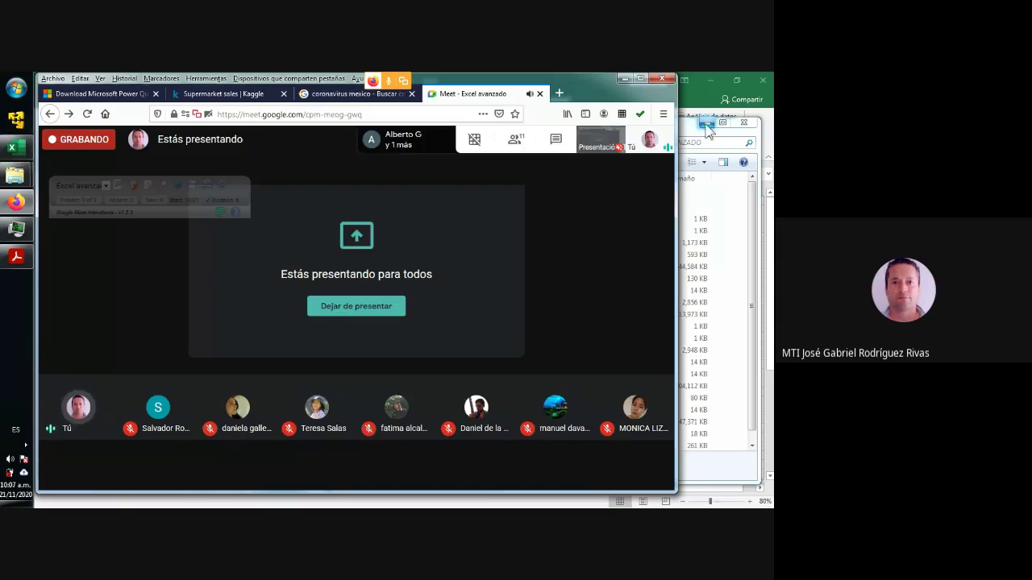
# Switch to the Excel workbook's Dashboard sheet, minimizing the windows covering it and dismissing the presentation notifications.
pyautogui.click(707, 125)
pyautogui.click(739, 220)
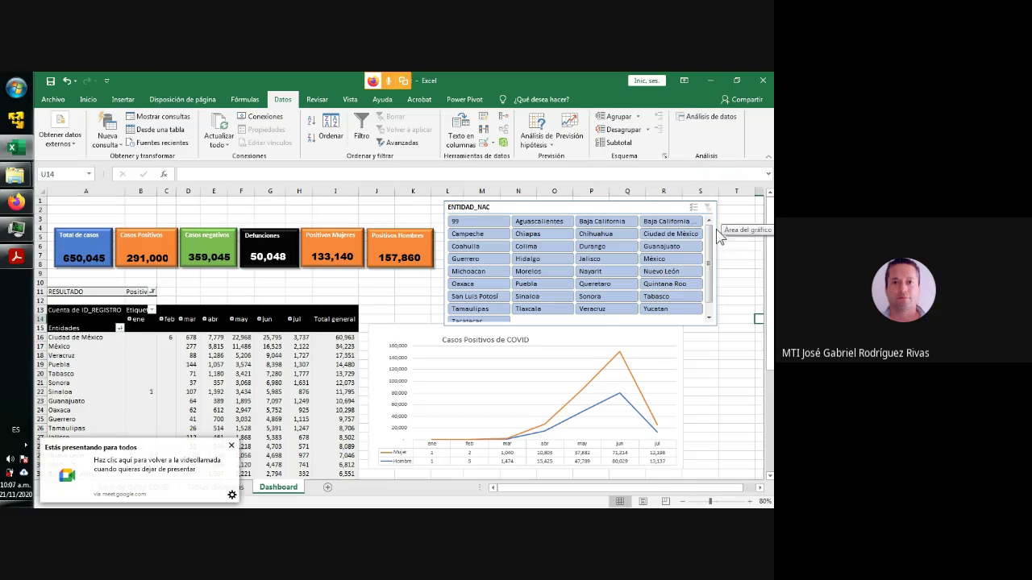
pyautogui.click(231, 447)
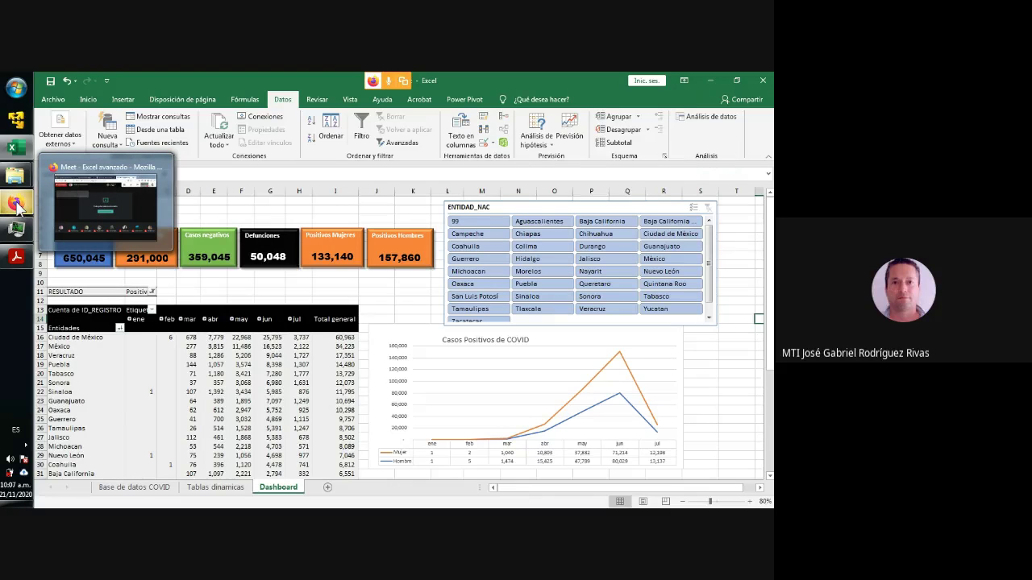
pyautogui.click(16, 206)
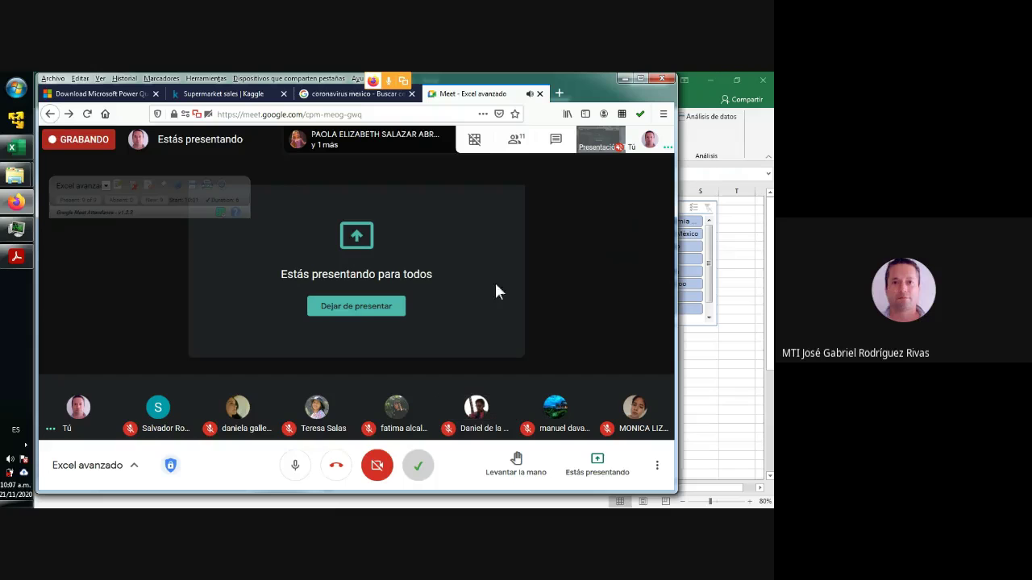
pyautogui.click(627, 79)
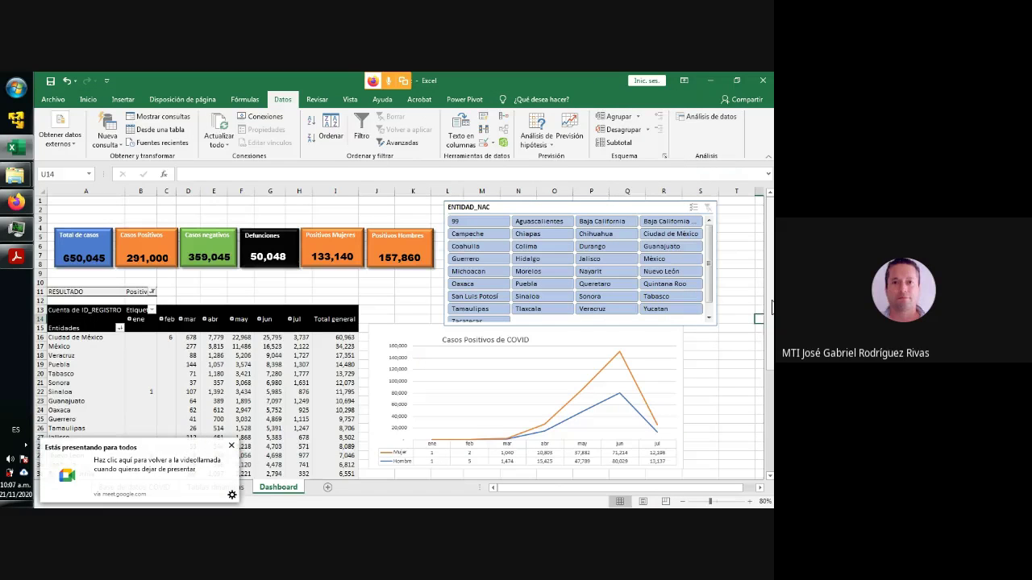
pyautogui.scroll(-4, 757, 306)
pyautogui.scroll(4, 758, 306)
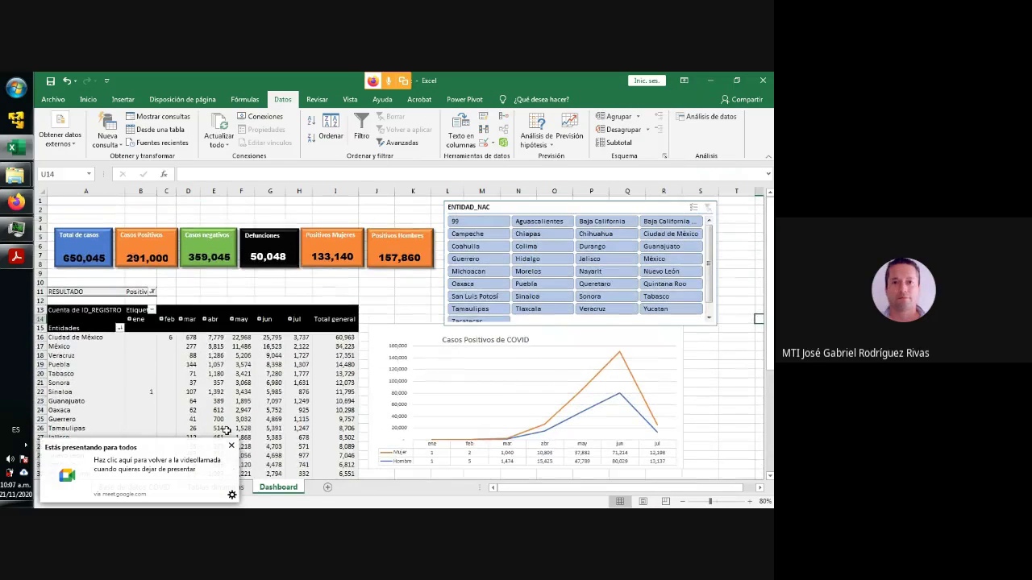
pyautogui.click(231, 445)
pyautogui.moveTo(770, 246); pyautogui.dragTo(770, 246)
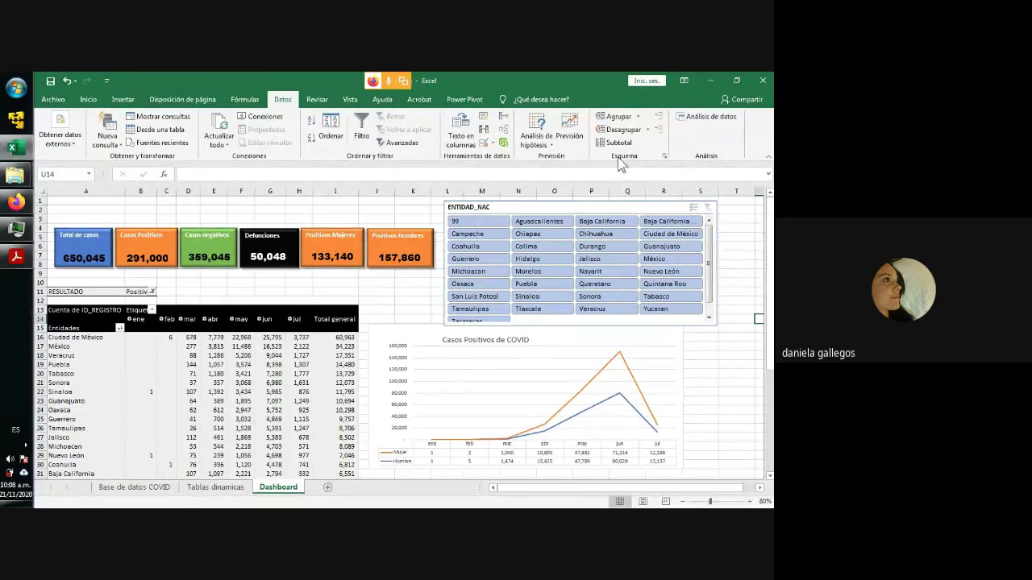
# Switch to the Google Meet call in Firefox and admit the person asking to join the meeting.
pyautogui.click(710, 82)
pyautogui.click(14, 203)
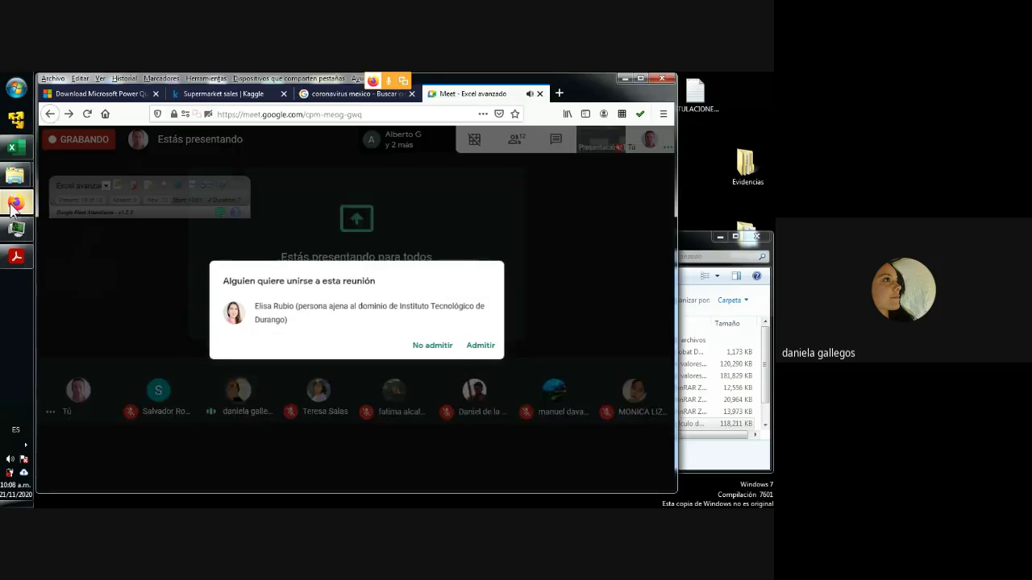
pyautogui.click(486, 344)
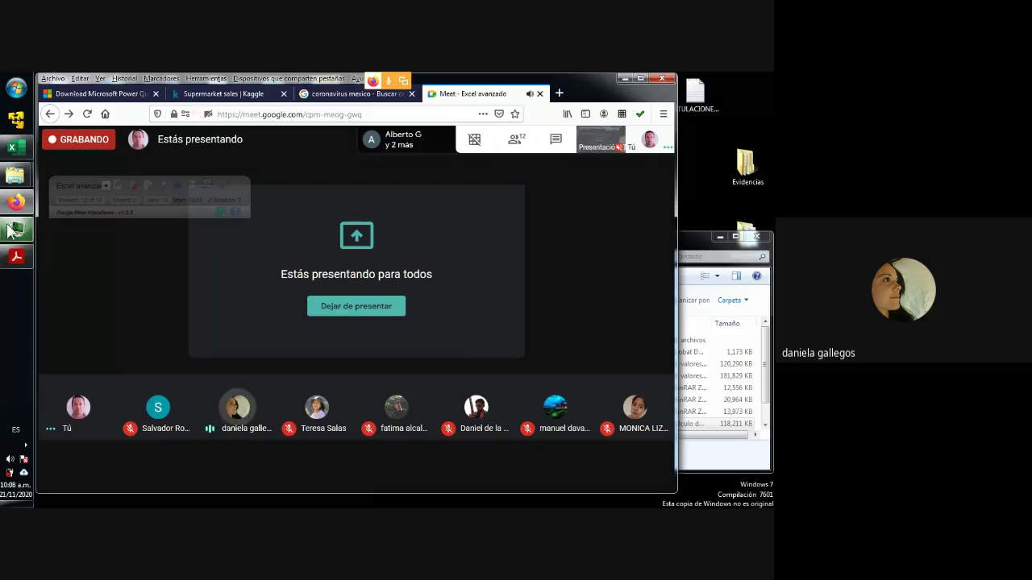
# Switch back to Excel, restore its window from full screen and resize it to span nearly the whole desktop beside the Meet window.
pyautogui.click(15, 147)
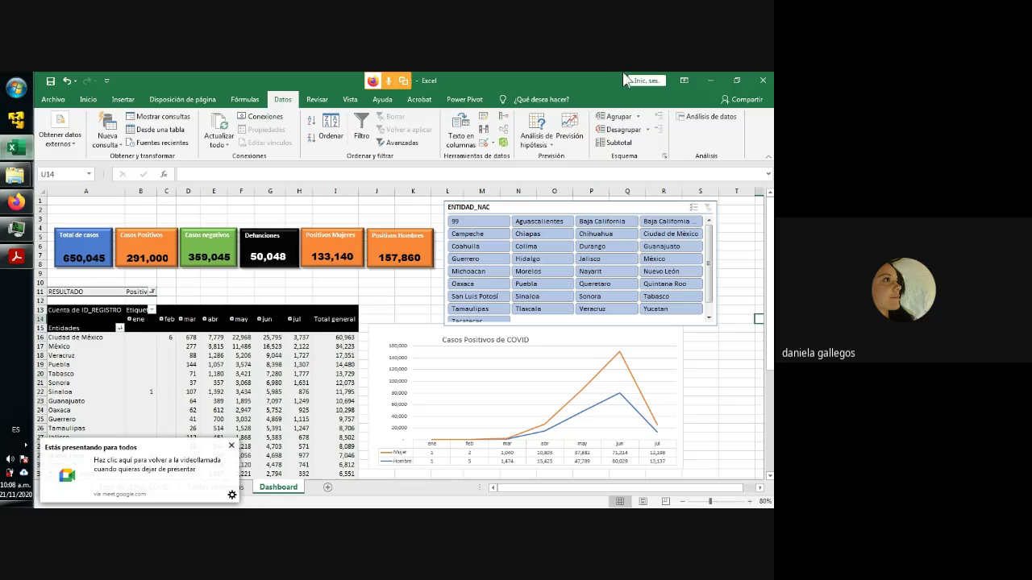
pyautogui.click(736, 80)
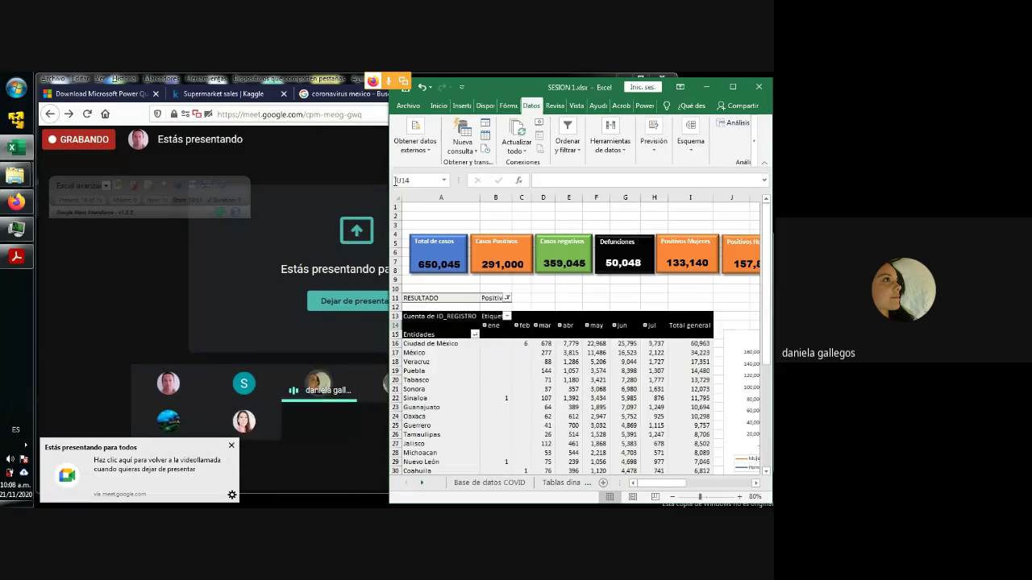
pyautogui.moveTo(390, 180); pyautogui.dragTo(92, 196)
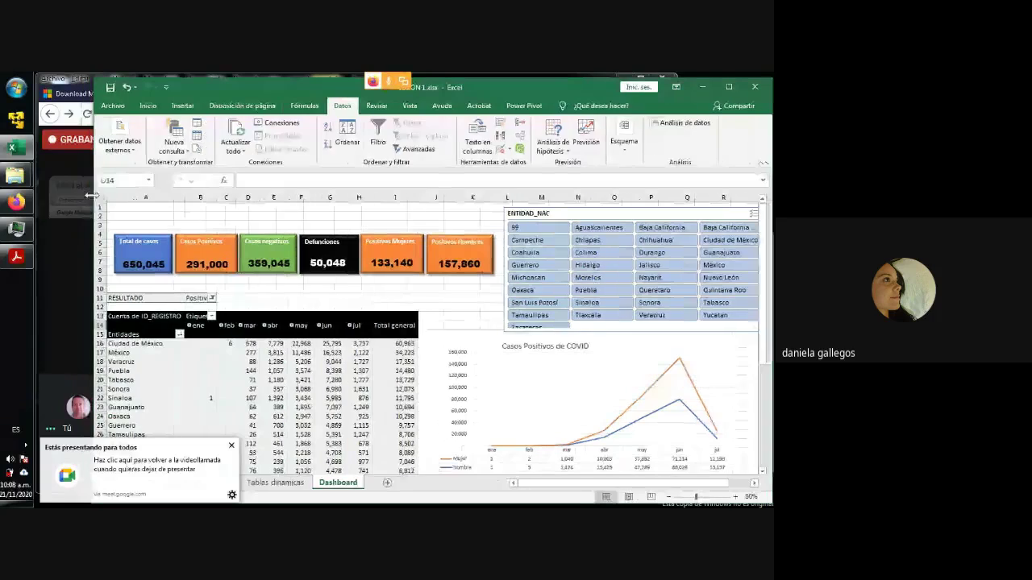
pyautogui.click(232, 446)
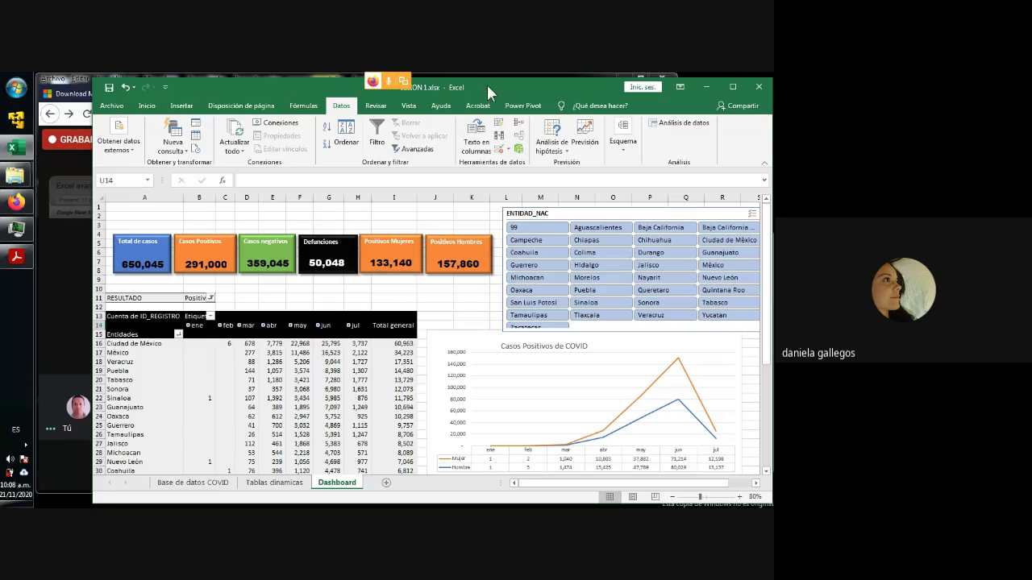
pyautogui.moveTo(487, 79); pyautogui.dragTo(490, 75)
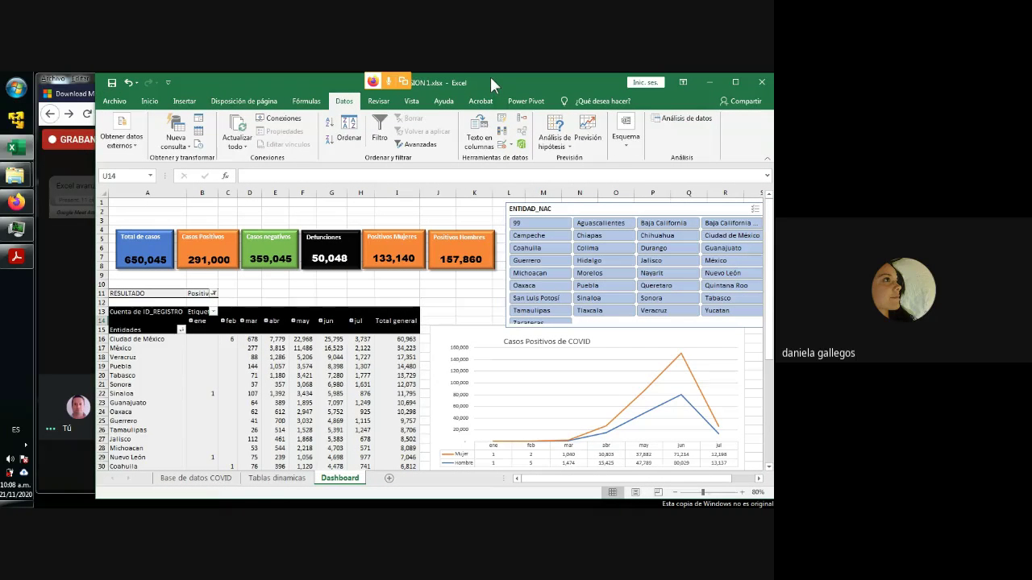
pyautogui.moveTo(264, 501); pyautogui.dragTo(264, 507)
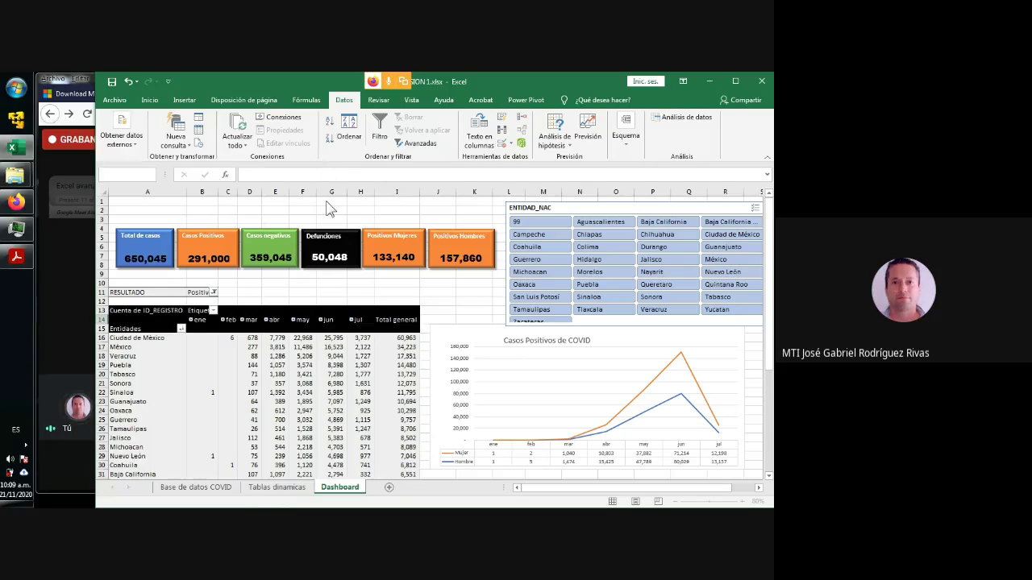
# End the googledrivesync.exe process in Windows Task Manager, then minimize the Task Manager window.
pyautogui.click(13, 230)
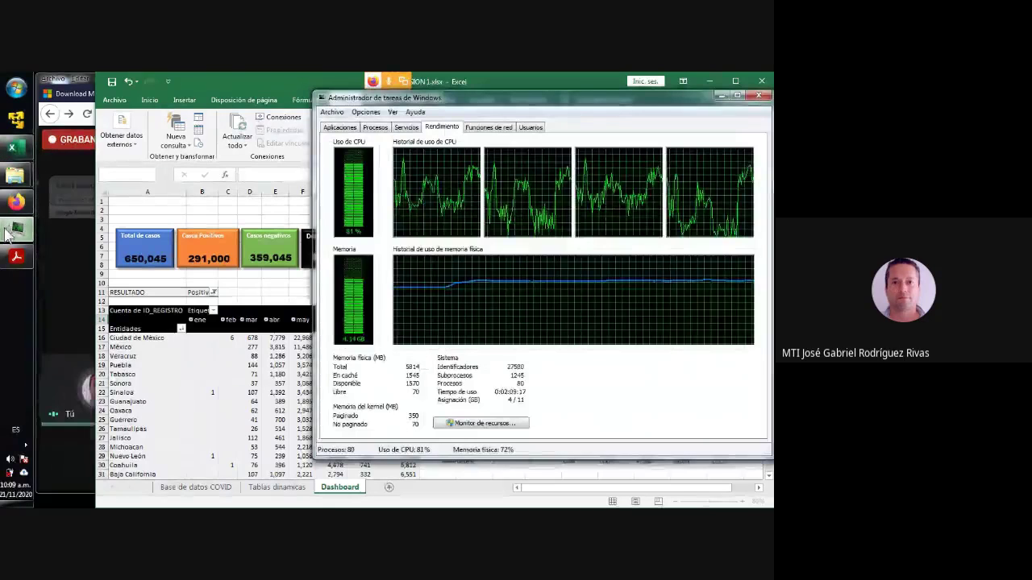
pyautogui.click(396, 128)
pyautogui.click(375, 129)
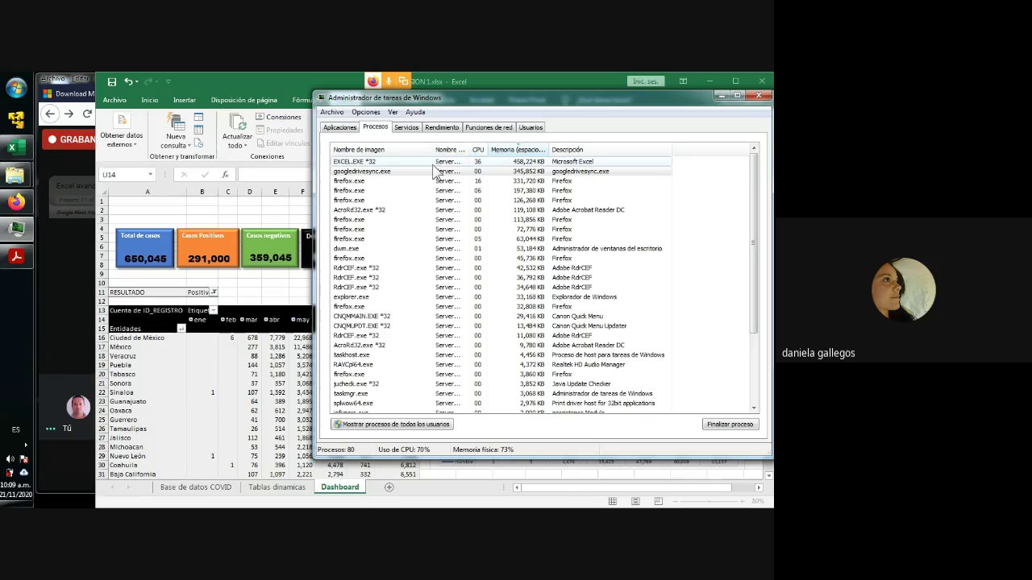
pyautogui.click(361, 172)
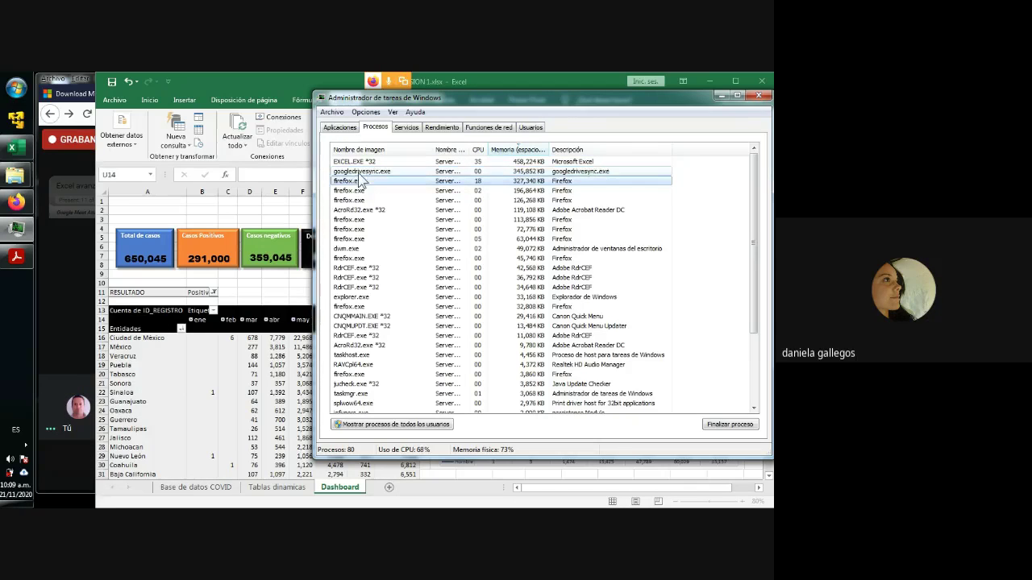
pyautogui.click(730, 425)
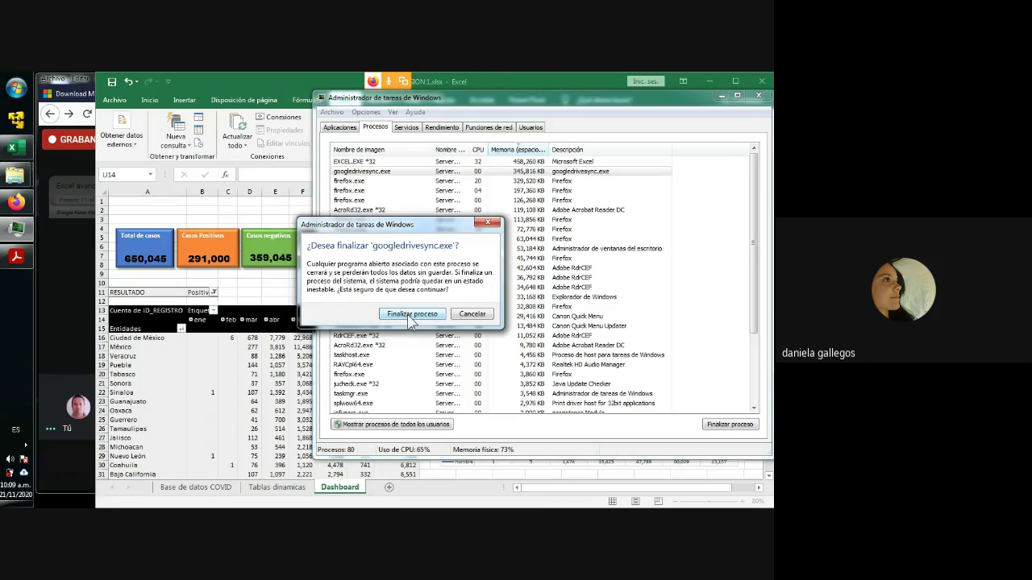
pyautogui.click(408, 315)
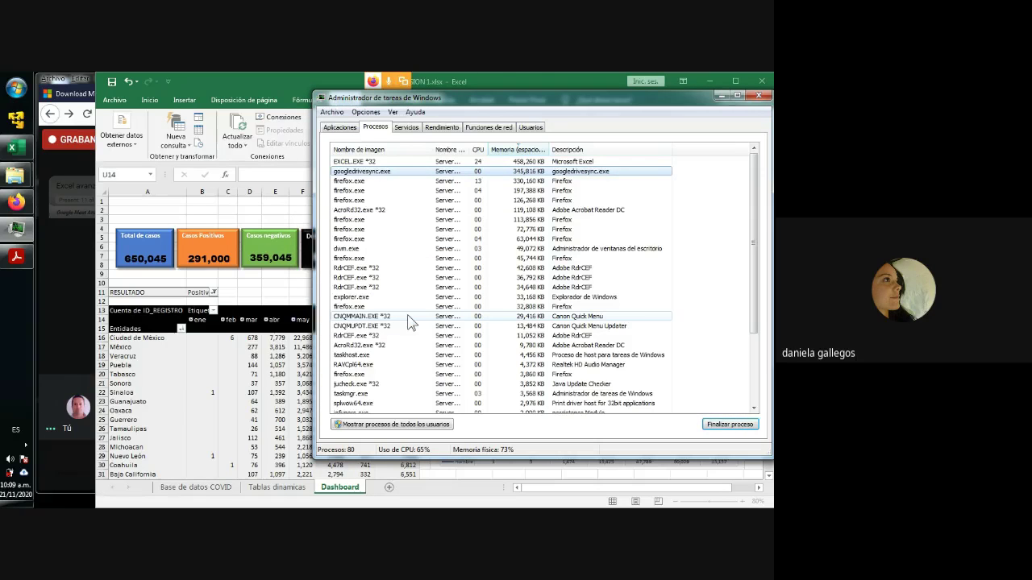
pyautogui.click(721, 95)
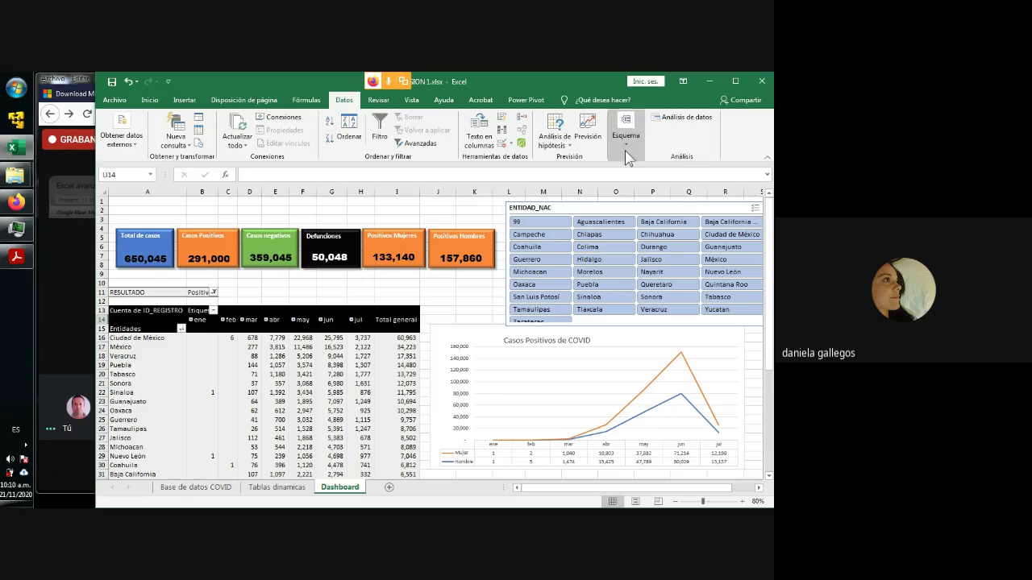
# Examine the course files in the Google Drive folders Curso Excel and 3 AVANZADO in Windows Explorer.
pyautogui.click(68, 238)
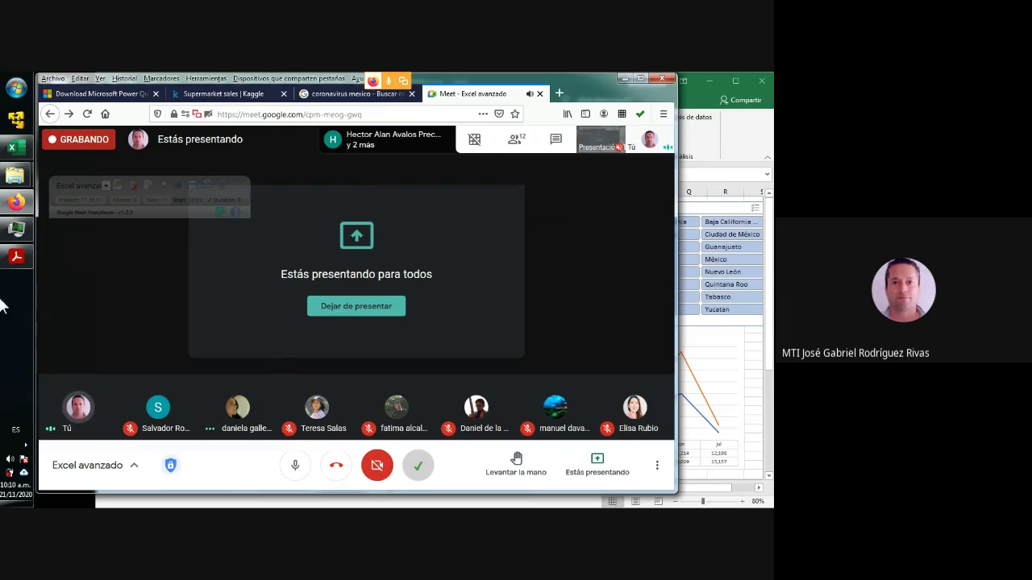
pyautogui.click(15, 175)
pyautogui.click(109, 213)
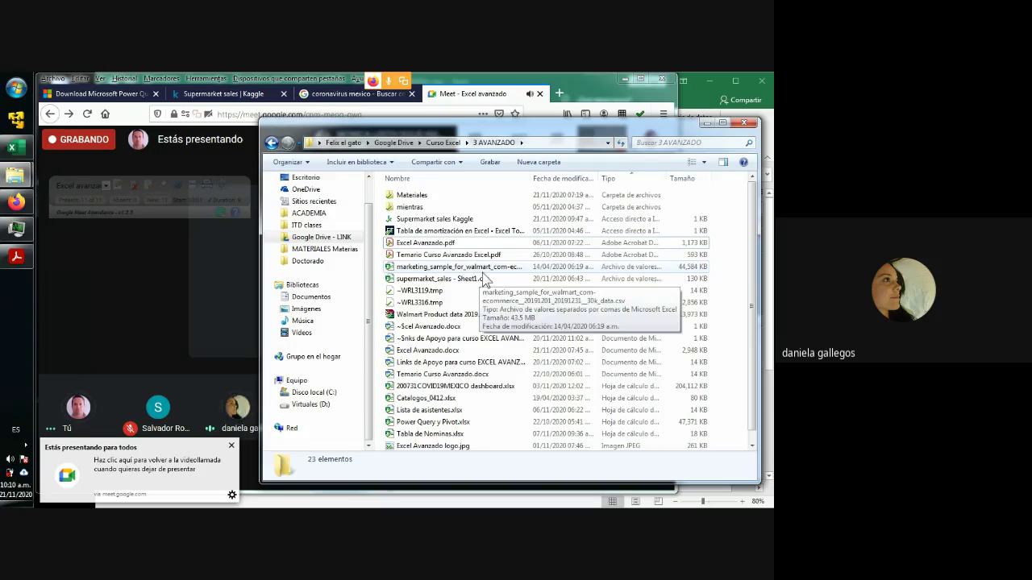
pyautogui.scroll(-1, 486, 281)
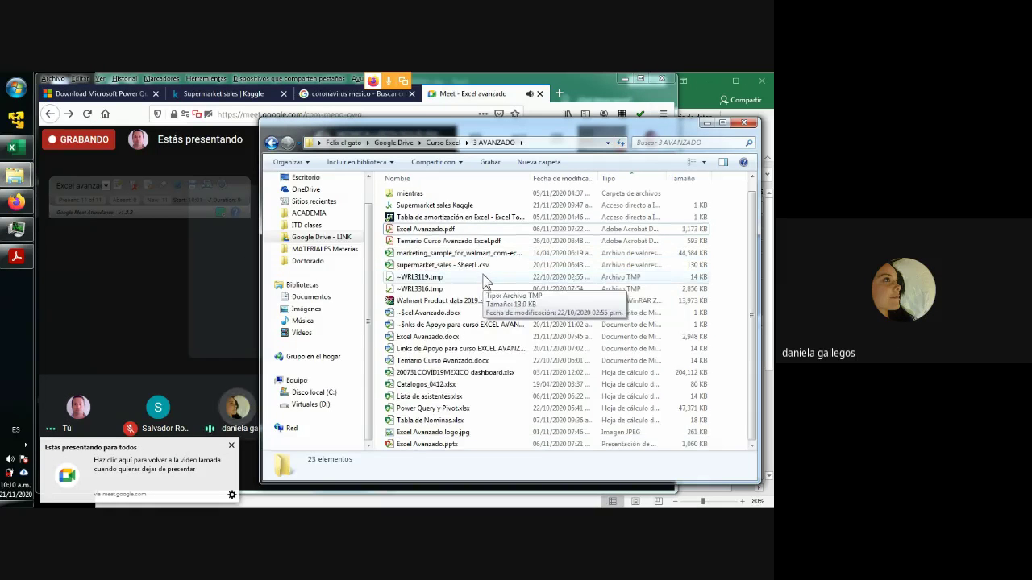
pyautogui.click(442, 143)
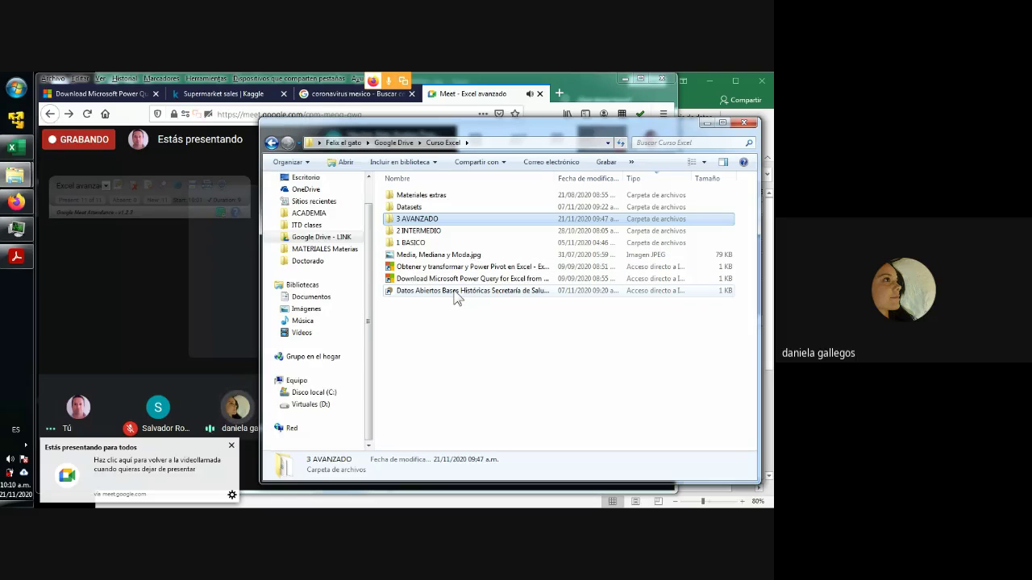
pyautogui.doubleClick(432, 219)
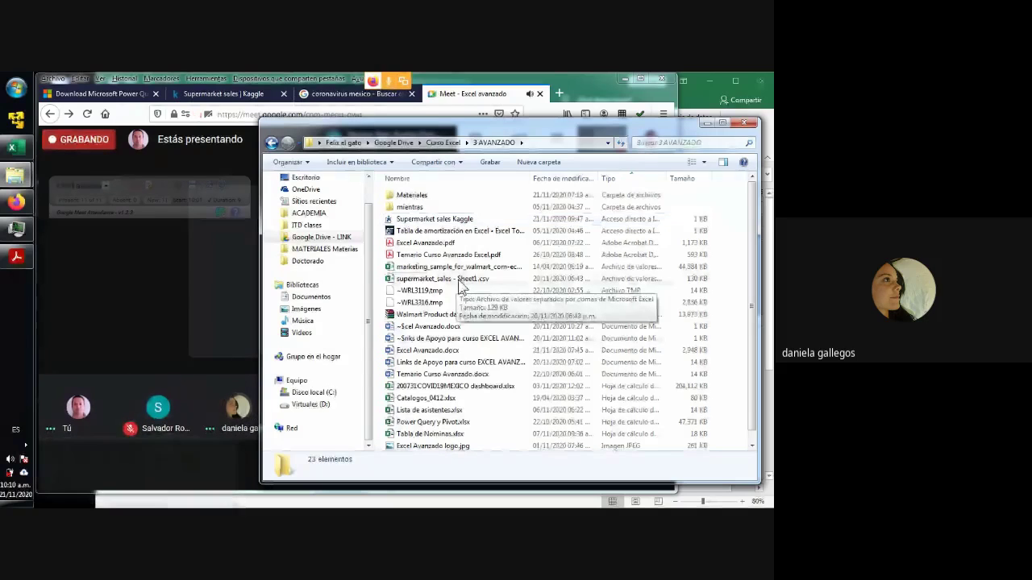
pyautogui.scroll(-1, 460, 287)
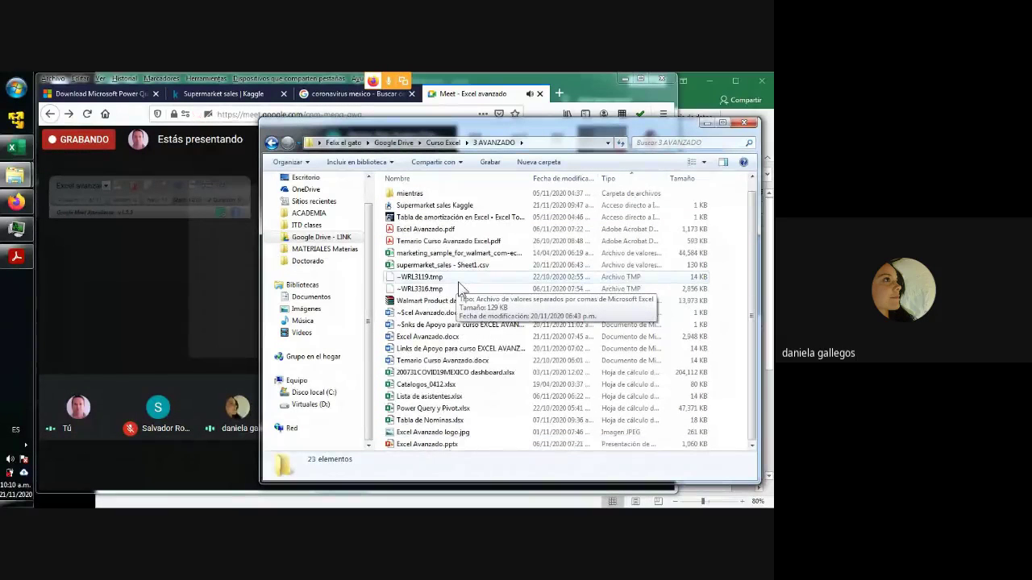
pyautogui.scroll(1, 459, 286)
pyautogui.click(445, 143)
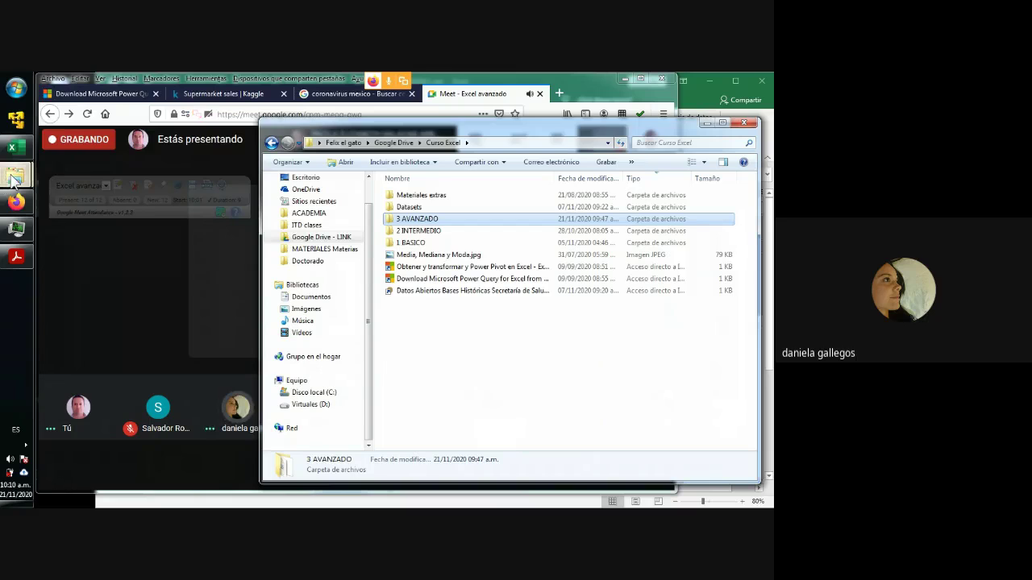
# Open the Curso Excel folder of the Documents library and check the details of the COVID-19 data files, including the 31_07_2020 and 31.05.2020 archives.
pyautogui.moveTo(13, 179)
pyautogui.click(85, 141)
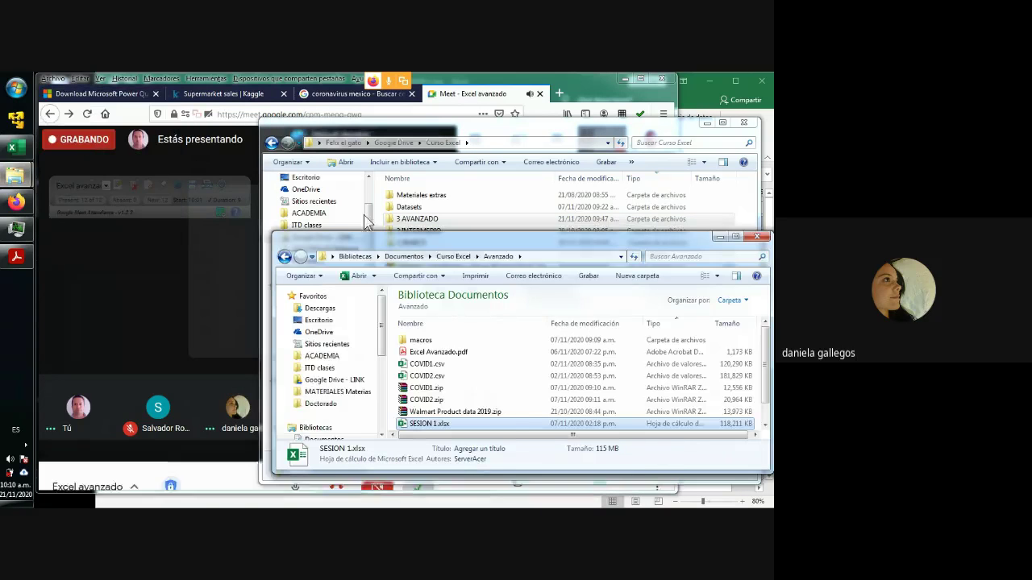
pyautogui.click(453, 256)
pyautogui.moveTo(460, 233); pyautogui.dragTo(462, 113)
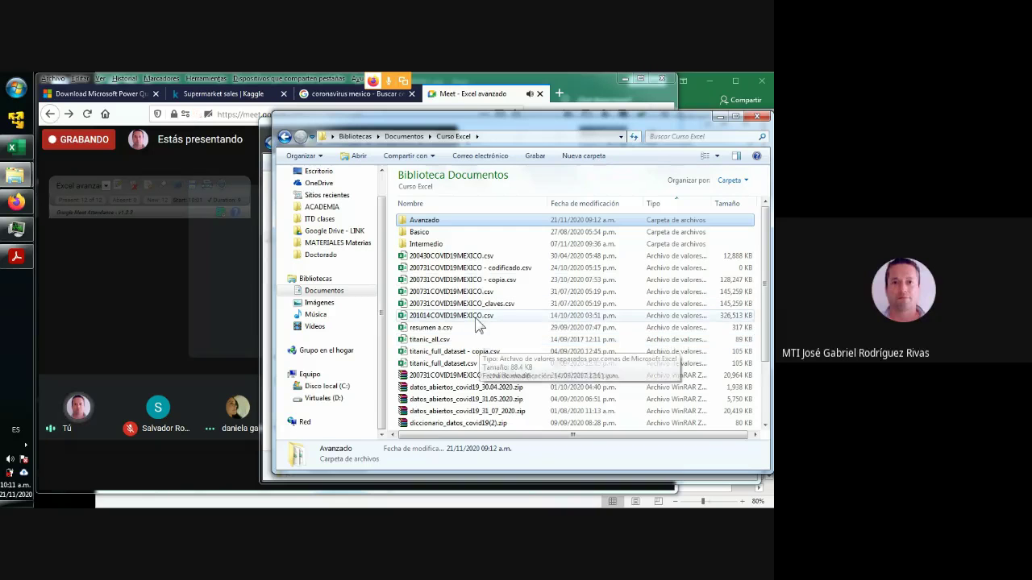
pyautogui.click(466, 280)
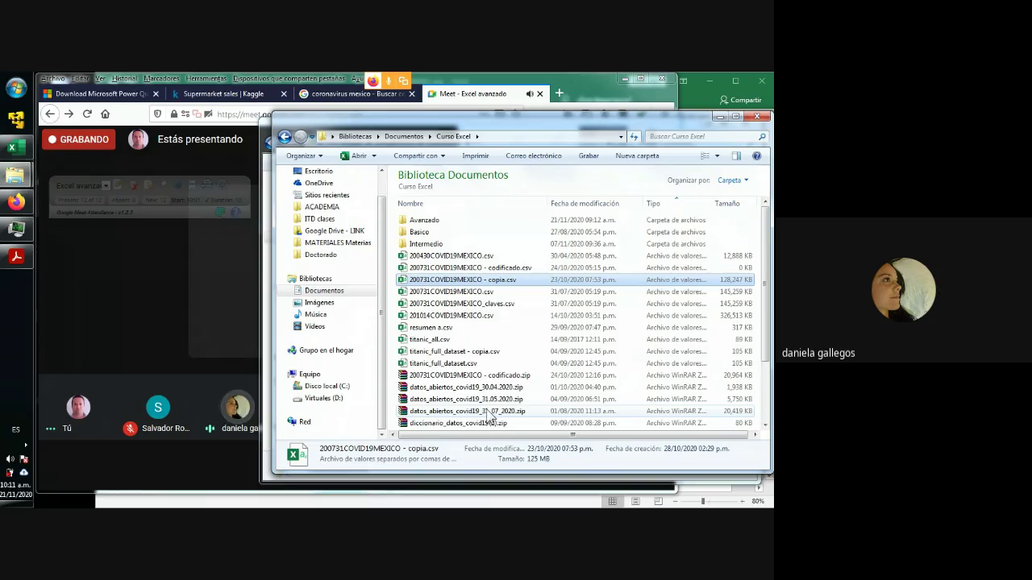
pyautogui.click(466, 412)
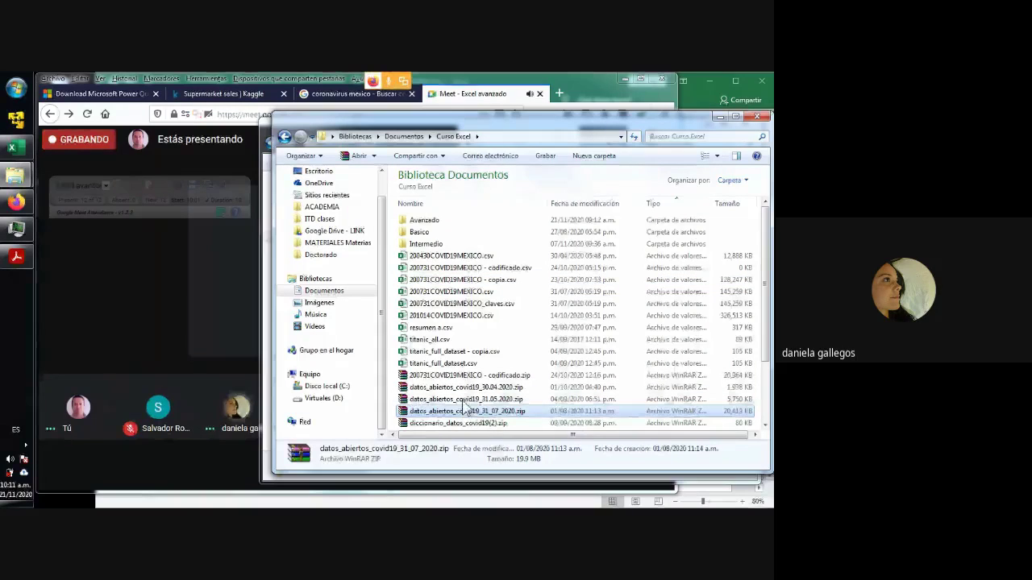
pyautogui.click(465, 401)
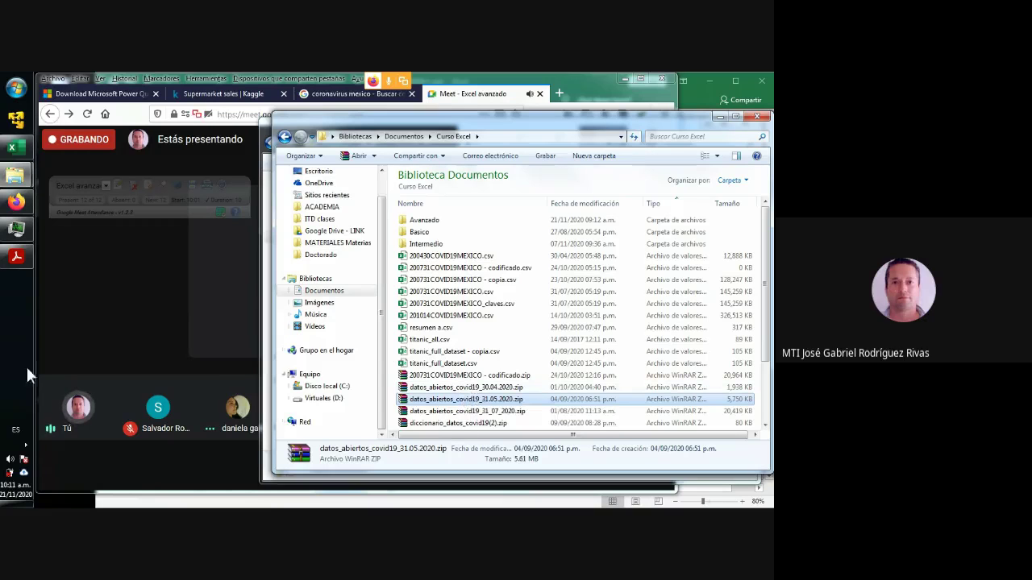
# Bring the Google Meet call window forward and minimize the Documents library folder window.
pyautogui.click(91, 94)
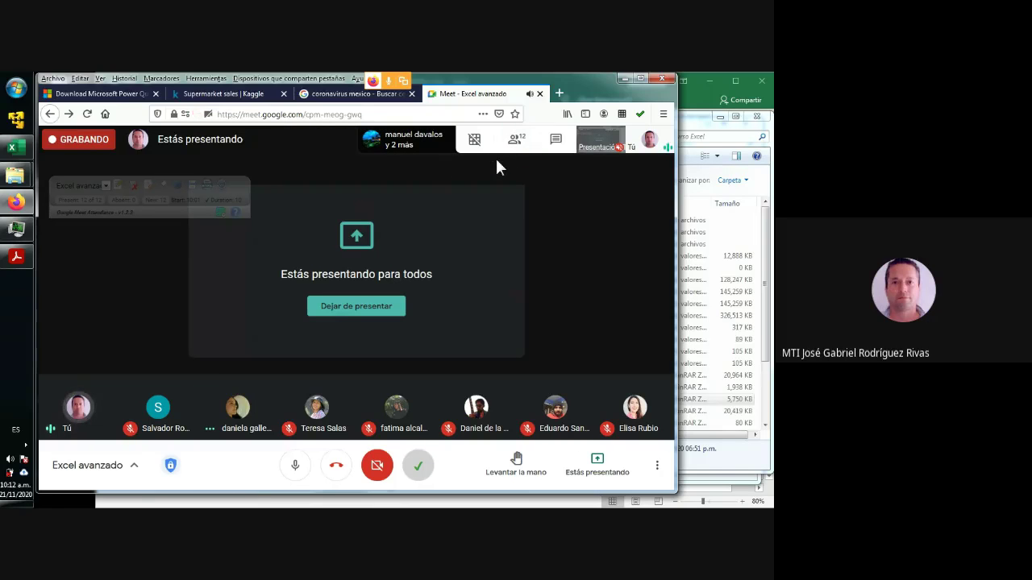
pyautogui.click(709, 128)
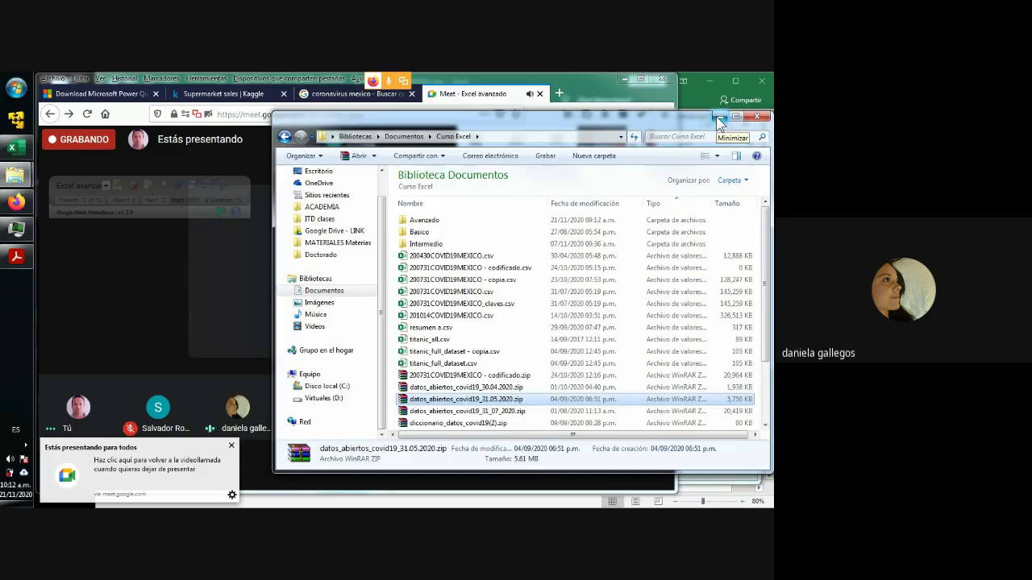
pyautogui.click(719, 119)
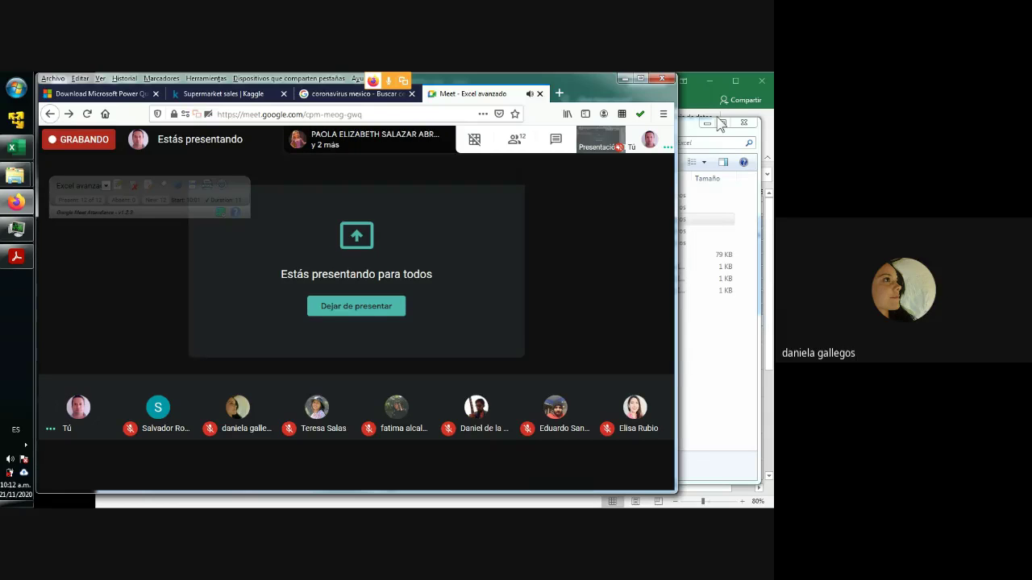
# Minimize the Documents library folder window, bring the Excel dashboard workbook forward and dismiss the presentation notification.
pyautogui.click(707, 124)
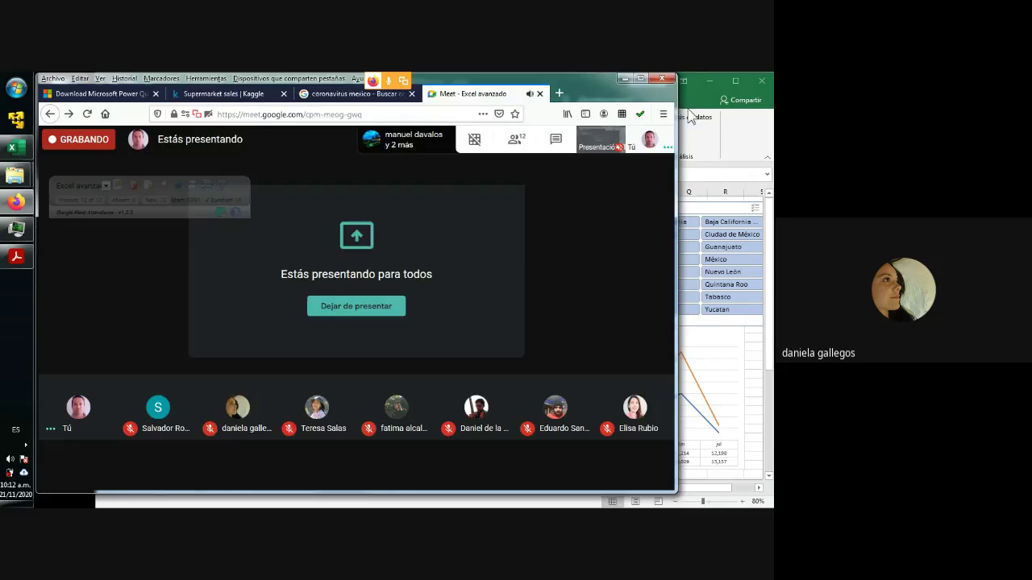
pyautogui.click(687, 111)
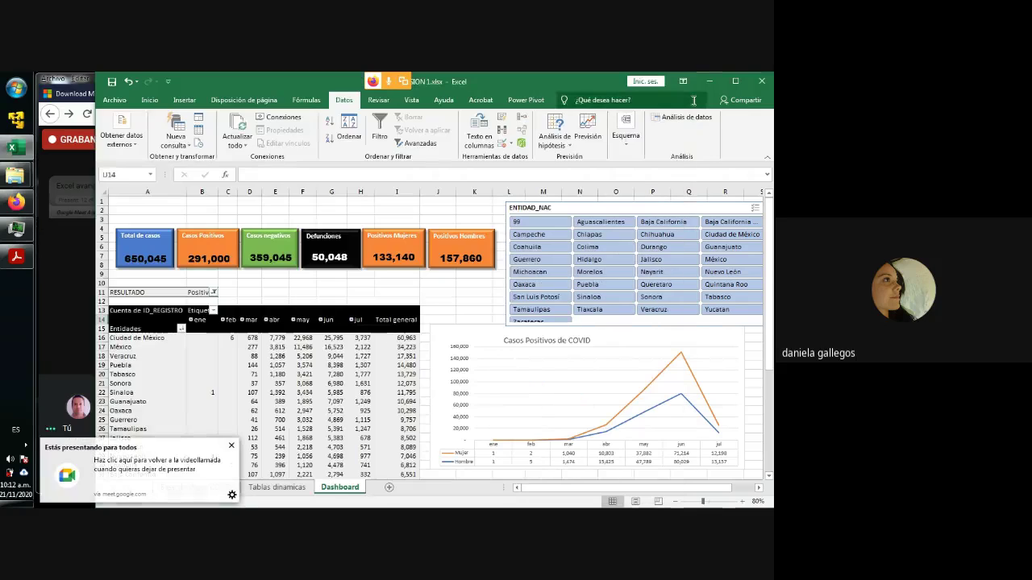
pyautogui.click(231, 446)
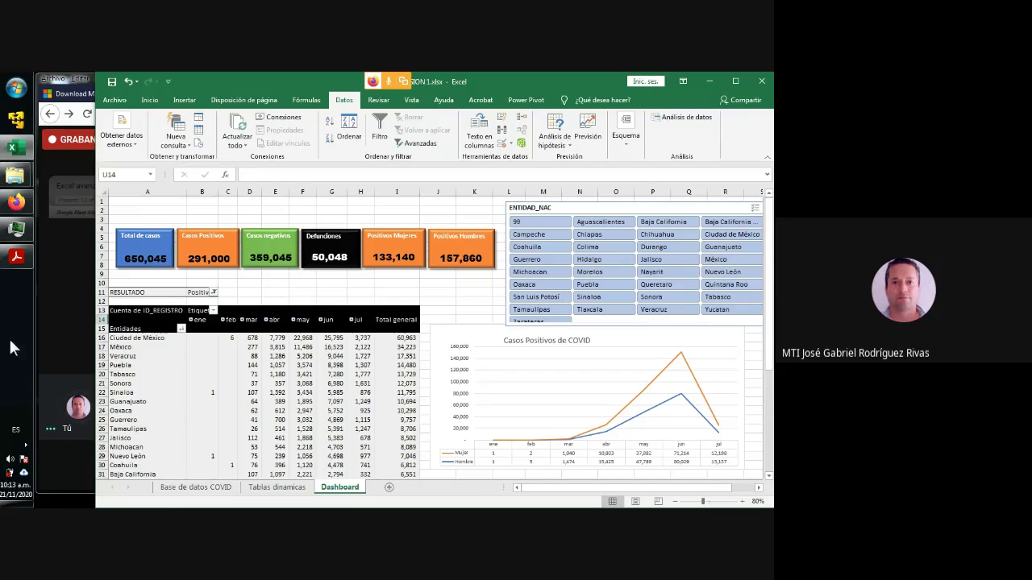
# Check the Google Meet call window, return to the Excel dashboard workbook and dismiss the repeated presentation notification.
pyautogui.click(45, 300)
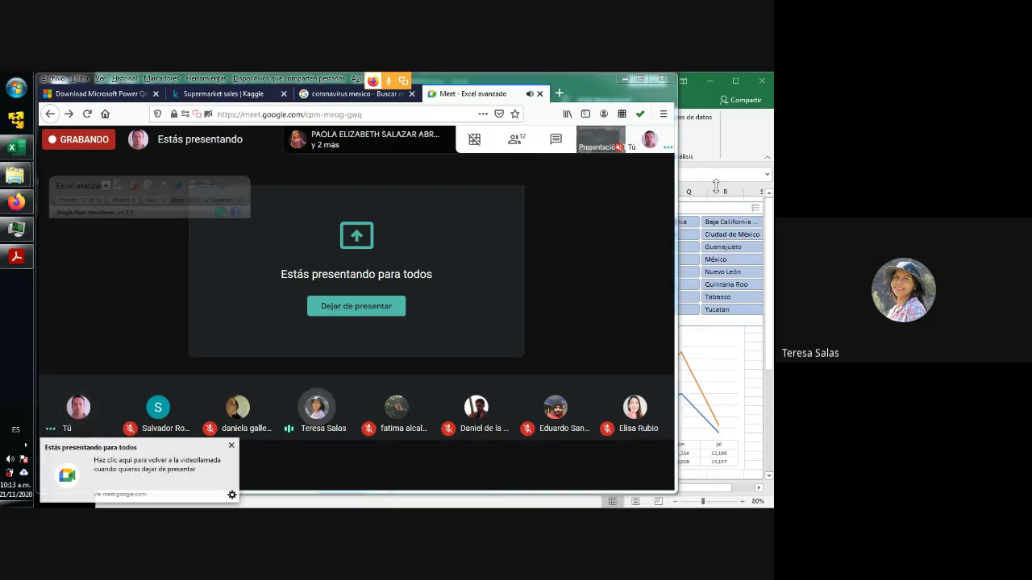
pyautogui.click(692, 95)
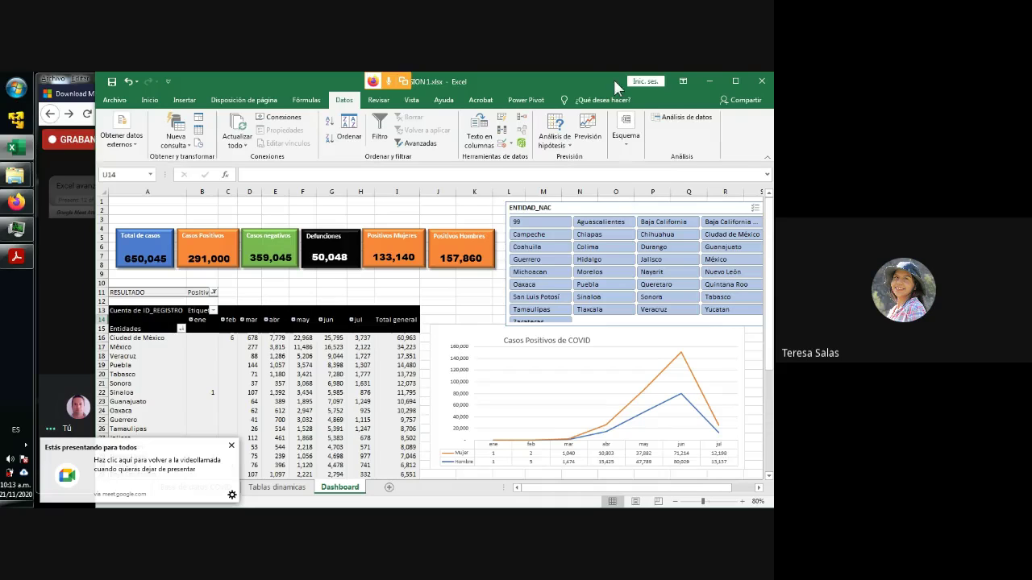
pyautogui.click(231, 446)
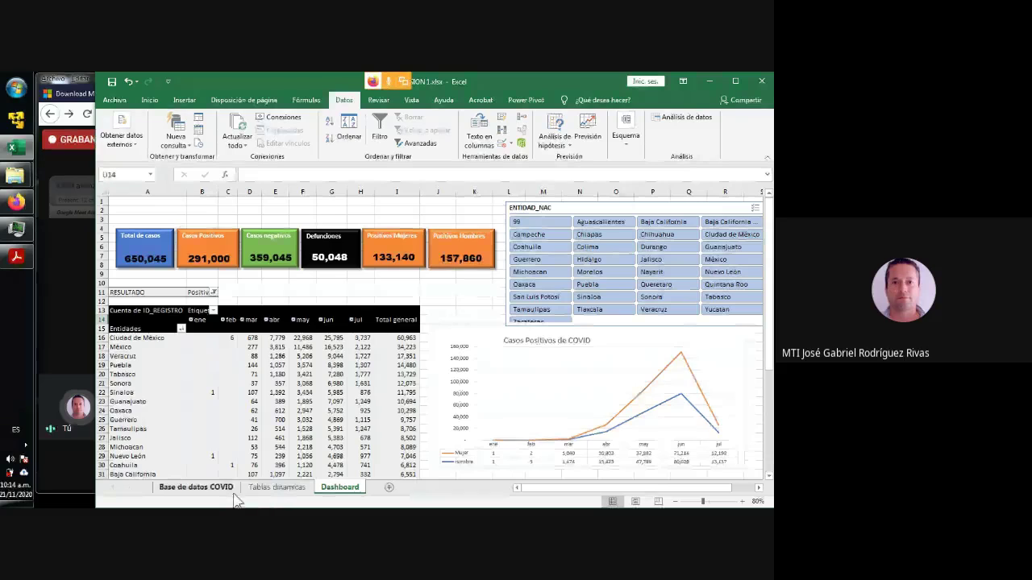
# Examine the first and last records of the Base de datos COVID sheet and return to the Dashboard sheet.
pyautogui.click(208, 493)
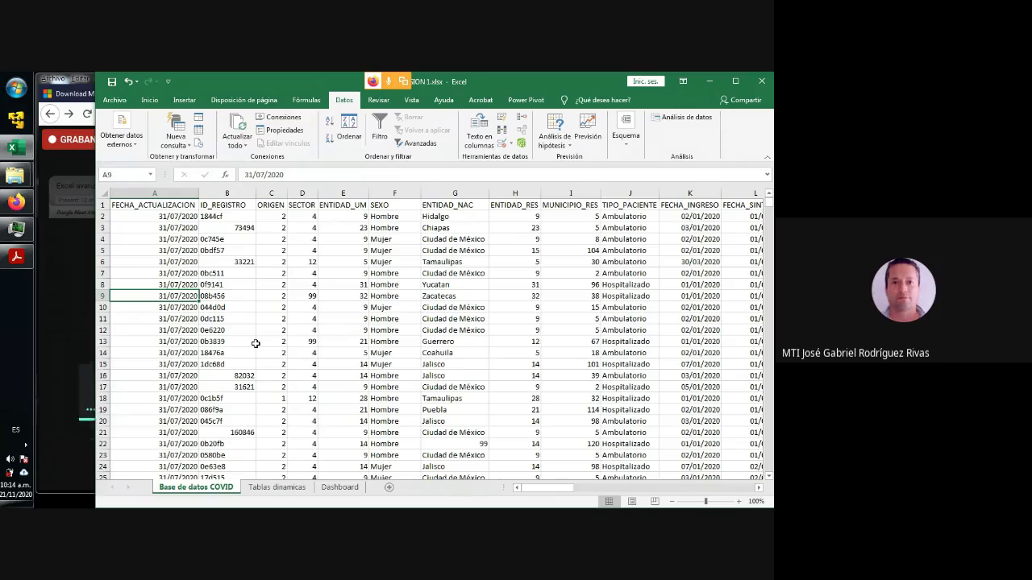
pyautogui.hotkey('ctrl', 'Down')
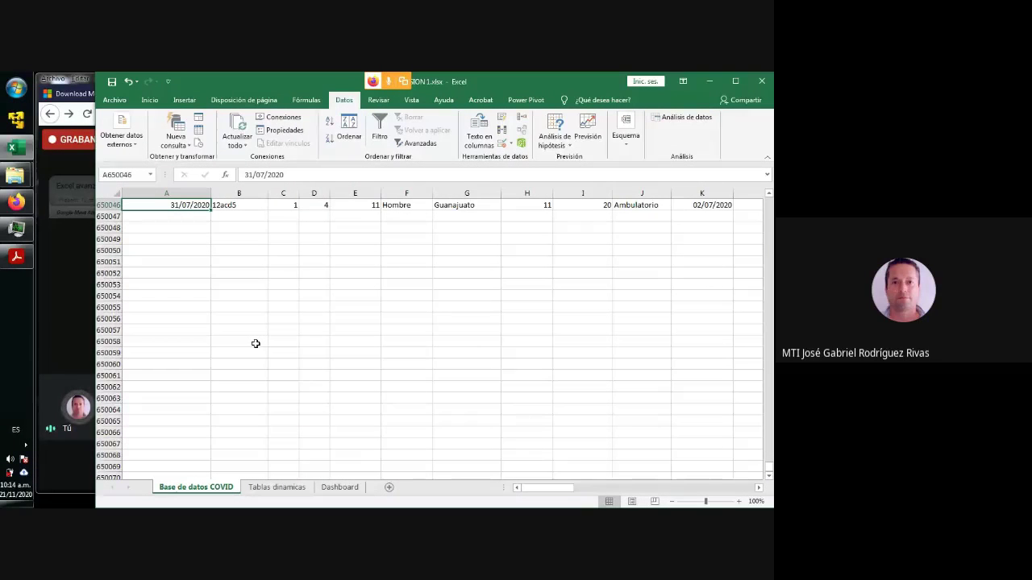
pyautogui.hotkey('ctrl', 'Up')
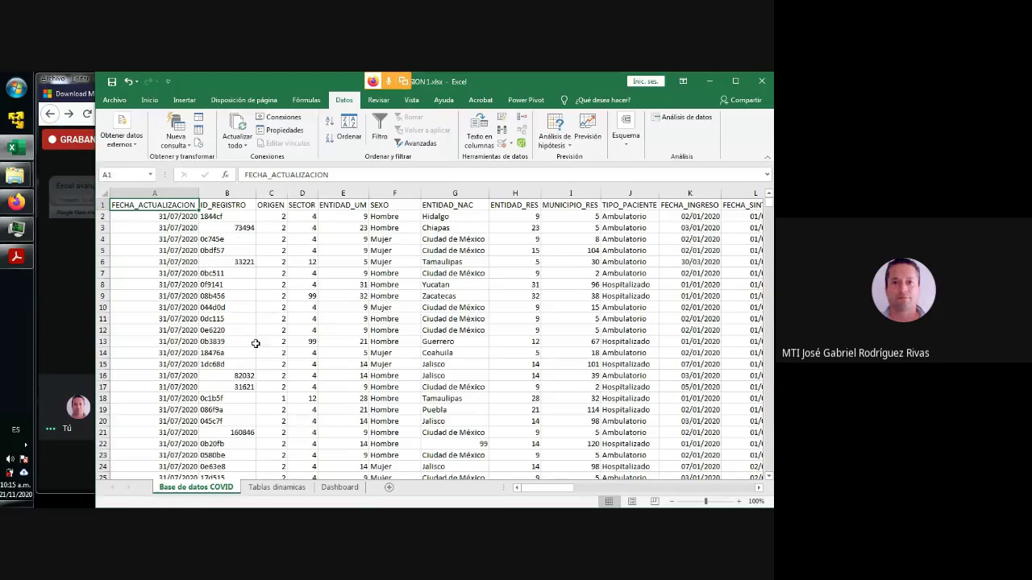
pyautogui.click(342, 491)
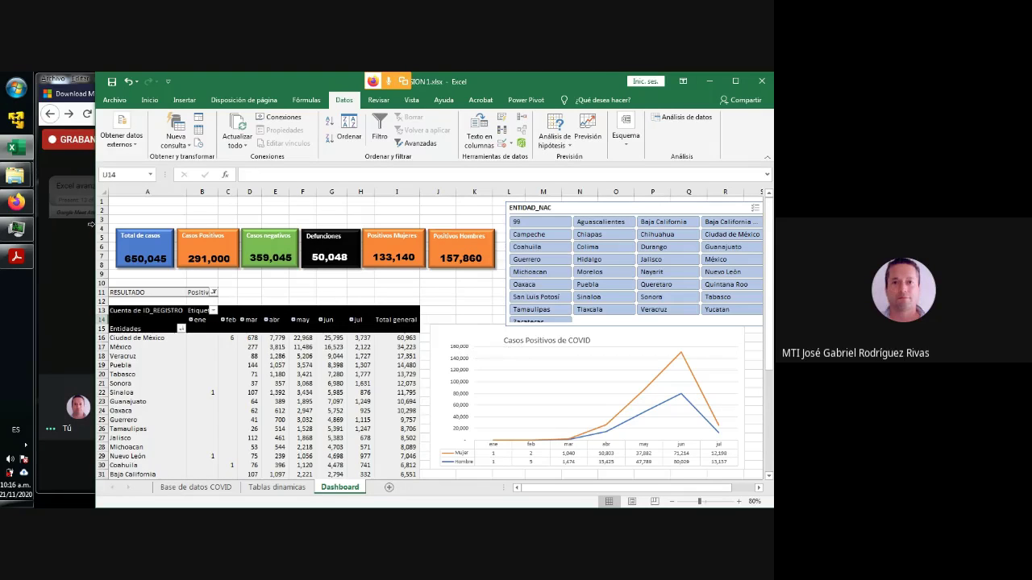
# Widen the workbook window slightly and nudge the Casos Positivos de COVID chart and the ENTIDAD_NAC slicer apart.
pyautogui.moveTo(89, 233); pyautogui.dragTo(71, 234)
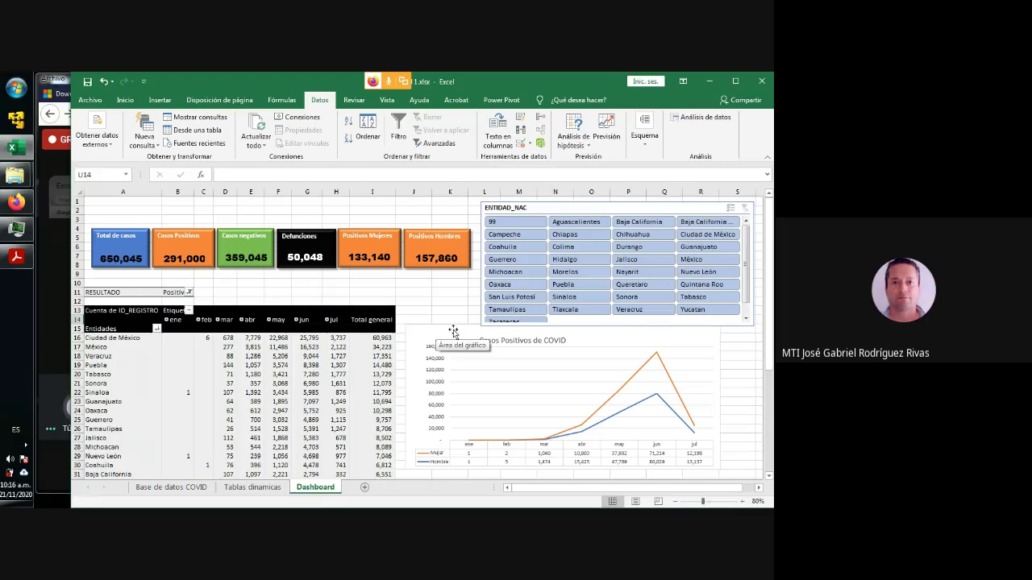
pyautogui.moveTo(451, 329); pyautogui.dragTo(446, 331)
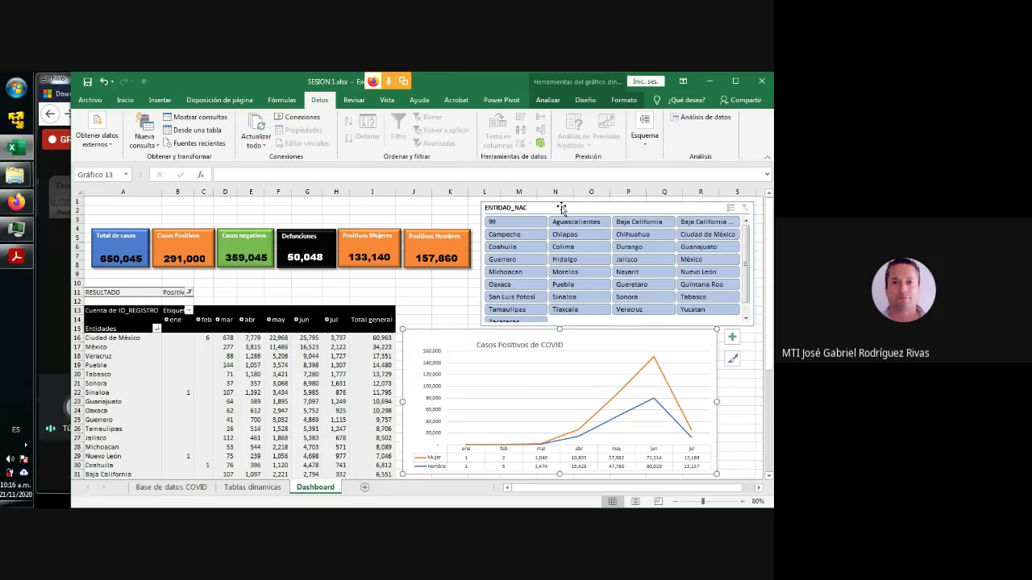
pyautogui.moveTo(562, 208); pyautogui.dragTo(561, 204)
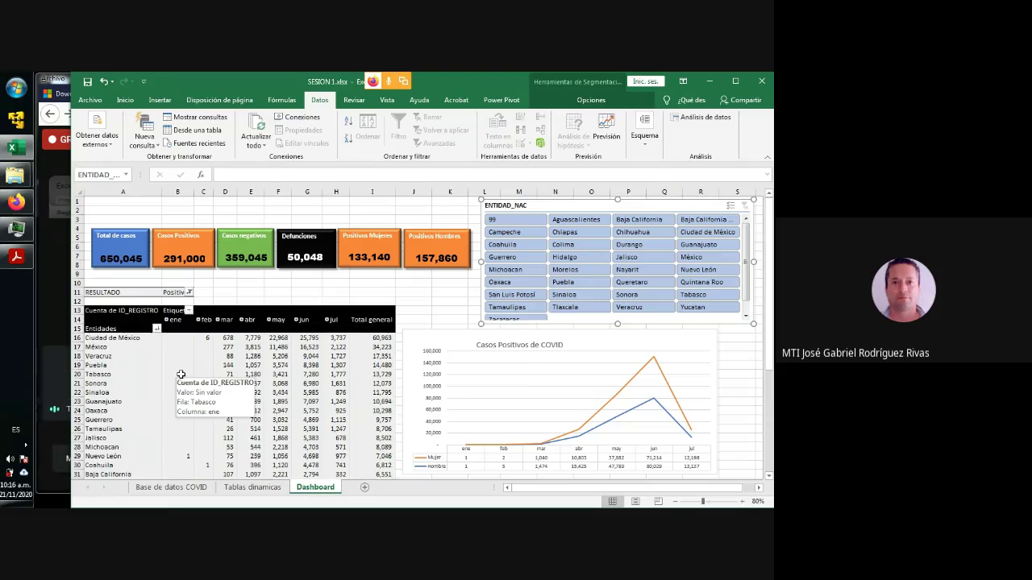
# Fill the chart area of the Casos Positivos de COVID line chart with a light orange theme colour.
pyautogui.click(456, 337)
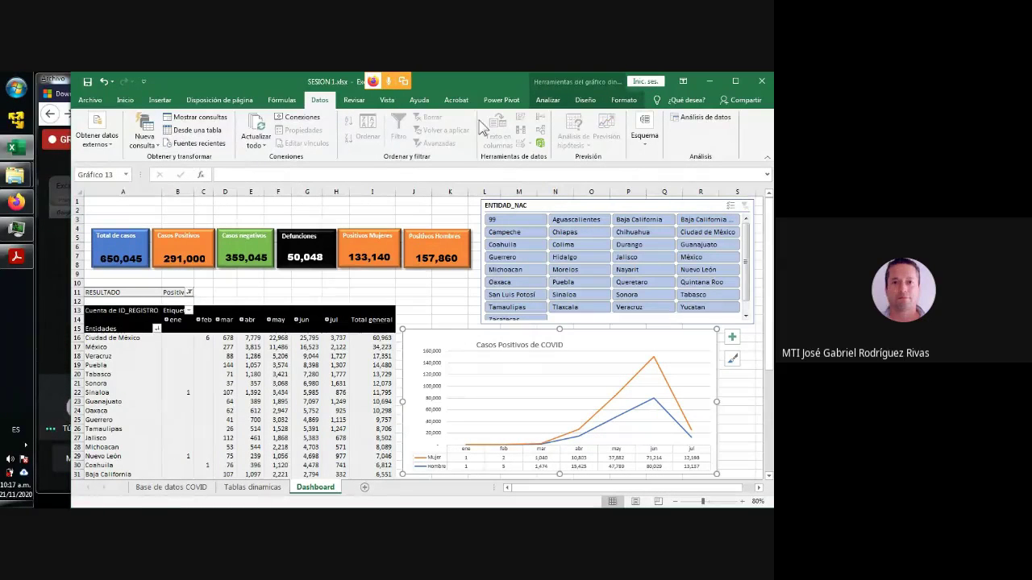
pyautogui.click(624, 101)
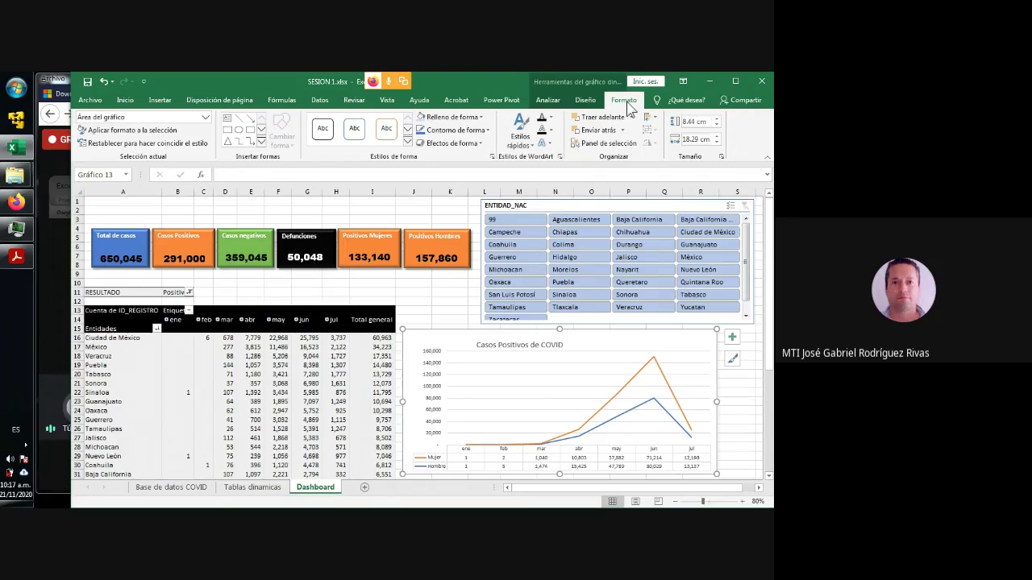
pyautogui.click(480, 117)
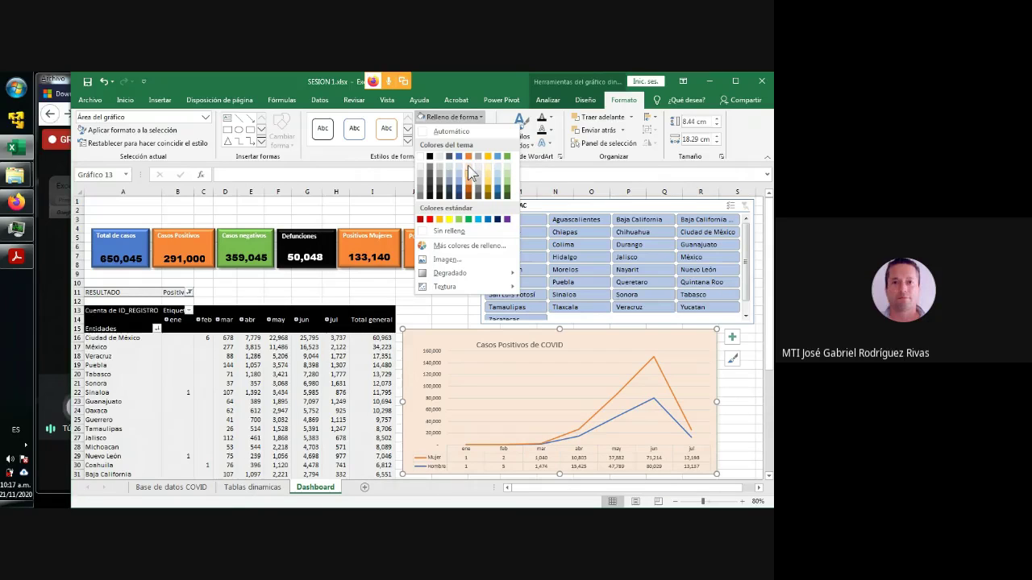
pyautogui.click(499, 321)
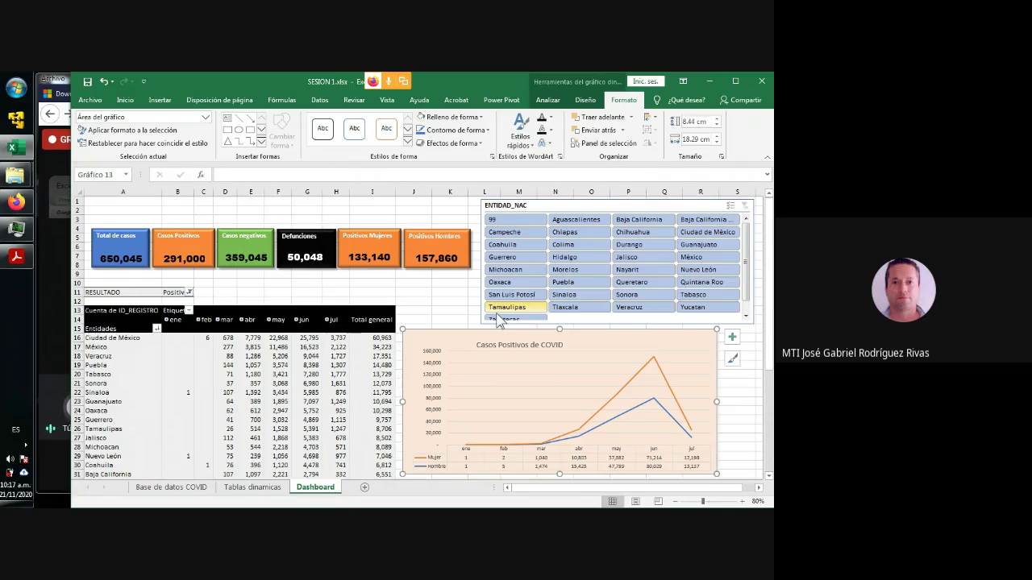
# Set the Casos Positivos de COVID chart area's fill to a light gray theme colour and deselect the chart.
pyautogui.click(460, 311)
pyautogui.click(460, 341)
pyautogui.click(481, 118)
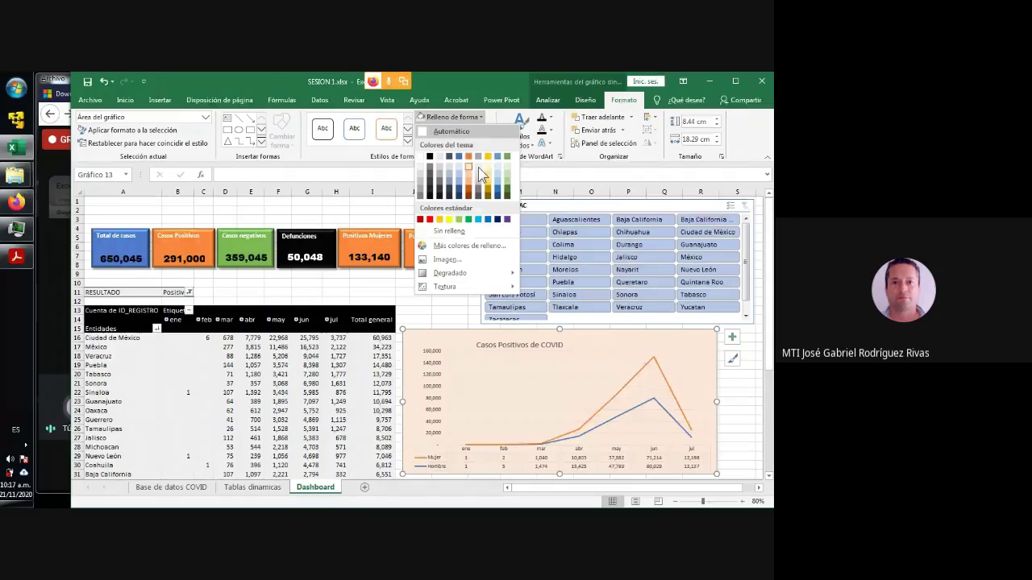
pyautogui.press('Escape')
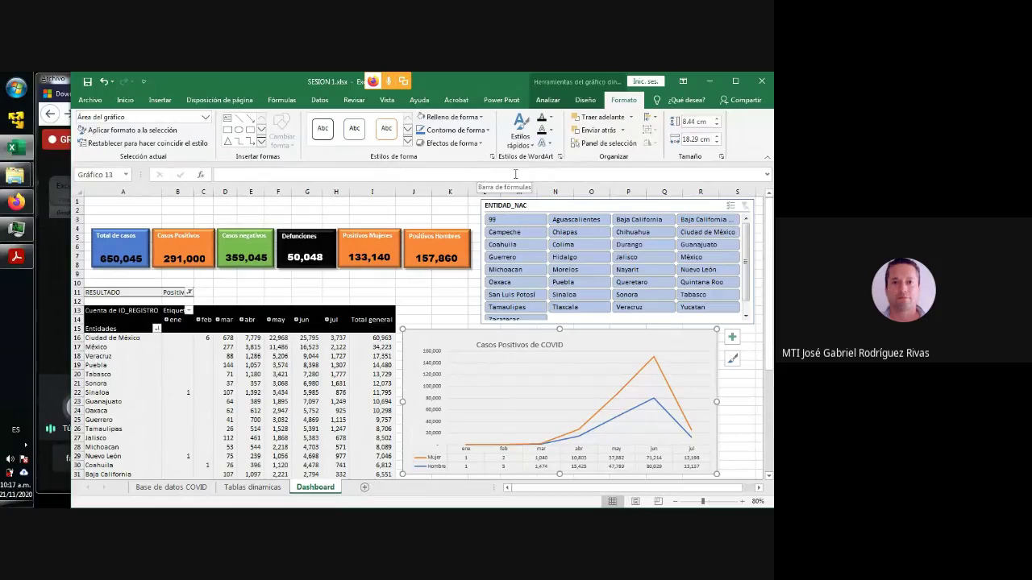
pyautogui.click(437, 308)
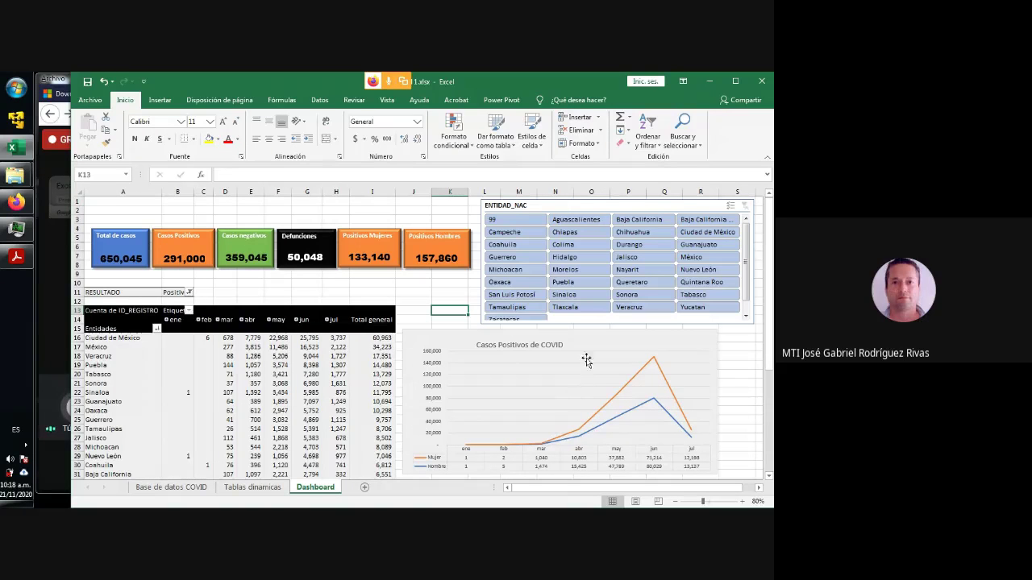
# Inspect the source references of the chart's Mujer series and of the Total de casos and Casos Positivos cards.
pyautogui.click(634, 387)
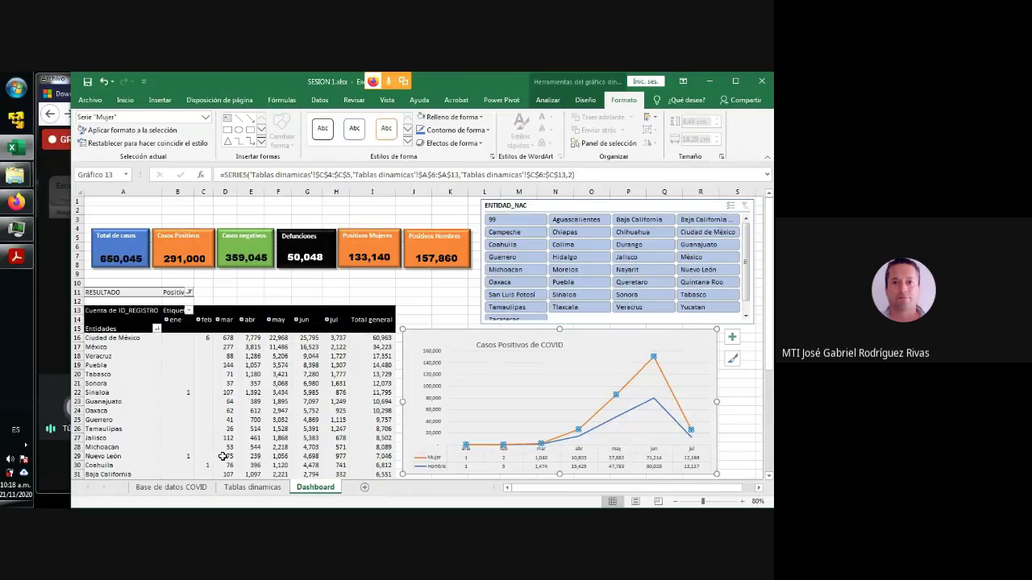
pyautogui.click(130, 254)
pyautogui.click(181, 260)
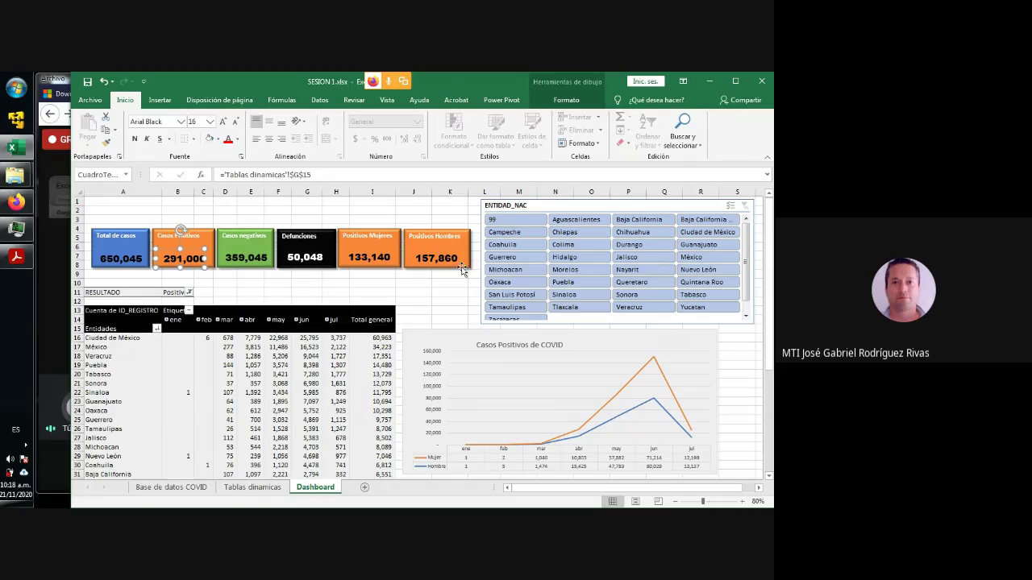
pyautogui.click(459, 296)
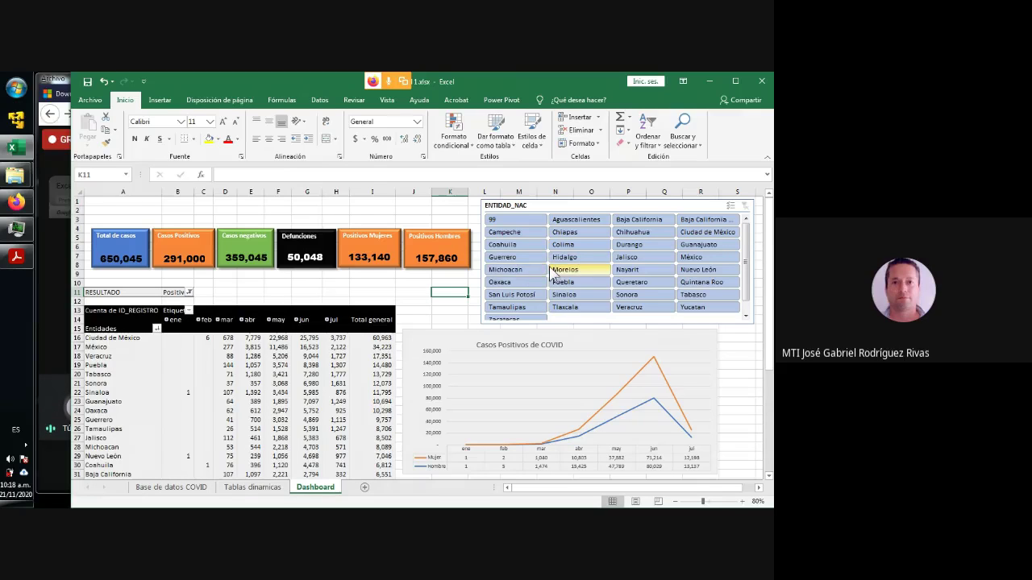
# Filter the dashboard to México with the ENTIDAD_NAC slicer, check the cards, chart and pivot table, and clear the filter.
pyautogui.click(710, 257)
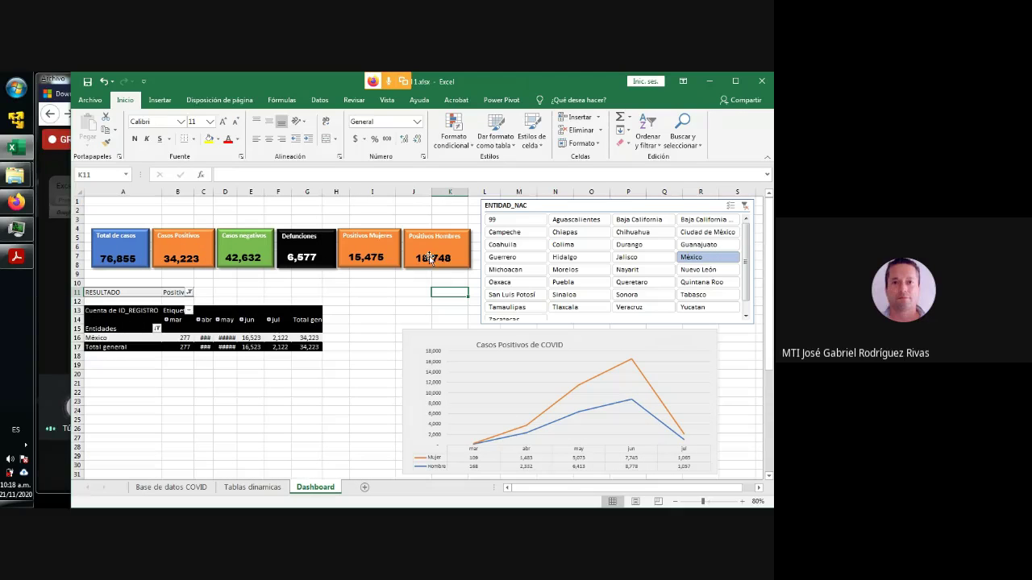
pyautogui.click(157, 255)
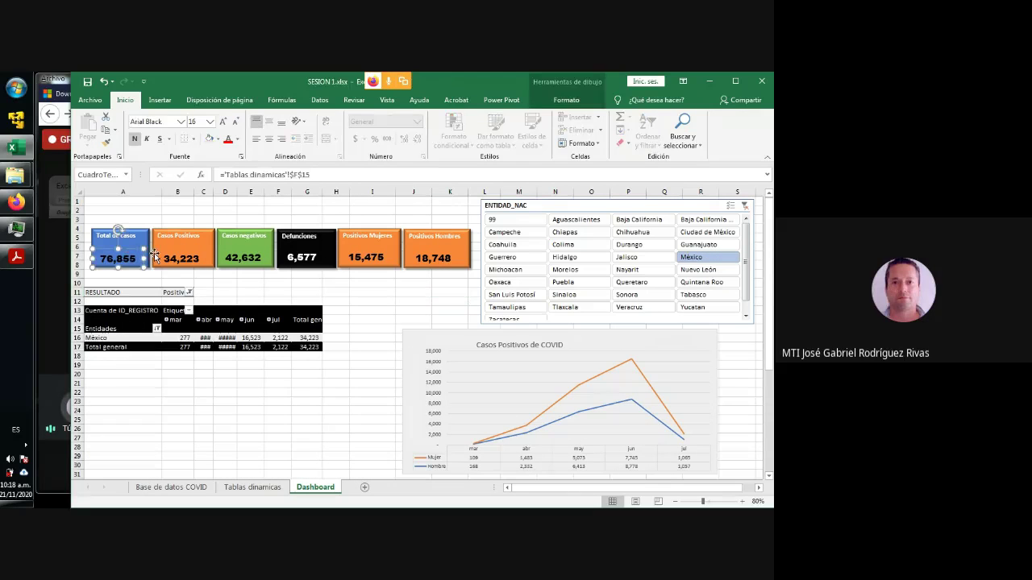
pyautogui.click(591, 378)
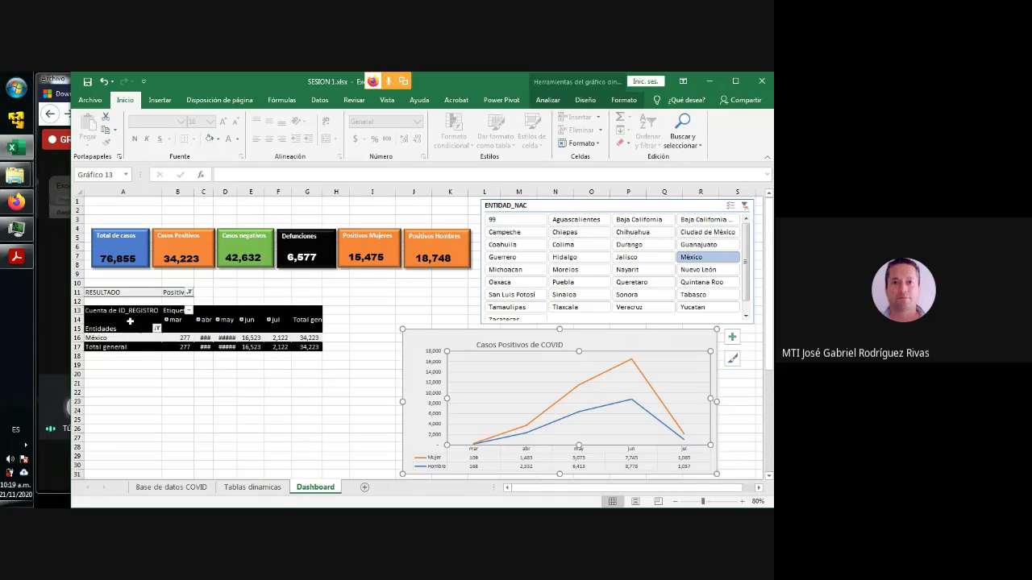
pyautogui.moveTo(193, 337)
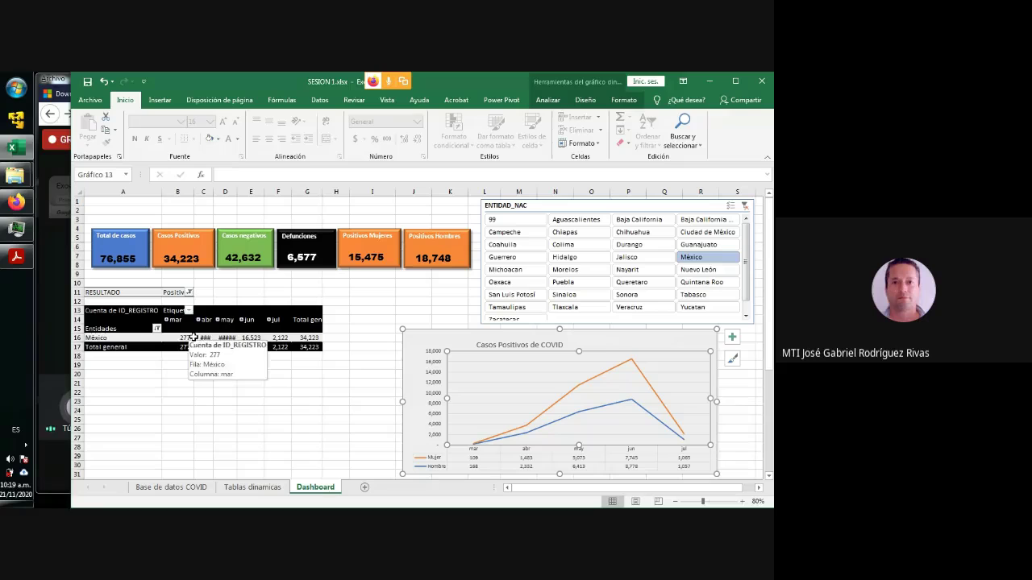
pyautogui.click(600, 207)
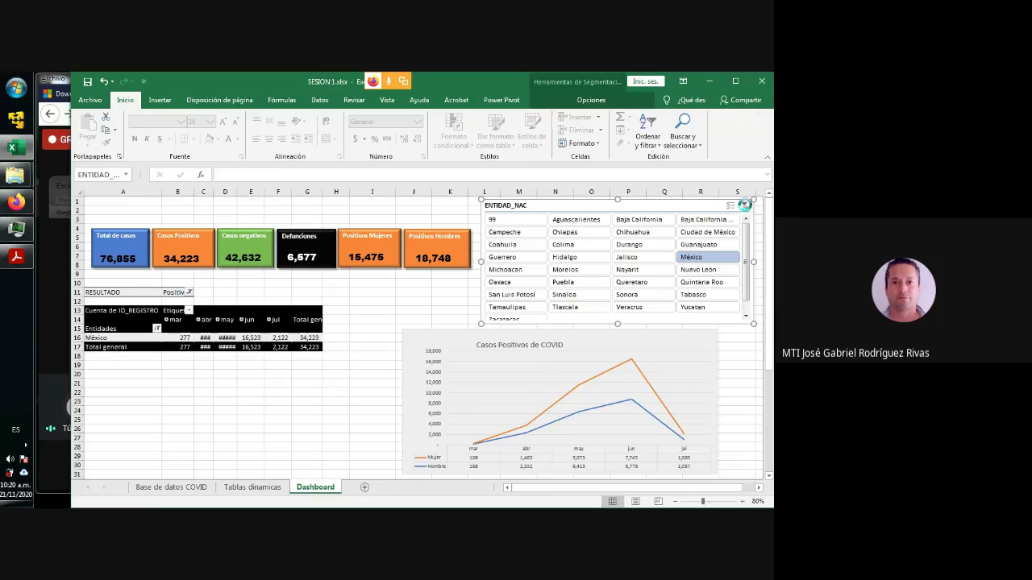
pyautogui.click(744, 205)
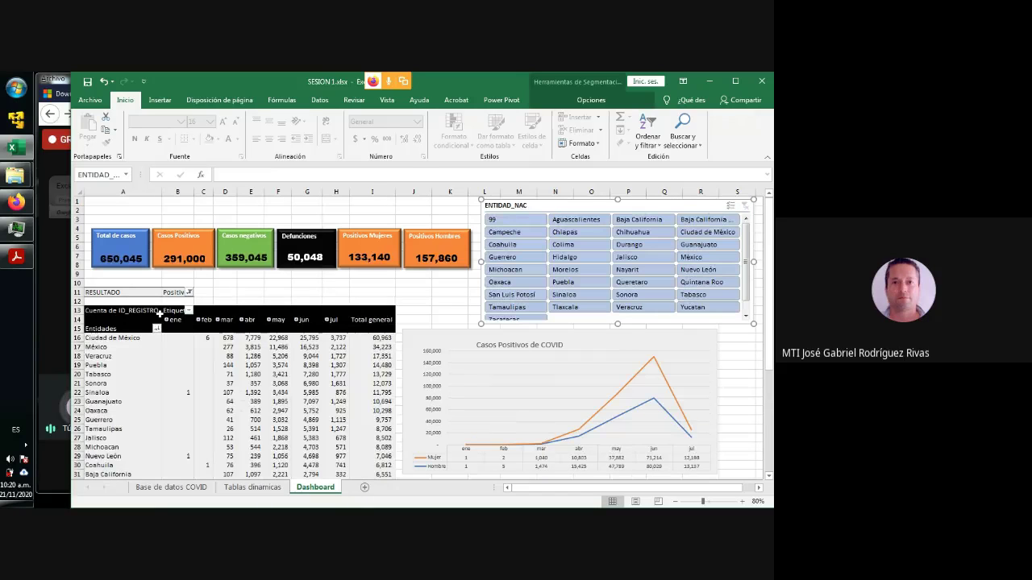
# Collapse the ribbon and examine the state slicer and the dashboard's pivot table down to its Total general row.
pyautogui.scroll(-1, 220, 360)
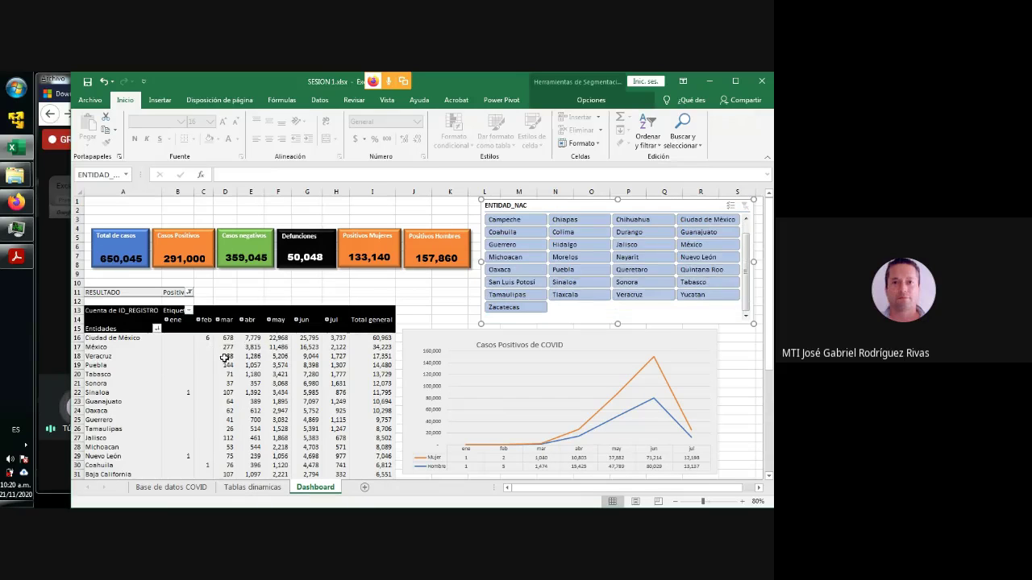
pyautogui.click(767, 157)
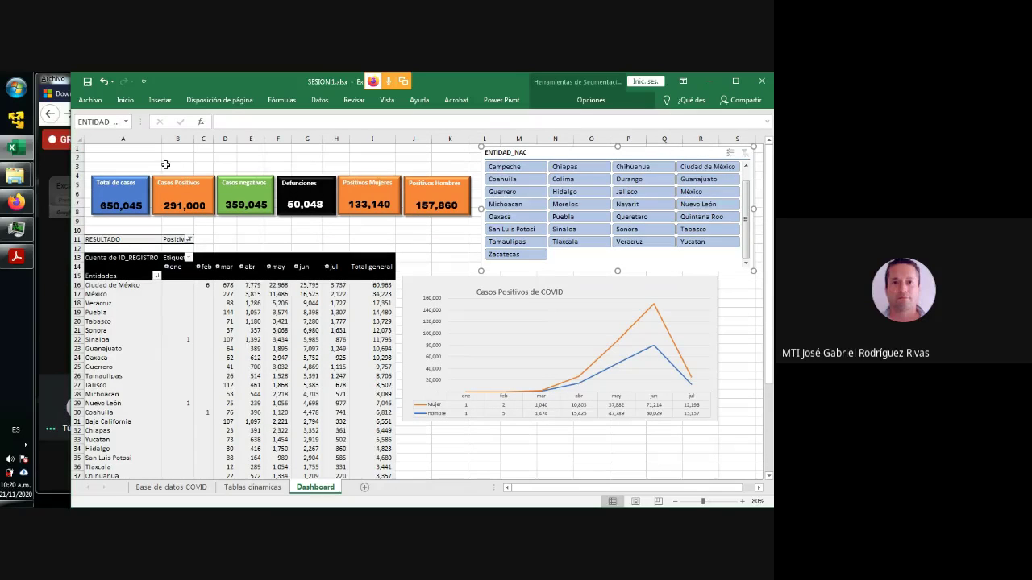
pyautogui.scroll(1, 316, 239)
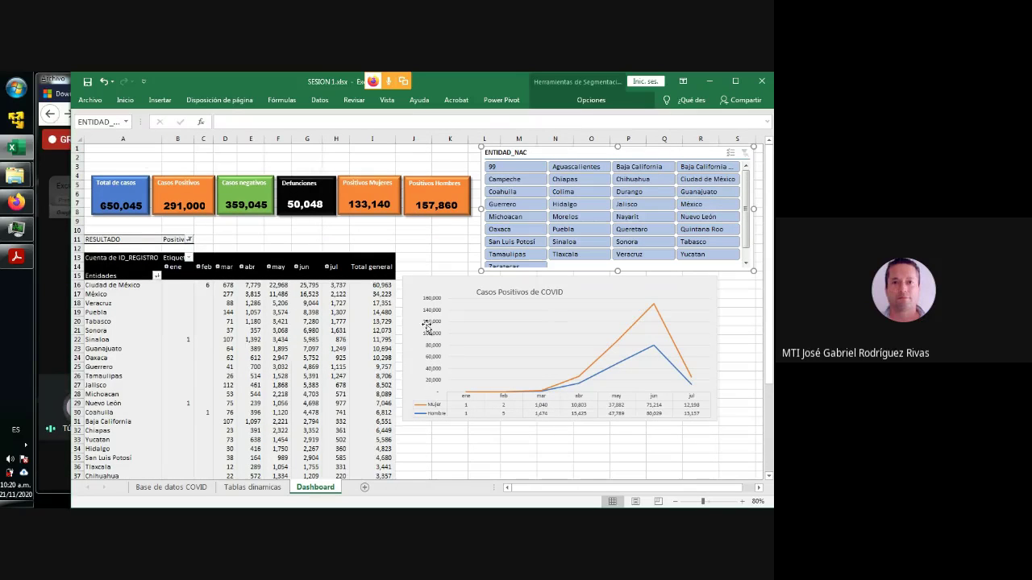
pyautogui.click(426, 457)
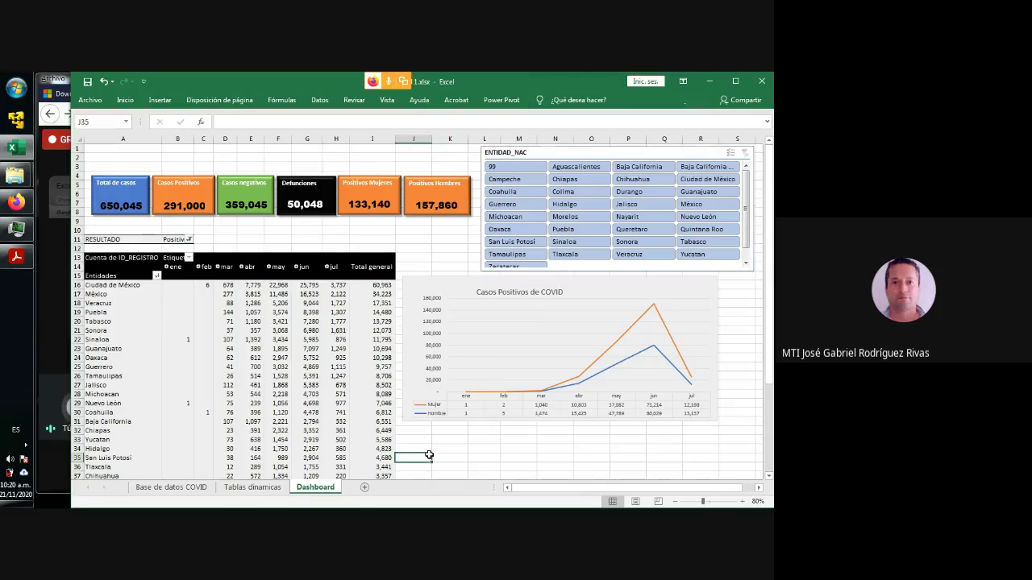
pyautogui.scroll(-5, 428, 457)
pyautogui.scroll(-2, 429, 457)
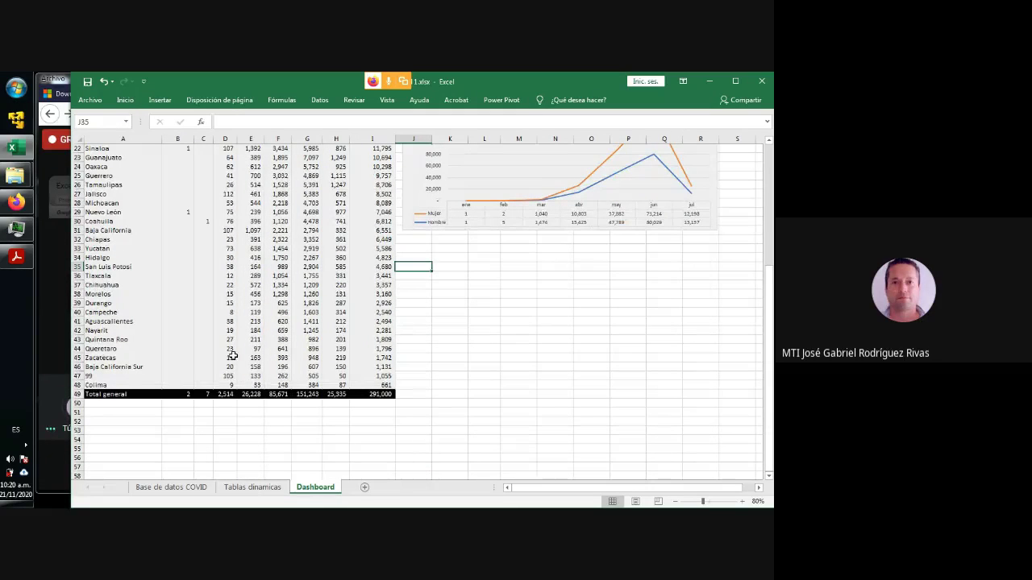
pyautogui.moveTo(284, 330)
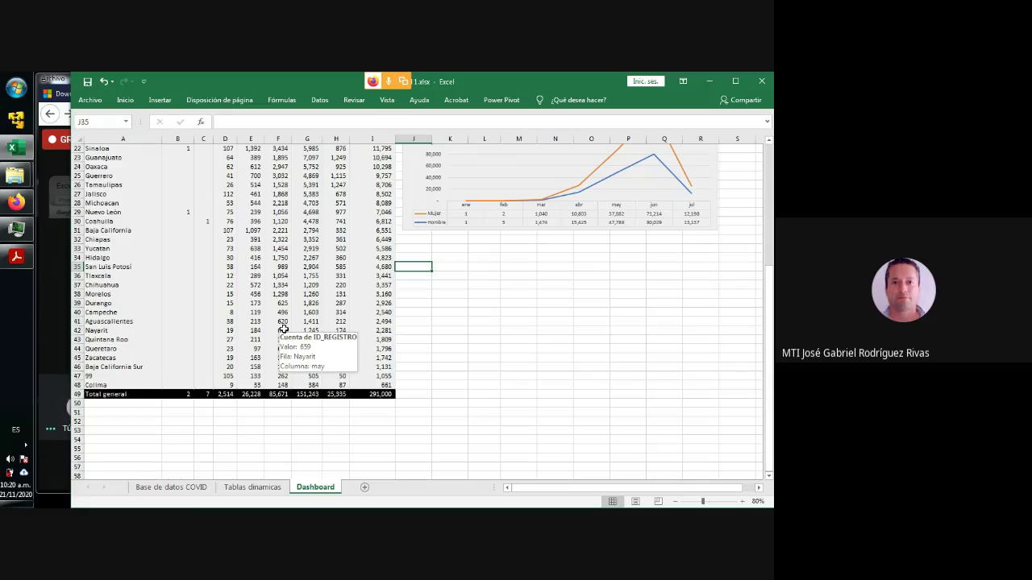
# Apply a Diez mejores value filter to the pivot table's Meses field, keeping the superiores Elementos by Cuenta de ID_REGISTRO.
pyautogui.scroll(7, 284, 329)
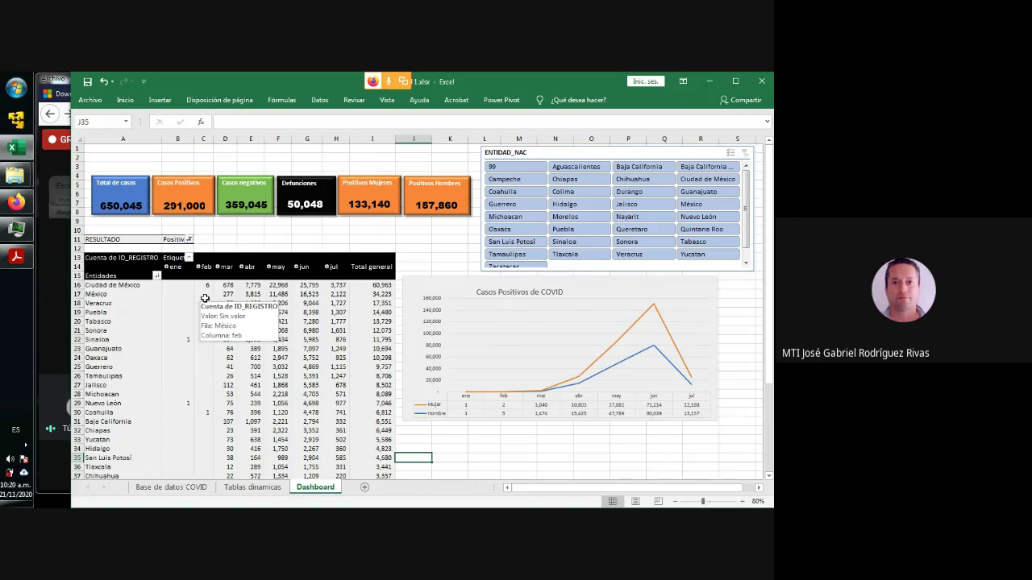
pyautogui.click(189, 259)
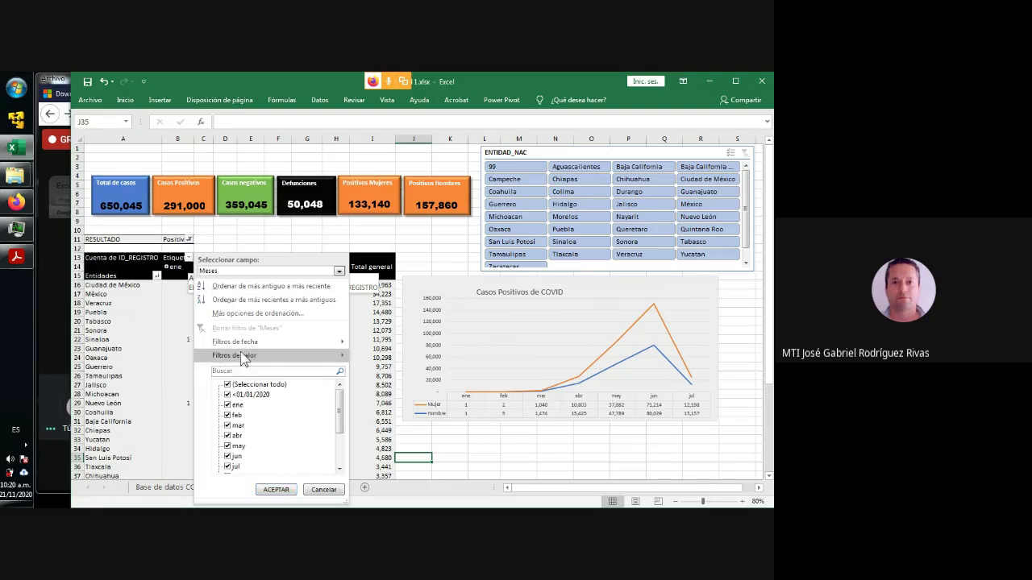
pyautogui.moveTo(260, 358)
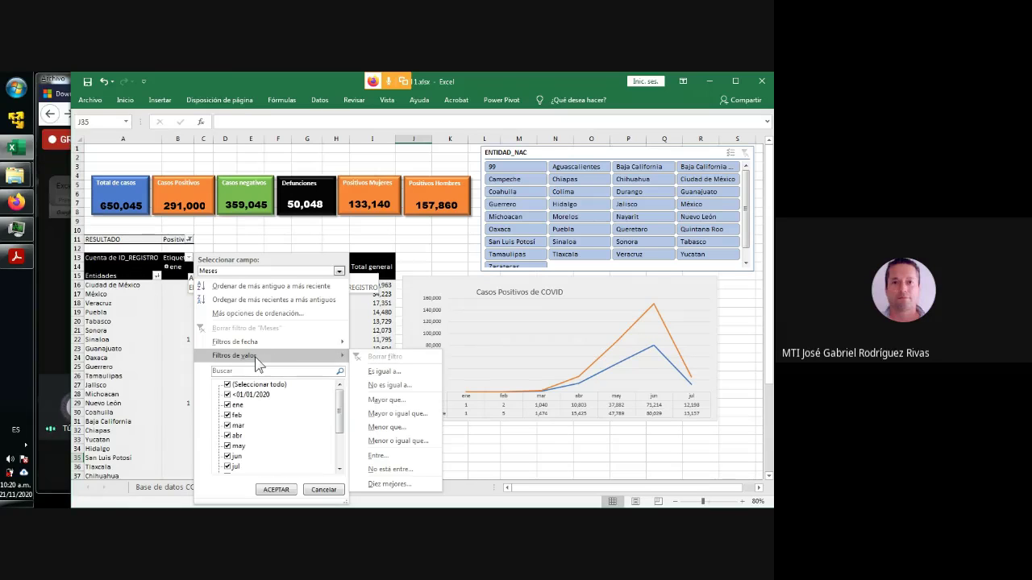
pyautogui.click(386, 484)
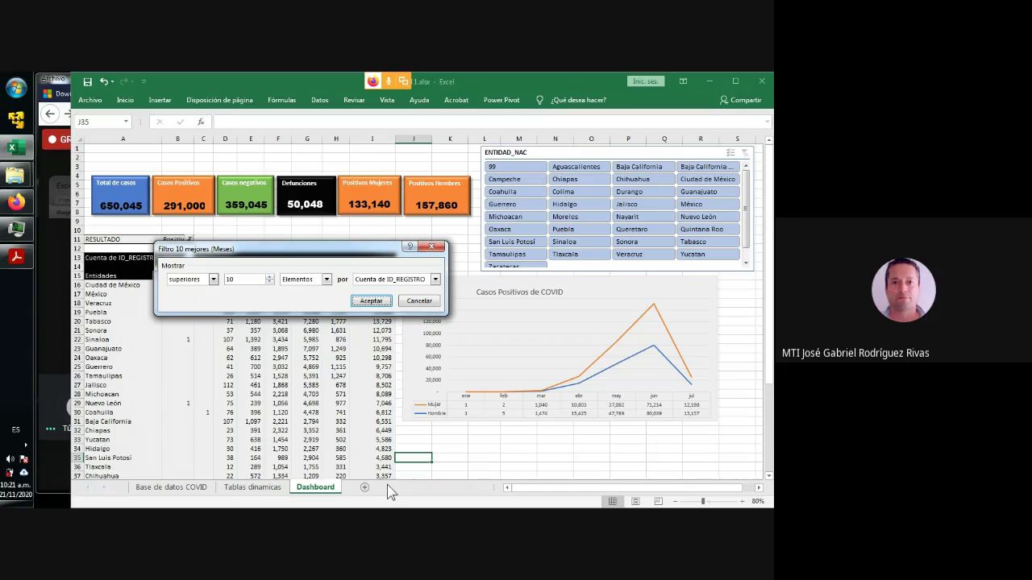
pyautogui.click(213, 279)
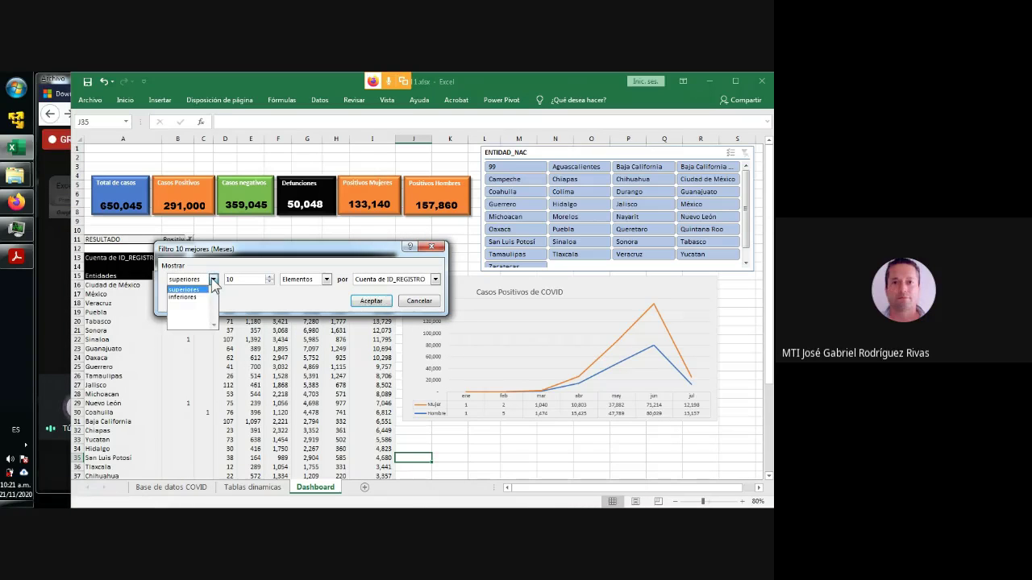
pyautogui.click(190, 290)
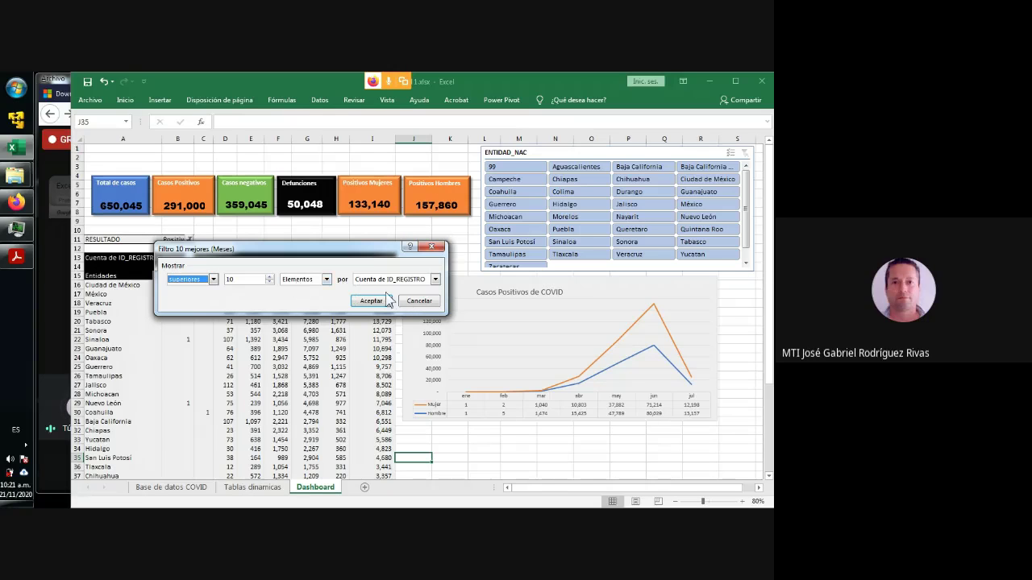
pyautogui.click(211, 279)
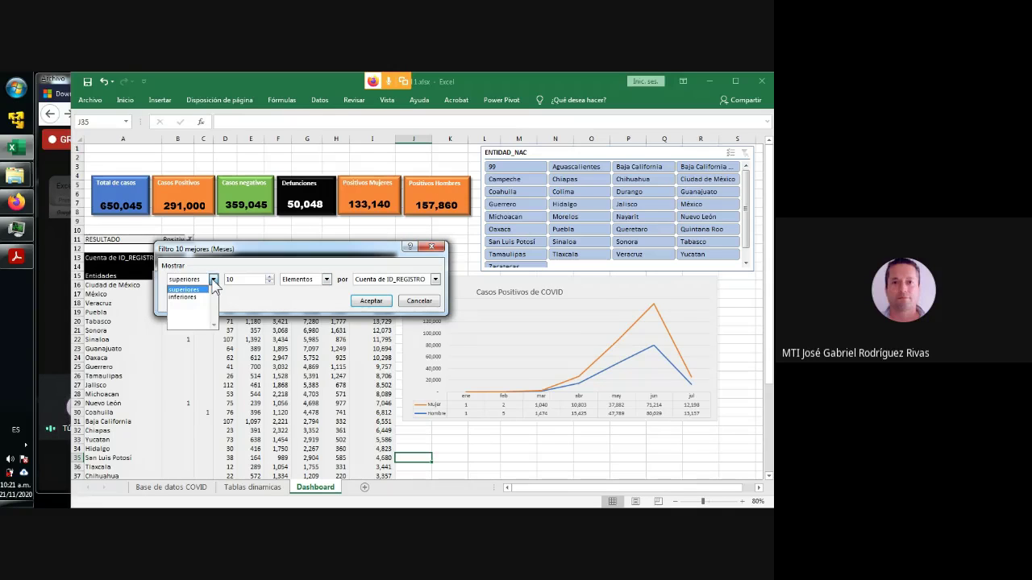
pyautogui.click(214, 281)
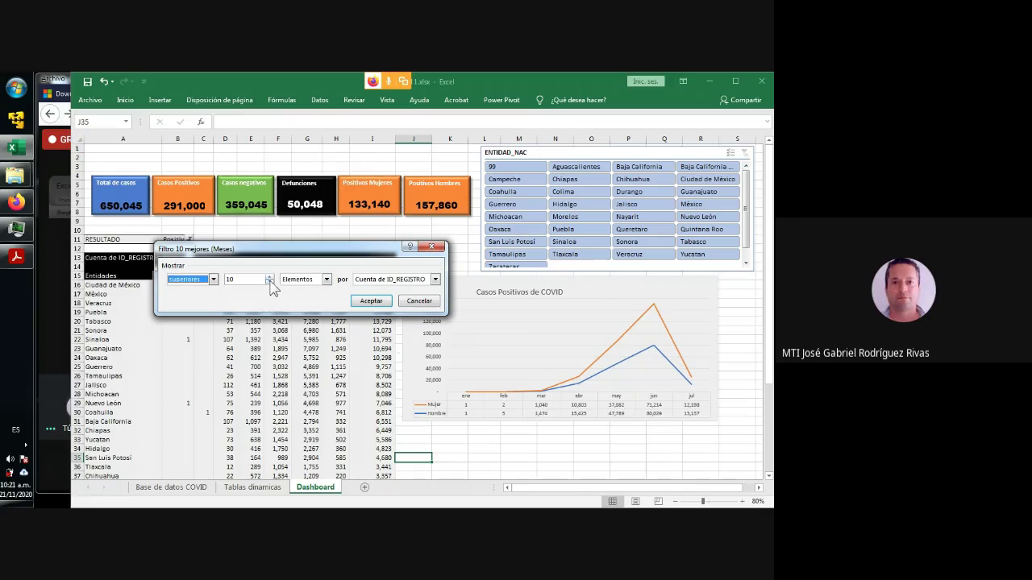
pyautogui.click(270, 282)
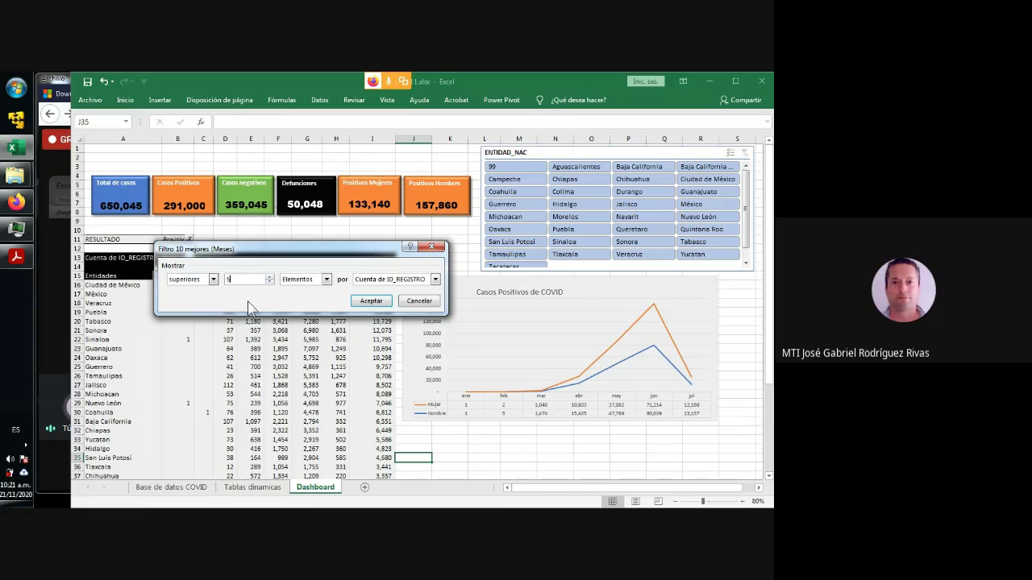
pyautogui.click(269, 276)
pyautogui.click(270, 276)
pyautogui.click(370, 301)
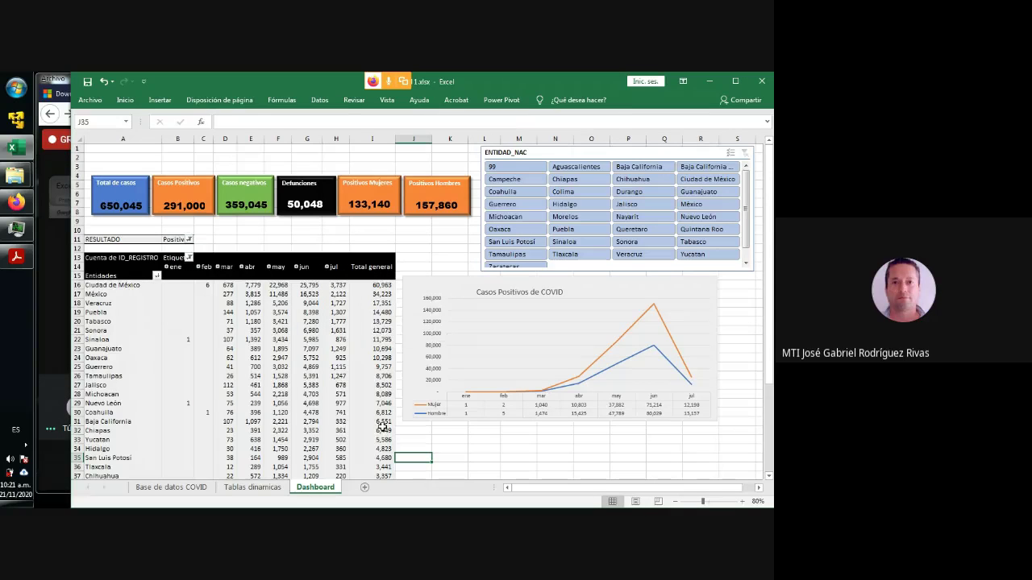
pyautogui.scroll(-3, 381, 426)
pyautogui.scroll(3, 382, 426)
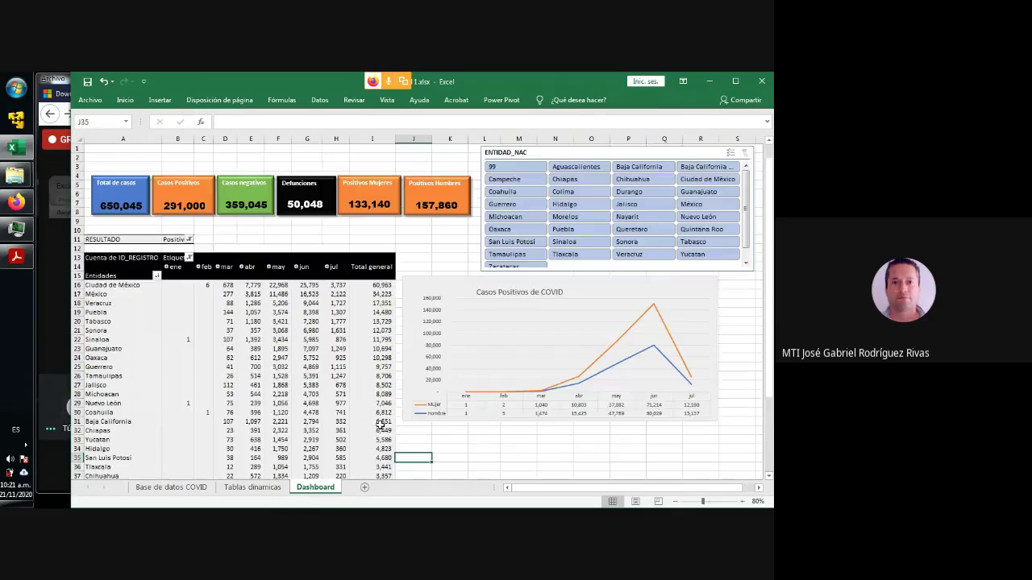
# Filter the pivot table's Entidades to the top 10 elements by Cuenta de ID_REGISTRO.
pyautogui.click(157, 275)
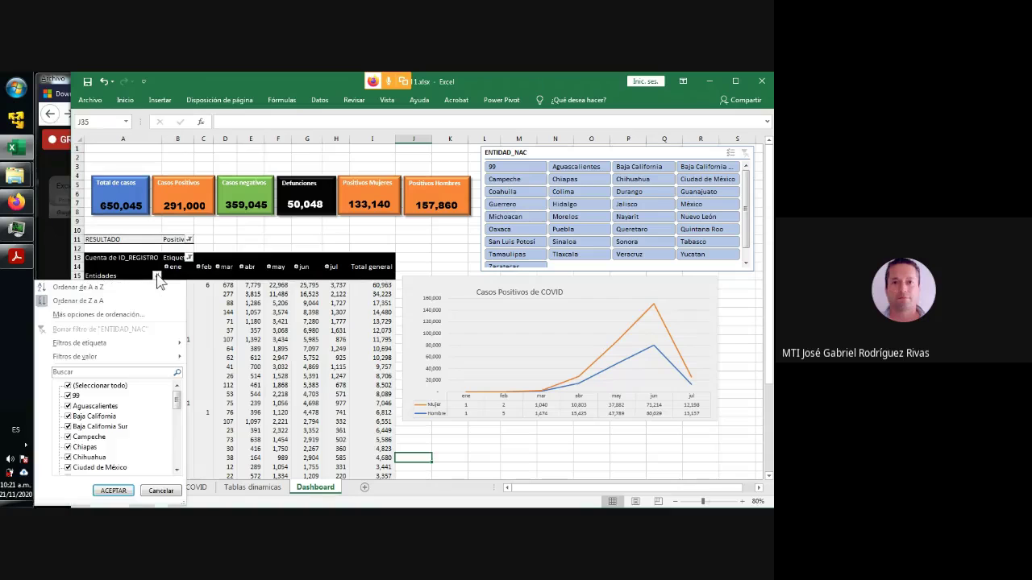
pyautogui.moveTo(143, 356)
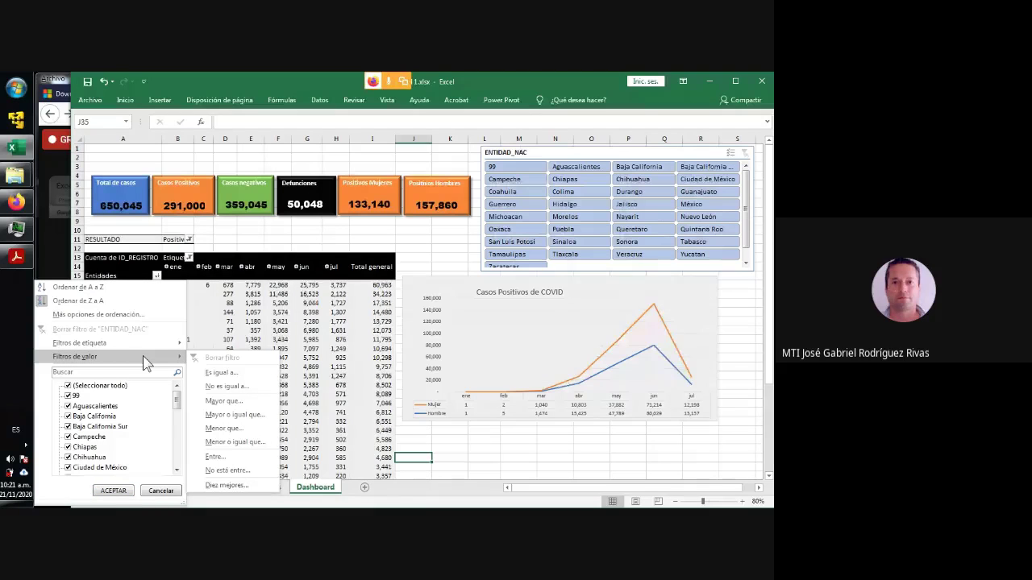
pyautogui.click(259, 485)
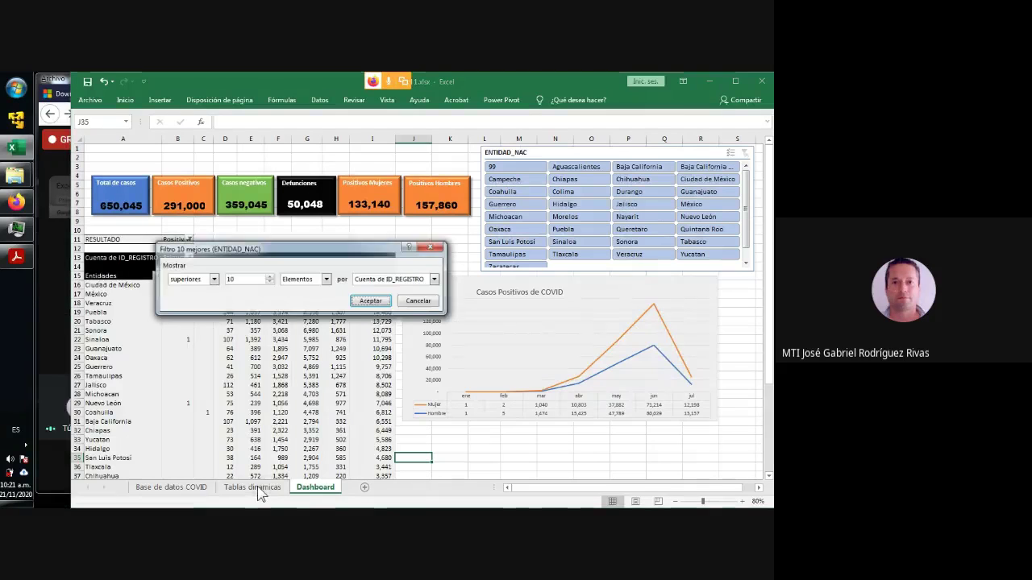
pyautogui.click(371, 300)
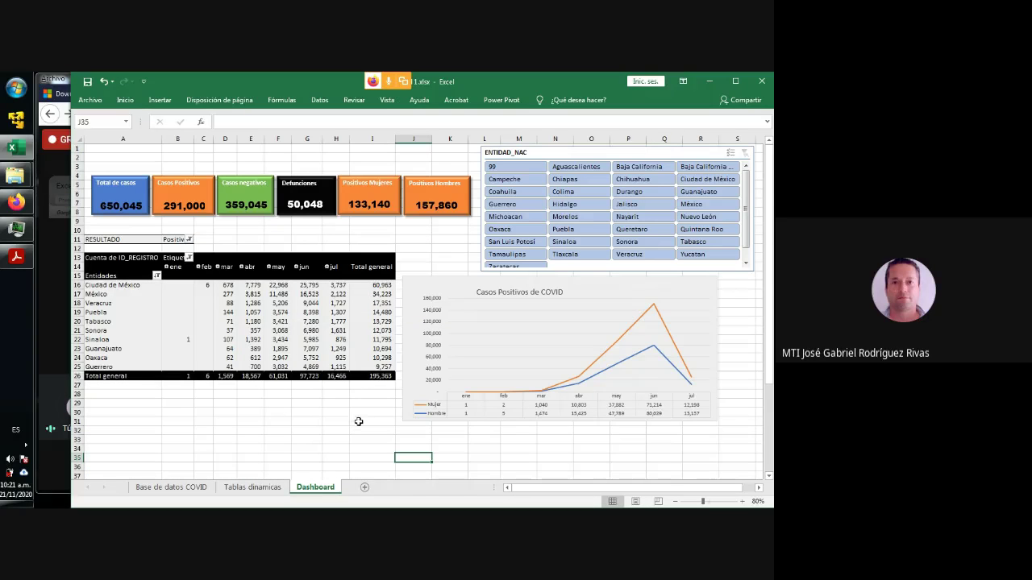
pyautogui.click(359, 421)
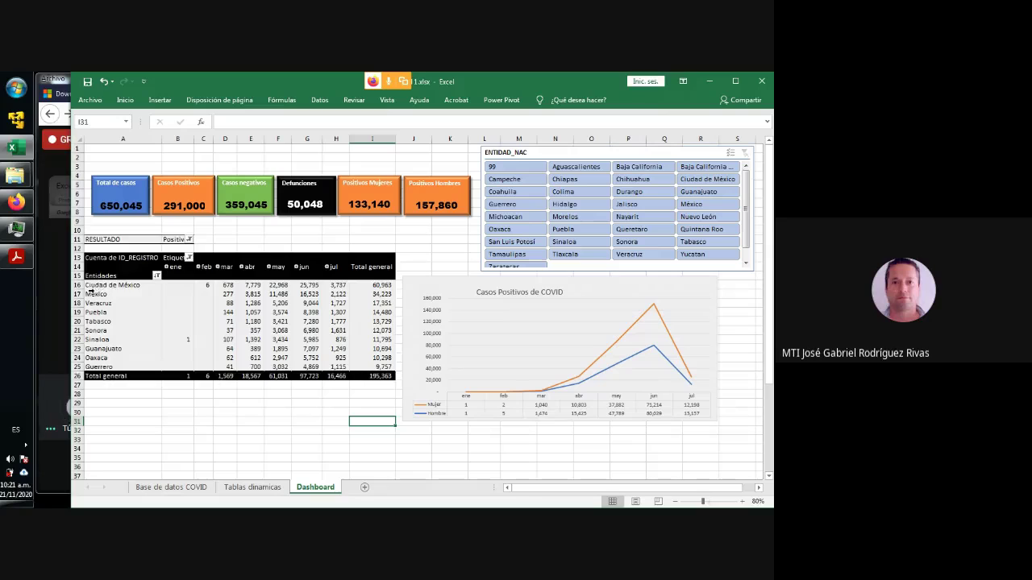
# Move the Casos Positivos de COVID chart slightly down, away from the state slicer.
pyautogui.click(105, 286)
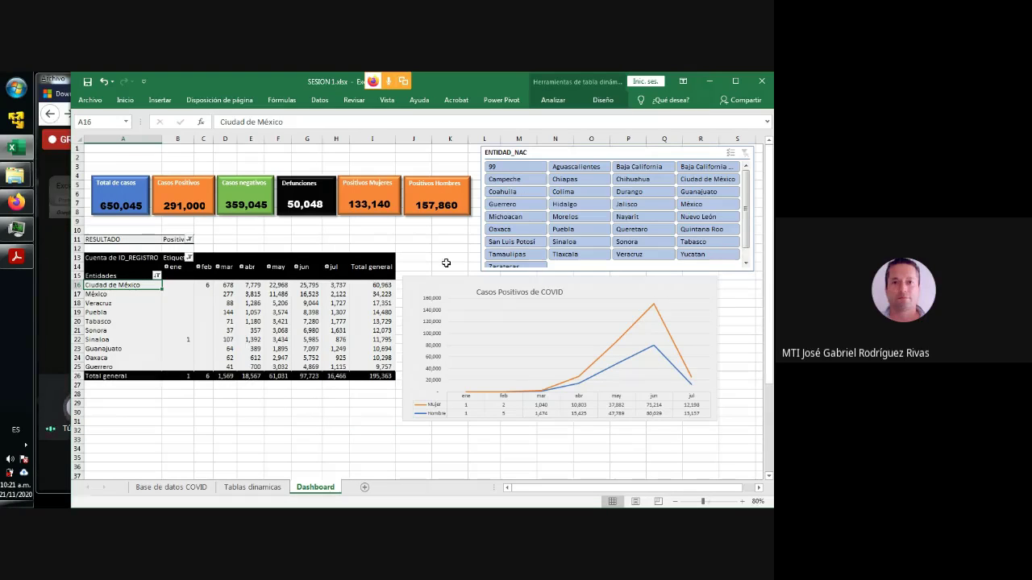
pyautogui.click(525, 281)
pyautogui.moveTo(524, 281); pyautogui.dragTo(528, 290)
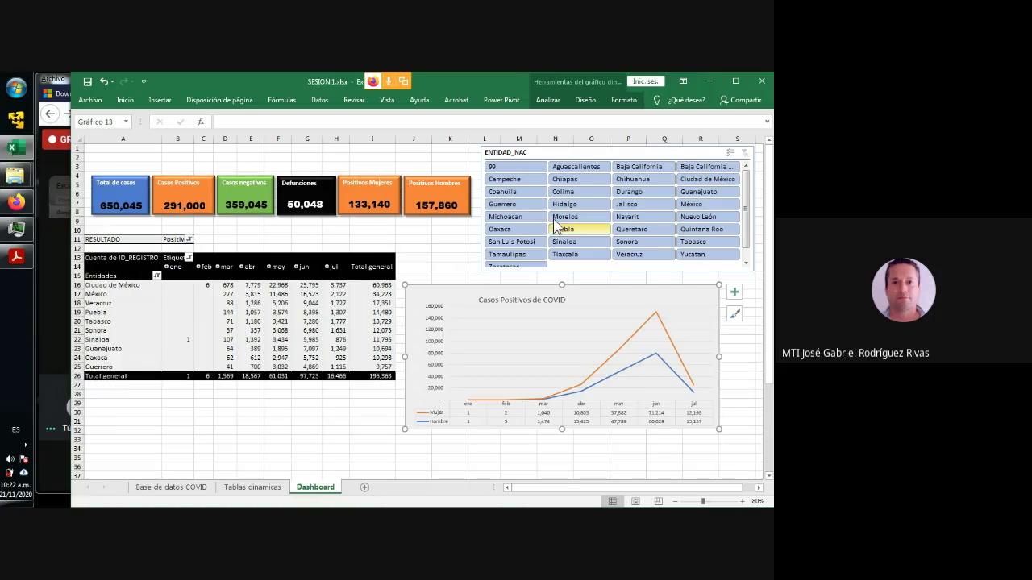
# Filter the dashboard to Durango with the ENTIDAD_NAC slicer, clear the filter and review the pivot table's list of states.
pyautogui.click(624, 193)
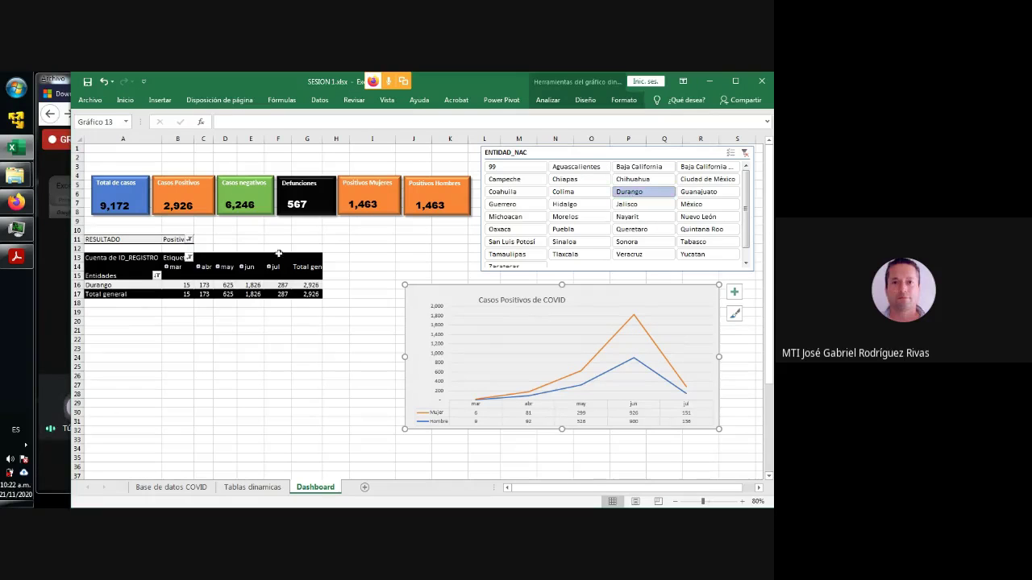
pyautogui.click(743, 153)
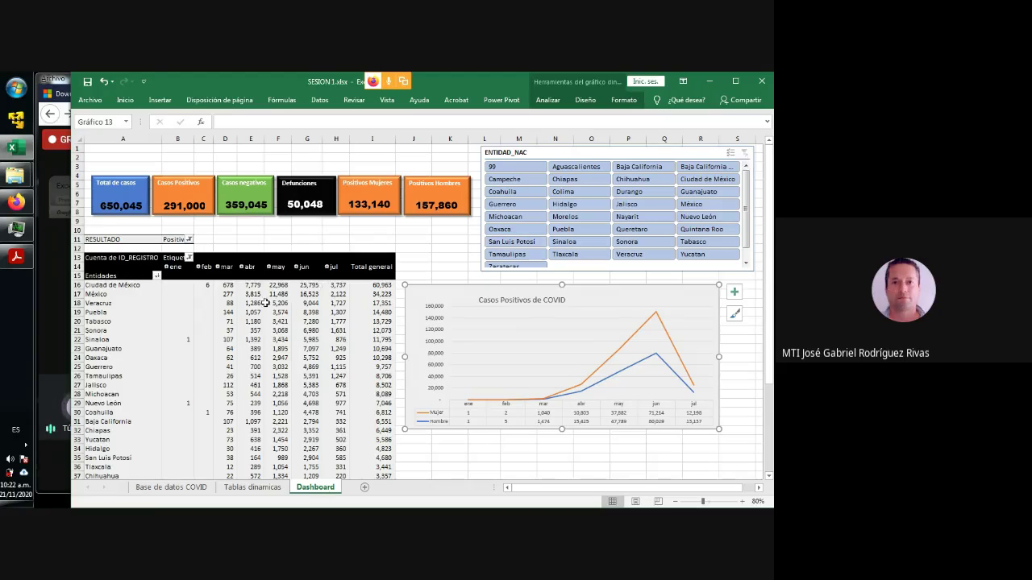
pyautogui.moveTo(297, 360)
pyautogui.scroll(-6, 297, 359)
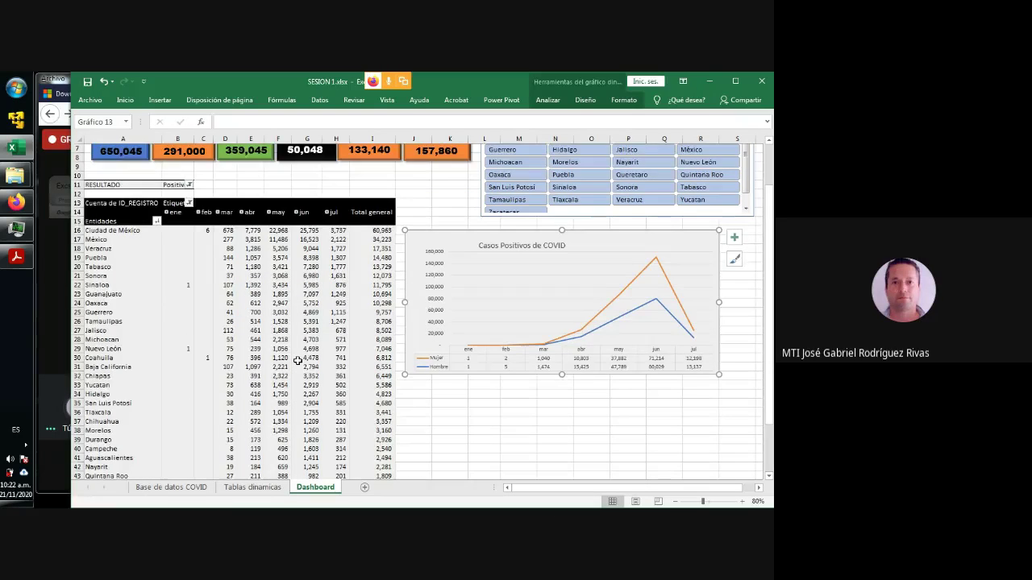
pyautogui.scroll(6, 299, 357)
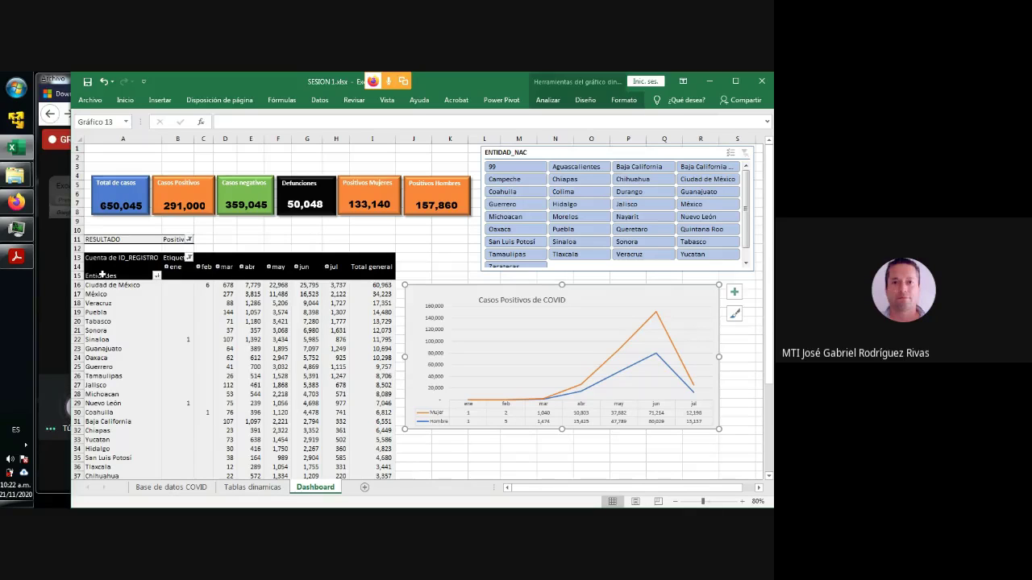
# Reapply the Diez mejores value filter to Entidades with the 10 superiores elements by Cuenta de ID_REGISTRO.
pyautogui.click(156, 275)
pyautogui.moveTo(150, 357)
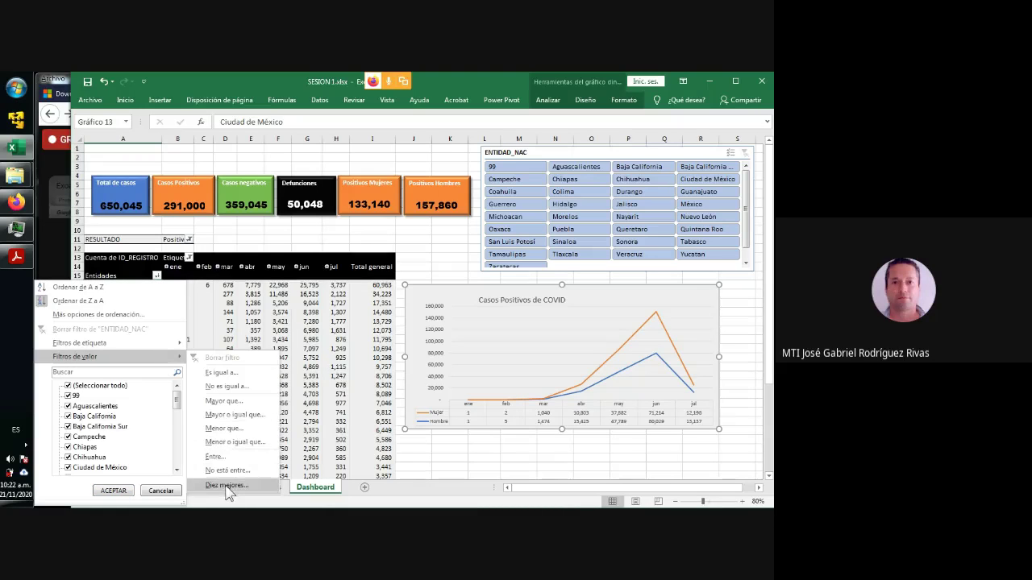
pyautogui.click(229, 487)
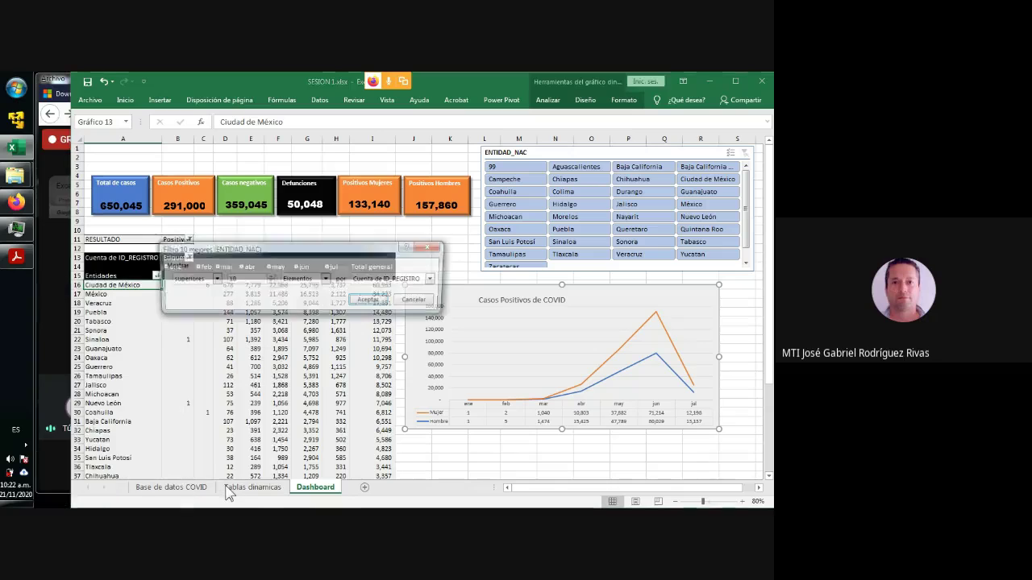
pyautogui.click(370, 299)
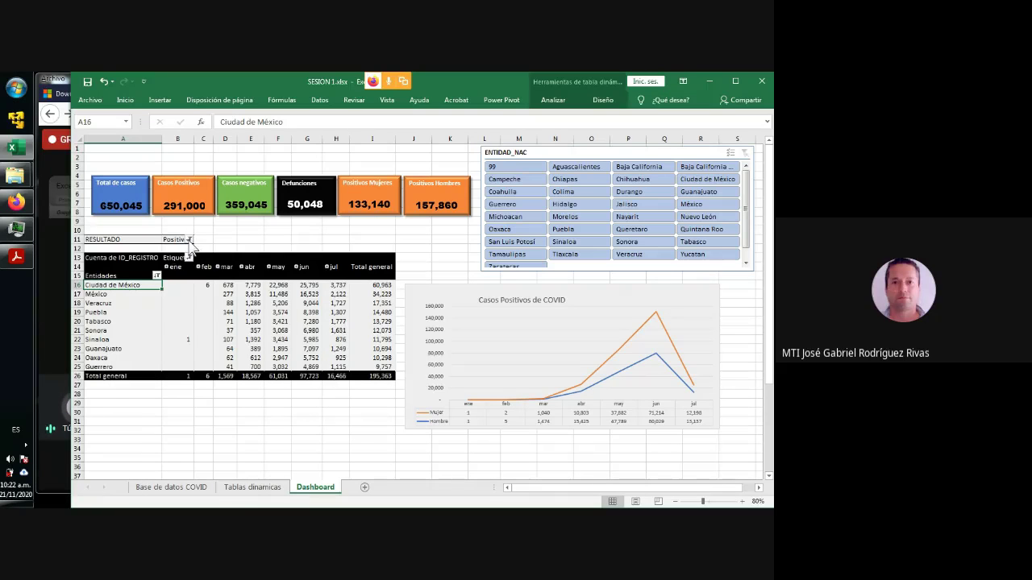
# Set the Entidades value filter to show the 12 superiores elements by Cuenta de ID_REGISTRO.
pyautogui.click(157, 275)
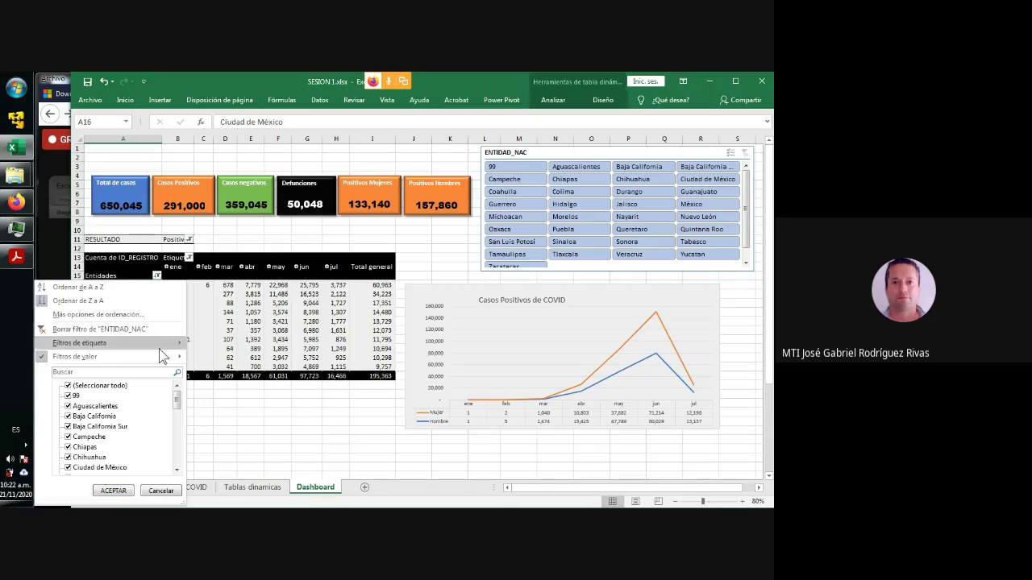
pyautogui.moveTo(160, 365)
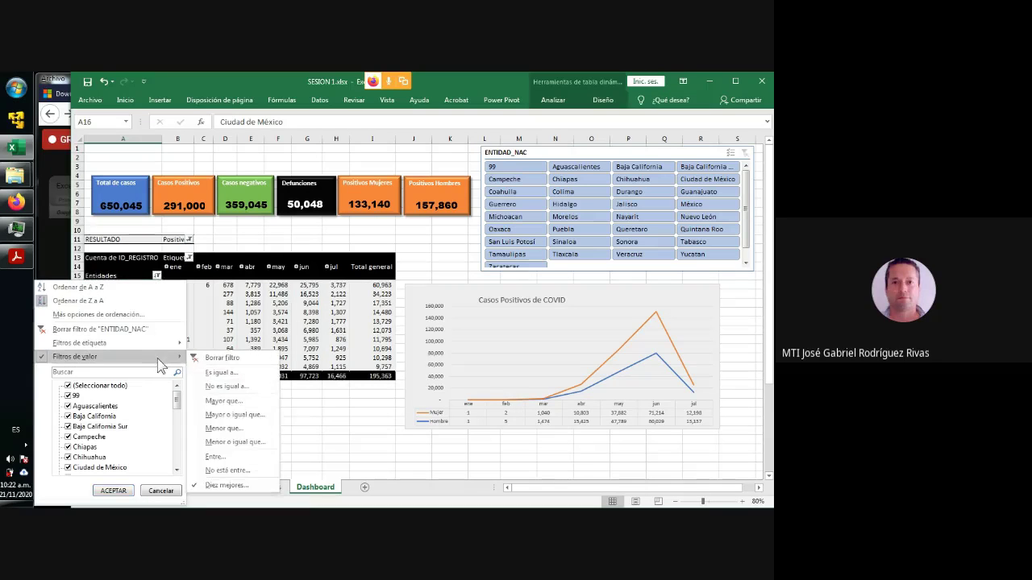
pyautogui.click(234, 485)
pyautogui.click(269, 276)
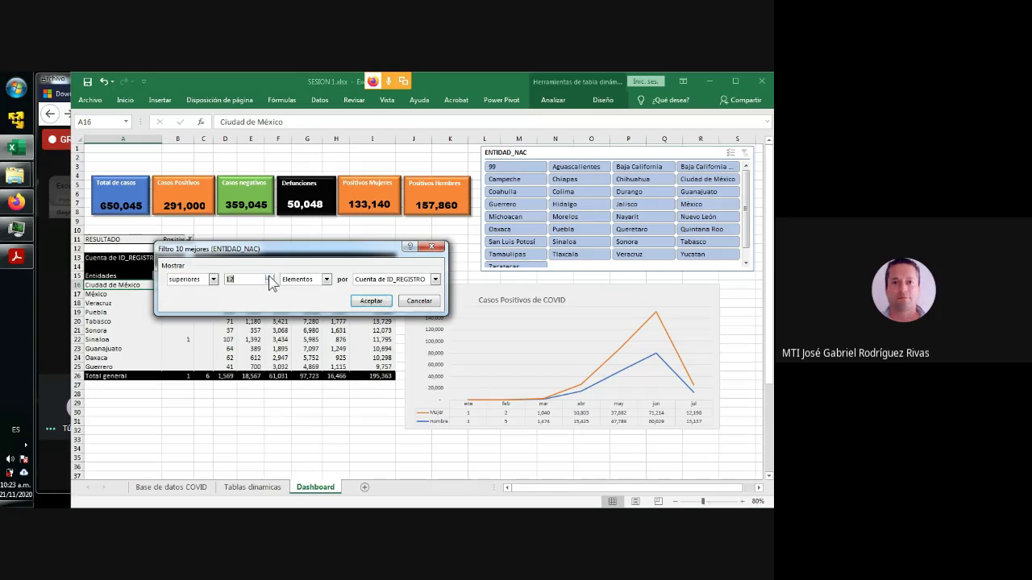
pyautogui.click(371, 301)
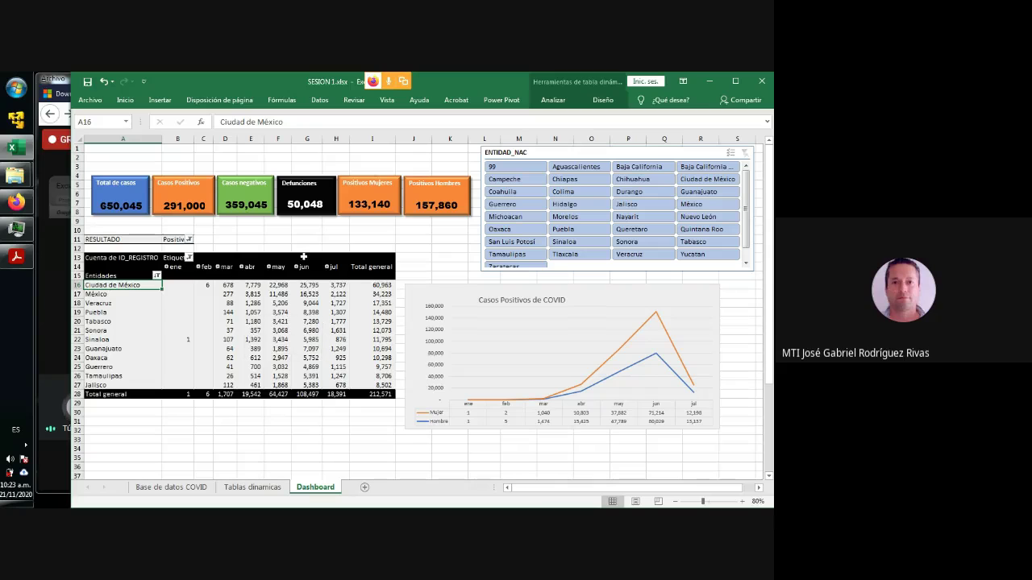
# Insert two entire rows at rows 2 and 3 of the Dashboard sheet to shift the pivot table and chart down.
pyautogui.moveTo(242, 154); pyautogui.dragTo(247, 164)
pyautogui.rightClick(251, 166)
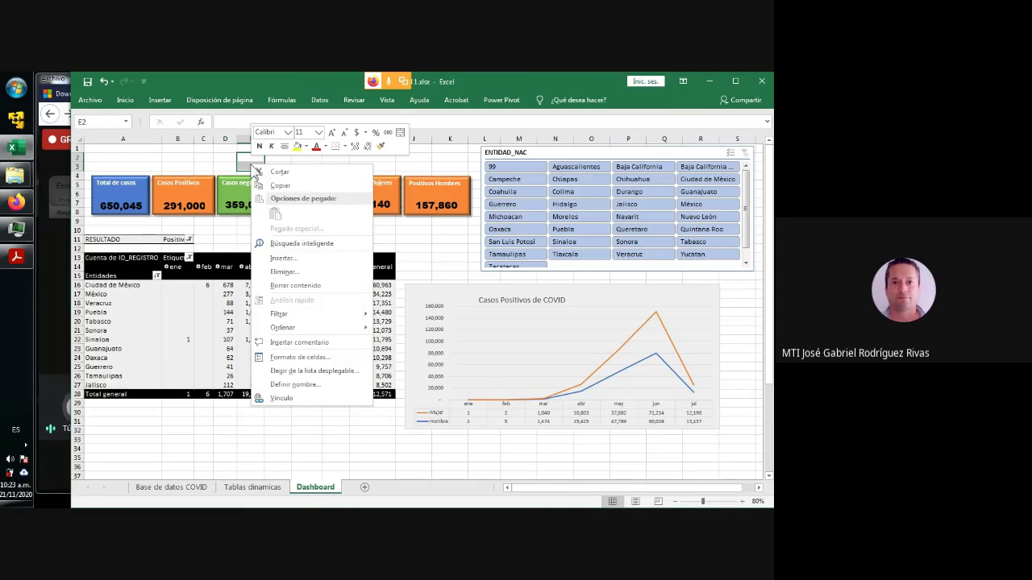
pyautogui.click(295, 257)
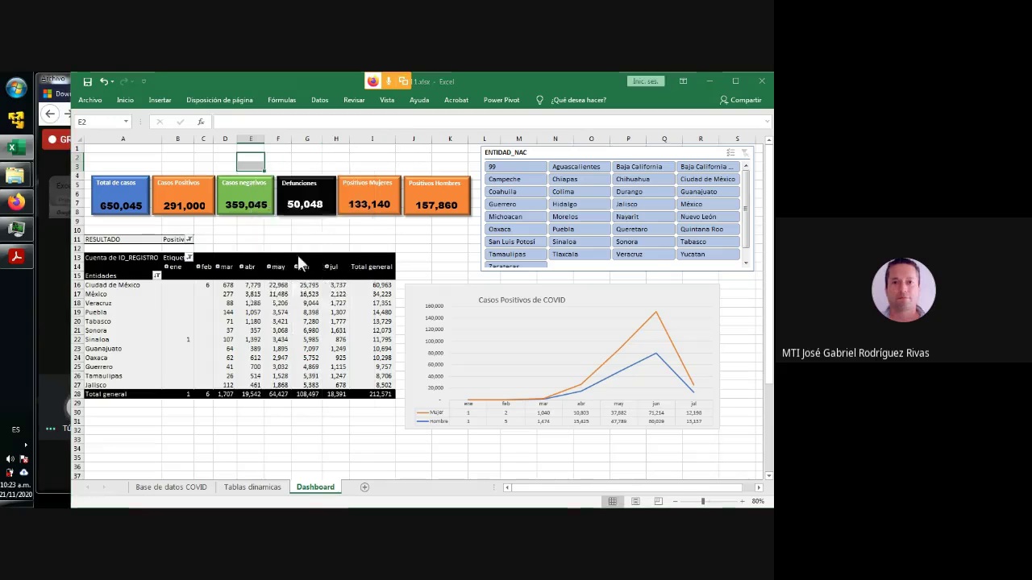
pyautogui.click(305, 256)
pyautogui.click(290, 286)
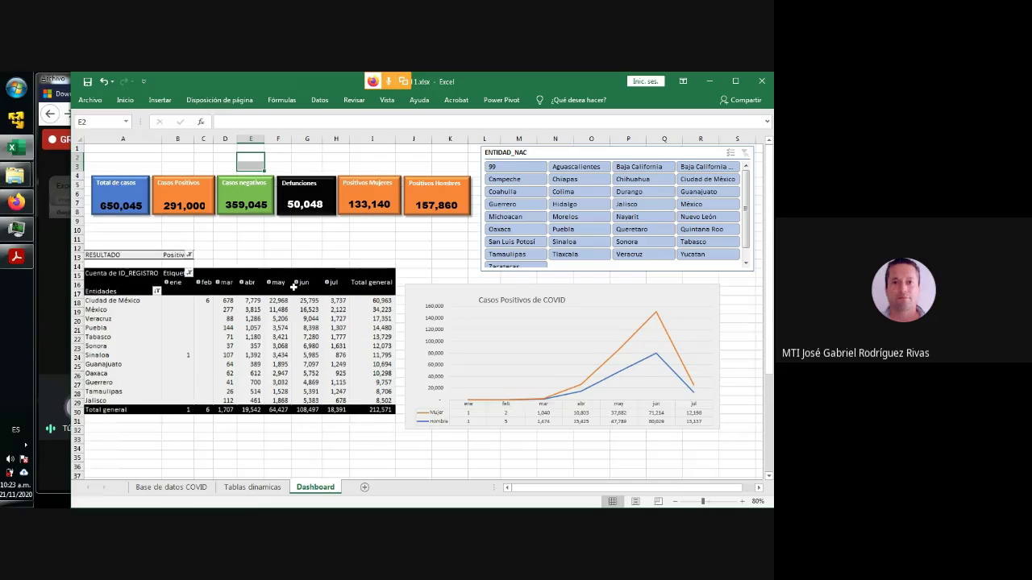
# Increase the height of the ENTIDAD_NAC slicer so that all states down to Zacatecas fit without scrolling.
pyautogui.click(111, 164)
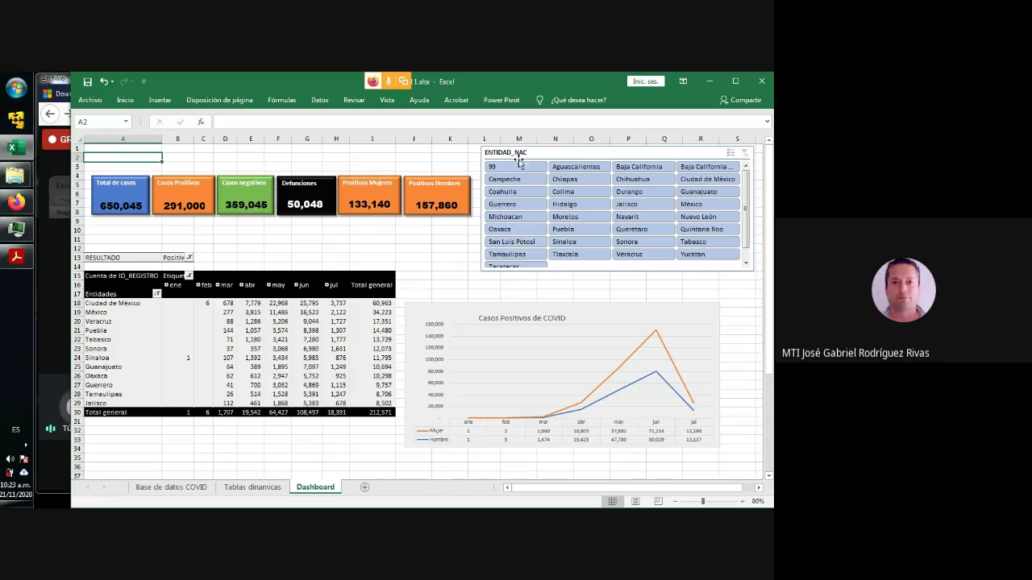
pyautogui.click(600, 271)
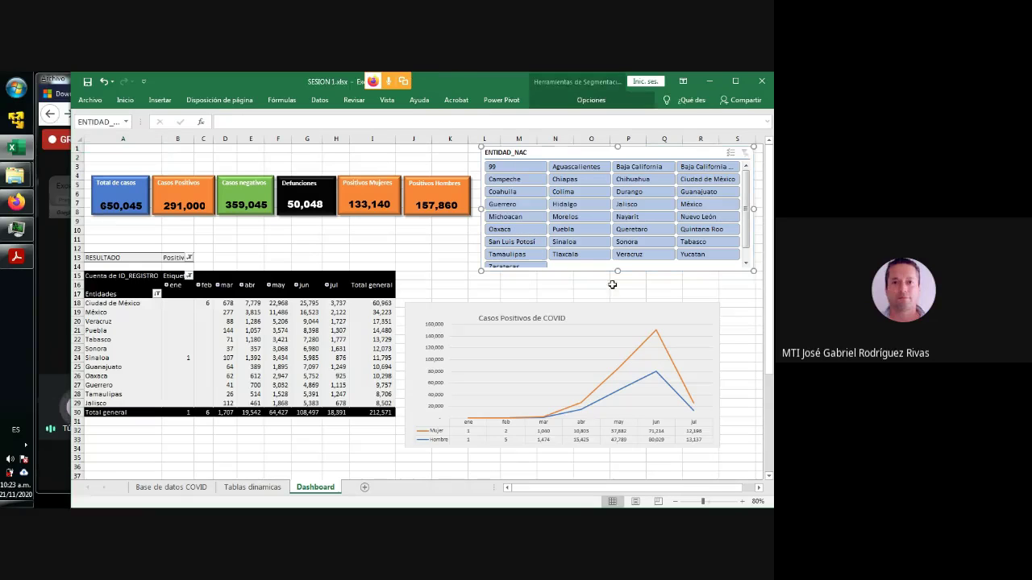
pyautogui.moveTo(618, 272); pyautogui.dragTo(618, 285)
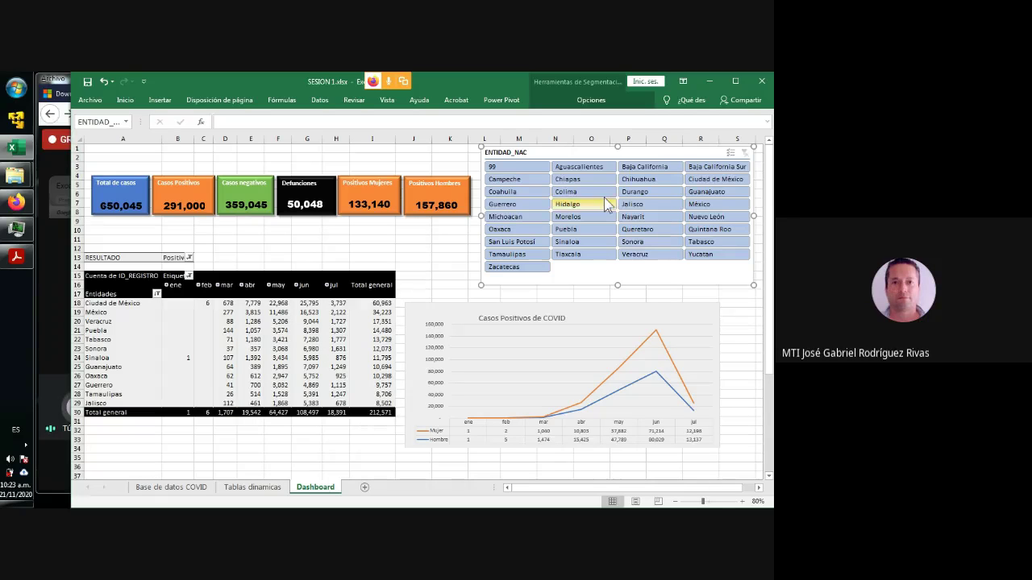
# Keep the ribbon permanently expanded and move the Casos Positivos de COVID chart up to just beneath the ENTIDAD_NAC slicer.
pyautogui.click(591, 100)
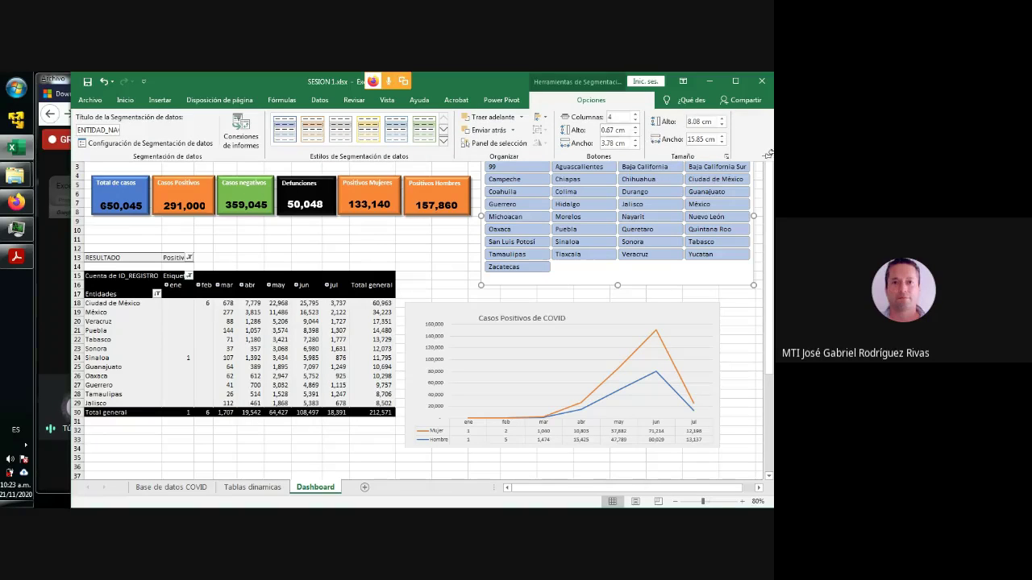
pyautogui.click(766, 156)
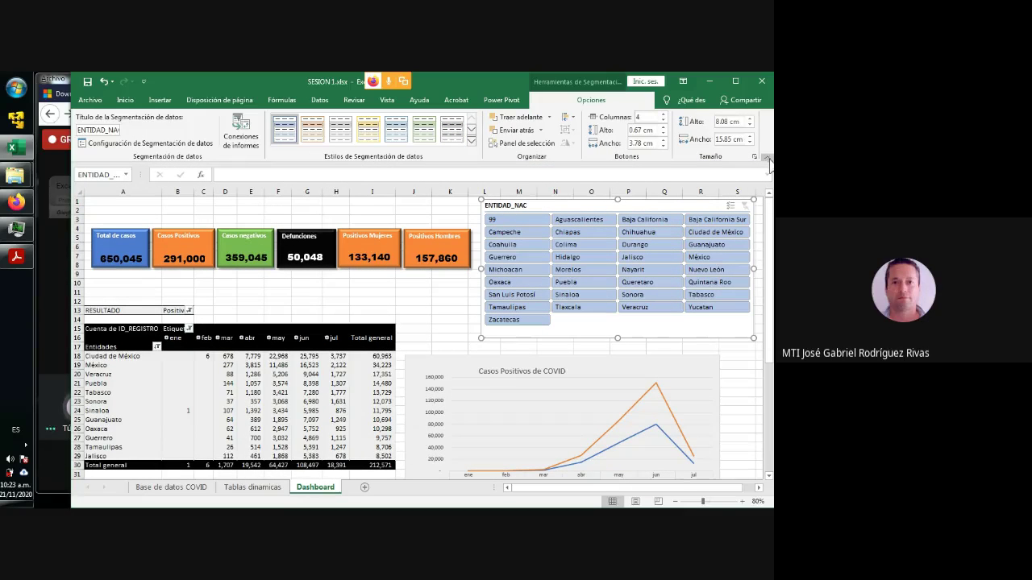
pyautogui.moveTo(576, 373); pyautogui.dragTo(579, 360)
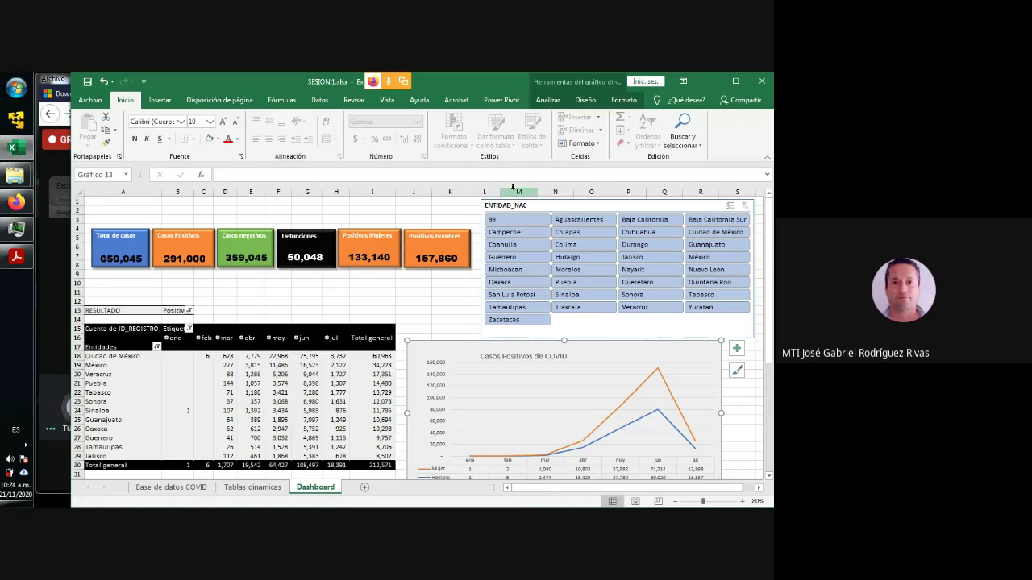
# Look over the pivot chart's tool sets, filter the dashboard to Coahuila with the ENTIDAD_NAC slicer, and clear that filter.
pyautogui.click(586, 103)
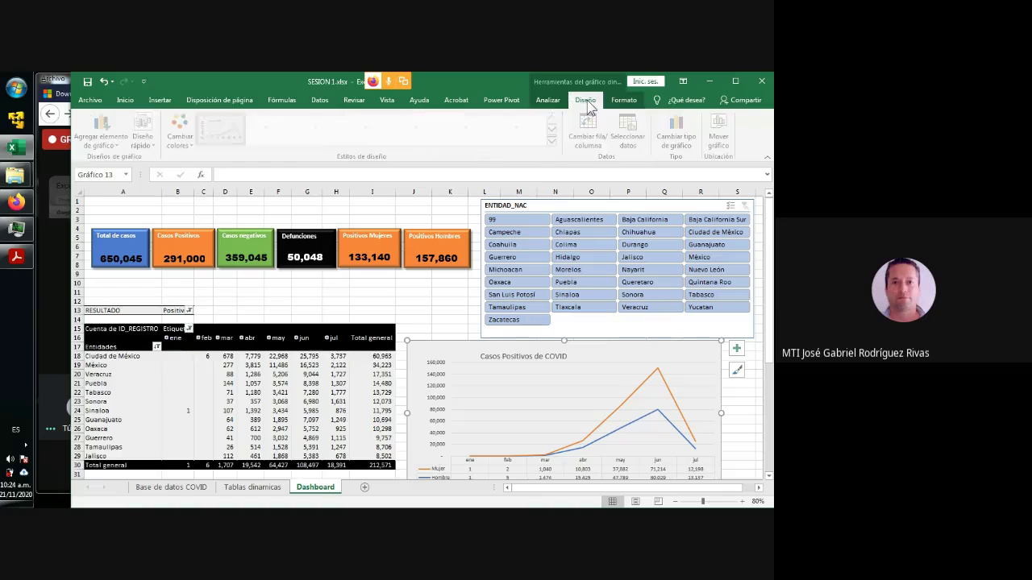
pyautogui.click(623, 100)
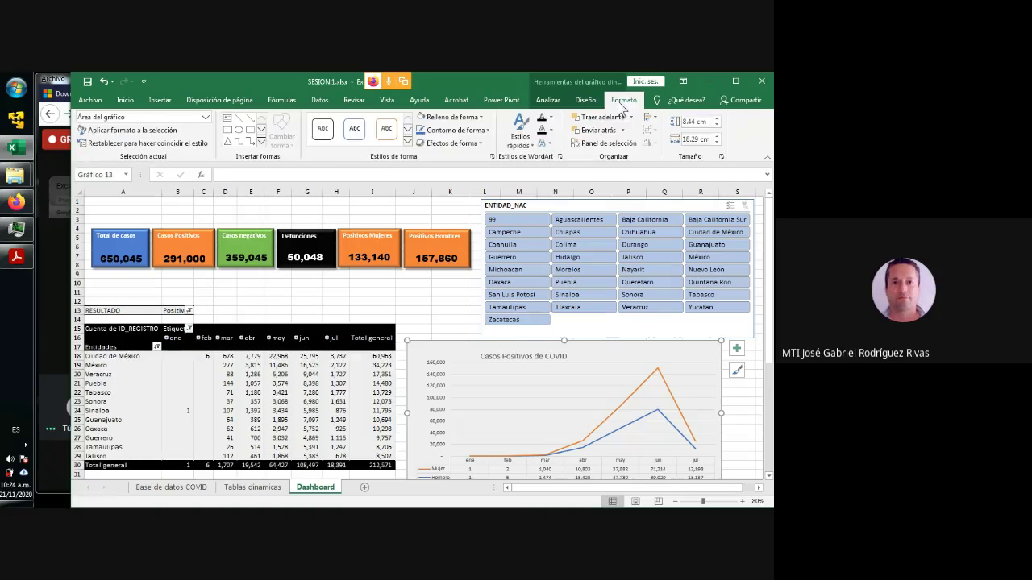
pyautogui.click(548, 102)
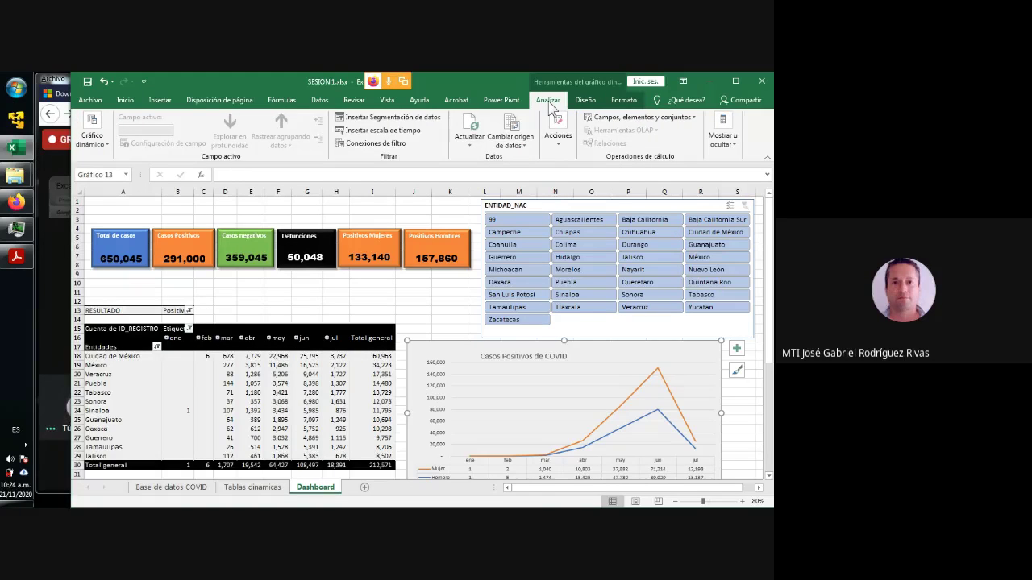
pyautogui.click(515, 246)
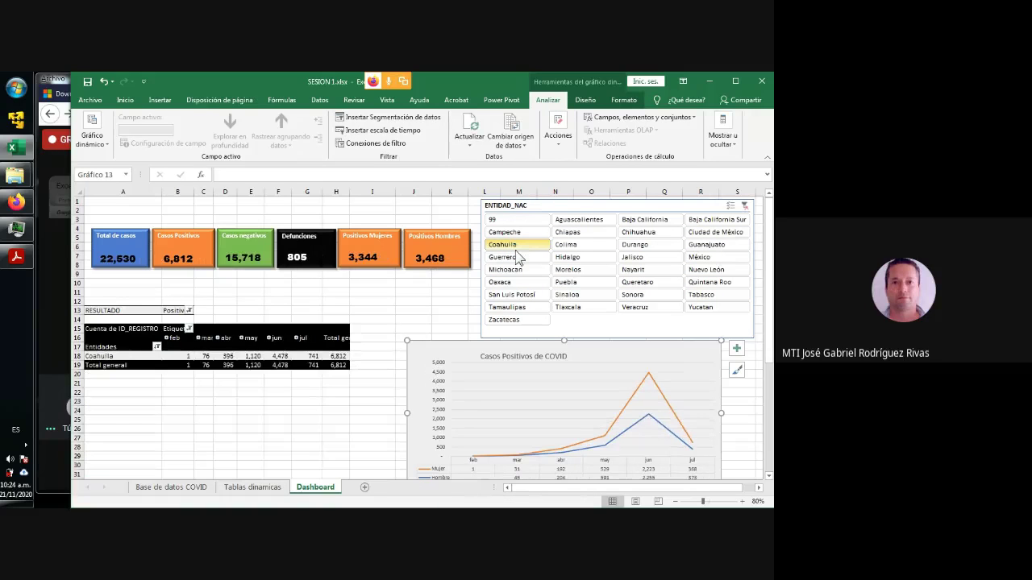
pyautogui.click(741, 207)
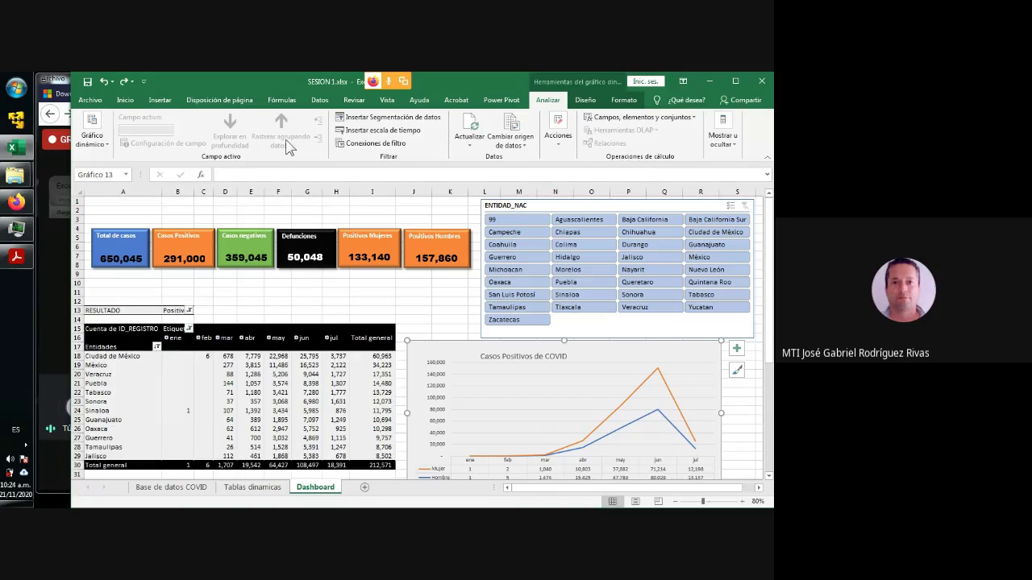
# Examine the chart's filter connections and the full list of pivot tables connected to the ENTIDAD_NAC slicer, without changing either.
pyautogui.click(393, 148)
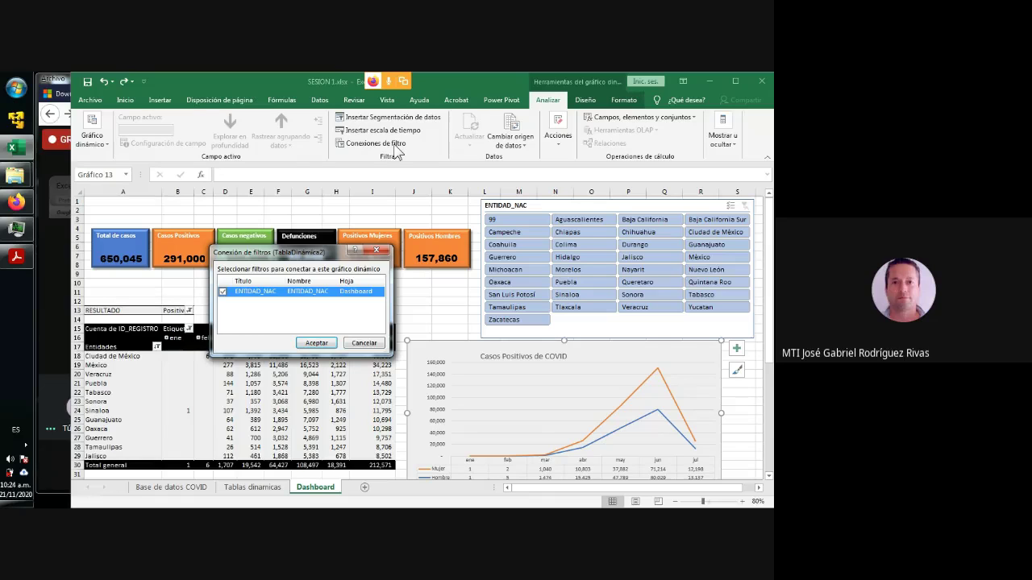
pyautogui.click(363, 343)
pyautogui.click(536, 206)
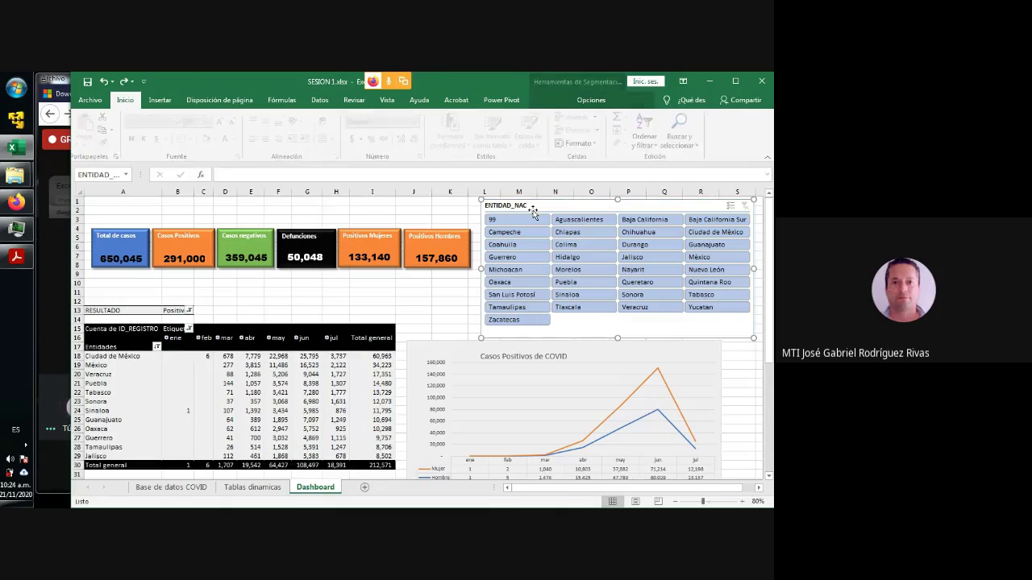
pyautogui.click(597, 102)
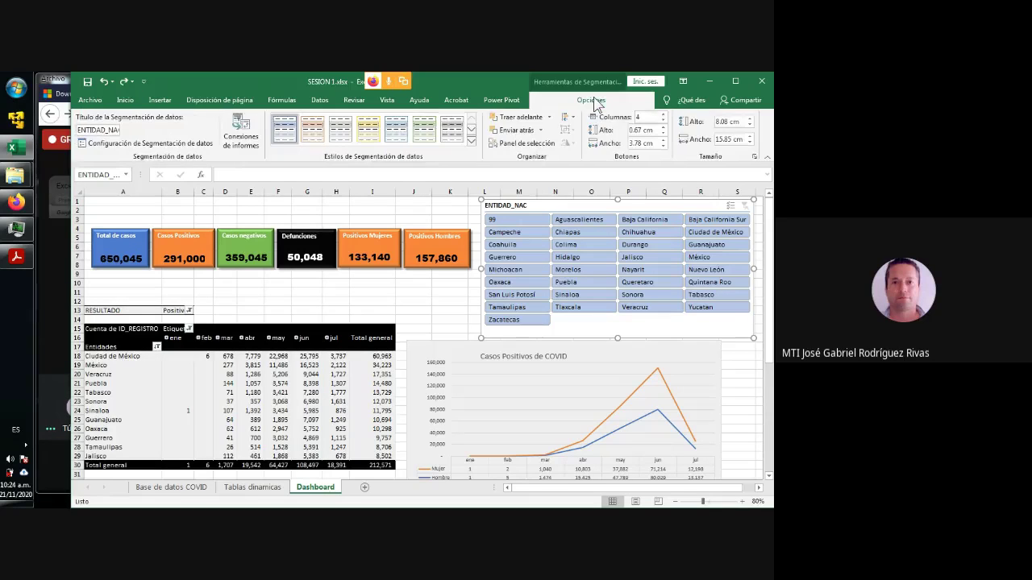
pyautogui.click(240, 146)
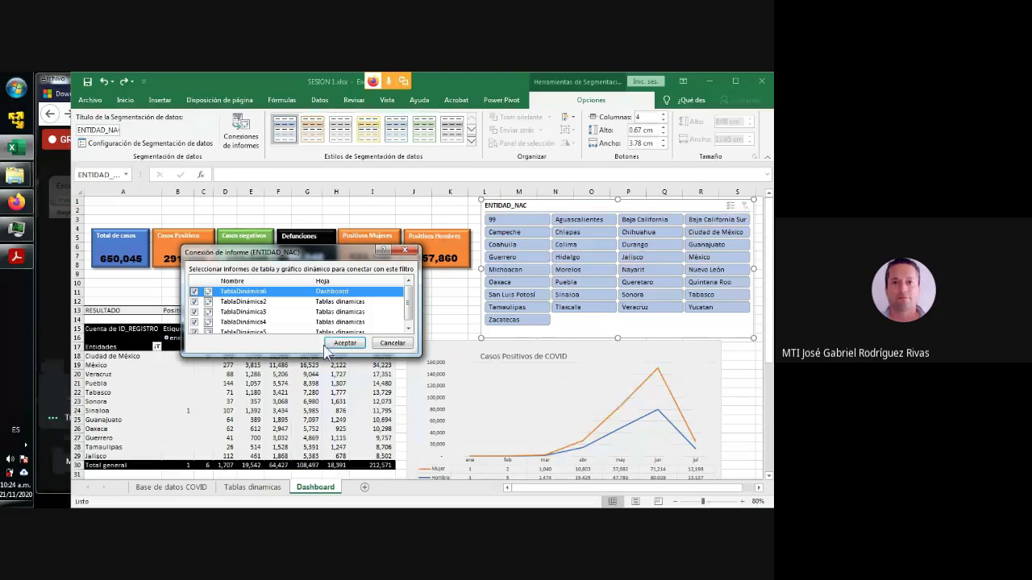
pyautogui.moveTo(312, 355); pyautogui.dragTo(307, 413)
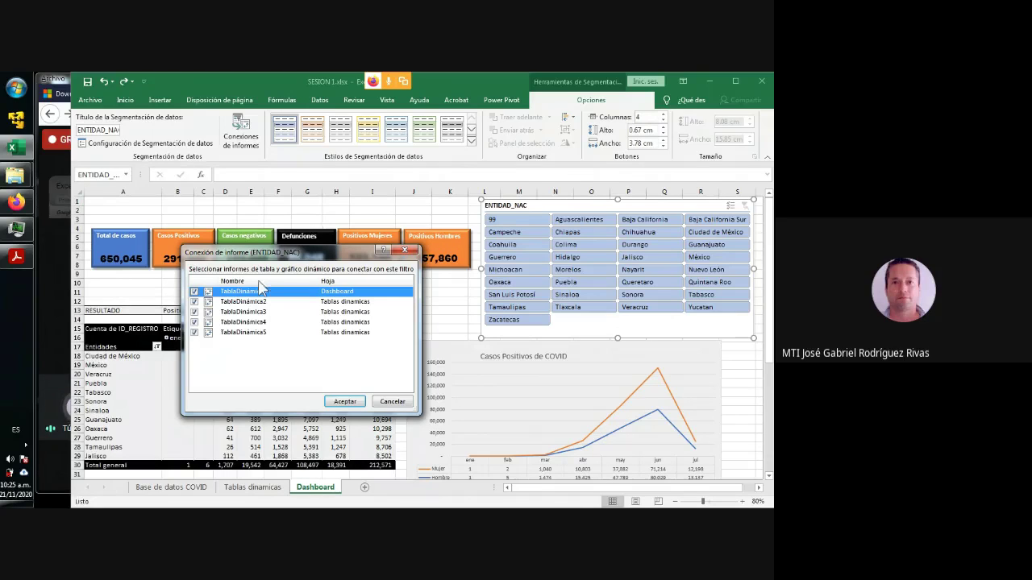
pyautogui.click(394, 404)
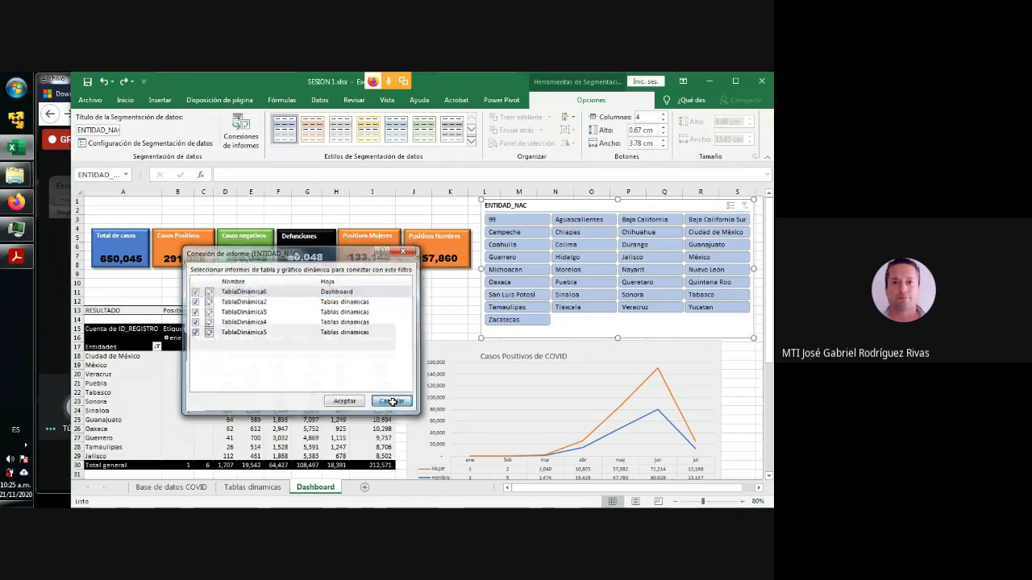
pyautogui.click(312, 301)
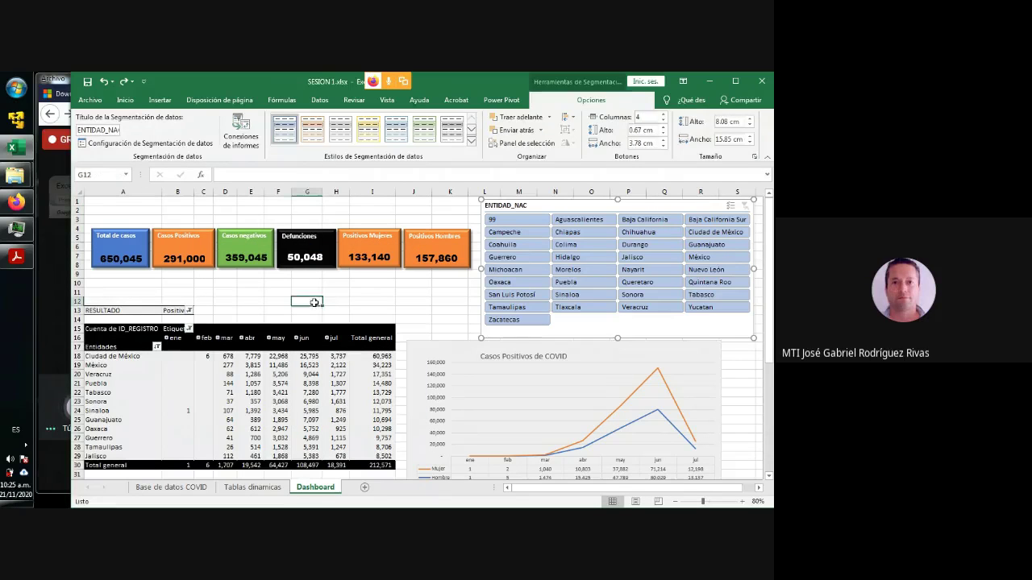
# Rename the Dashboard's Entidades pivot table by replacing the number at the end of its name with Top12.
pyautogui.click(109, 394)
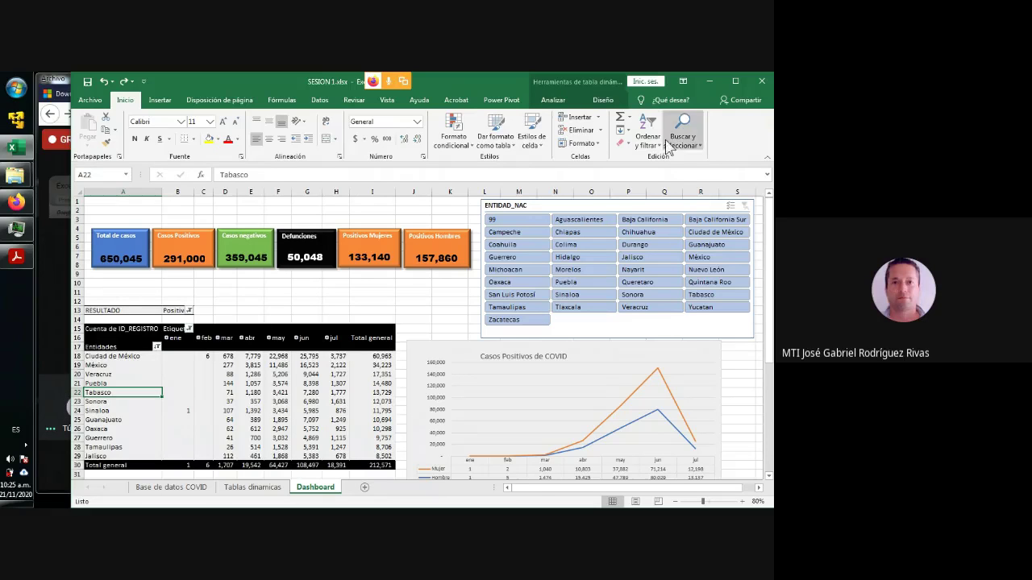
pyautogui.click(605, 102)
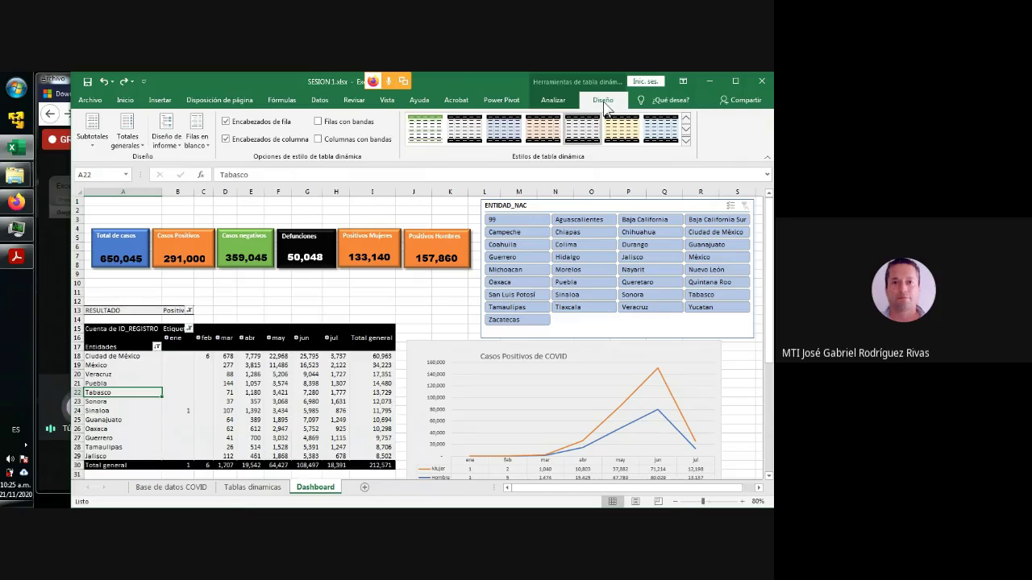
pyautogui.click(553, 101)
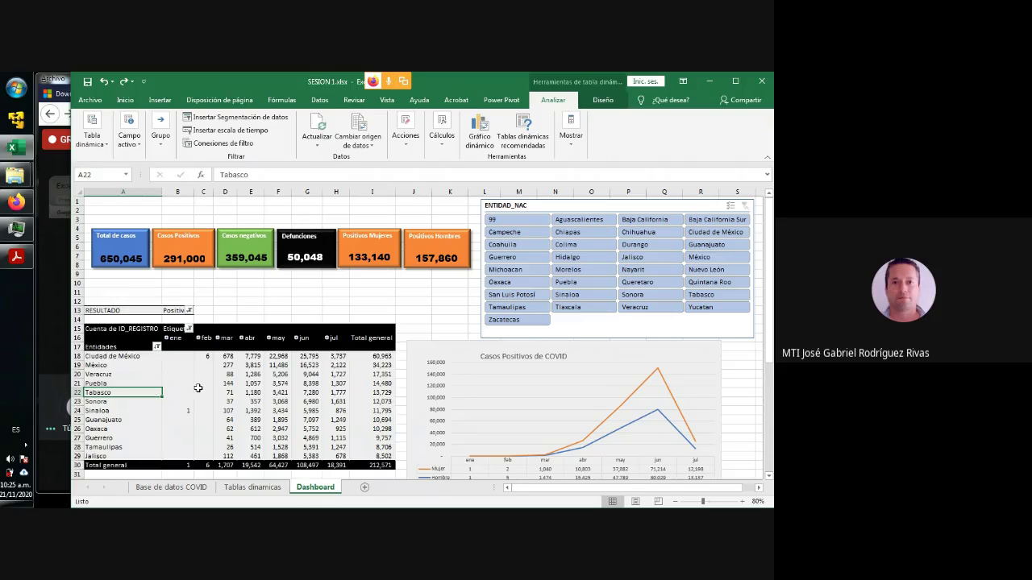
pyautogui.click(326, 374)
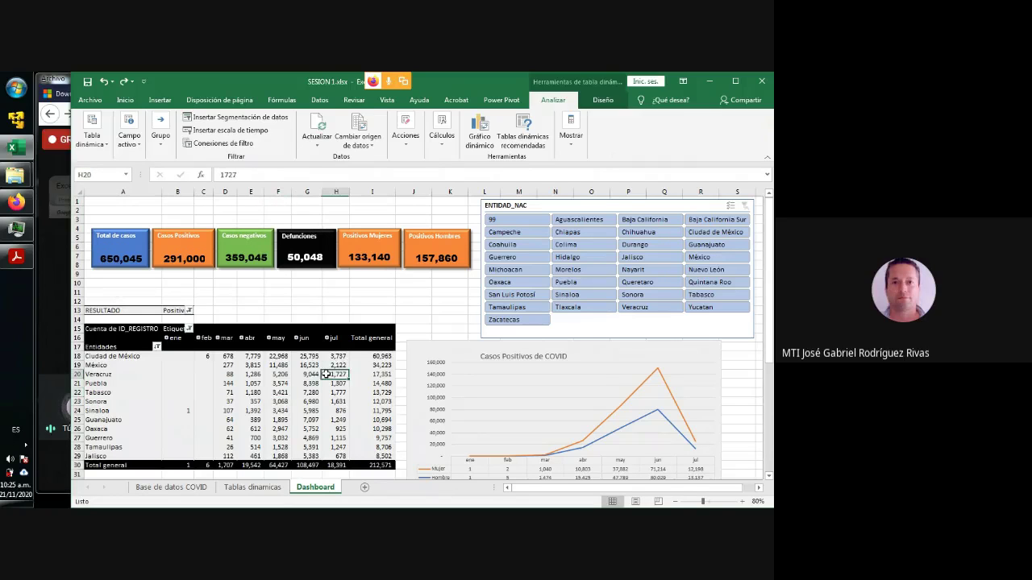
pyautogui.click(117, 376)
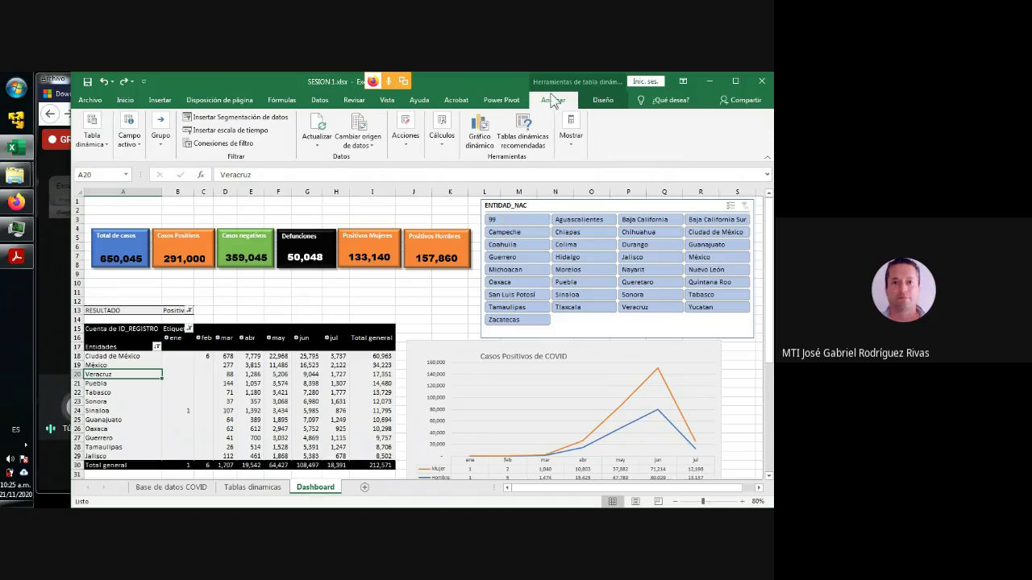
pyautogui.click(106, 146)
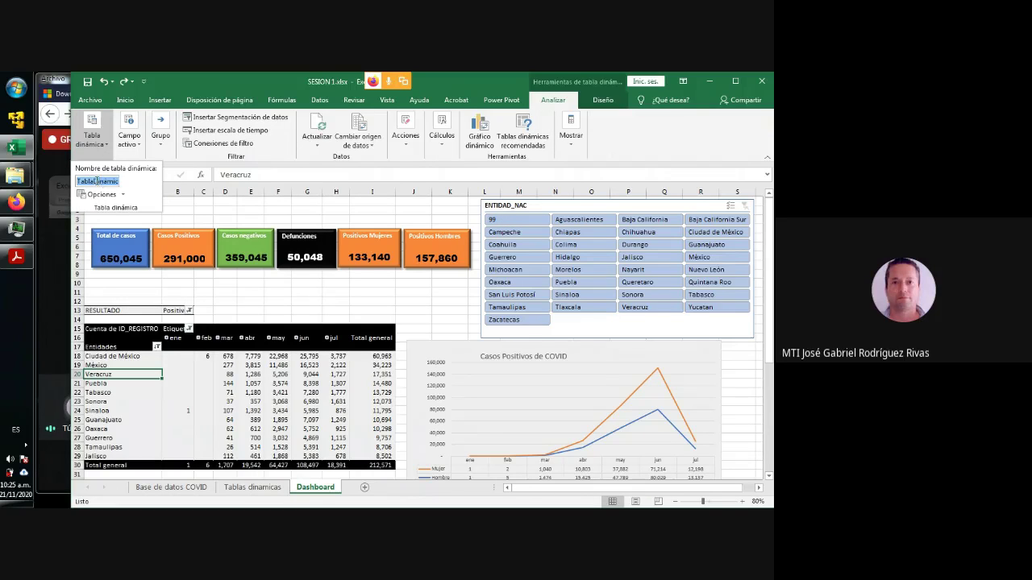
pyautogui.moveTo(97, 180); pyautogui.dragTo(142, 187)
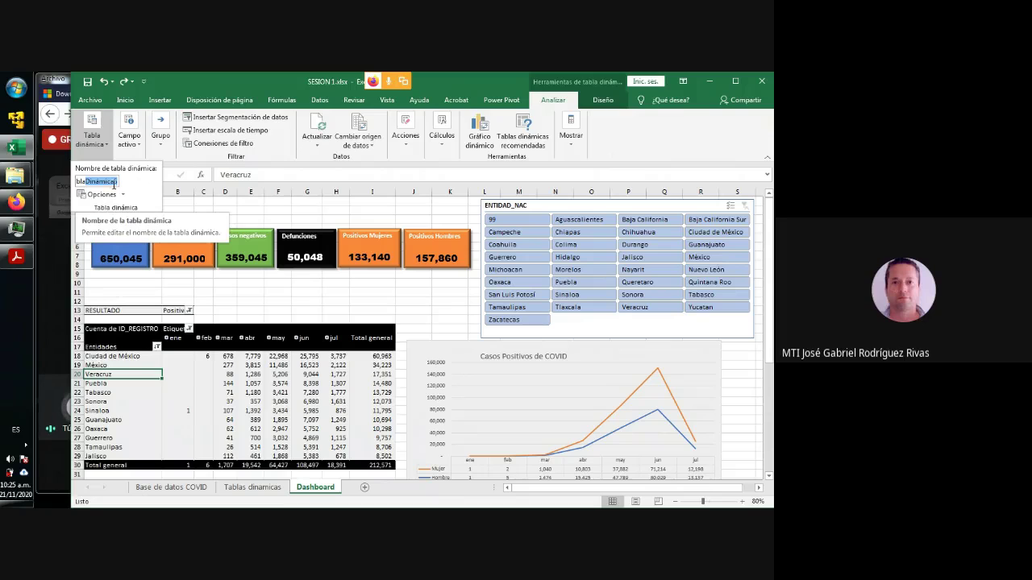
pyautogui.click(118, 182)
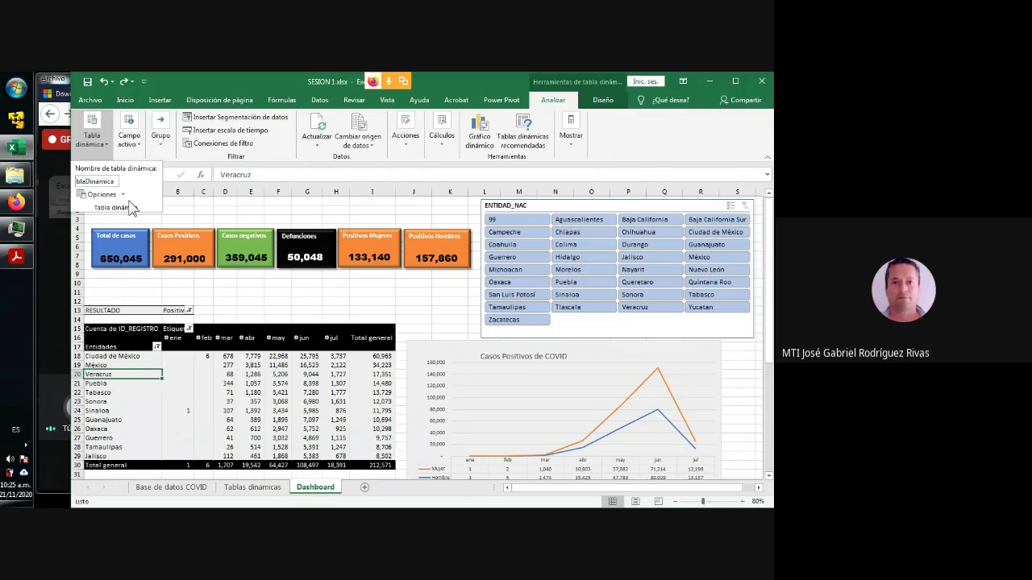
pyautogui.write('Top10')
pyautogui.press('BackSpace')
pyautogui.write('2')
pyautogui.press('Return')
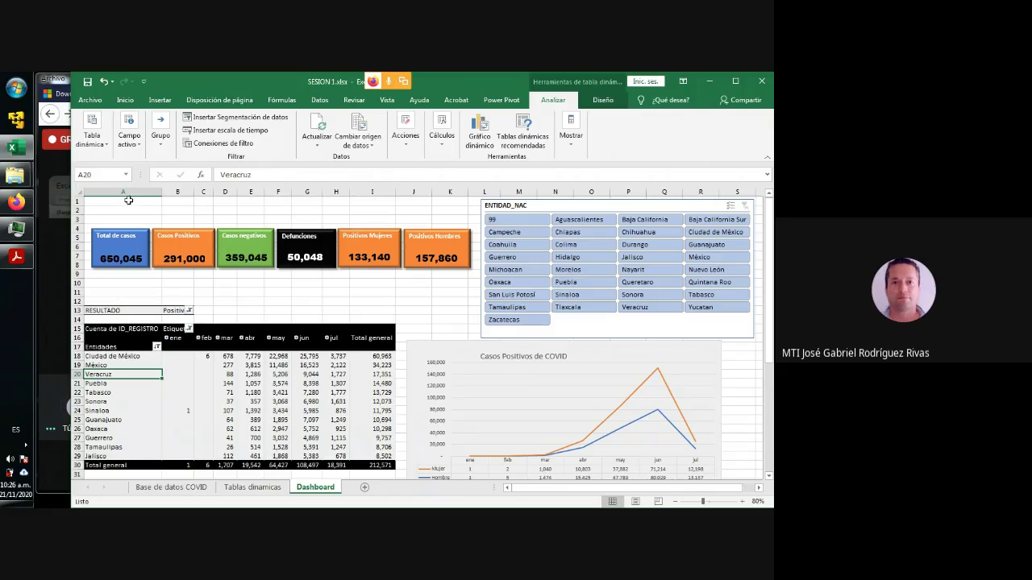
pyautogui.click(180, 375)
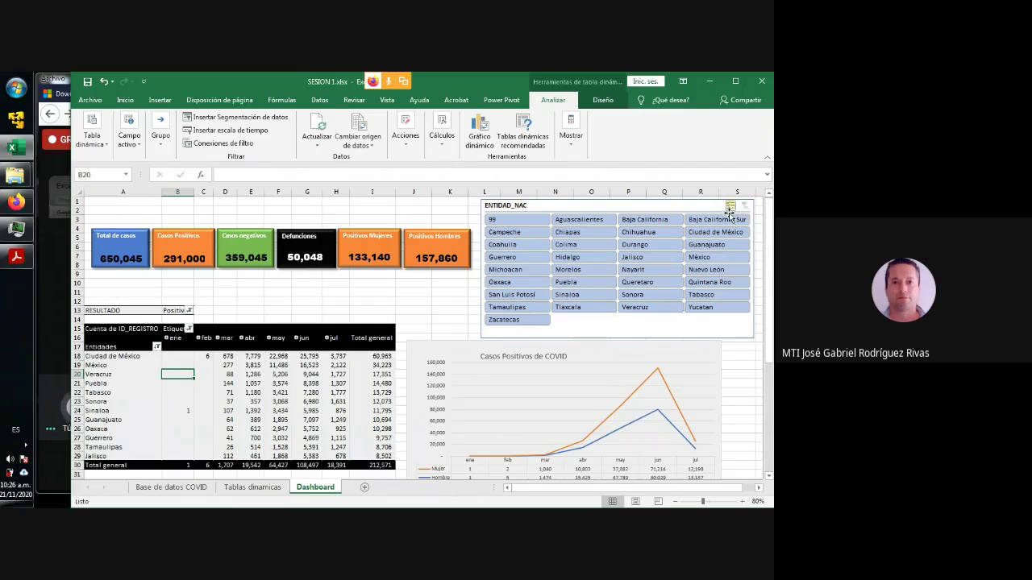
# Filter the dashboard to Chiapas with the ENTIDAD_NAC slicer and clear the slicer filter.
pyautogui.click(647, 208)
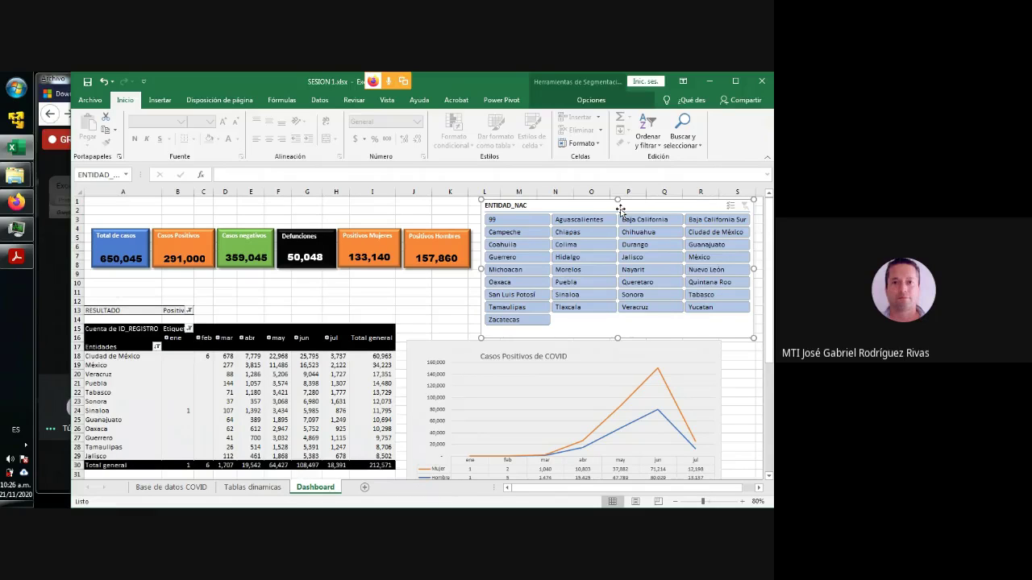
pyautogui.click(591, 234)
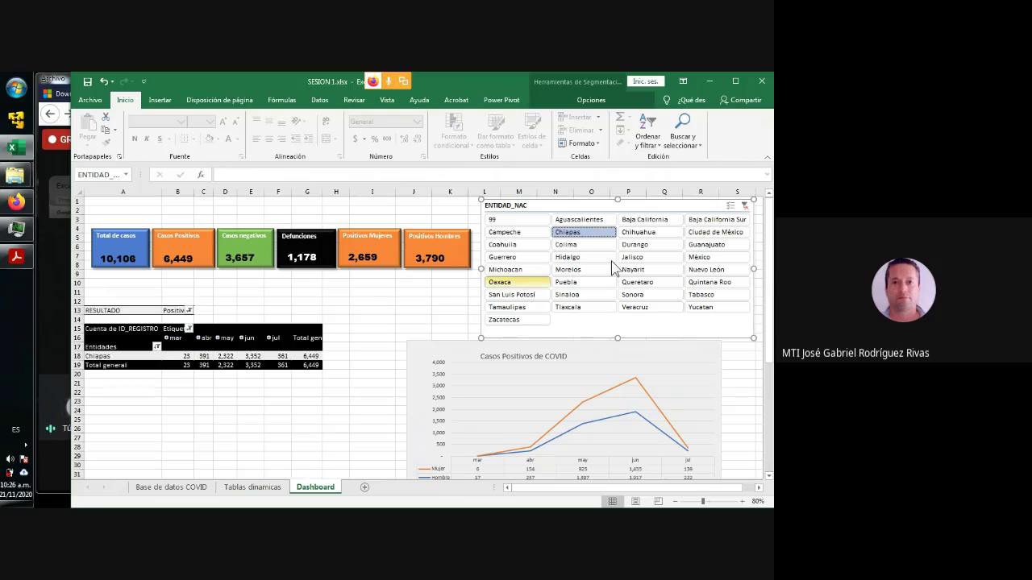
pyautogui.click(743, 207)
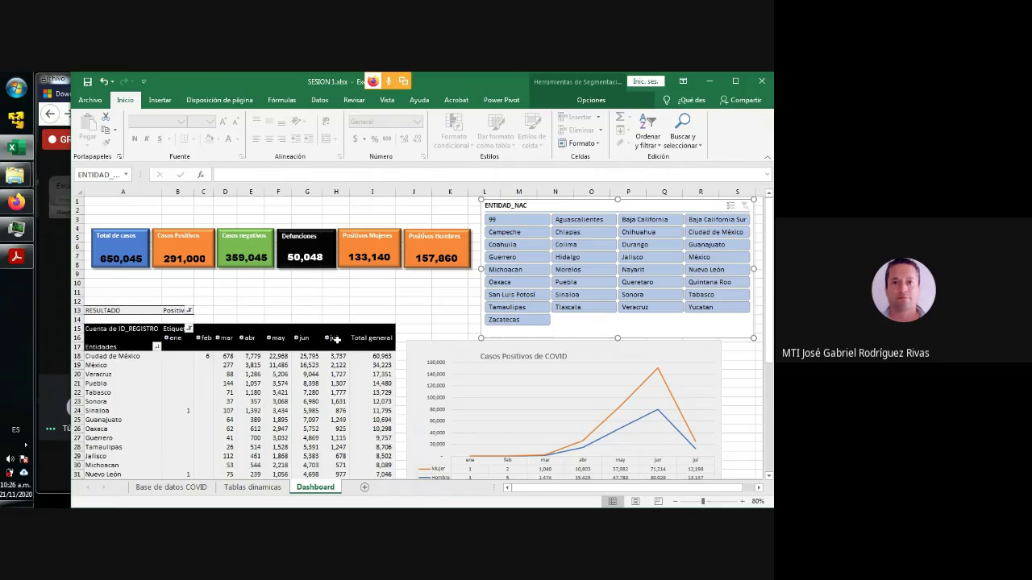
# Apply a Diez mejores value filter to Entidades showing the 10 superiores Elementos by Cuenta de ID_REGISTRO.
pyautogui.click(458, 294)
pyautogui.scroll(-8, 356, 322)
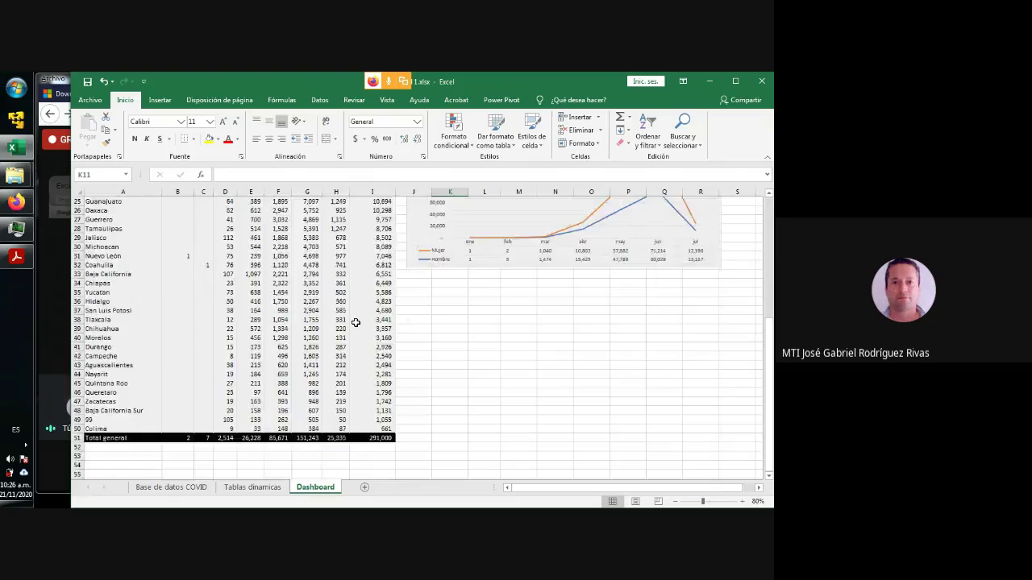
pyautogui.scroll(6, 132, 291)
pyautogui.click(158, 292)
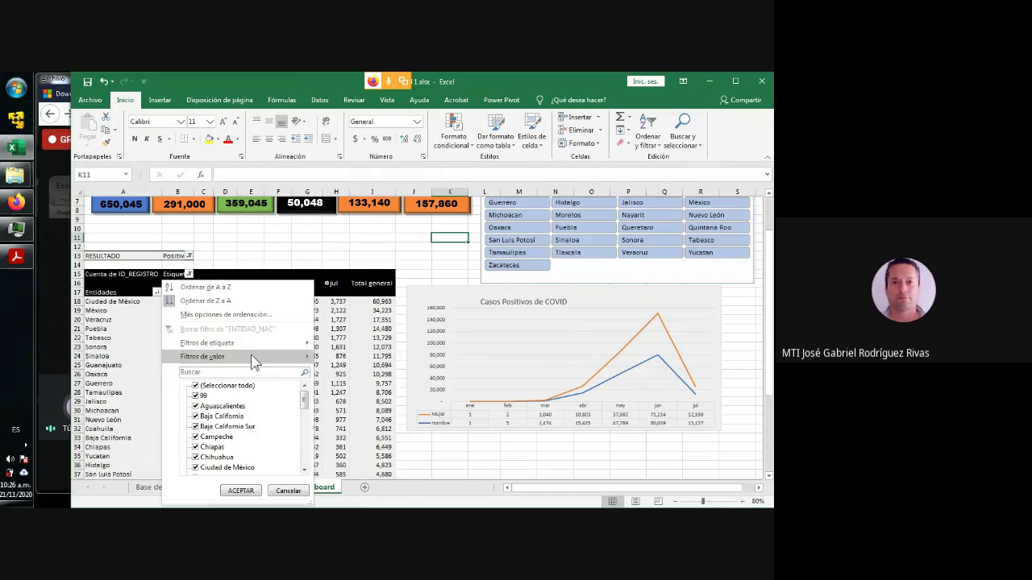
pyautogui.moveTo(252, 361)
pyautogui.click(362, 486)
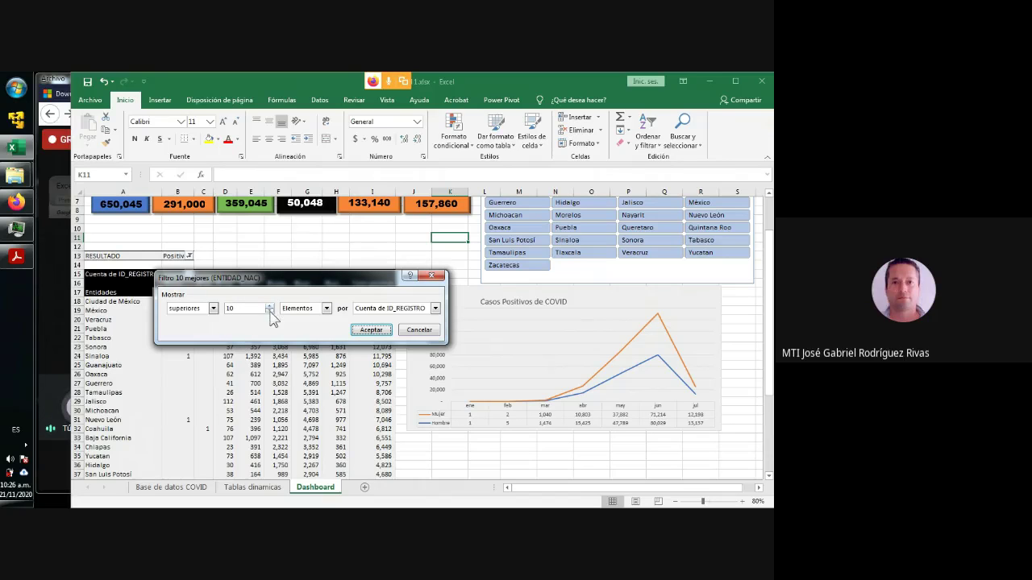
pyautogui.click(373, 330)
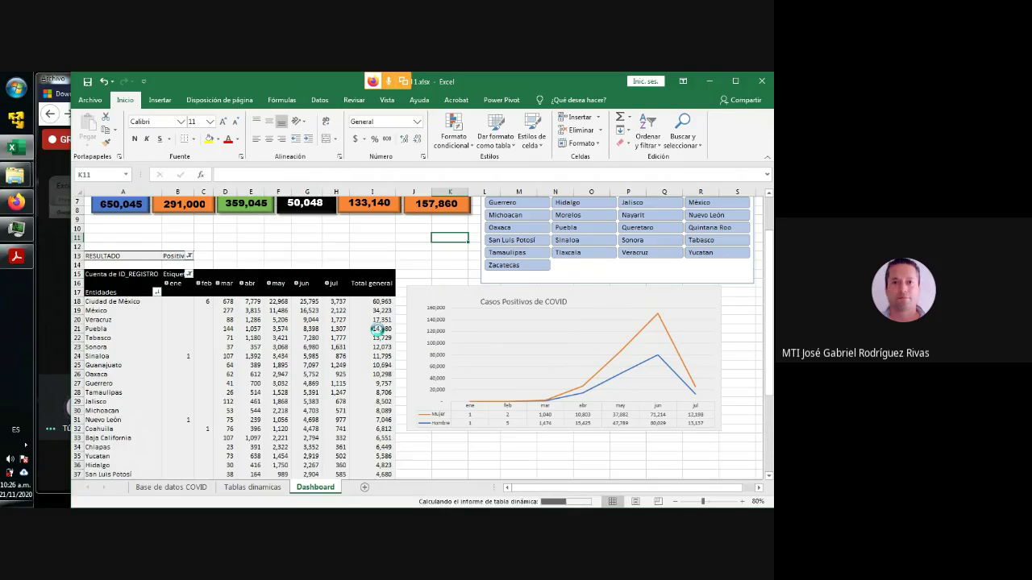
pyautogui.scroll(2, 552, 324)
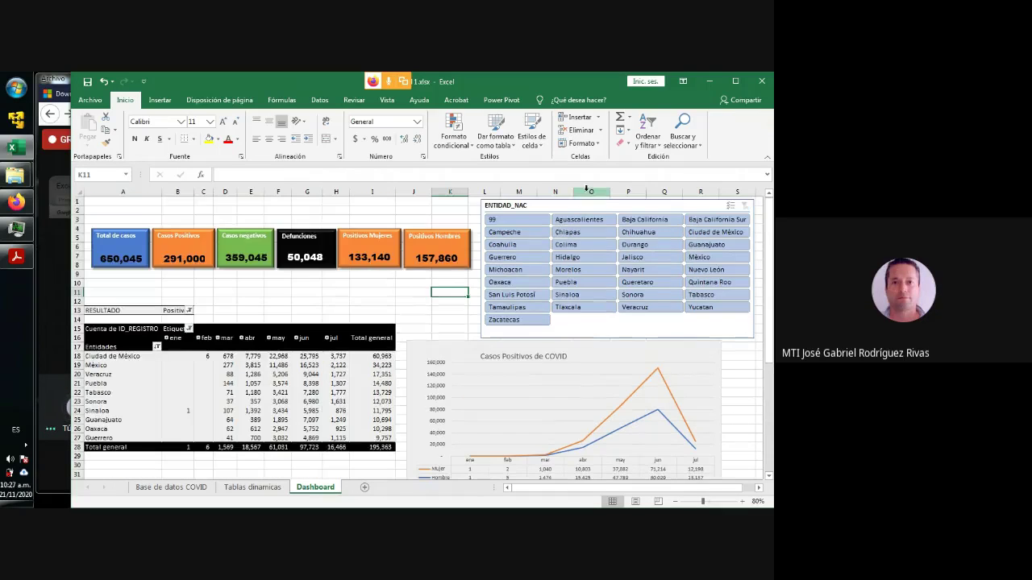
# Check the name assigned to the Entidades pivot table on the Dashboard without changing it.
pyautogui.click(606, 209)
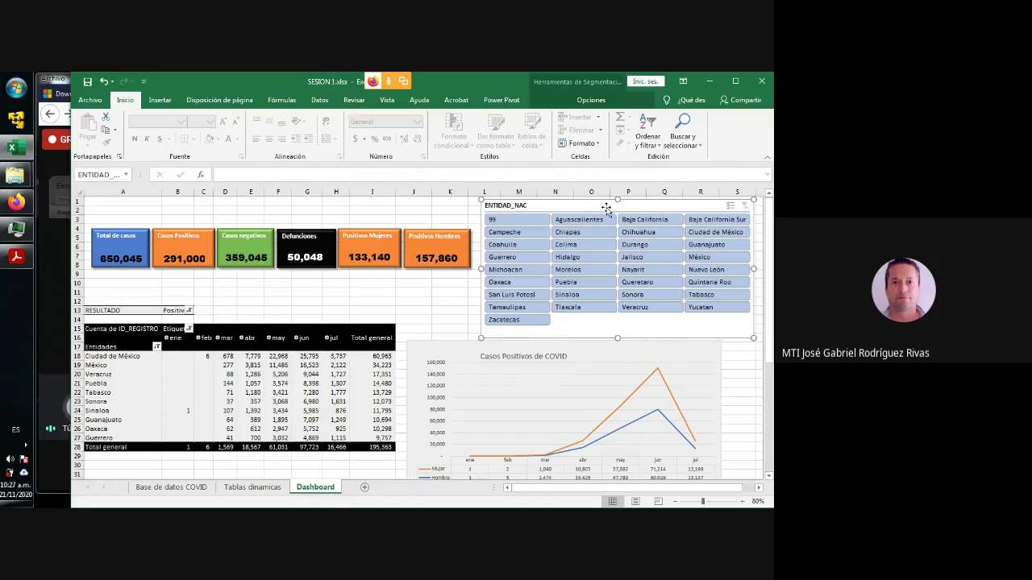
pyautogui.click(109, 365)
pyautogui.click(553, 100)
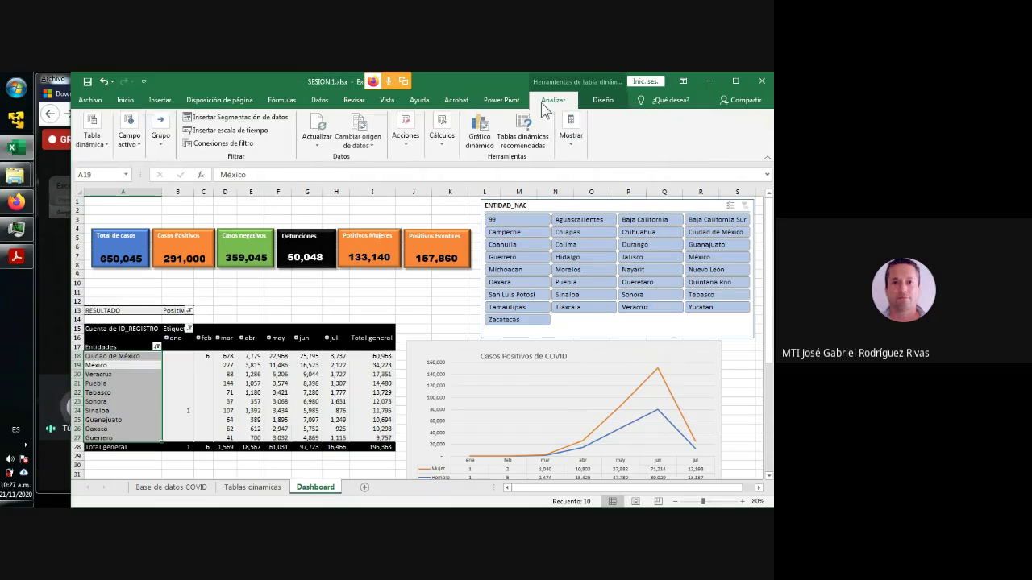
pyautogui.click(106, 140)
pyautogui.click(104, 180)
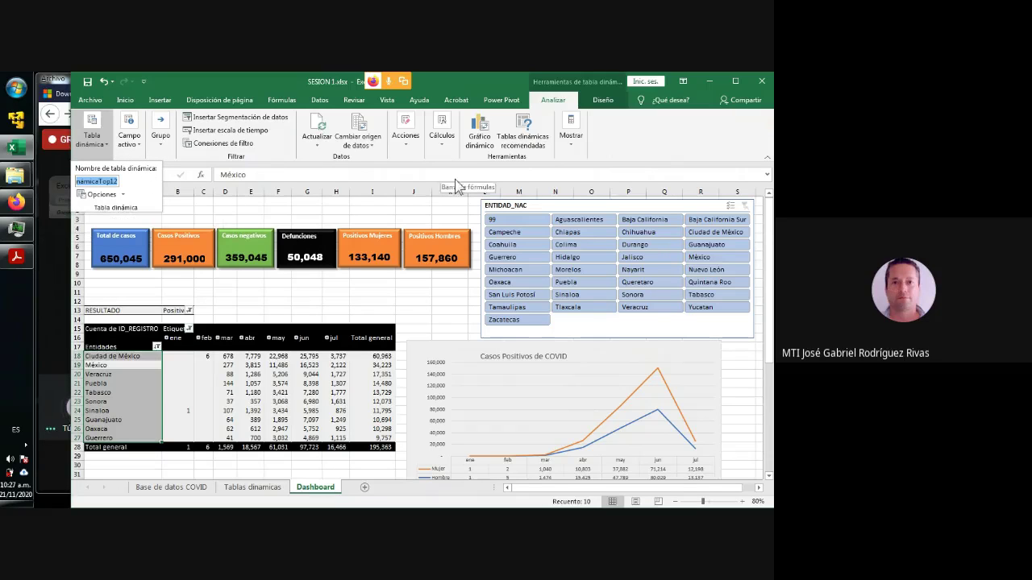
pyautogui.click(542, 207)
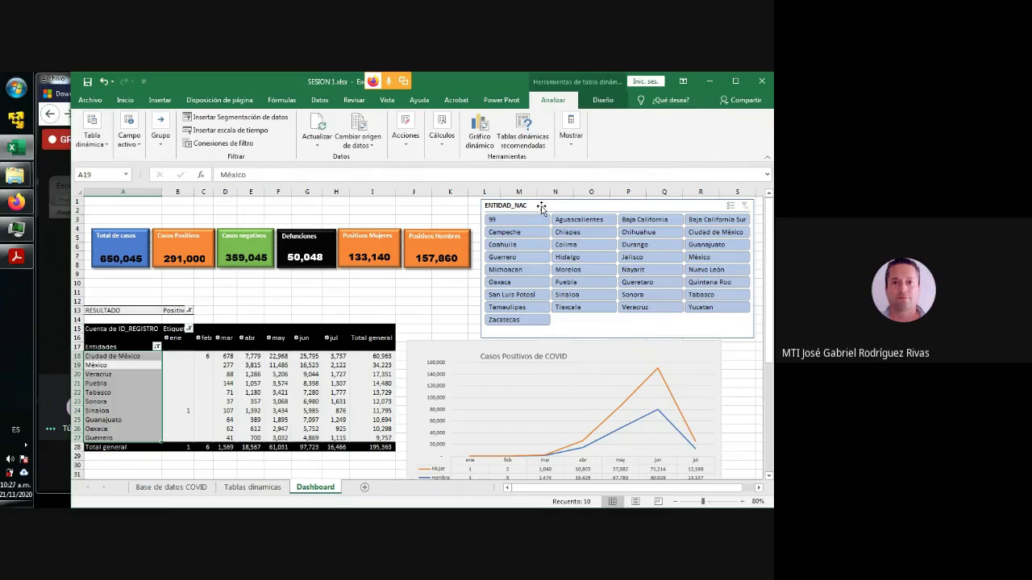
# Disconnect TablaDinámicaTop12 from the ENTIDAD_NAC slicer in its report connections and apply the change.
pyautogui.click(542, 207)
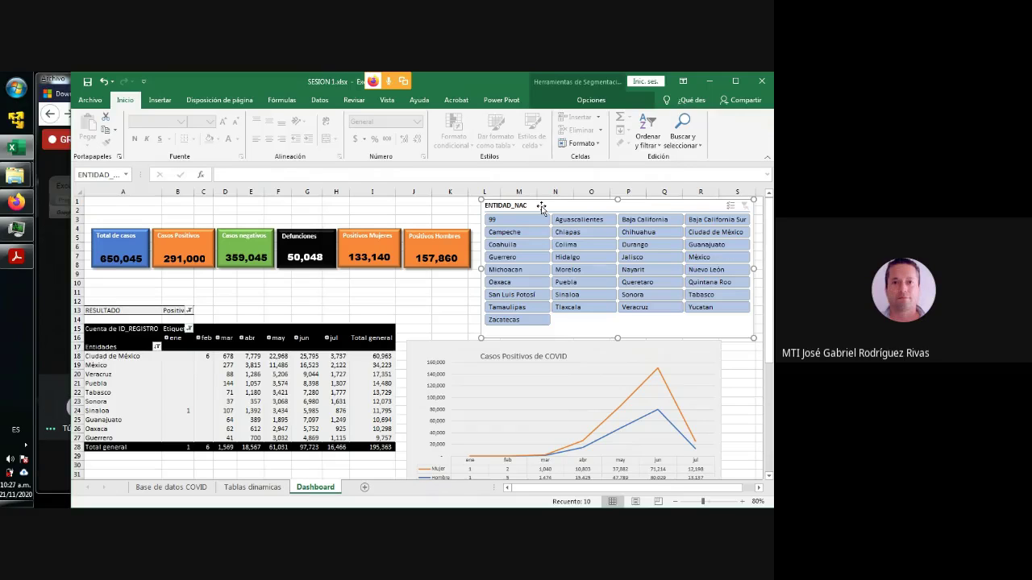
pyautogui.click(590, 101)
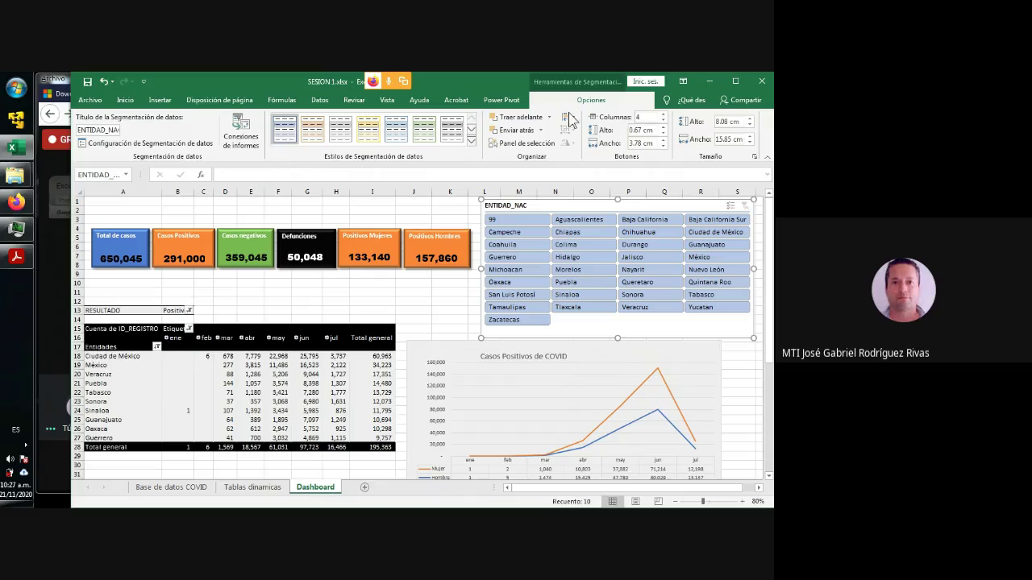
pyautogui.click(251, 149)
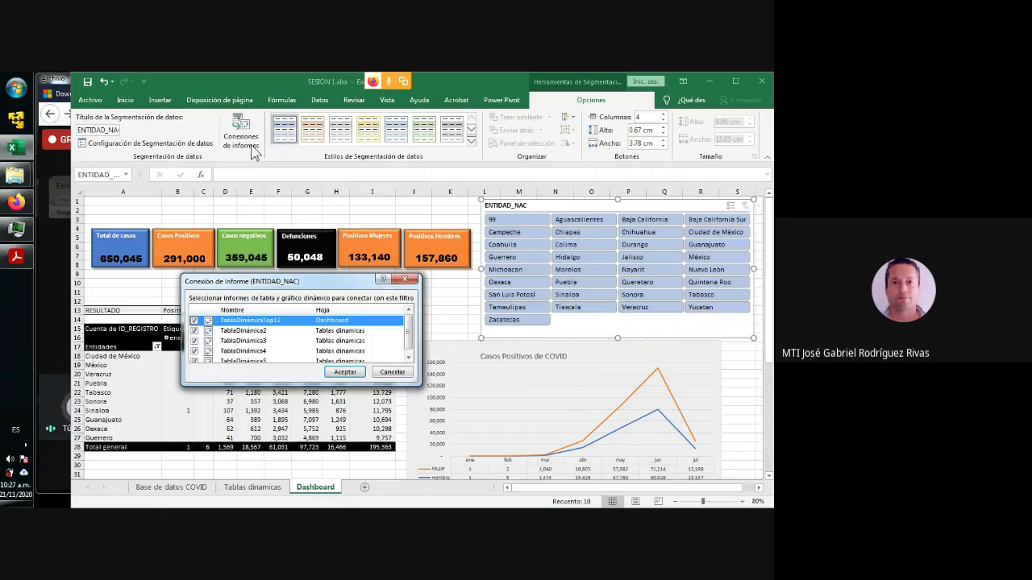
pyautogui.click(194, 321)
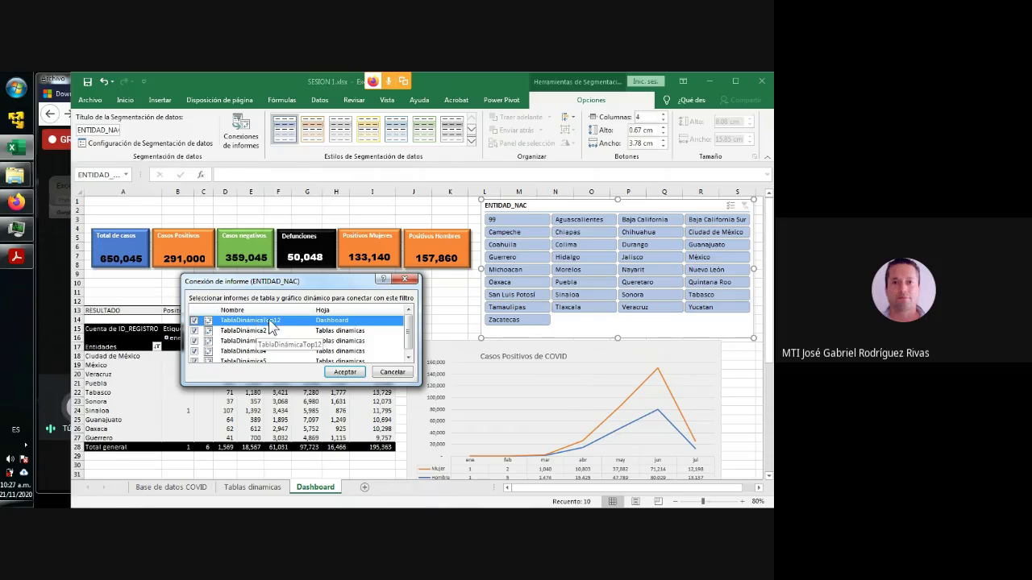
pyautogui.click(195, 321)
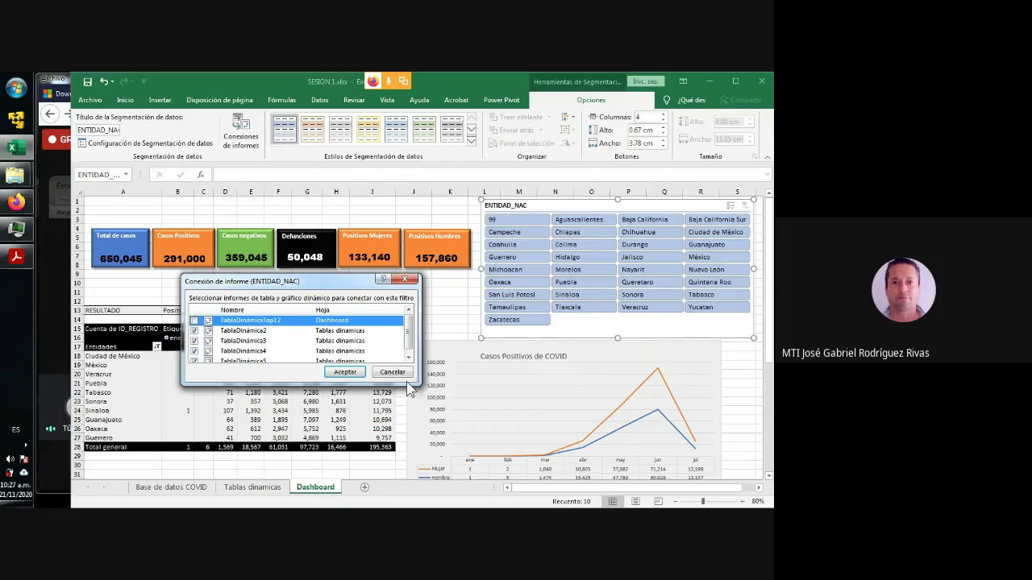
pyautogui.click(345, 372)
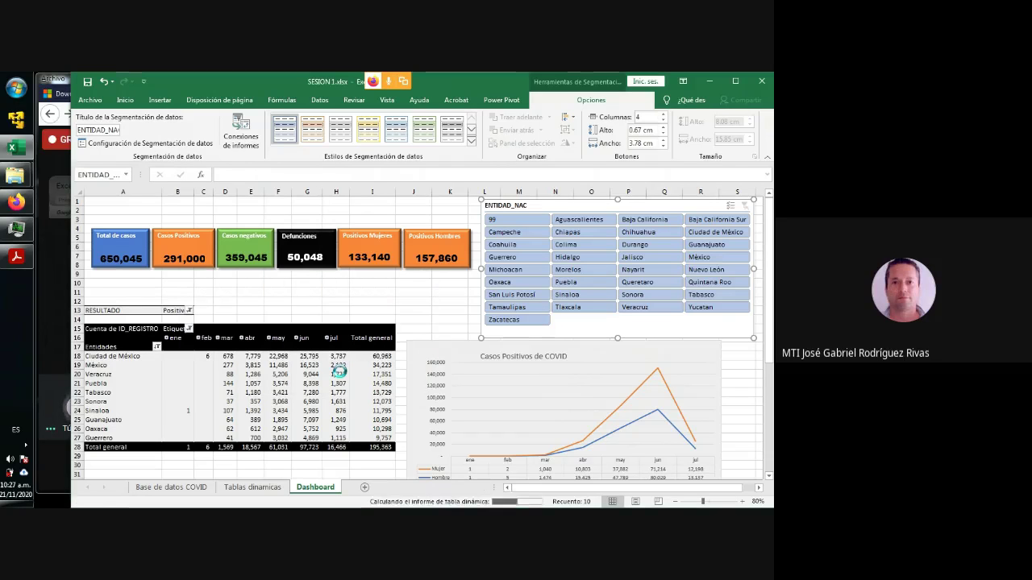
pyautogui.click(352, 302)
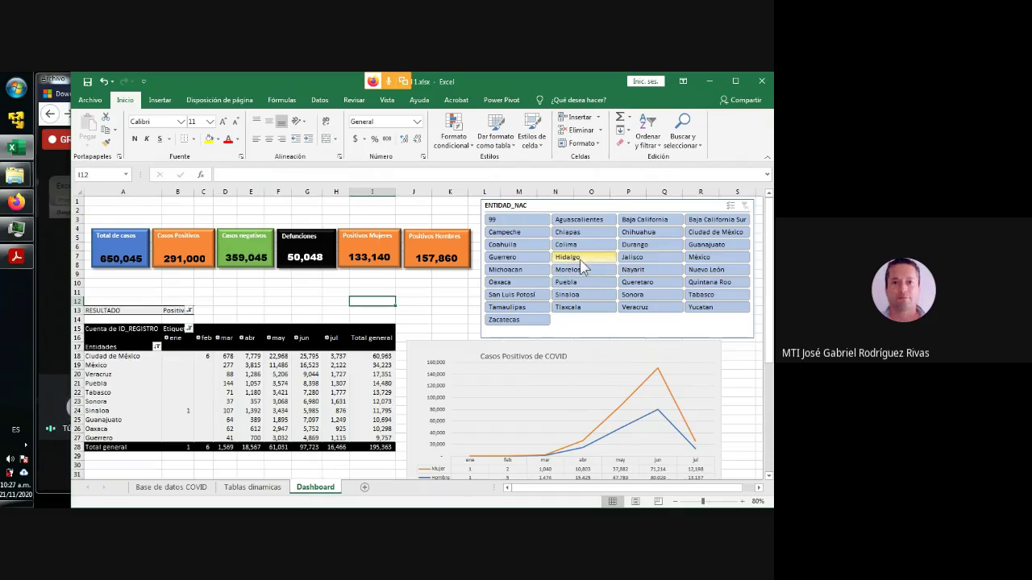
# Filter the dashboard to Durango with the ENTIDAD_NAC slicer, inspect the indicator cards and the chart, and clear the slicer filter.
pyautogui.click(636, 245)
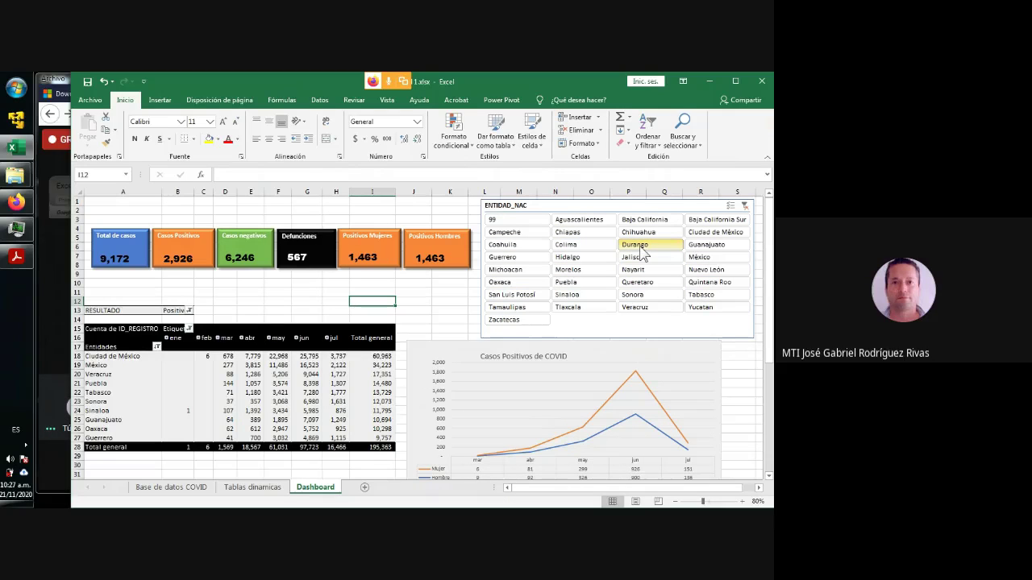
pyautogui.click(372, 261)
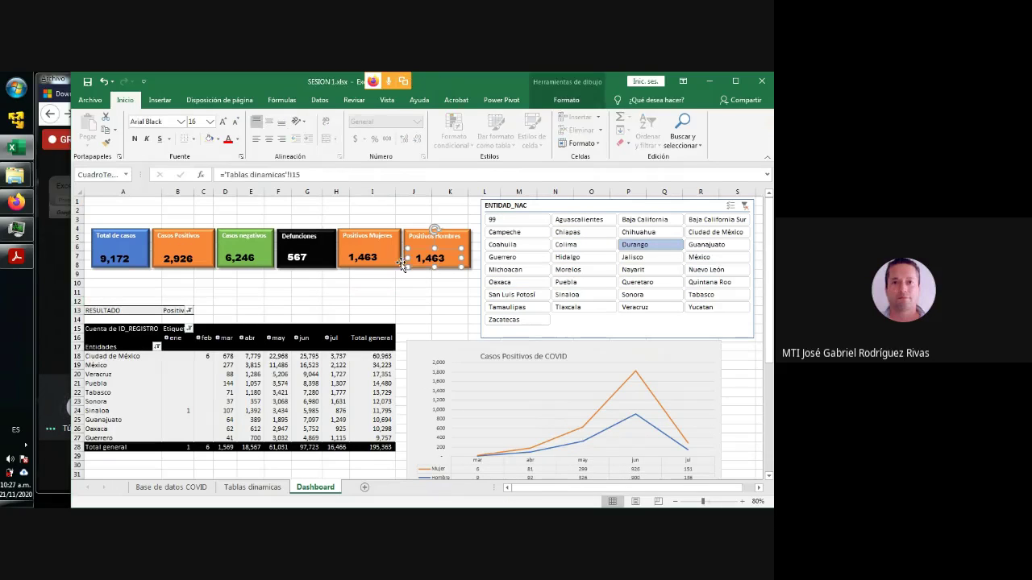
pyautogui.click(305, 258)
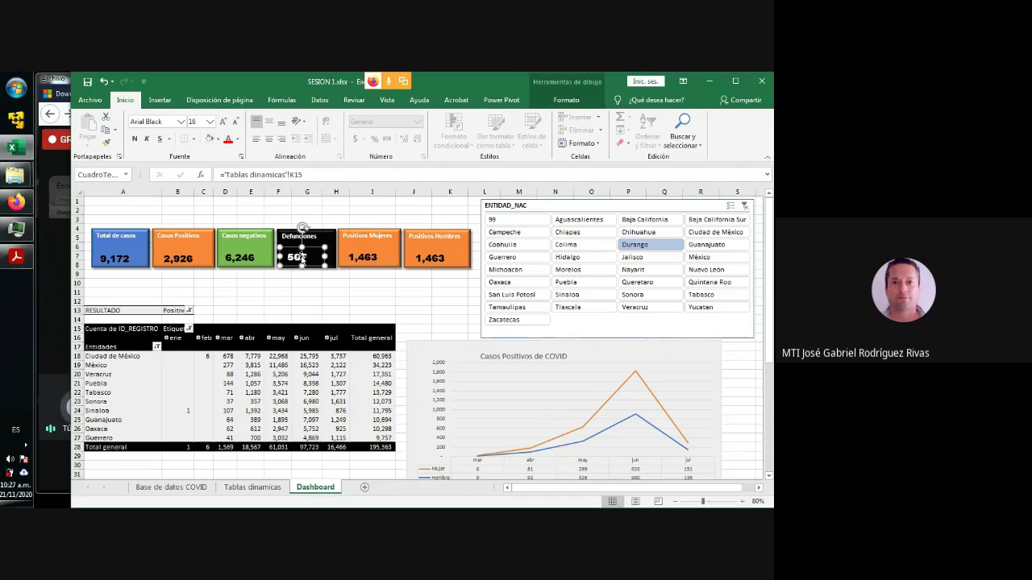
pyautogui.click(247, 258)
pyautogui.click(180, 258)
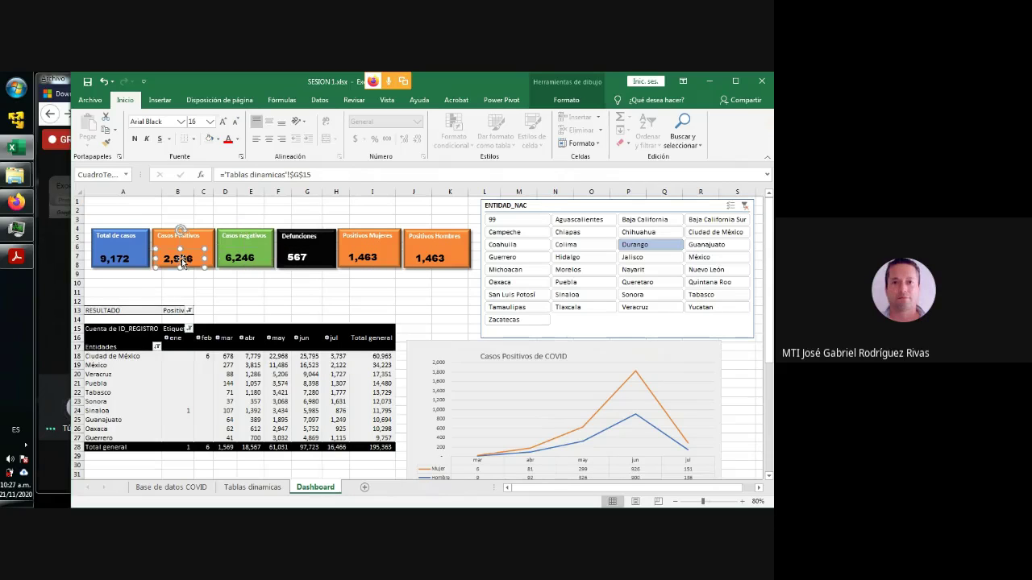
pyautogui.click(125, 258)
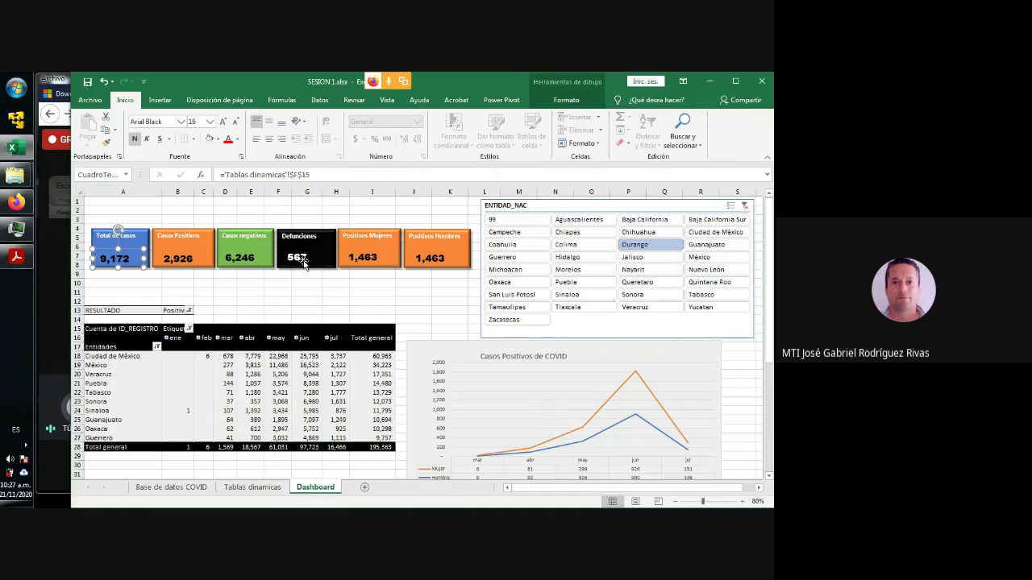
pyautogui.click(636, 413)
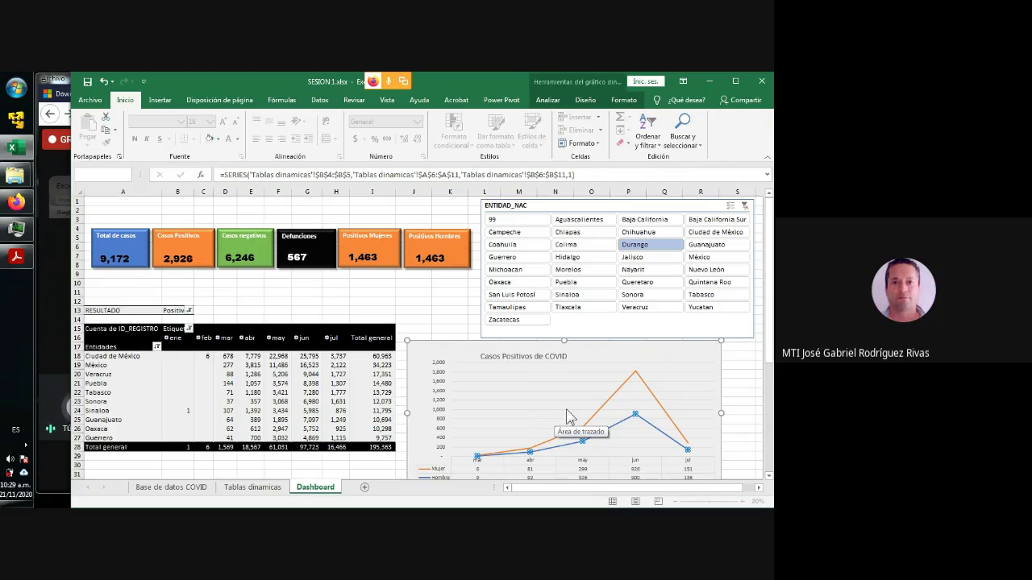
pyautogui.click(545, 103)
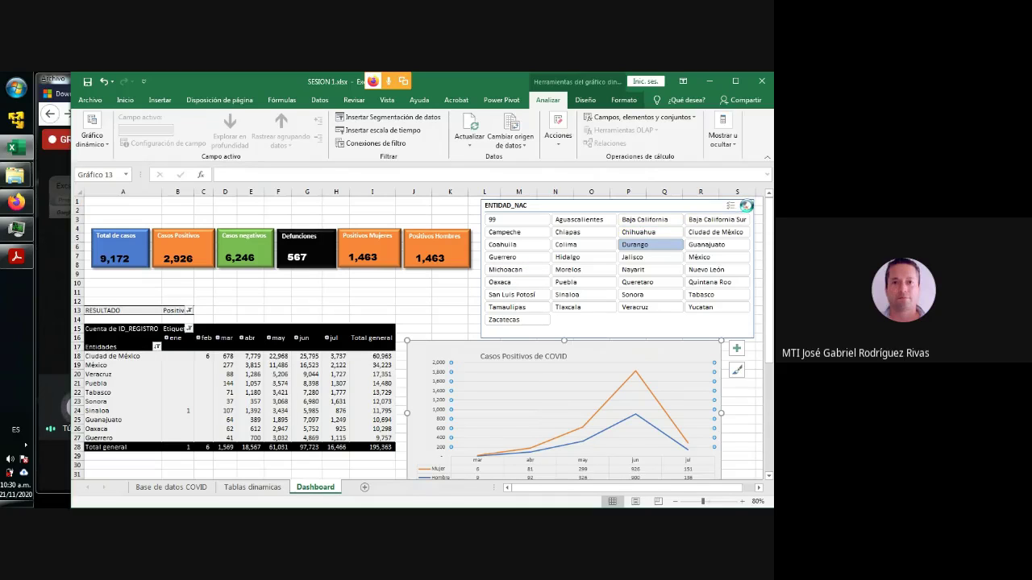
pyautogui.click(744, 207)
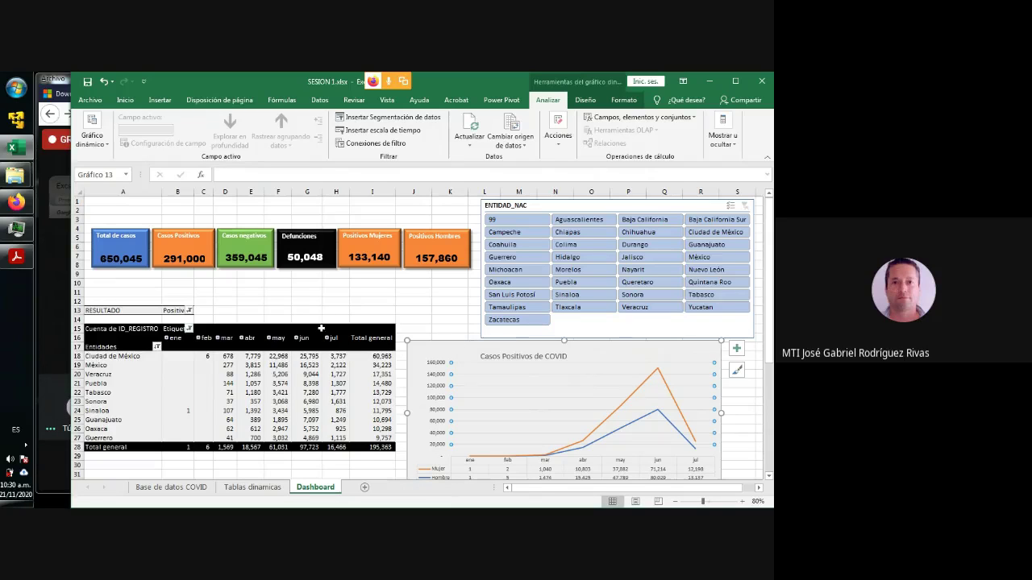
pyautogui.click(227, 393)
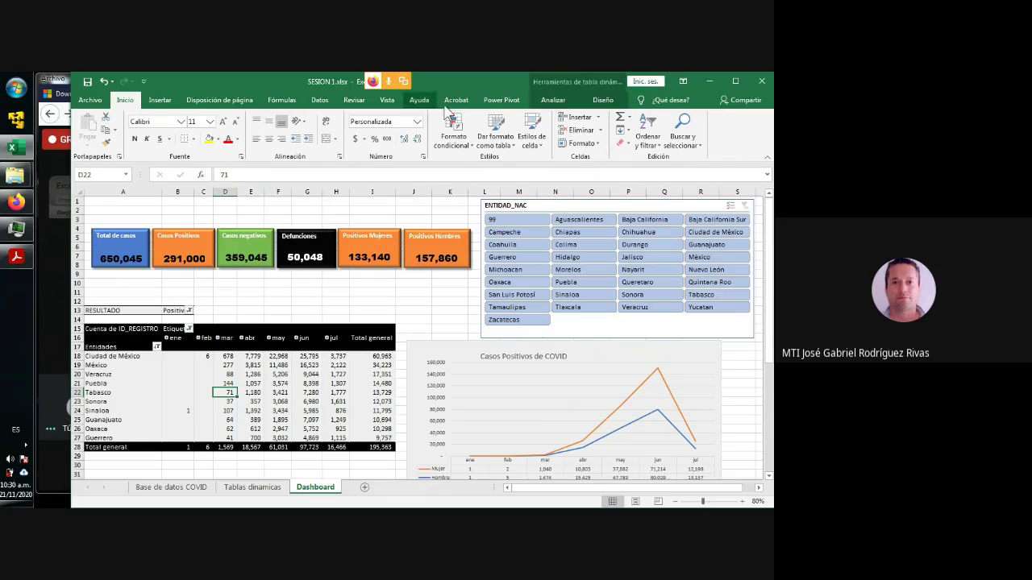
pyautogui.click(553, 101)
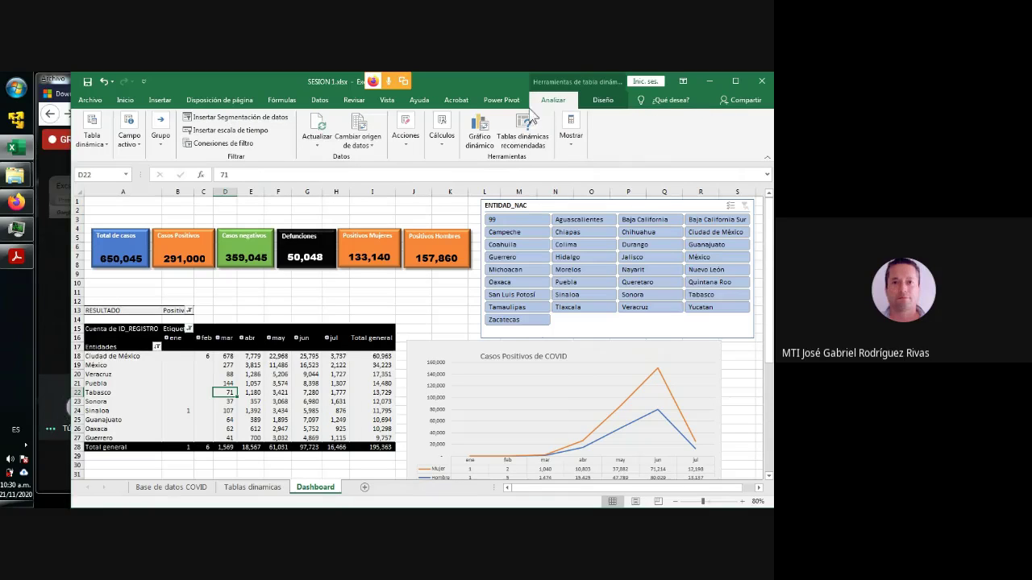
pyautogui.click(259, 118)
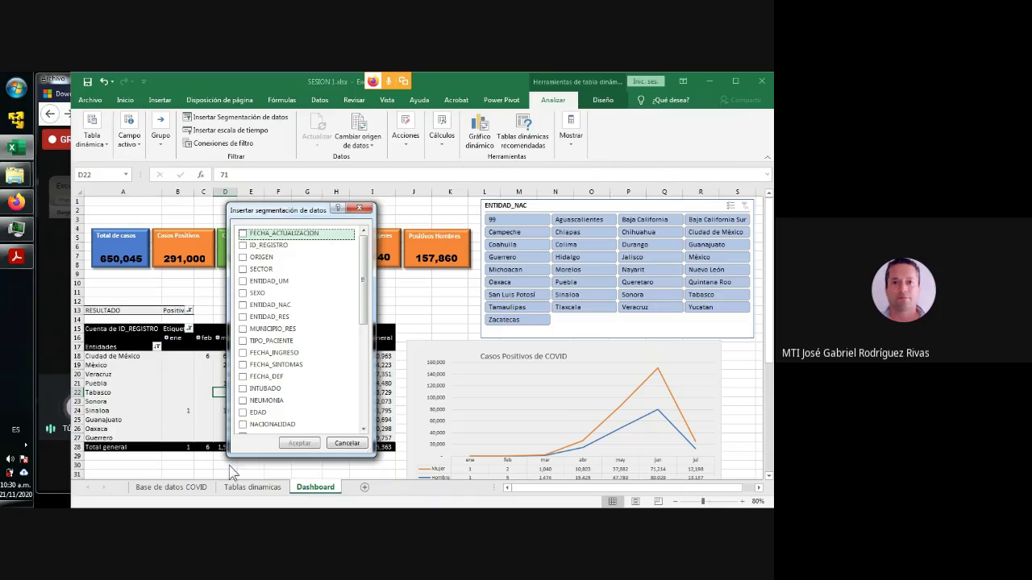
pyautogui.click(346, 443)
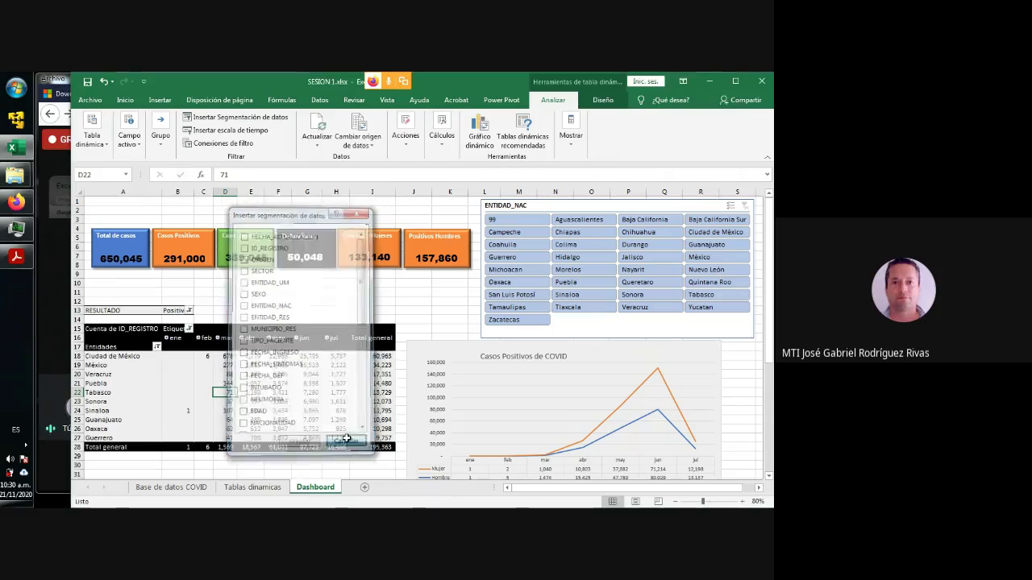
# Examine the values of the TIPO_PACIENTE column in the Base de datos COVID sheet.
pyautogui.click(170, 488)
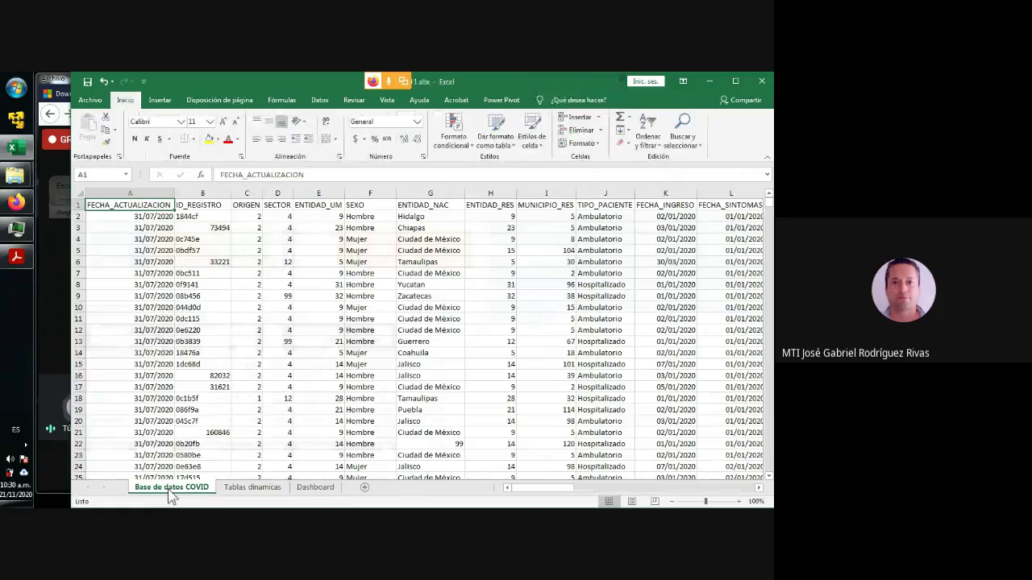
pyautogui.click(601, 217)
pyautogui.click(601, 205)
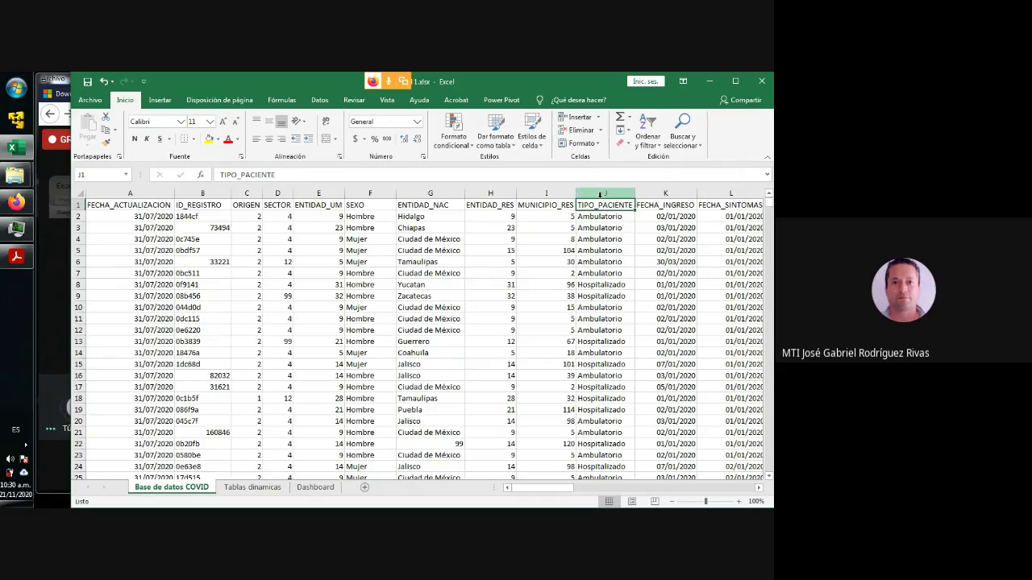
pyautogui.click(601, 194)
pyautogui.click(603, 227)
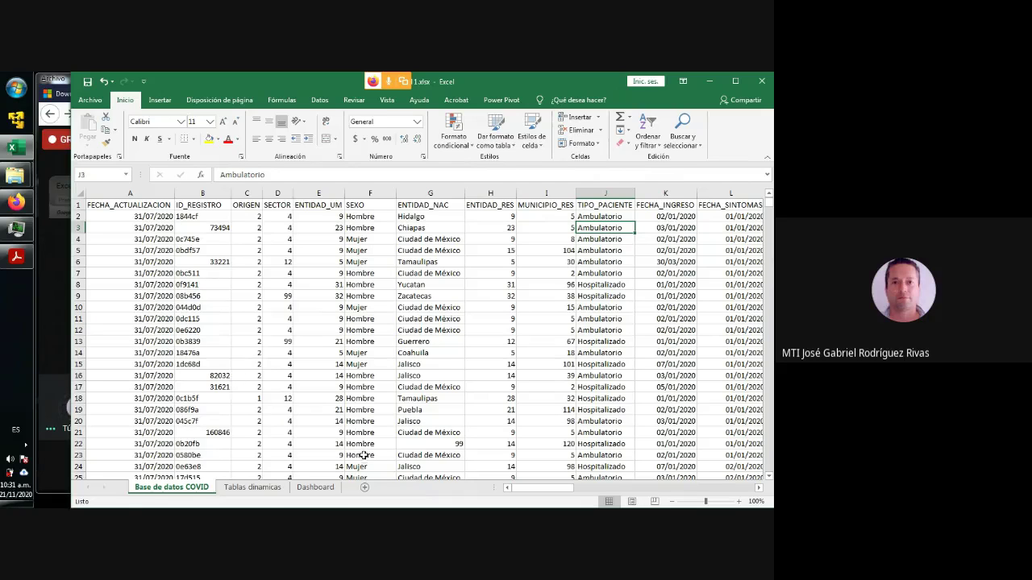
# Insert a TIPO_PACIENTE slicer for the Entidades pivot table on the Dashboard sheet.
pyautogui.click(319, 494)
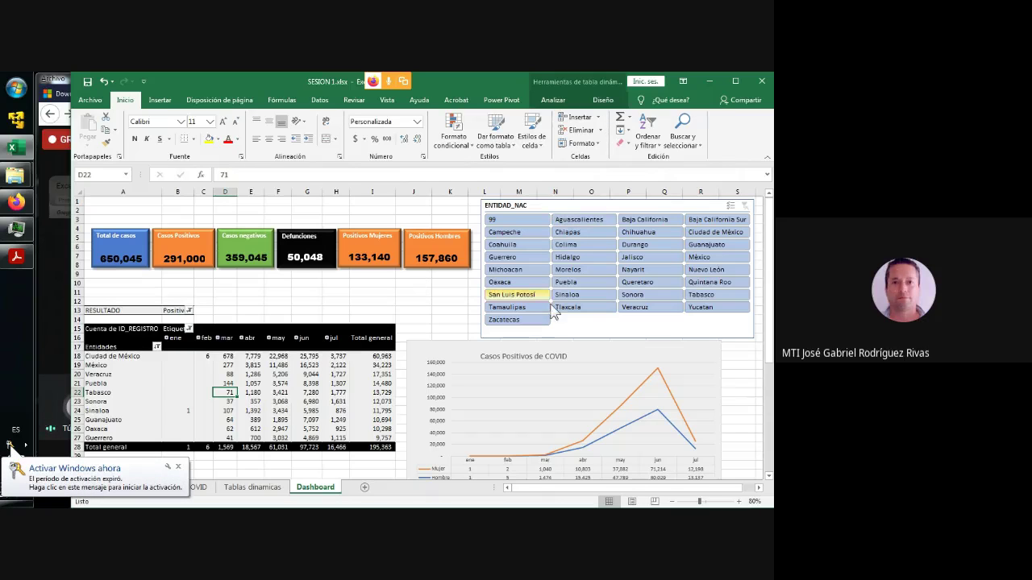
pyautogui.click(243, 386)
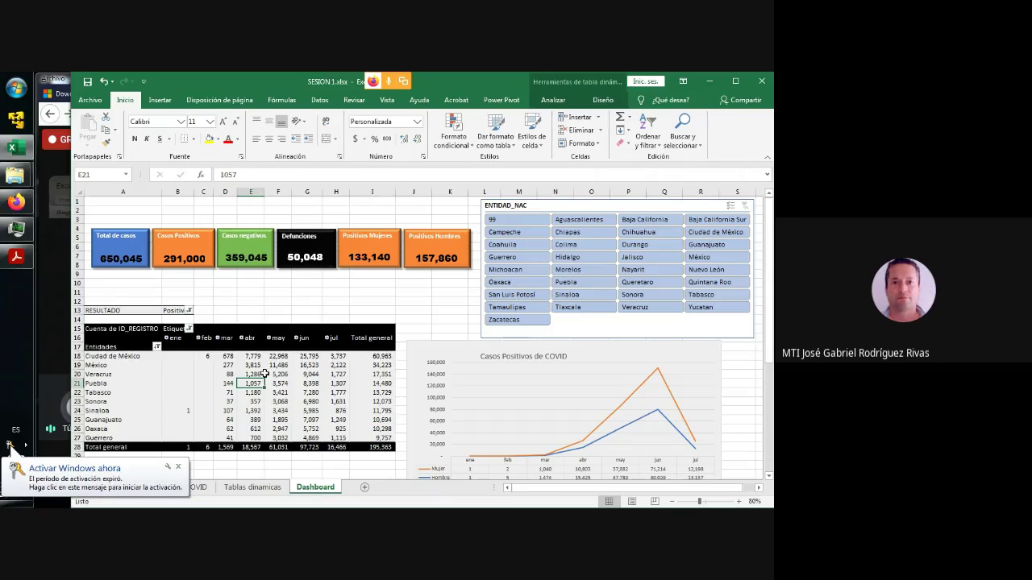
pyautogui.click(554, 101)
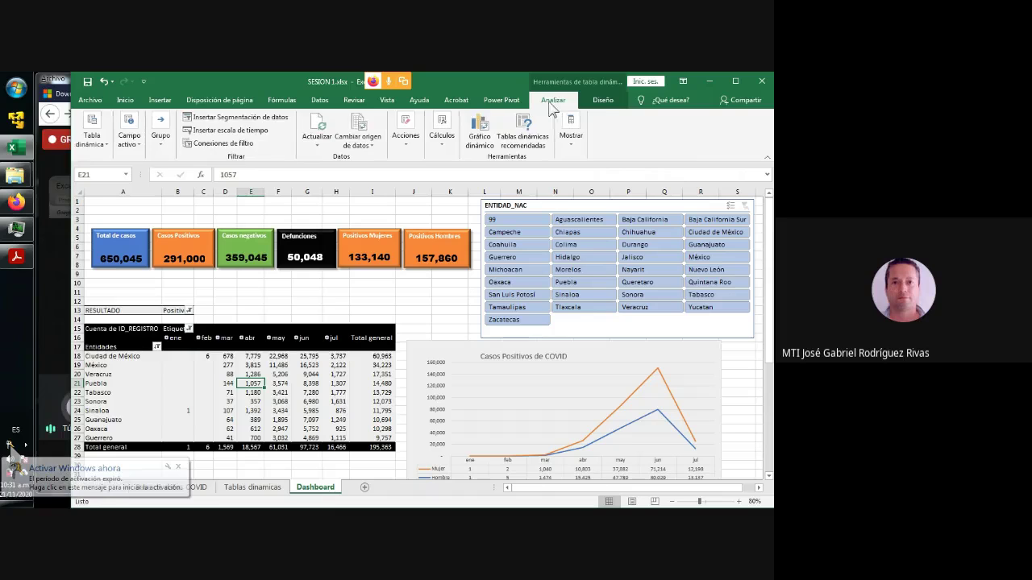
pyautogui.click(238, 119)
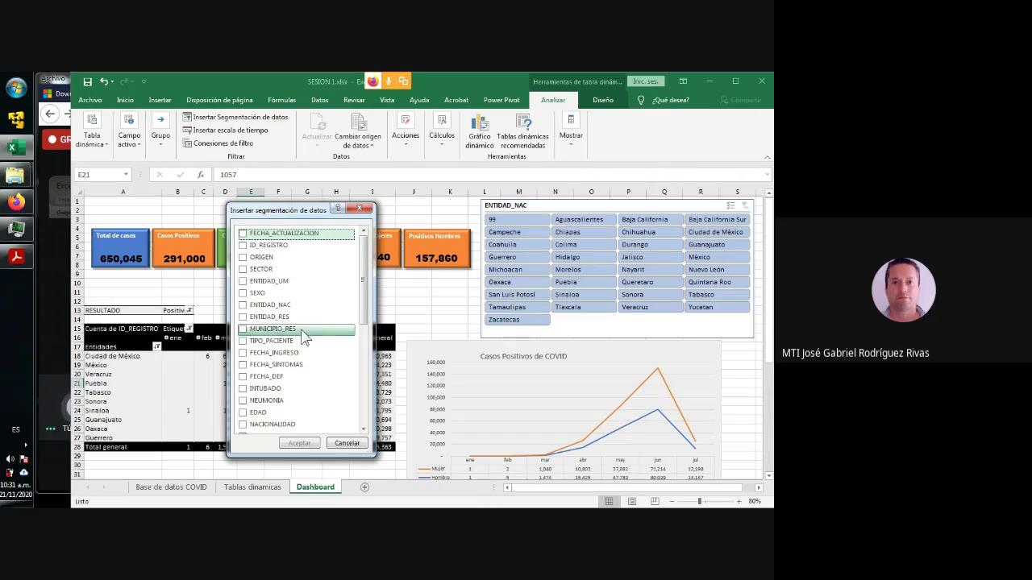
pyautogui.click(243, 343)
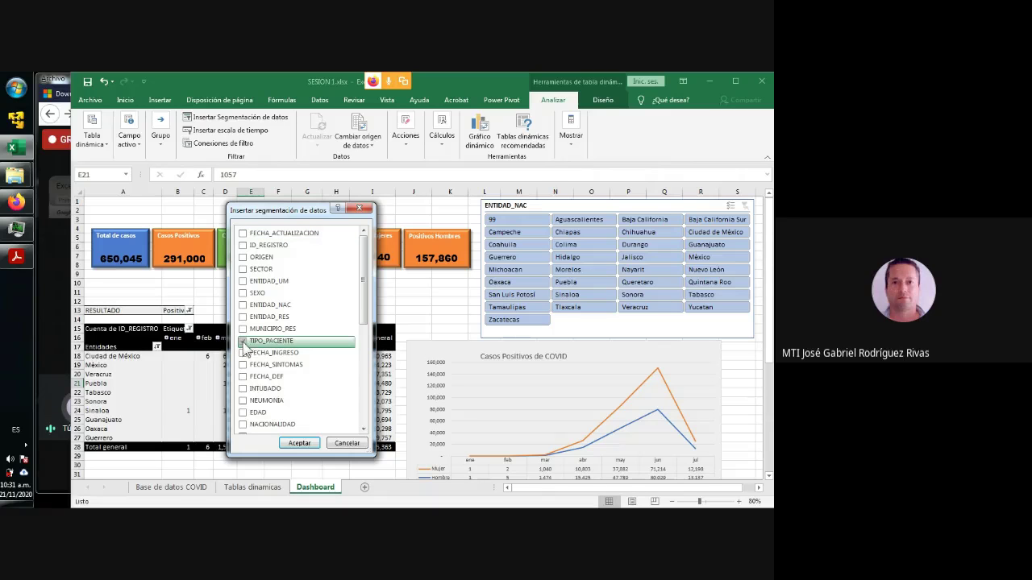
pyautogui.click(298, 443)
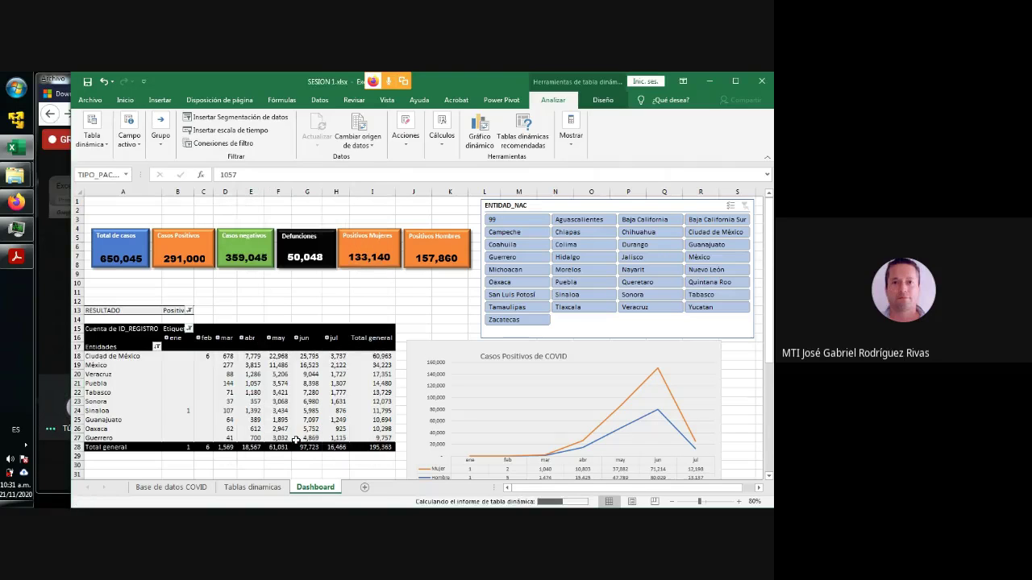
# Place the TIPO_PACIENTE slicer above the Entidades pivot table, with 2 columns and a size of about 1.67 by 10.07 cm.
pyautogui.moveTo(430, 292); pyautogui.dragTo(244, 287)
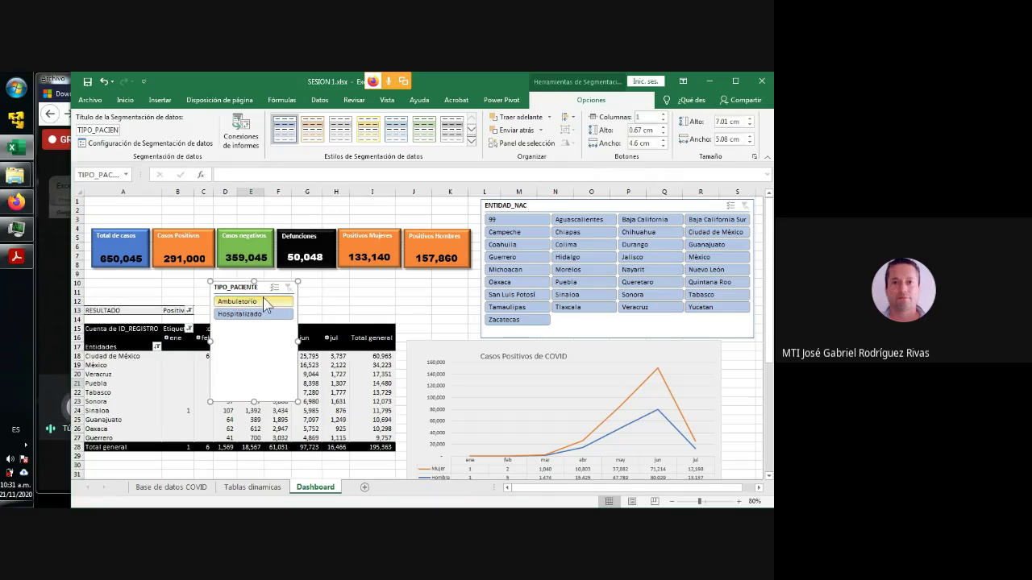
pyautogui.click(664, 114)
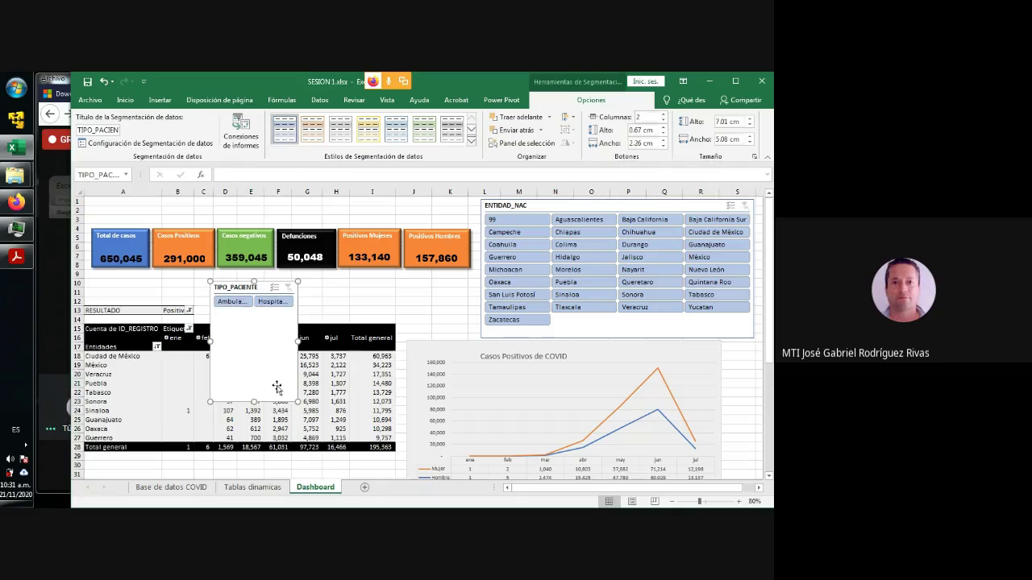
pyautogui.moveTo(253, 330); pyautogui.dragTo(385, 304)
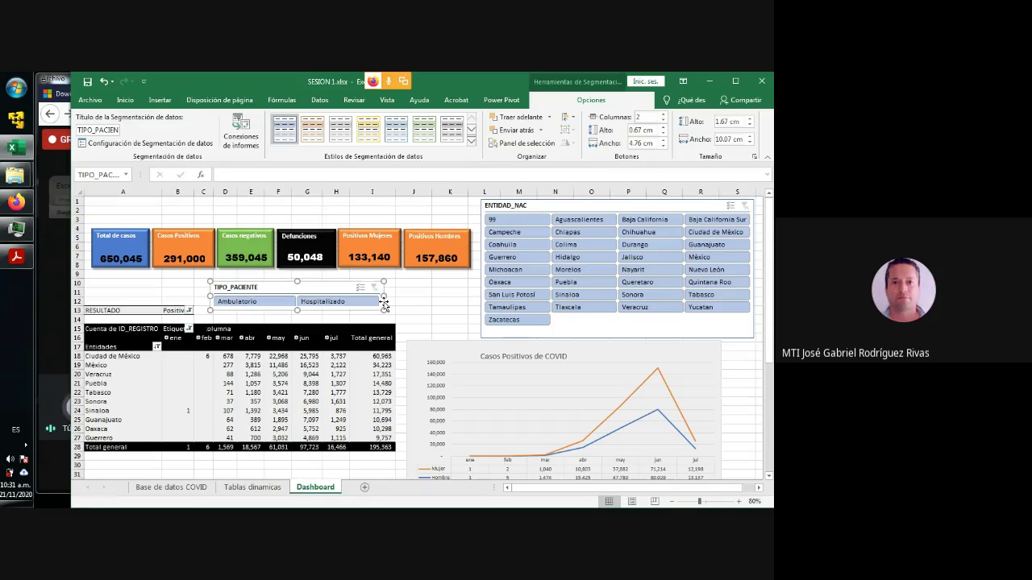
# Increase the TIPO_PACIENTE slicer's height to about 2.06 cm and align it with column A, between the indicator cards and the pivot table.
pyautogui.moveTo(297, 313); pyautogui.dragTo(297, 317)
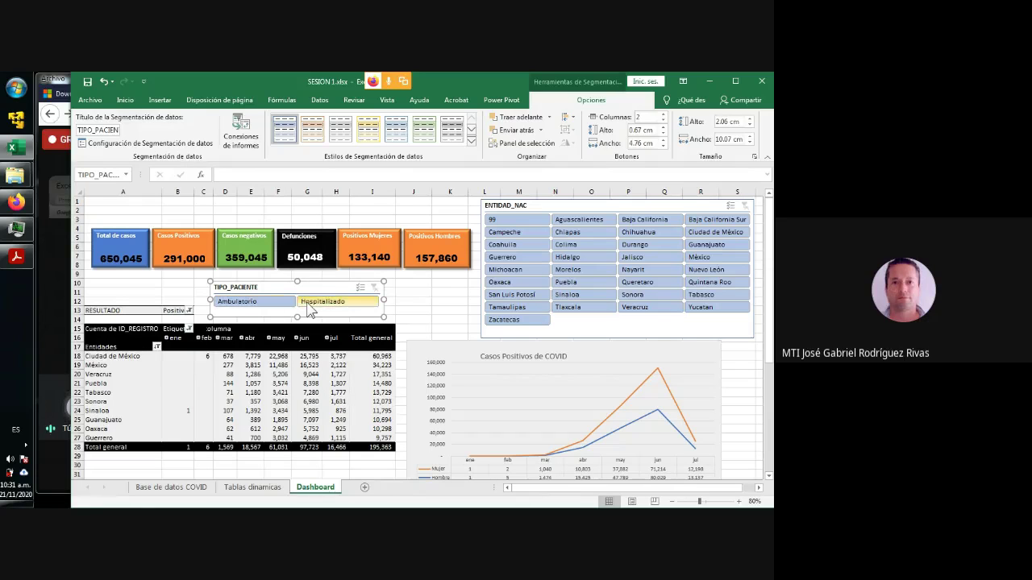
pyautogui.moveTo(292, 288); pyautogui.dragTo(165, 283)
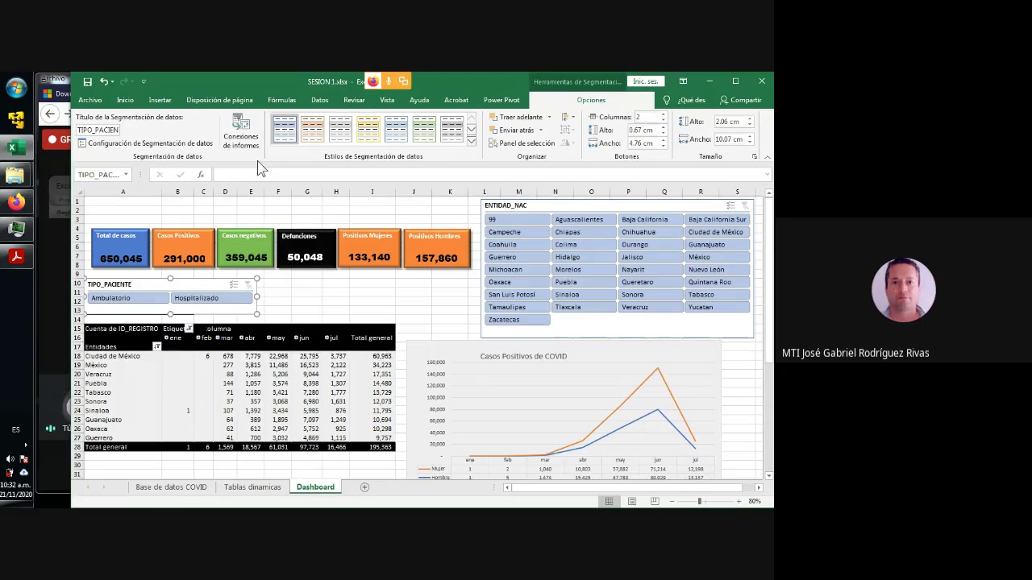
# Filter the Entidades pivot table by Ambulatorio and by Hospitalizado with the TIPO_PACIENTE slicer to compare the results.
pyautogui.click(125, 303)
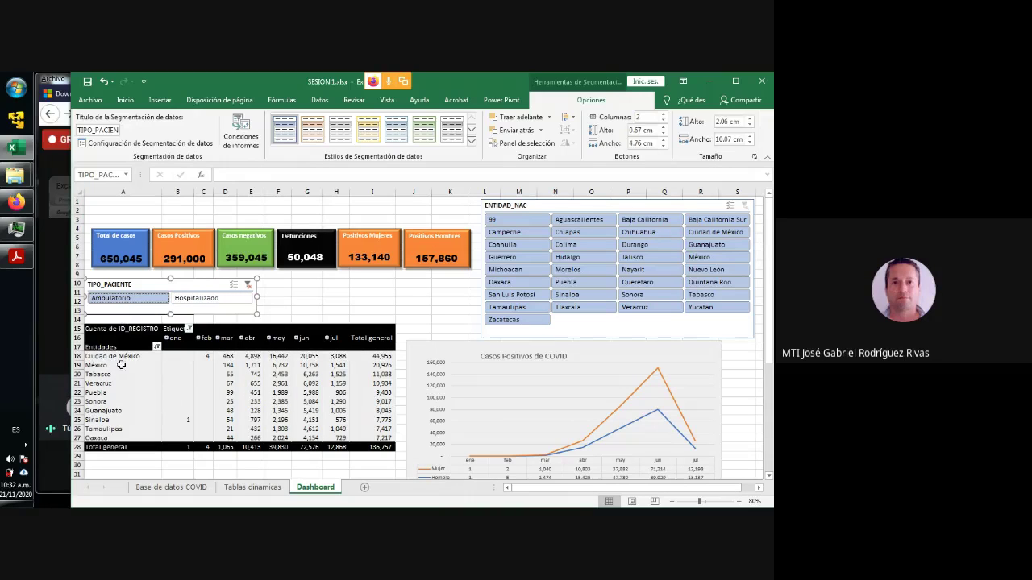
pyautogui.click(191, 300)
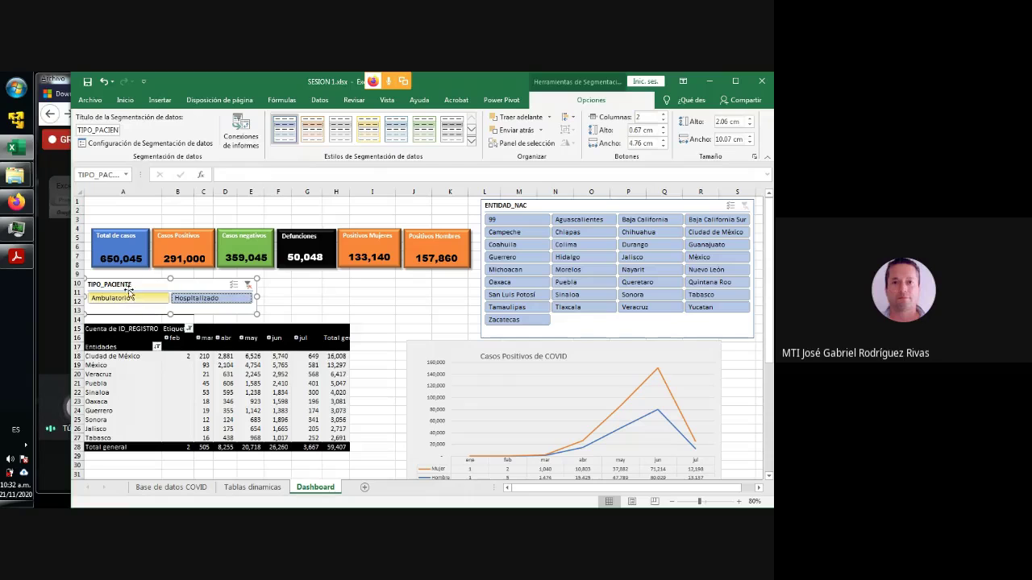
# Connect the TIPO_PACIENTE slicer to TablaDinámica2, TablaDinámica3, TablaDinámica4 and TablaDinámica5 as well.
pyautogui.moveTo(133, 284); pyautogui.dragTo(133, 285)
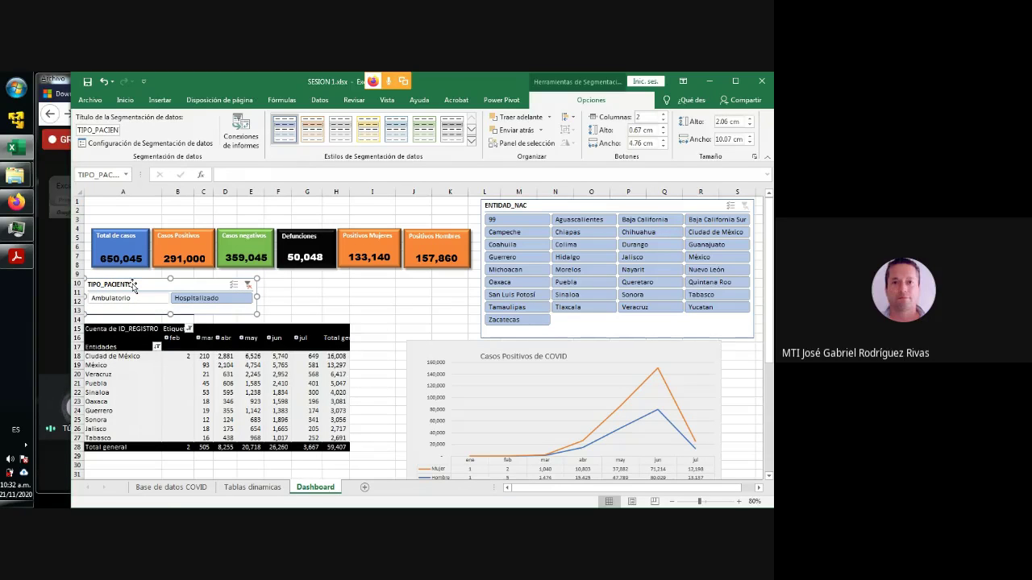
pyautogui.click(242, 131)
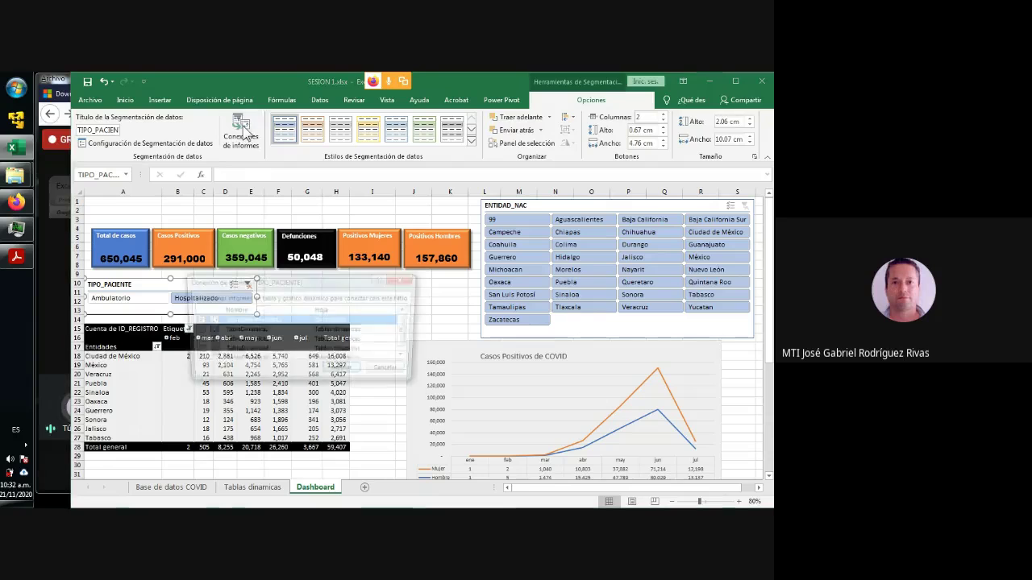
pyautogui.click(193, 330)
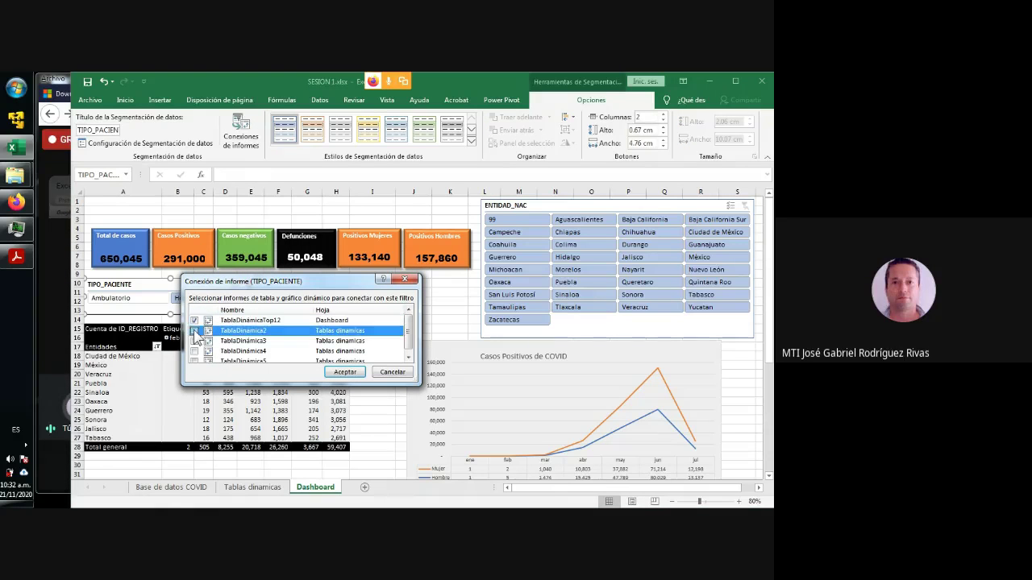
pyautogui.click(193, 341)
pyautogui.click(193, 352)
pyautogui.click(194, 361)
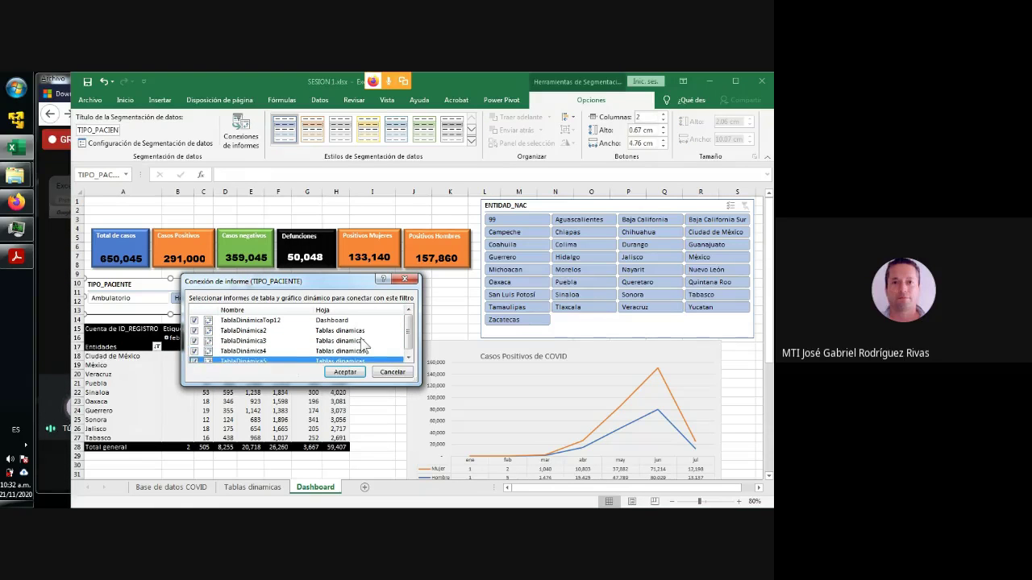
pyautogui.scroll(-1, 410, 327)
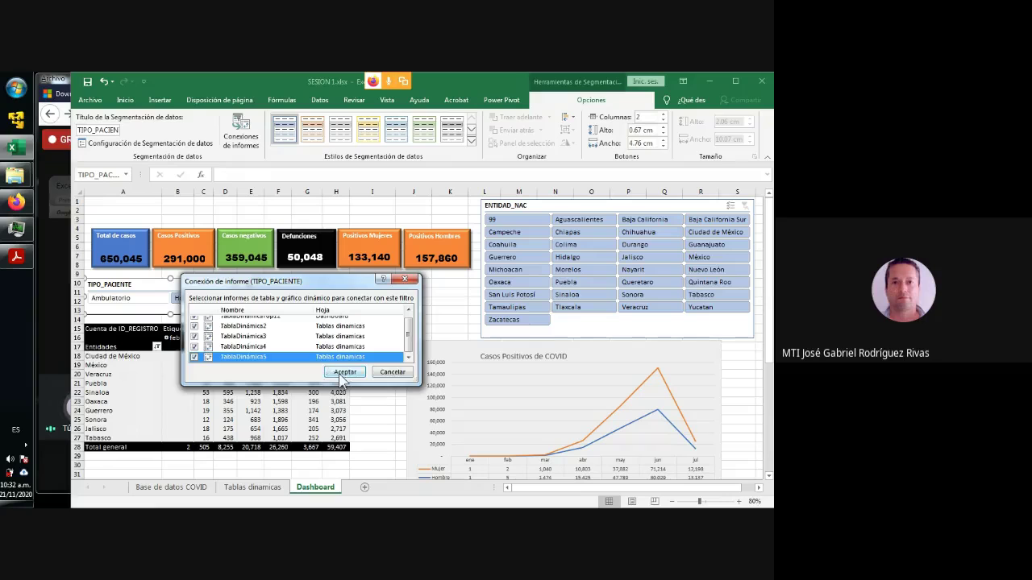
pyautogui.click(345, 372)
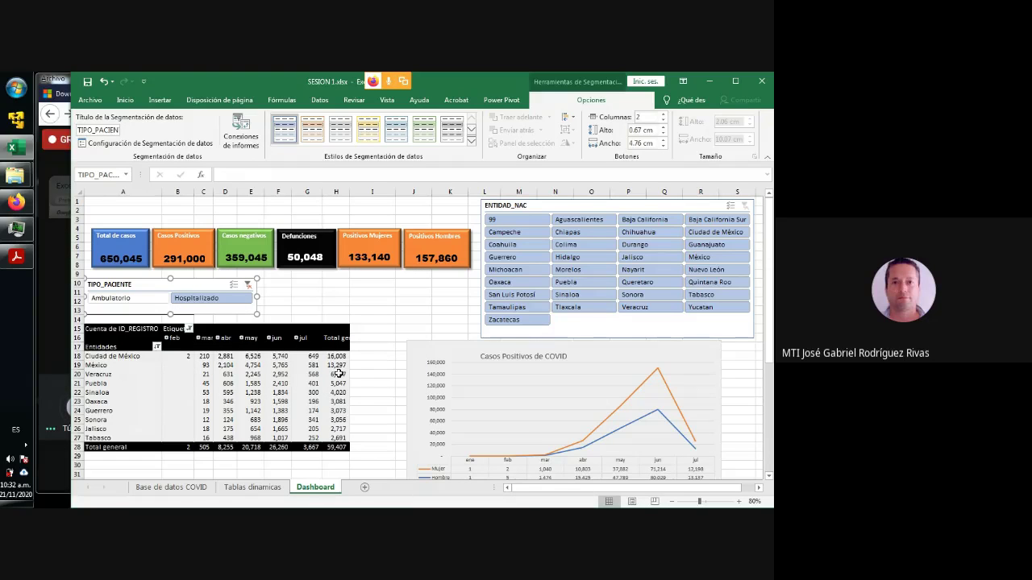
# Test the connected TIPO_PACIENTE slicer with Ambulatorio and with Hospitalizado, checking the indicator cards and the chart.
pyautogui.click(140, 300)
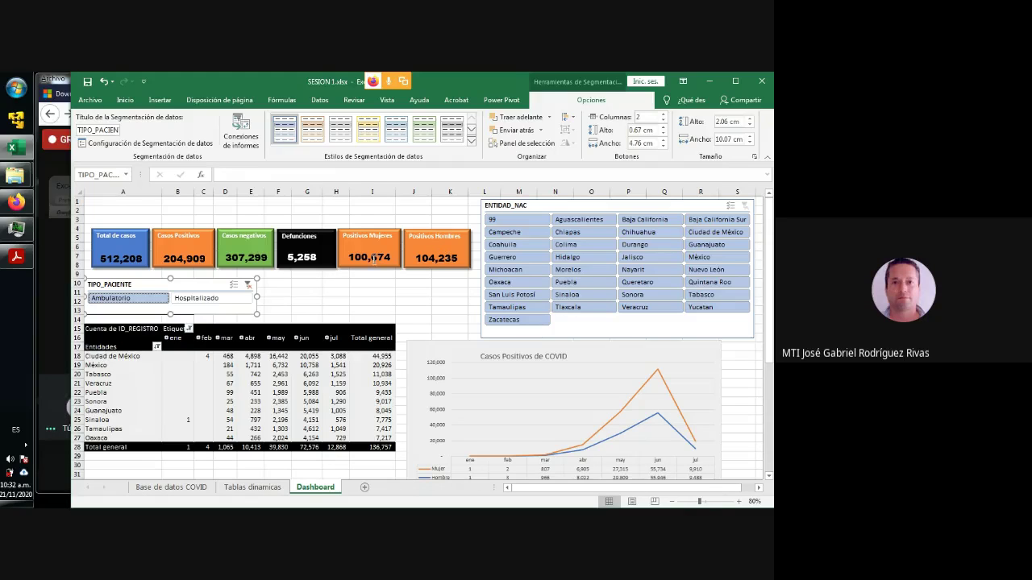
pyautogui.click(209, 297)
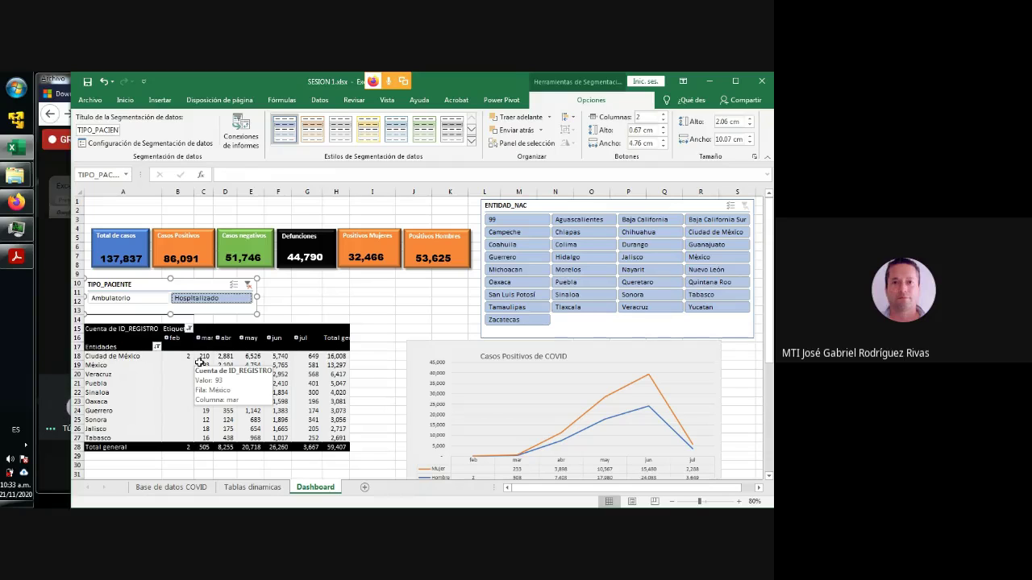
# Widen the Casos Positivos de COVID chart to roughly the ENTIDAD_NAC slicer's outer edge, and include both patient types in the TIPO_PACIENTE slicer.
pyautogui.click(673, 413)
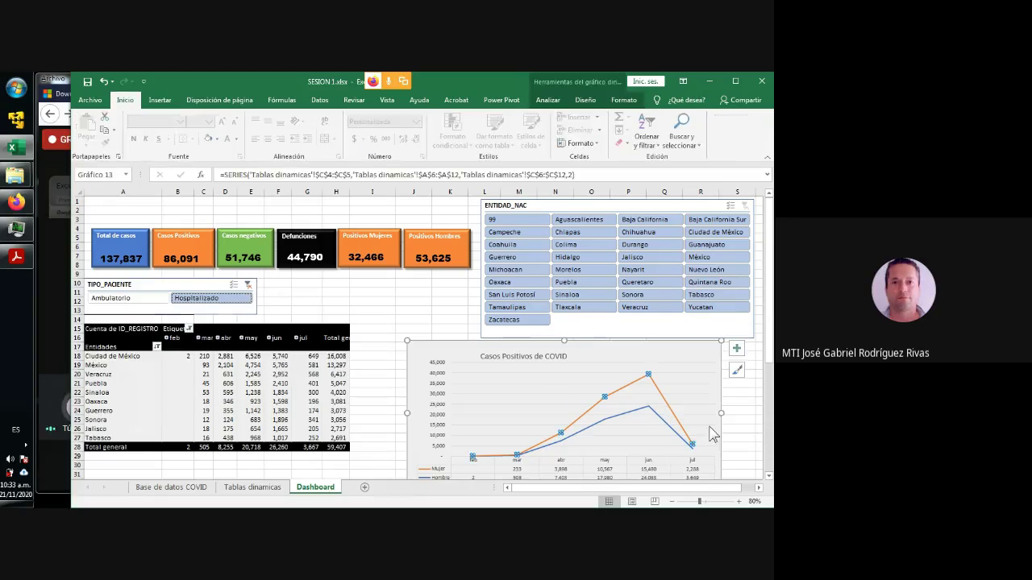
pyautogui.moveTo(720, 415); pyautogui.dragTo(743, 414)
pyautogui.click(743, 414)
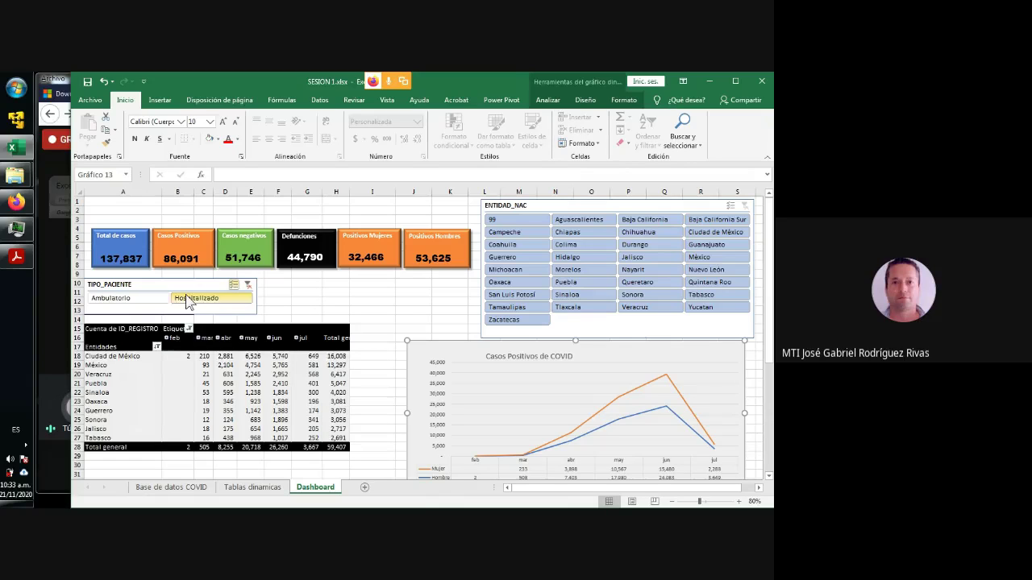
pyautogui.click(140, 299)
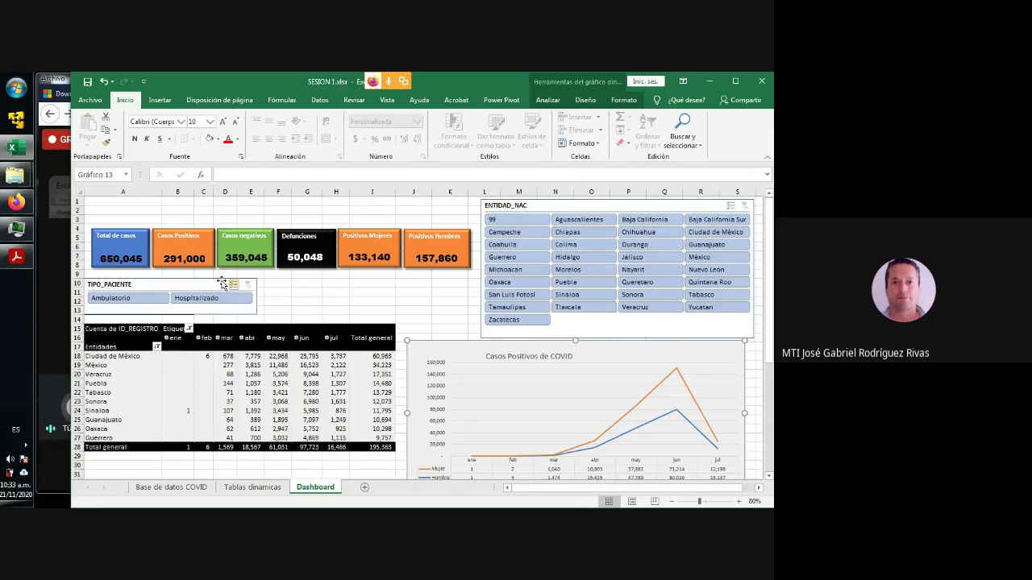
# Insert a timeline for the FECHA_INGRESO field from the Entidades pivot table.
pyautogui.click(585, 208)
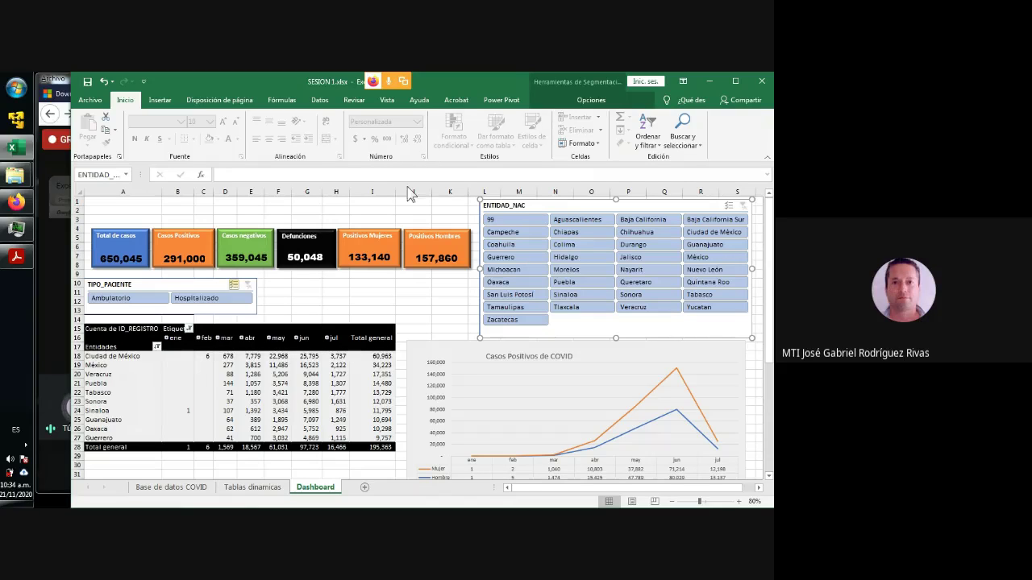
pyautogui.click(310, 340)
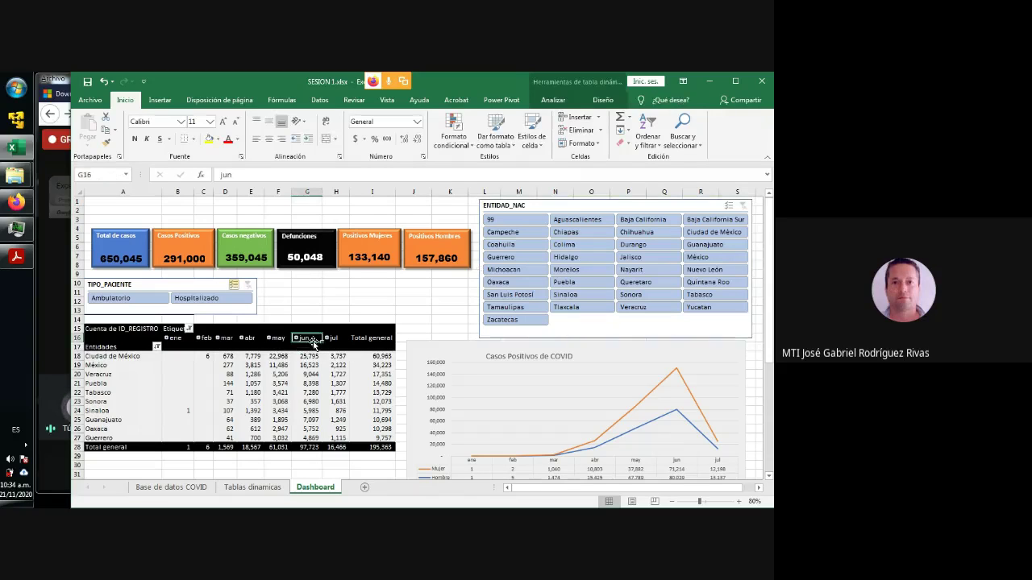
pyautogui.click(278, 374)
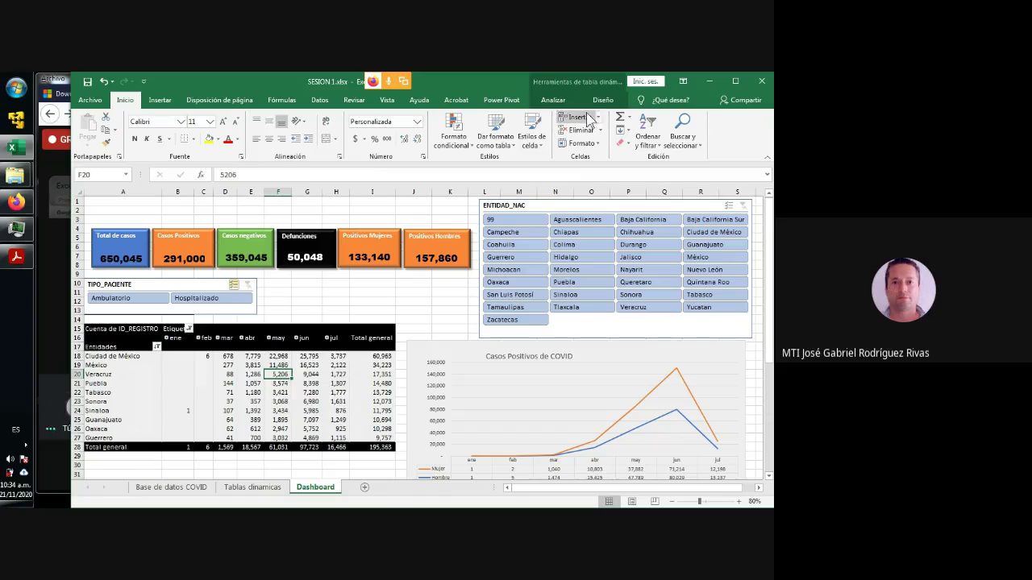
pyautogui.click(552, 100)
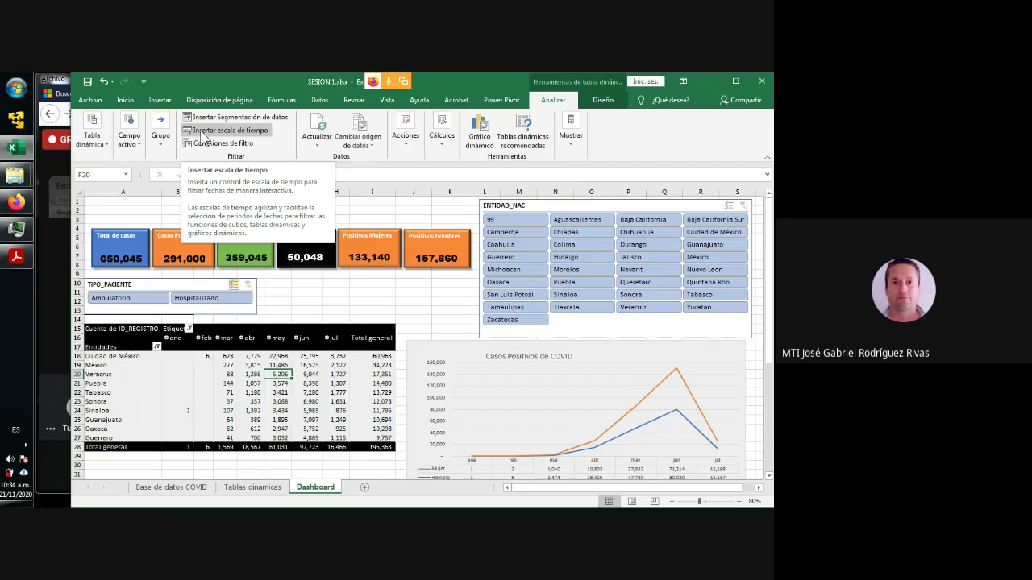
pyautogui.click(202, 131)
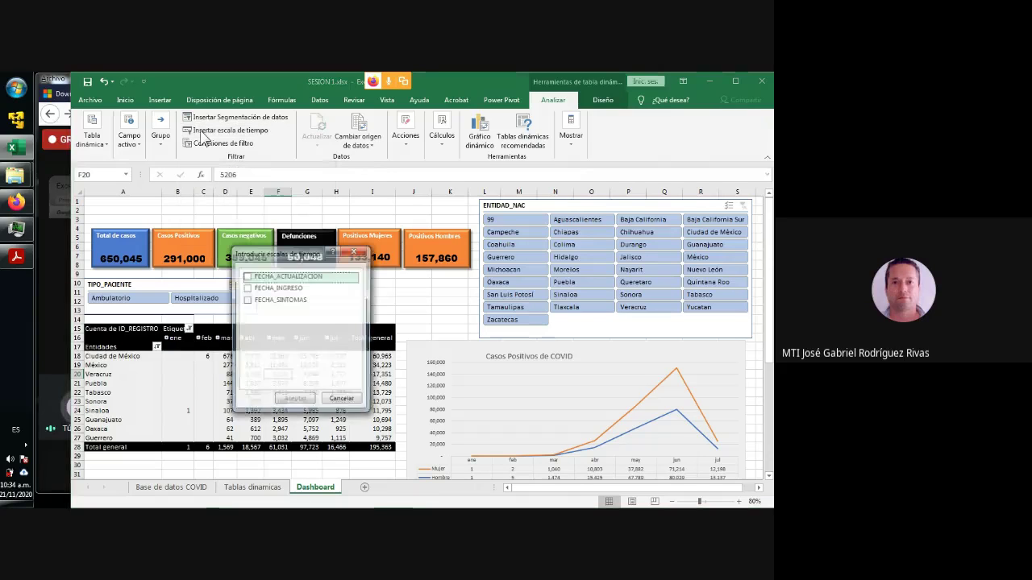
pyautogui.click(247, 290)
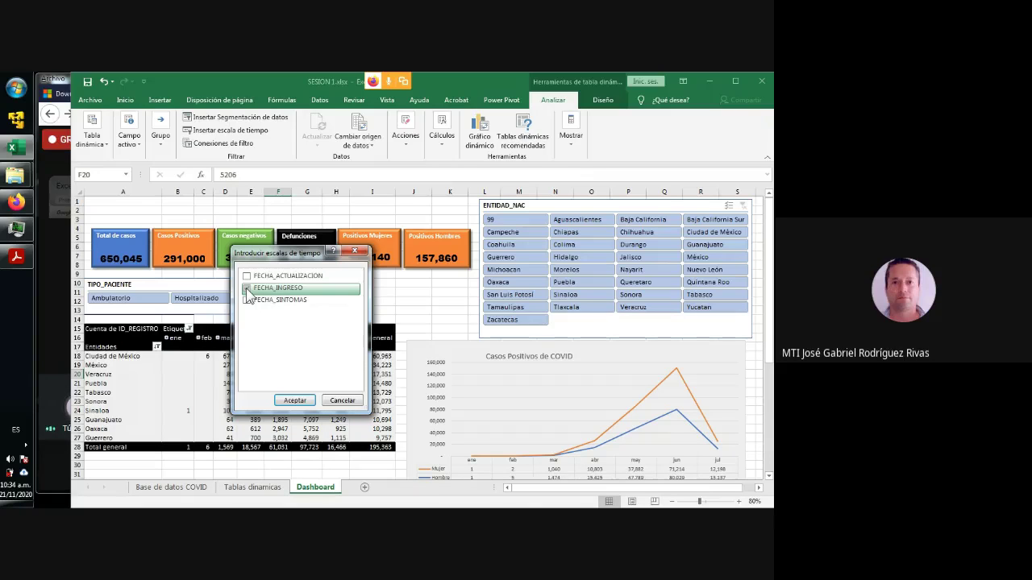
pyautogui.click(295, 400)
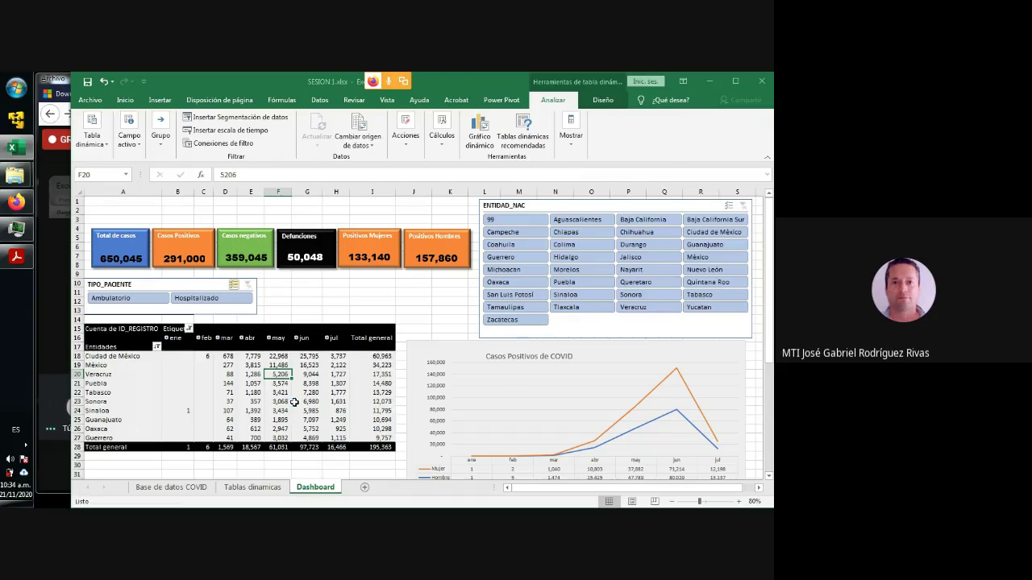
# Move the TIPO_PACIENTE slicer over the lower edge of the ENTIDAD_NAC slicer and place the FECHA_INGRESO timeline below the first indicator cards.
pyautogui.moveTo(404, 315); pyautogui.dragTo(350, 273)
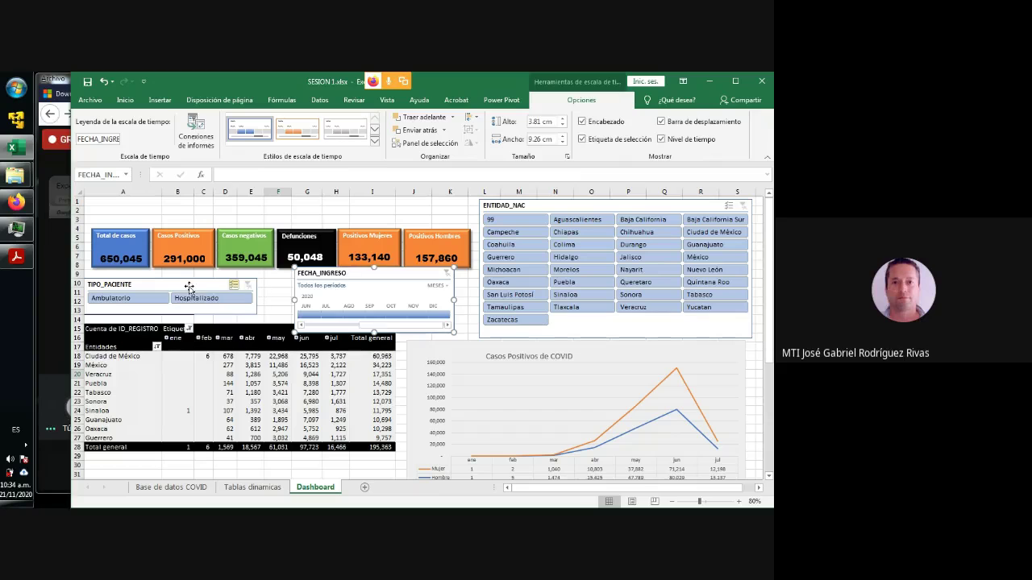
pyautogui.moveTo(192, 284); pyautogui.dragTo(652, 323)
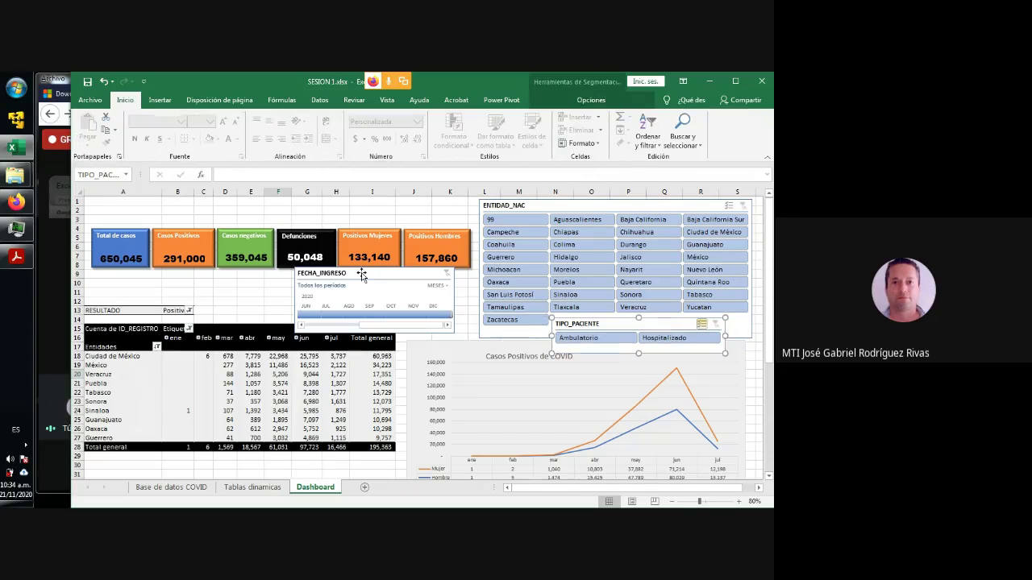
pyautogui.moveTo(426, 271); pyautogui.dragTo(145, 278)
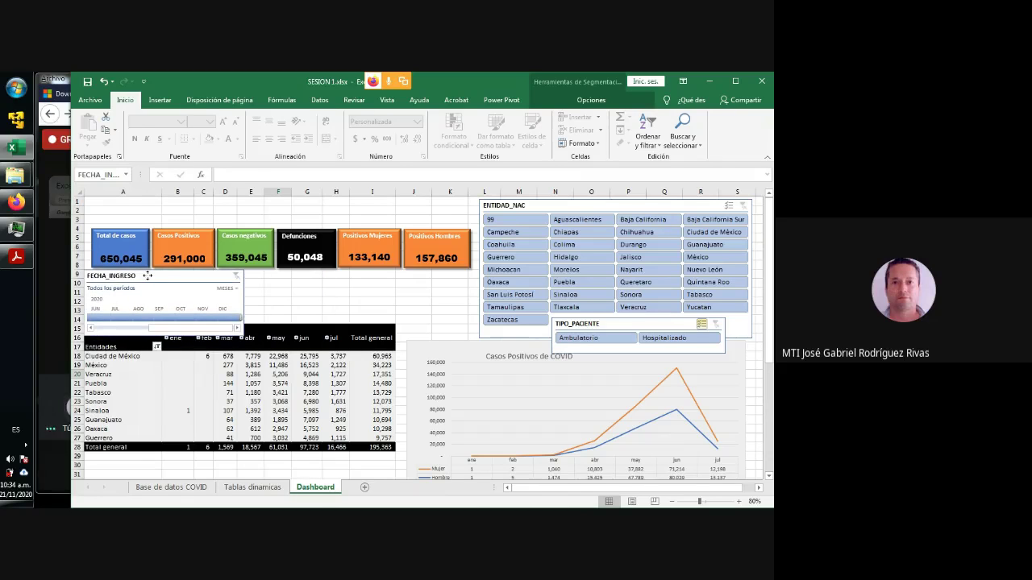
# Move the FECHA_INGRESO timeline over the lower part of the ENTIDAD_NAC slicer, clearing the rows above the pivot table.
pyautogui.click(319, 293)
pyautogui.click(330, 295)
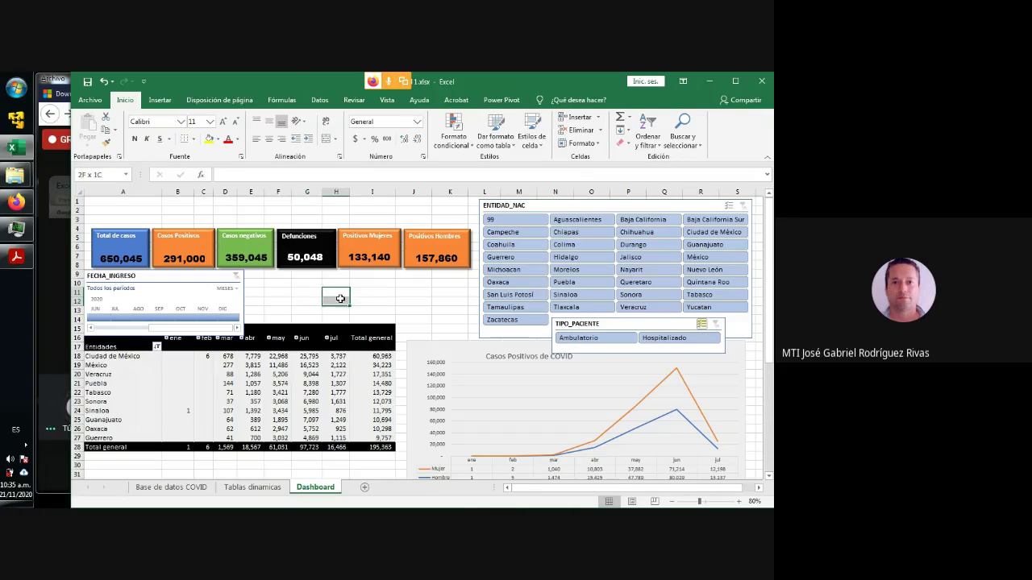
pyautogui.rightClick(333, 300)
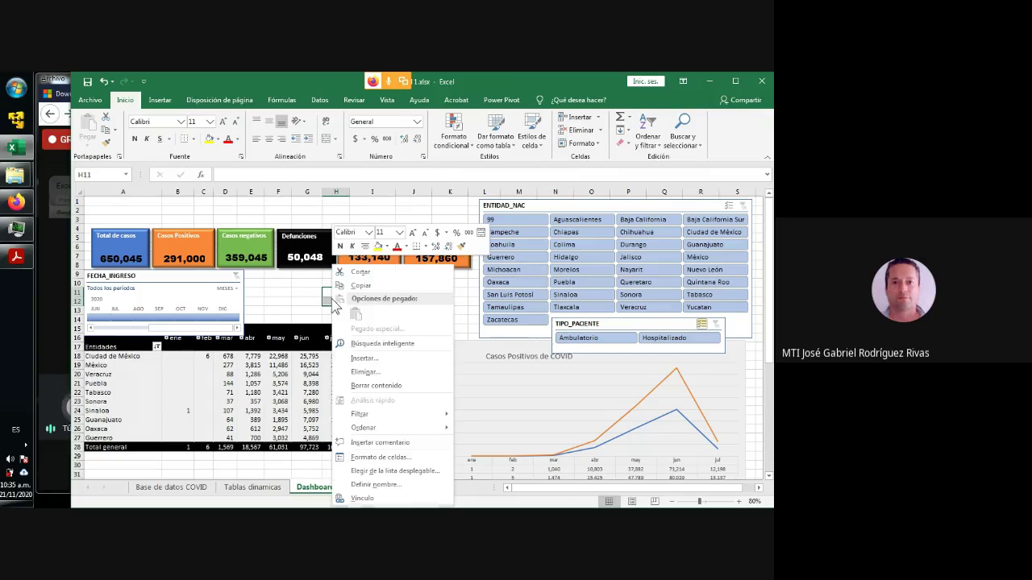
pyautogui.click(179, 281)
pyautogui.moveTo(181, 278); pyautogui.dragTo(558, 295)
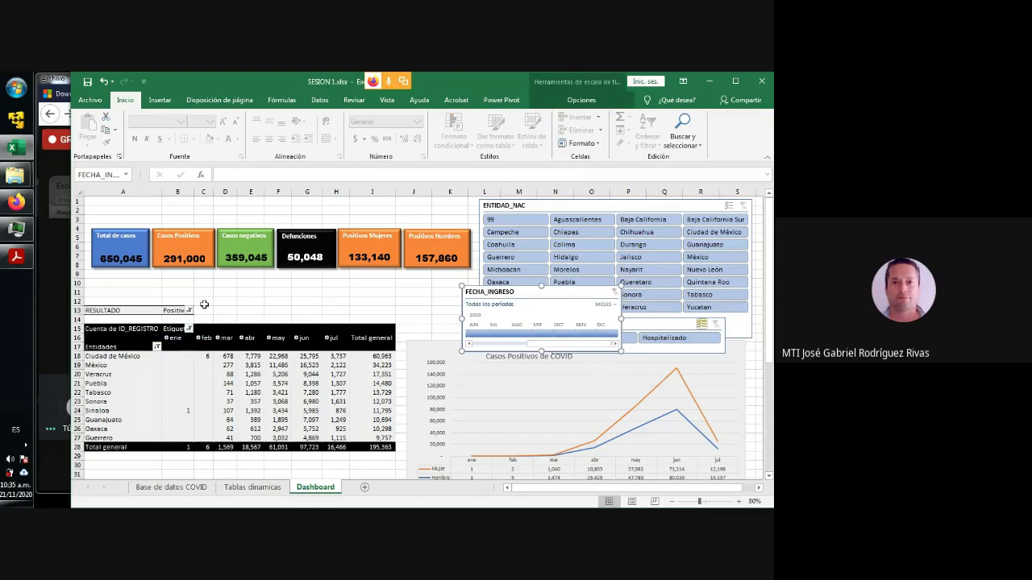
pyautogui.click(178, 283)
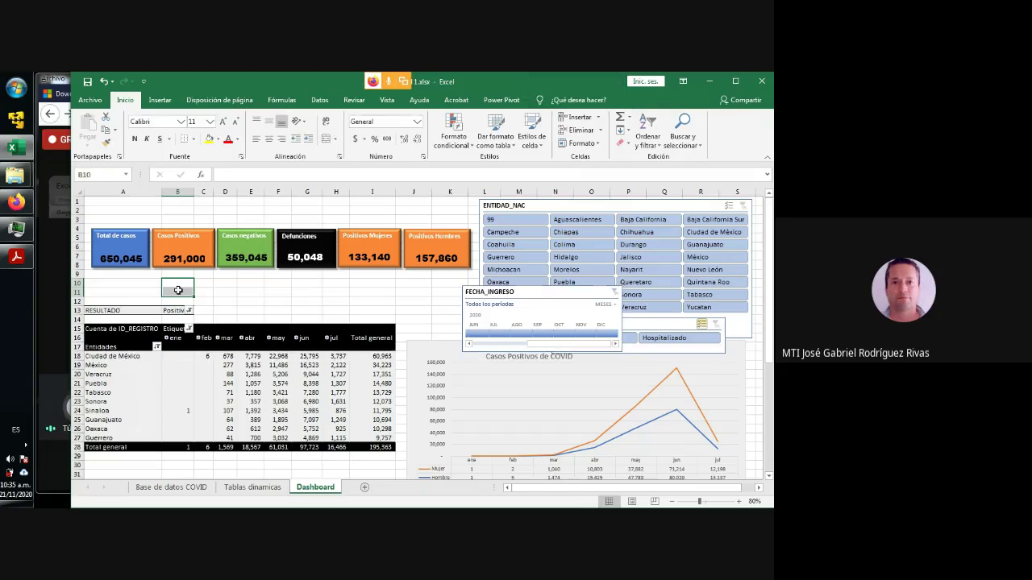
pyautogui.rightClick(177, 283)
pyautogui.click(209, 359)
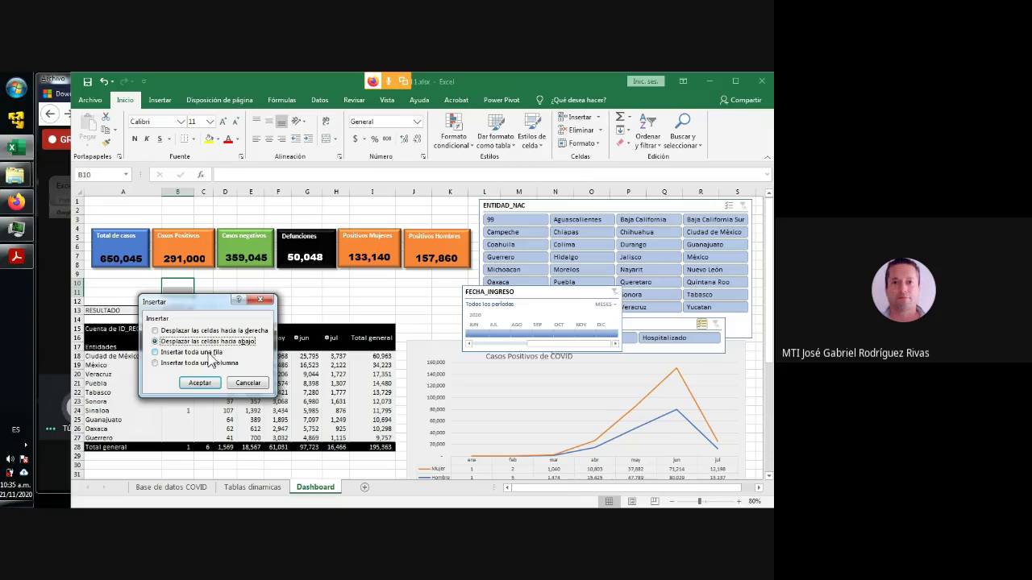
pyautogui.click(248, 383)
pyautogui.click(209, 292)
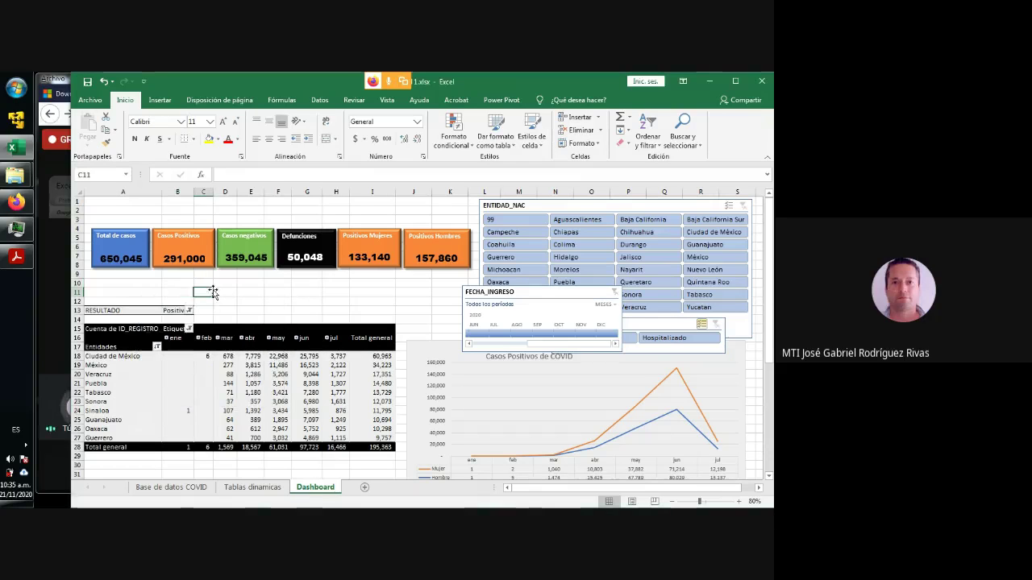
# Insert two entire rows at rows 10 and 11, between the indicator cards and the Entidades pivot table.
pyautogui.moveTo(185, 285); pyautogui.dragTo(182, 292)
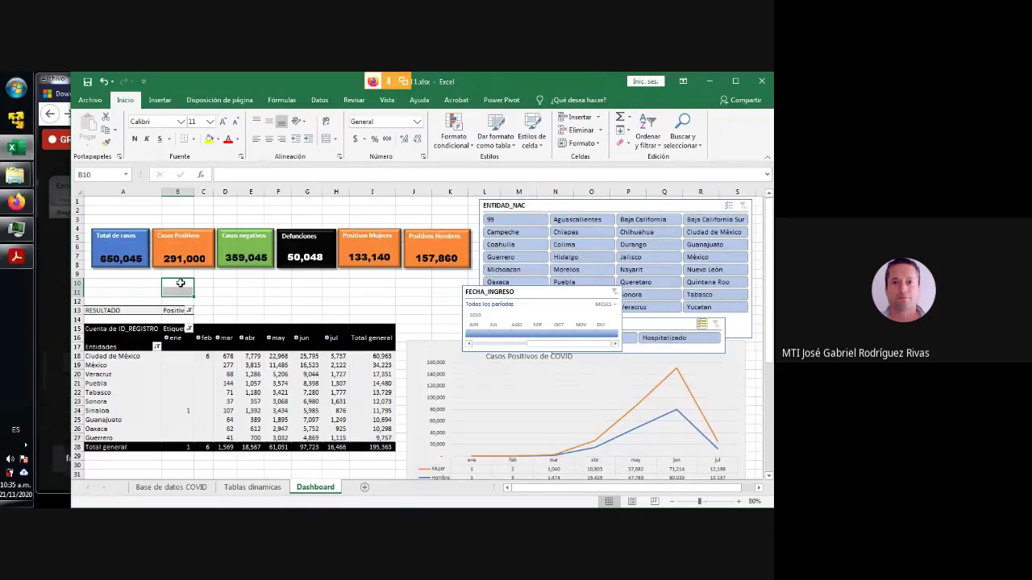
pyautogui.click(229, 287)
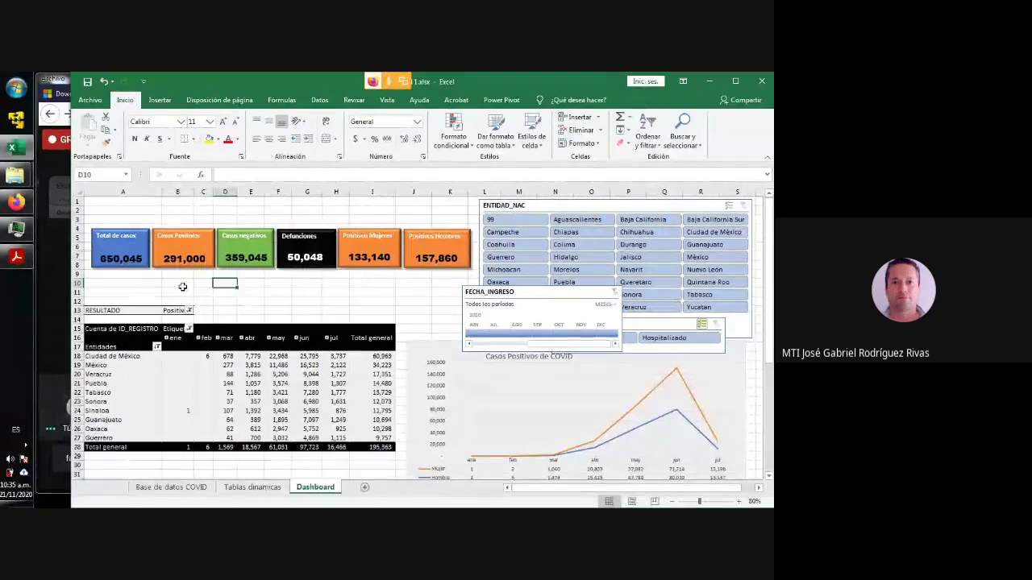
pyautogui.click(182, 283)
pyautogui.moveTo(182, 283); pyautogui.dragTo(181, 290)
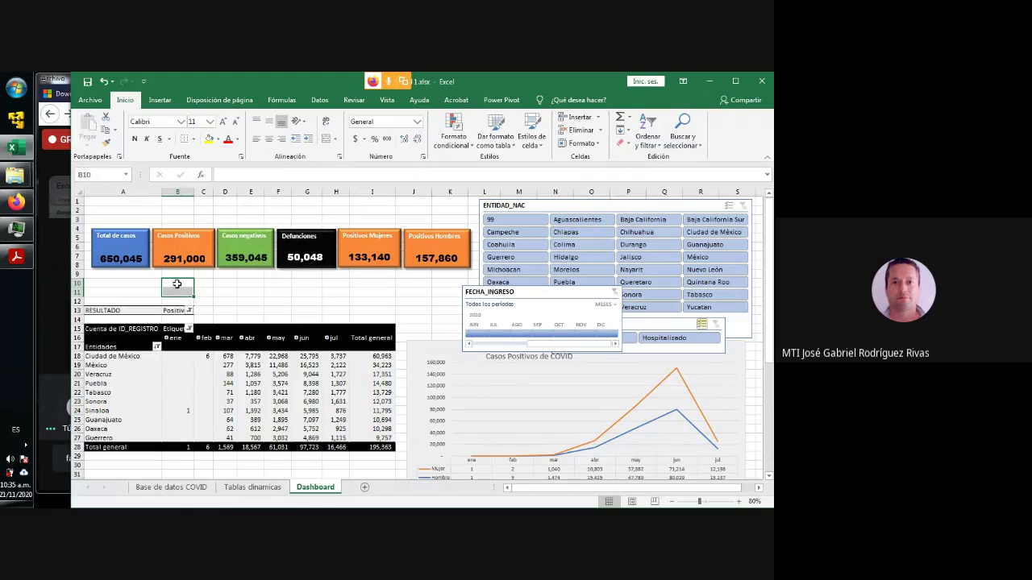
pyautogui.rightClick(182, 290)
pyautogui.click(210, 358)
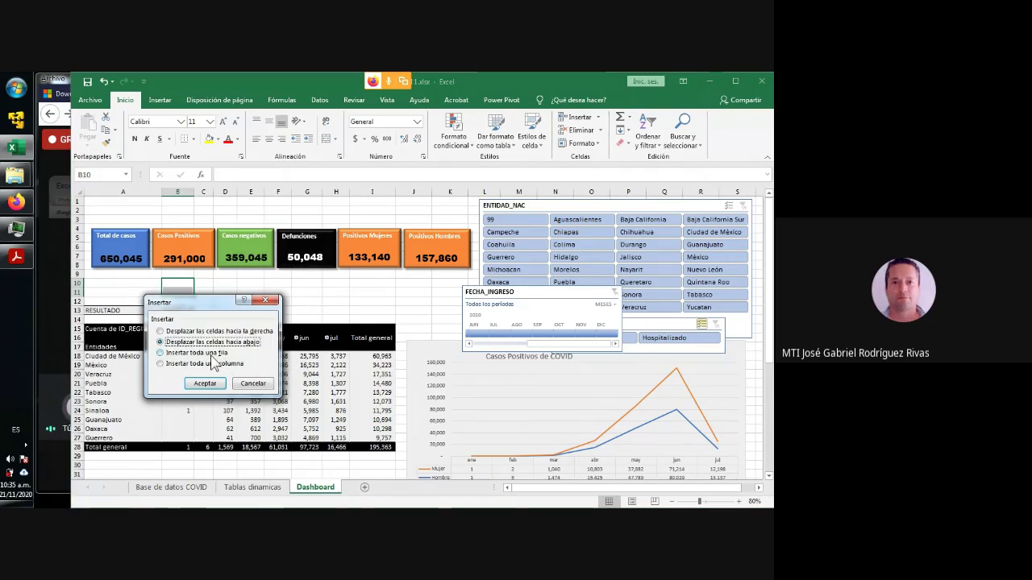
pyautogui.click(202, 353)
pyautogui.click(204, 383)
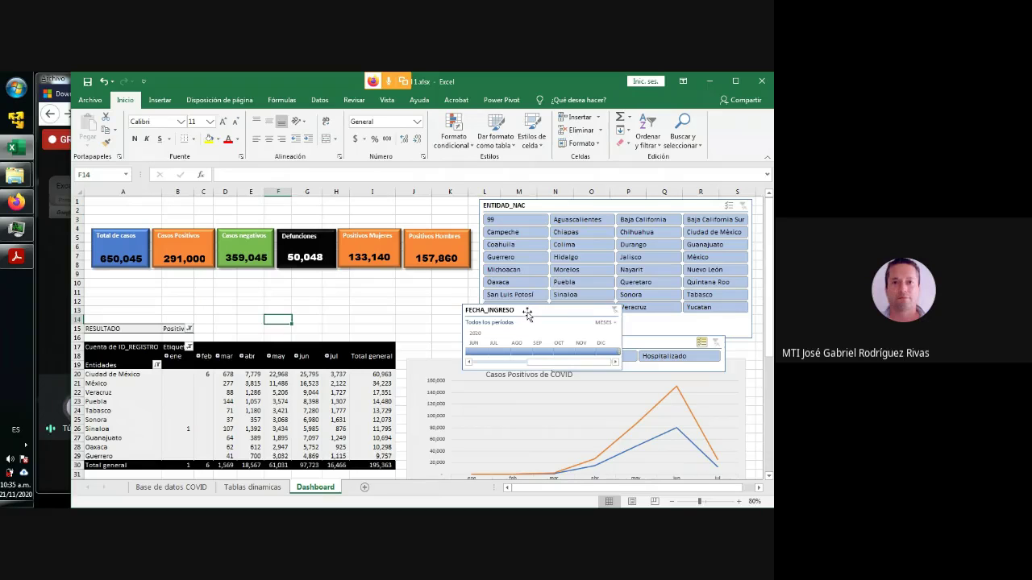
# Place the FECHA_INGRESO timeline below the indicator cards, widened and showing months from January, with the TIPO_PACIENTE slicer beside it.
pyautogui.moveTo(516, 310); pyautogui.dragTo(150, 277)
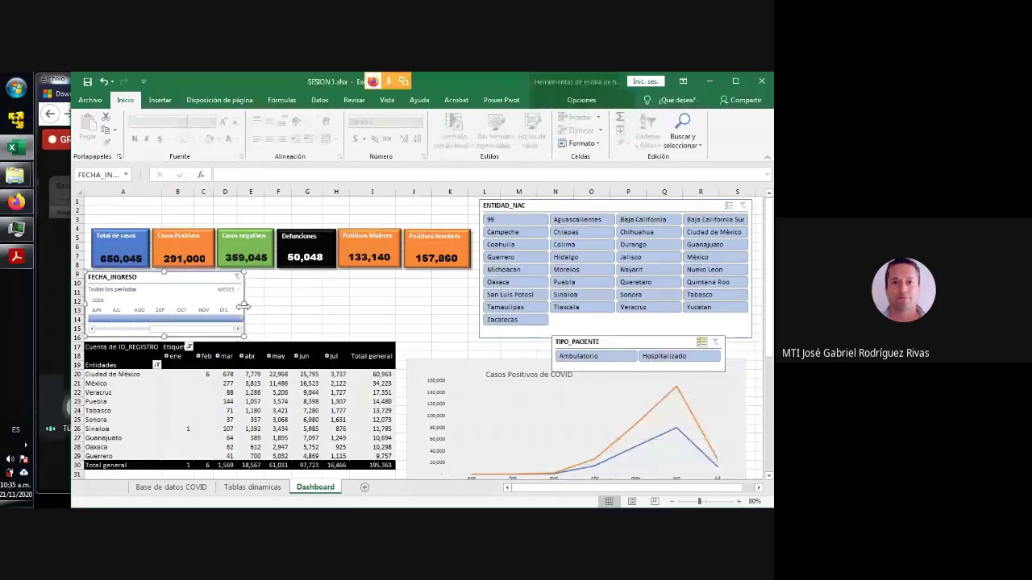
pyautogui.moveTo(243, 307); pyautogui.dragTo(320, 305)
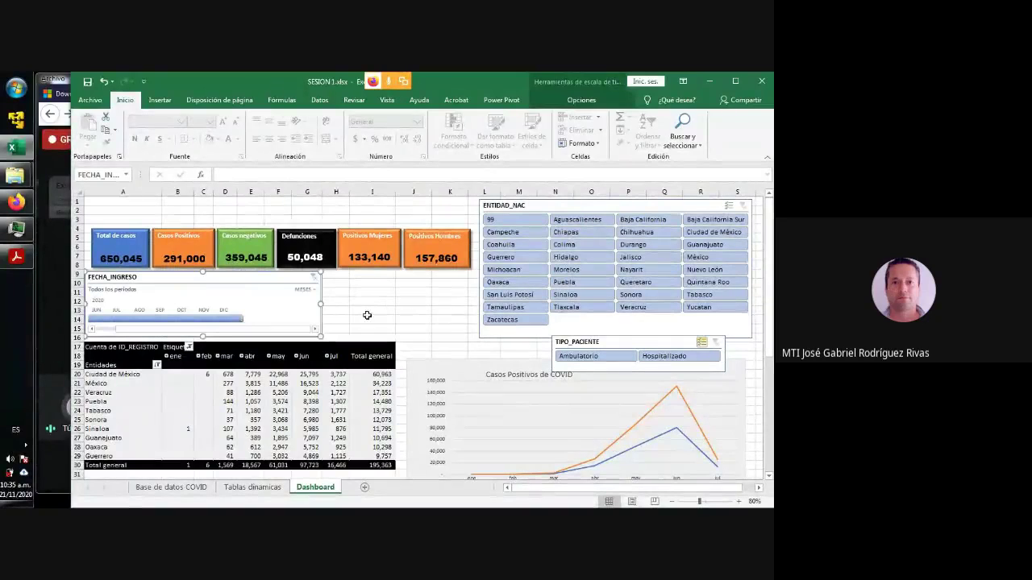
pyautogui.moveTo(623, 347); pyautogui.dragTo(402, 309)
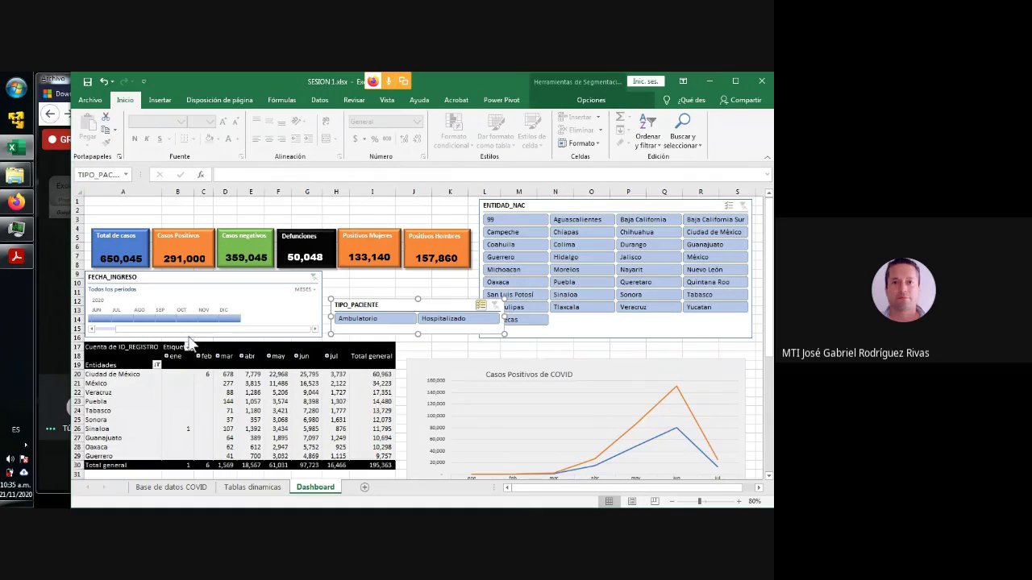
pyautogui.moveTo(190, 331); pyautogui.dragTo(154, 332)
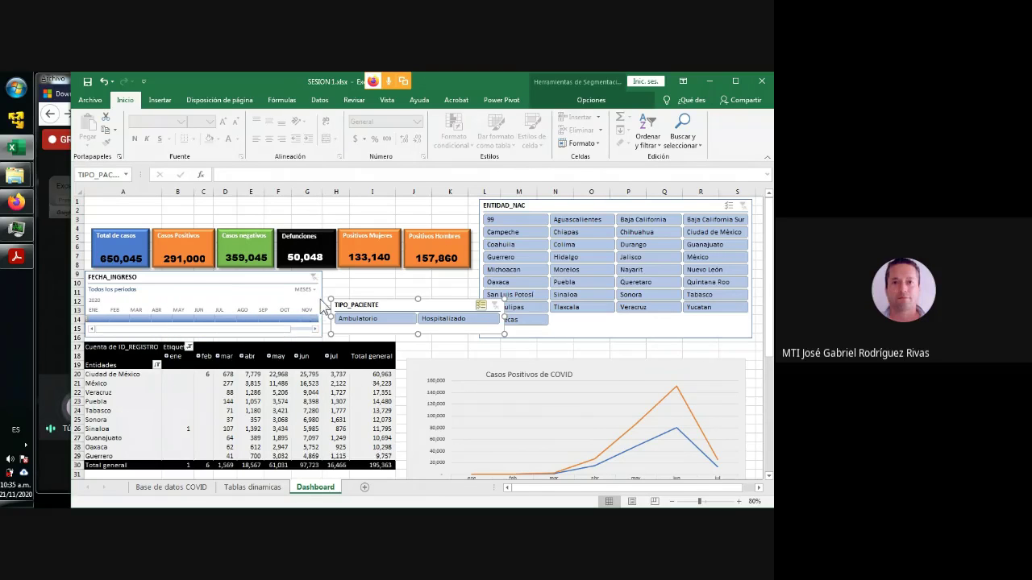
# Narrow the FECHA_INGRESO timeline to about 12.93 cm and move the TIPO_PACIENTE slicer up close to its outer edge.
pyautogui.click(322, 303)
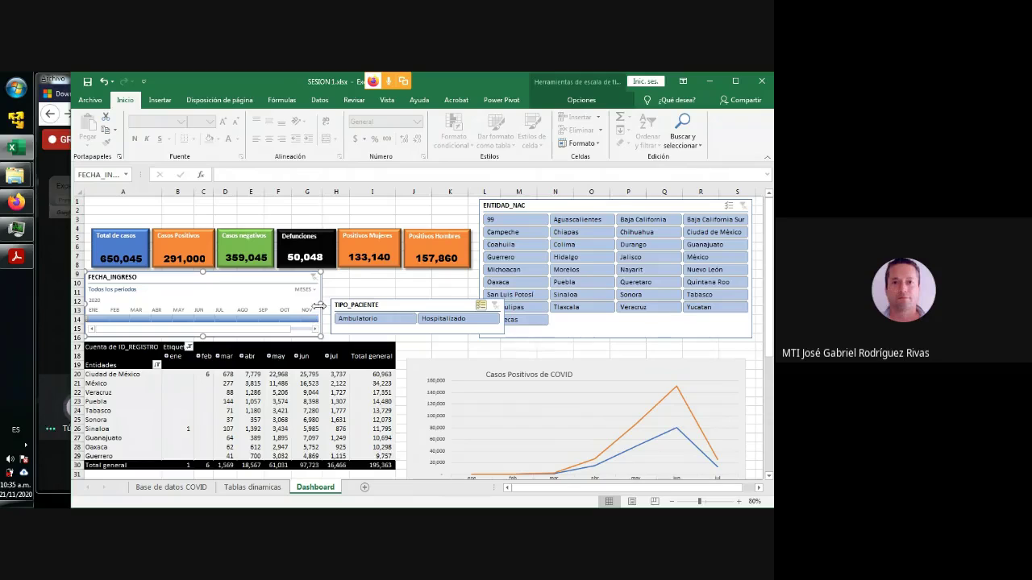
pyautogui.moveTo(321, 303); pyautogui.dragTo(302, 306)
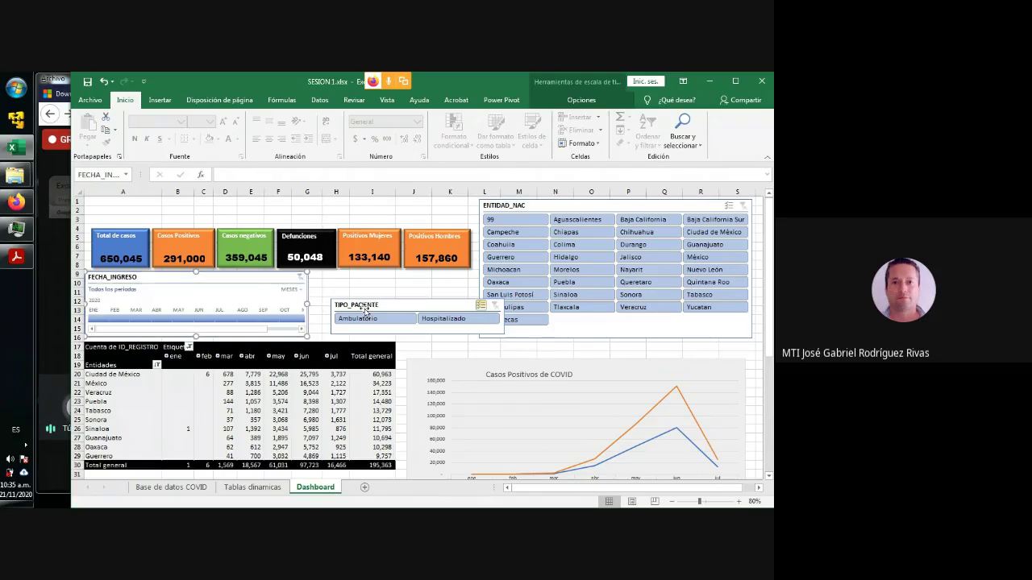
pyautogui.moveTo(367, 309); pyautogui.dragTo(350, 298)
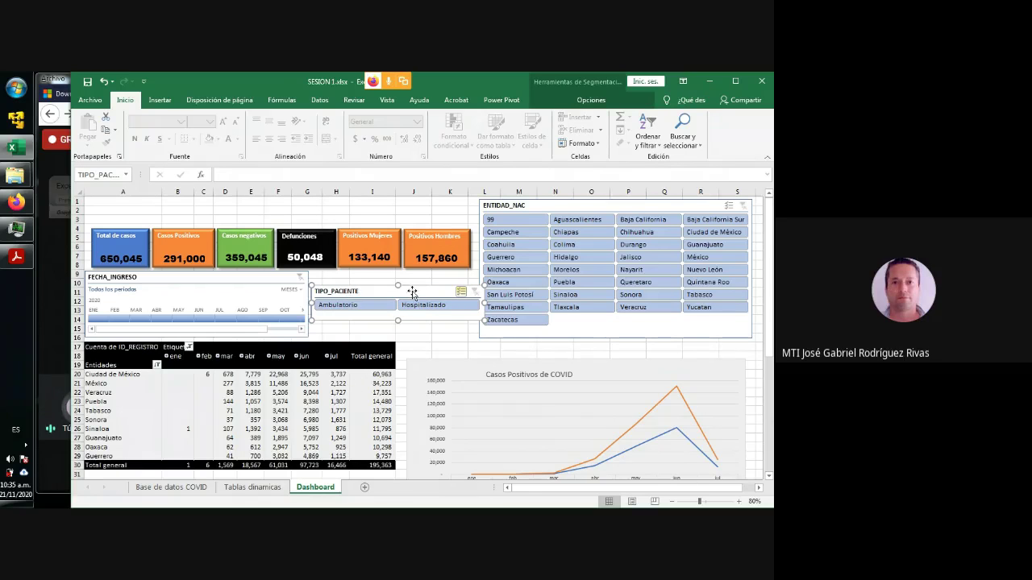
# Maximize the workbook window and fit the TIPO_PACIENTE slicer between the FECHA_INGRESO timeline and the slightly shifted ENTIDAD_NAC slicer.
pyautogui.click(736, 80)
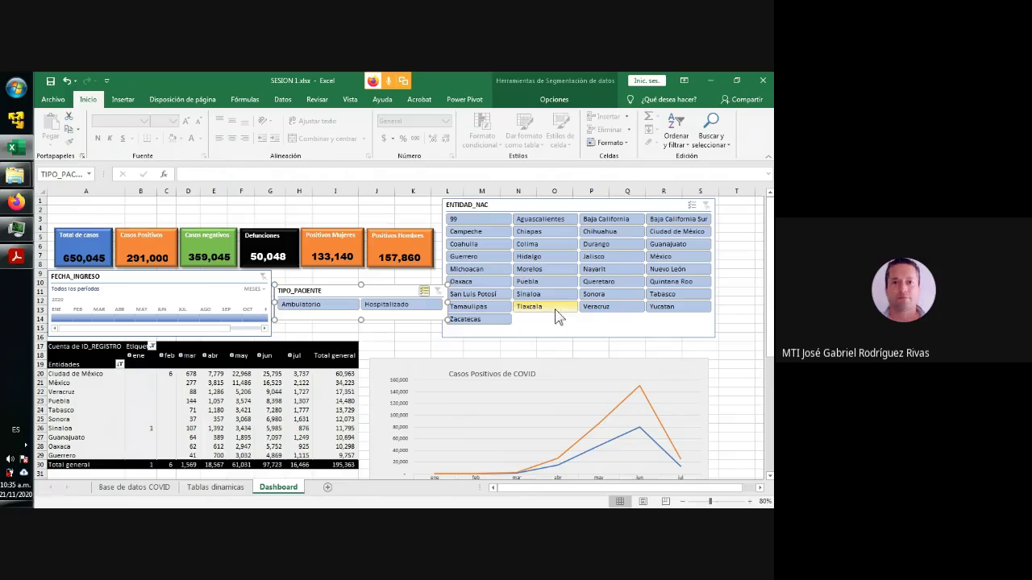
pyautogui.moveTo(513, 207); pyautogui.dragTo(516, 205)
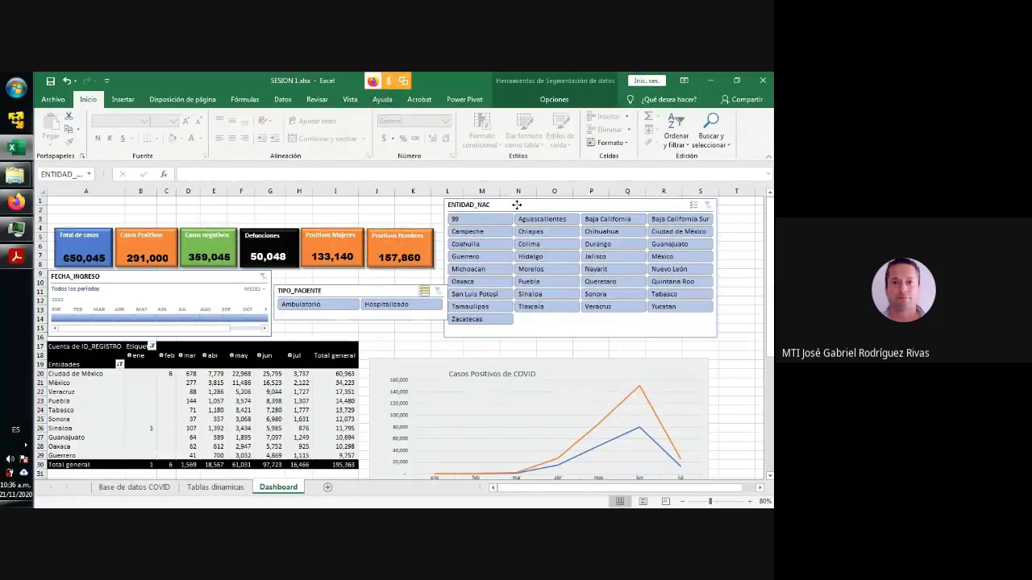
pyautogui.moveTo(323, 291); pyautogui.dragTo(321, 280)
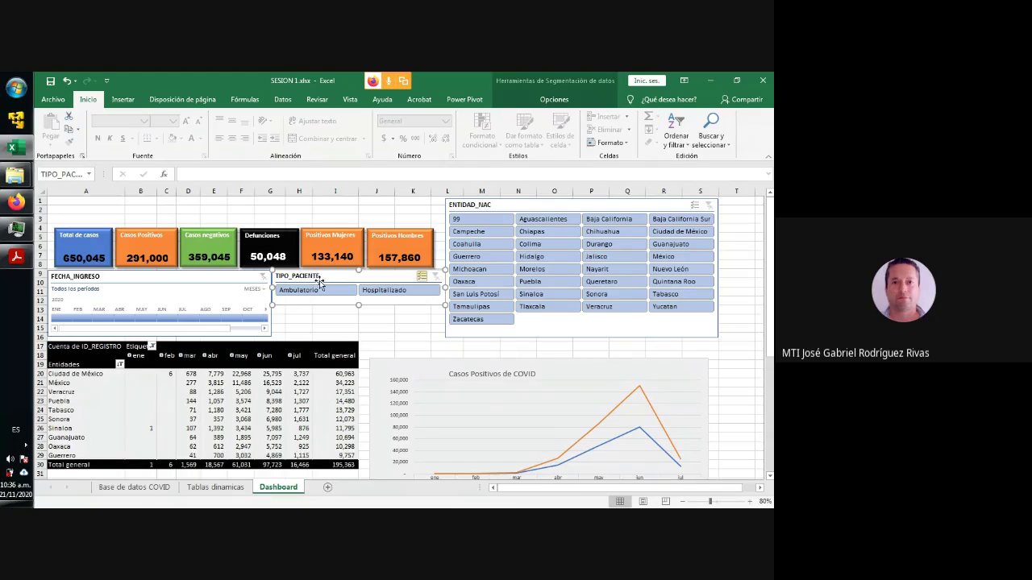
pyautogui.moveTo(324, 281); pyautogui.dragTo(324, 288)
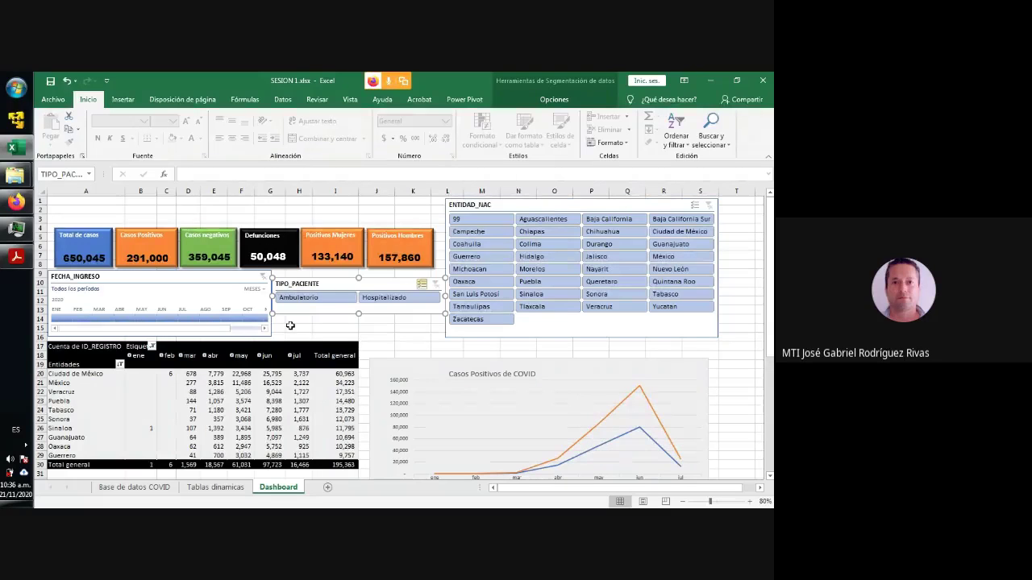
# Filter the FECHA_INGRESO timeline to March 2020 and check the Total de casos card against the pivot table.
pyautogui.click(104, 318)
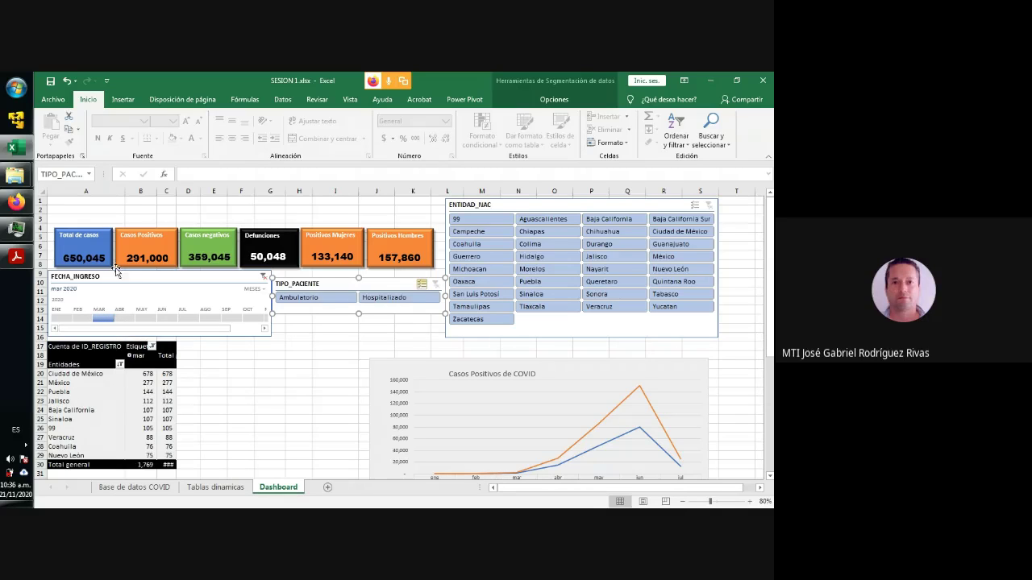
pyautogui.click(85, 246)
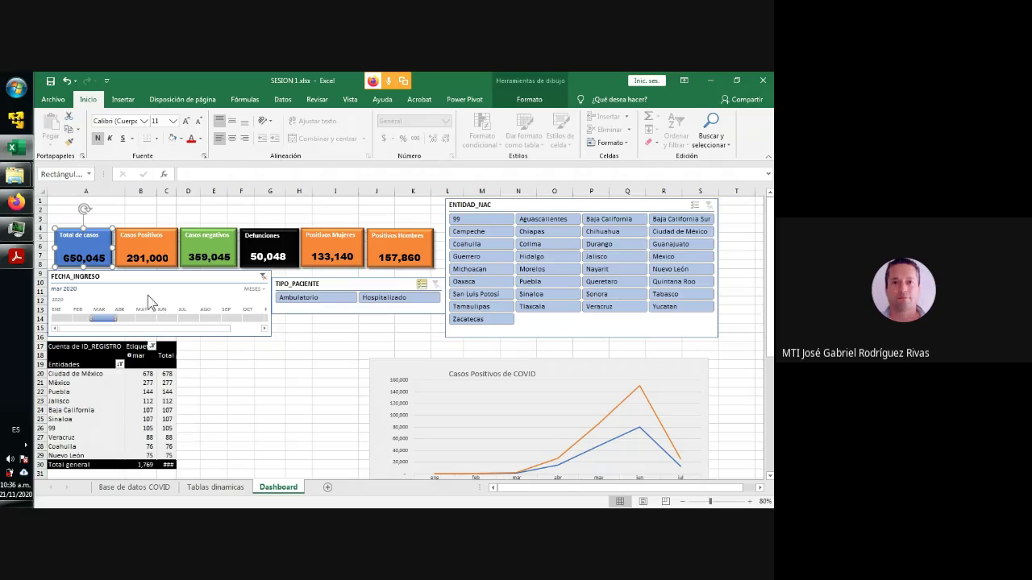
pyautogui.click(148, 279)
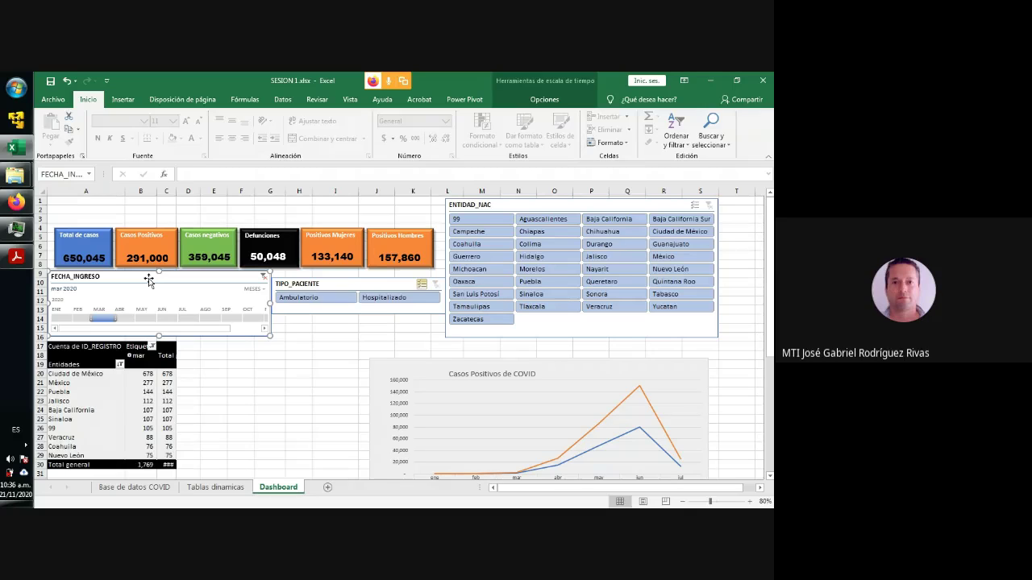
# Connect the FECHA_INGRESO timeline to TablaDinámica2, TablaDinámica3, TablaDinámica4 and TablaDinámica5 as well through its report connections.
pyautogui.click(255, 418)
pyautogui.click(173, 274)
pyautogui.click(538, 103)
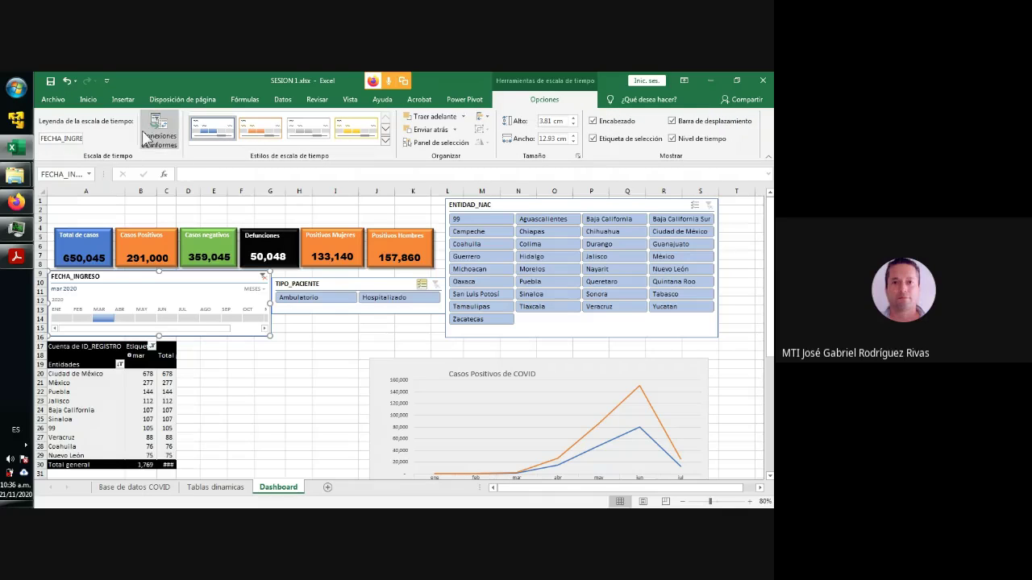
pyautogui.click(159, 134)
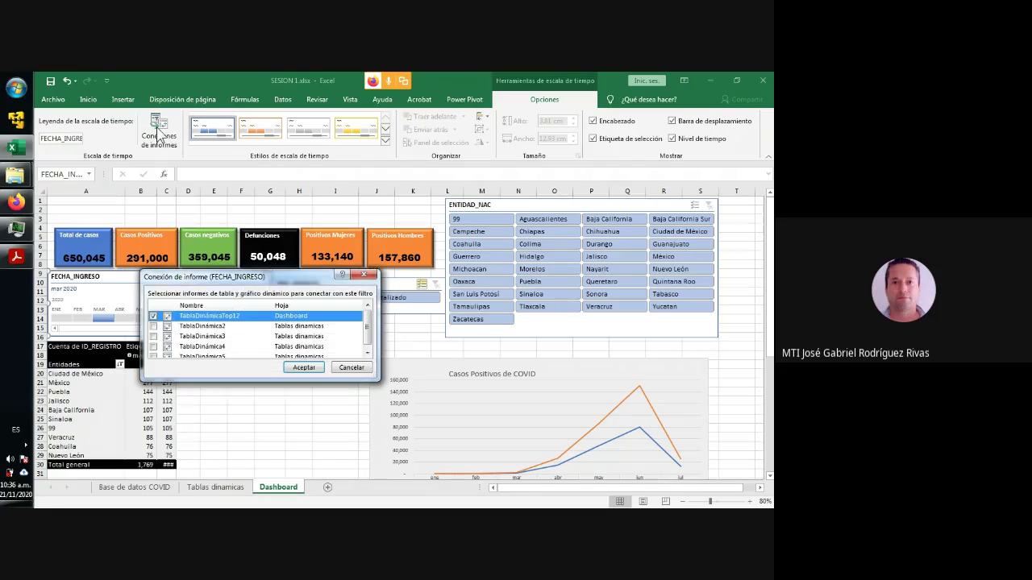
pyautogui.click(153, 325)
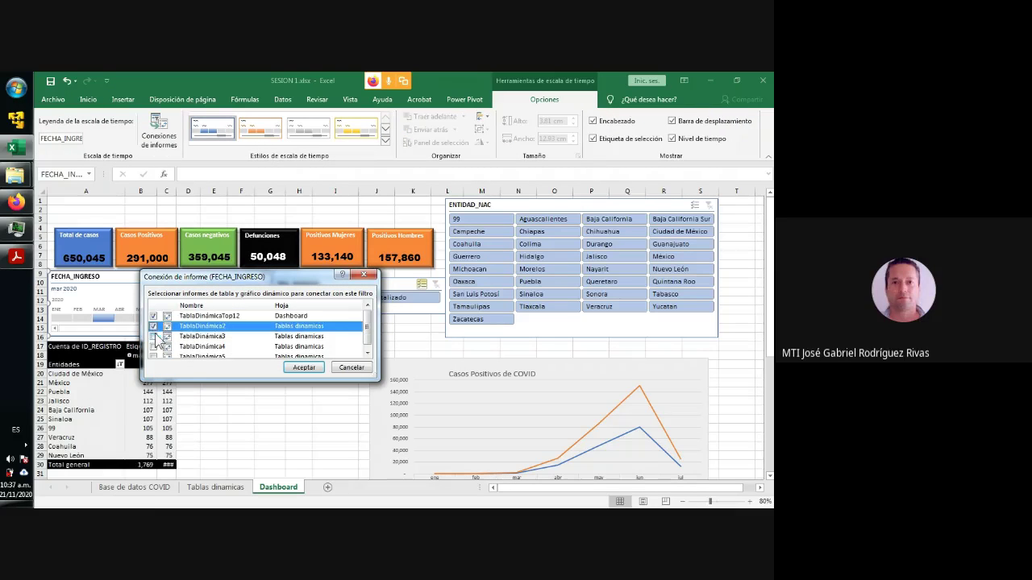
pyautogui.click(153, 336)
pyautogui.click(154, 346)
pyautogui.click(153, 355)
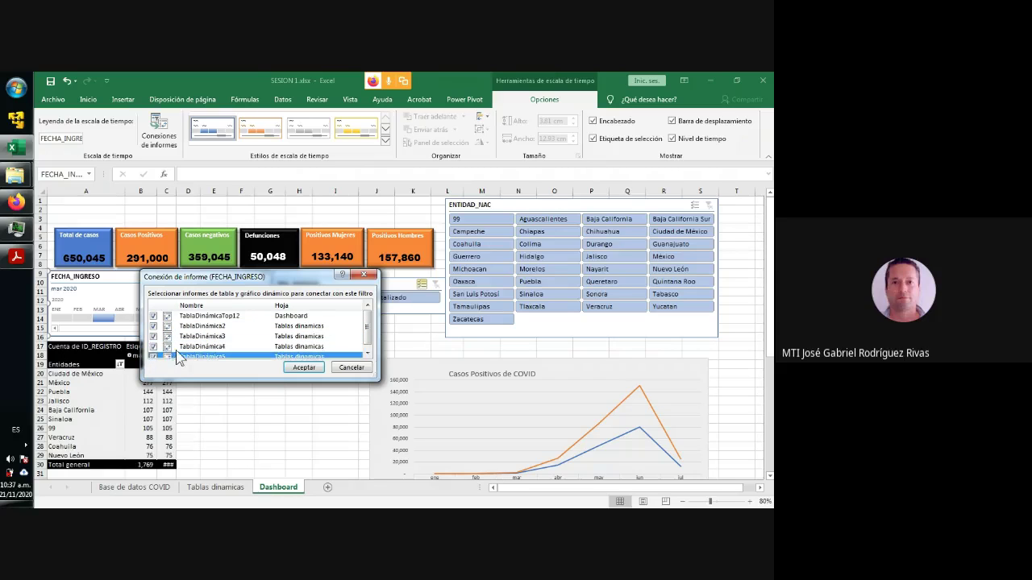
pyautogui.click(303, 368)
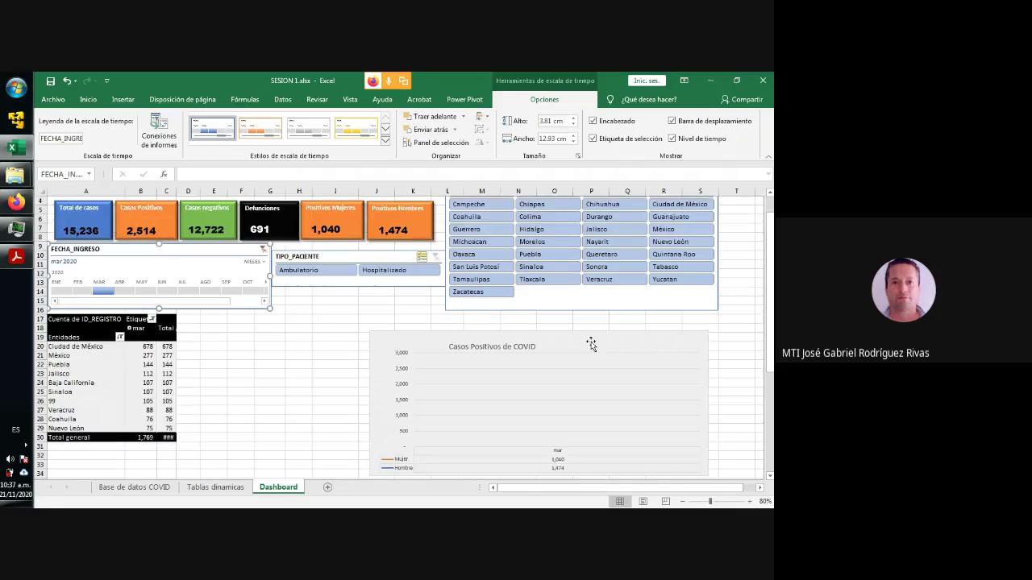
# Widen the FECHA_INGRESO timeline to 13.33 cm and review the Casos Positivos de COVID chart for March.
pyautogui.scroll(-2, 591, 344)
pyautogui.scroll(3, 591, 342)
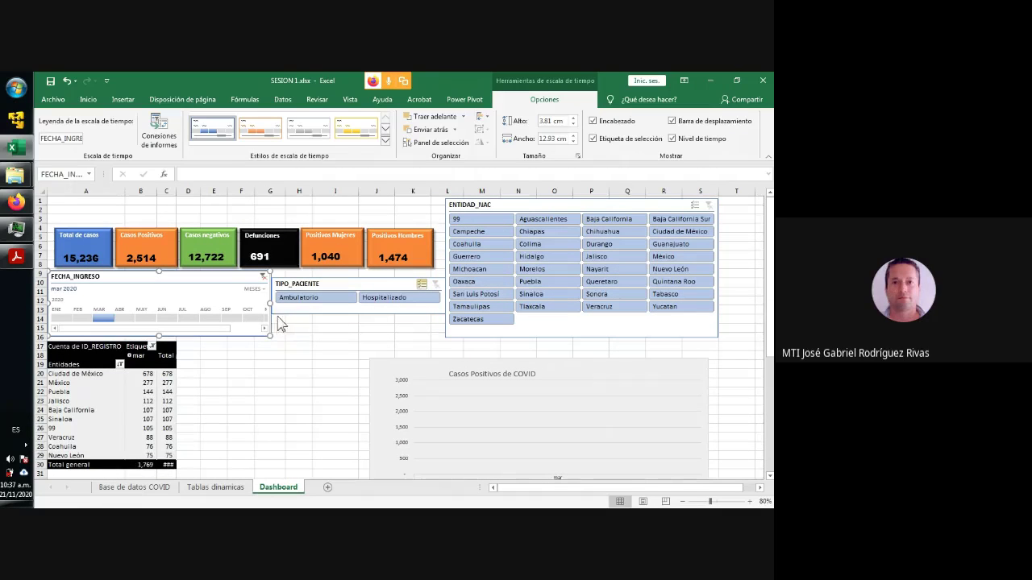
pyautogui.moveTo(270, 305); pyautogui.dragTo(277, 304)
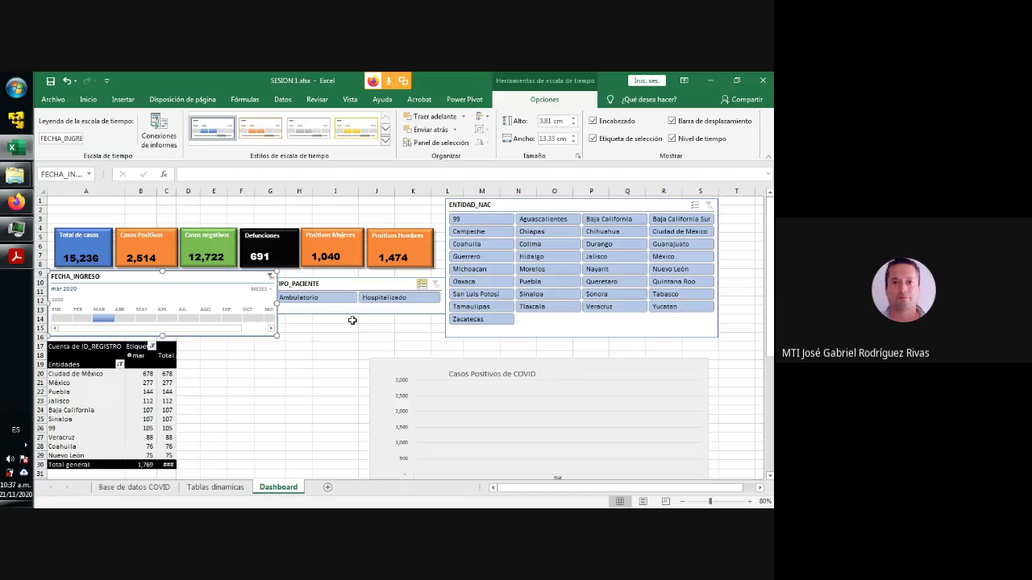
pyautogui.scroll(-2, 352, 320)
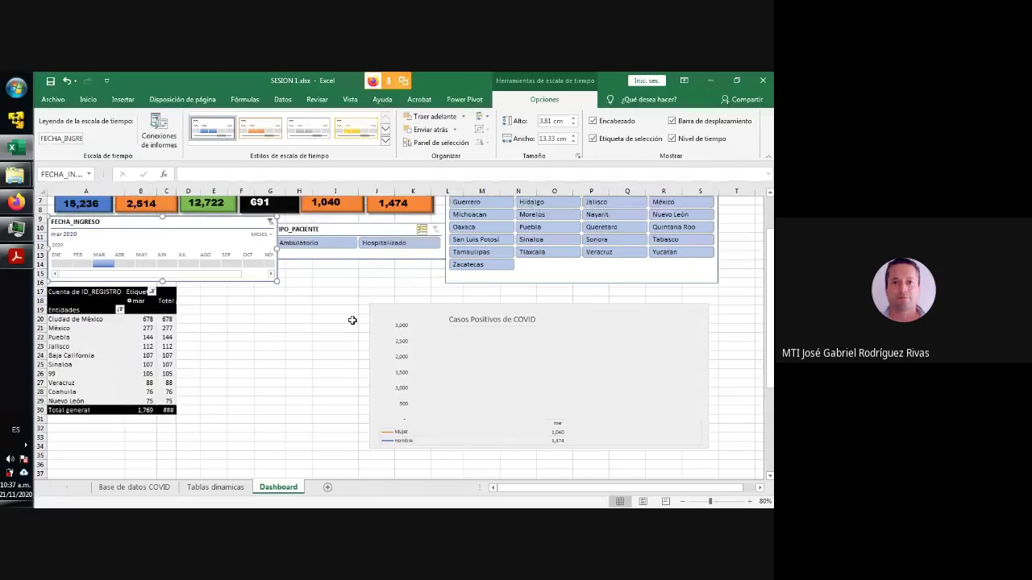
pyautogui.scroll(2, 352, 320)
# Extend the FECHA_INGRESO timeline filter to March–May 2020 and review the chart and indicator cards for that period.
pyautogui.moveTo(115, 317); pyautogui.dragTo(158, 318)
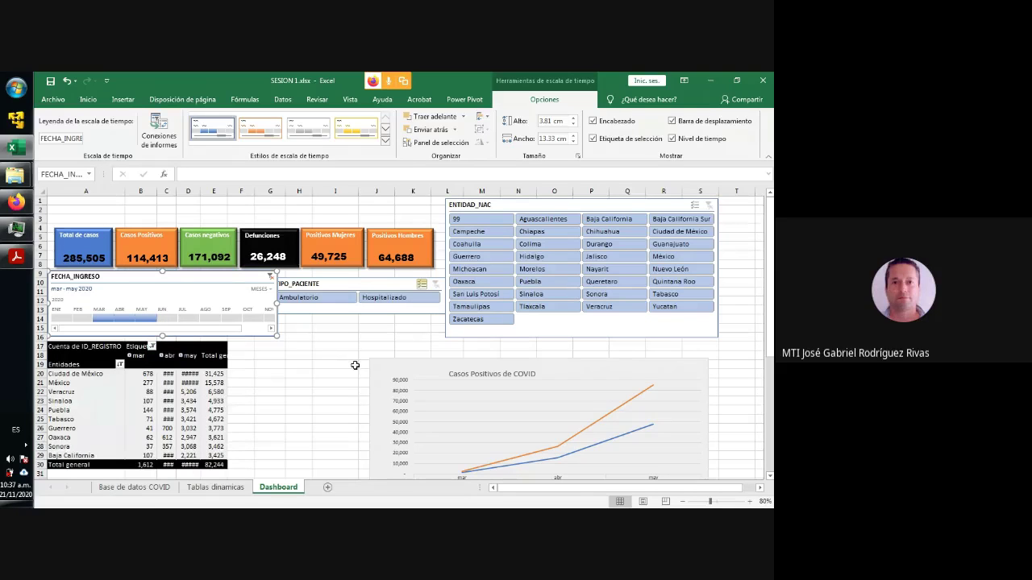
pyautogui.scroll(-2, 355, 365)
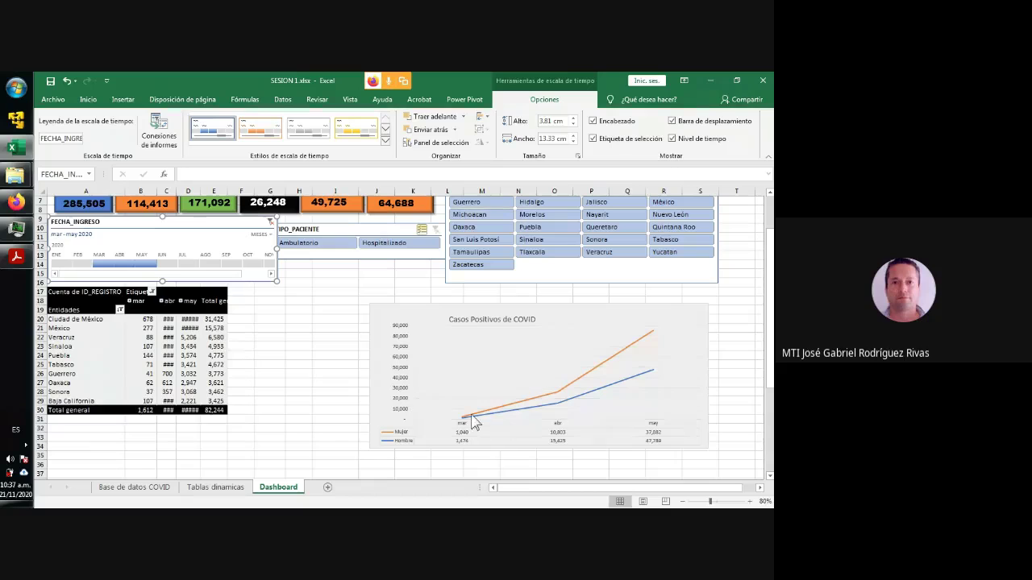
pyautogui.scroll(2, 227, 348)
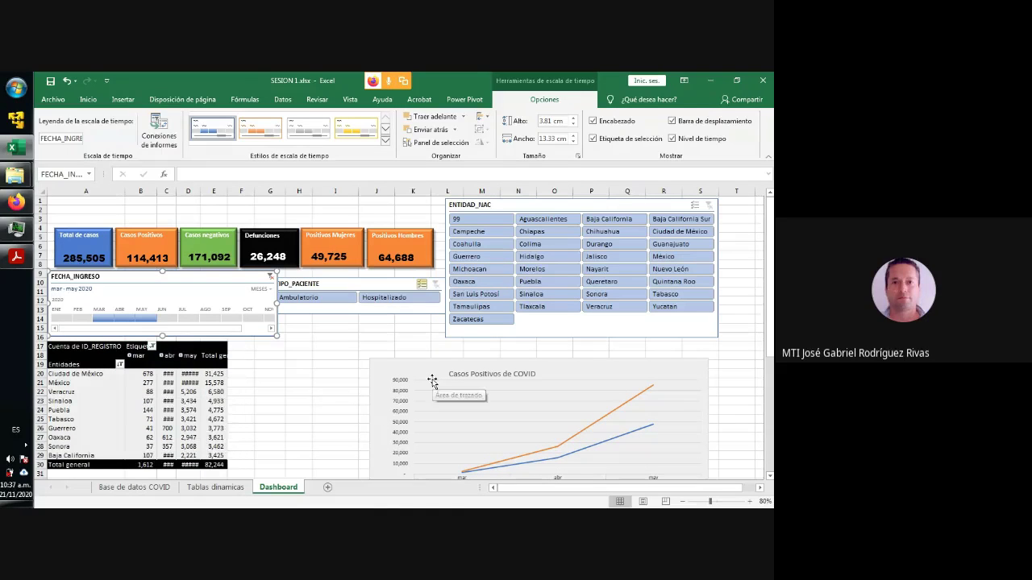
pyautogui.click(480, 379)
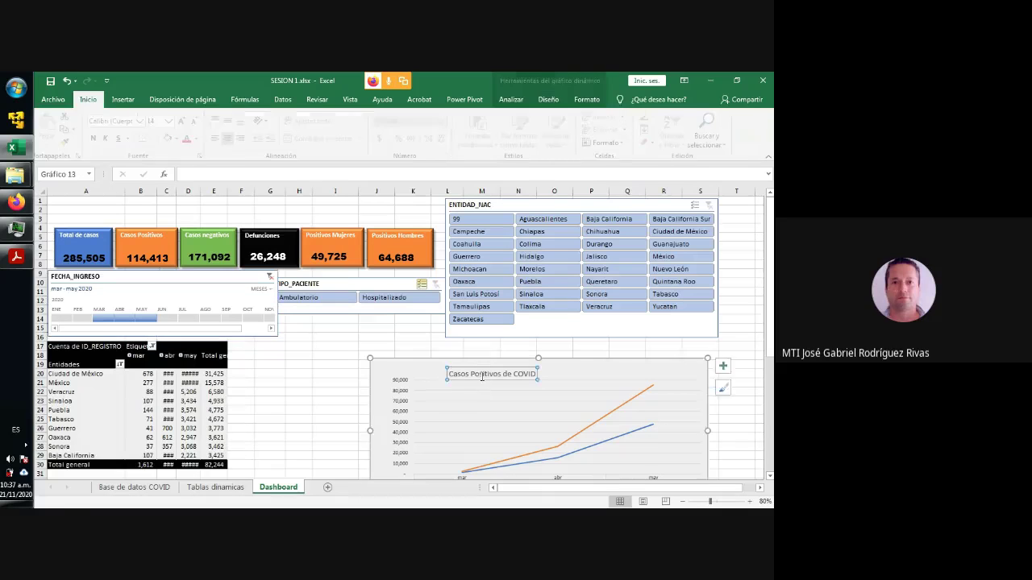
pyautogui.scroll(-3, 480, 379)
pyautogui.scroll(3, 481, 379)
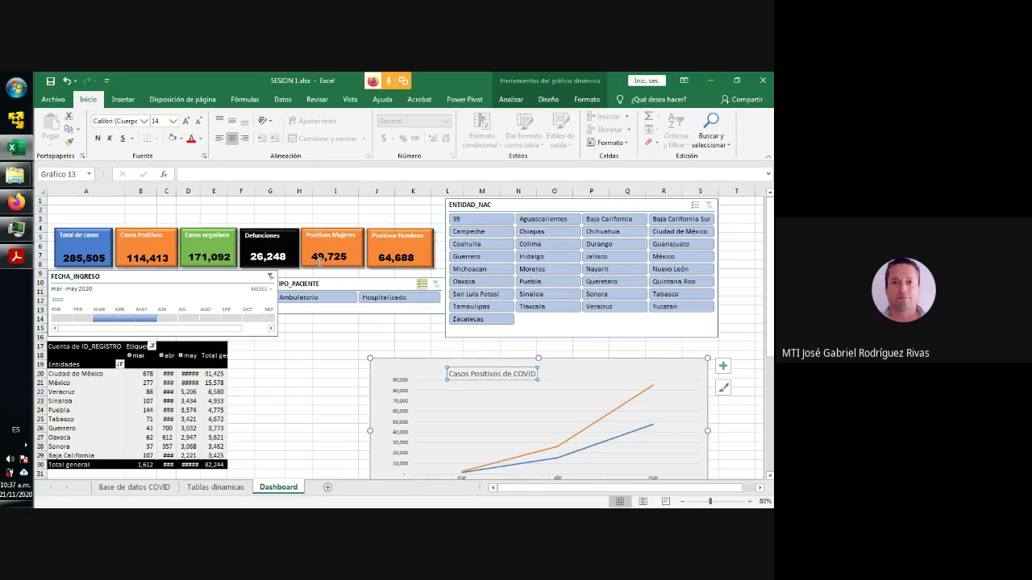
# Widen columns C and B slightly so the monthly counts in the dashboard pivot table fit.
pyautogui.click(265, 404)
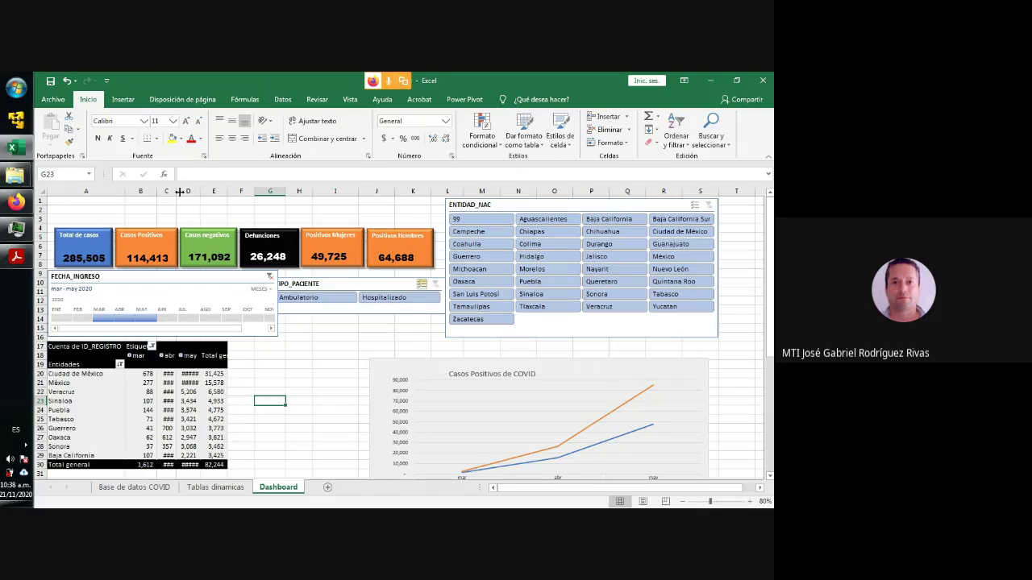
pyautogui.moveTo(179, 191); pyautogui.dragTo(183, 193)
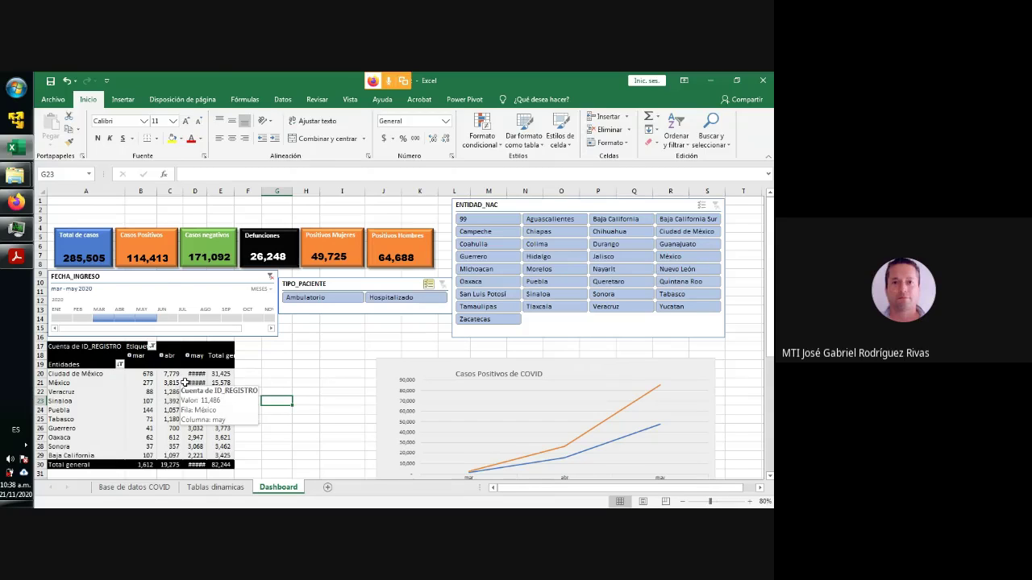
pyautogui.click(139, 191)
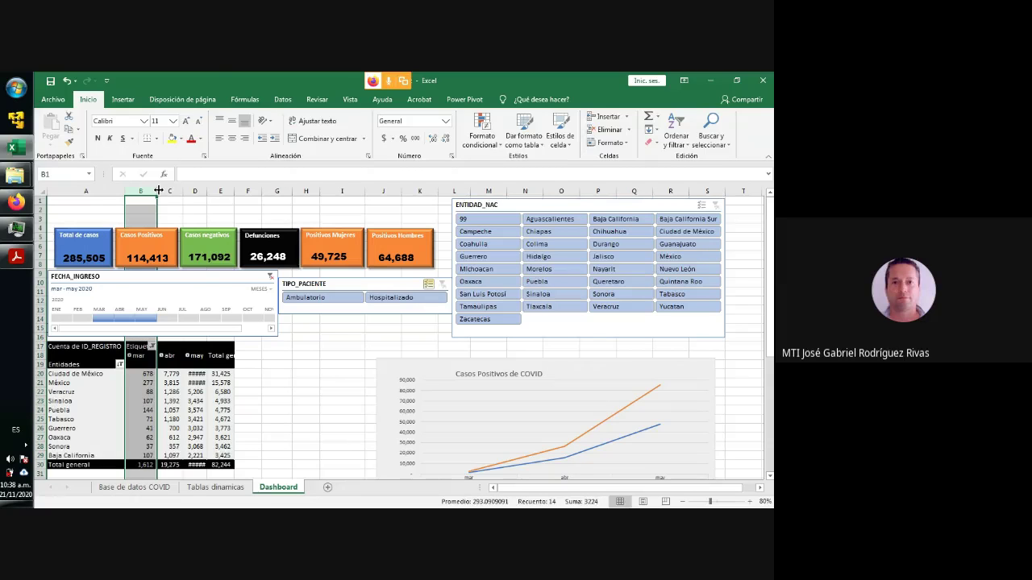
pyautogui.moveTo(157, 191); pyautogui.dragTo(162, 191)
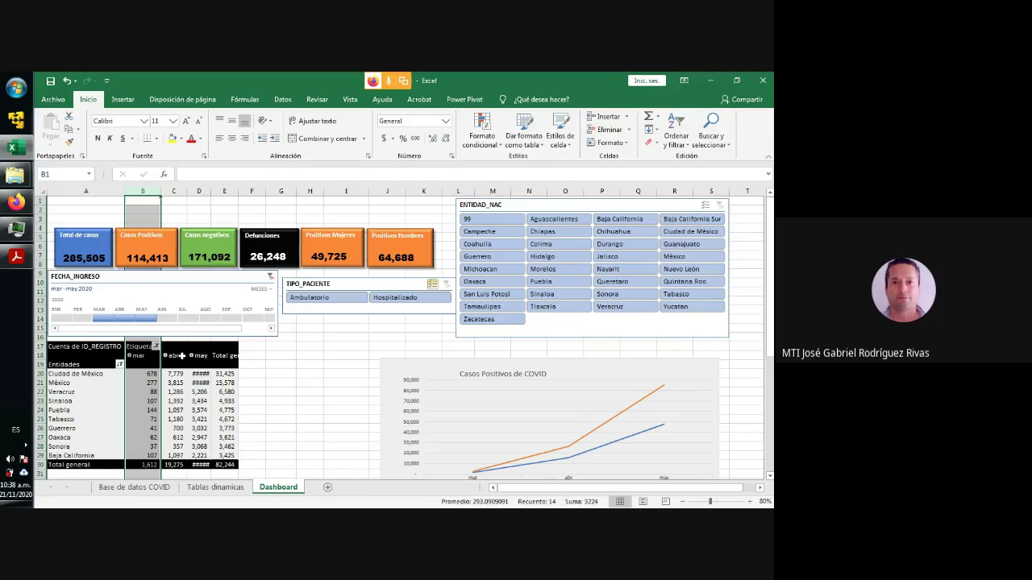
# Extend the FECHA_INGRESO timeline filter to January–June 2020.
pyautogui.moveTo(92, 318); pyautogui.dragTo(48, 318)
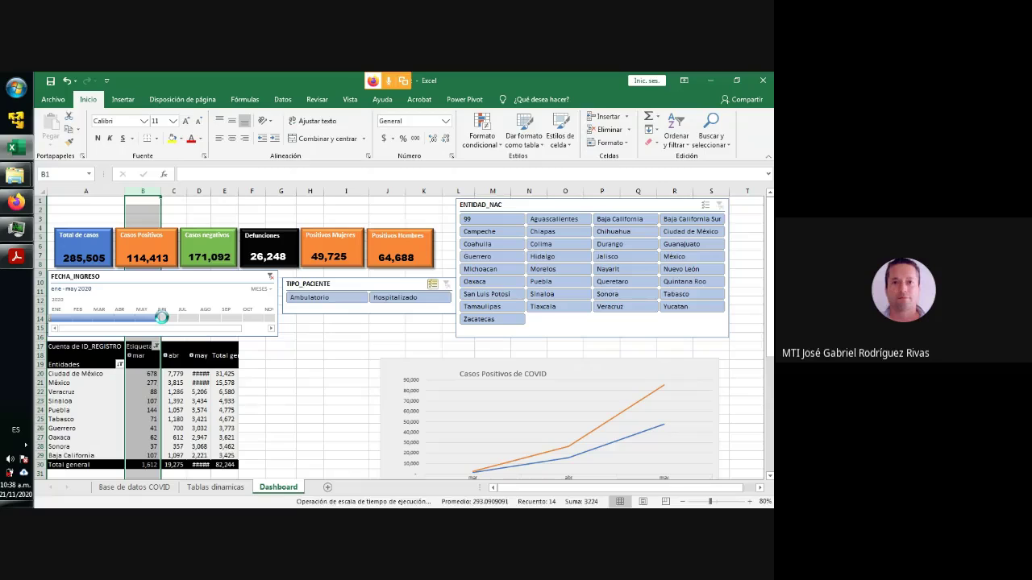
pyautogui.moveTo(162, 318); pyautogui.dragTo(177, 320)
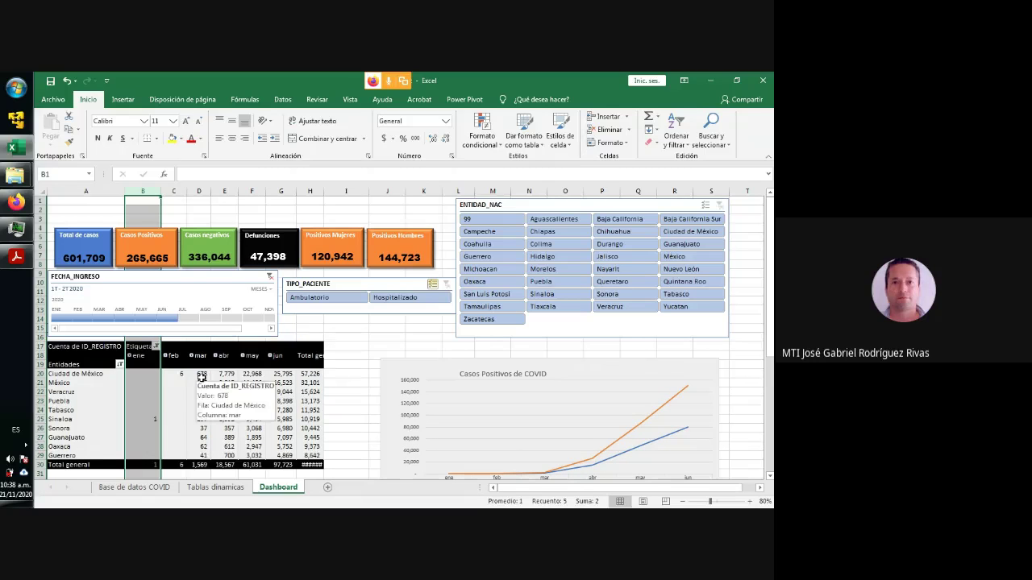
pyautogui.click(355, 383)
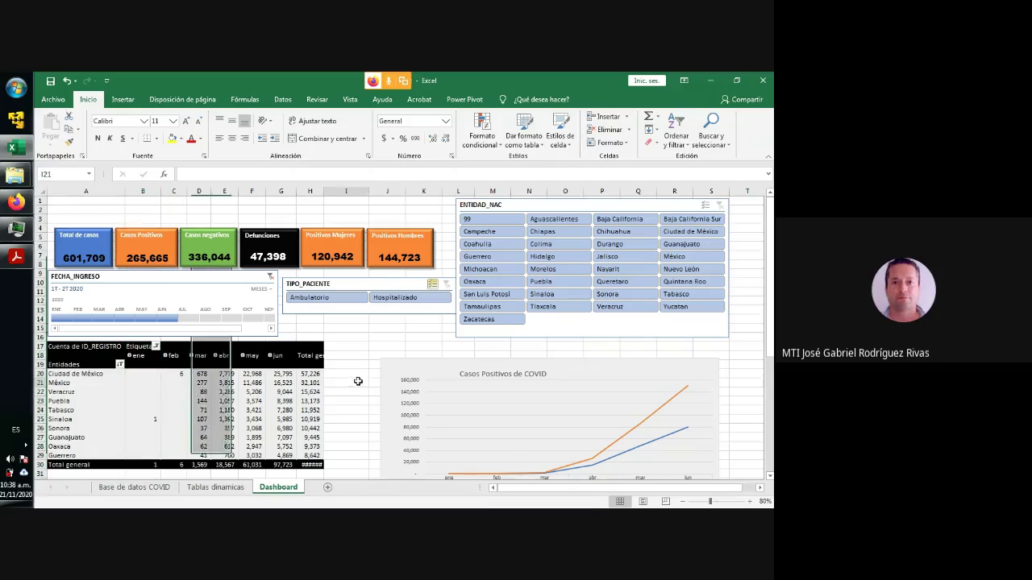
# Set the width of columns B to G to 10 and widen column H to fit the Total general column.
pyautogui.click(141, 191)
pyautogui.moveTo(150, 191); pyautogui.dragTo(281, 191)
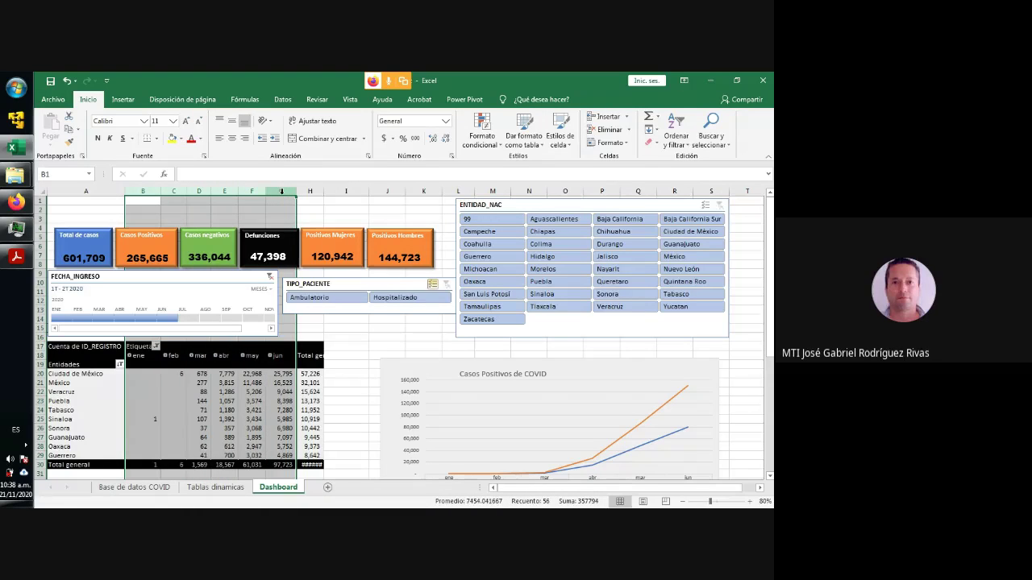
pyautogui.rightClick(281, 192)
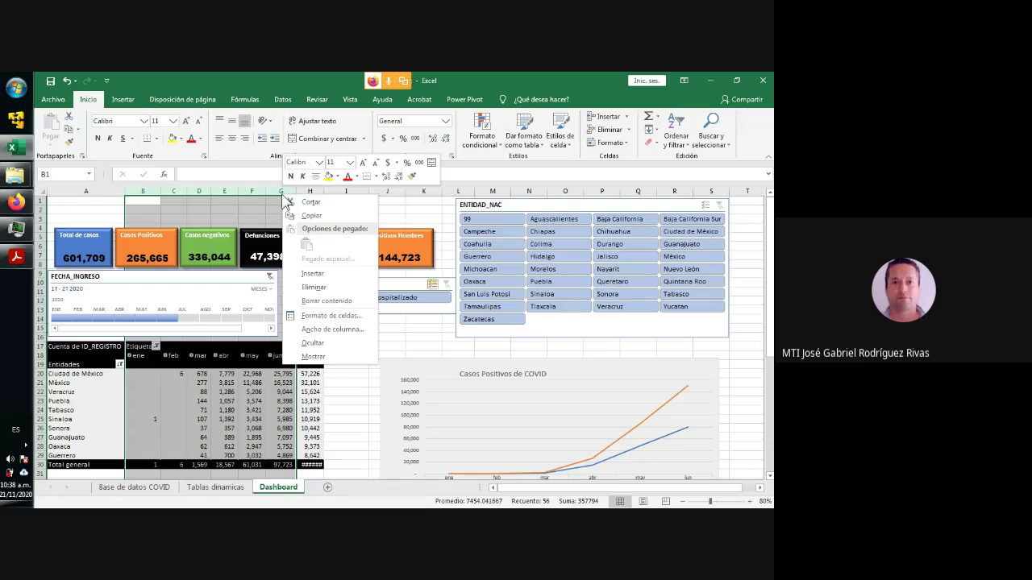
pyautogui.click(330, 323)
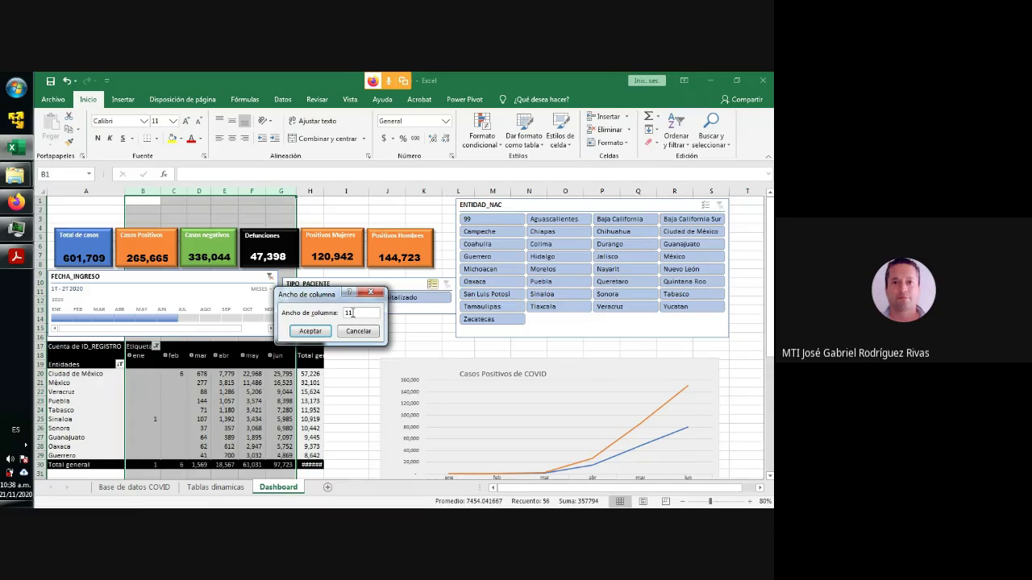
pyautogui.press('Return')
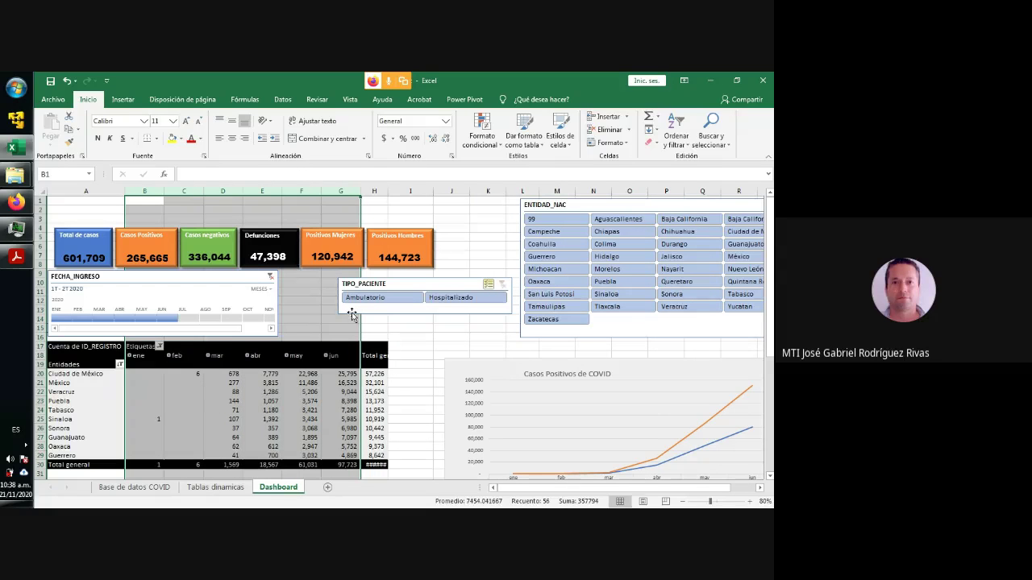
pyautogui.rightClick(191, 192)
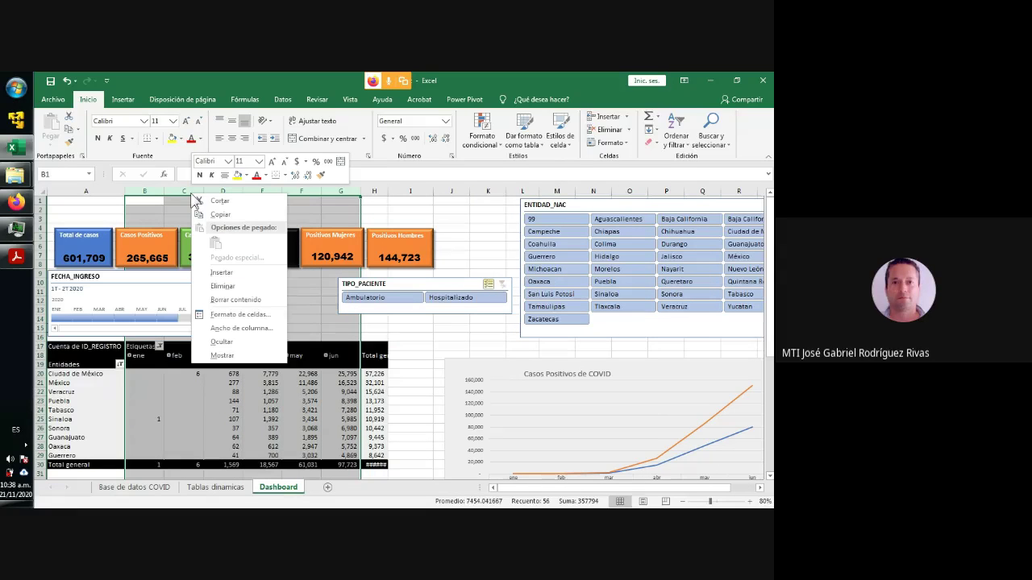
pyautogui.click(242, 328)
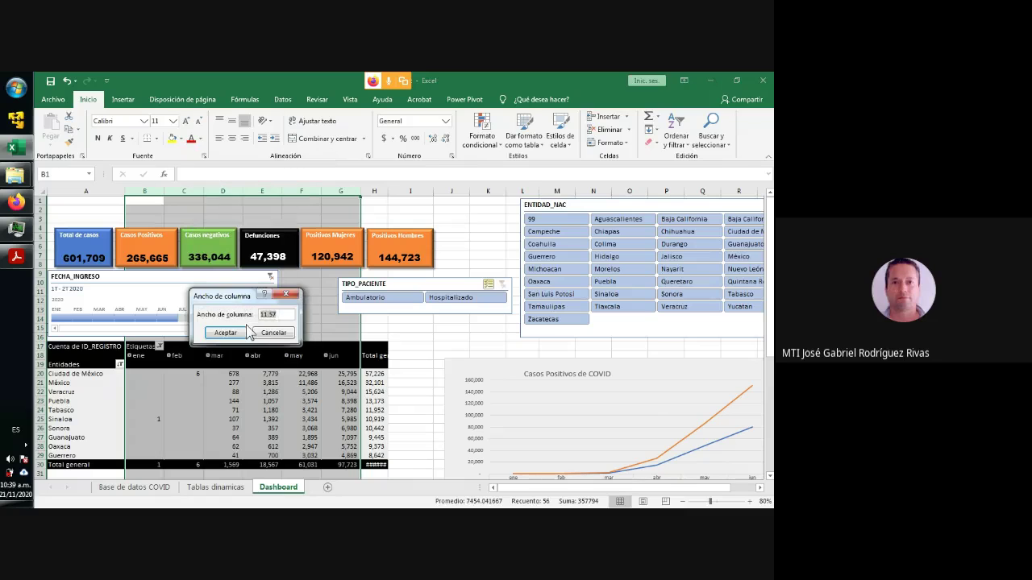
pyautogui.write('10')
pyautogui.press('Return')
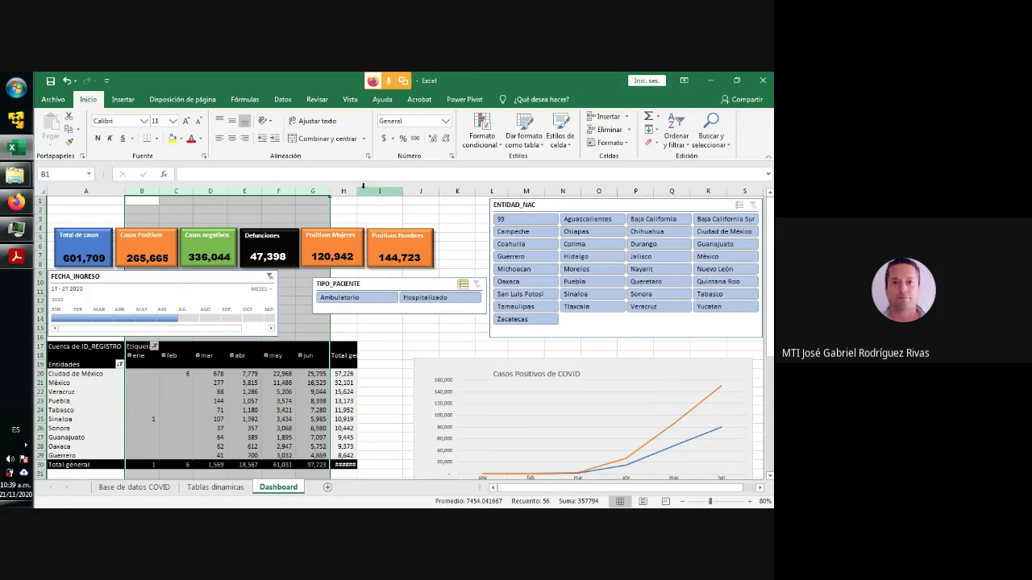
pyautogui.moveTo(357, 193); pyautogui.dragTo(378, 194)
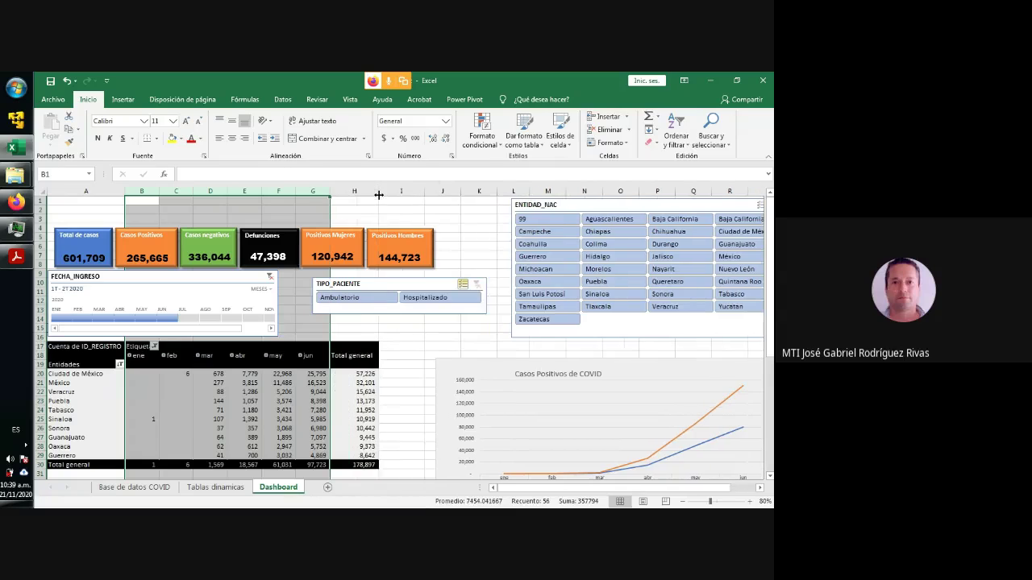
pyautogui.click(395, 380)
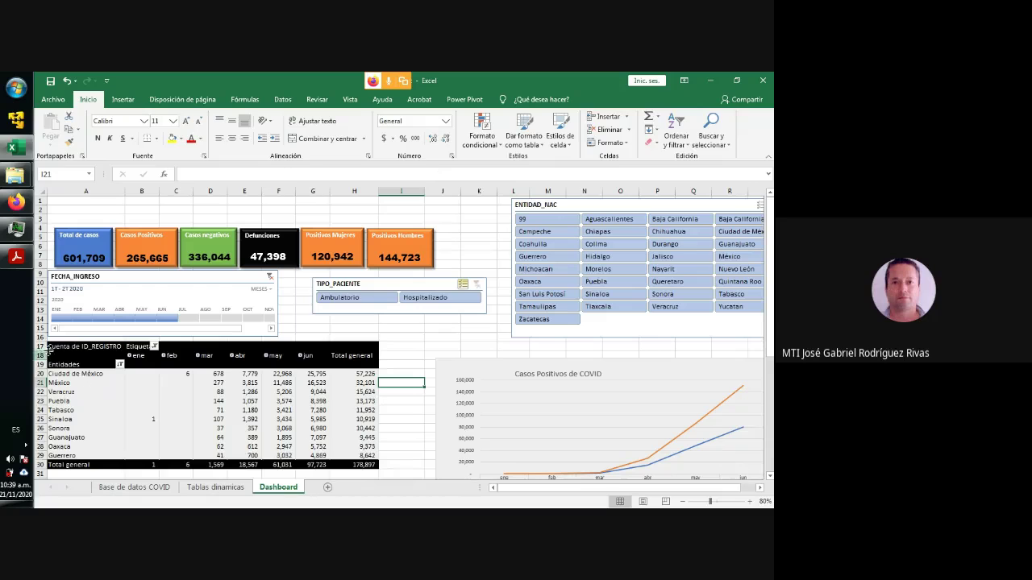
# Make sure Autoajustar anchos de columnas al actualizar is off in the dashboard pivot table's options, and narrow column H slightly.
pyautogui.moveTo(66, 347); pyautogui.dragTo(342, 448)
pyautogui.rightClick(342, 448)
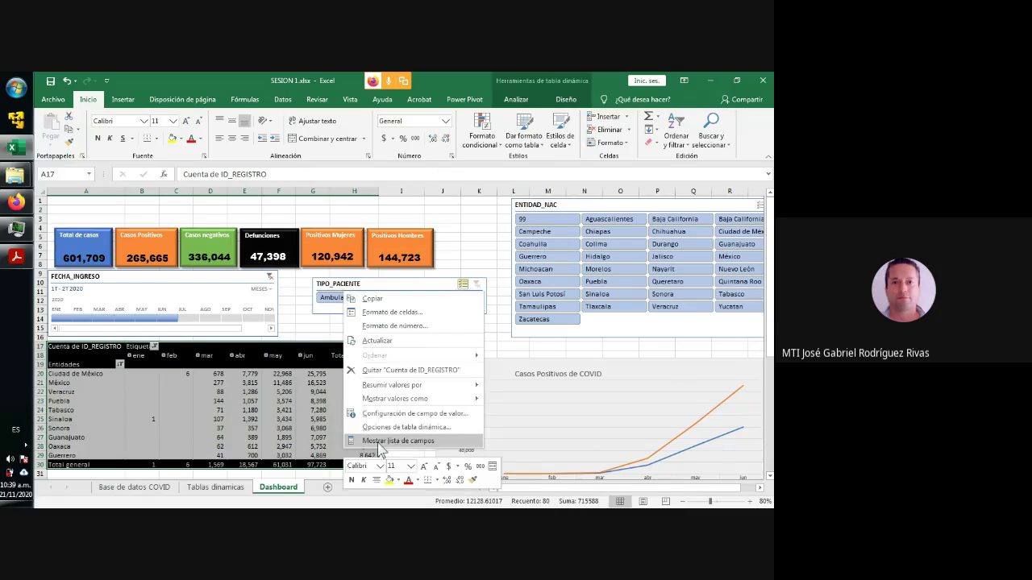
pyautogui.click(393, 424)
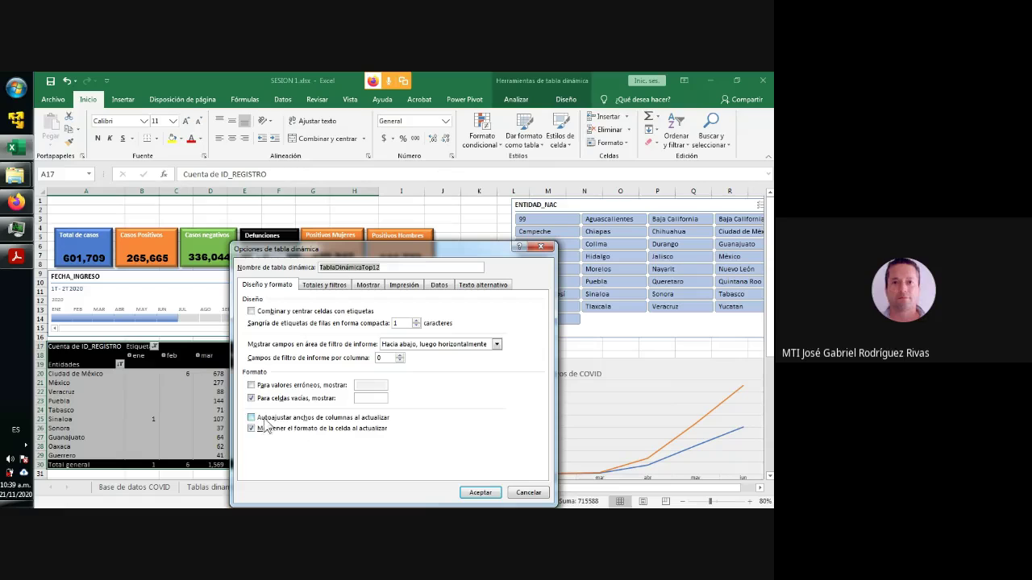
pyautogui.click(251, 417)
pyautogui.click(479, 493)
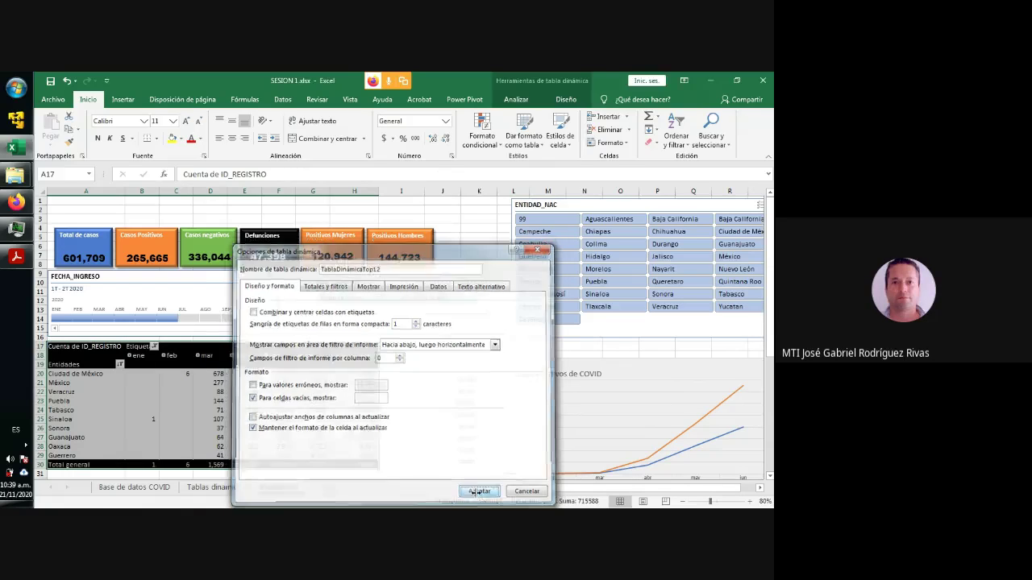
pyautogui.click(400, 380)
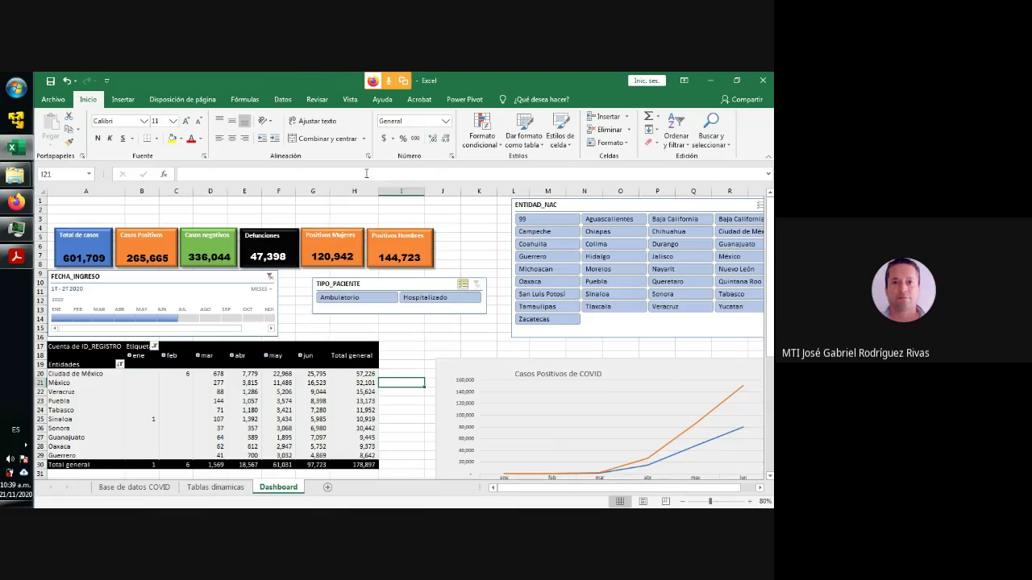
pyautogui.moveTo(378, 190); pyautogui.dragTo(369, 190)
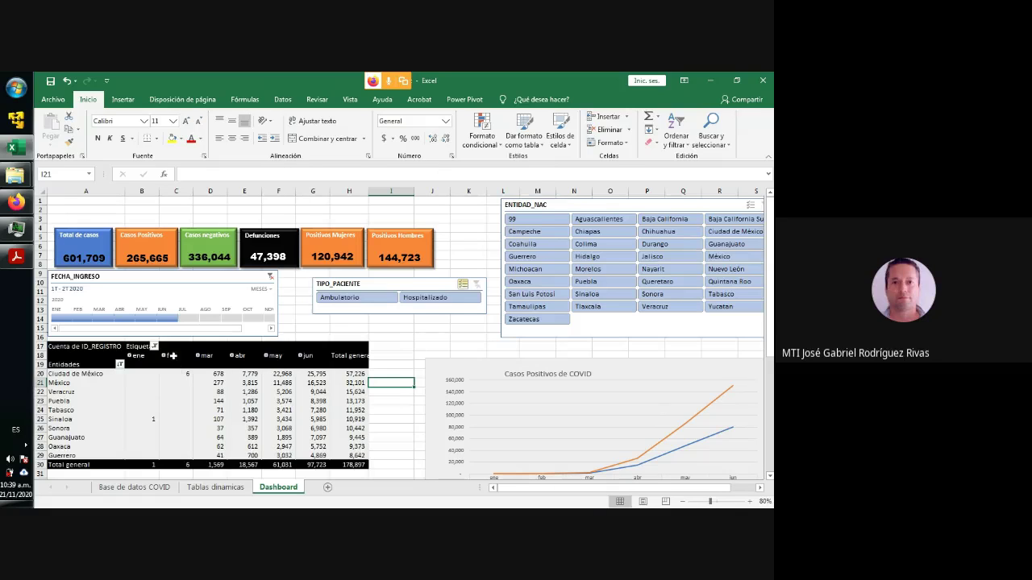
# Filter the FECHA_INGRESO timeline to April–June 2020, restore January–June, and switch its time level to TRIMESTRES.
pyautogui.moveTo(50, 317); pyautogui.dragTo(113, 319)
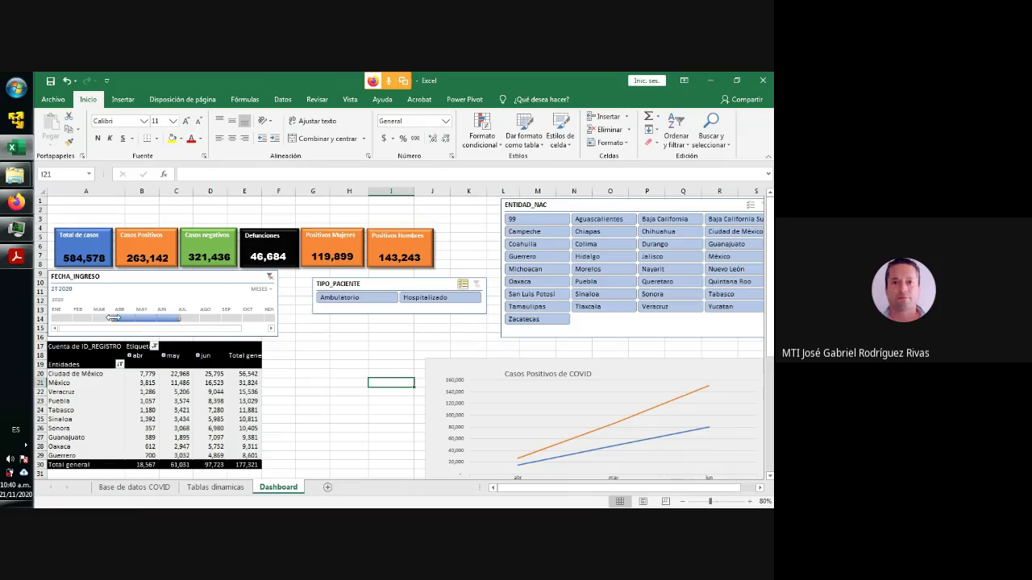
pyautogui.moveTo(113, 319); pyautogui.dragTo(54, 318)
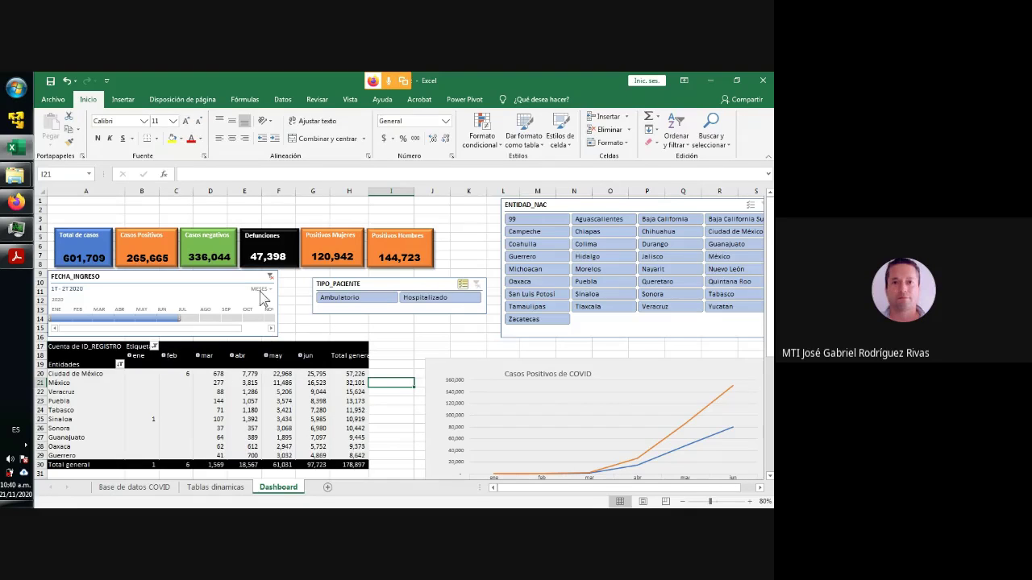
pyautogui.click(178, 281)
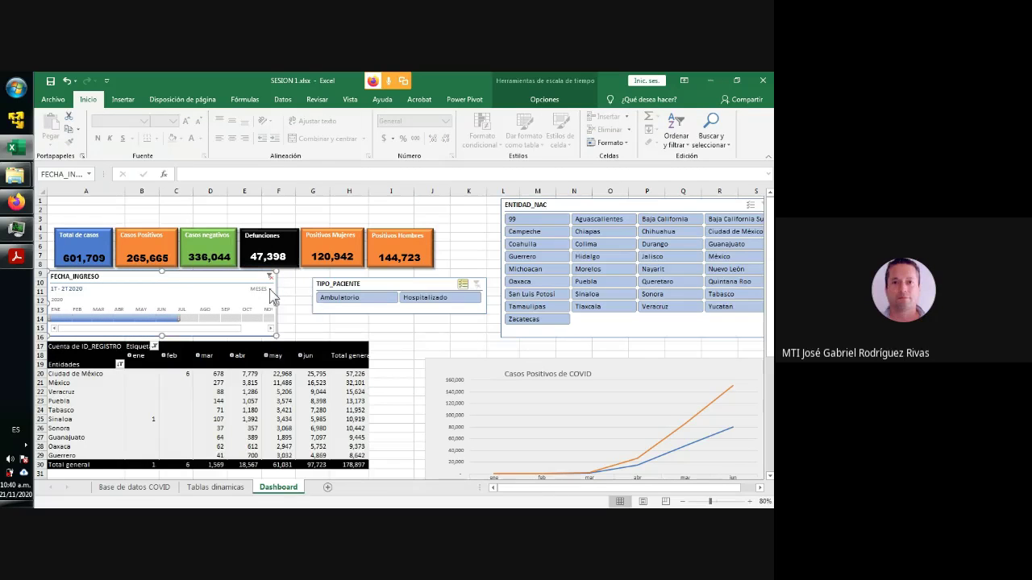
pyautogui.click(264, 290)
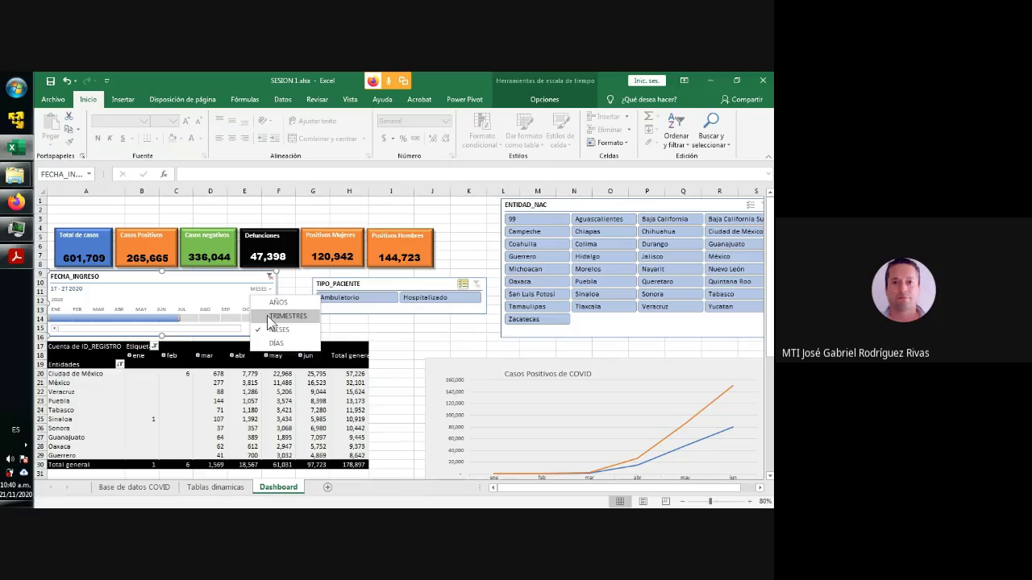
pyautogui.click(282, 316)
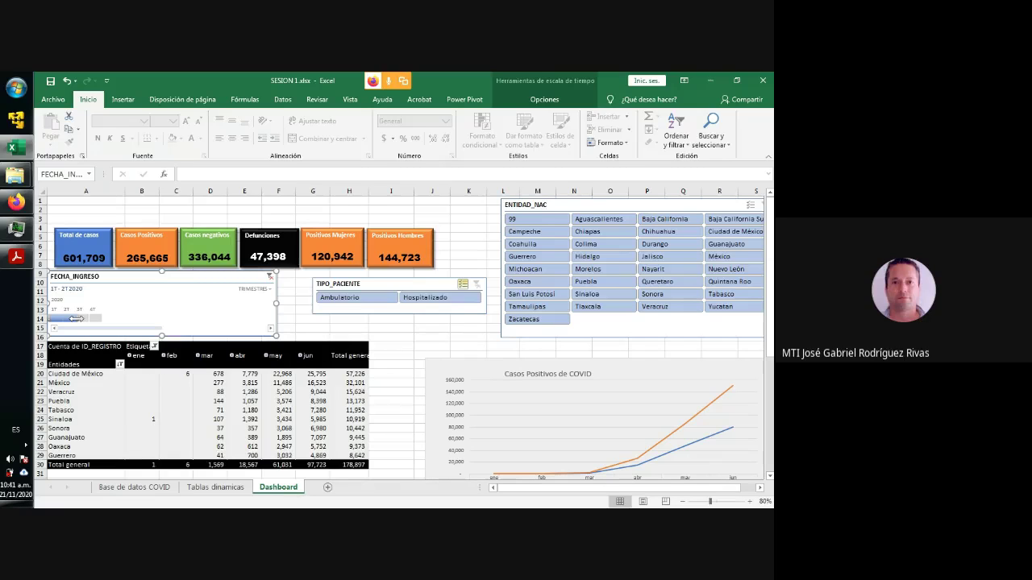
# Filter the quarterly timeline to 1T 2020, extend it to 1T–2T, and leave only 2T 2020 selected.
pyautogui.moveTo(76, 319); pyautogui.dragTo(65, 319)
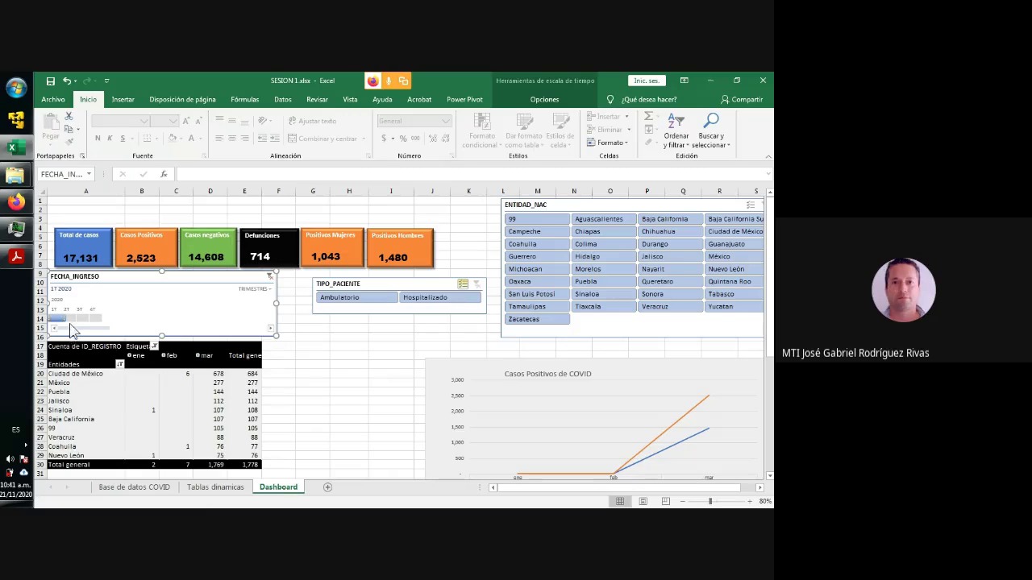
pyautogui.moveTo(65, 319); pyautogui.dragTo(77, 318)
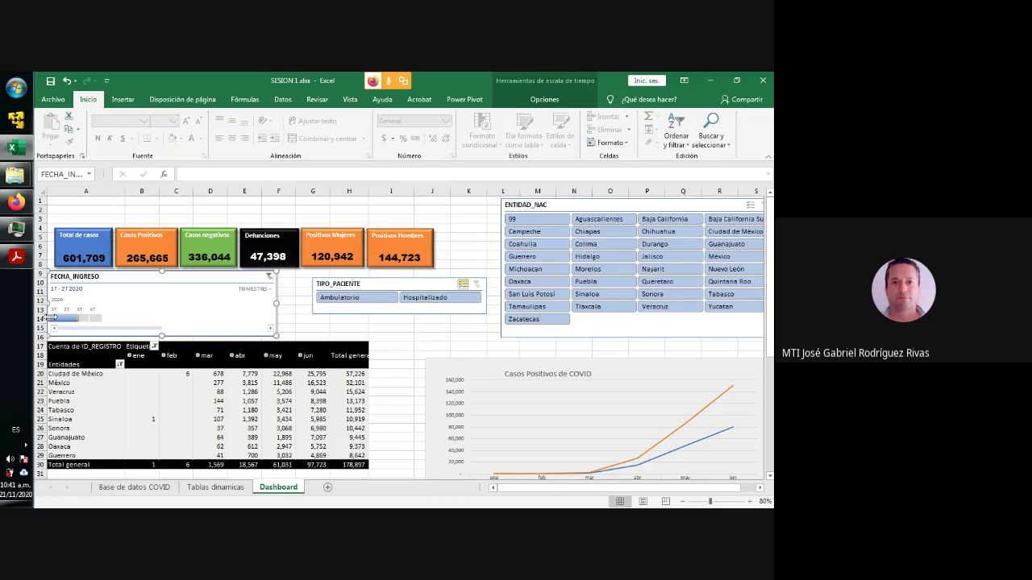
pyautogui.click(59, 318)
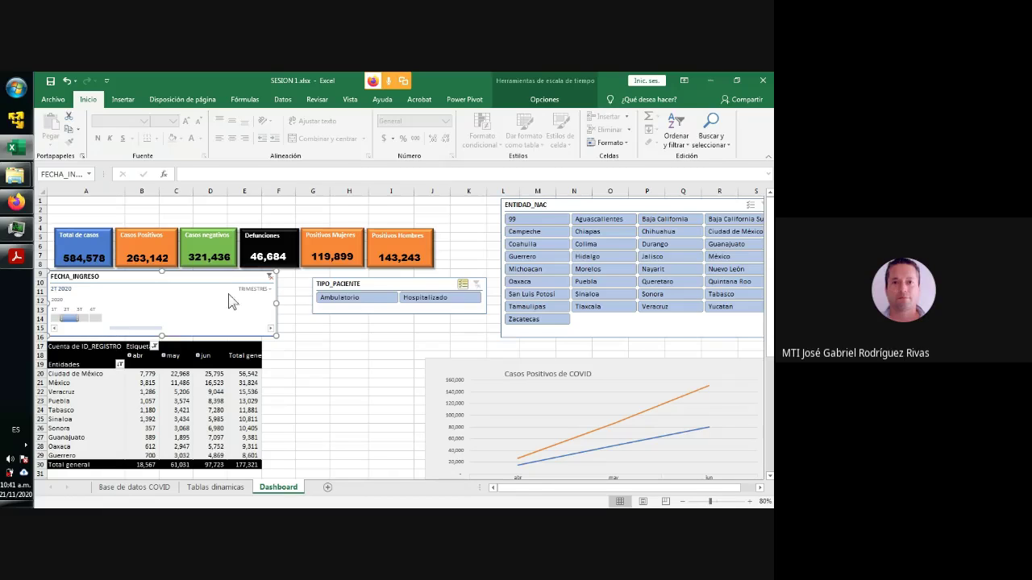
# Switch the FECHA_INGRESO timeline's time level to DÍAS and widen the timeline to reach column J.
pyautogui.click(269, 291)
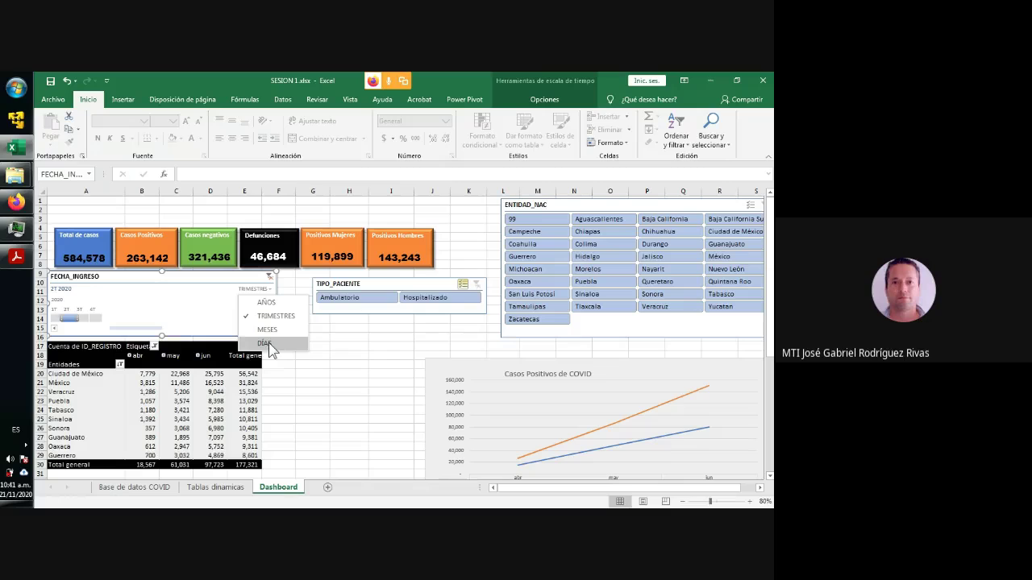
pyautogui.click(269, 343)
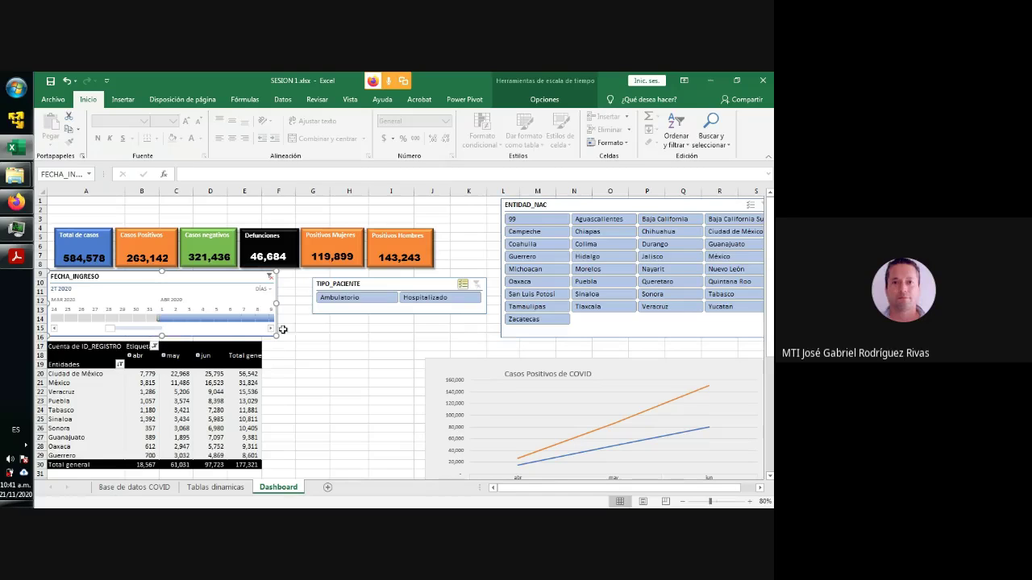
pyautogui.moveTo(279, 302); pyautogui.dragTo(451, 303)
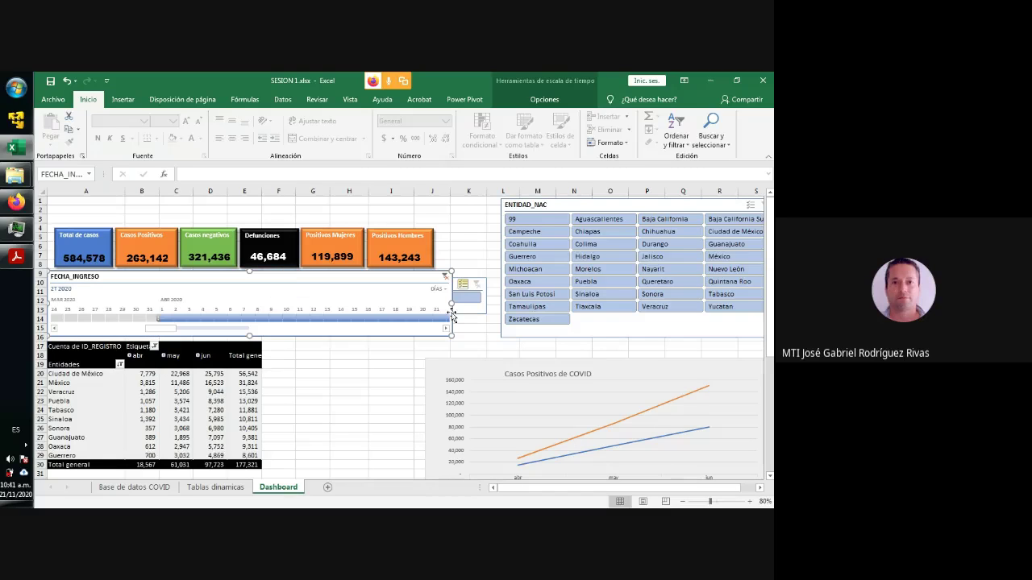
# Filter the daily timeline to 20 April–30 June 2020 and move its start date to 1 May.
pyautogui.moveTo(158, 336); pyautogui.dragTo(402, 313)
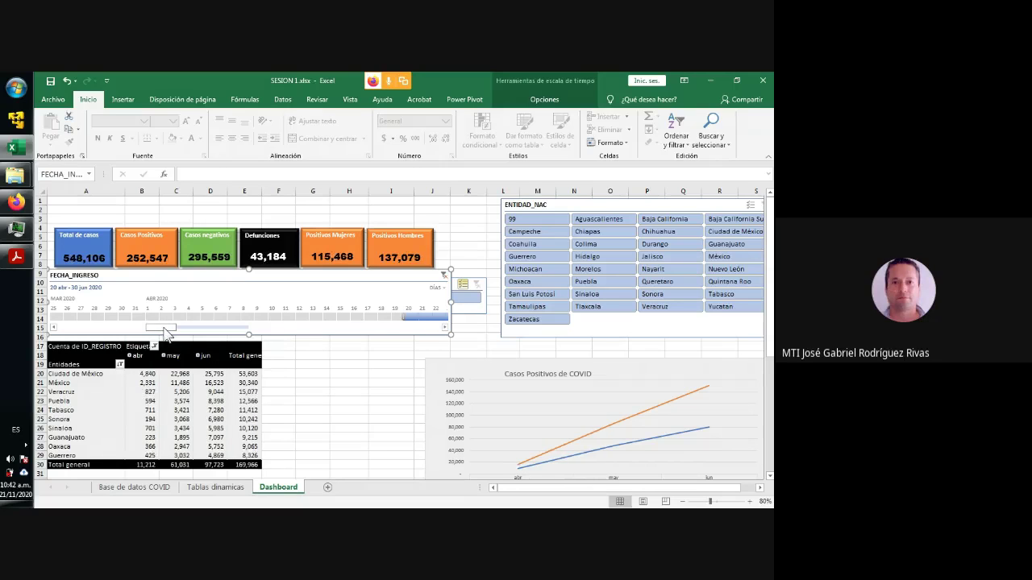
pyautogui.moveTo(165, 332); pyautogui.dragTo(176, 334)
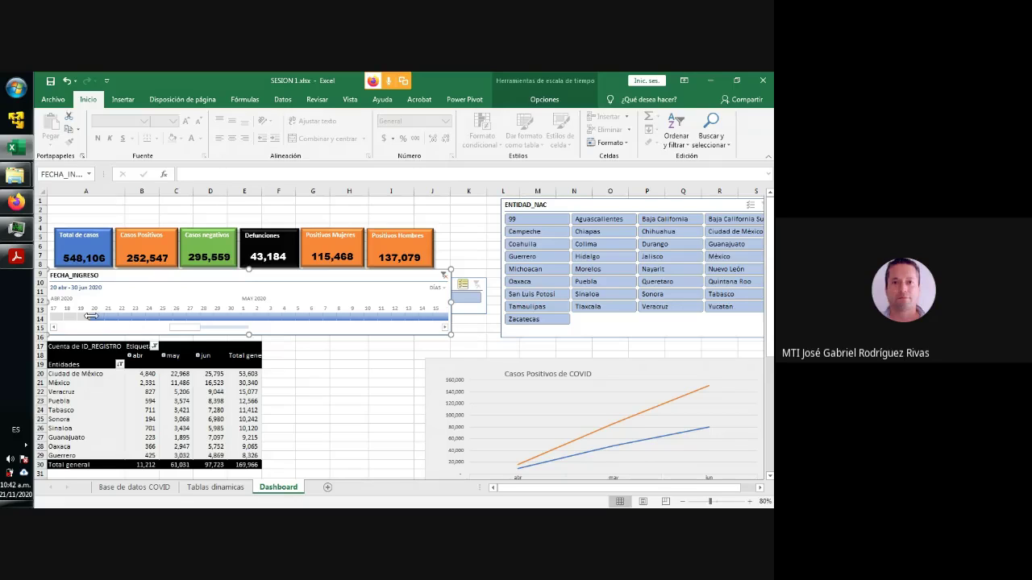
pyautogui.moveTo(91, 316); pyautogui.dragTo(247, 320)
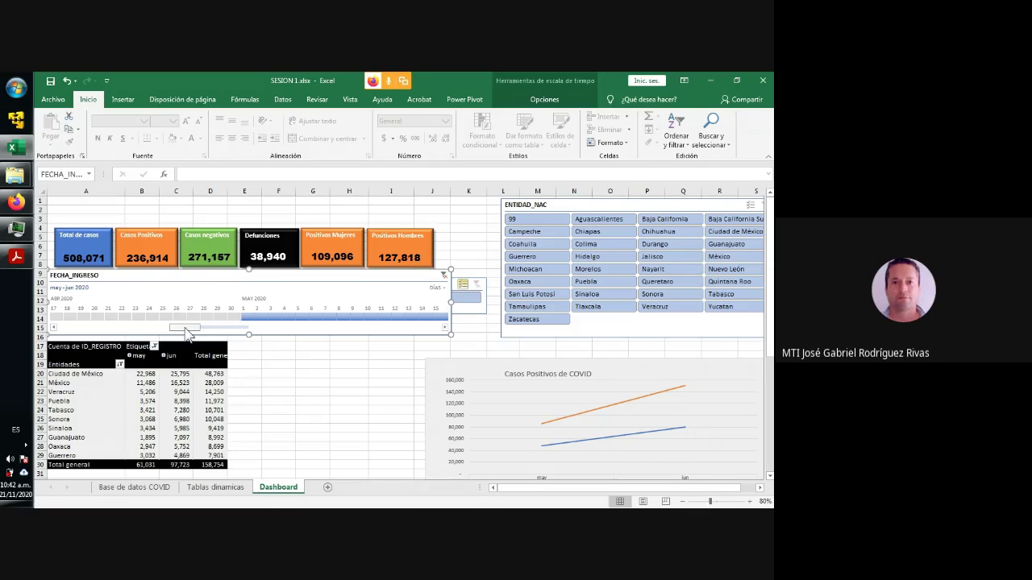
# Shorten the FECHA_INGRESO daily timeline's end date to 17 June, 3 June and finally 22 May 2020.
pyautogui.scroll(-3, 187, 330)
pyautogui.moveTo(189, 330); pyautogui.dragTo(106, 323)
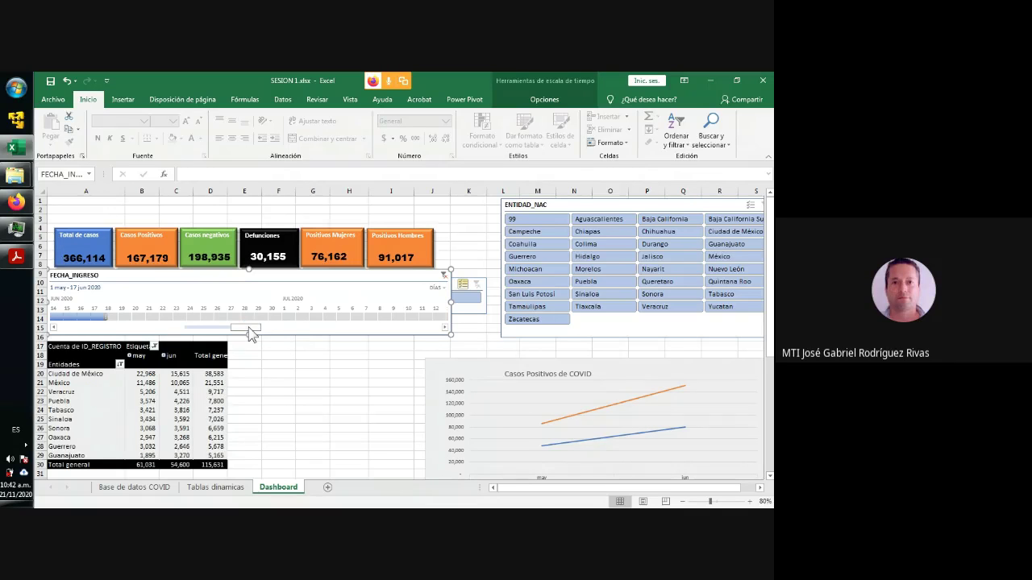
pyautogui.moveTo(247, 332); pyautogui.dragTo(214, 332)
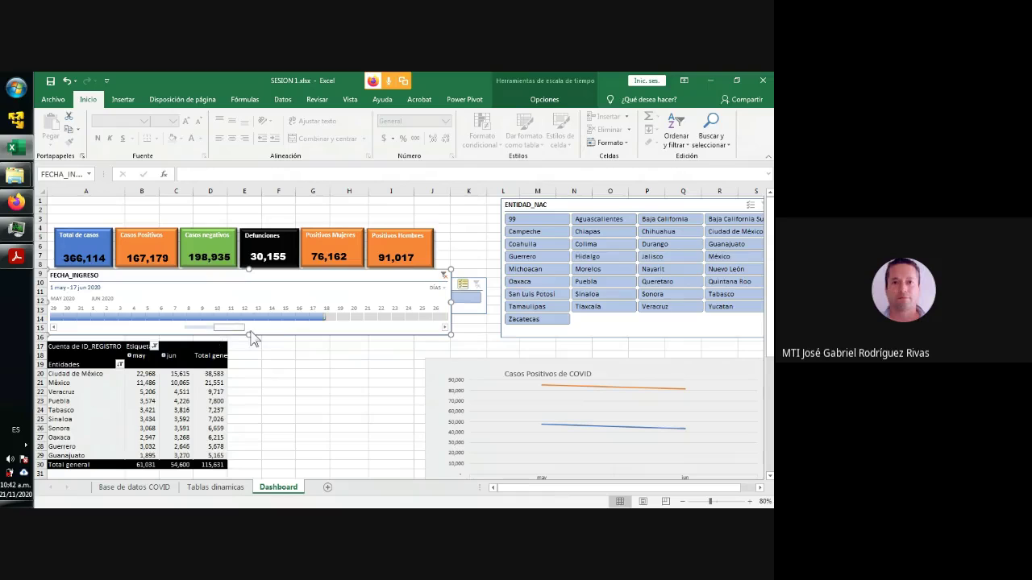
pyautogui.moveTo(317, 319); pyautogui.dragTo(137, 318)
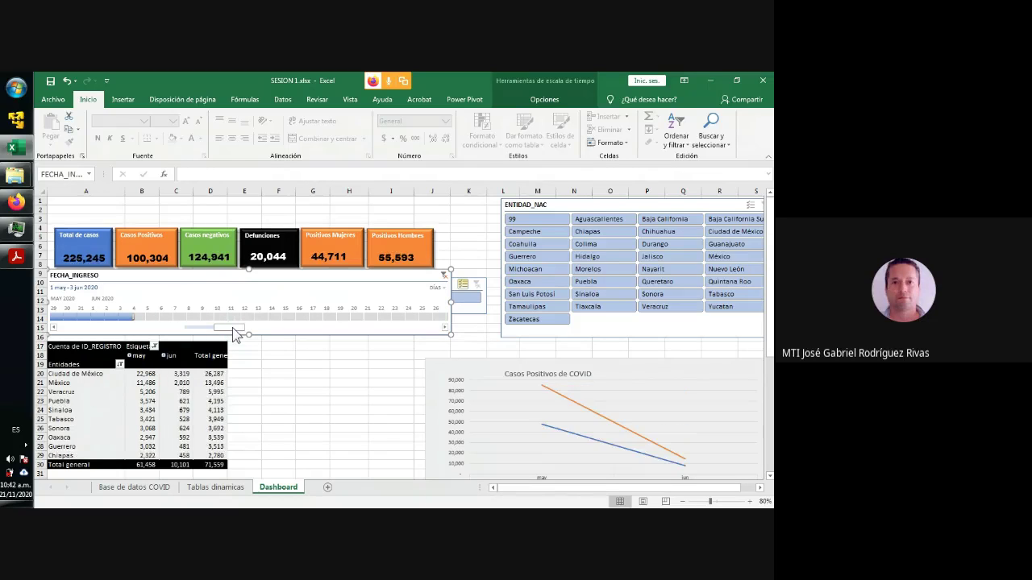
pyautogui.moveTo(232, 327); pyautogui.dragTo(197, 331)
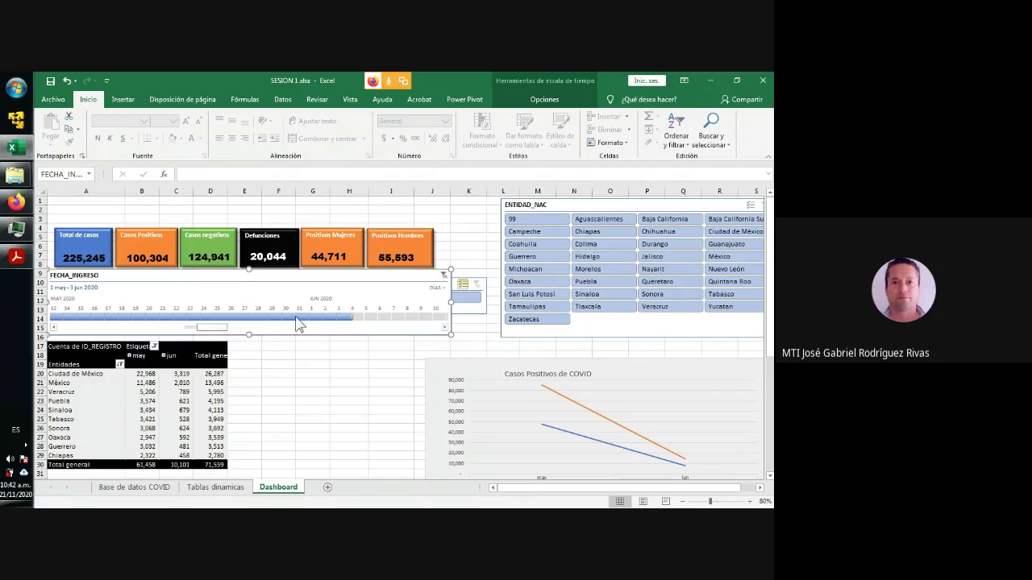
pyautogui.moveTo(350, 321); pyautogui.dragTo(190, 316)
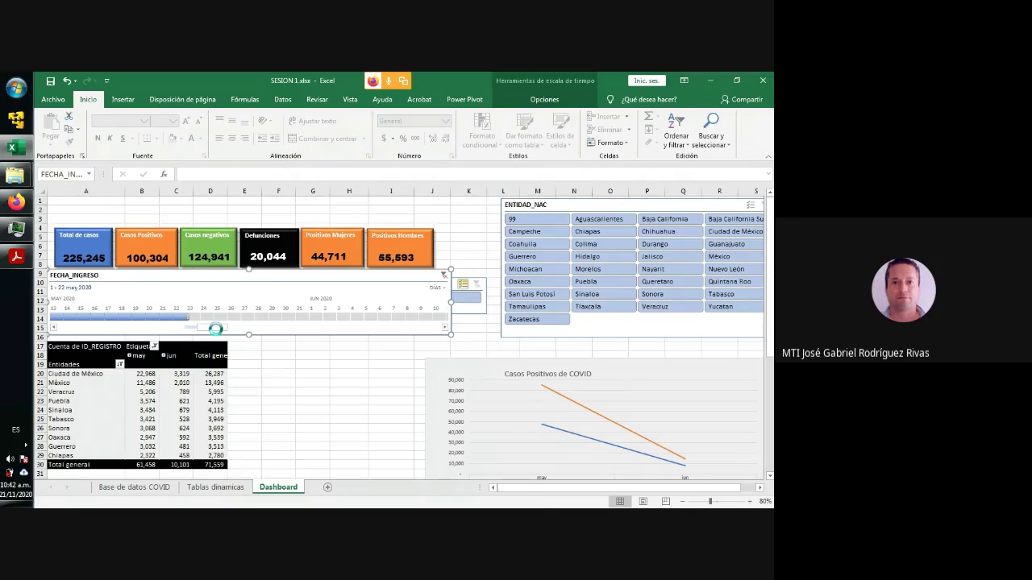
# Move the daily timeline's start date to 15 May and extend its end date to 2 June 2020.
pyautogui.moveTo(214, 329); pyautogui.dragTo(185, 336)
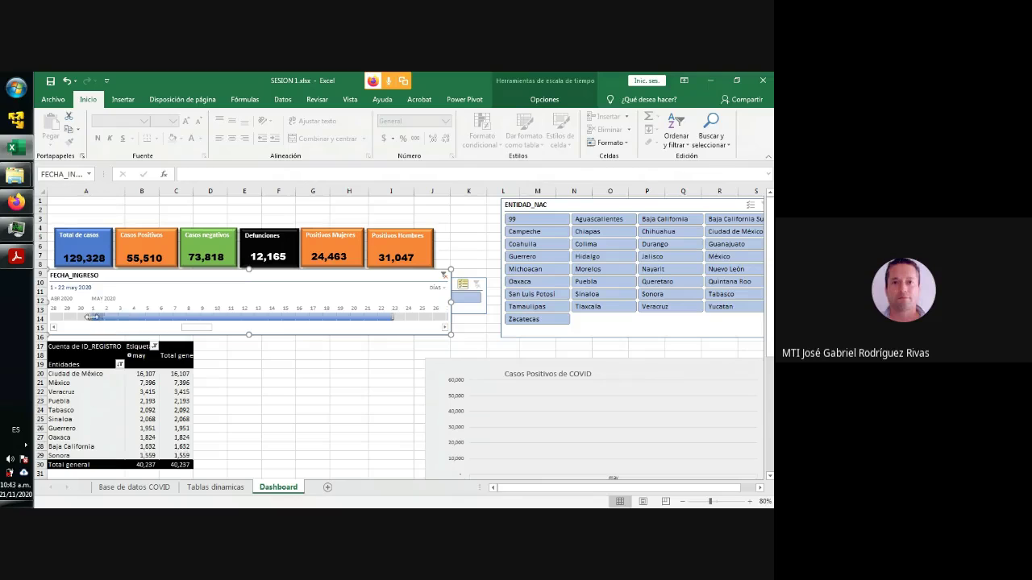
pyautogui.moveTo(91, 317); pyautogui.dragTo(280, 318)
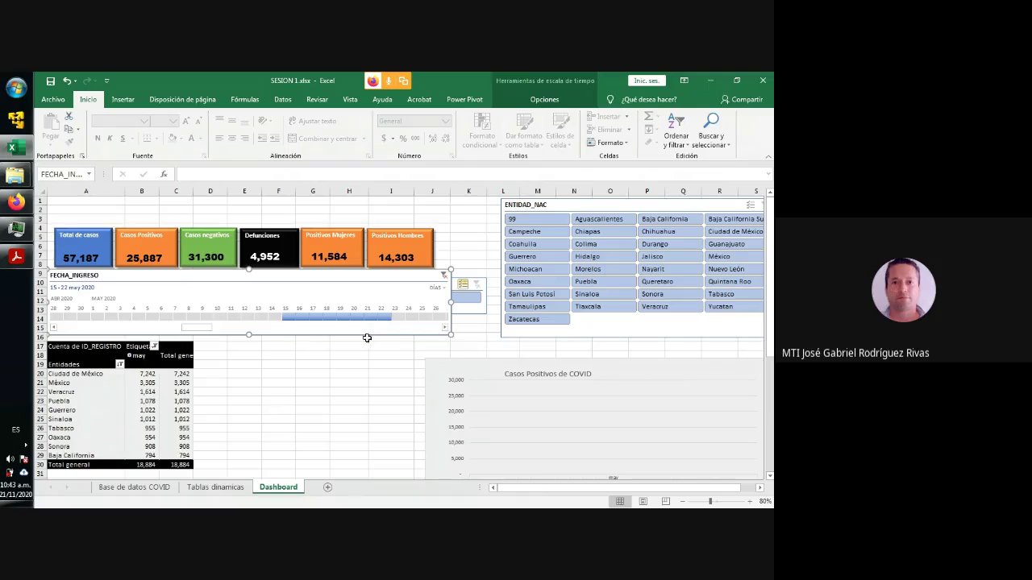
pyautogui.click(445, 329)
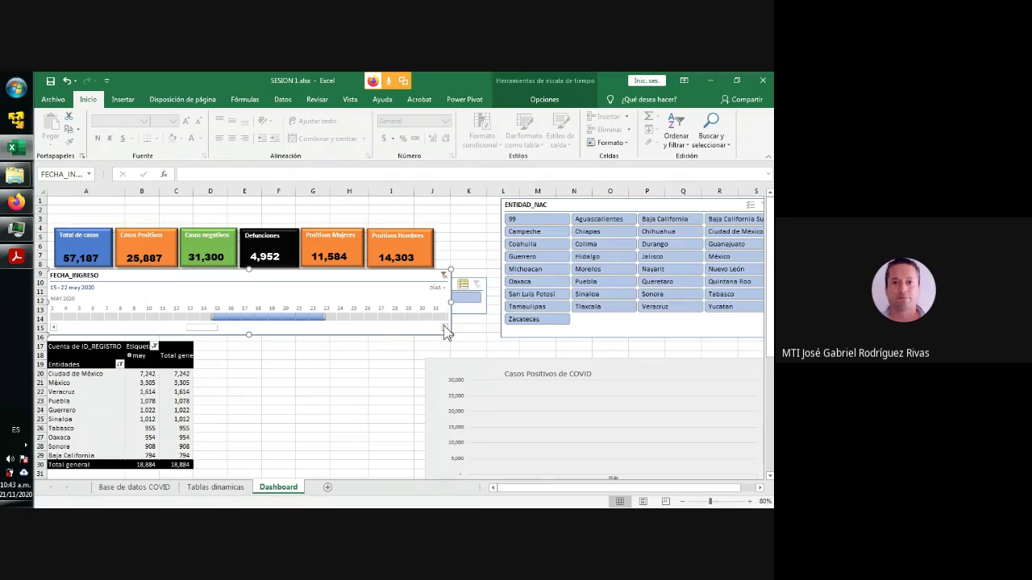
pyautogui.click(445, 331)
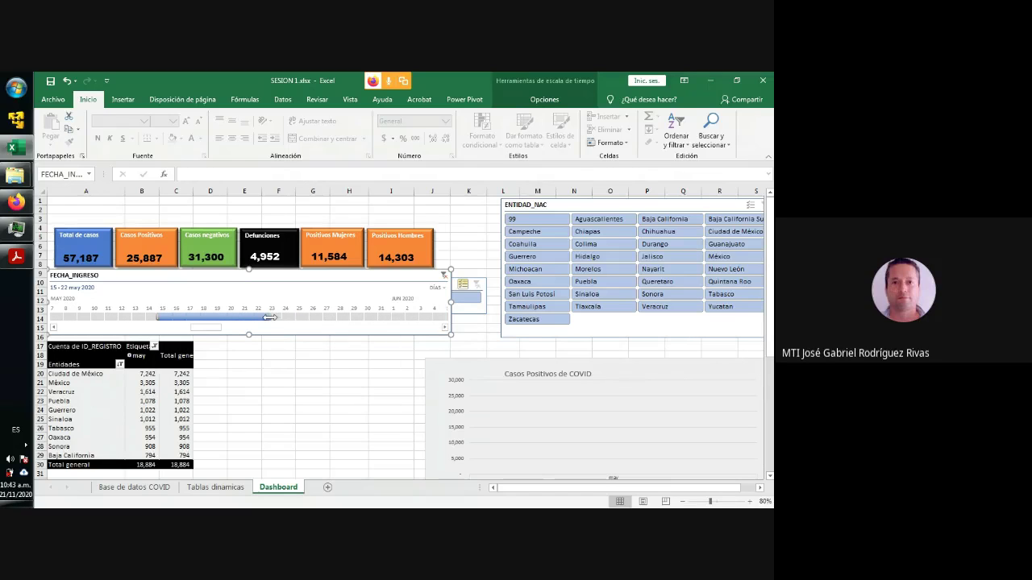
pyautogui.moveTo(270, 318); pyautogui.dragTo(420, 324)
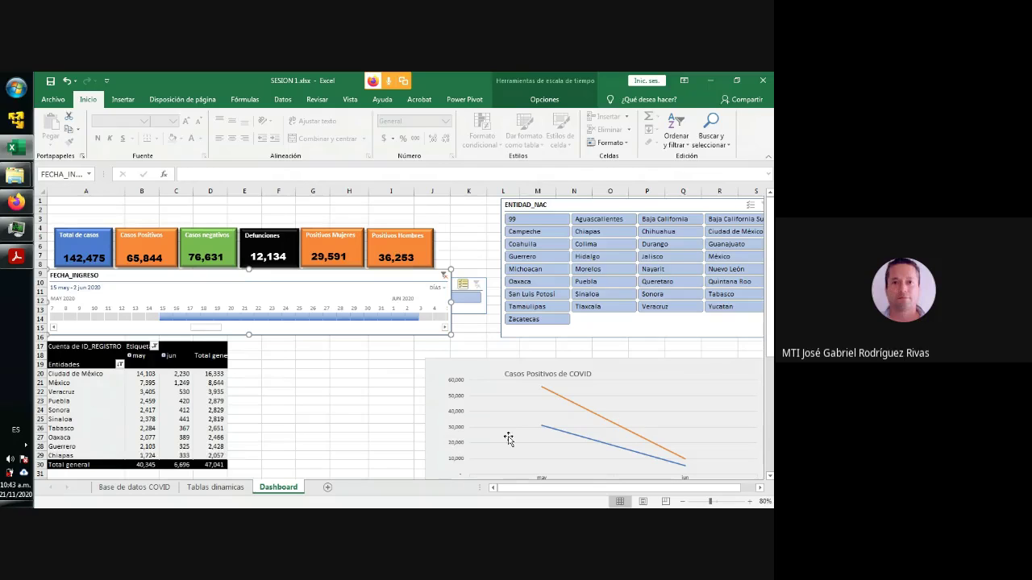
pyautogui.scroll(-1, 510, 436)
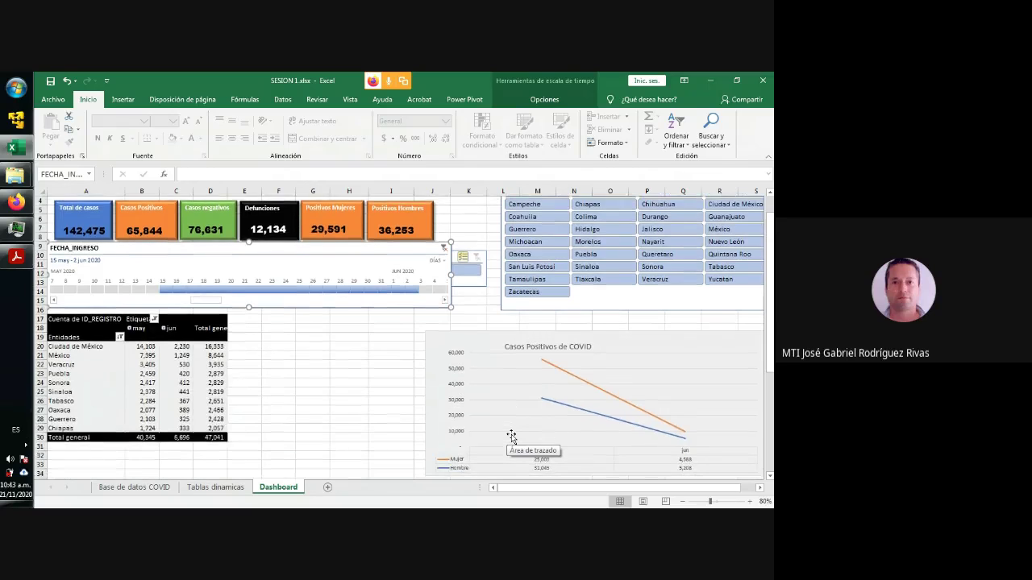
pyautogui.scroll(-1, 511, 436)
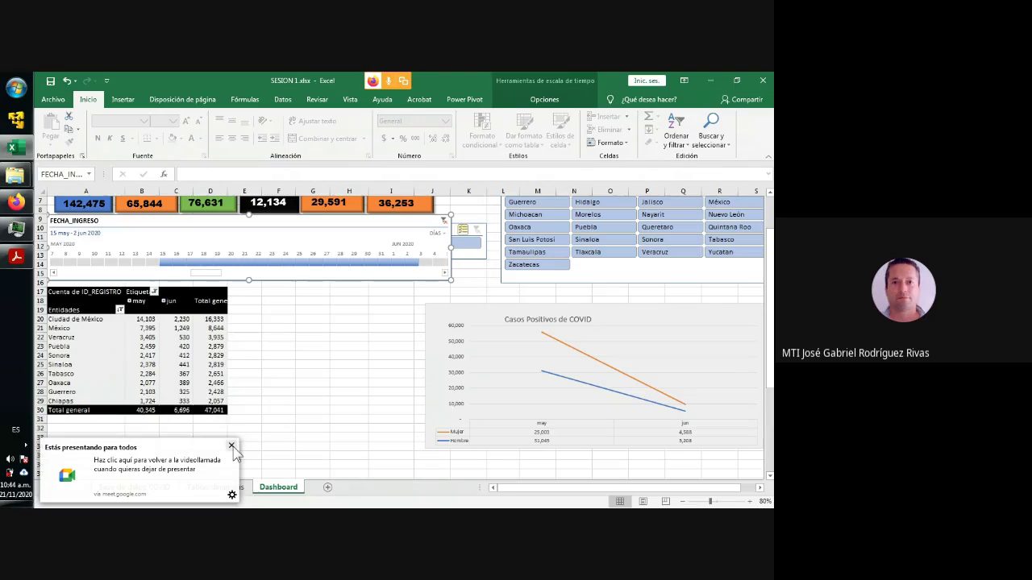
# Switch the FECHA_INGRESO timeline's time level to MESES and filter it to January–June 2020.
pyautogui.click(232, 447)
pyautogui.click(437, 233)
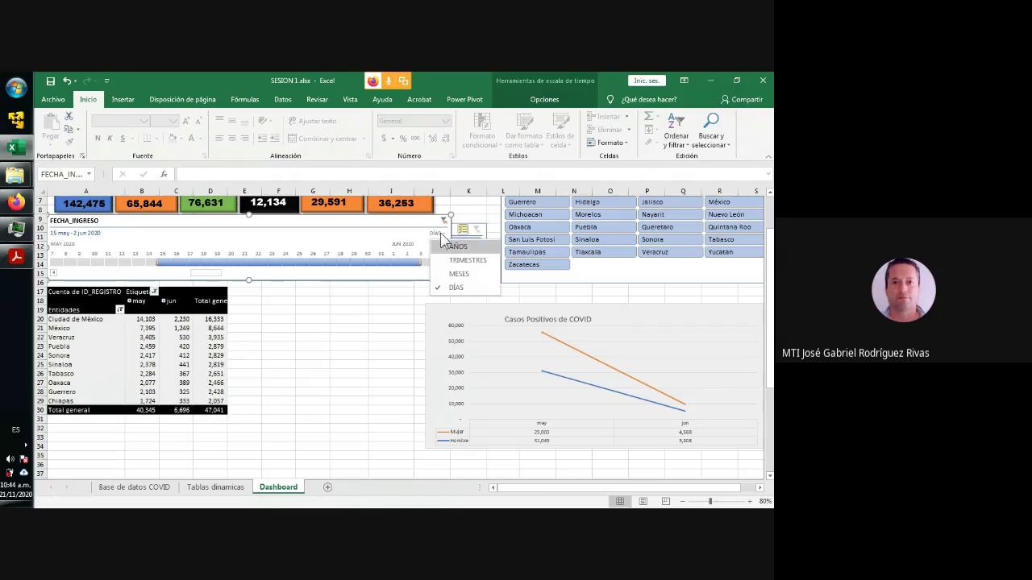
pyautogui.click(459, 274)
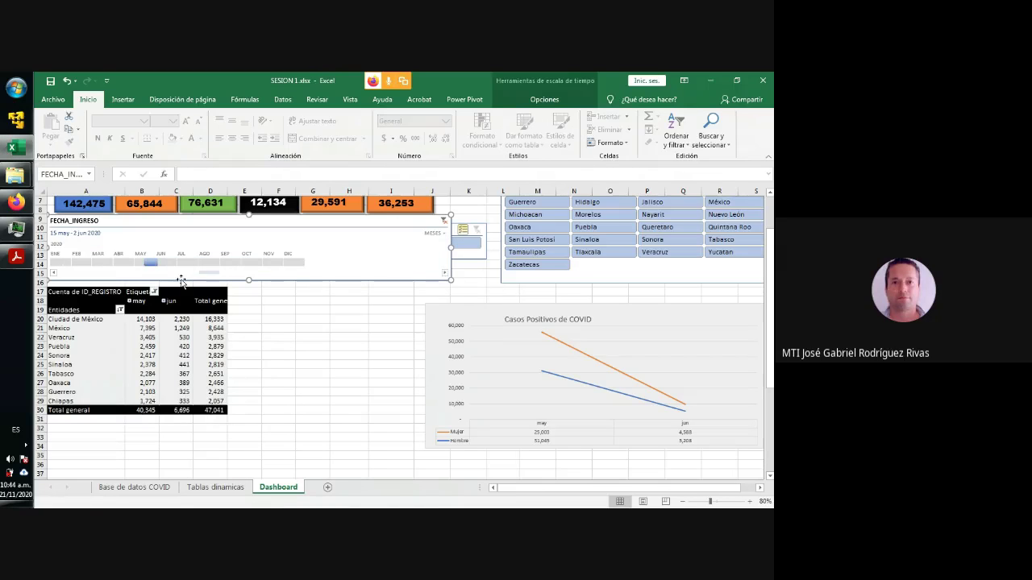
pyautogui.moveTo(142, 263); pyautogui.dragTo(50, 263)
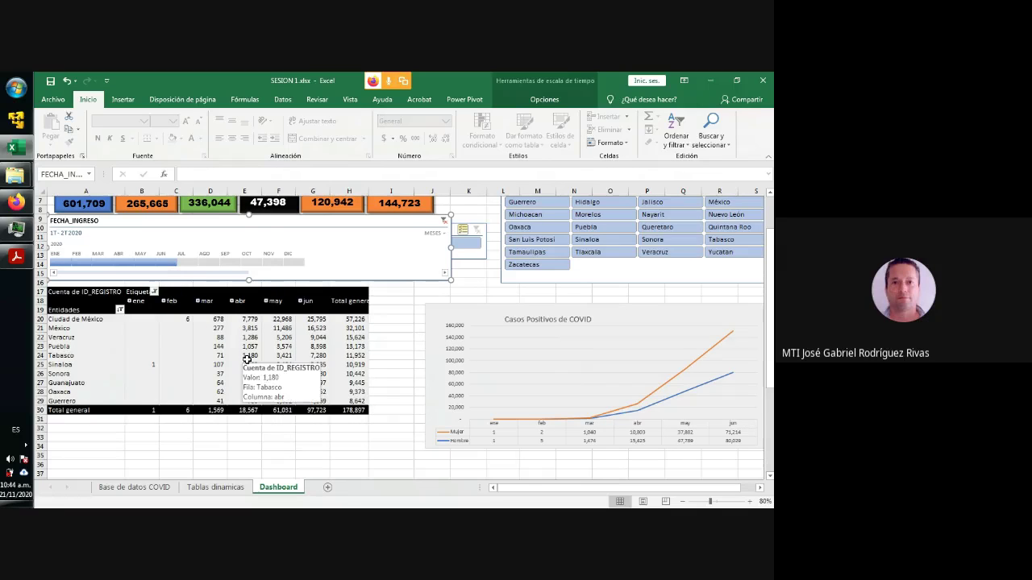
# Narrow the FECHA_INGRESO timeline to end within column G and nudge the TIPO_PACIENTE slicer slightly away from it.
pyautogui.scroll(2, 387, 302)
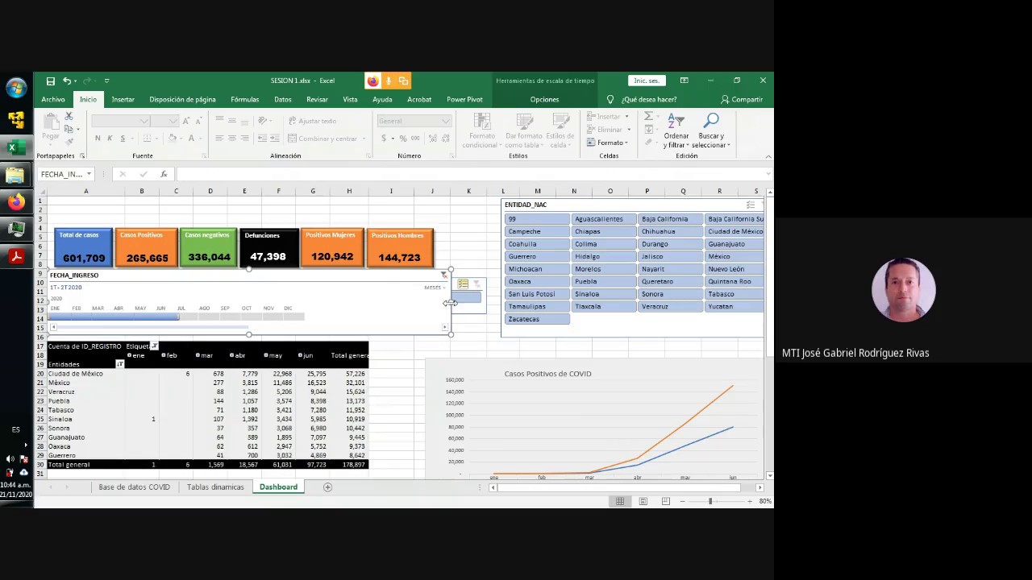
pyautogui.moveTo(449, 302); pyautogui.dragTo(311, 303)
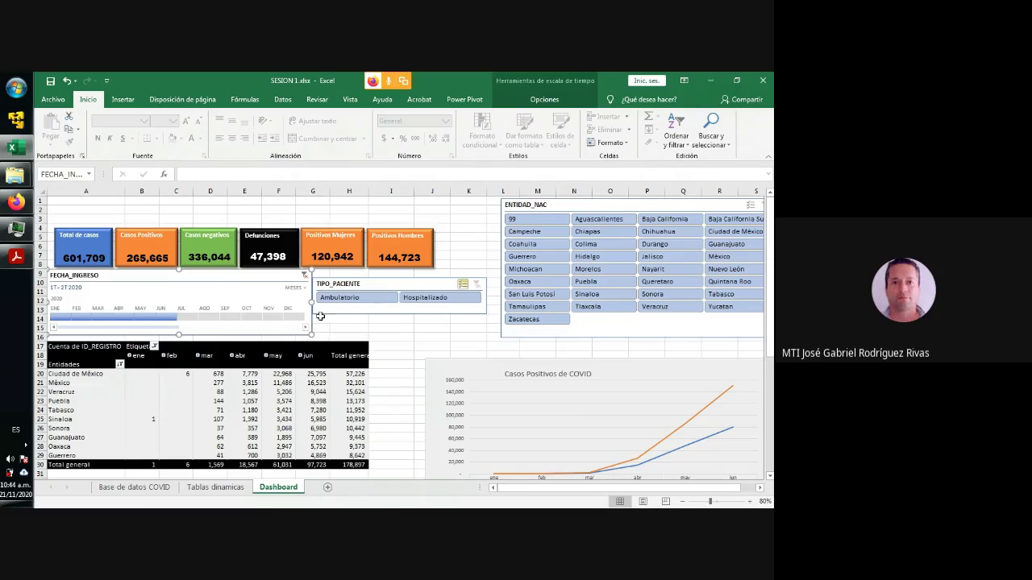
pyautogui.moveTo(396, 283); pyautogui.dragTo(402, 292)
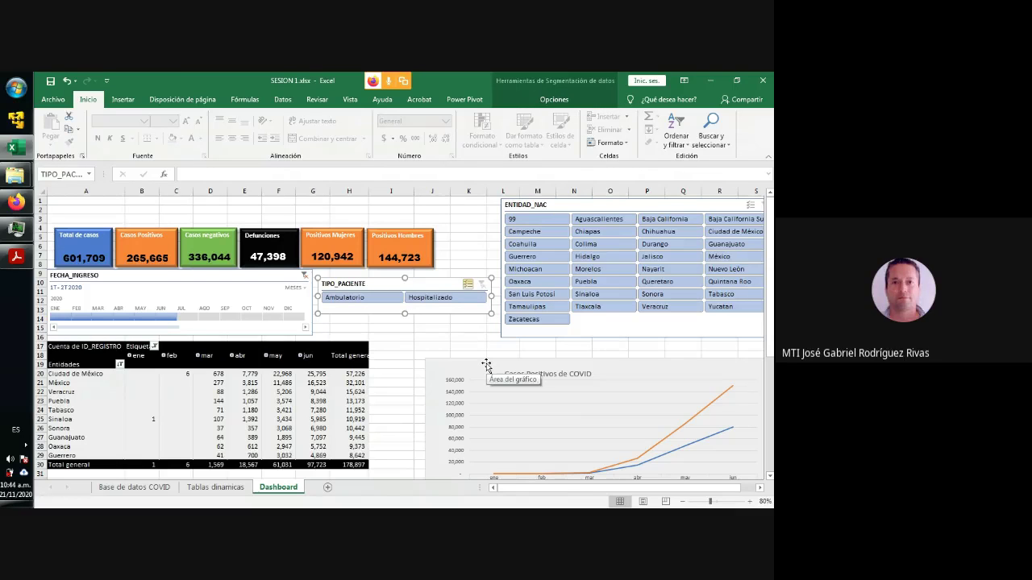
# Move the Casos Positivos de COVID chart up beside the pivot table and shrink the ENTIDAD_NAC slicer to make room above it.
pyautogui.moveTo(491, 365); pyautogui.dragTo(442, 346)
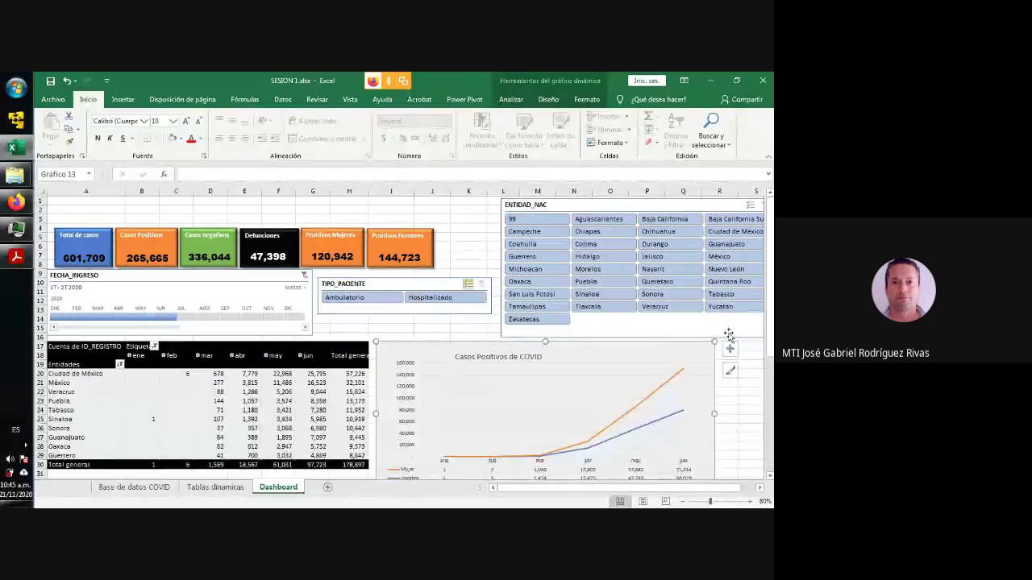
pyautogui.click(639, 330)
pyautogui.click(610, 349)
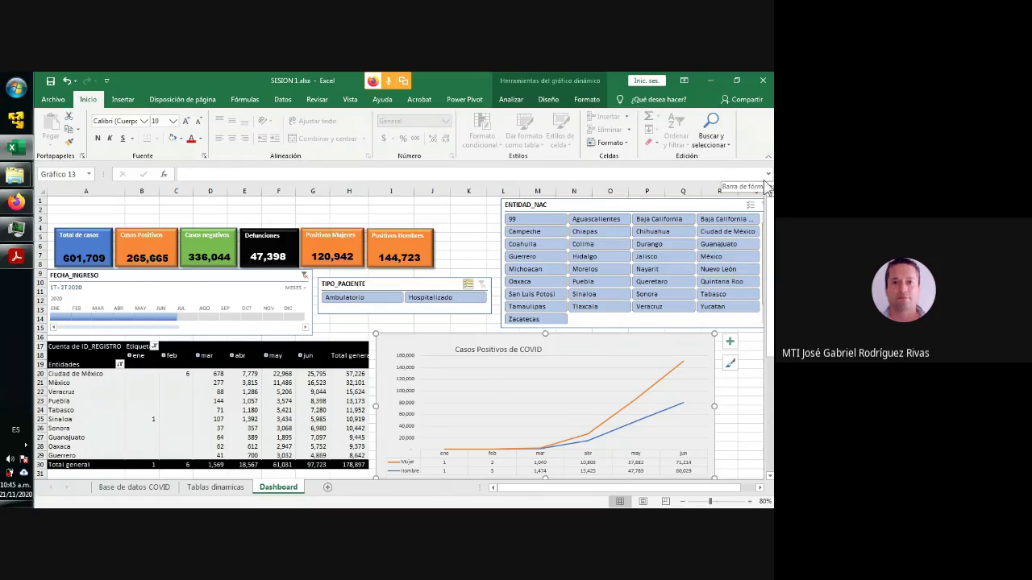
# Enter the dashboard title "Analisis COVID" in cell A2.
pyautogui.click(67, 212)
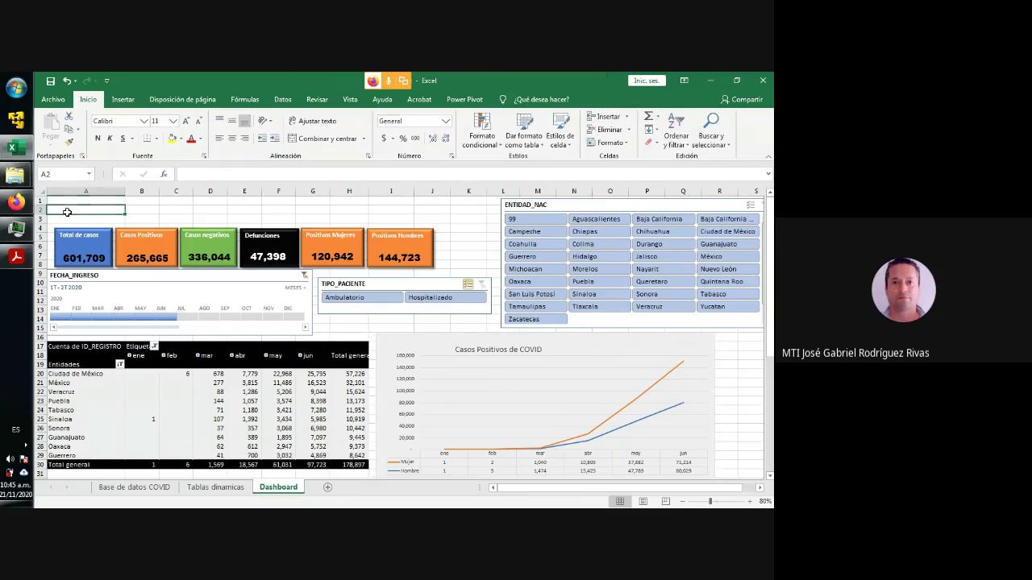
pyautogui.write('Analisis COVID')
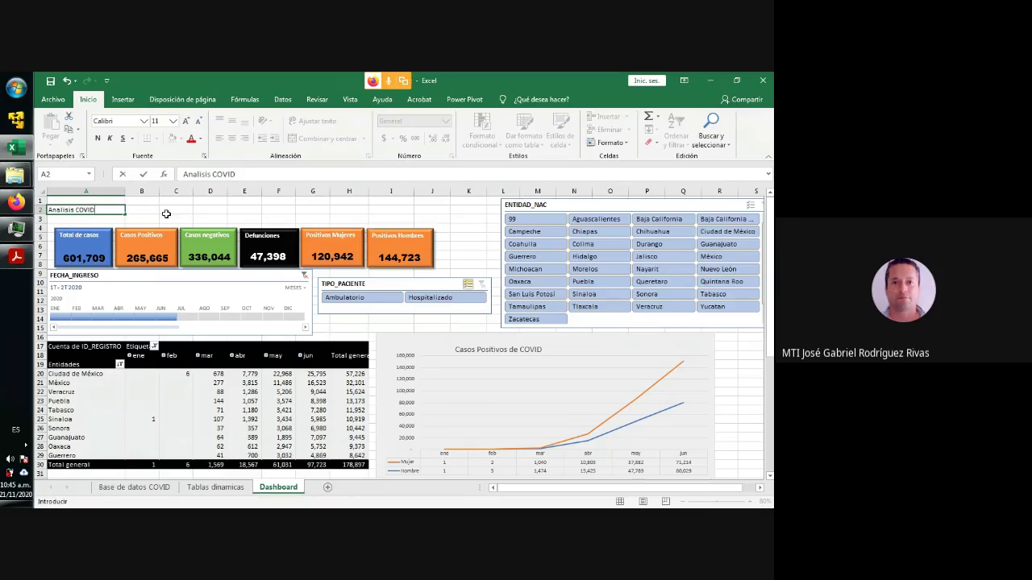
pyautogui.click(85, 212)
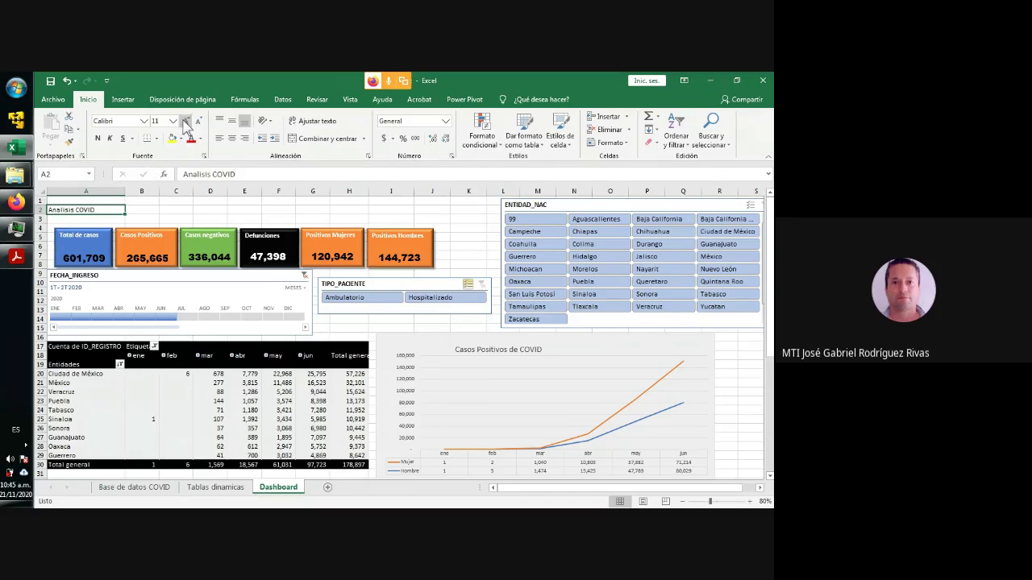
# Enlarge the A2 title to font size 18 and make it bold.
pyautogui.click(184, 120)
pyautogui.click(183, 120)
pyautogui.click(183, 120)
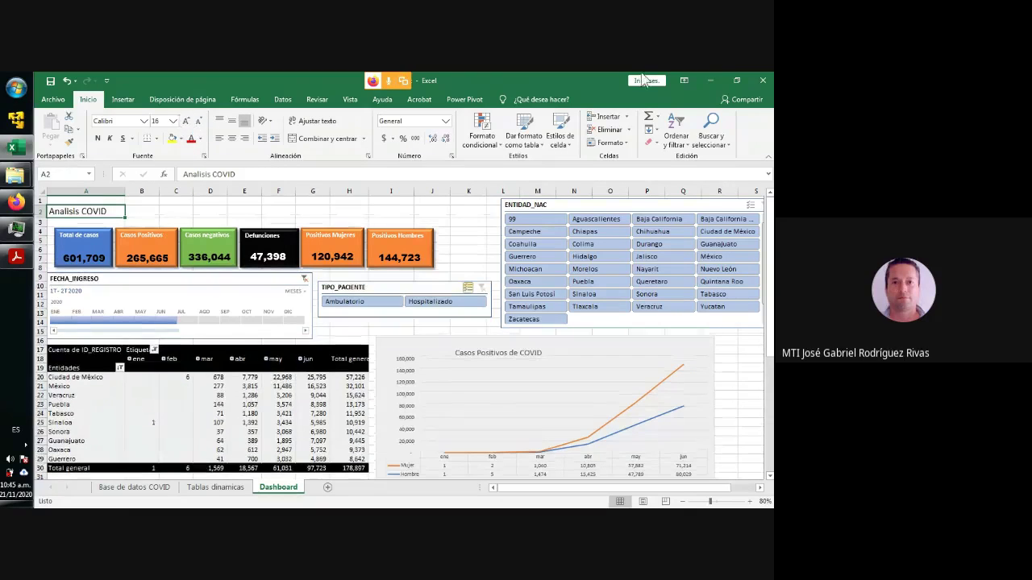
pyautogui.click(735, 81)
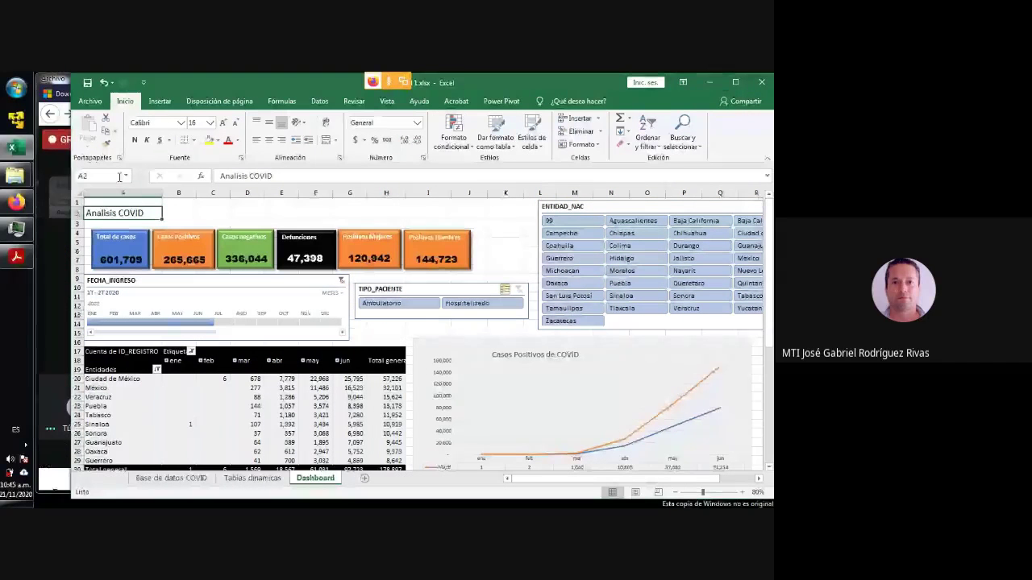
pyautogui.click(223, 123)
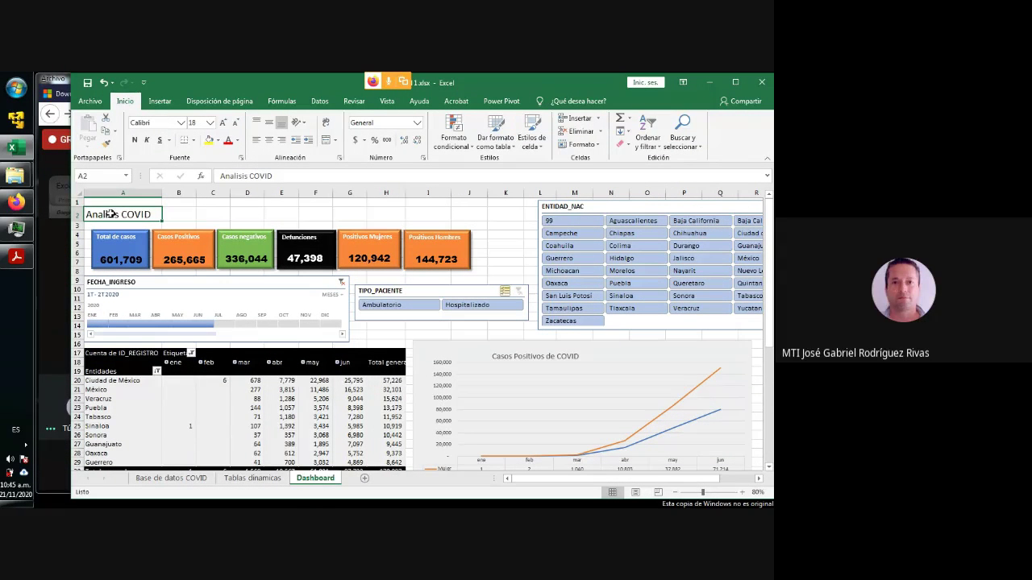
pyautogui.click(134, 139)
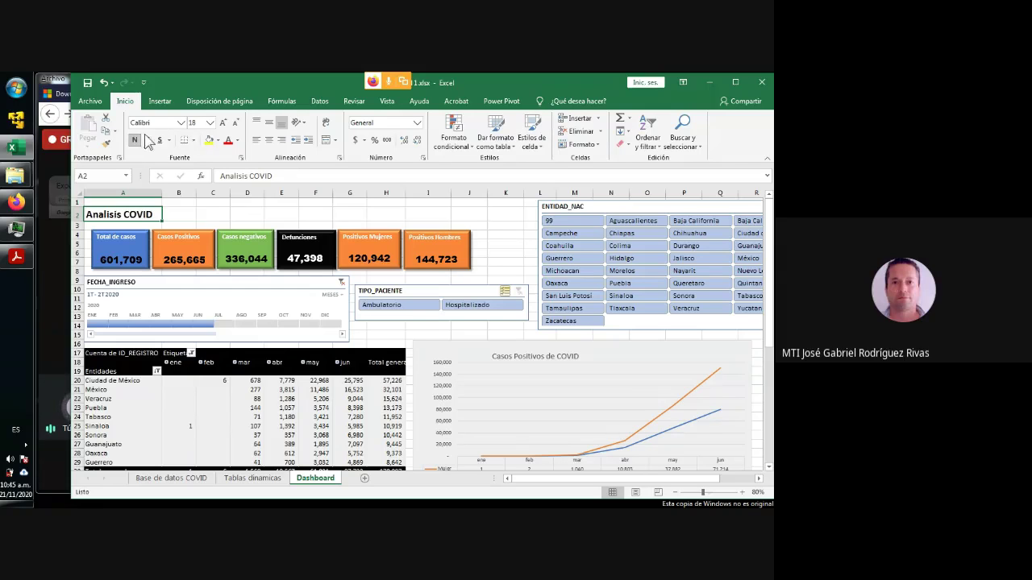
# Change the font of the A2 title to Cooper Std Black.
pyautogui.click(181, 122)
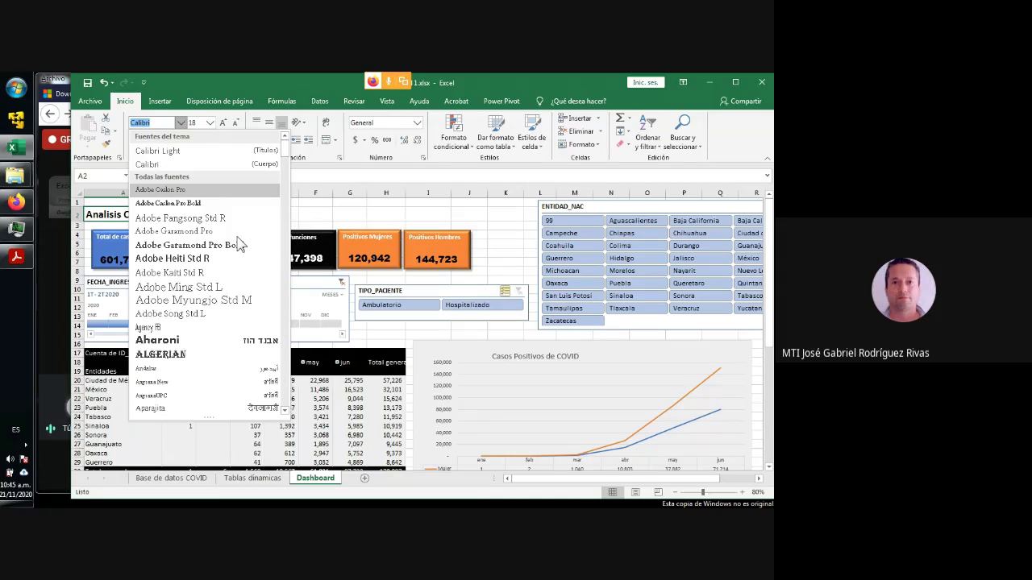
pyautogui.scroll(-10, 239, 244)
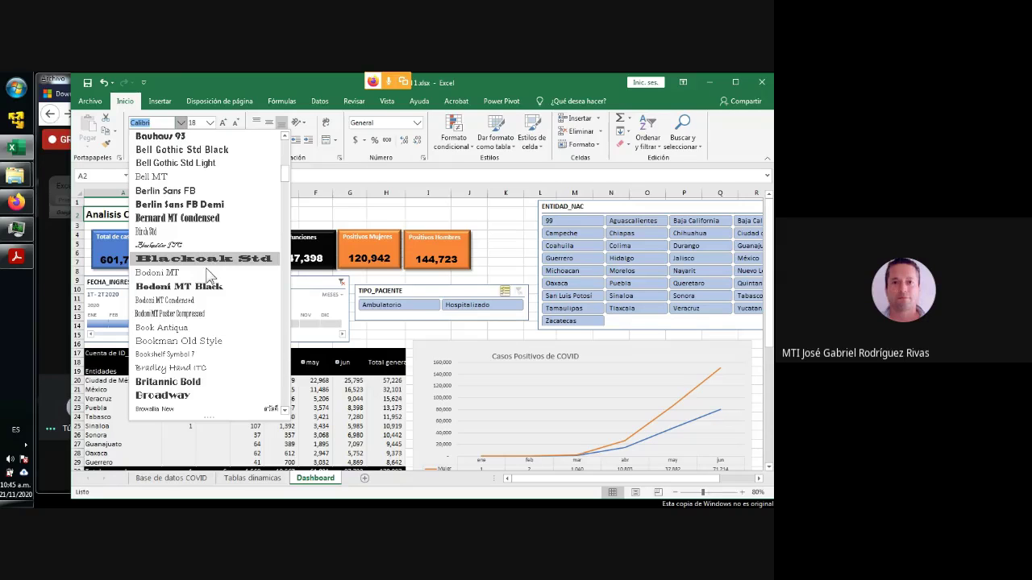
pyautogui.click(284, 413)
pyautogui.click(284, 411)
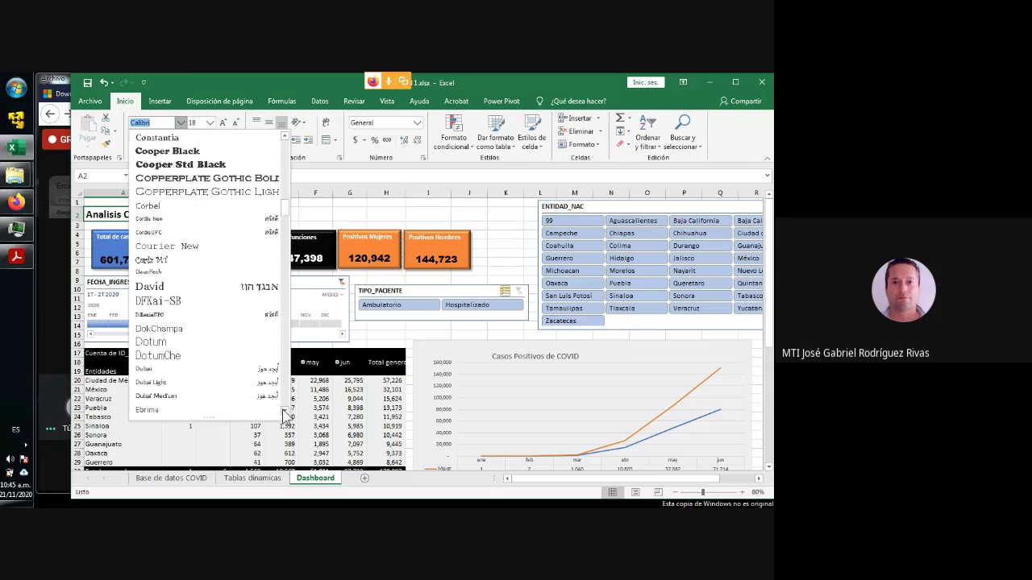
pyautogui.click(284, 411)
pyautogui.click(284, 411)
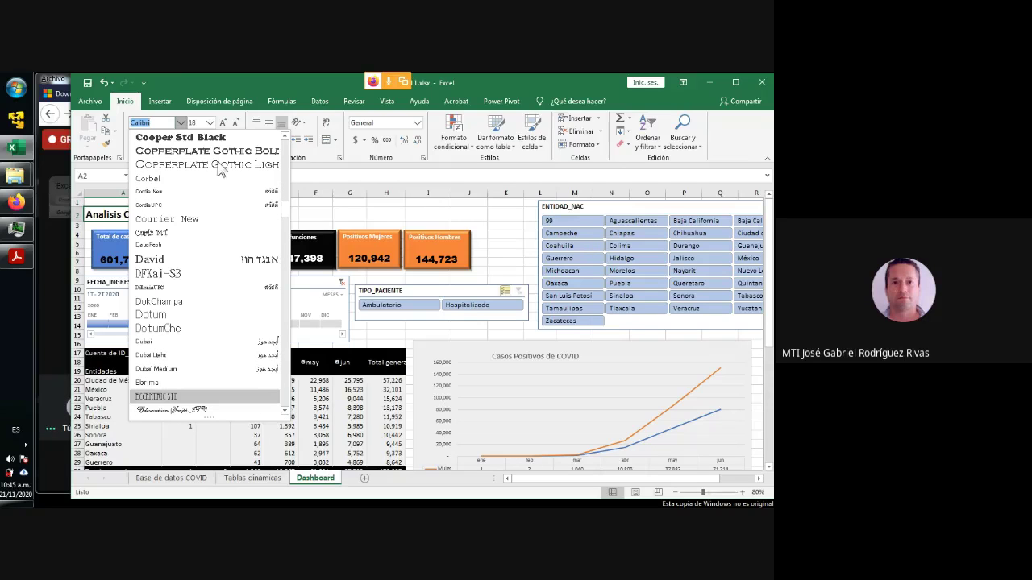
pyautogui.click(188, 141)
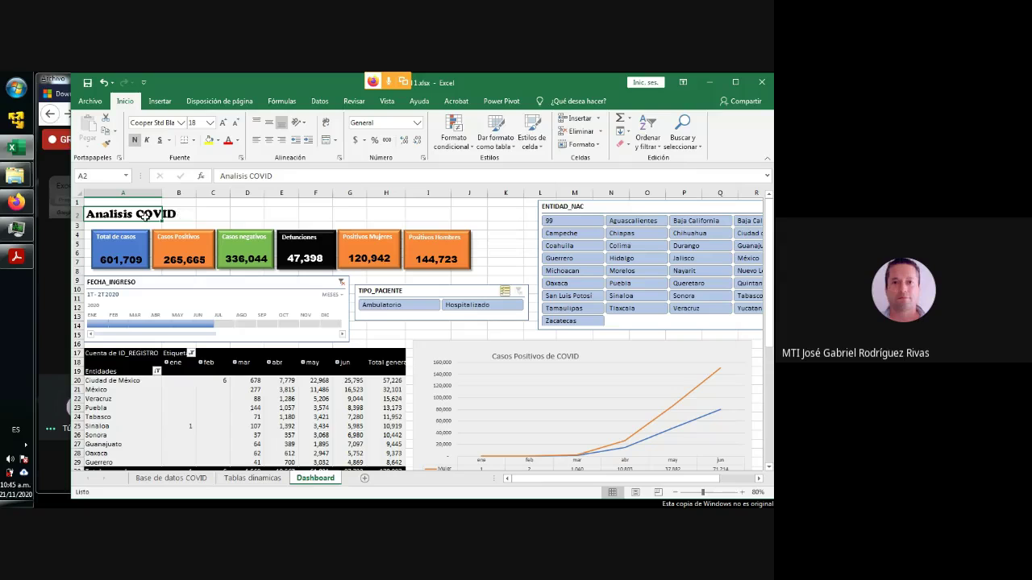
# Color the A2 title text with the blue theme color.
pyautogui.click(237, 141)
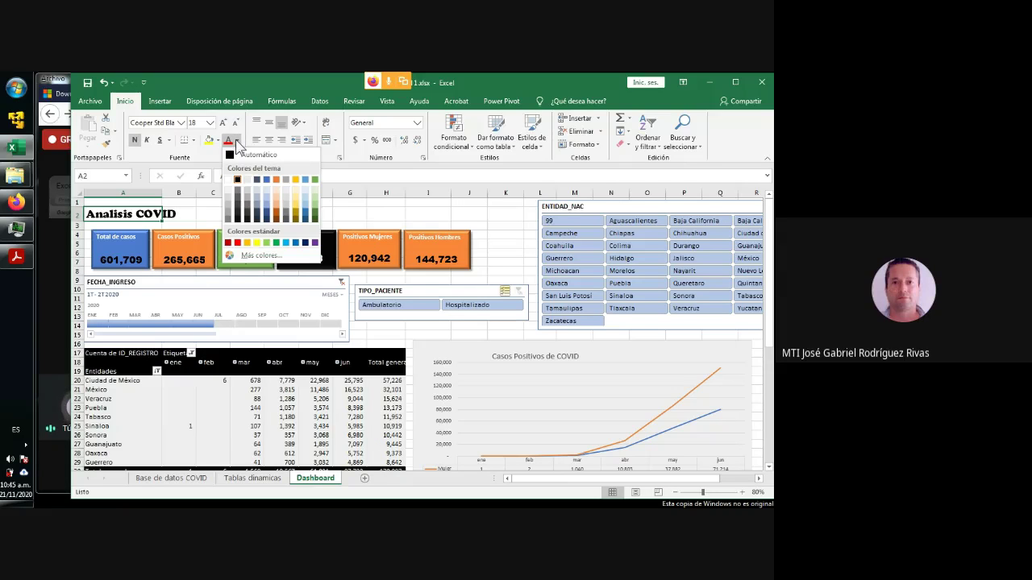
pyautogui.click(267, 180)
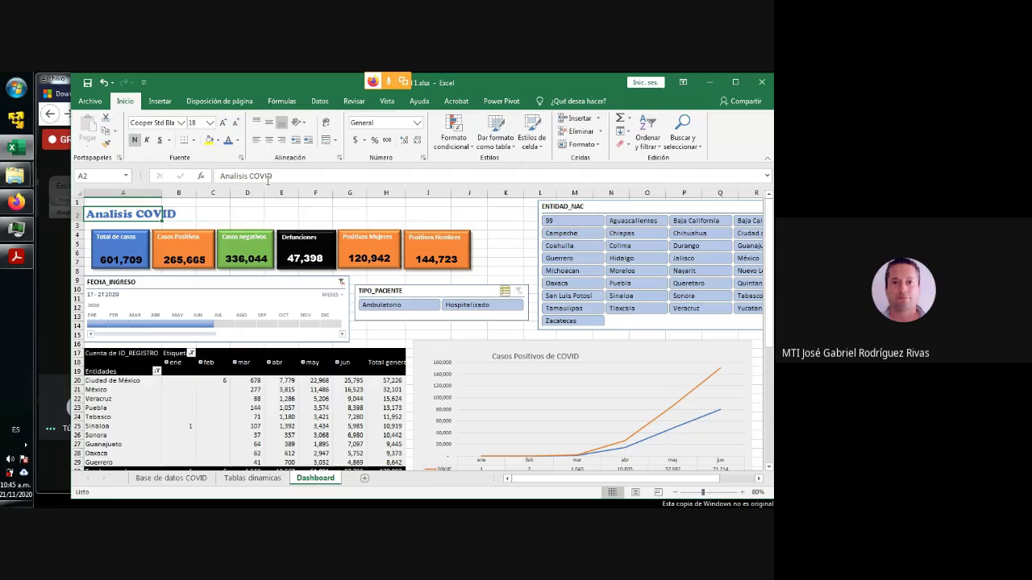
pyautogui.click(234, 216)
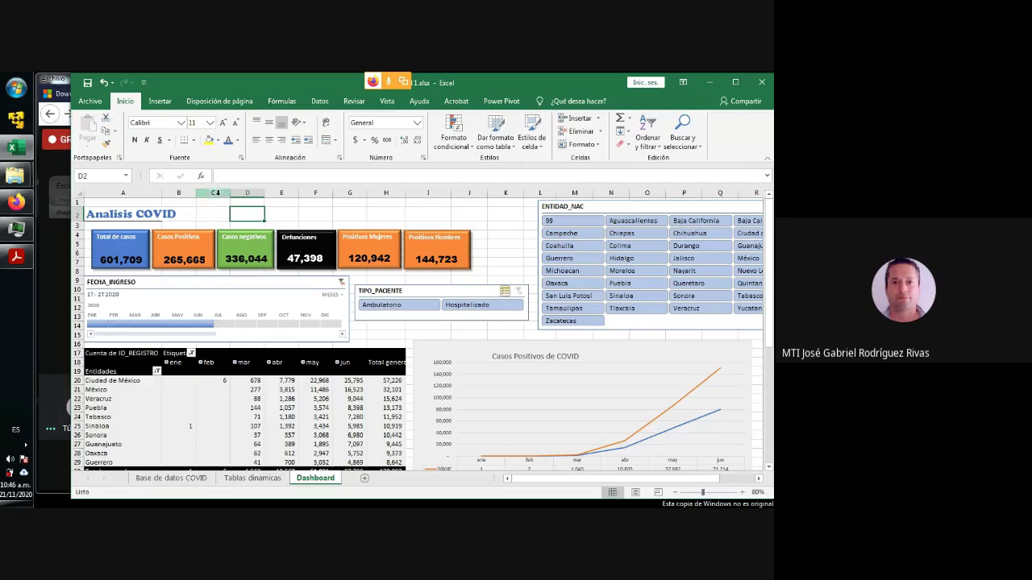
# Enlarge the "Analisis COVID" title in A2 to font size 22 and reduce the height of row 1.
pyautogui.click(117, 214)
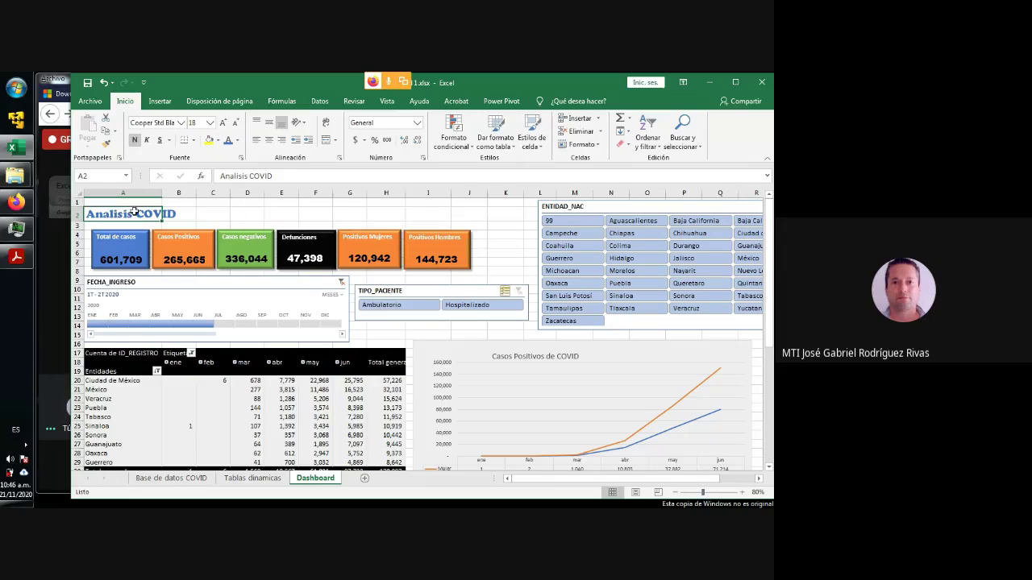
pyautogui.click(223, 122)
pyautogui.click(224, 121)
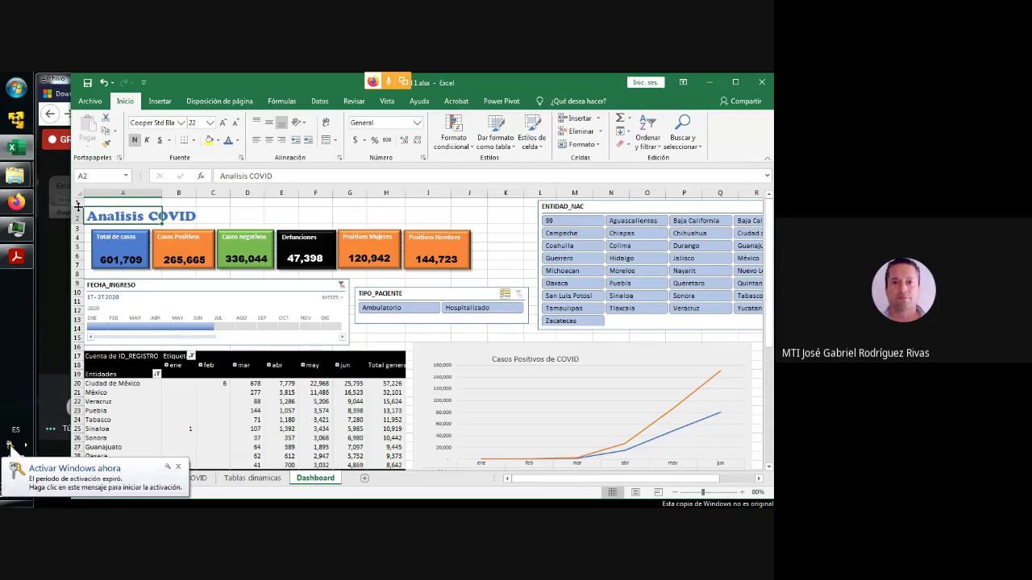
pyautogui.moveTo(79, 201); pyautogui.dragTo(79, 200)
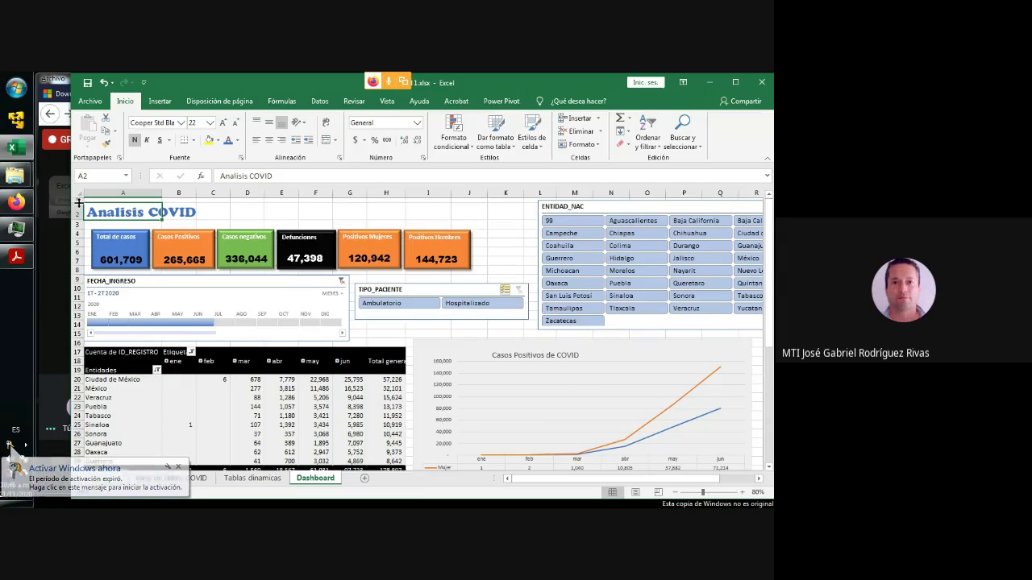
pyautogui.click(175, 470)
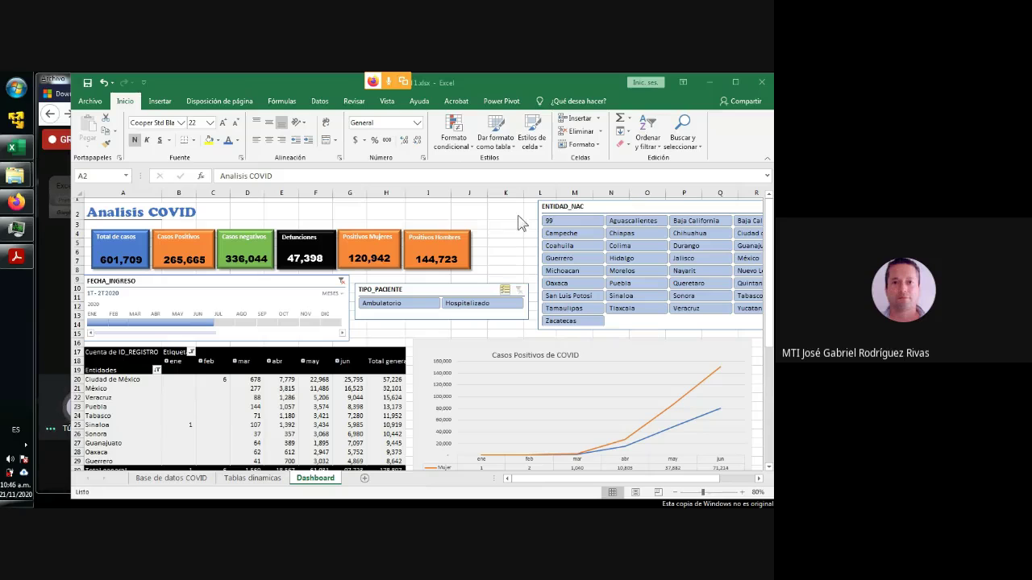
# Hide the gridlines on the Dashboard sheet.
pyautogui.click(496, 227)
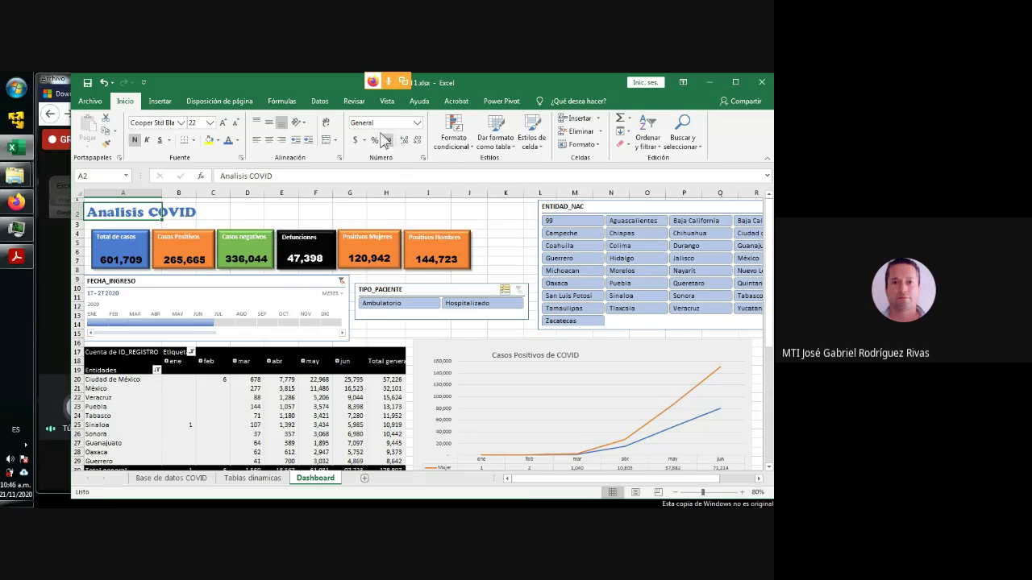
pyautogui.click(388, 104)
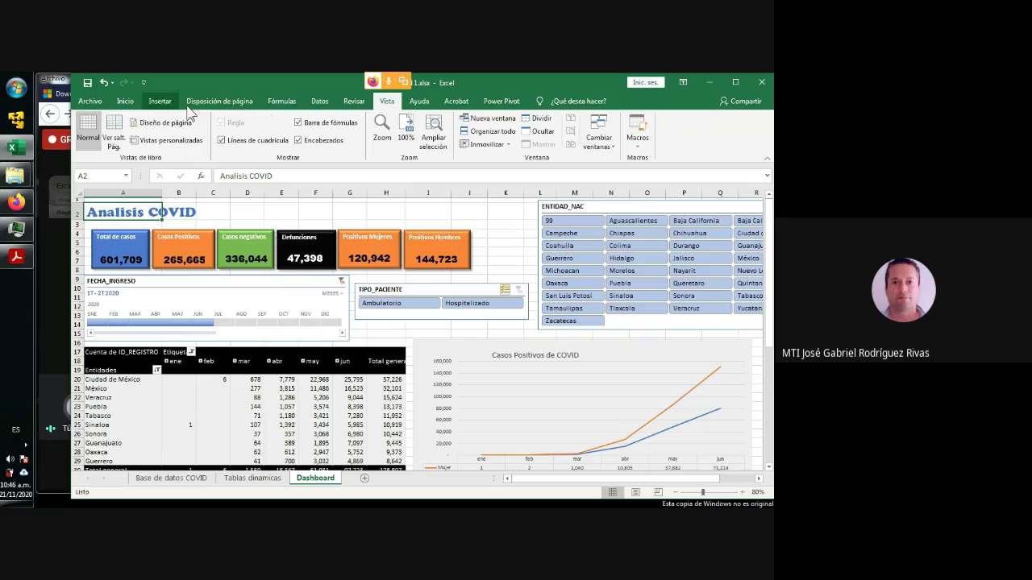
pyautogui.click(223, 142)
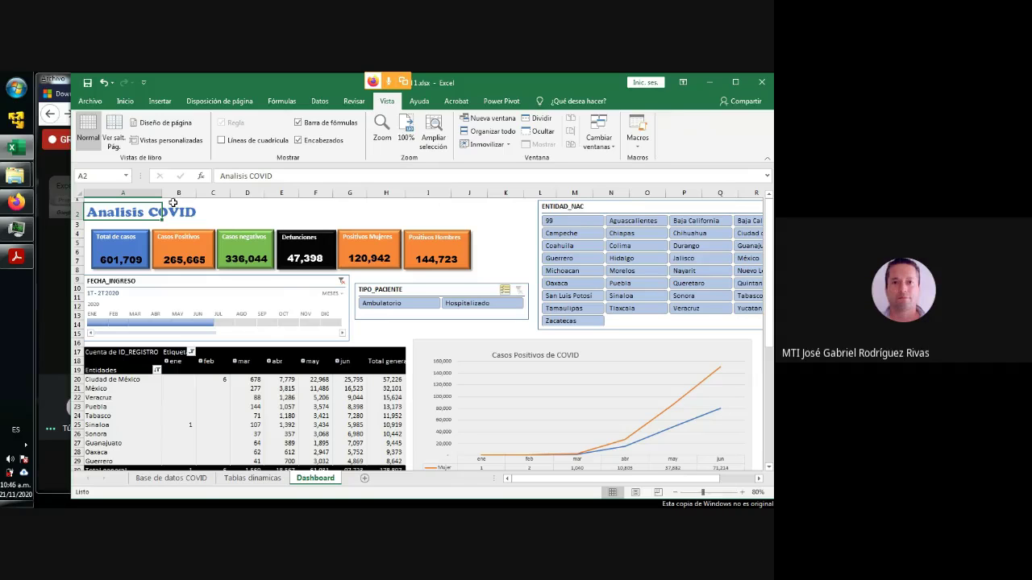
# Fill all cells of the Dashboard sheet with a very light gray theme color.
pyautogui.click(77, 192)
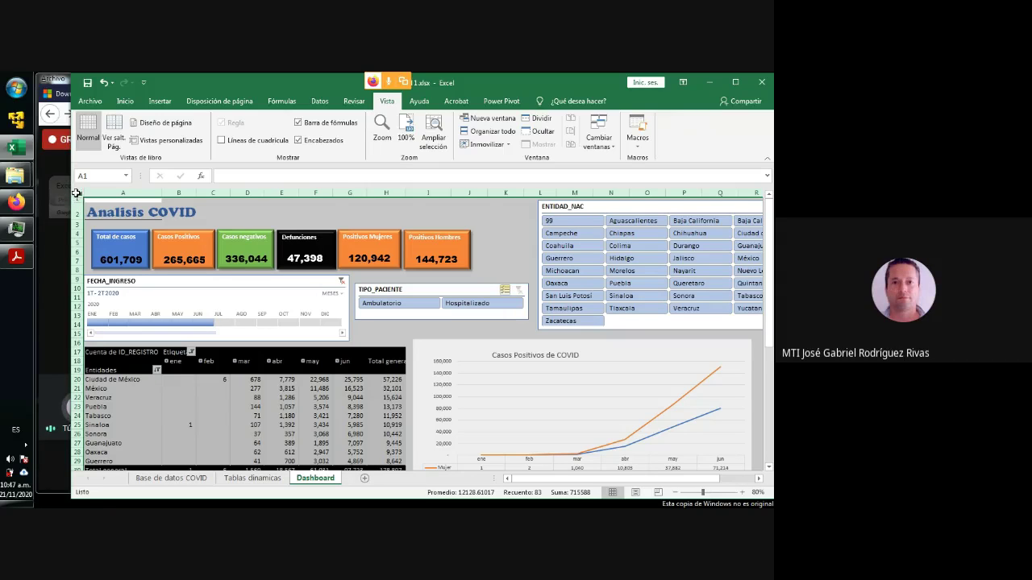
pyautogui.click(506, 235)
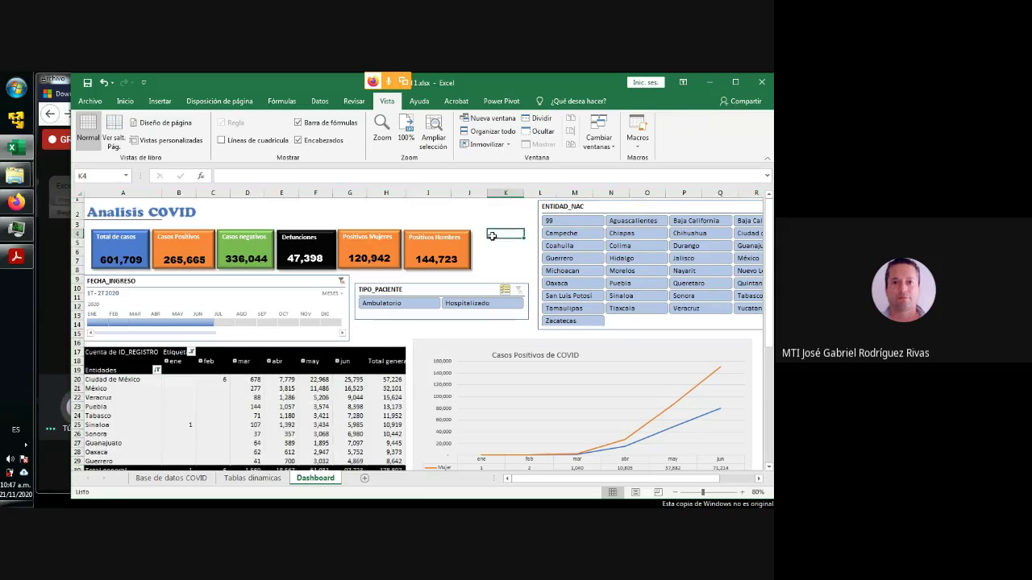
pyautogui.click(76, 191)
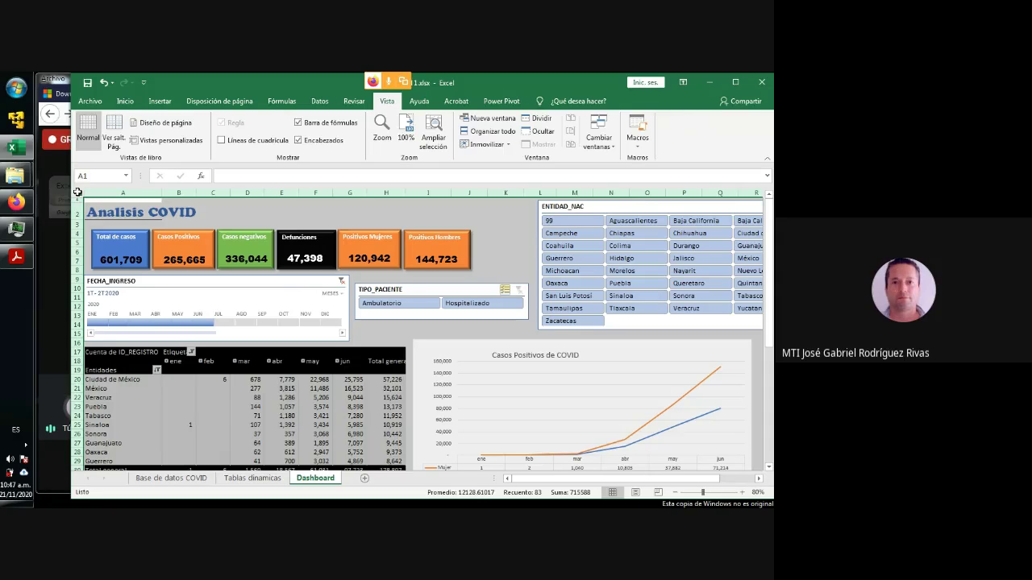
pyautogui.click(125, 101)
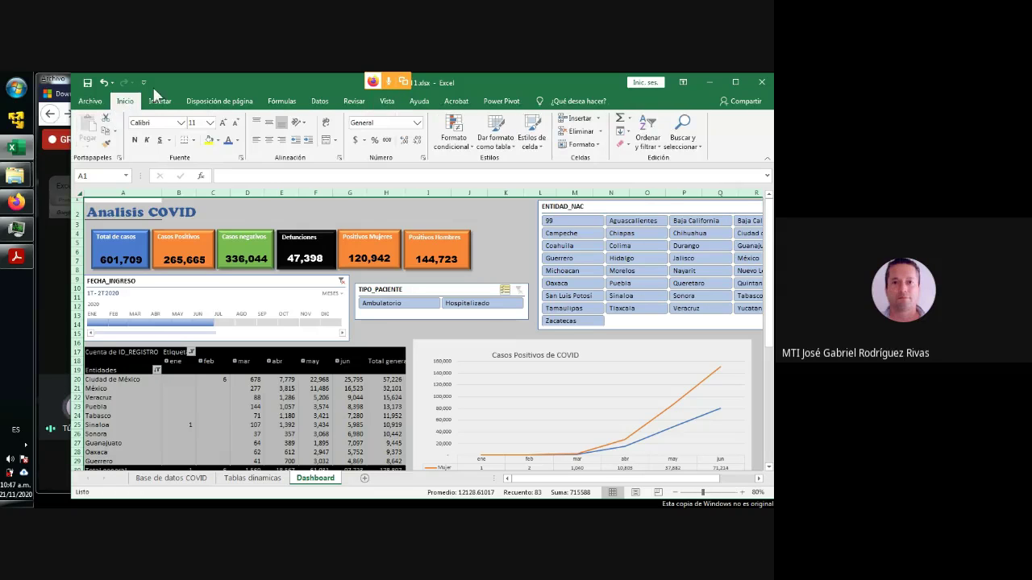
pyautogui.click(217, 140)
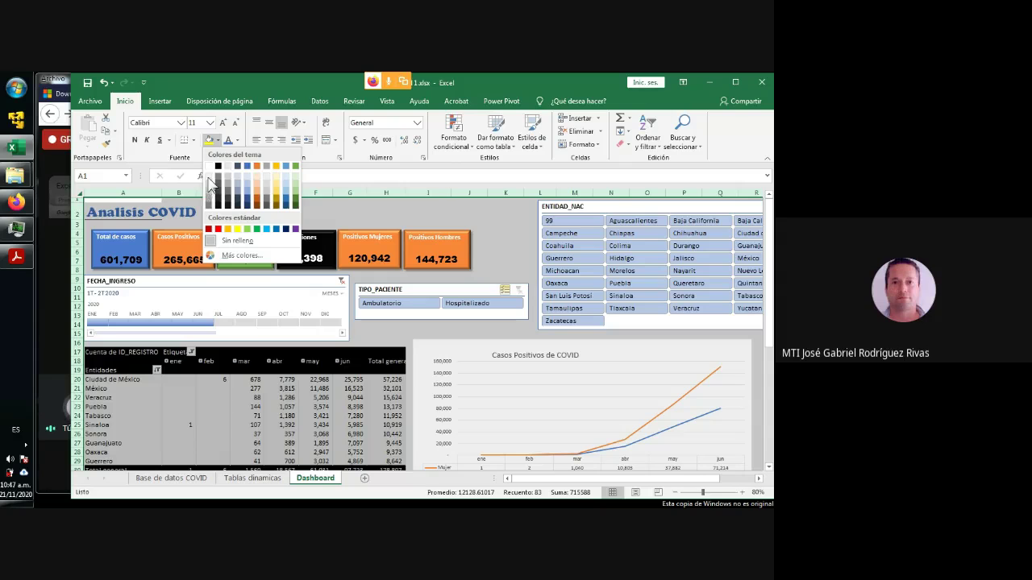
pyautogui.click(210, 184)
pyautogui.click(285, 217)
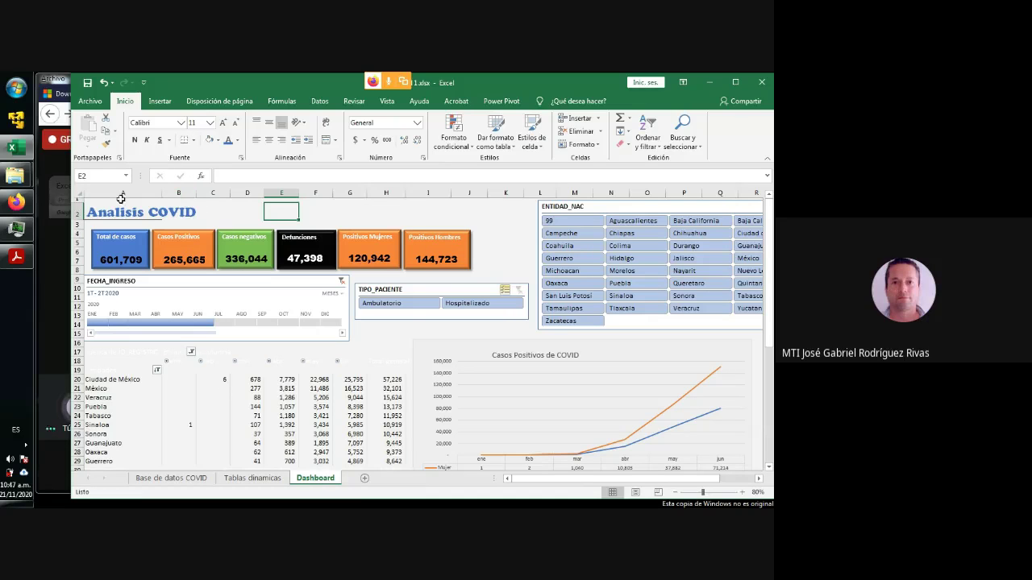
# Change the fill of the entire Dashboard sheet to the darkest gray shade of the white theme color.
pyautogui.click(77, 195)
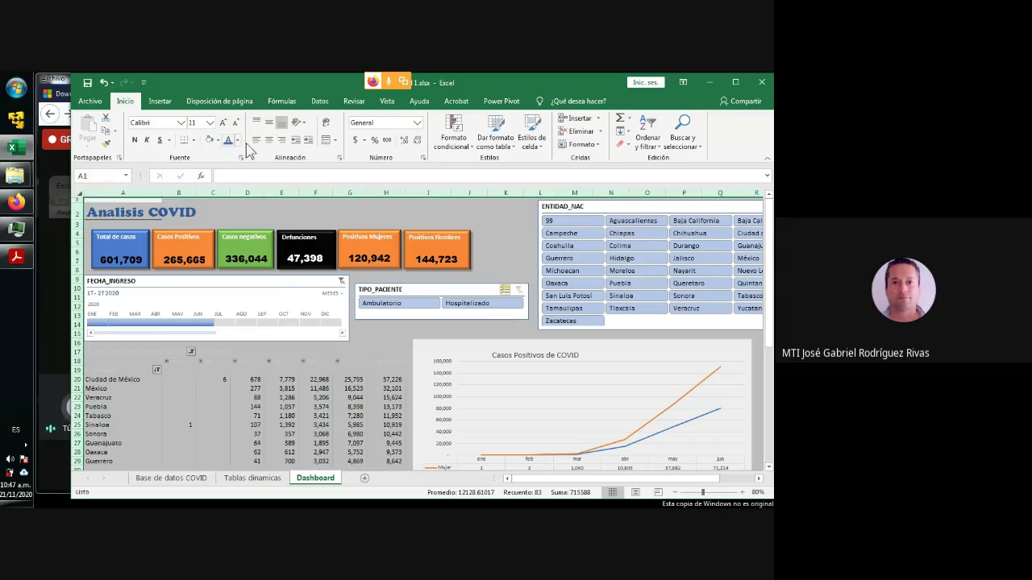
pyautogui.click(219, 140)
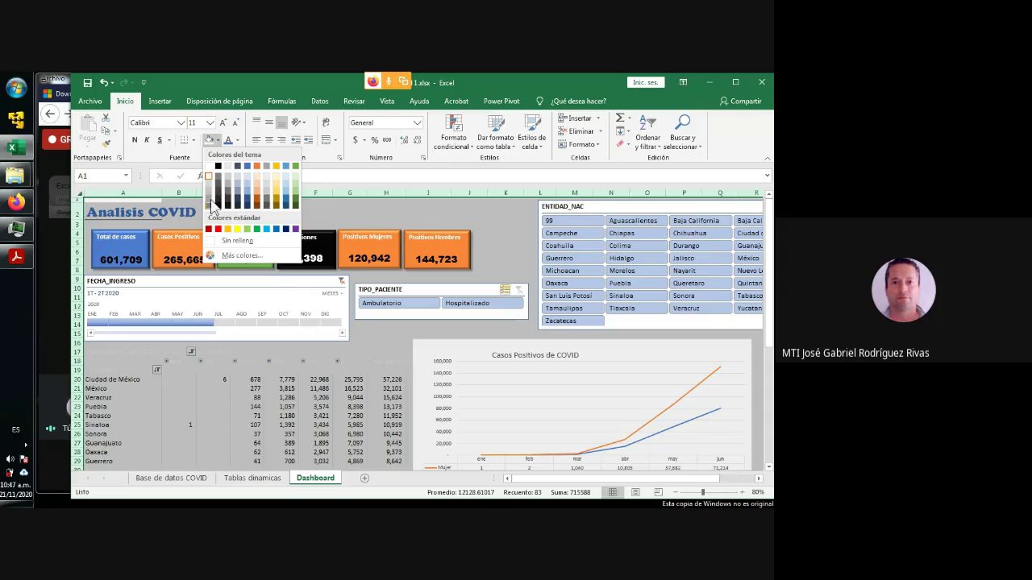
pyautogui.click(207, 207)
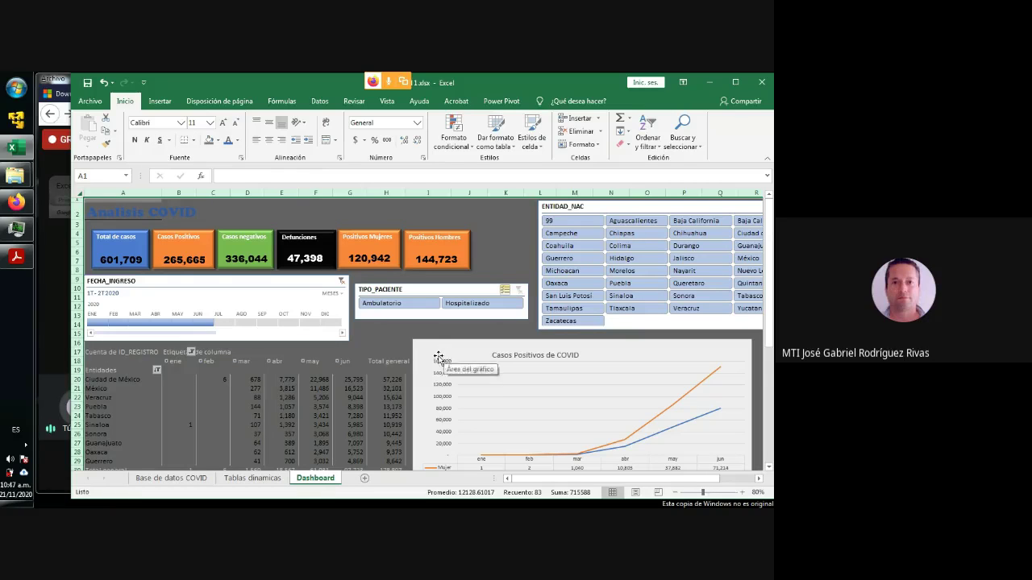
# Apply the first listed PivotTable style, with green lines, to the Entidades pivot table starting at A17.
pyautogui.click(99, 352)
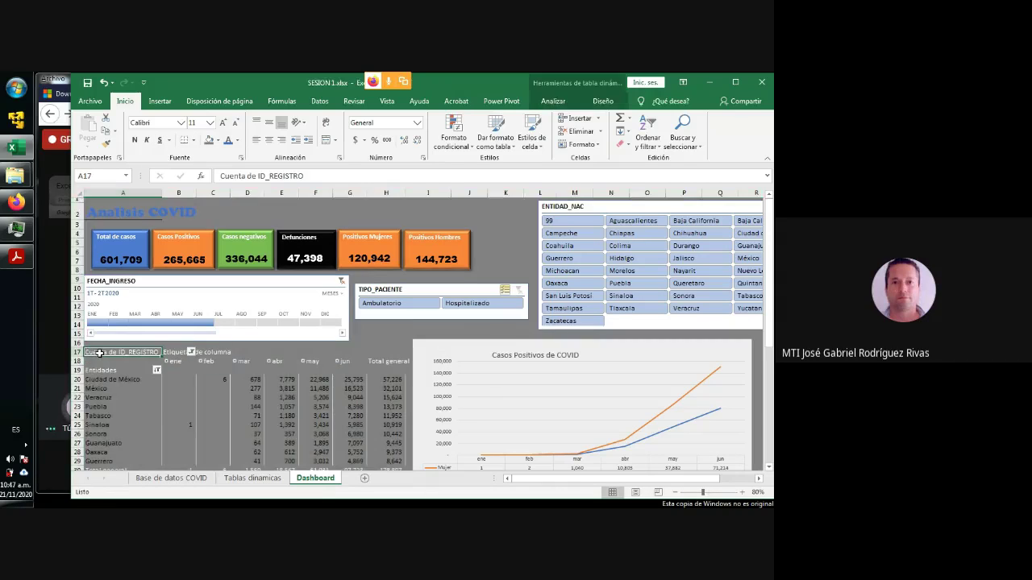
pyautogui.moveTo(99, 352); pyautogui.dragTo(397, 360)
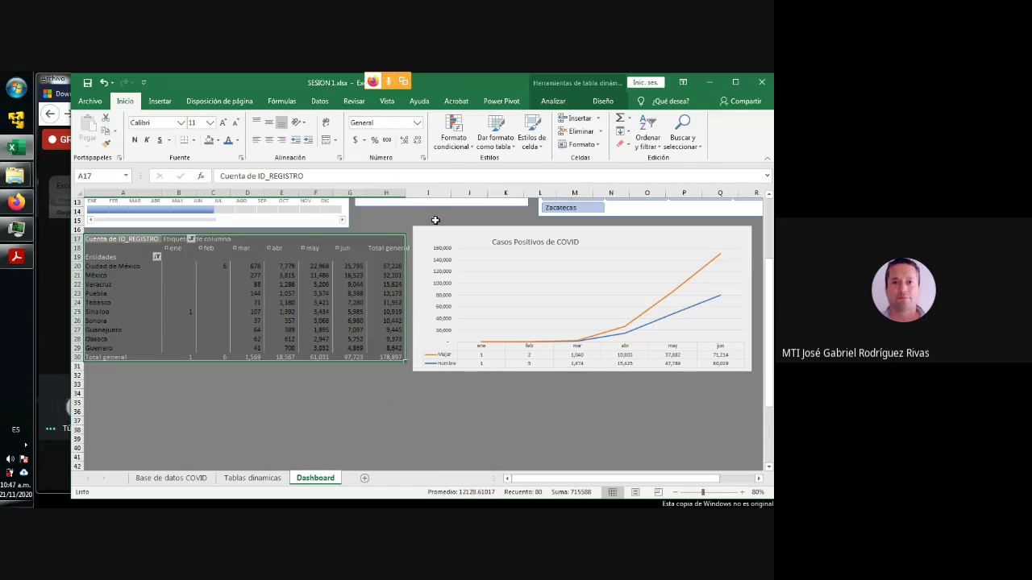
pyautogui.click(603, 101)
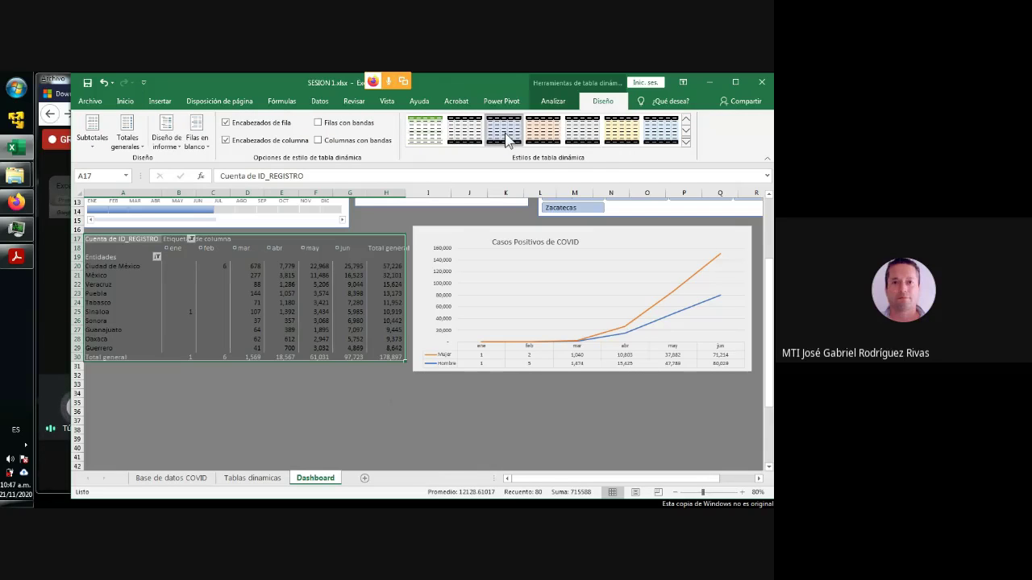
pyautogui.click(423, 134)
pyautogui.scroll(4, 404, 338)
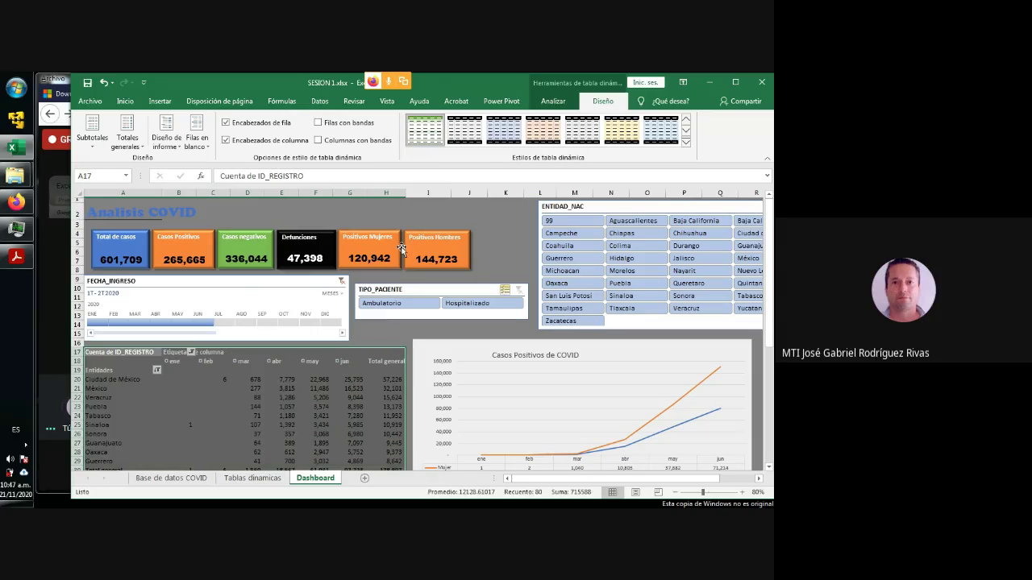
pyautogui.click(394, 215)
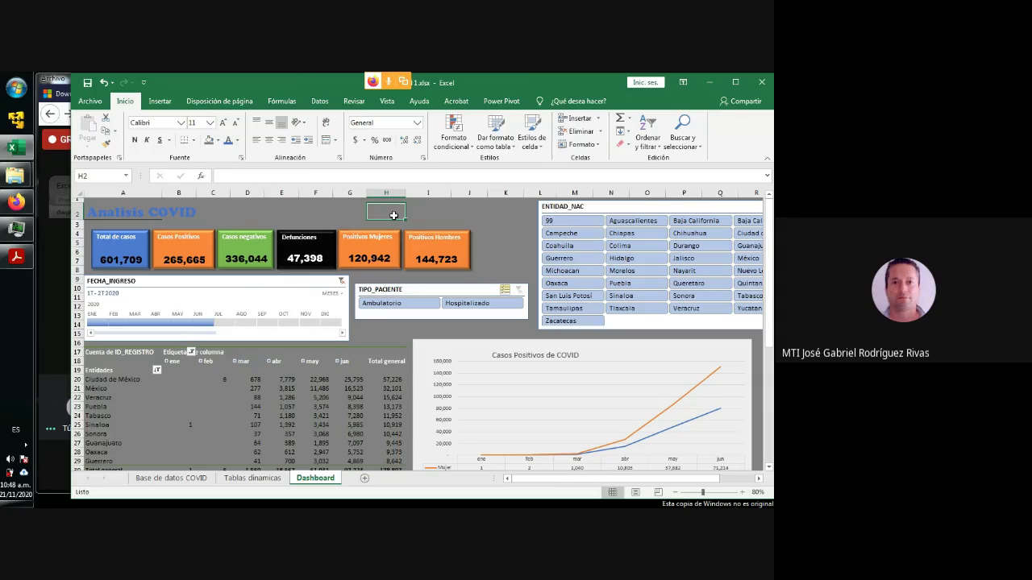
# Fill the whole Dashboard sheet with the white theme color.
pyautogui.click(79, 192)
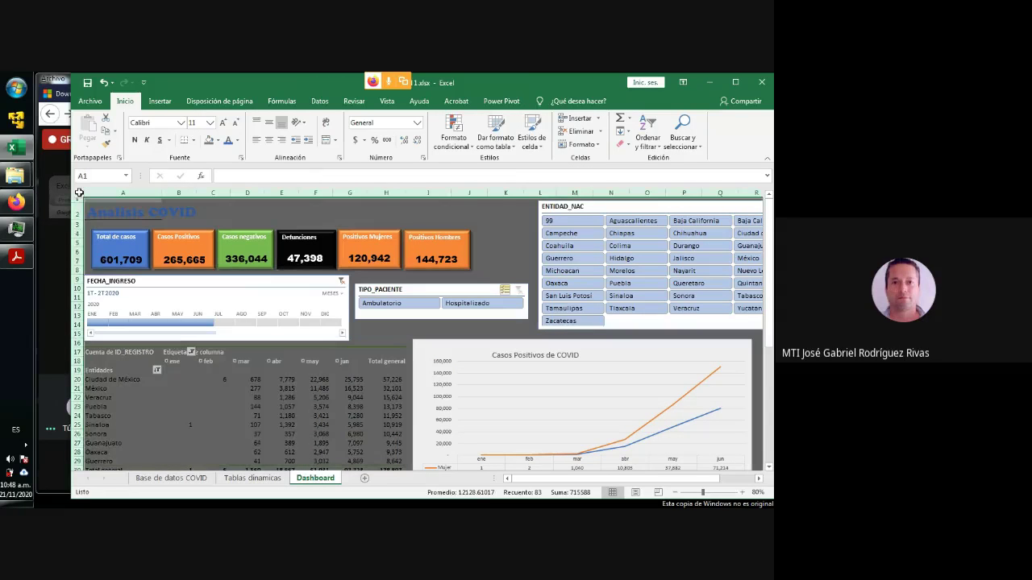
pyautogui.click(216, 140)
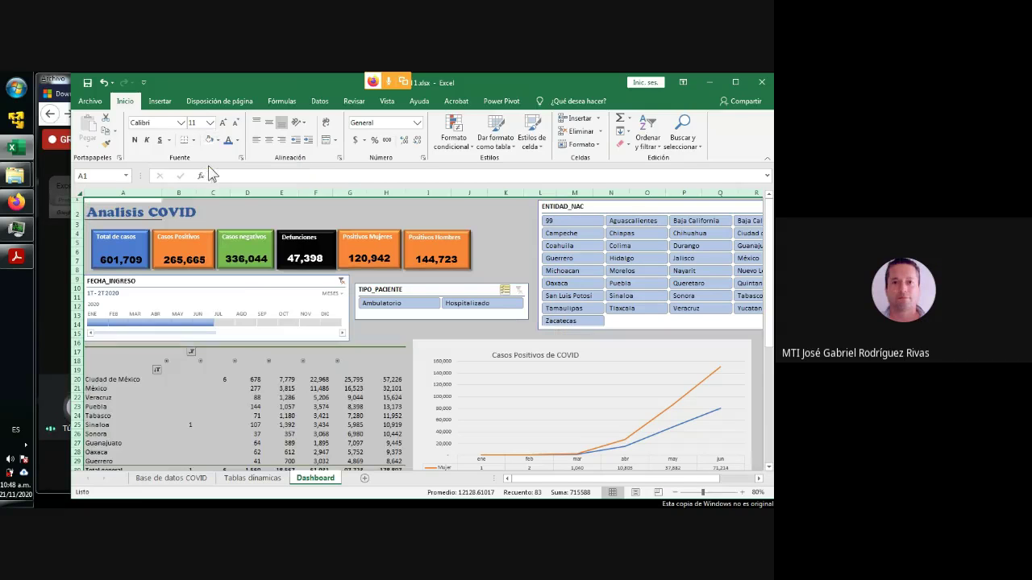
pyautogui.click(209, 167)
pyautogui.click(490, 224)
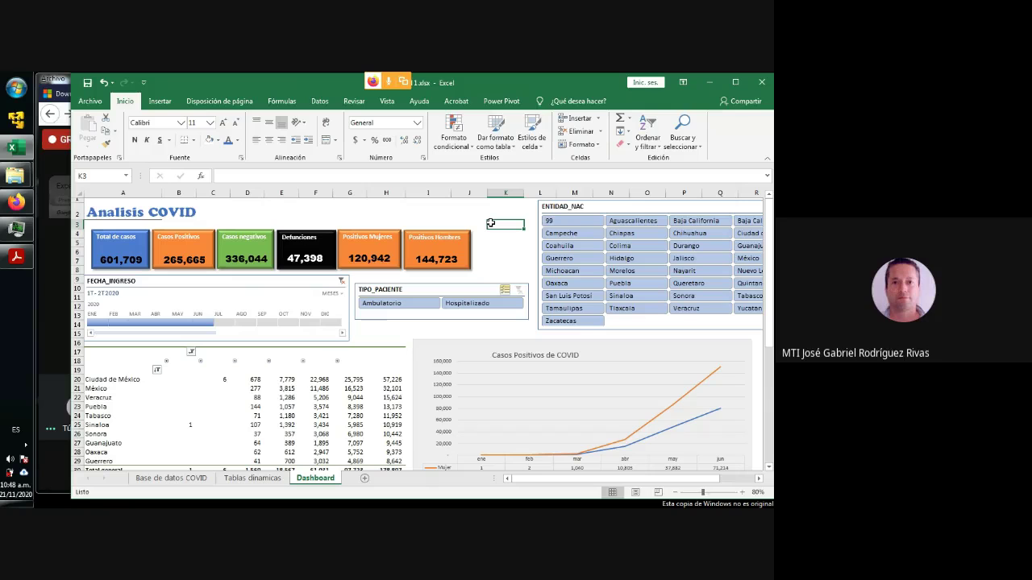
# Undo the sheet background fills and the pivot table style change.
pyautogui.hotkey('ctrl', 'a')
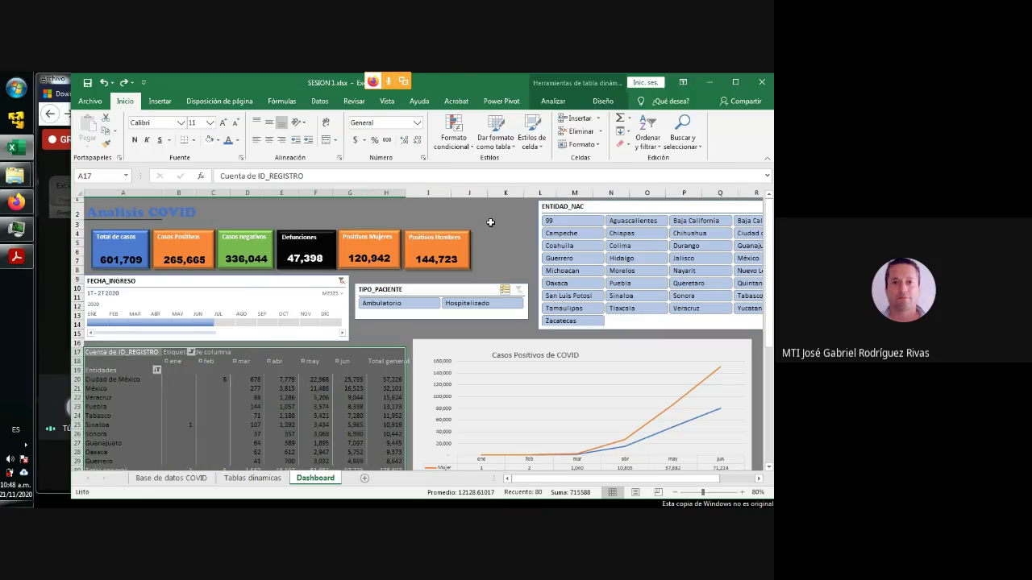
pyautogui.hotkey('ctrl', 'z')
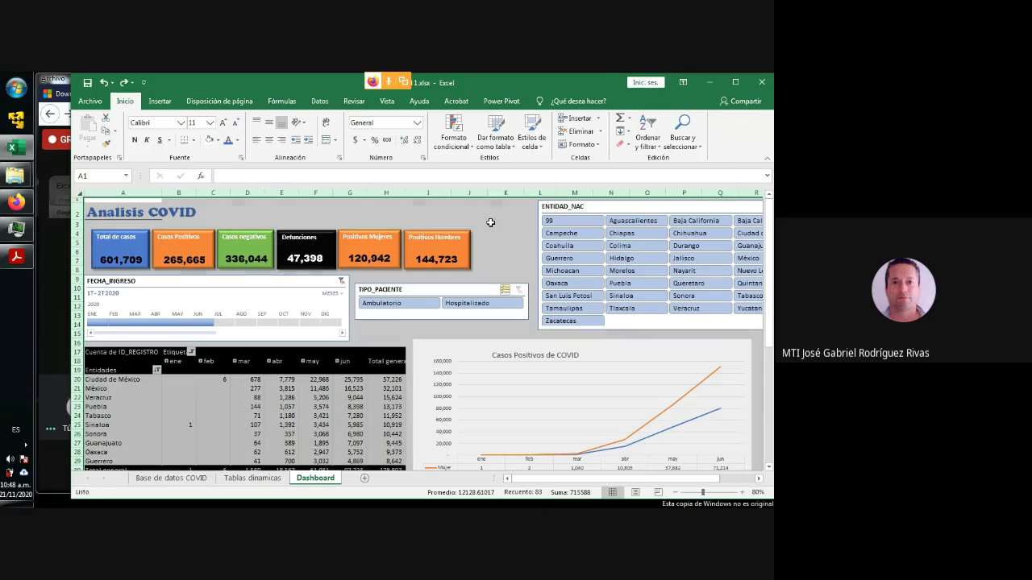
pyautogui.click(491, 222)
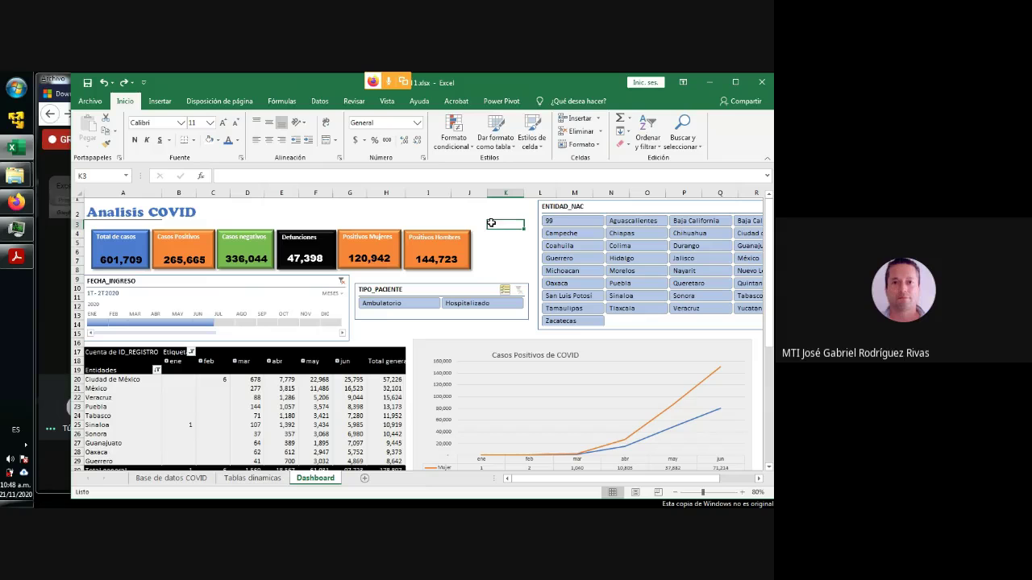
# Maximize the workbook window and collapse the ribbon to give the dashboard more room.
pyautogui.click(736, 81)
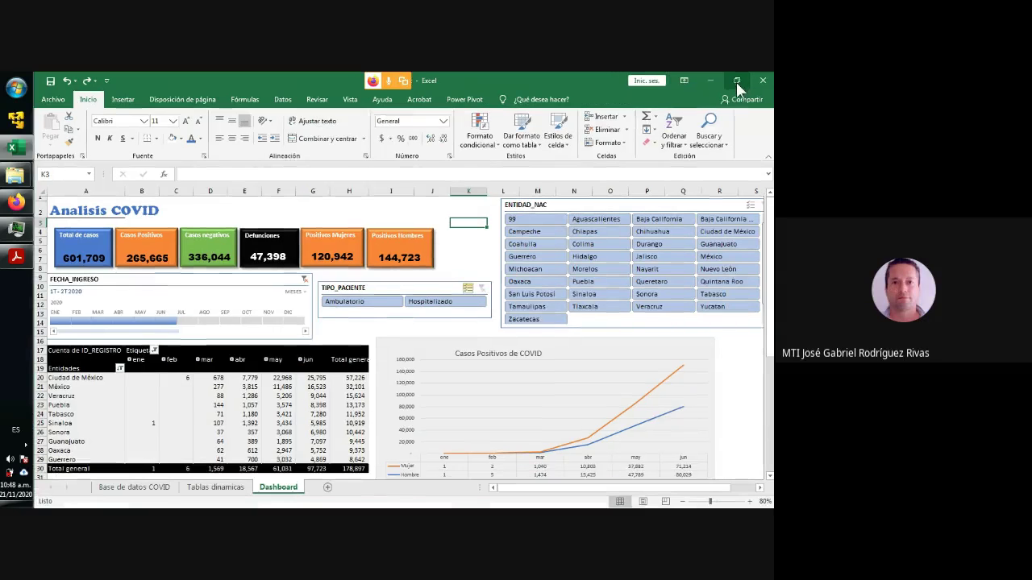
pyautogui.click(767, 158)
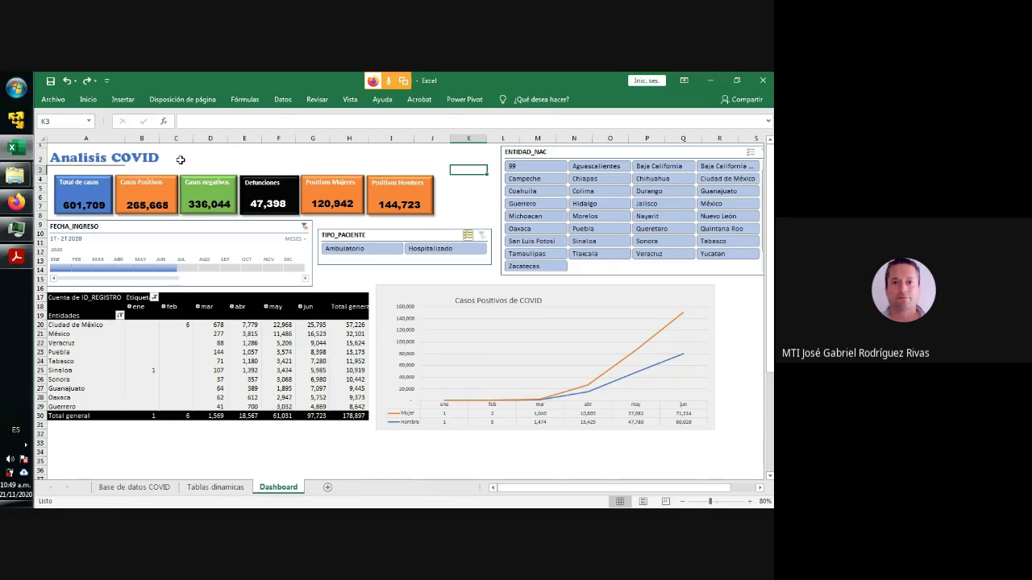
# Apply the dark orange timeline style to the FECHA_INGRESO timeline.
pyautogui.click(164, 231)
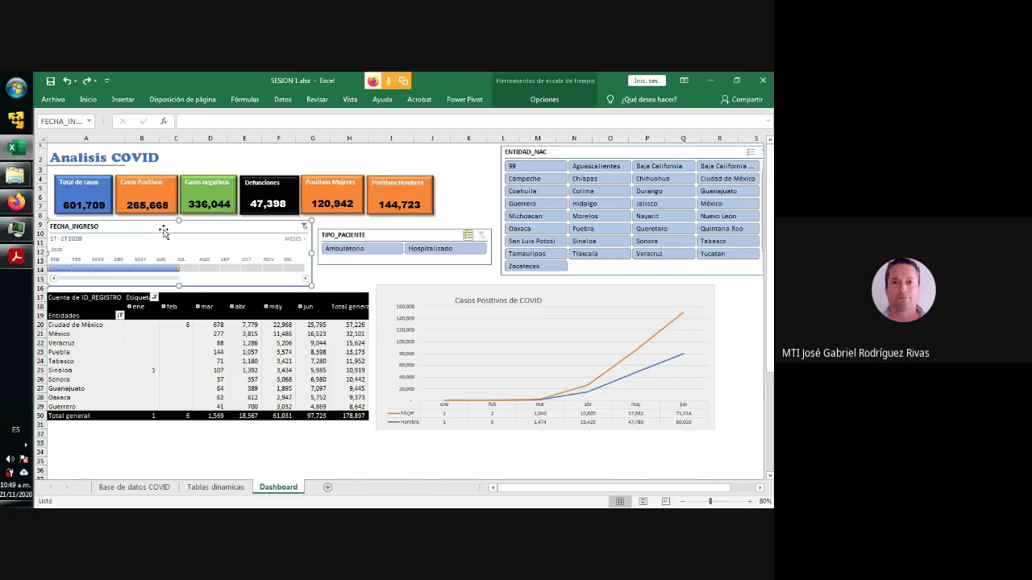
pyautogui.click(555, 103)
pyautogui.click(337, 144)
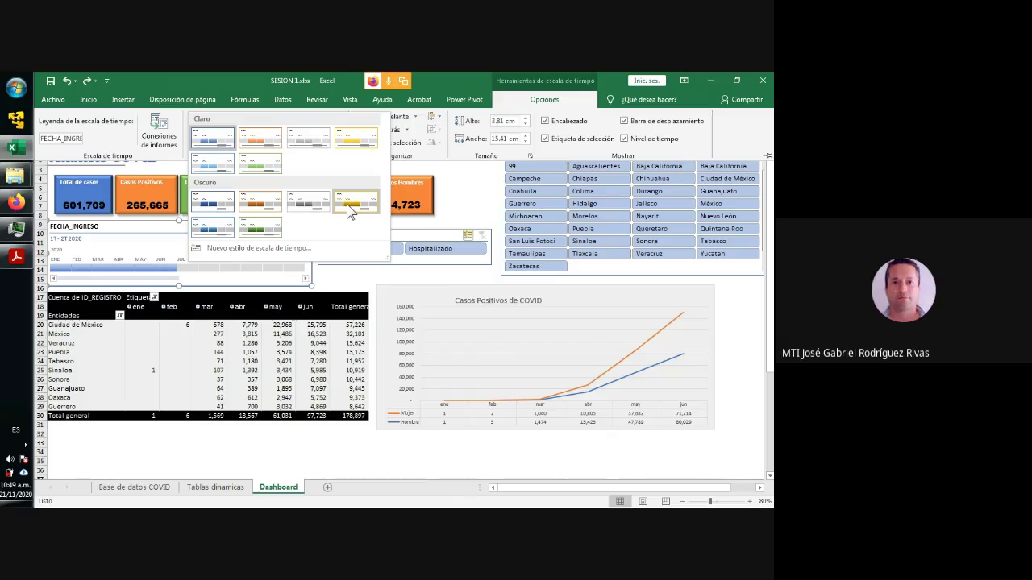
pyautogui.click(261, 202)
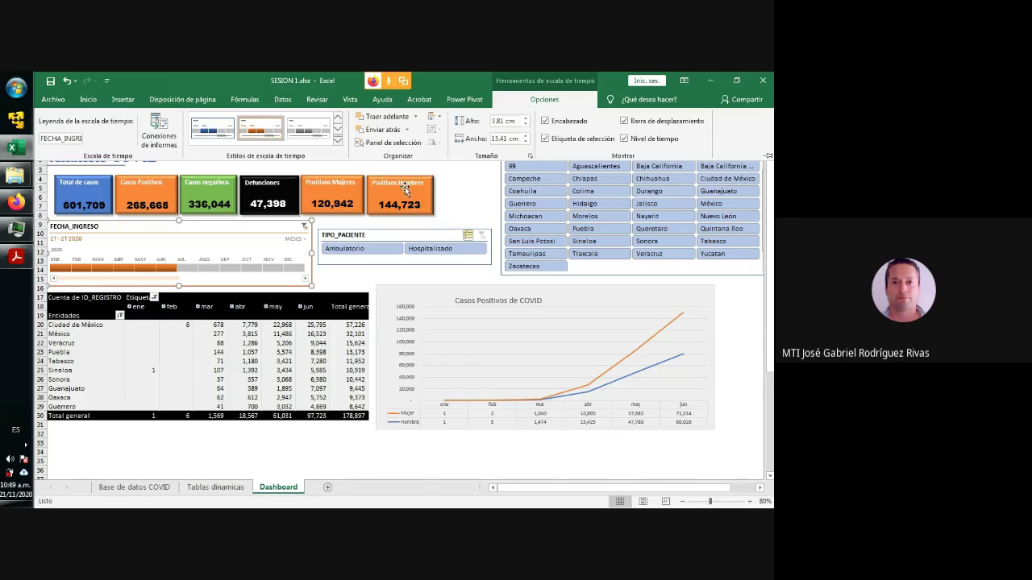
# Examine the elements and format options available for a new custom timeline style, then discard it.
pyautogui.click(336, 141)
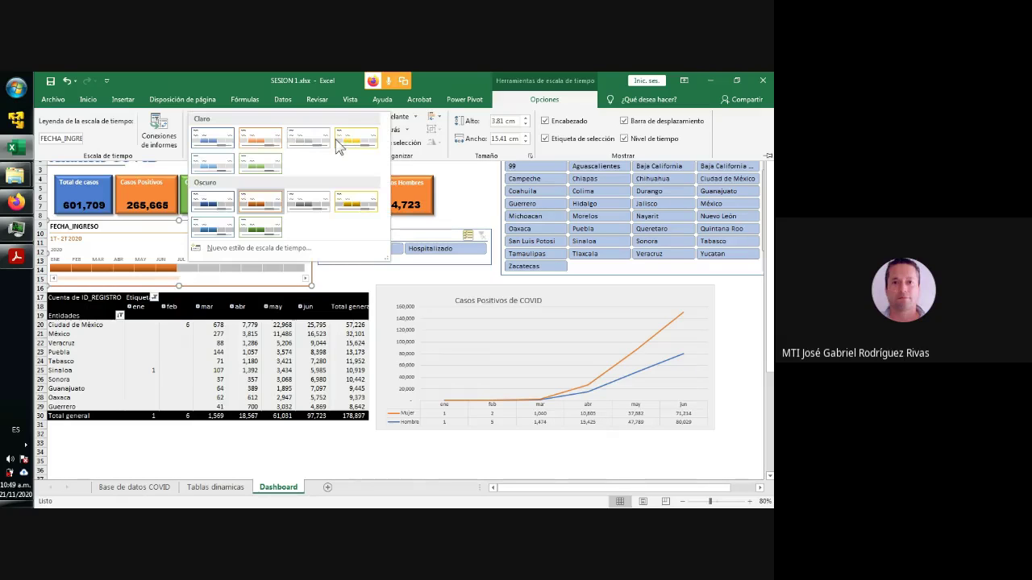
pyautogui.click(258, 249)
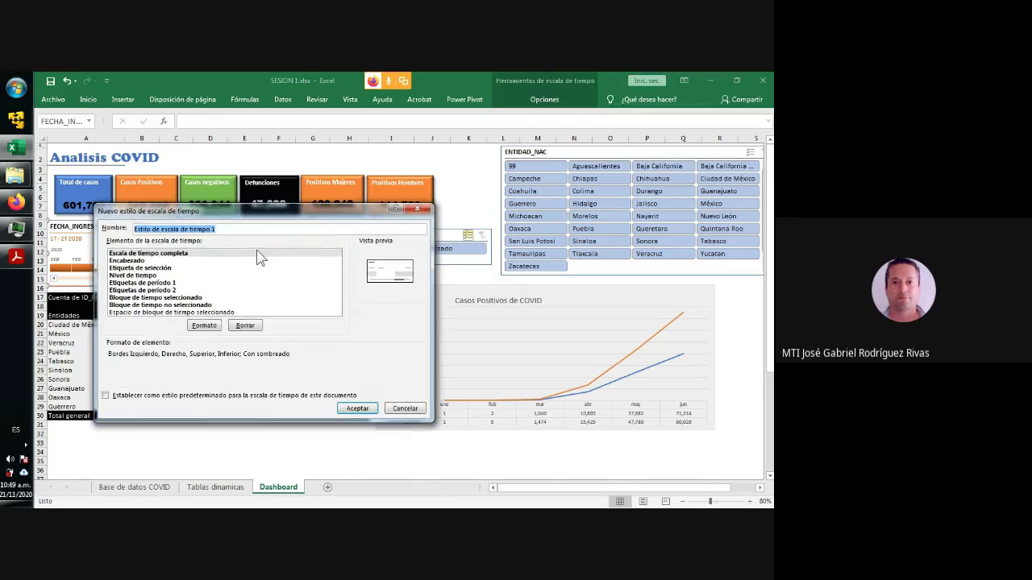
pyautogui.click(146, 275)
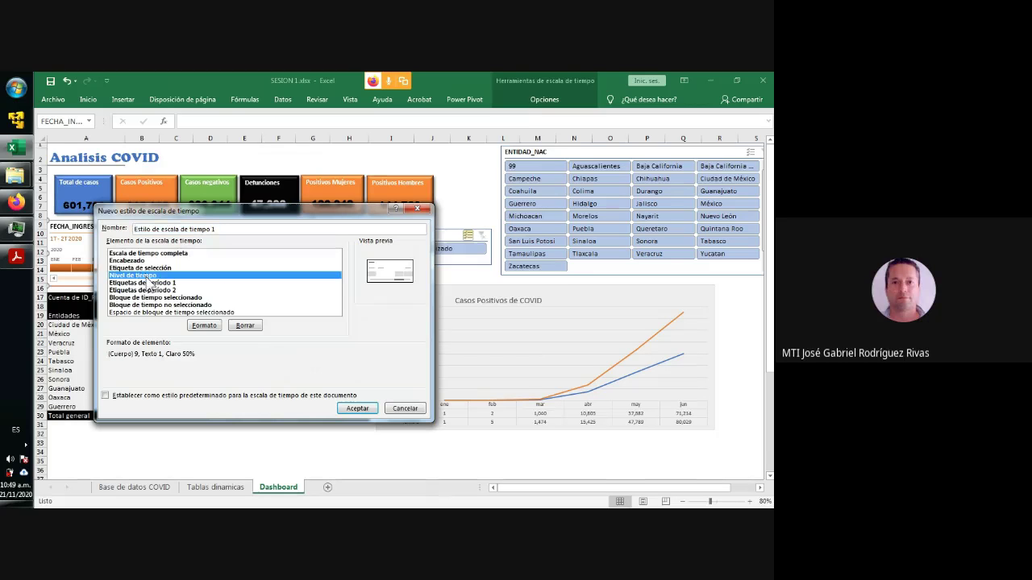
pyautogui.click(151, 284)
pyautogui.click(152, 290)
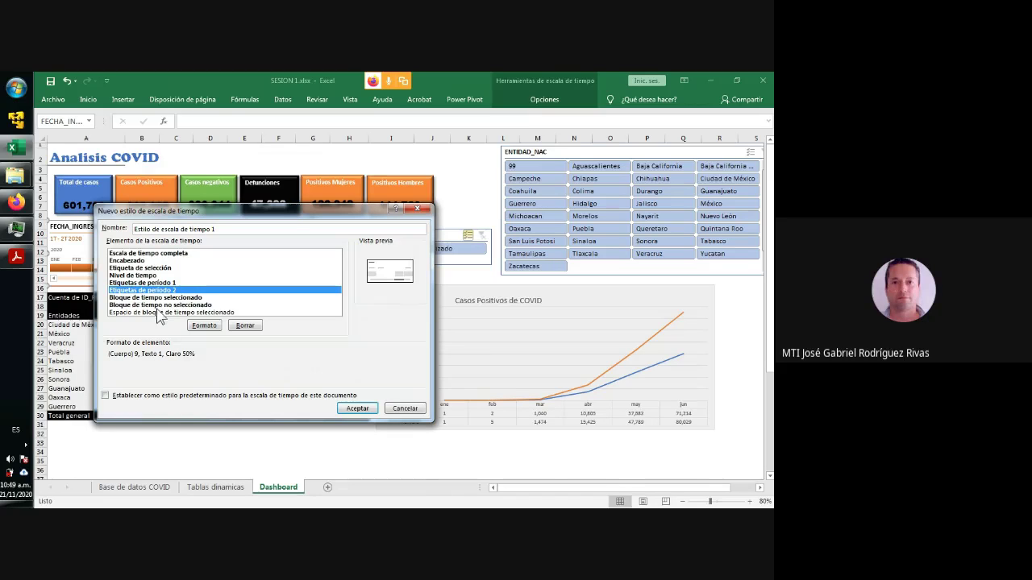
pyautogui.click(142, 255)
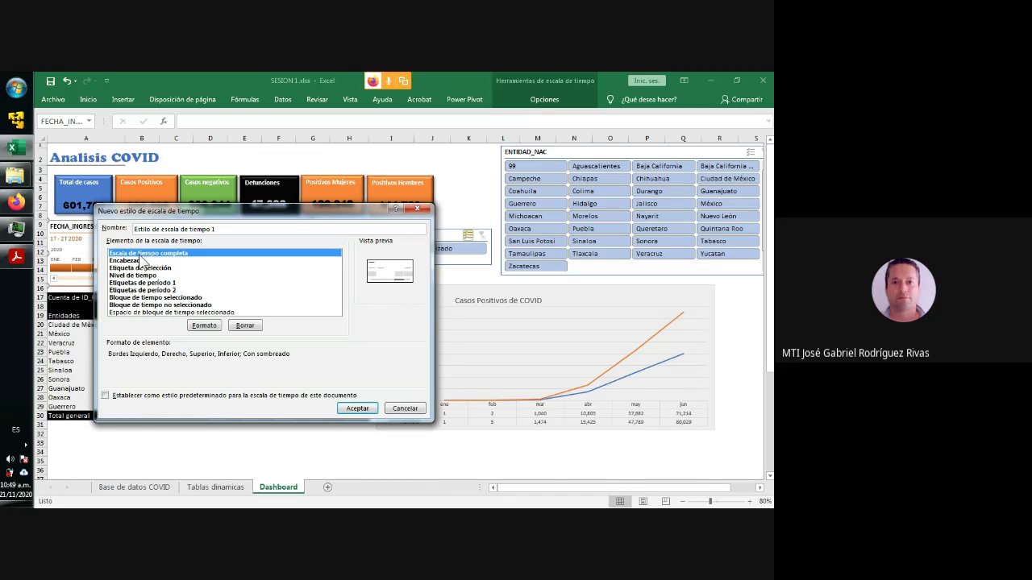
pyautogui.click(206, 329)
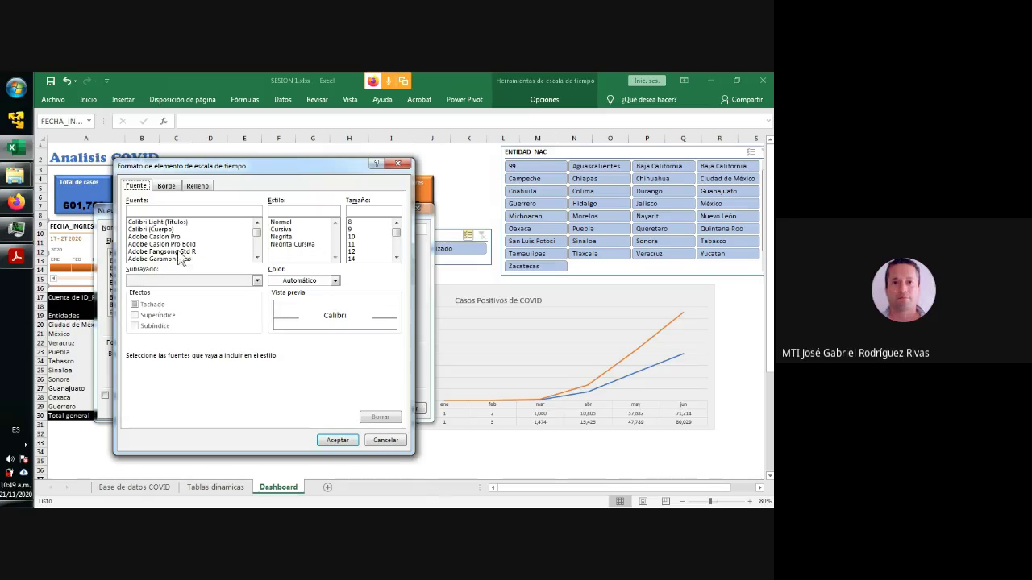
pyautogui.click(381, 442)
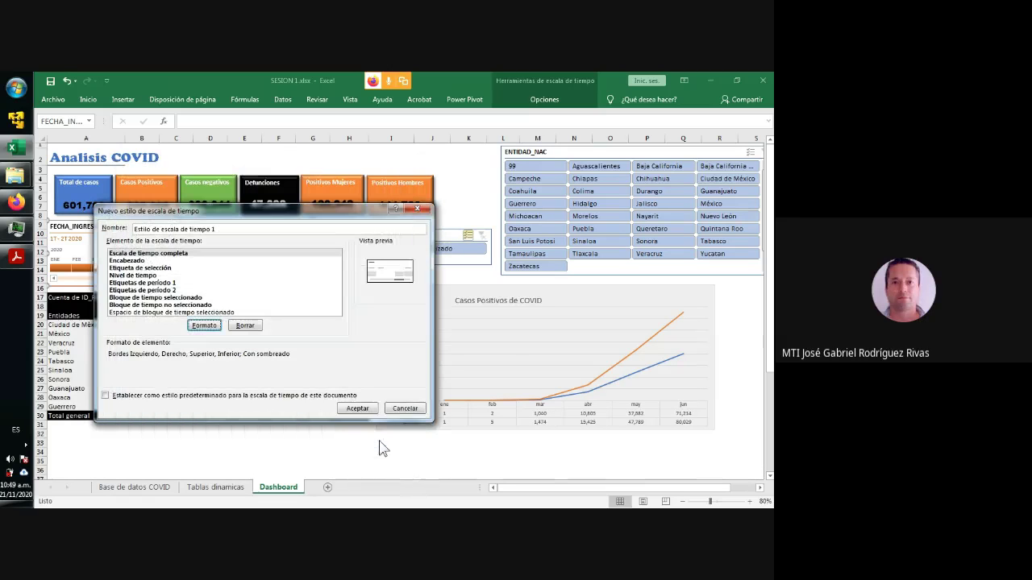
pyautogui.click(413, 410)
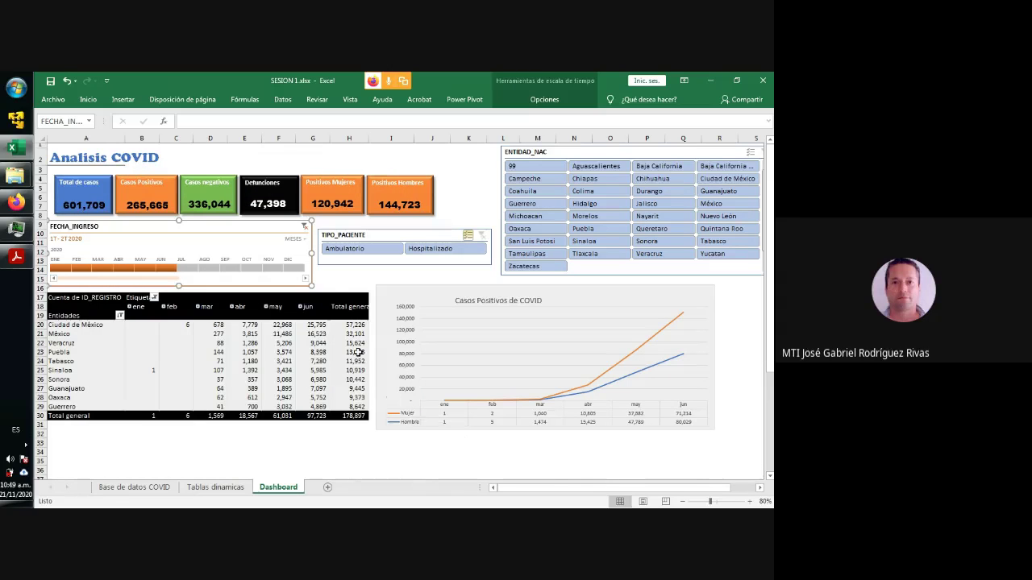
# Apply the dark yellow slicer style to the ENTIDAD_NAC slicer.
pyautogui.click(407, 236)
pyautogui.click(568, 151)
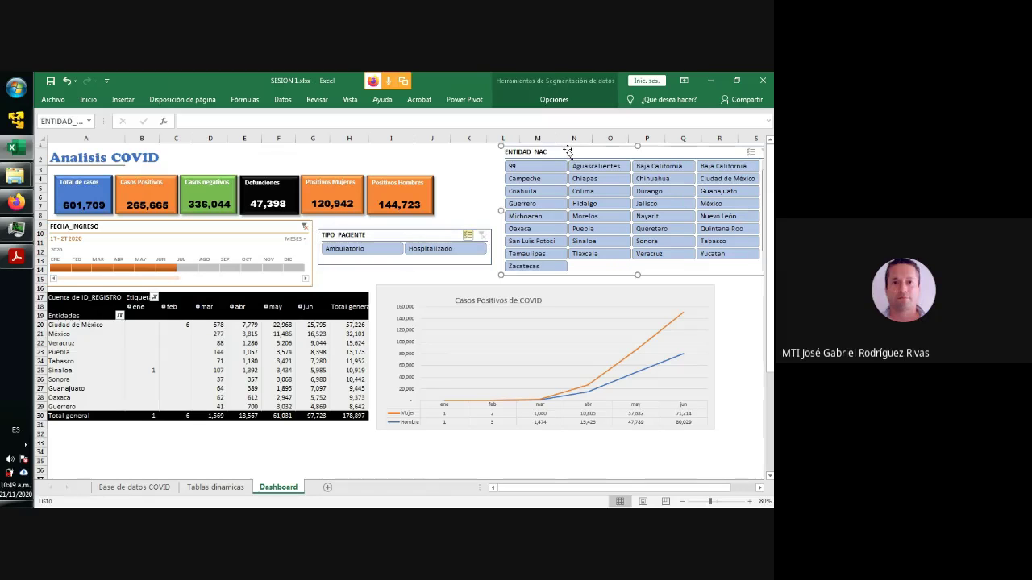
pyautogui.click(554, 99)
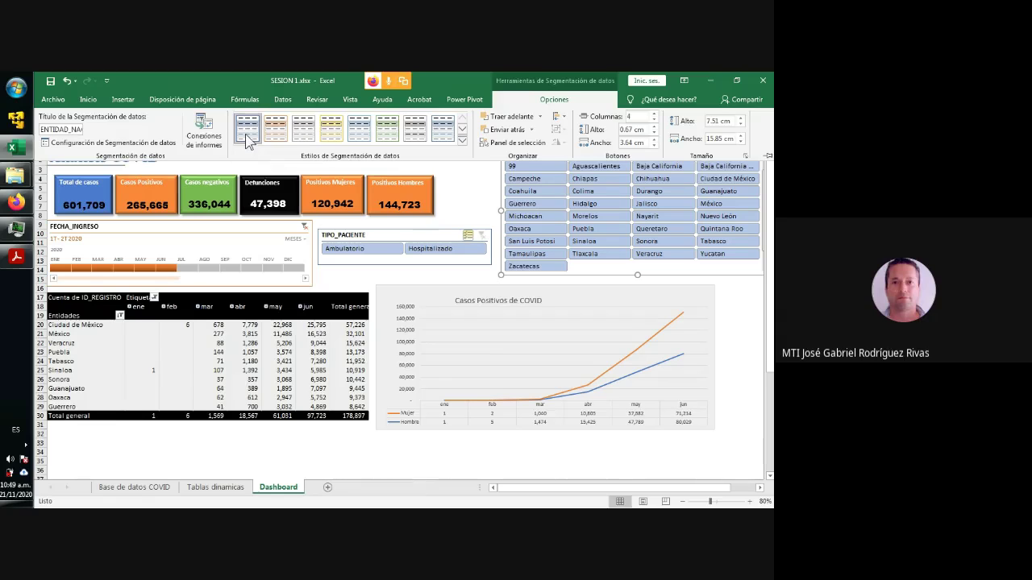
pyautogui.click(461, 140)
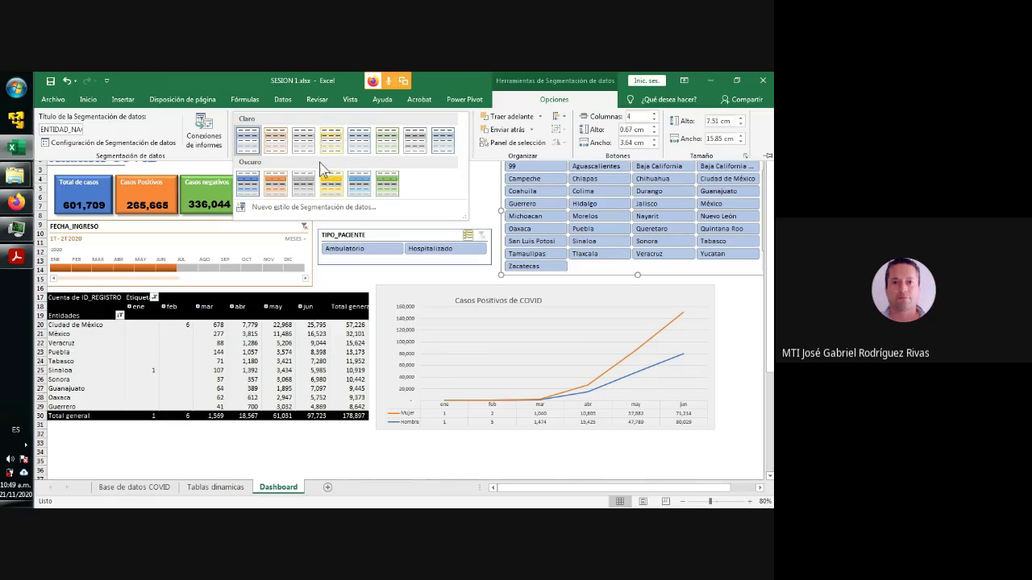
pyautogui.click(330, 187)
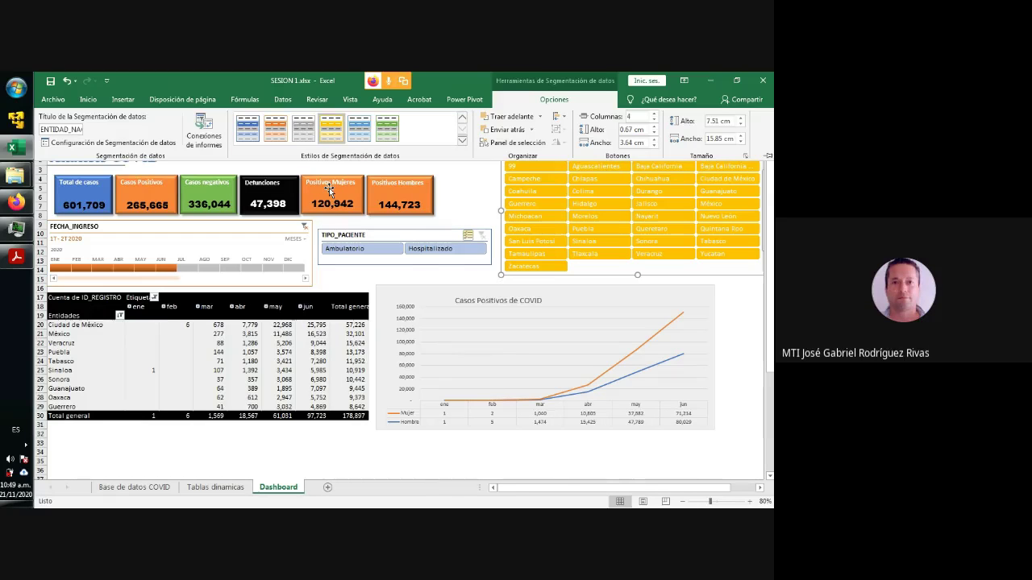
pyautogui.hotkey('ctrl', 'F1')
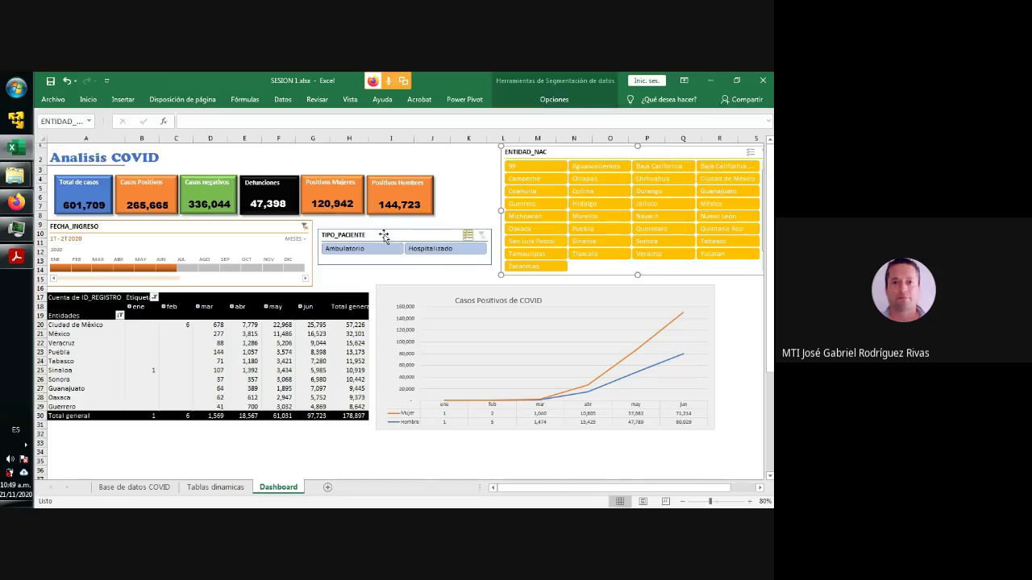
# Apply the light yellow slicer style to the TIPO_PACIENTE slicer.
pyautogui.click(385, 232)
pyautogui.click(551, 102)
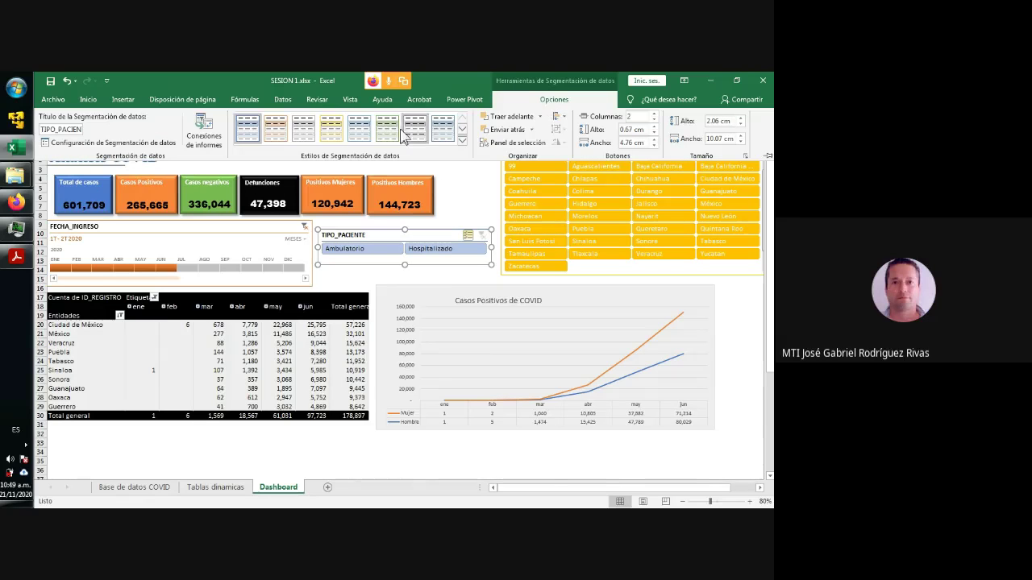
pyautogui.click(331, 133)
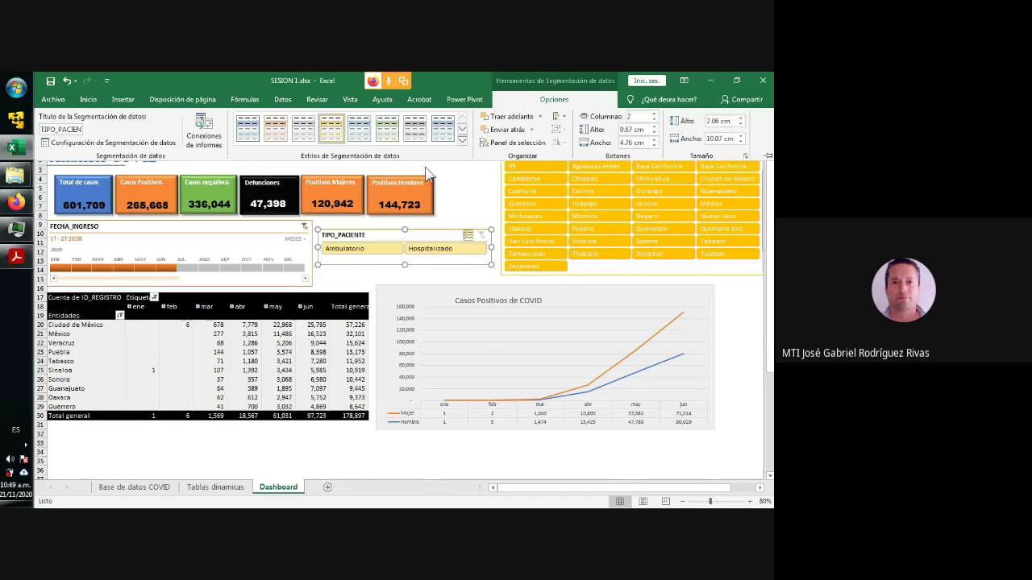
pyautogui.click(462, 140)
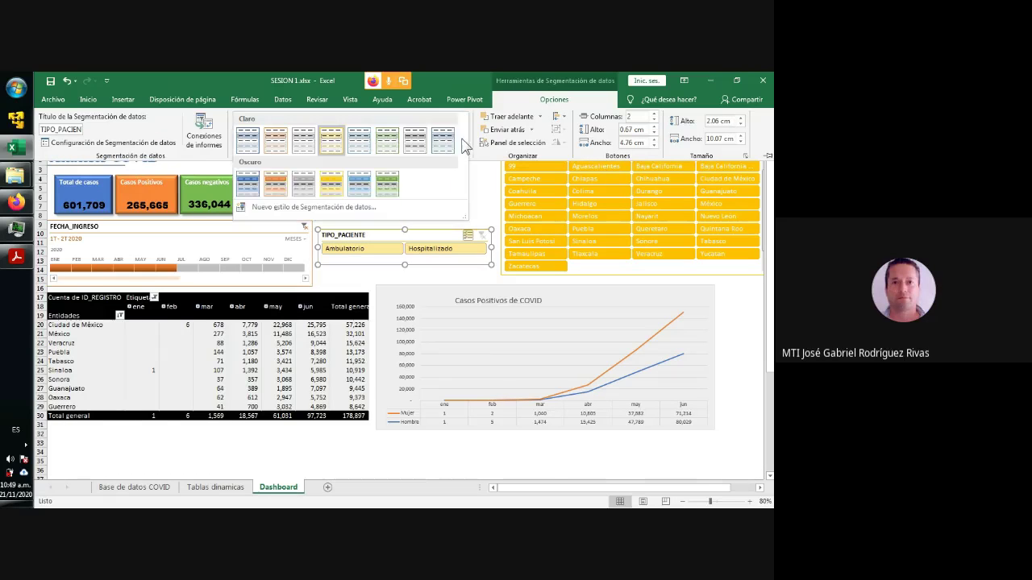
pyautogui.click(349, 205)
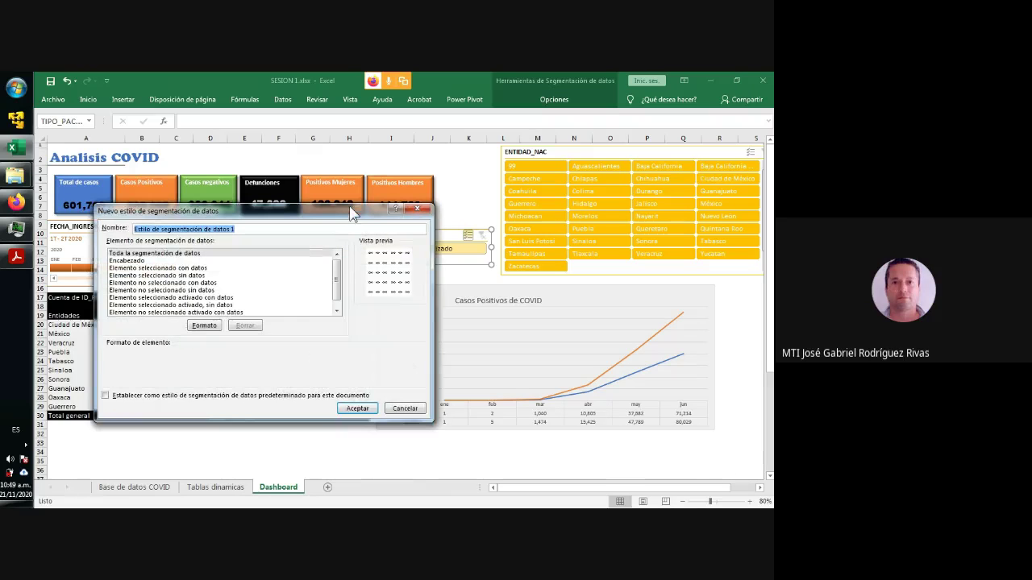
pyautogui.click(176, 283)
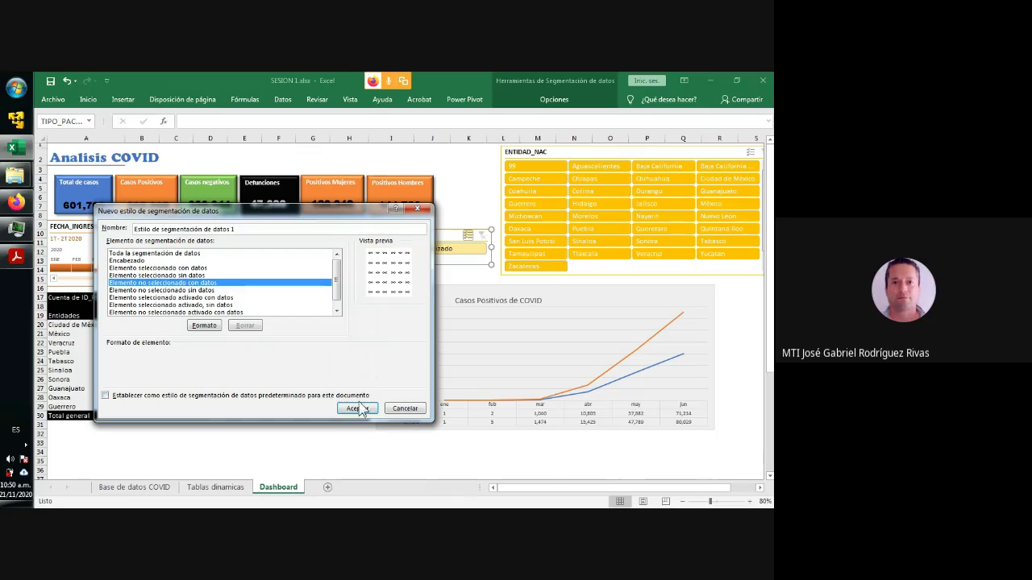
pyautogui.click(403, 408)
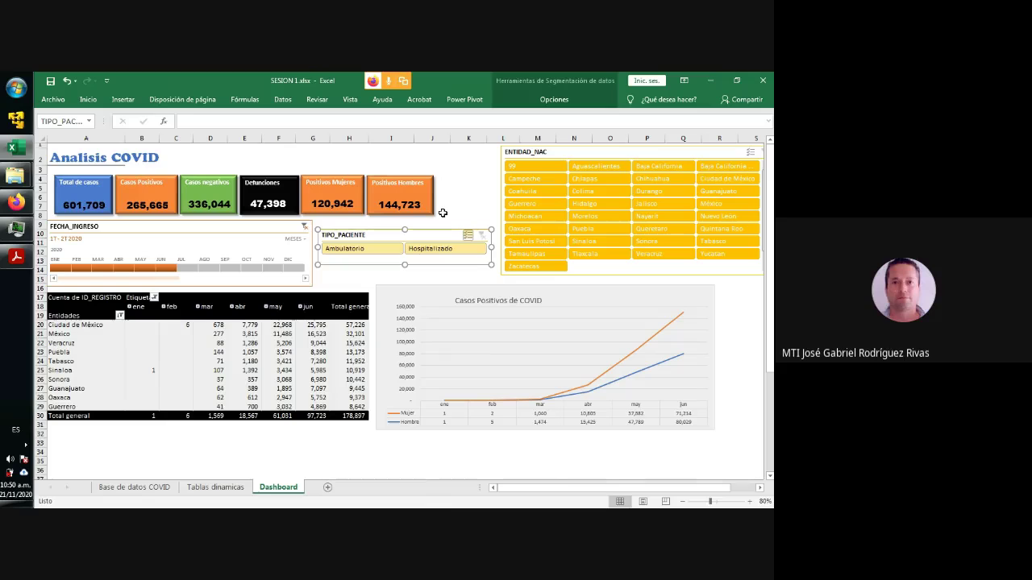
# Undo the yellow style applied to the TIPO_PACIENTE and ENTIDAD_NAC slicers.
pyautogui.hotkey('ctrl', 'z')
pyautogui.click(469, 190)
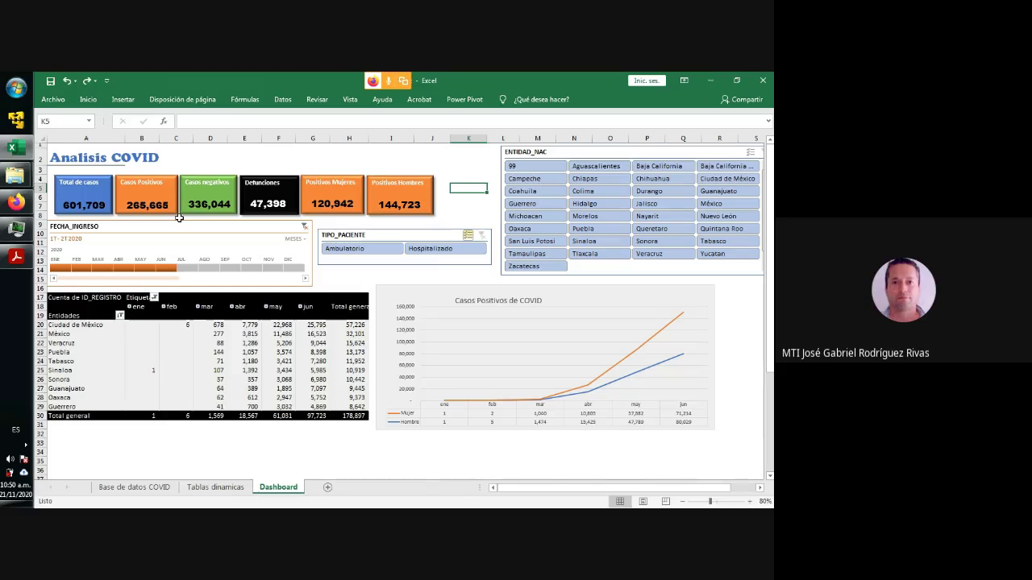
pyautogui.click(564, 155)
pyautogui.click(361, 236)
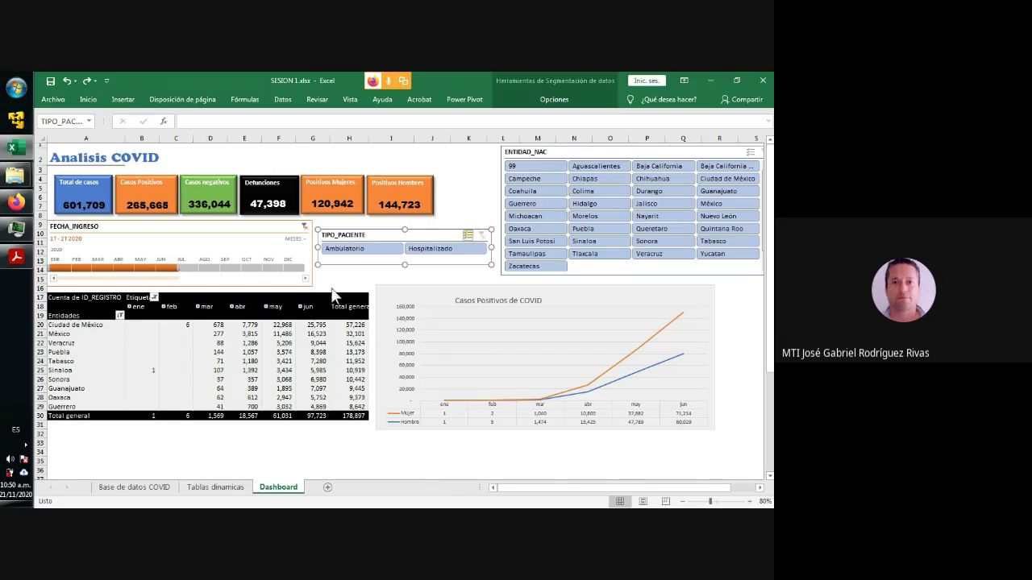
pyautogui.click(83, 374)
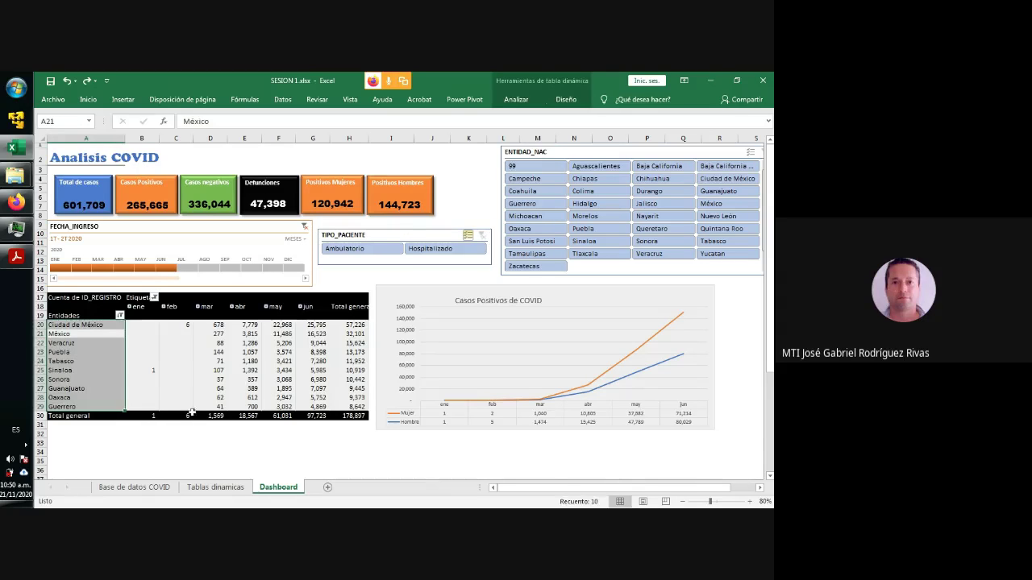
pyautogui.click(210, 452)
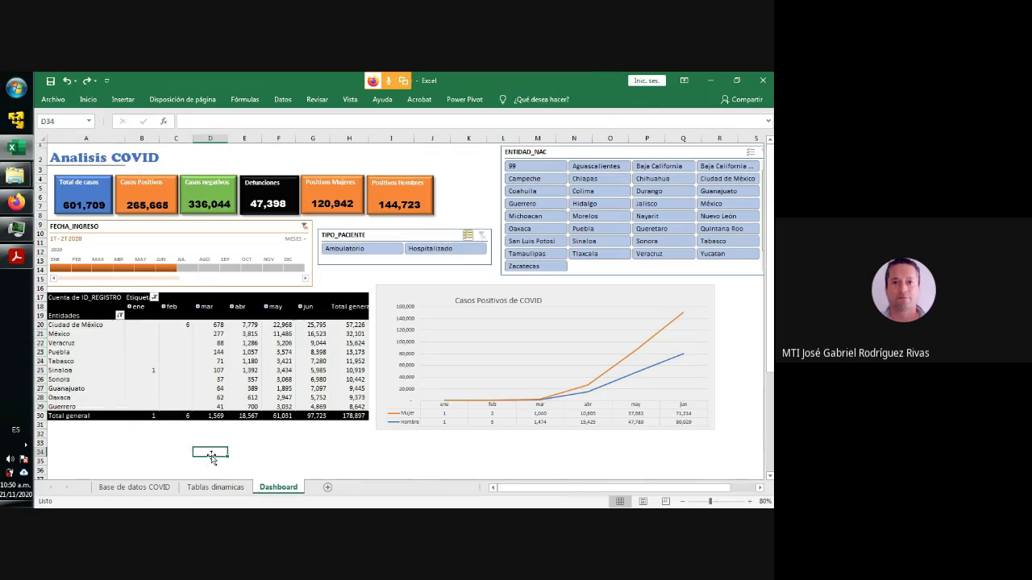
# Set the top-values filter on the pivot table's Entidades field to the top 15 elements by Cuenta de ID_REGISTRO.
pyautogui.click(120, 316)
pyautogui.moveTo(152, 160)
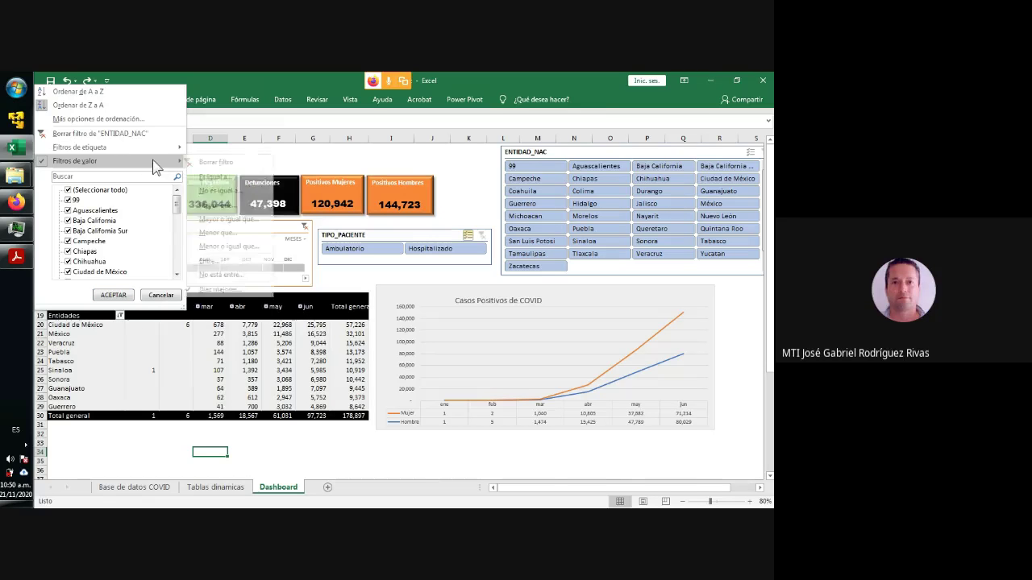
pyautogui.click(225, 290)
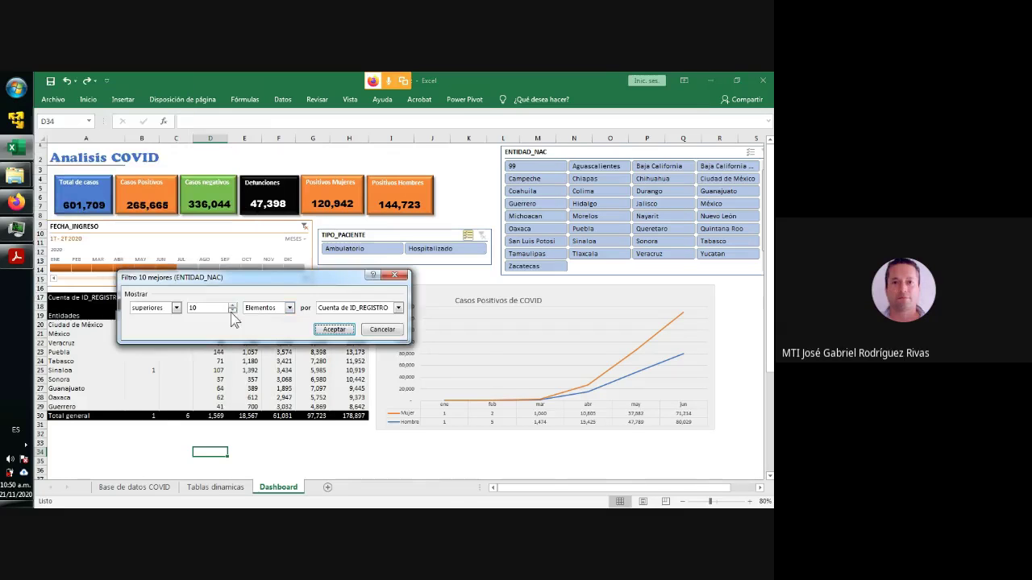
pyautogui.doubleClick(233, 305)
pyautogui.click(233, 305)
pyautogui.click(334, 328)
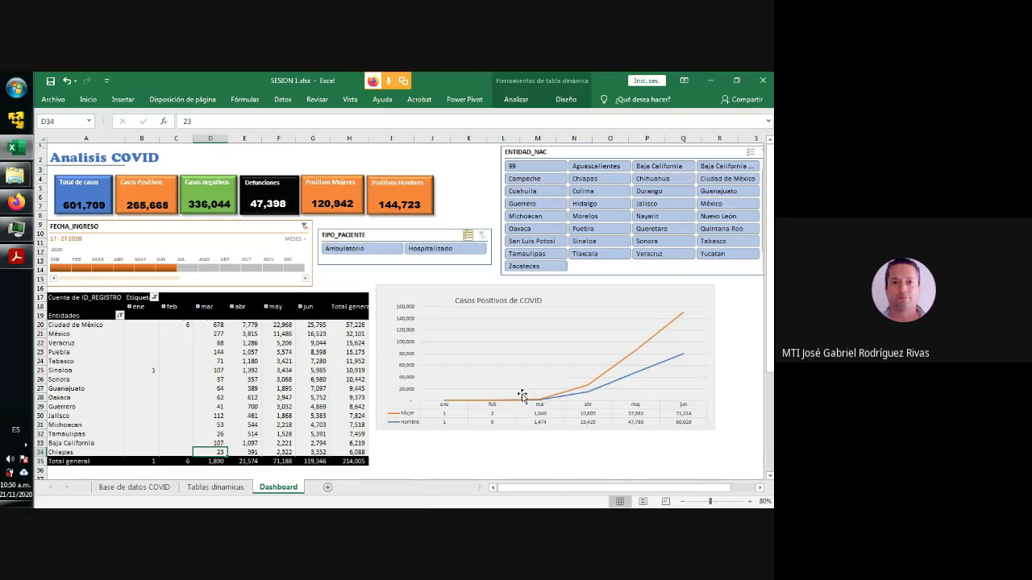
# Resize the Casos Positivos de COVID chart so it reaches down to the pivot table's last row and extends right into column S.
pyautogui.click(523, 395)
pyautogui.moveTo(544, 430); pyautogui.dragTo(549, 461)
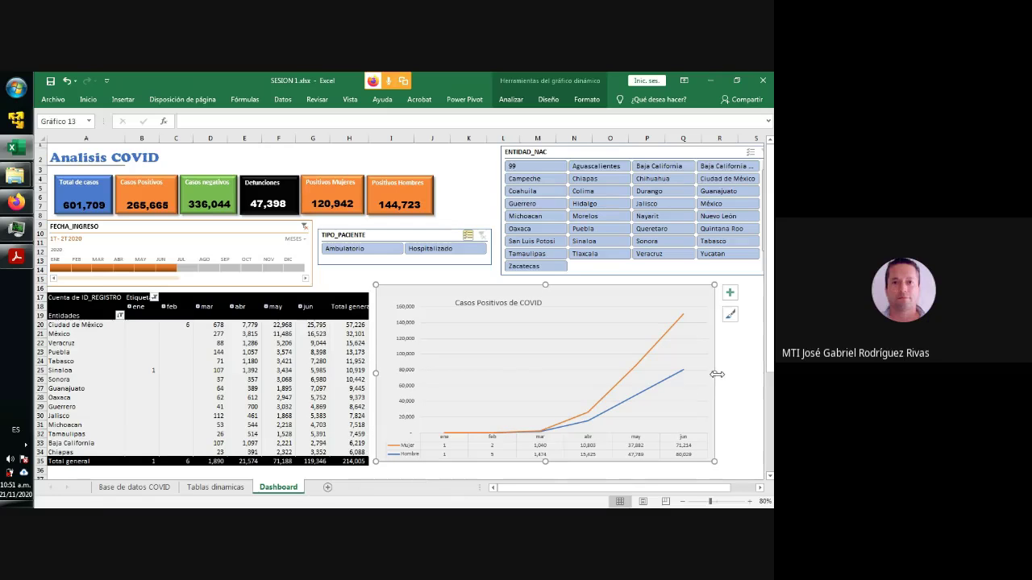
pyautogui.moveTo(716, 374)
pyautogui.mouseDown()
pyautogui.moveTo(760, 375)
pyautogui.moveTo(590, 371)
pyautogui.mouseUp()
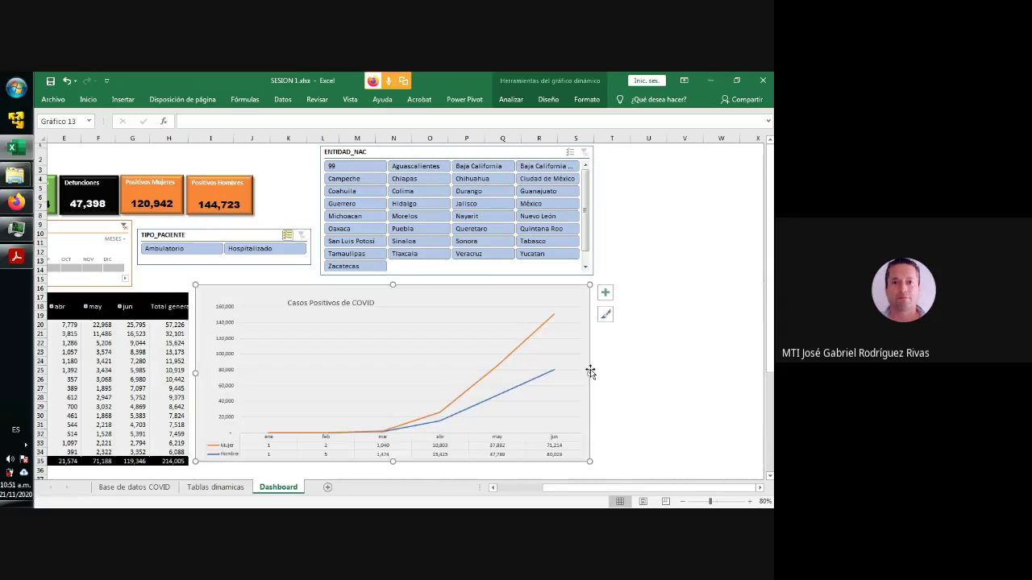
pyautogui.moveTo(606, 490); pyautogui.dragTo(564, 498)
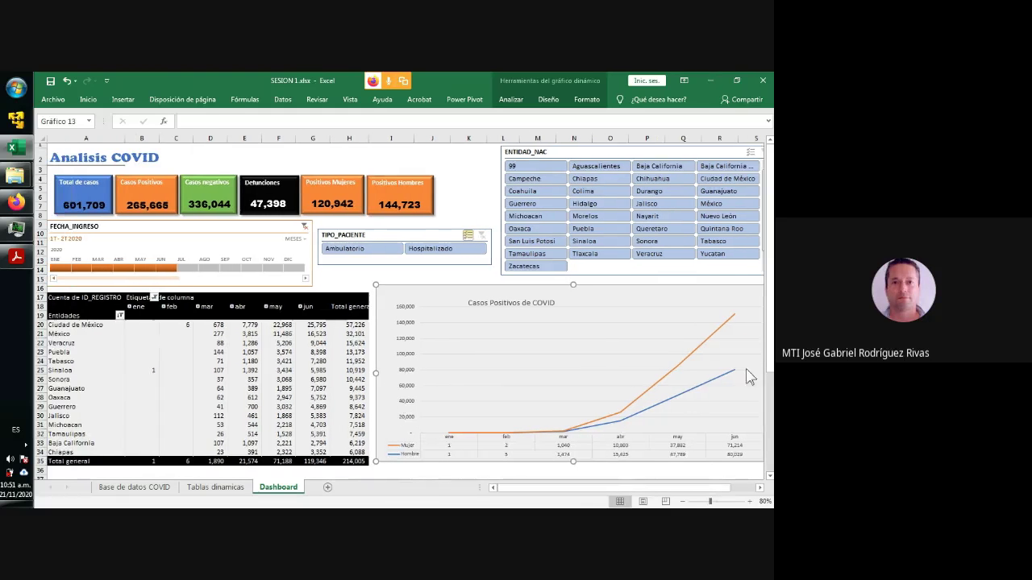
pyautogui.click(761, 494)
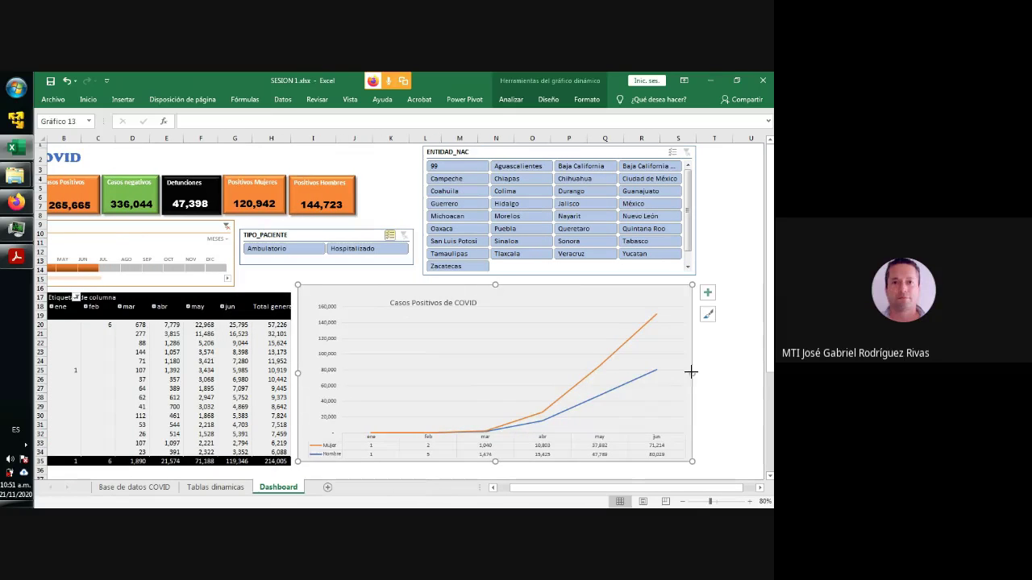
pyautogui.moveTo(691, 371); pyautogui.dragTo(682, 373)
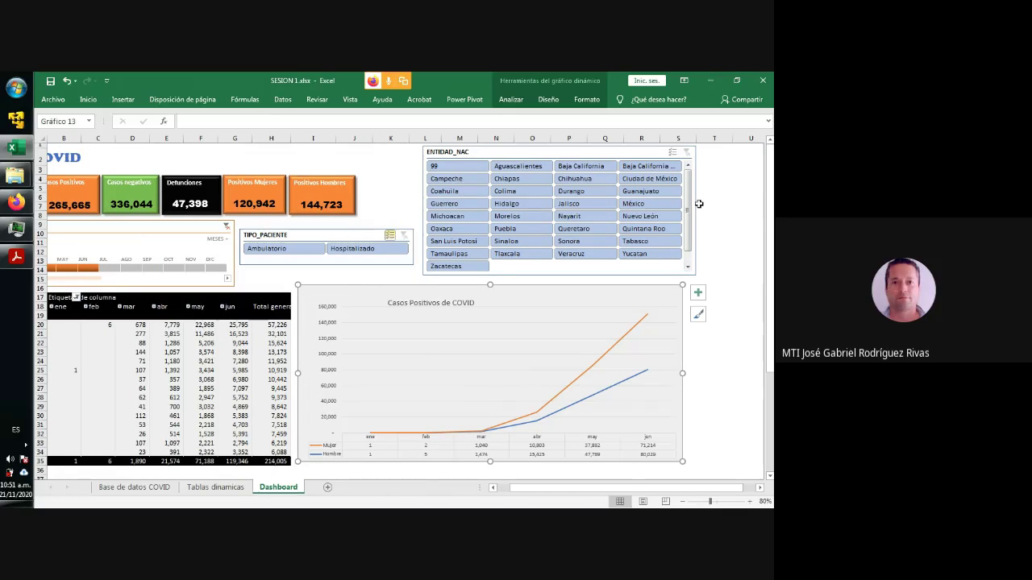
# Shift the ENTIDAD_NAC slicer slightly left to line up with the chart, and nudge the chart slightly left and down beside the pivot table.
pyautogui.moveTo(606, 152); pyautogui.dragTo(599, 152)
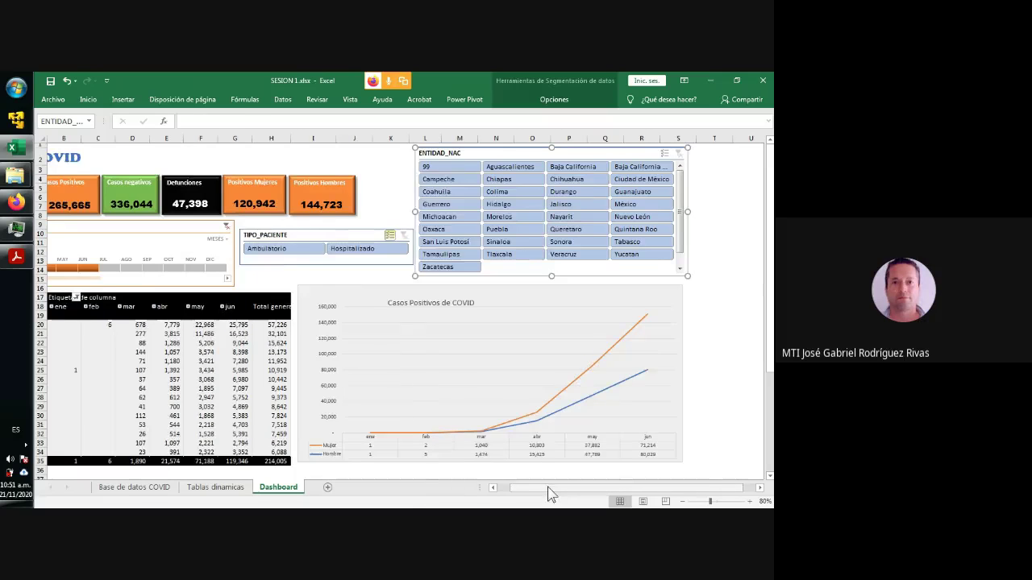
pyautogui.moveTo(548, 494); pyautogui.dragTo(529, 486)
pyautogui.click(428, 319)
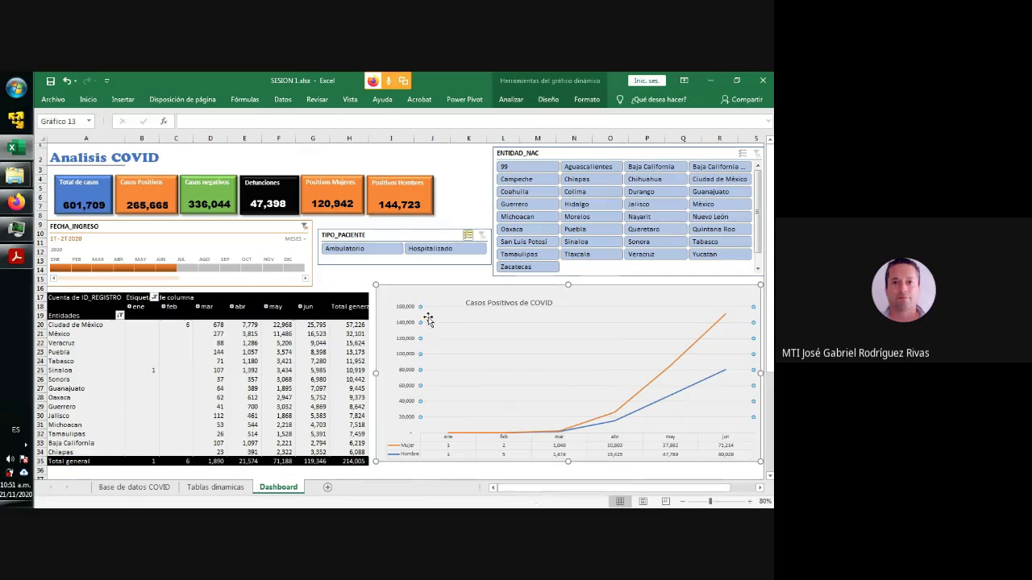
pyautogui.moveTo(428, 288); pyautogui.dragTo(424, 290)
pyautogui.click(400, 278)
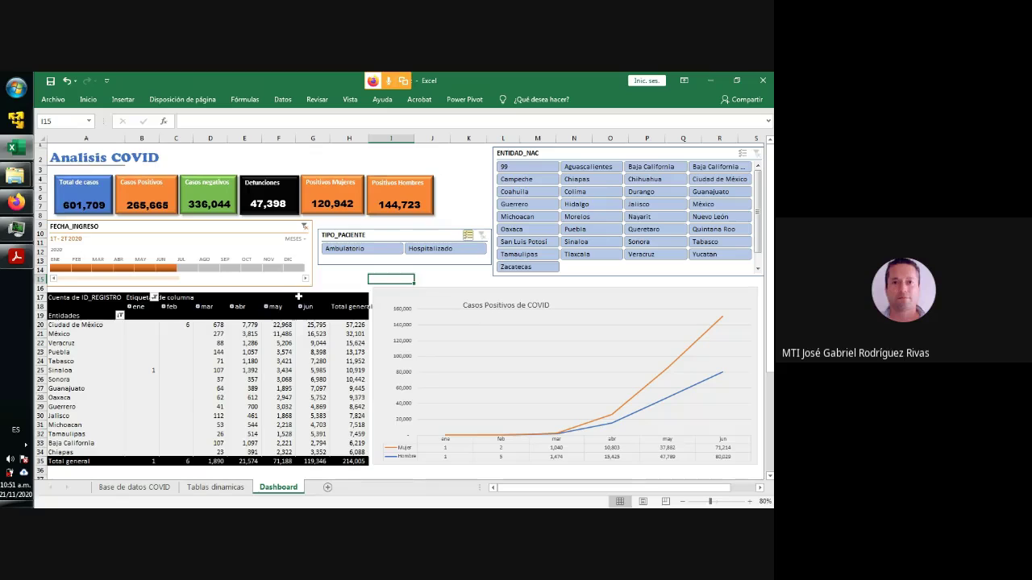
pyautogui.click(241, 156)
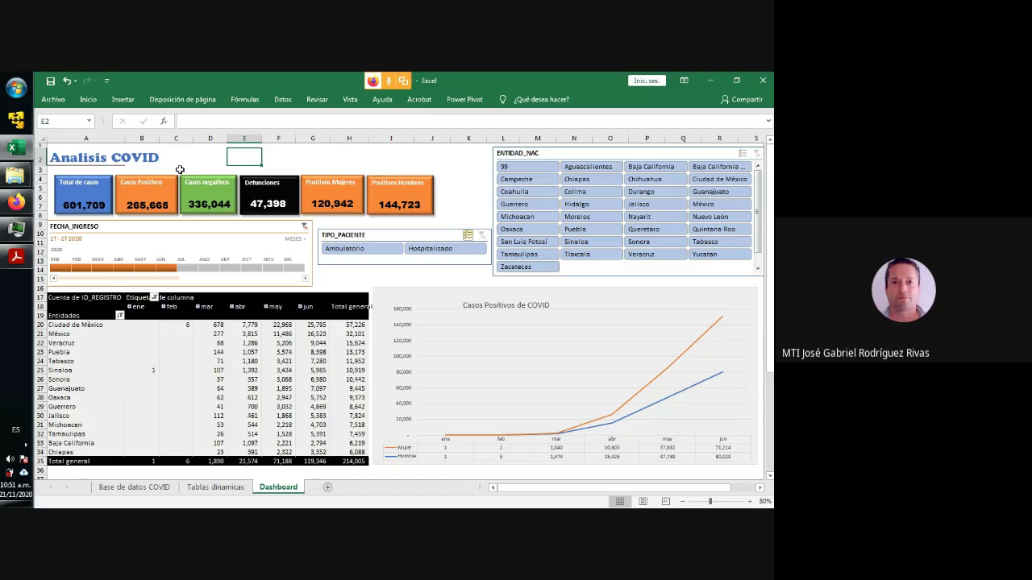
# Switch to Firefox and bring up a blank new tab.
pyautogui.click(22, 207)
pyautogui.click(22, 207)
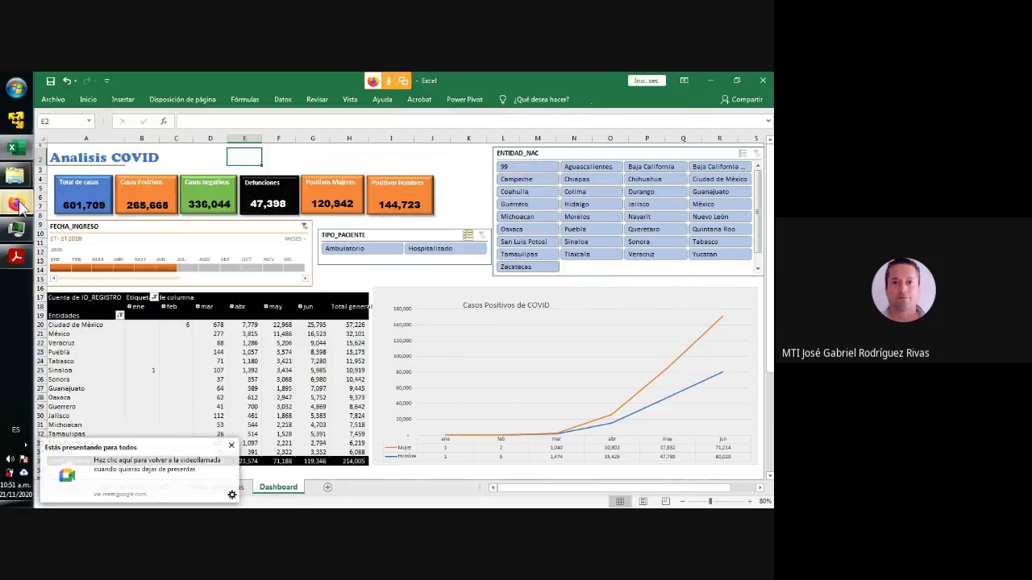
pyautogui.click(22, 207)
pyautogui.click(559, 93)
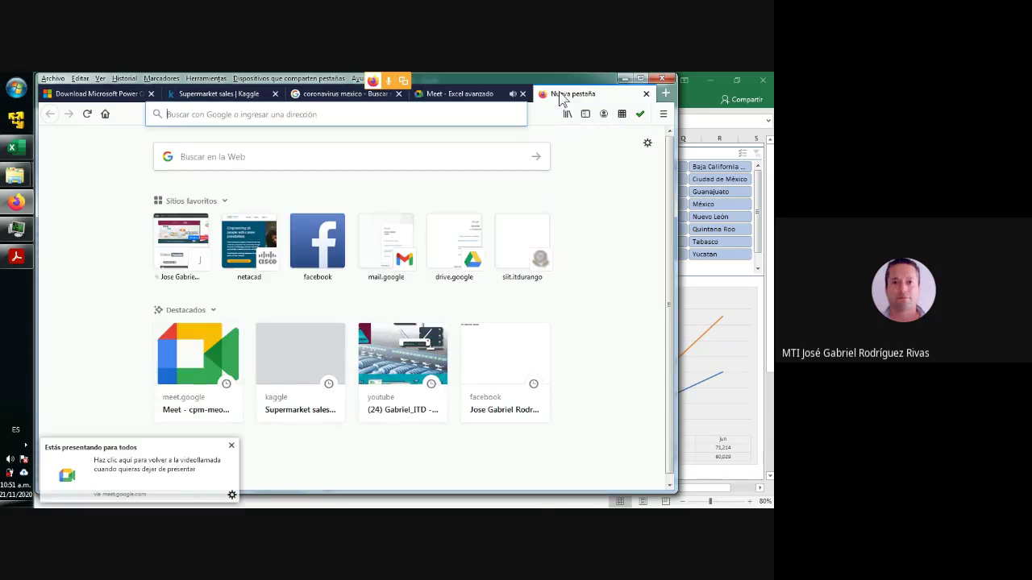
# Search Google for "dashboard porcentajes de ventas" and show the image results.
pyautogui.click(345, 154)
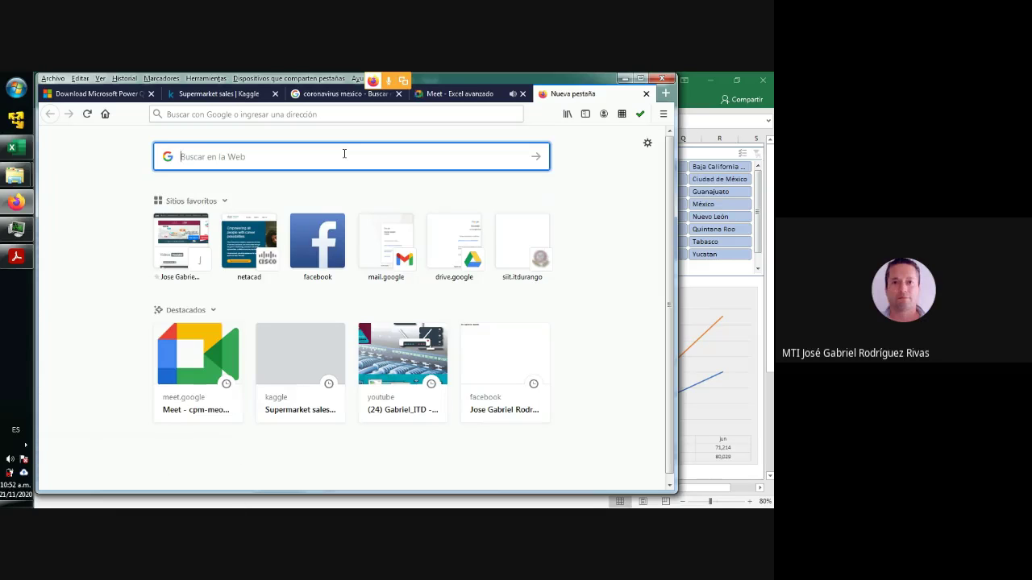
pyautogui.write('dashboar')
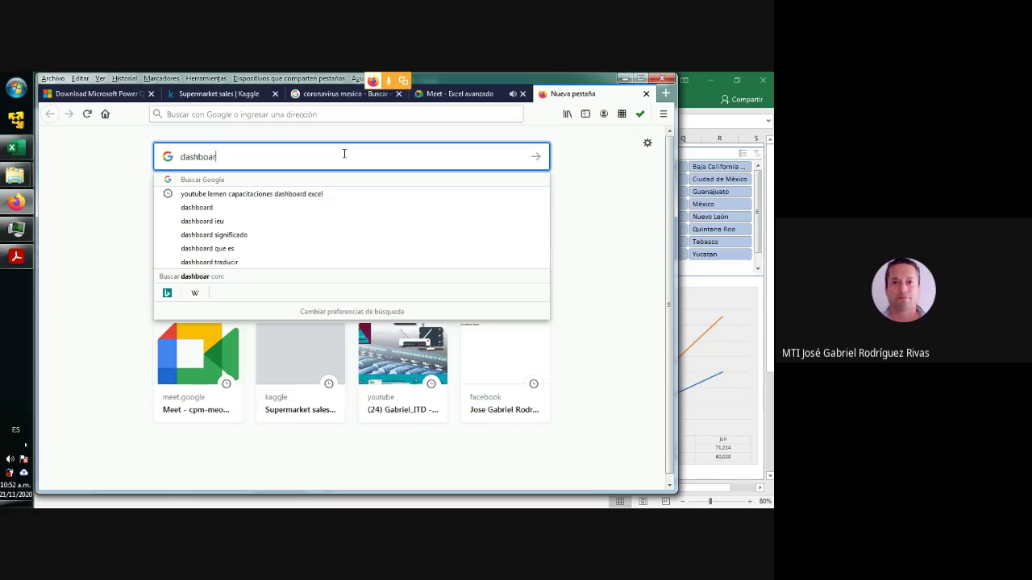
pyautogui.write('d por')
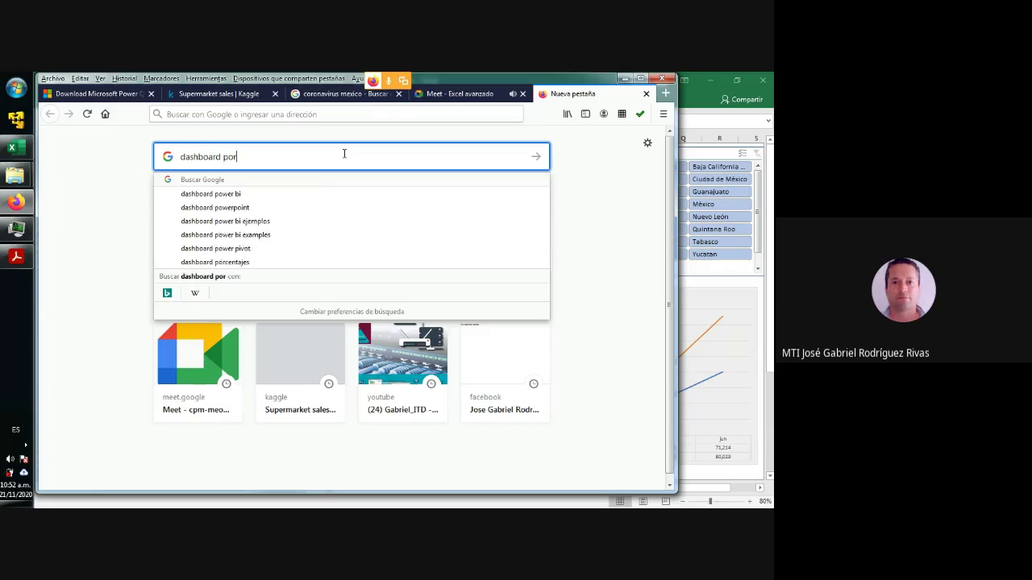
pyautogui.write('centajes de')
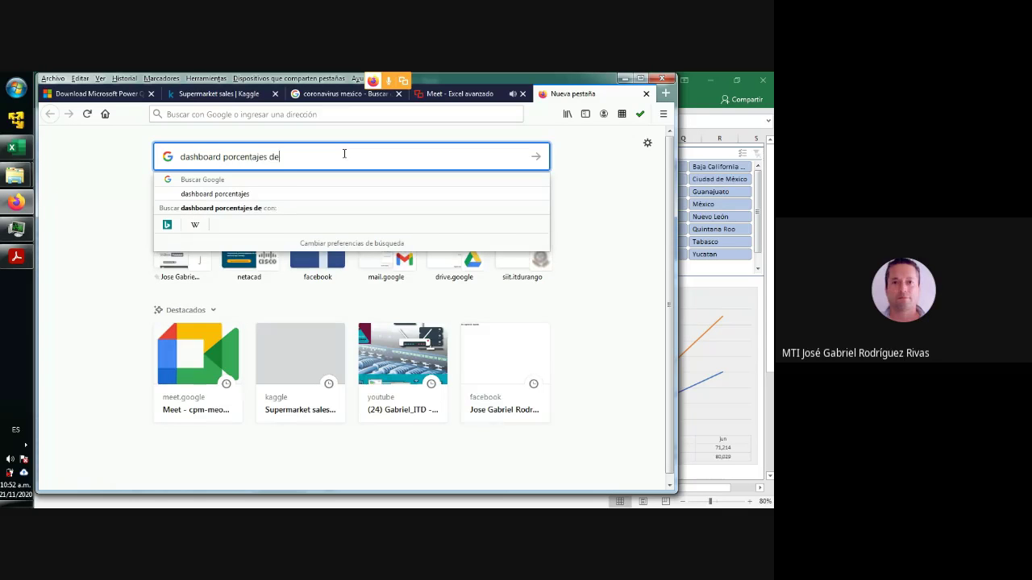
pyautogui.write(' ventas')
pyautogui.press('Return')
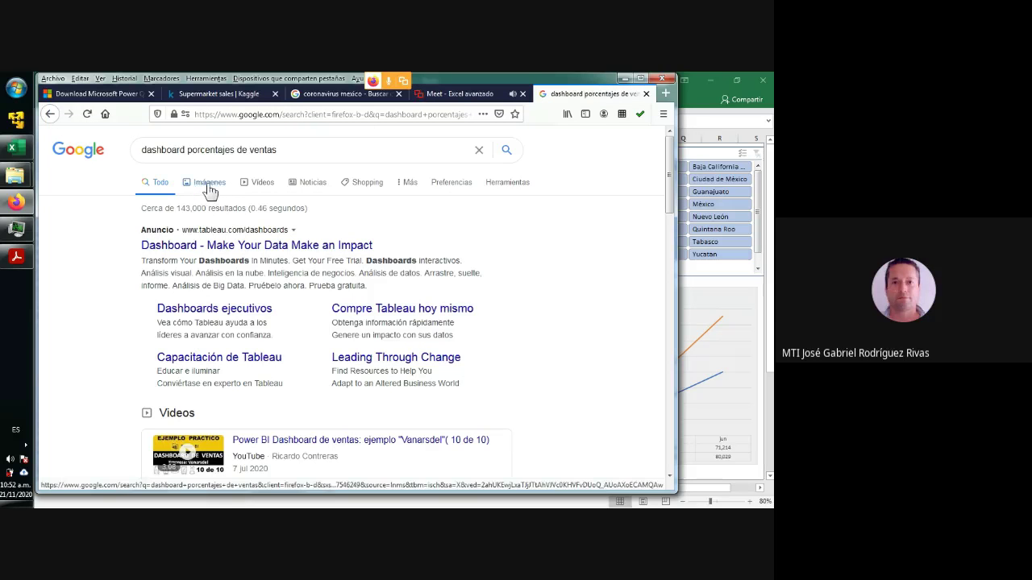
pyautogui.click(208, 187)
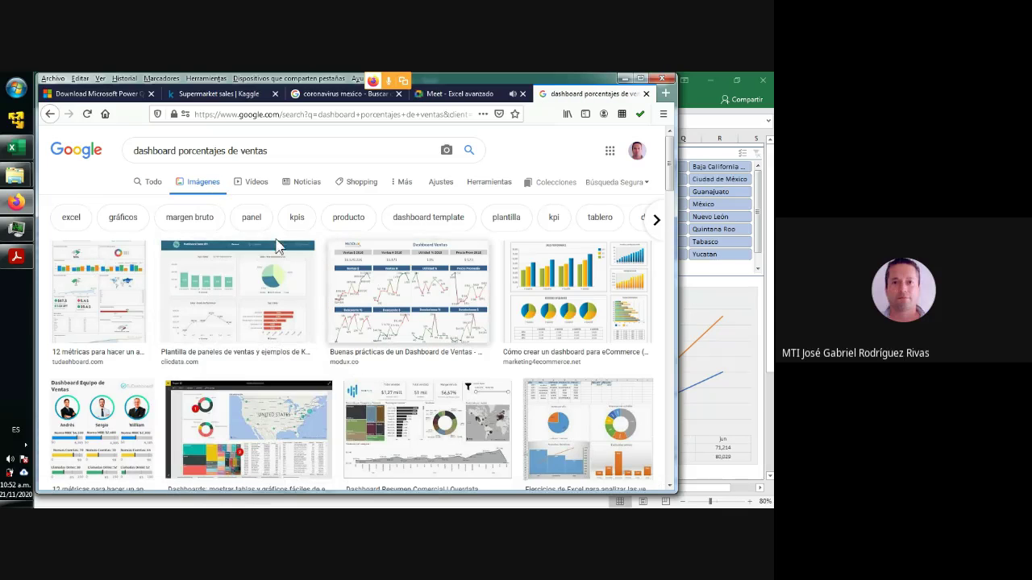
# Look through the sales dashboard images for design examples, and return to the start of the results.
pyautogui.scroll(-3, 284, 310)
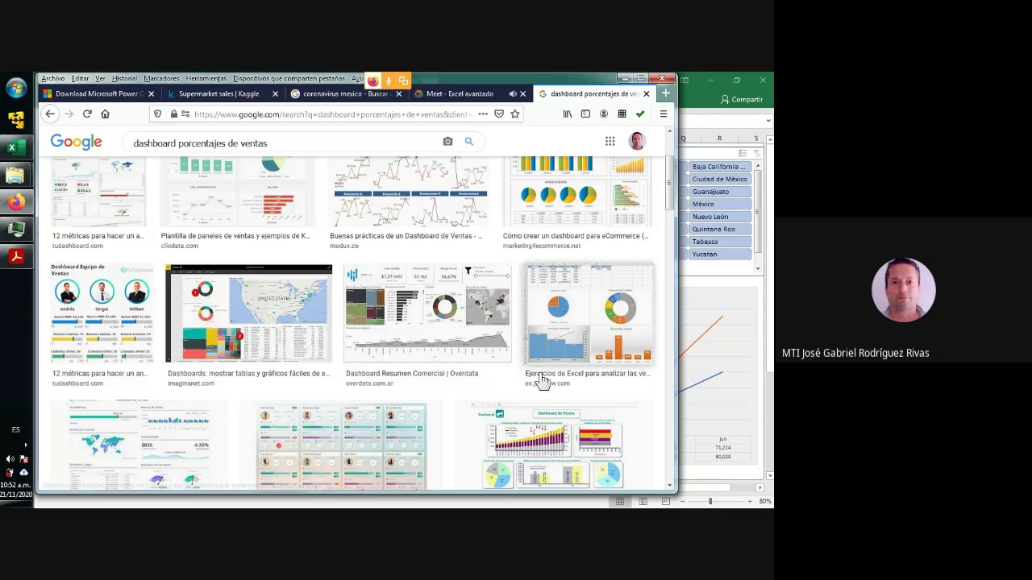
pyautogui.scroll(-1, 576, 377)
pyautogui.scroll(-2, 575, 377)
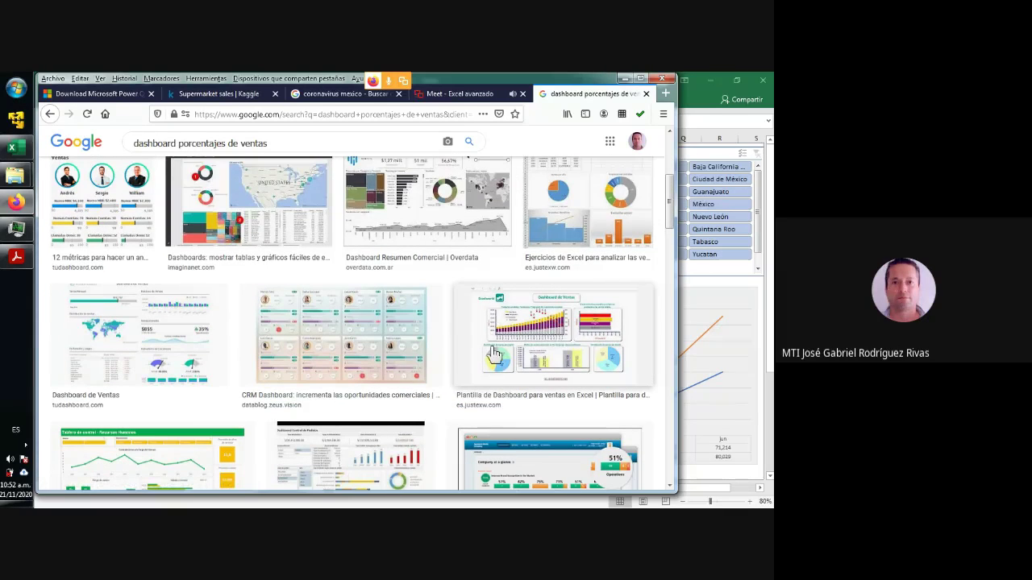
pyautogui.scroll(-3, 501, 353)
pyautogui.scroll(-3, 501, 353)
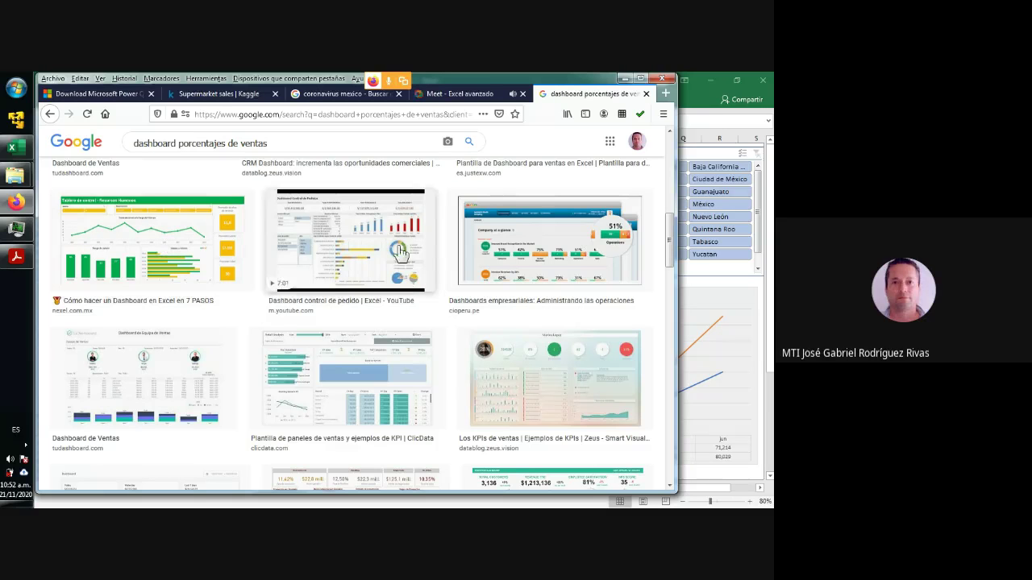
pyautogui.scroll(-1, 450, 263)
pyautogui.scroll(-4, 450, 264)
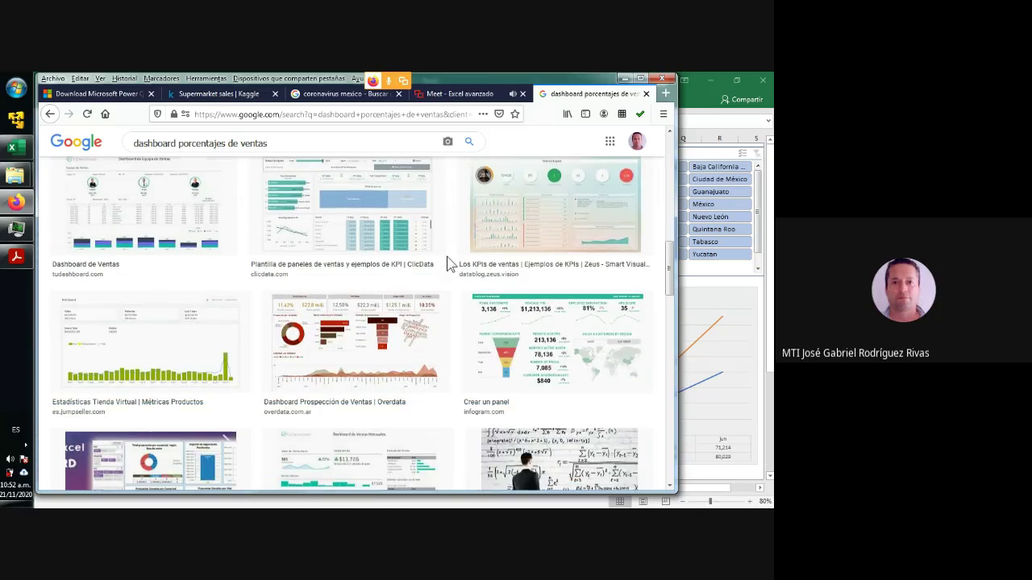
pyautogui.scroll(-3, 450, 264)
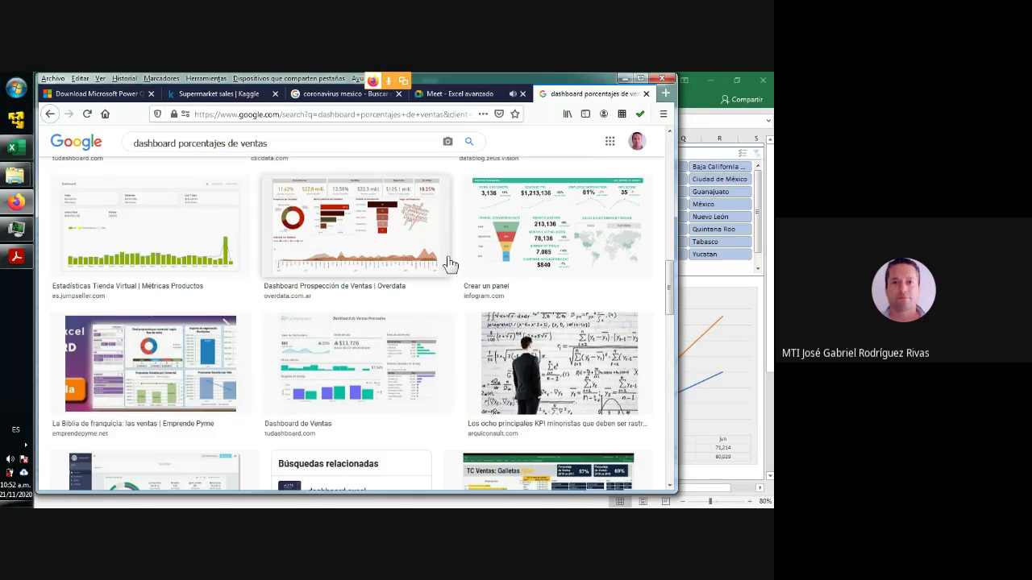
pyautogui.scroll(-10, 450, 264)
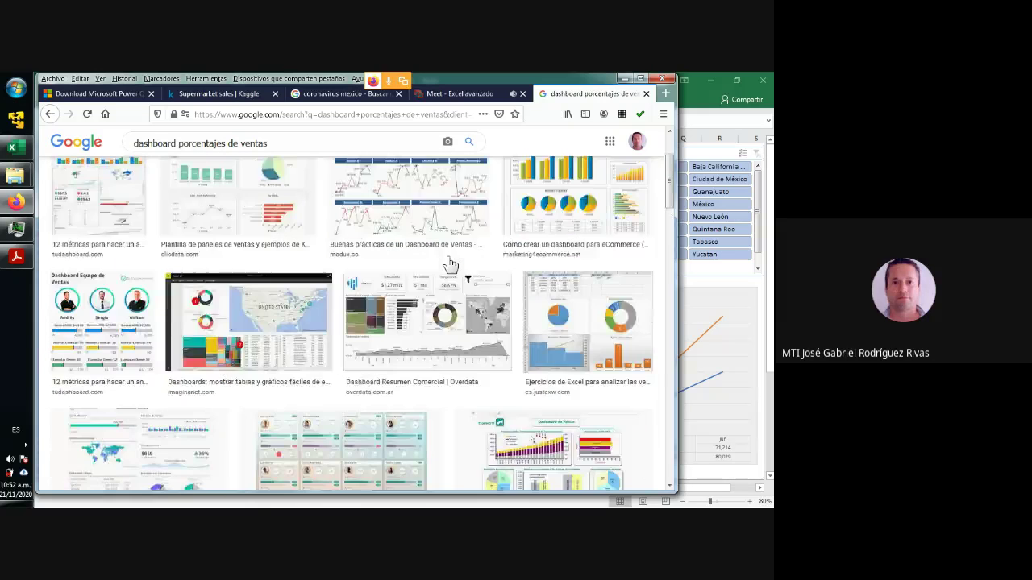
pyautogui.scroll(3, 450, 264)
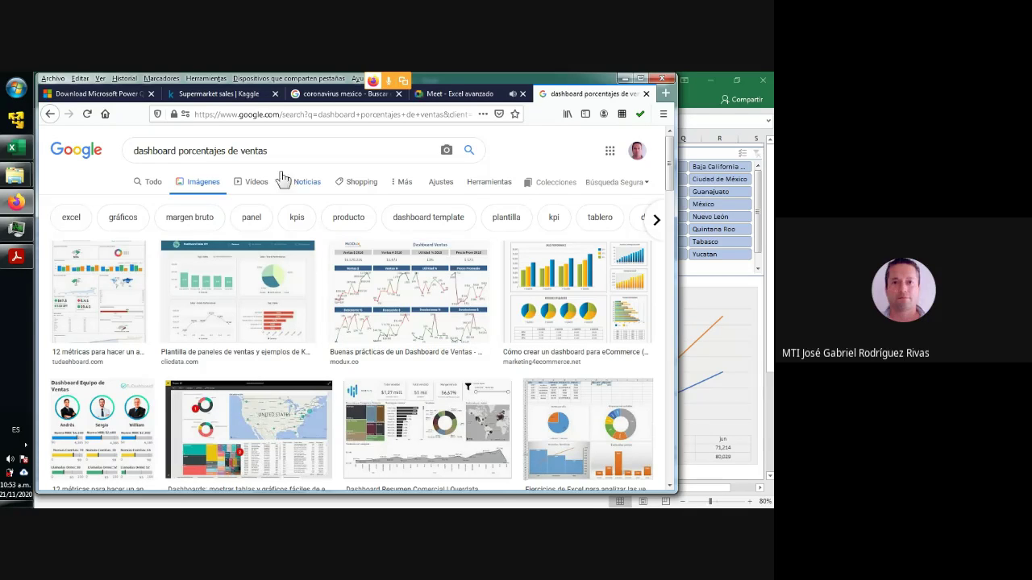
# Change the image search to "dashboard indicadores de metas".
pyautogui.moveTo(177, 152); pyautogui.dragTo(321, 157)
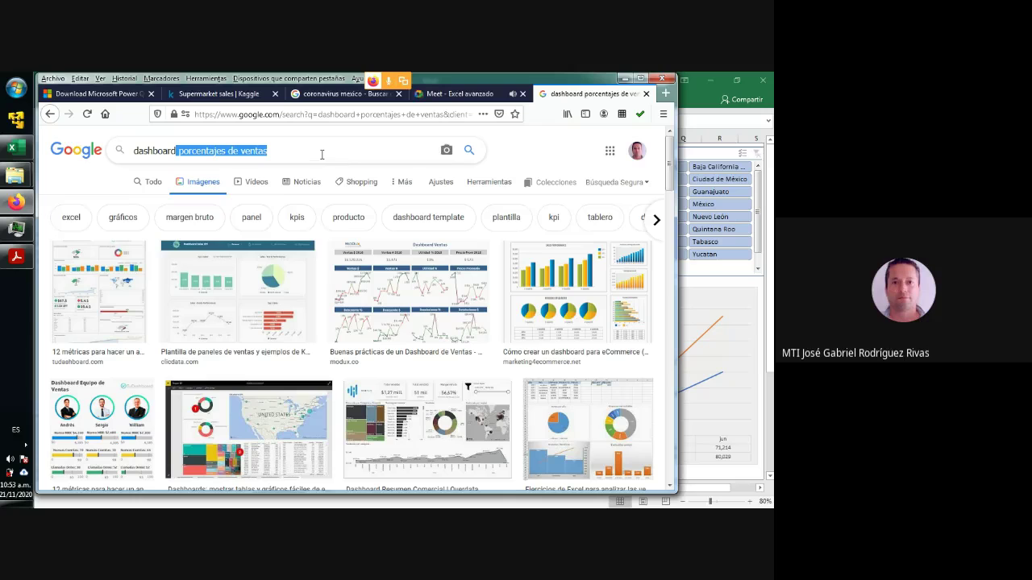
pyautogui.write('indicado')
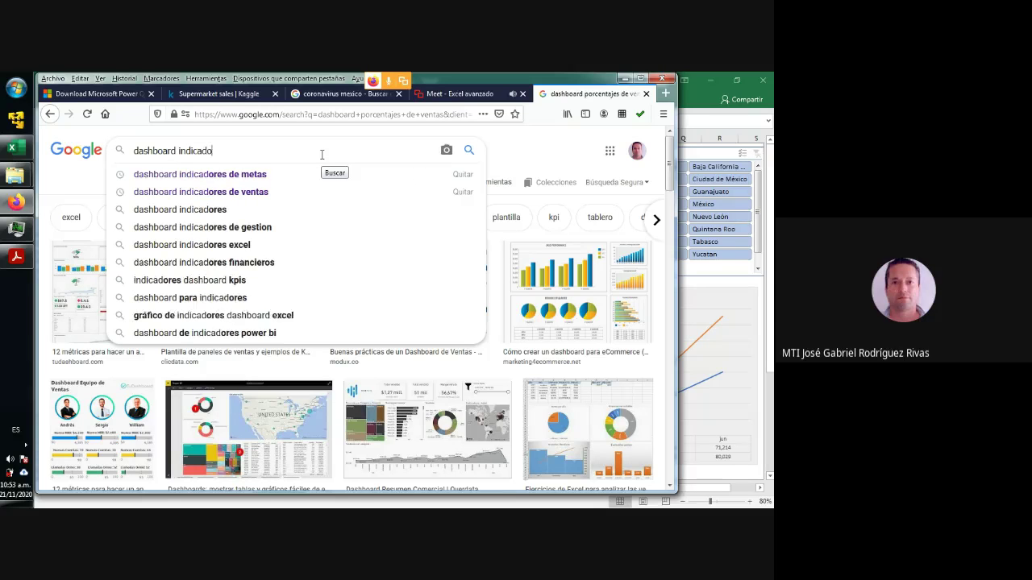
pyautogui.write('res de')
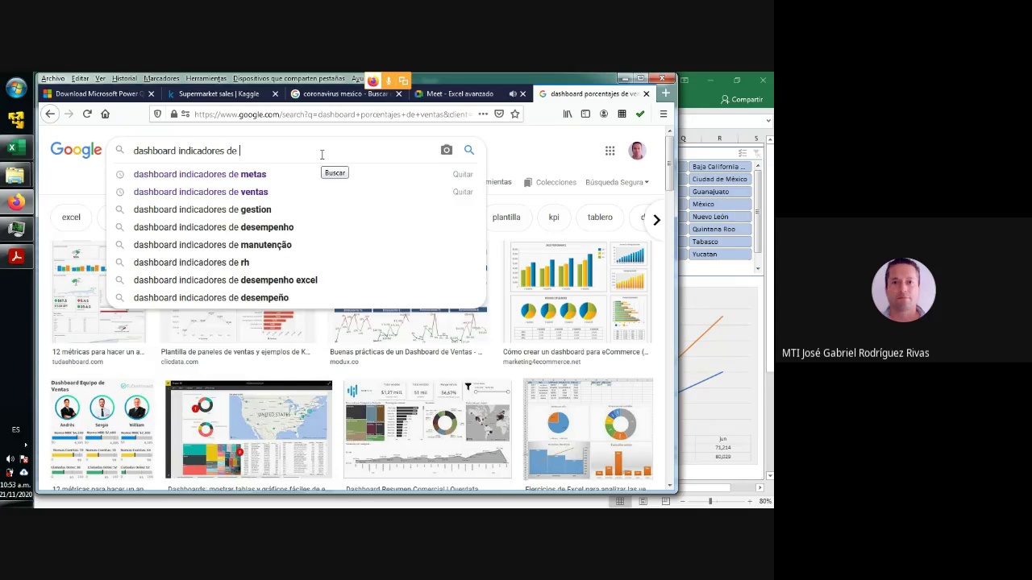
pyautogui.press('Down')
pyautogui.press('Return')
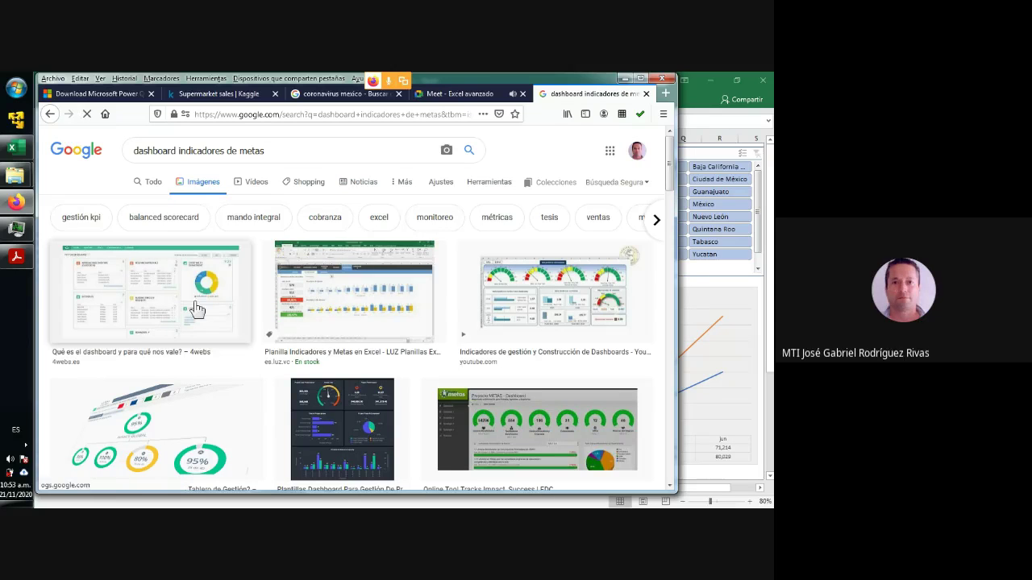
# Preview the 4webs dashboard and the GSGMX percentage-ring dashboard in the image results, and close the preview.
pyautogui.click(150, 302)
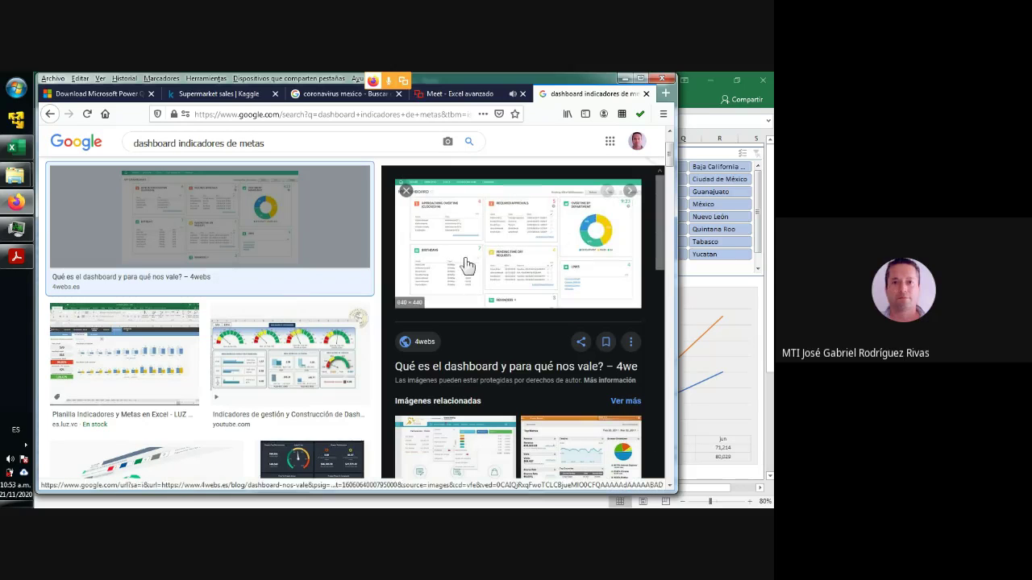
pyautogui.click(407, 198)
pyautogui.click(368, 210)
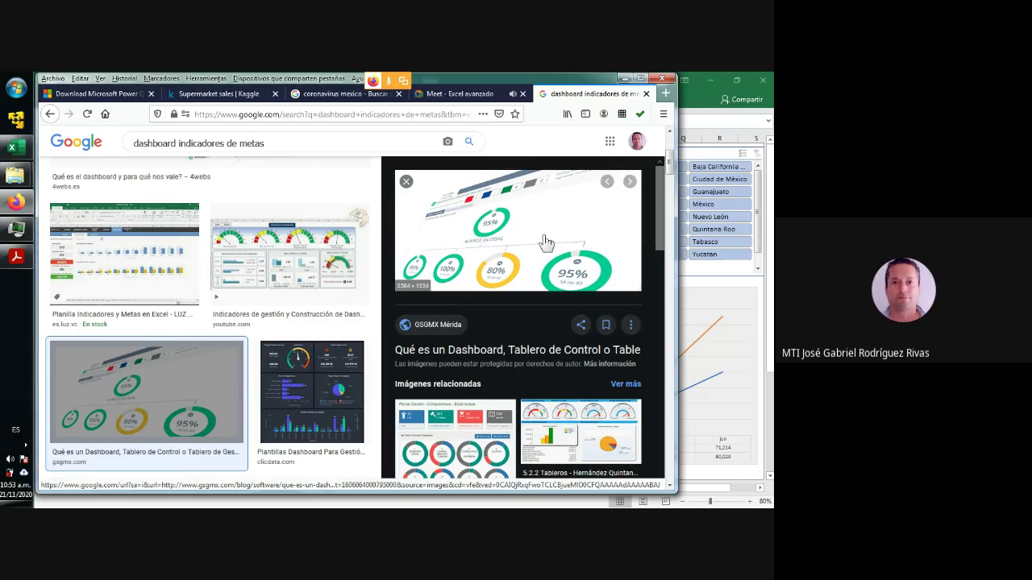
pyautogui.click(406, 186)
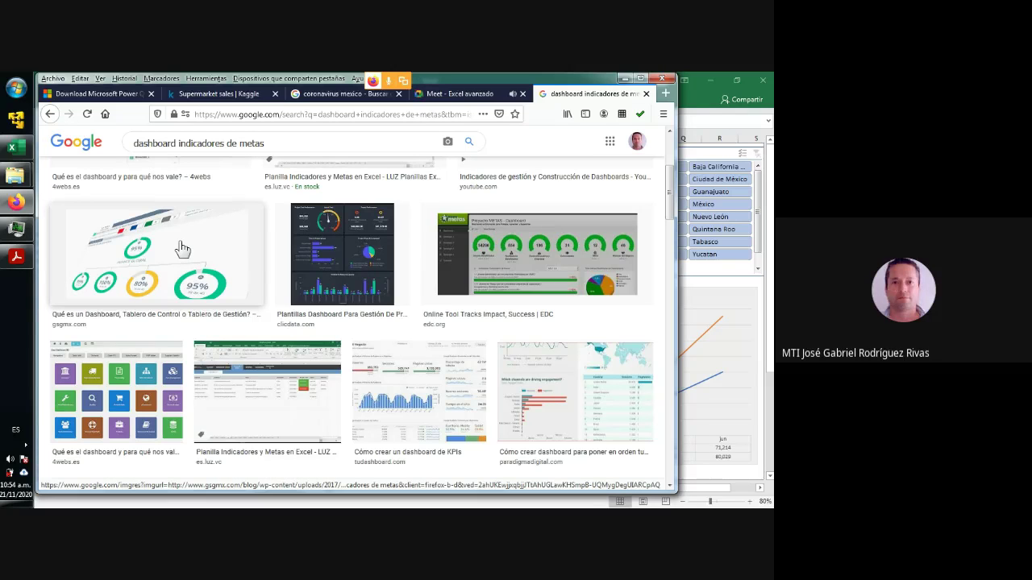
# Bring up the open "coronavirus mexico" search results and dismiss the screen-presenting notification.
pyautogui.click(460, 95)
pyautogui.click(348, 96)
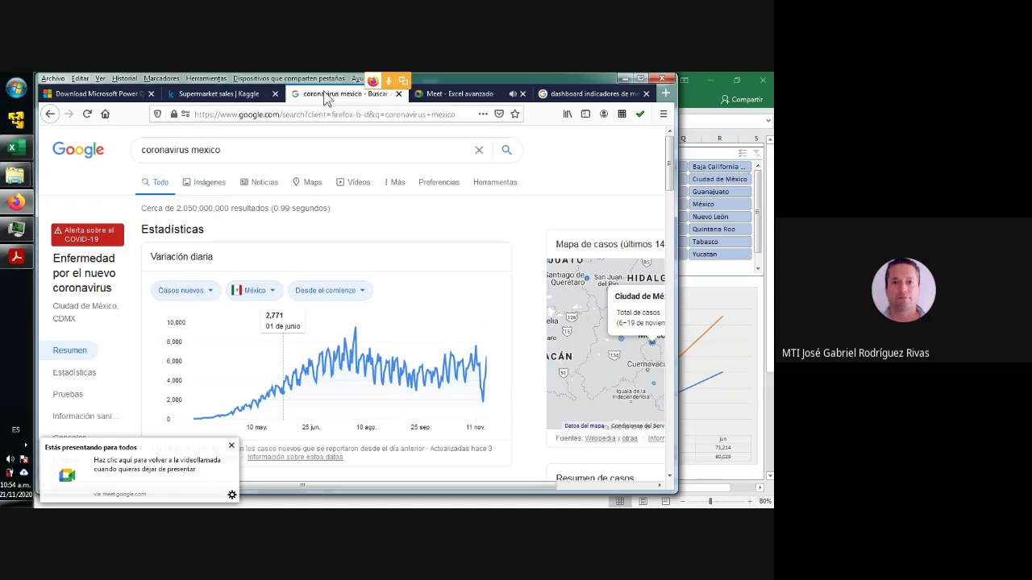
pyautogui.hotkey('ctrl', 'Tab')
pyautogui.hotkey('ctrl', 'Tab')
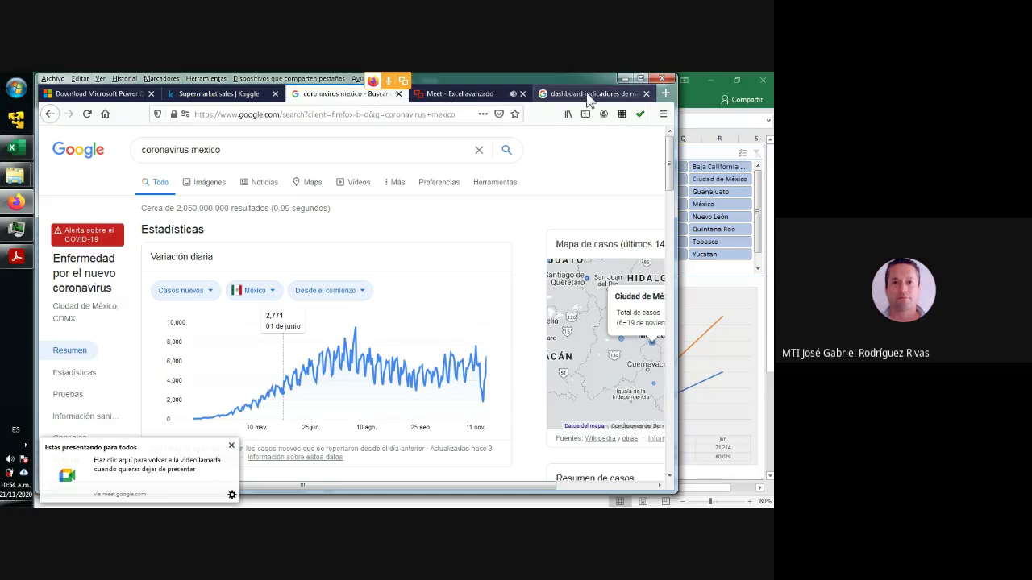
pyautogui.click(329, 97)
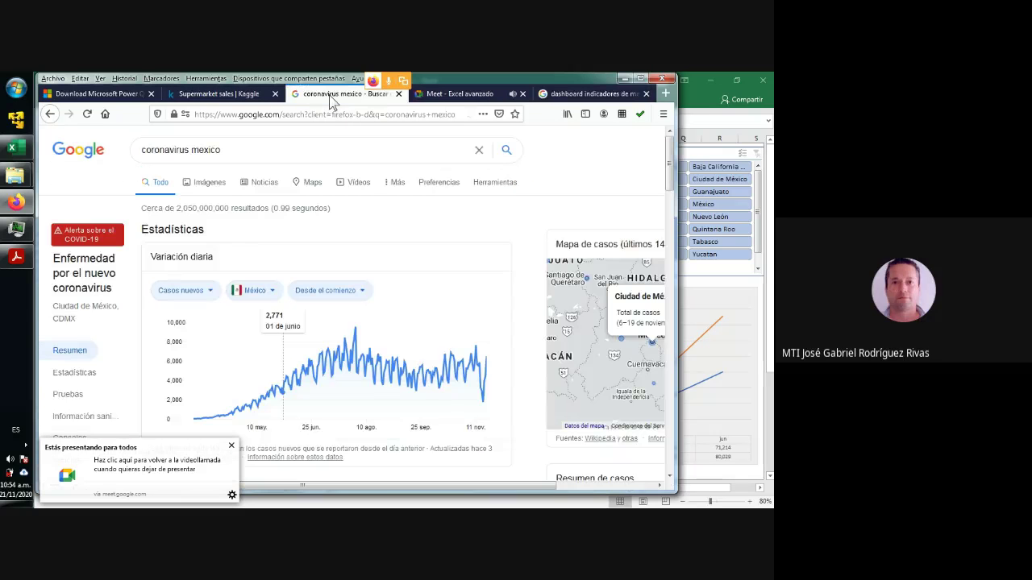
pyautogui.click(231, 446)
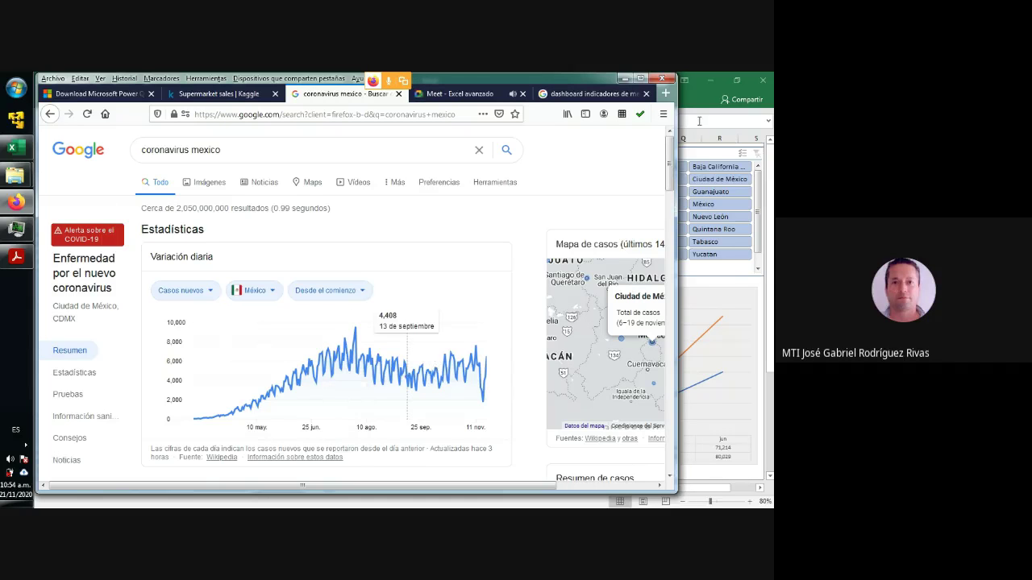
# Look over the COVID dashboard in Excel, and return to Firefox with its window widened.
pyautogui.hotkey('alt', 'Tab')
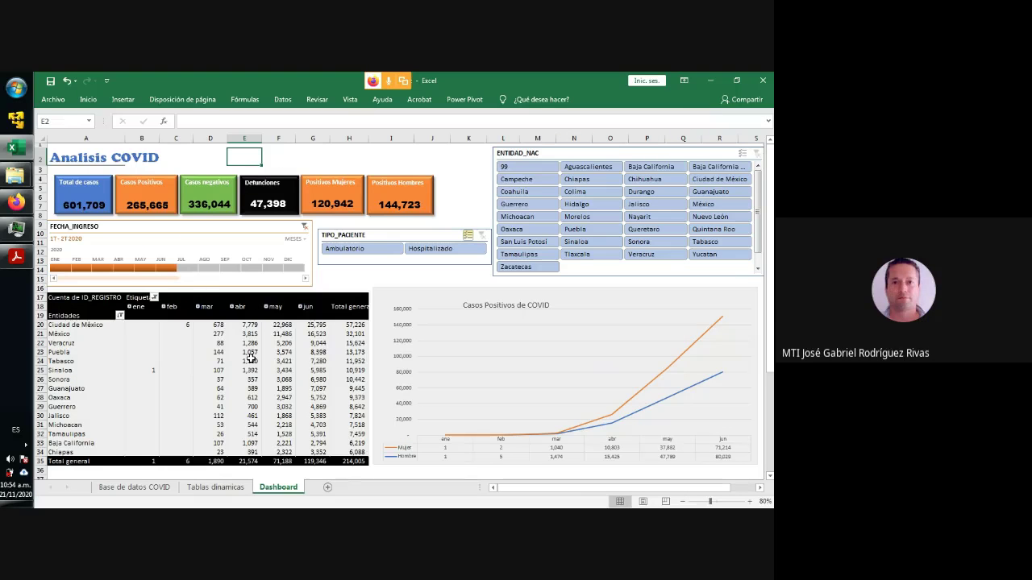
pyautogui.moveTo(251, 359)
pyautogui.moveTo(16, 206)
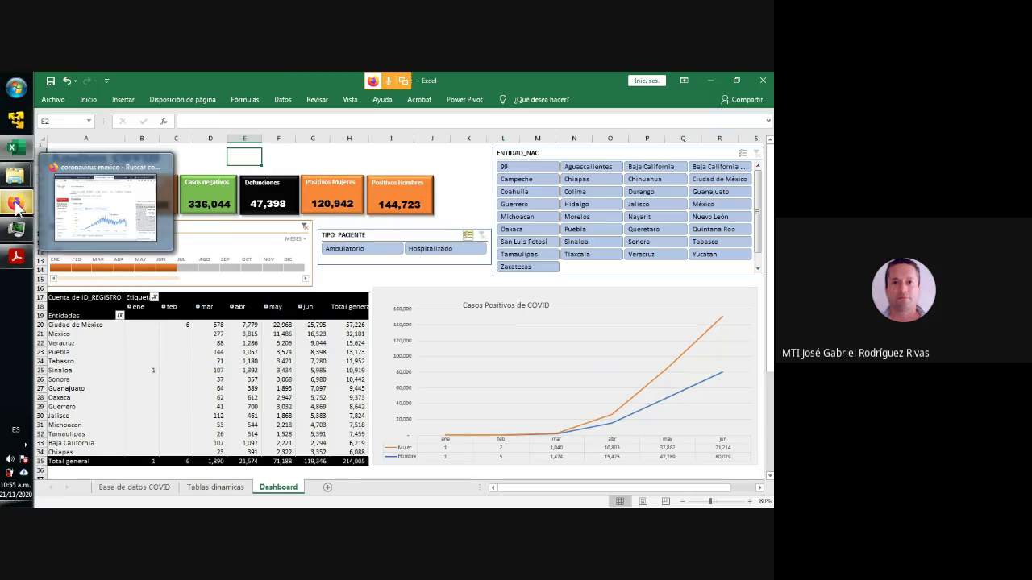
pyautogui.click(103, 216)
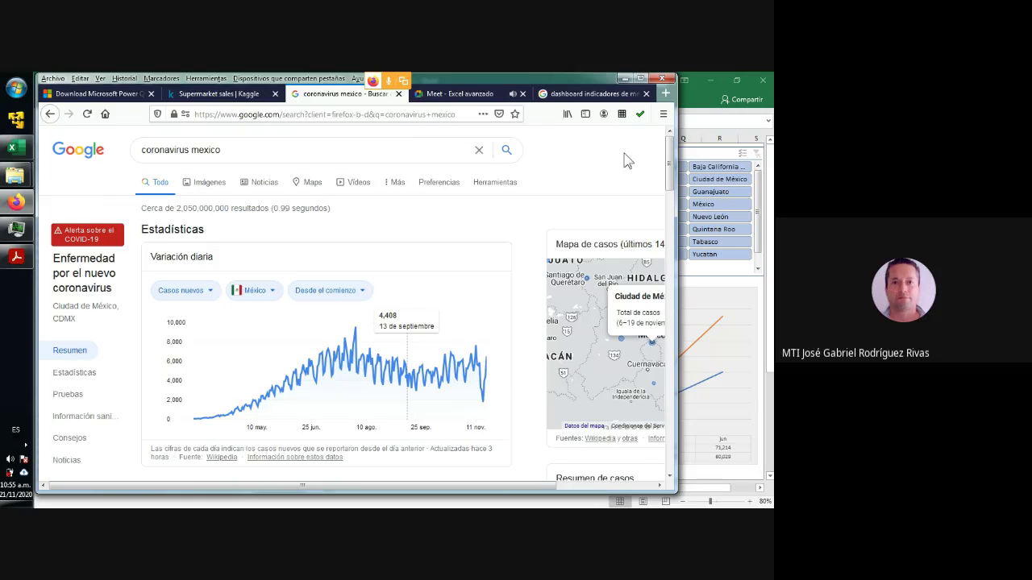
pyautogui.moveTo(677, 158); pyautogui.dragTo(737, 150)
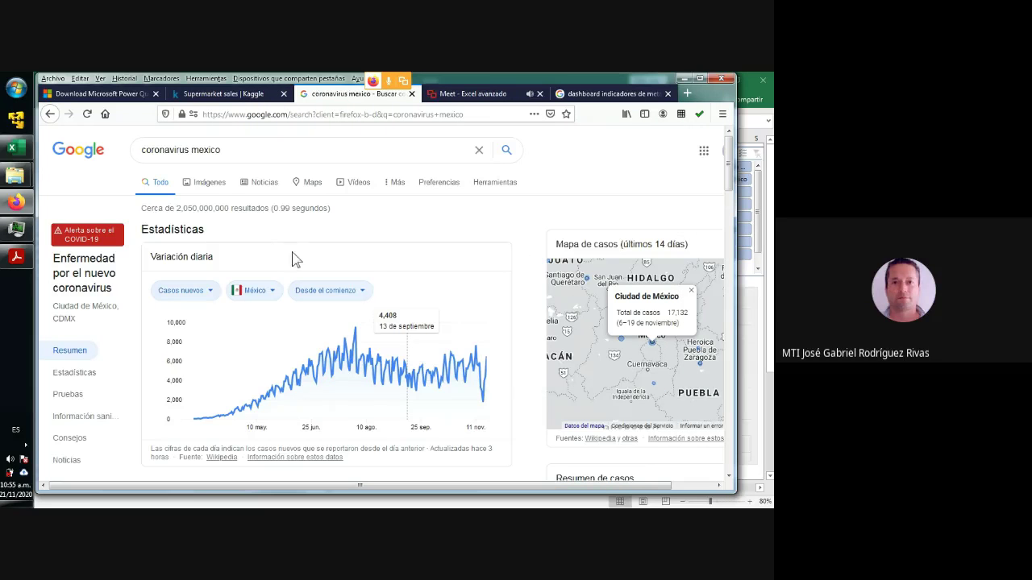
# Open the official "Coronavirus – gob.mx" site from the main results for "coronavirus mexico".
pyautogui.moveTo(234, 150); pyautogui.dragTo(122, 153)
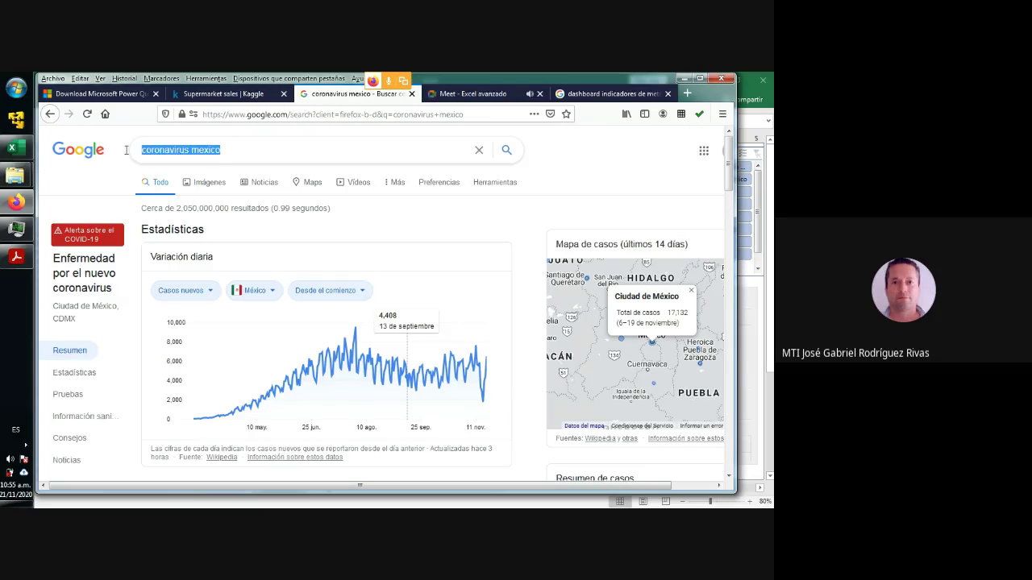
pyautogui.click(131, 208)
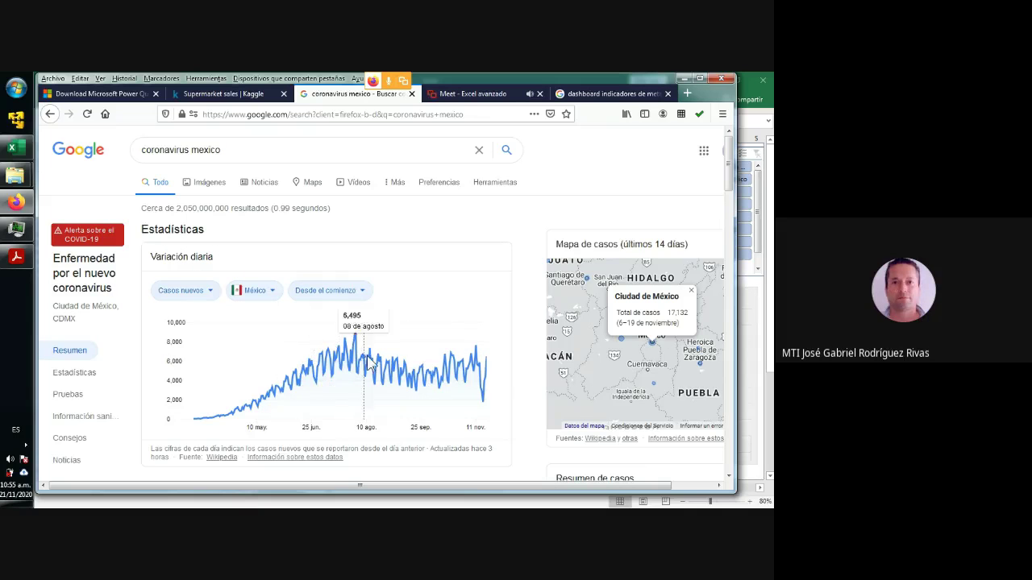
pyautogui.scroll(-1, 442, 318)
pyautogui.scroll(-5, 442, 319)
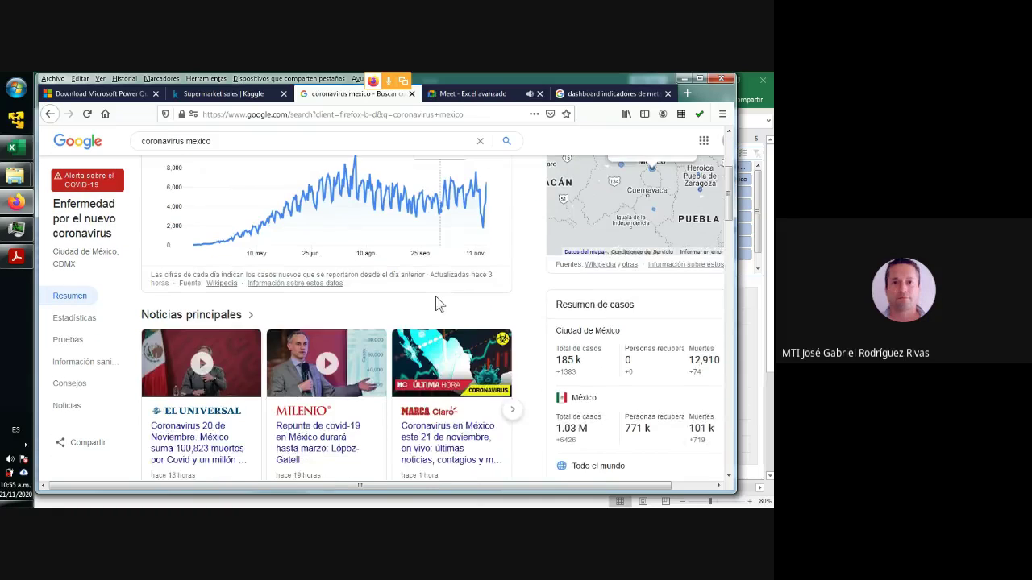
pyautogui.scroll(3, 436, 304)
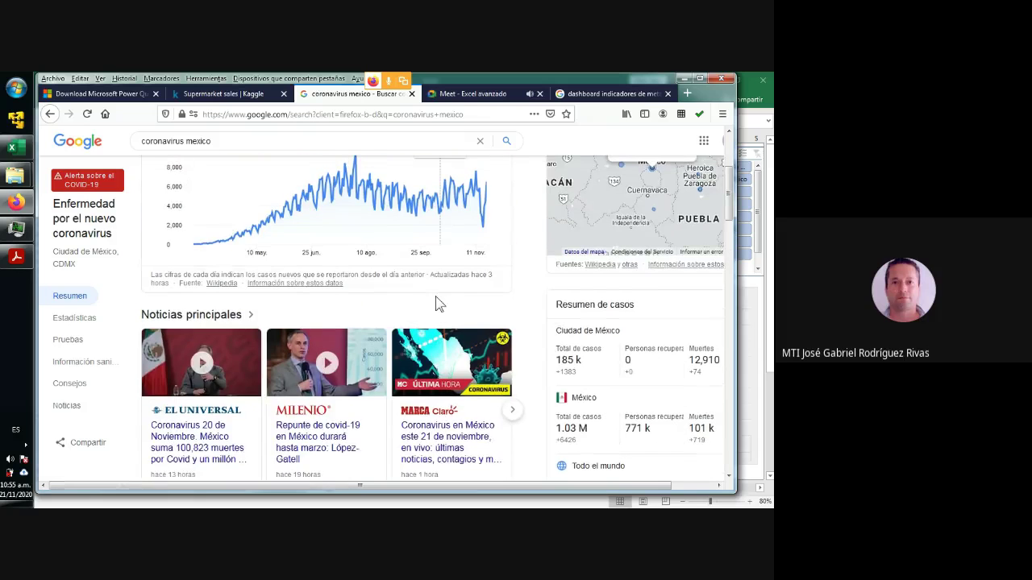
pyautogui.scroll(-3, 435, 304)
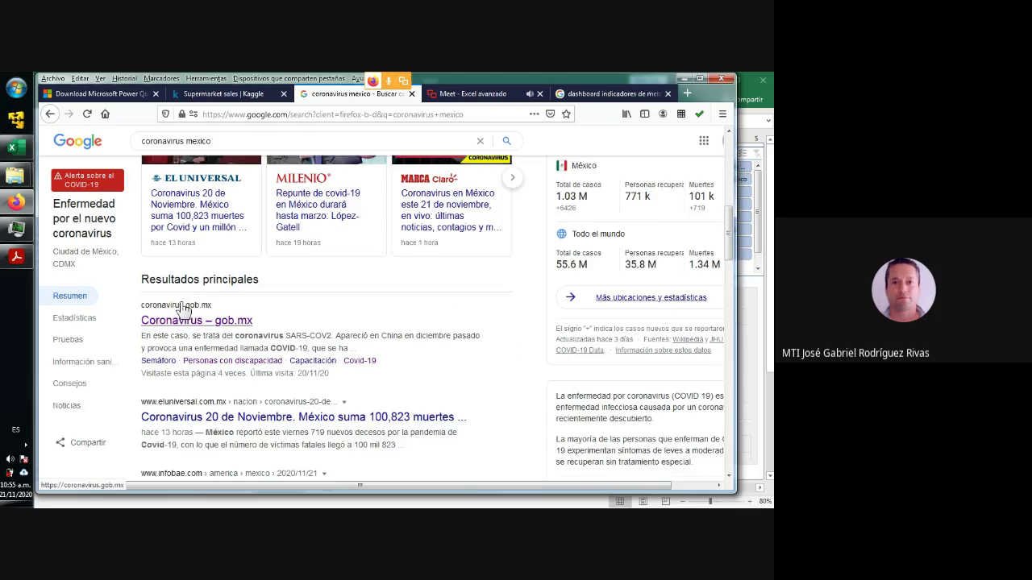
pyautogui.click(214, 324)
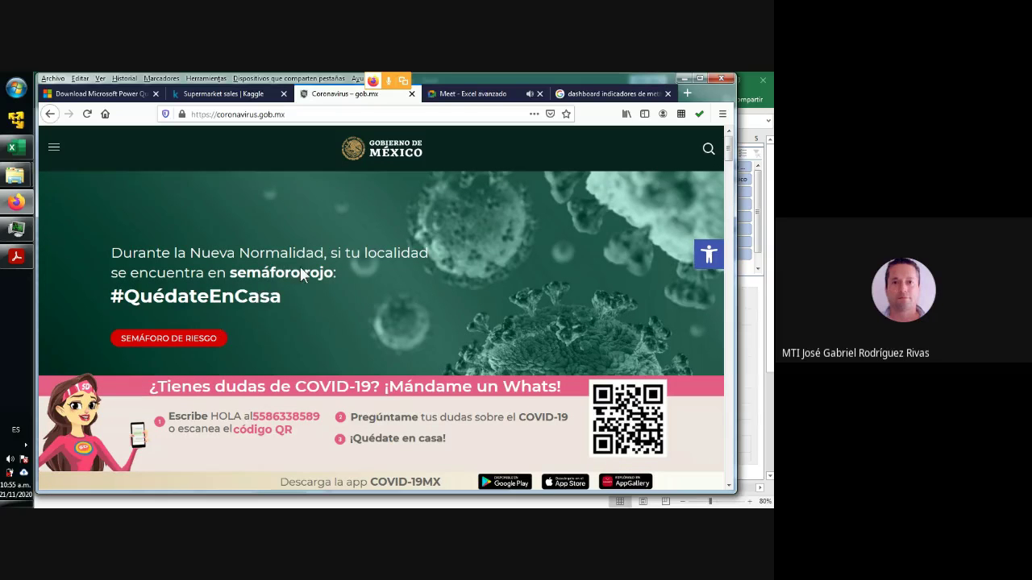
# Maximize the browser window and open the site's Tablero general CONACYT data page, closing its Semáforo Epidemiológico map.
pyautogui.scroll(-3, 299, 266)
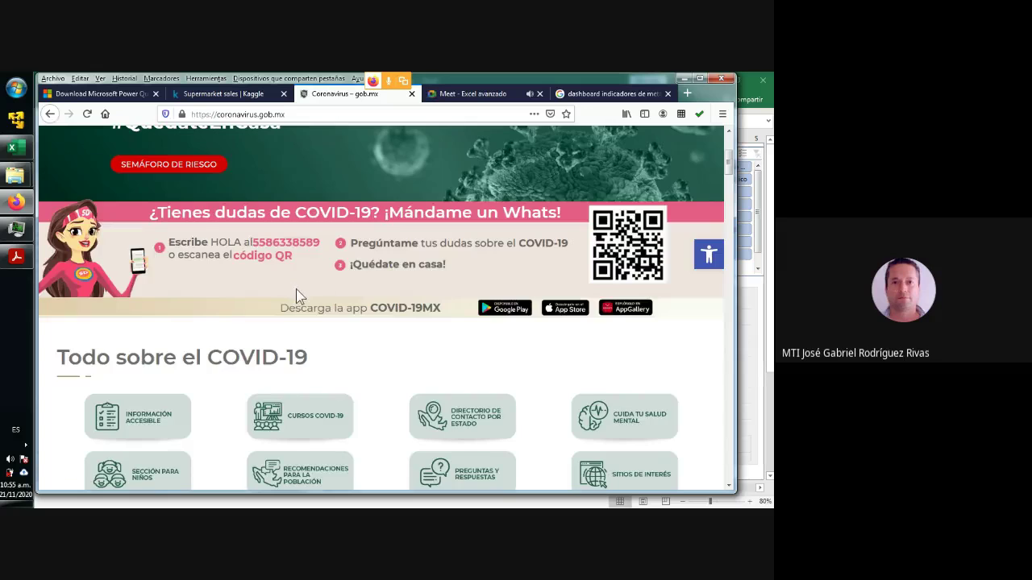
pyautogui.scroll(3, 295, 289)
pyautogui.click(54, 147)
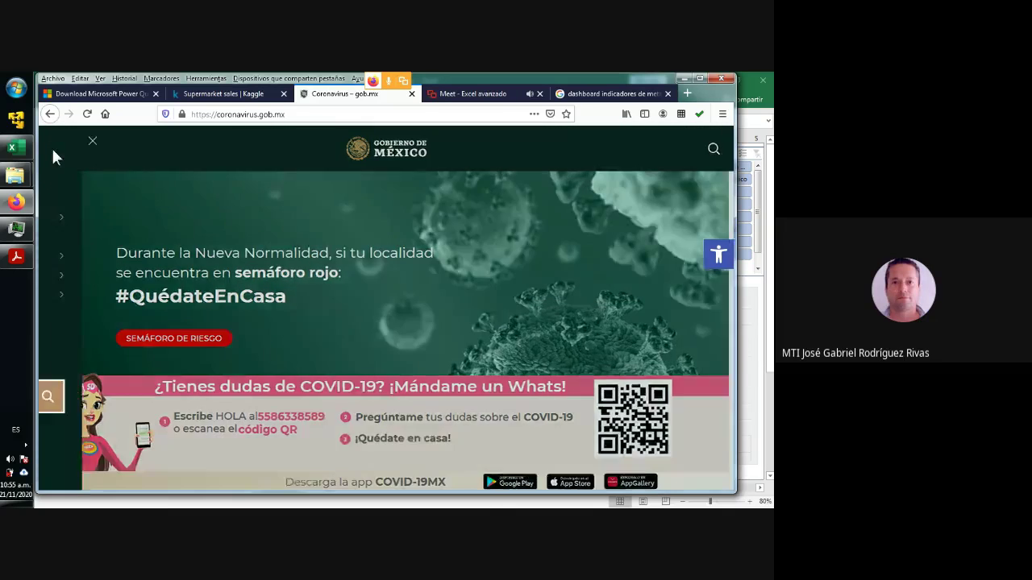
pyautogui.click(701, 78)
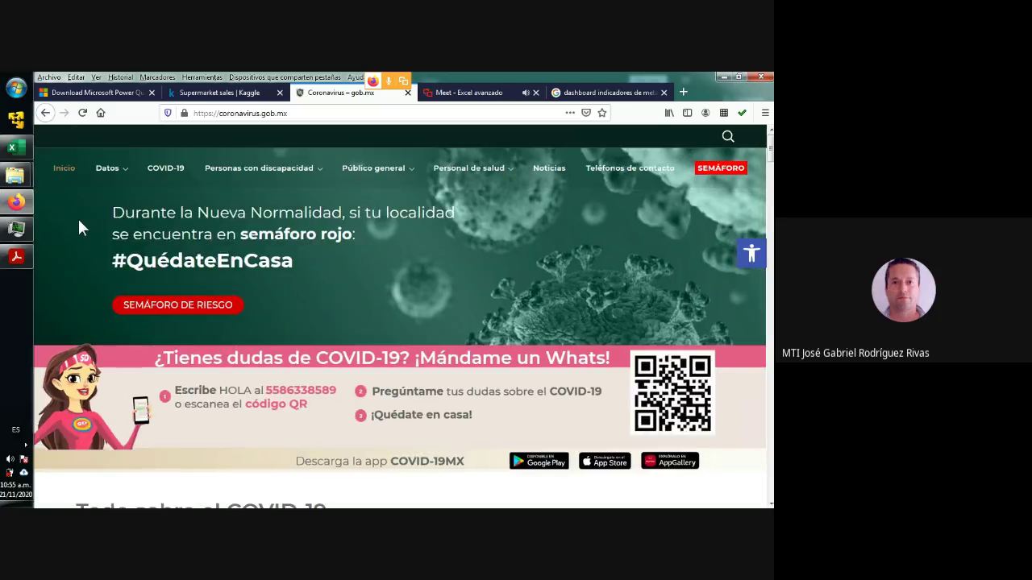
pyautogui.moveTo(113, 171)
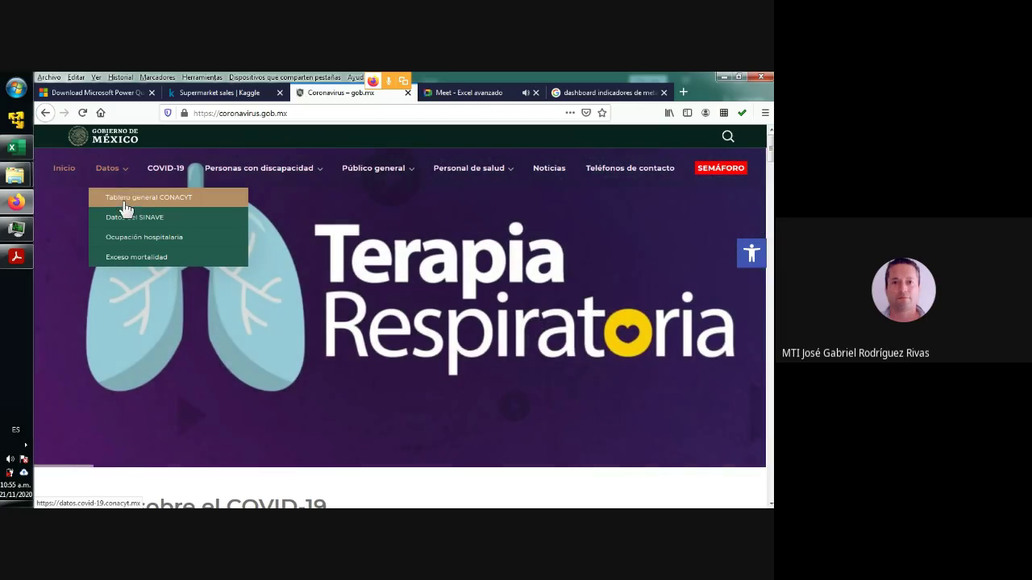
pyautogui.click(137, 203)
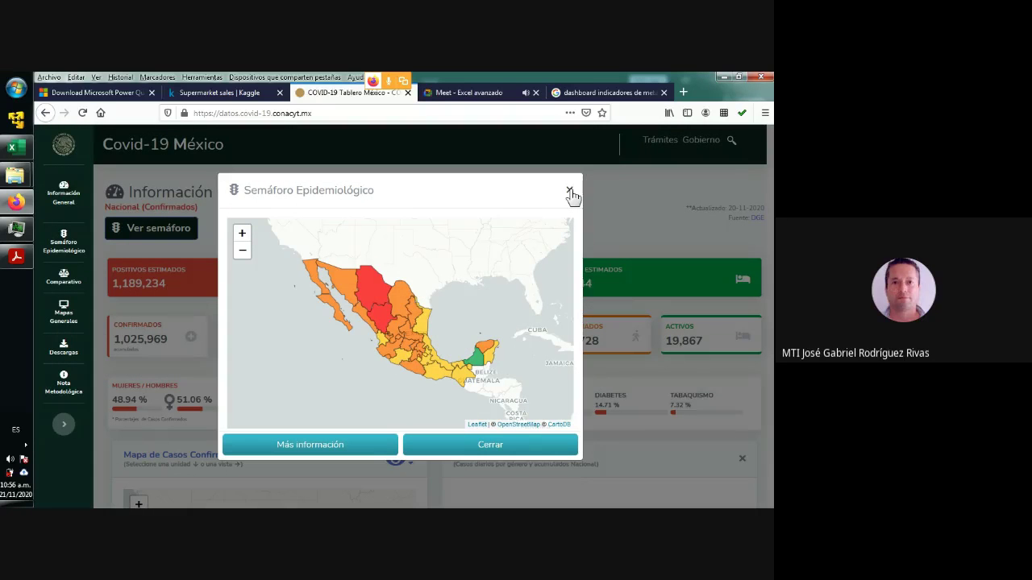
pyautogui.click(570, 192)
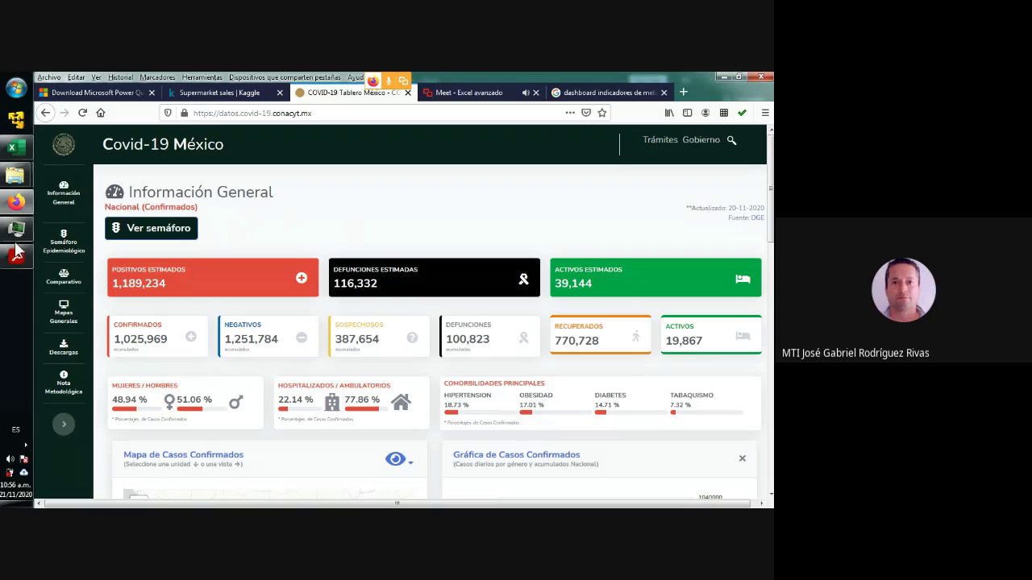
# Compare the Excel COVID dashboard with the CONACYT dashboard's summary cards, case map and chart of confirmed cases.
pyautogui.click(13, 147)
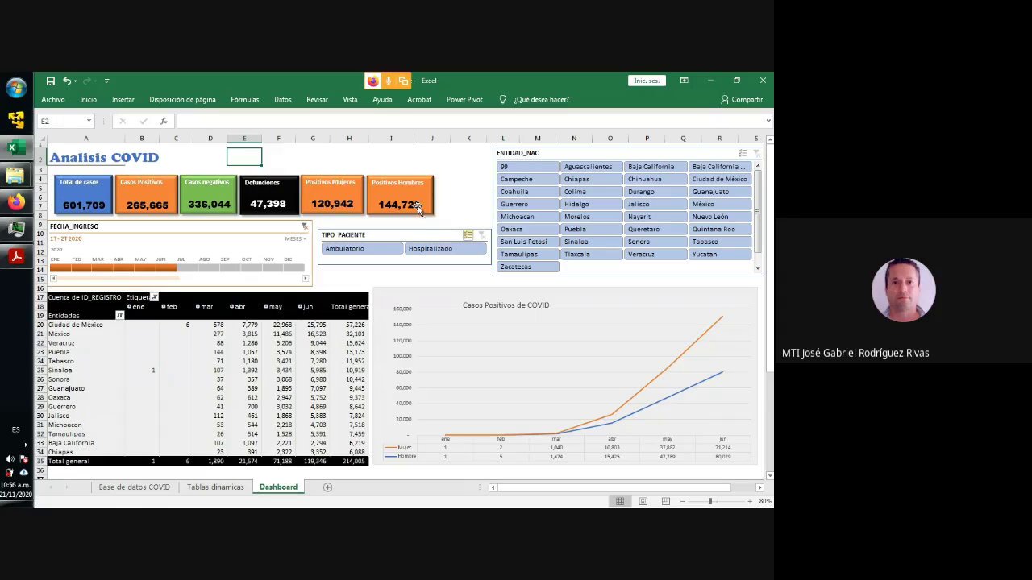
pyautogui.click(710, 79)
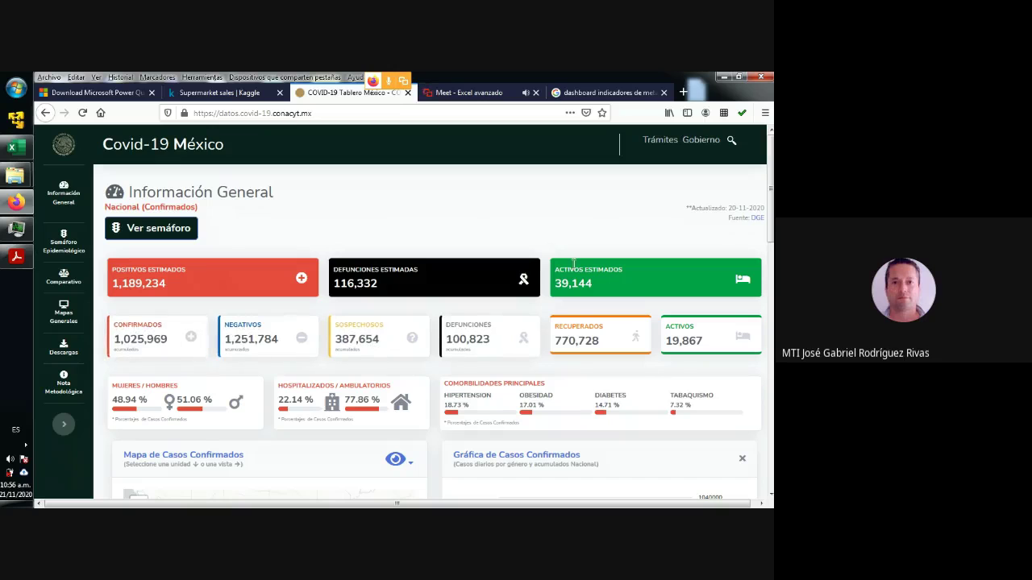
pyautogui.scroll(-3, 392, 376)
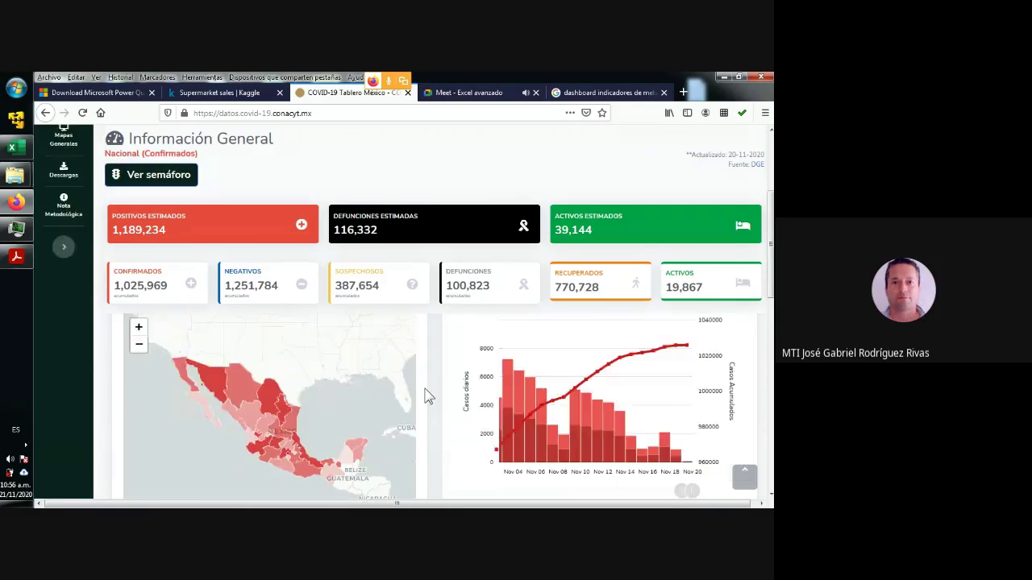
pyautogui.scroll(2, 429, 395)
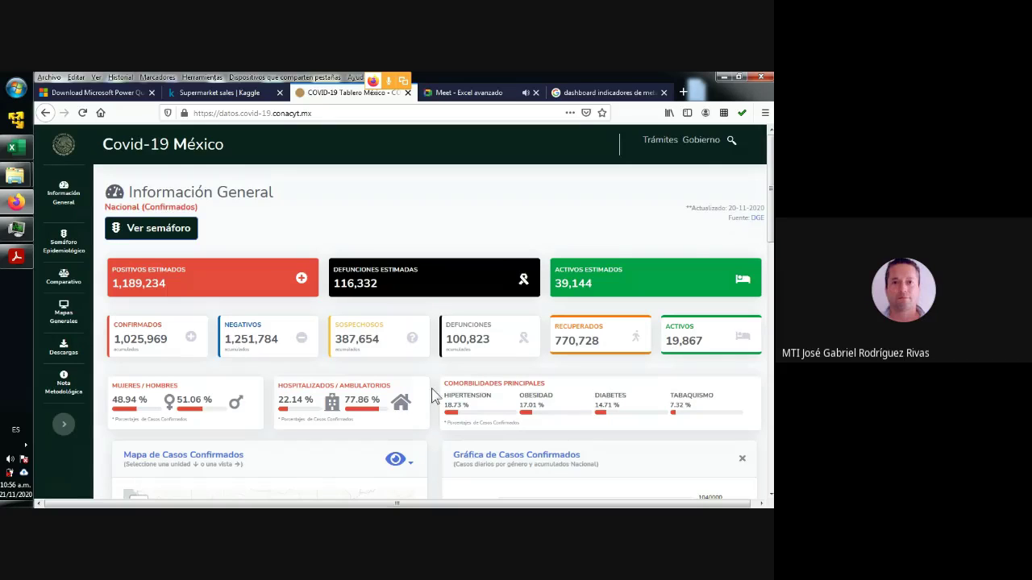
pyautogui.scroll(-10, 503, 372)
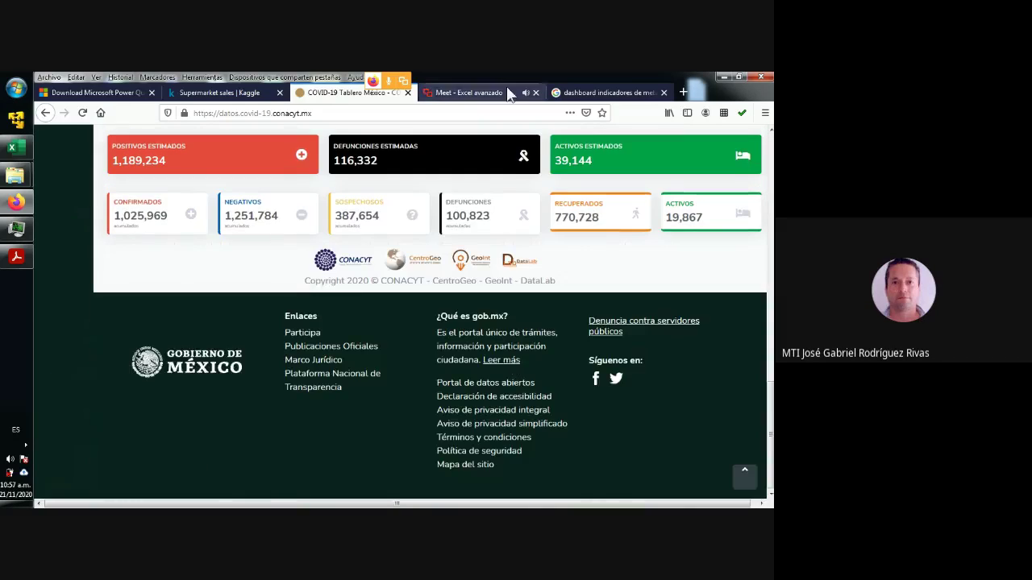
# Close the CONACYT dashboard page and show the "dashboard indicadores de metas" image results.
pyautogui.click(586, 94)
pyautogui.scroll(4, 449, 256)
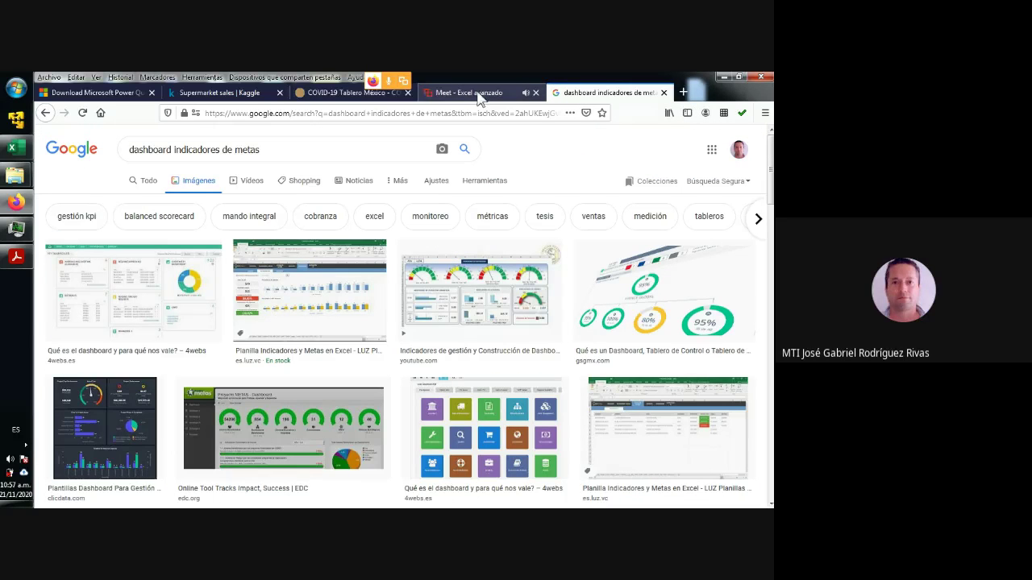
pyautogui.click(341, 94)
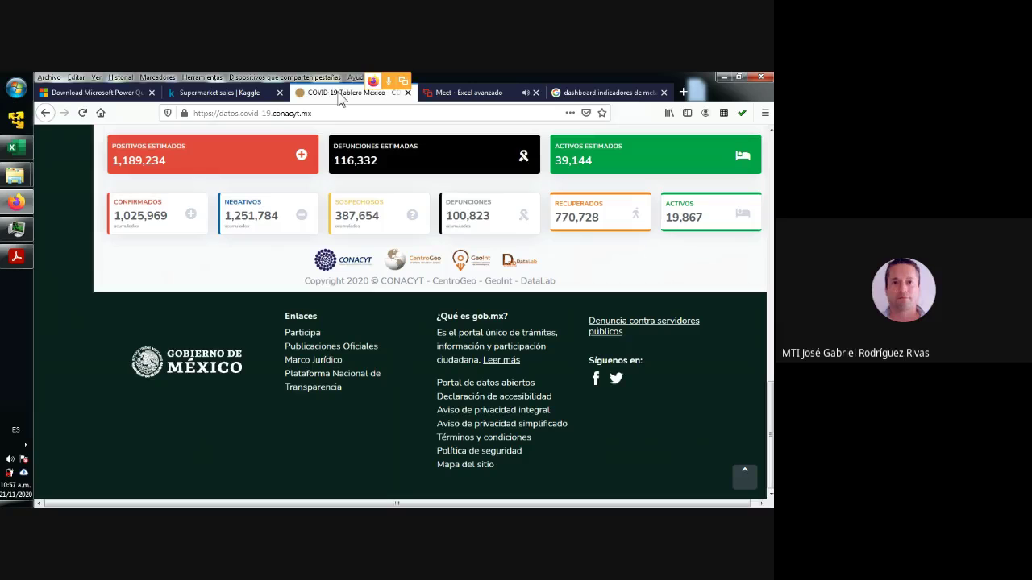
pyautogui.click(408, 93)
pyautogui.click(472, 93)
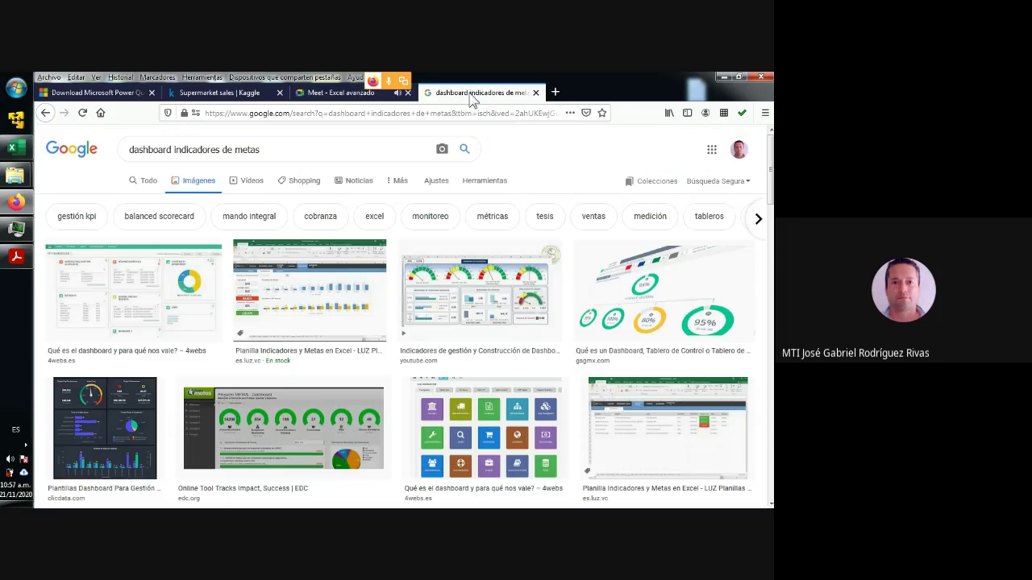
# Bring up the "Excel avanzado" Meet call and restore the Firefox window to its smaller size.
pyautogui.click(342, 93)
pyautogui.click(738, 77)
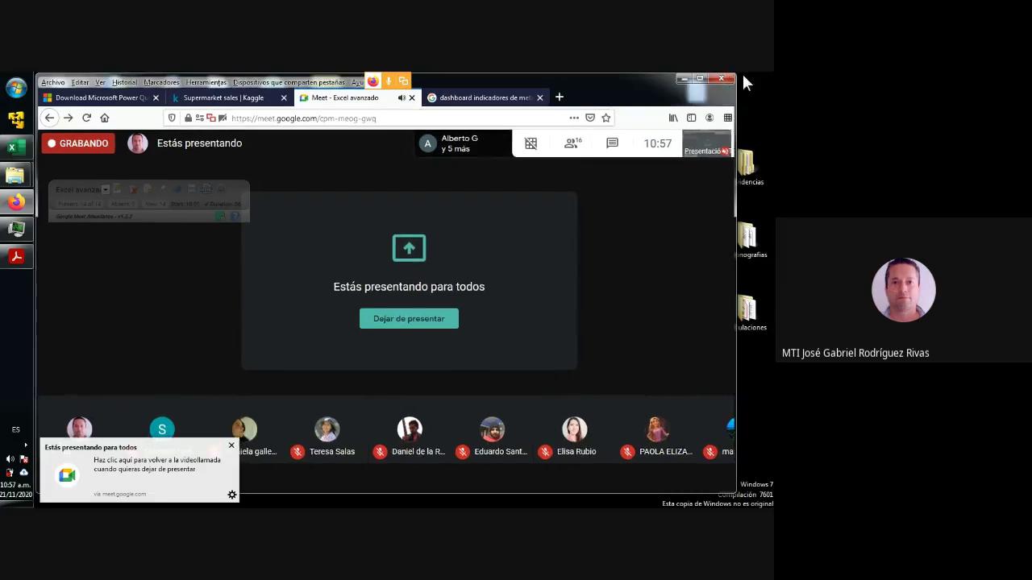
# Switch to Excel, restore its window to a smaller size, dismiss the presenting notification and select cell K5.
pyautogui.click(12, 148)
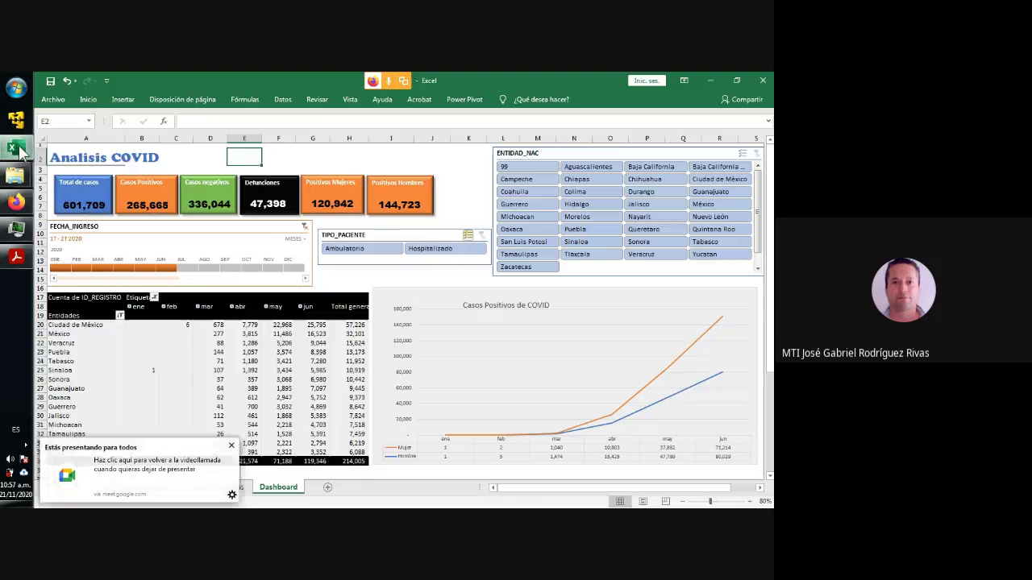
pyautogui.click(739, 80)
pyautogui.click(231, 447)
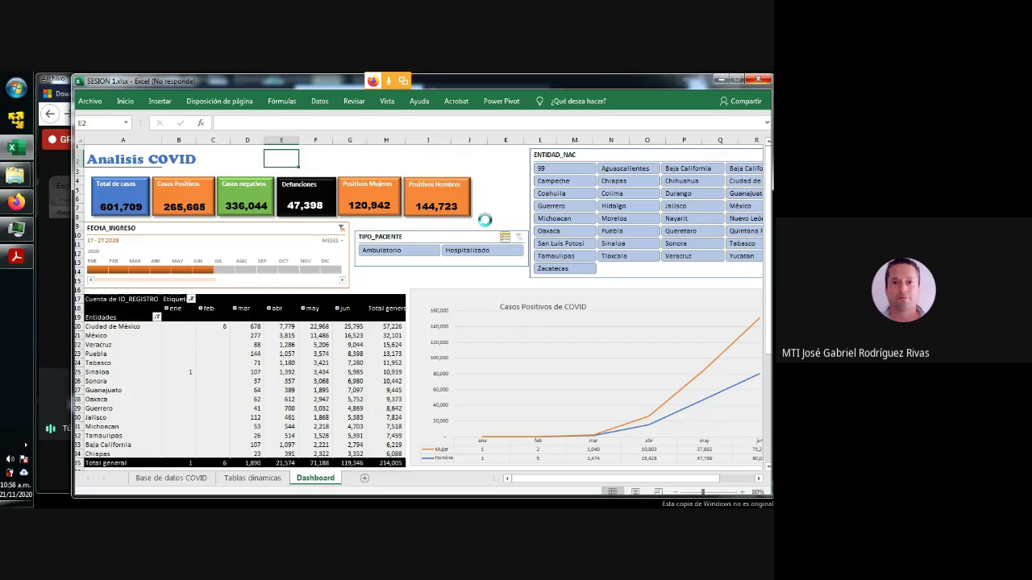
pyautogui.click(499, 193)
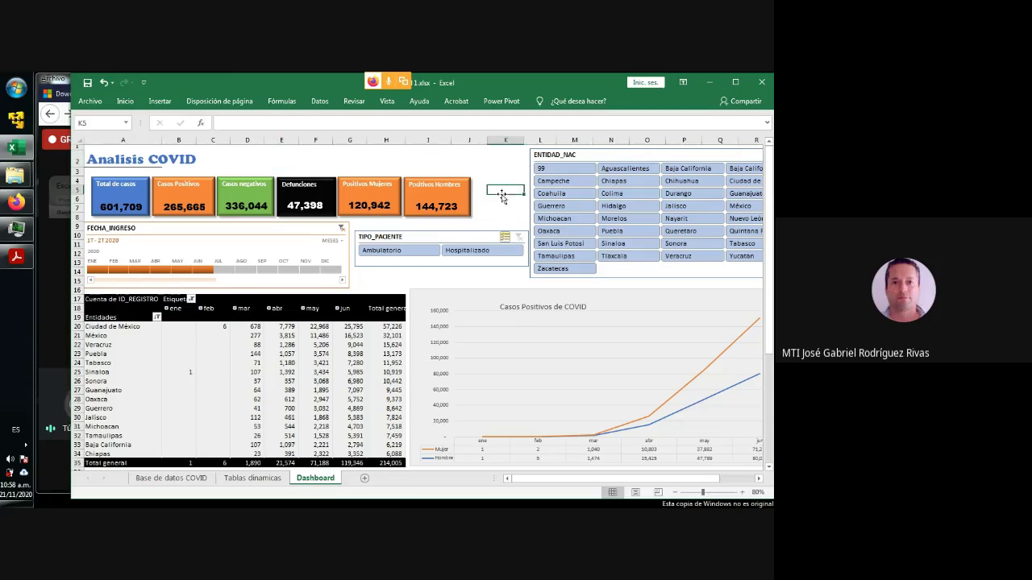
pyautogui.click(443, 282)
pyautogui.click(490, 190)
pyautogui.click(451, 170)
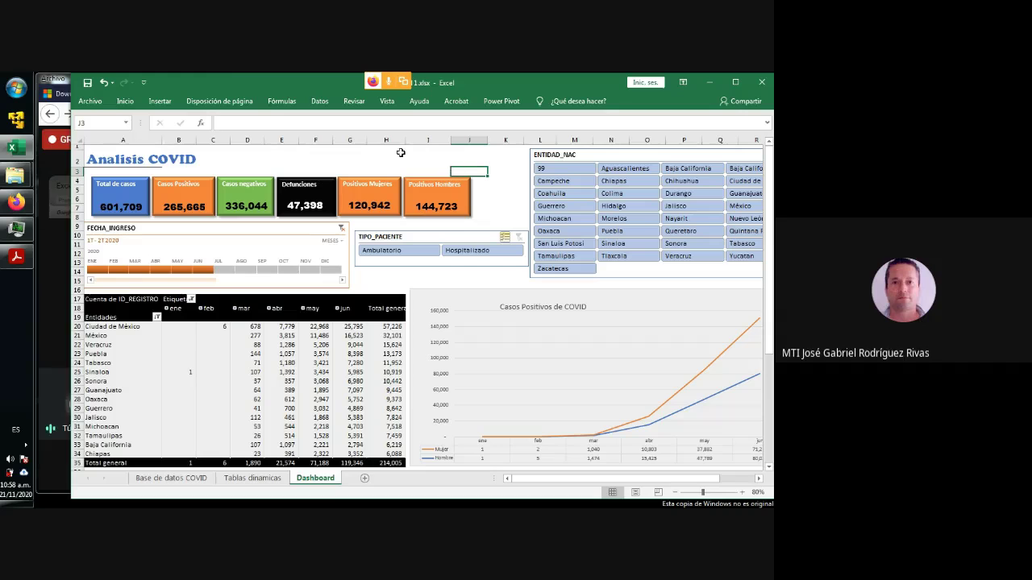
# Display the Base de datos COVID sheet and keep the data commands permanently expanded above it.
pyautogui.click(185, 482)
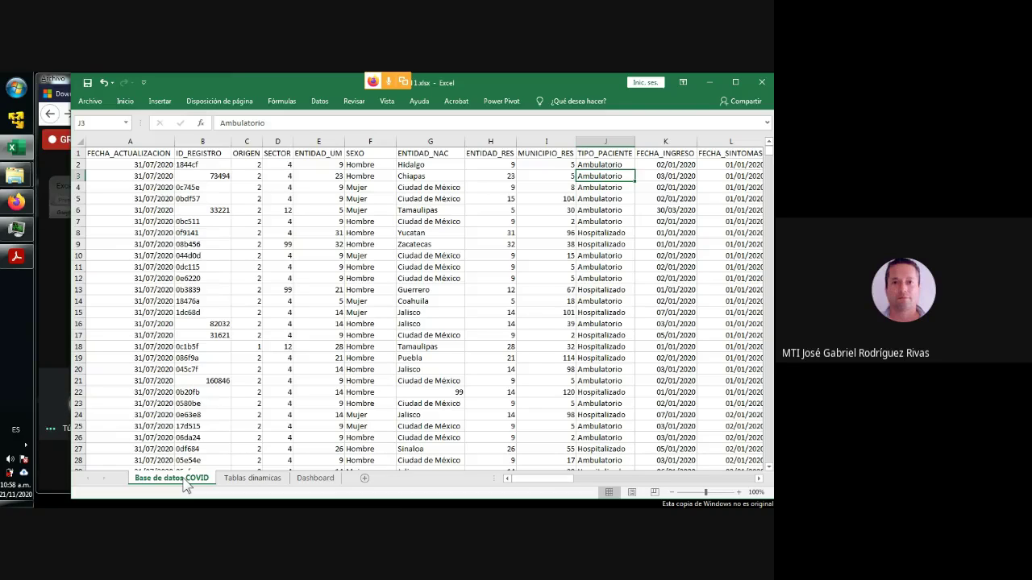
pyautogui.click(91, 102)
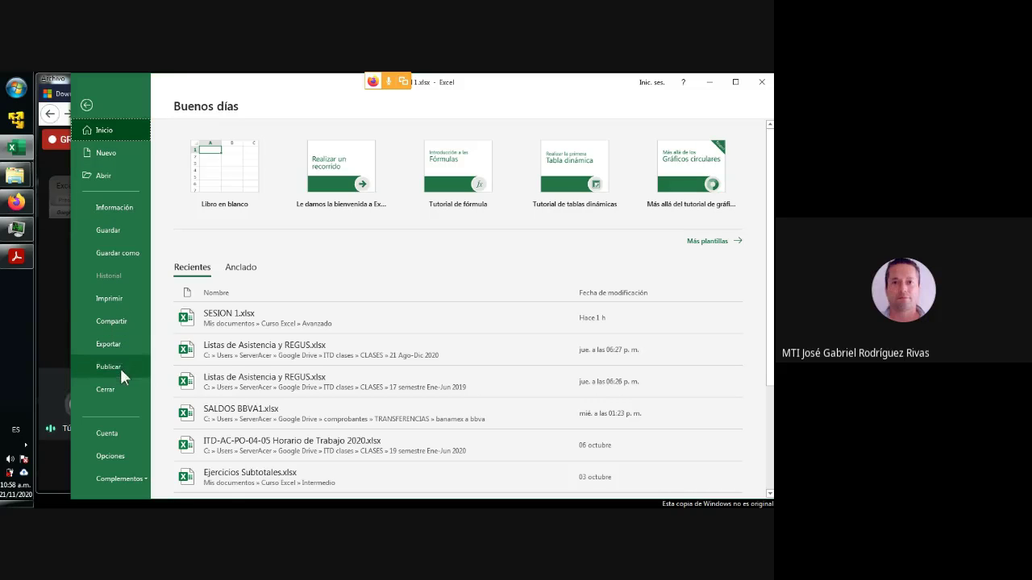
pyautogui.click(87, 105)
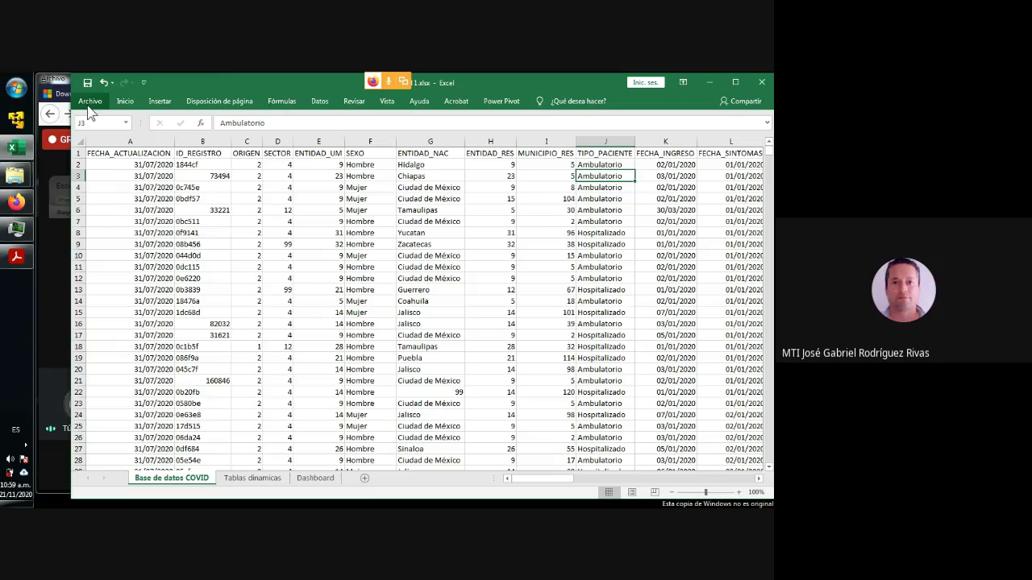
pyautogui.click(320, 104)
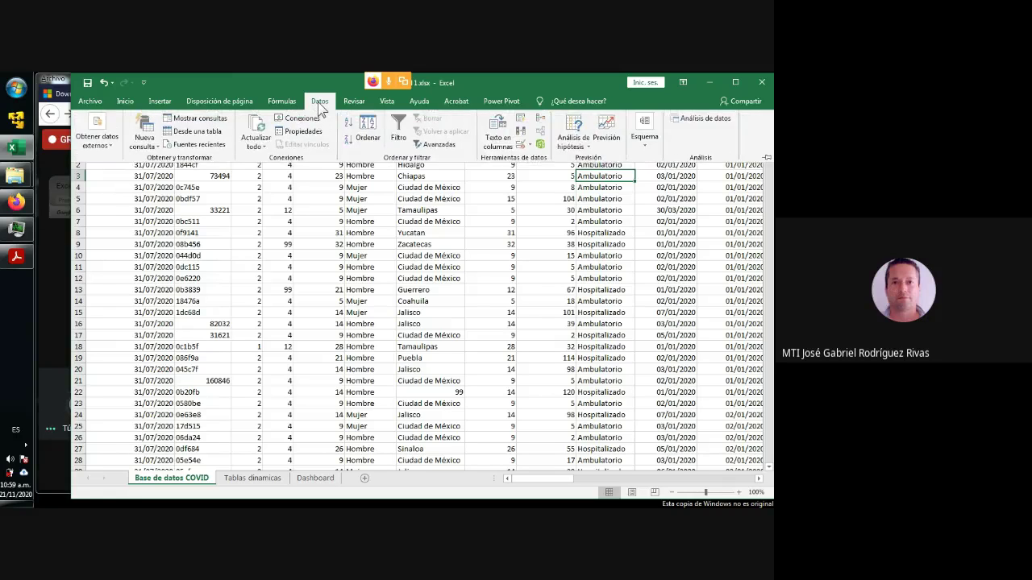
pyautogui.click(767, 159)
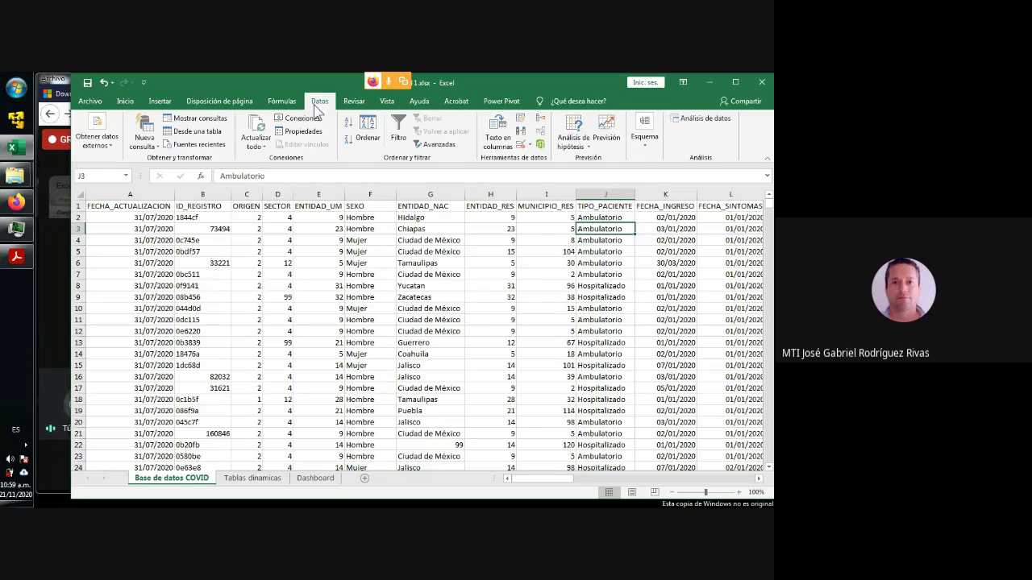
# Review the external data sources available for import, and check the last and first rows of the TIPO_PACIENTE column.
pyautogui.click(111, 147)
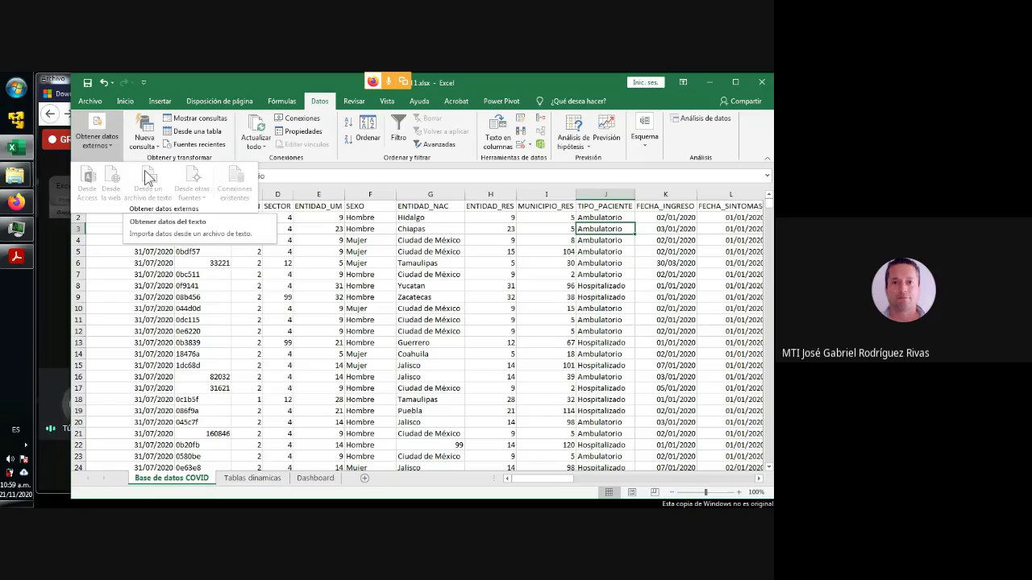
pyautogui.click(312, 253)
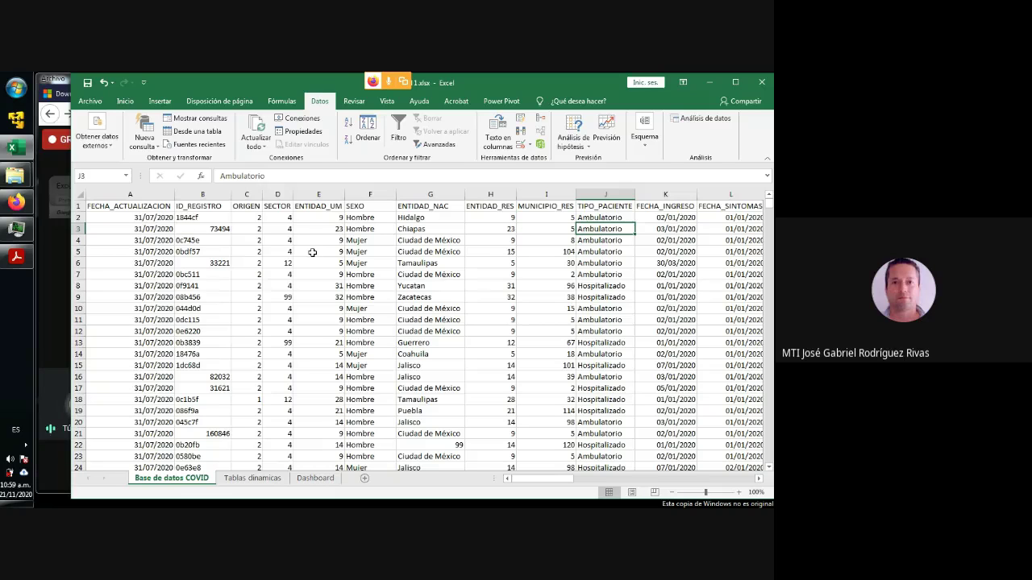
pyautogui.hotkey('ctrl', 'Down')
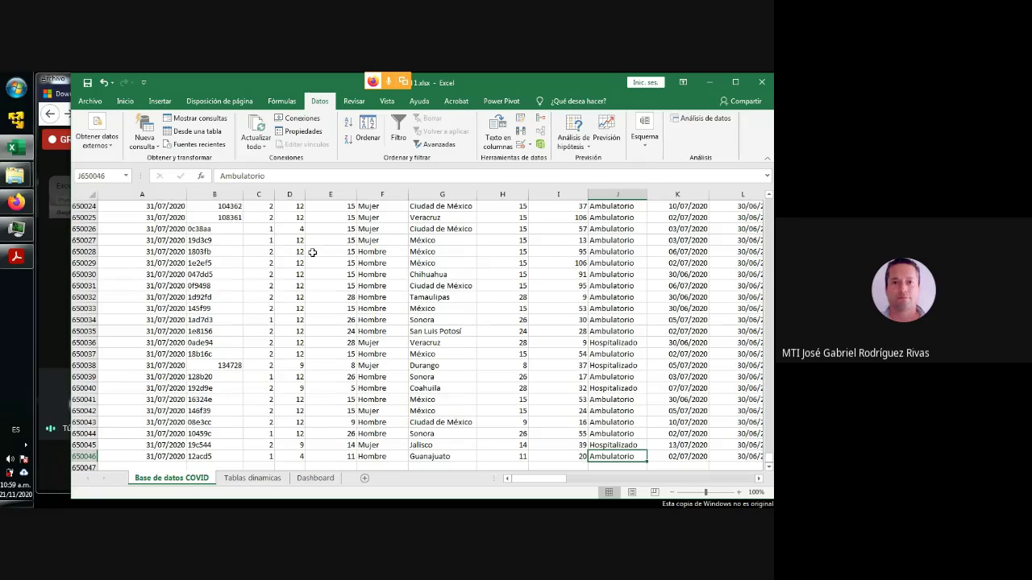
pyautogui.hotkey('ctrl', 'Up')
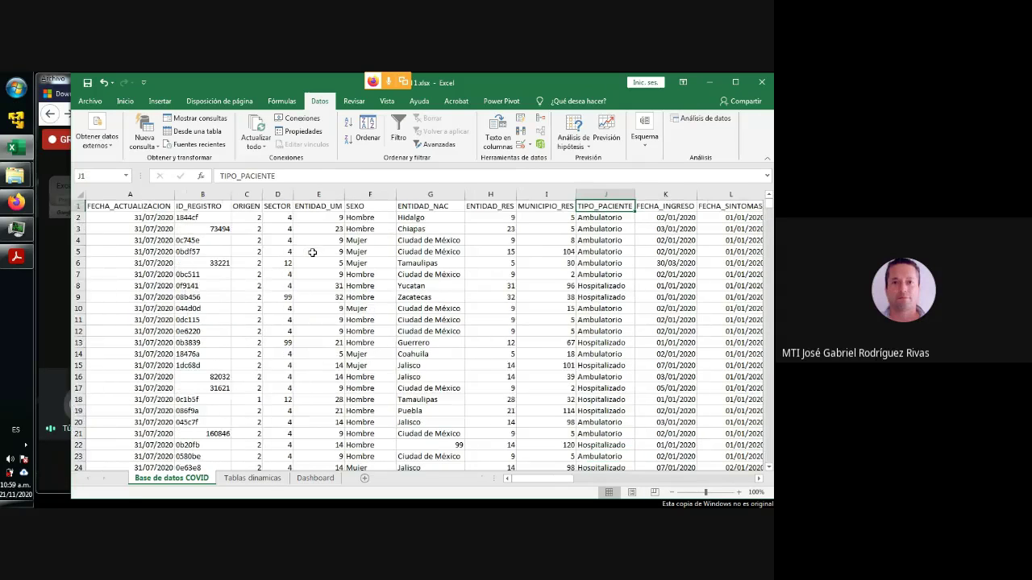
# Switch to File Explorer, open the Avanzado folder inside Curso Excel, and locate COVID1.csv and COVID2.csv.
pyautogui.moveTo(22, 179)
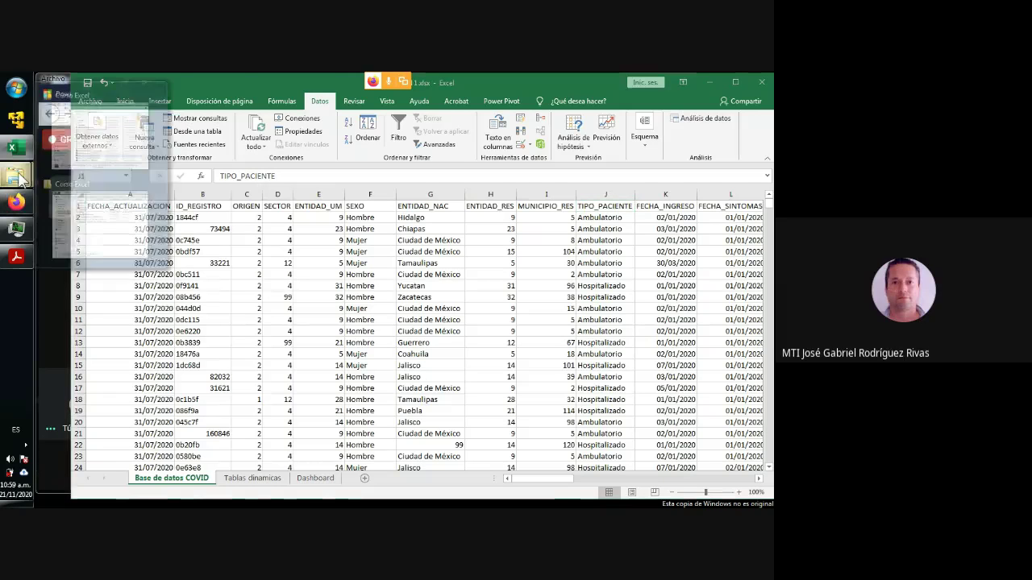
pyautogui.moveTo(111, 218)
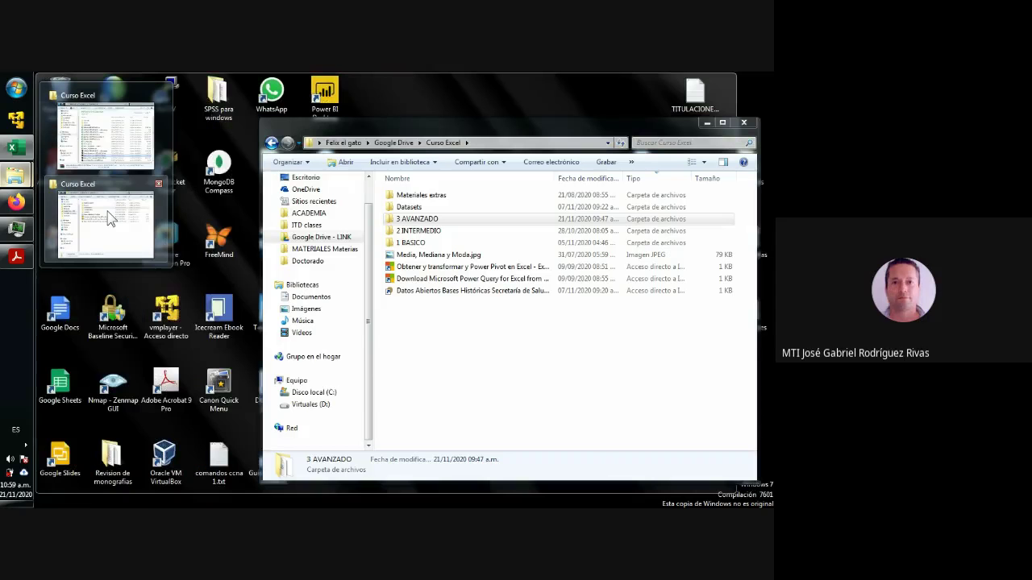
pyautogui.click(105, 133)
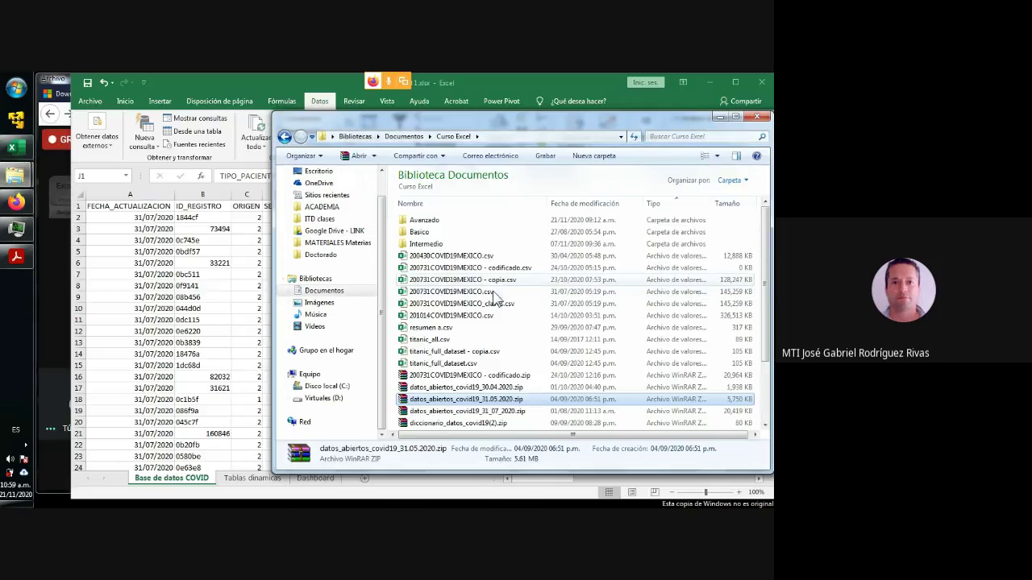
pyautogui.doubleClick(423, 220)
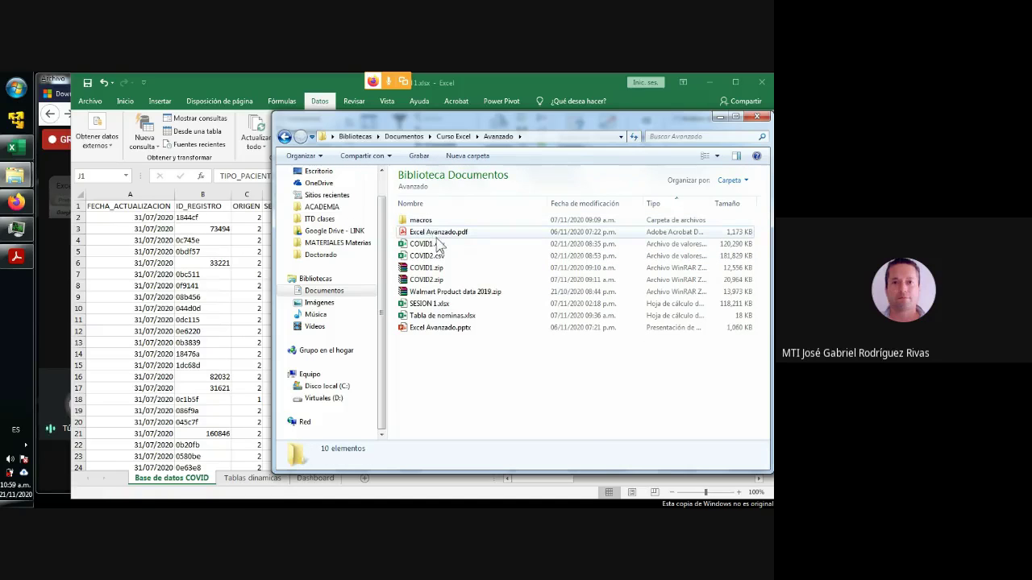
pyautogui.click(434, 245)
pyautogui.click(437, 257)
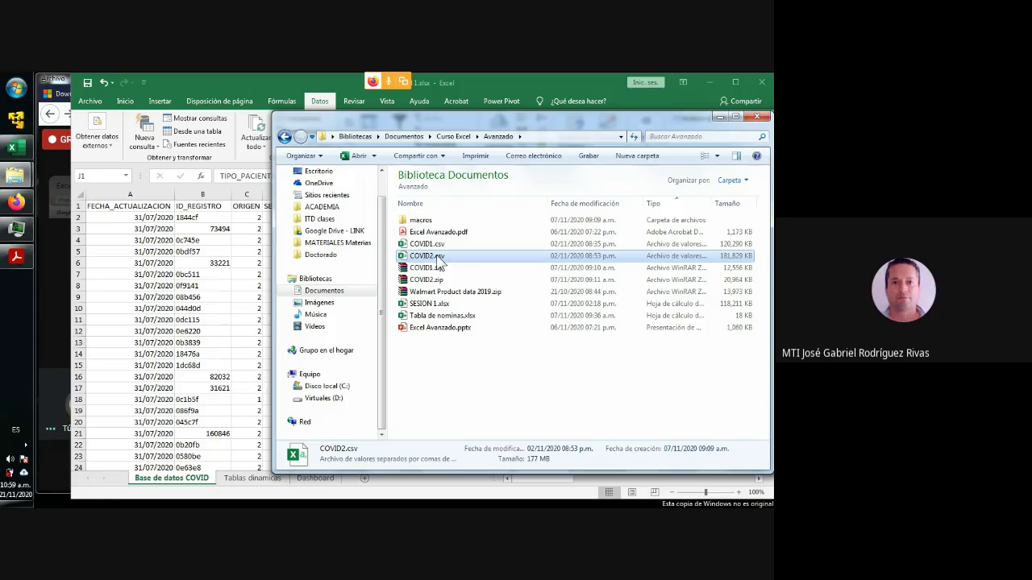
# Return to Excel, review the external data sources again, and open the list of workbook connections.
pyautogui.click(236, 266)
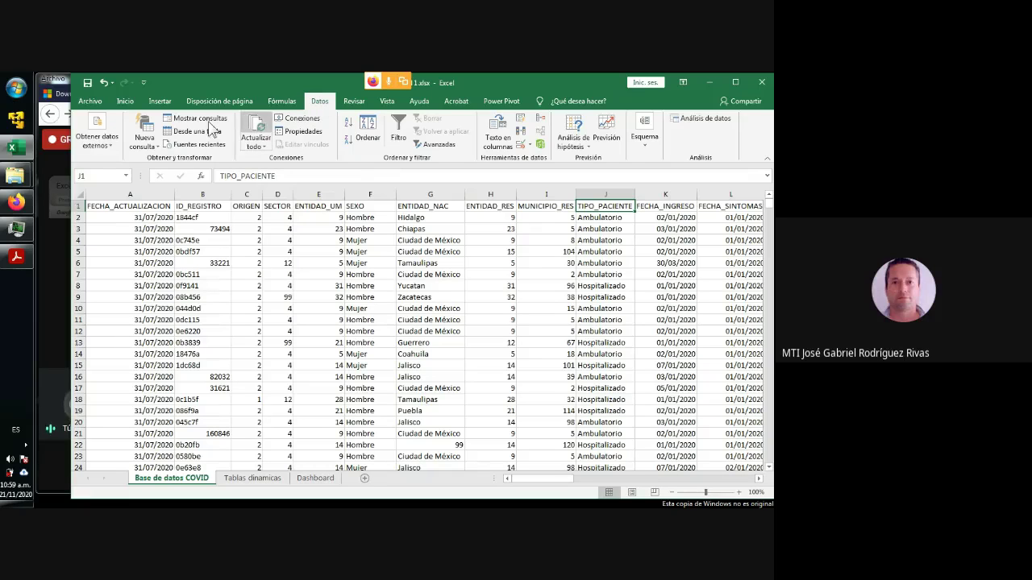
pyautogui.click(109, 145)
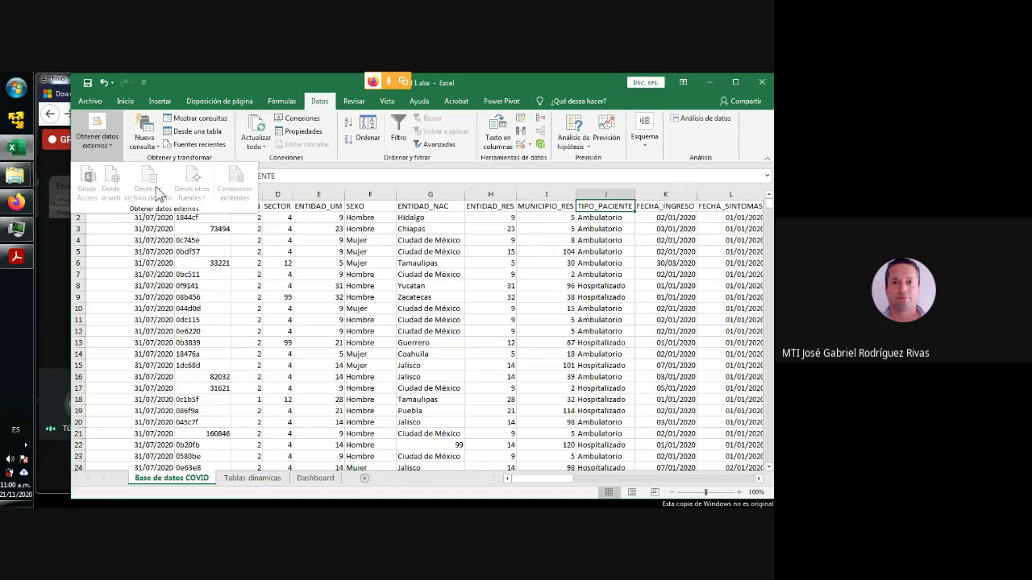
pyautogui.click(314, 260)
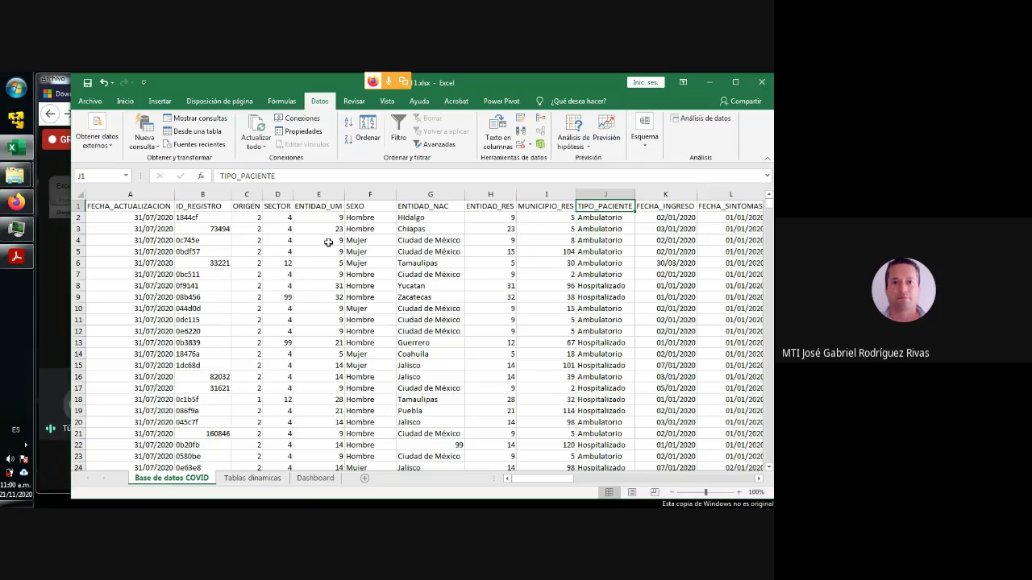
pyautogui.click(301, 119)
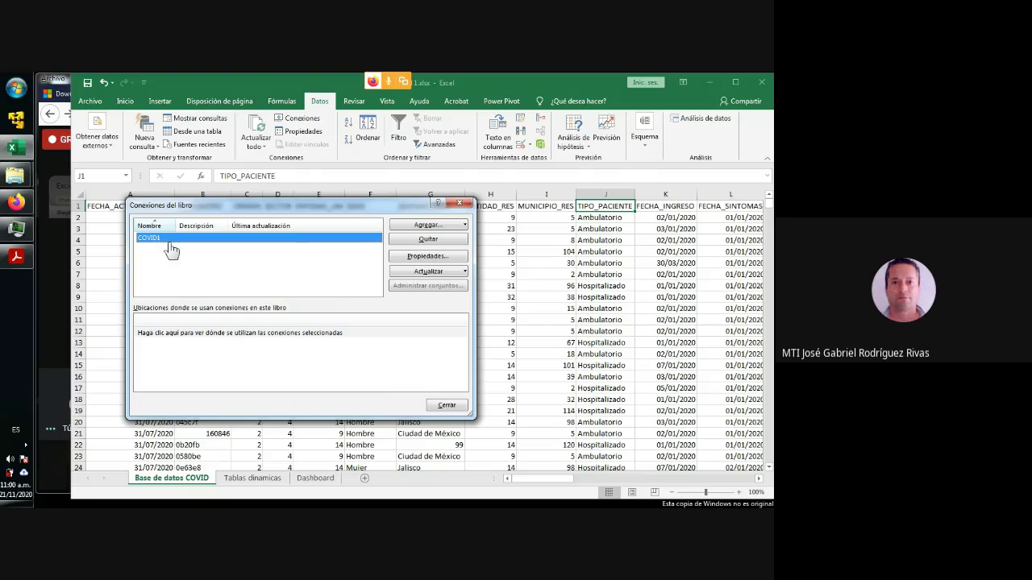
# Switch to the Avanzado folder in File Explorer to identify COVID1.csv as the source file of the COVID1 connection.
pyautogui.moveTo(21, 176)
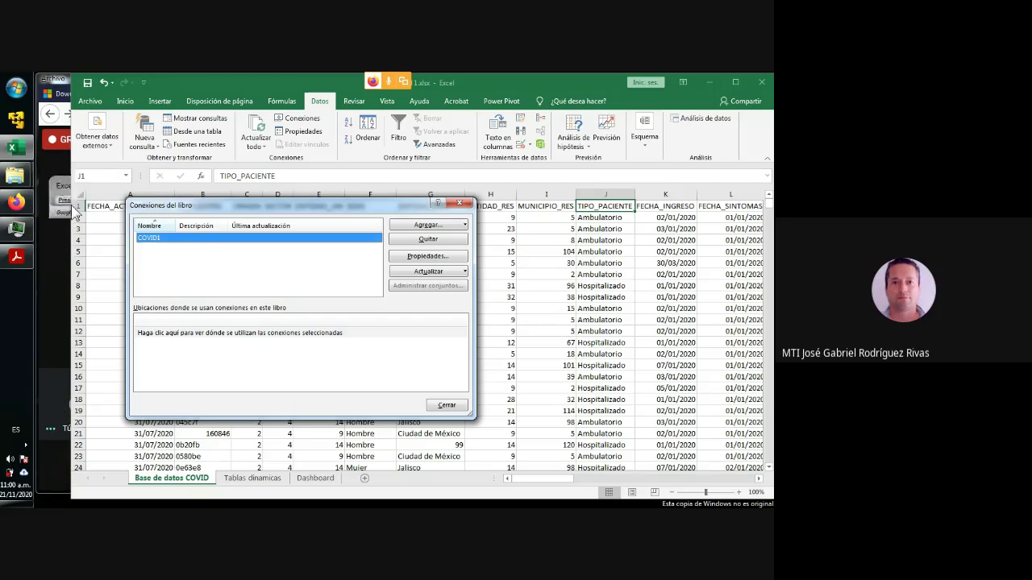
pyautogui.click(15, 175)
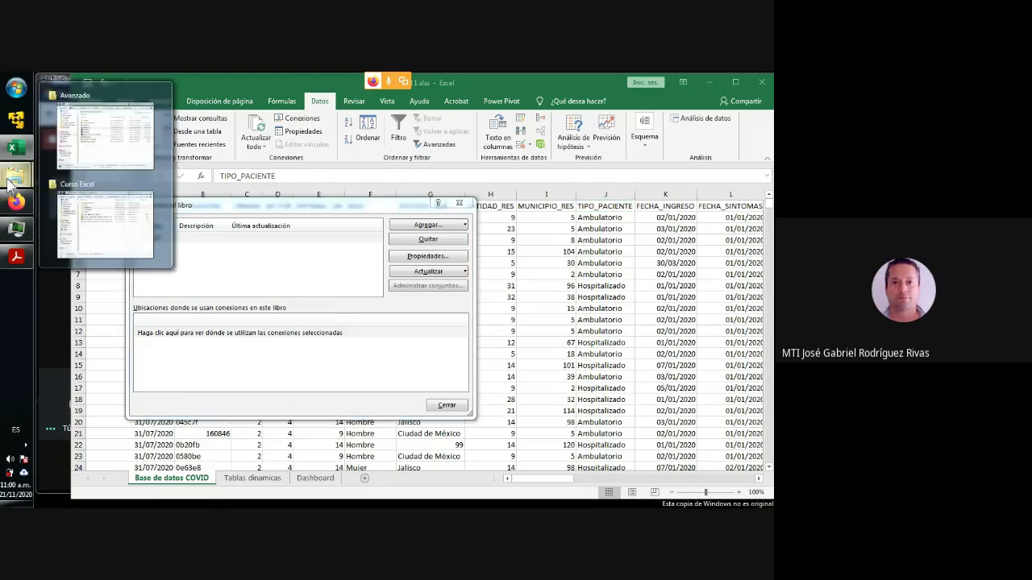
pyautogui.click(96, 170)
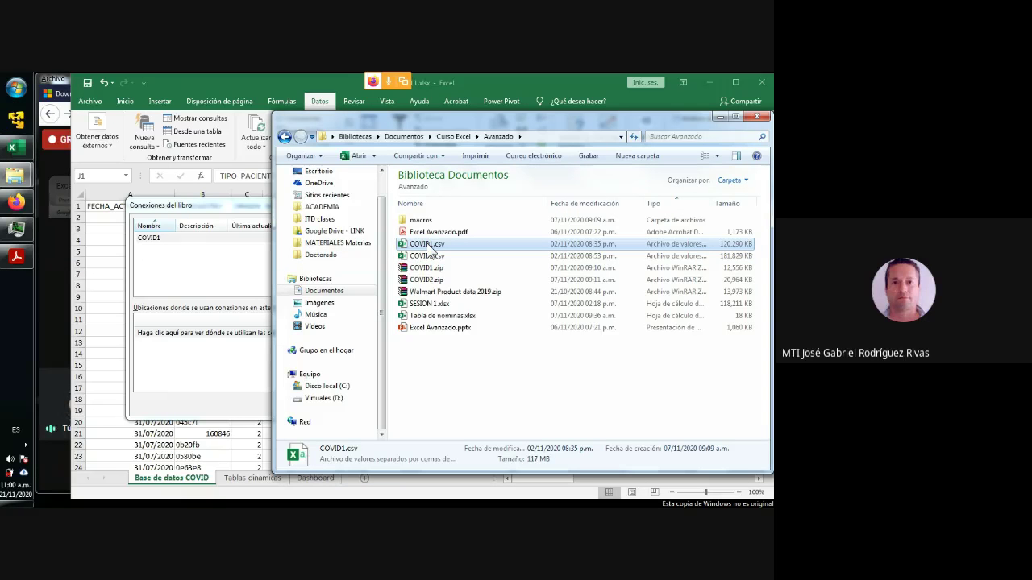
pyautogui.click(16, 201)
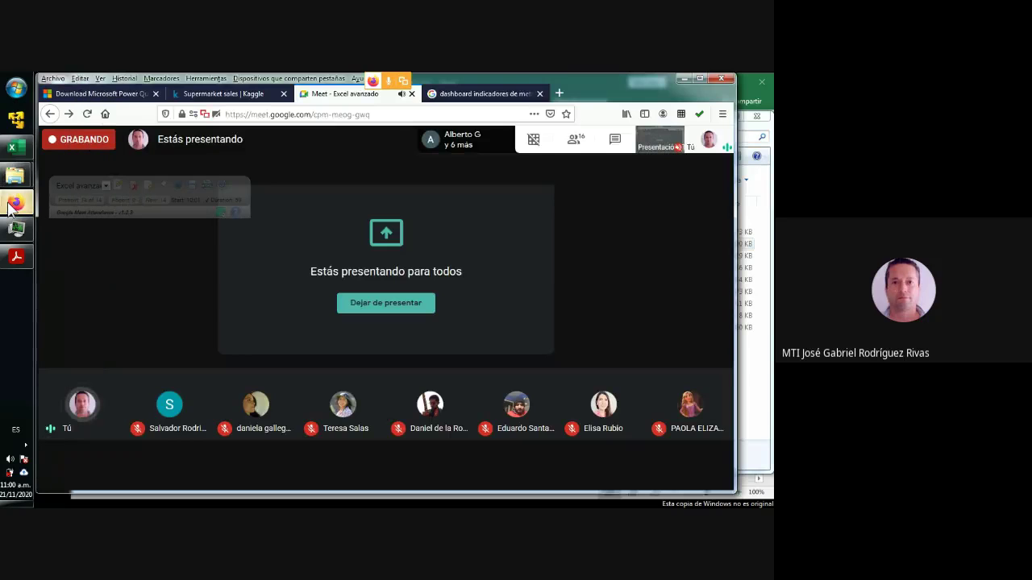
pyautogui.click(556, 95)
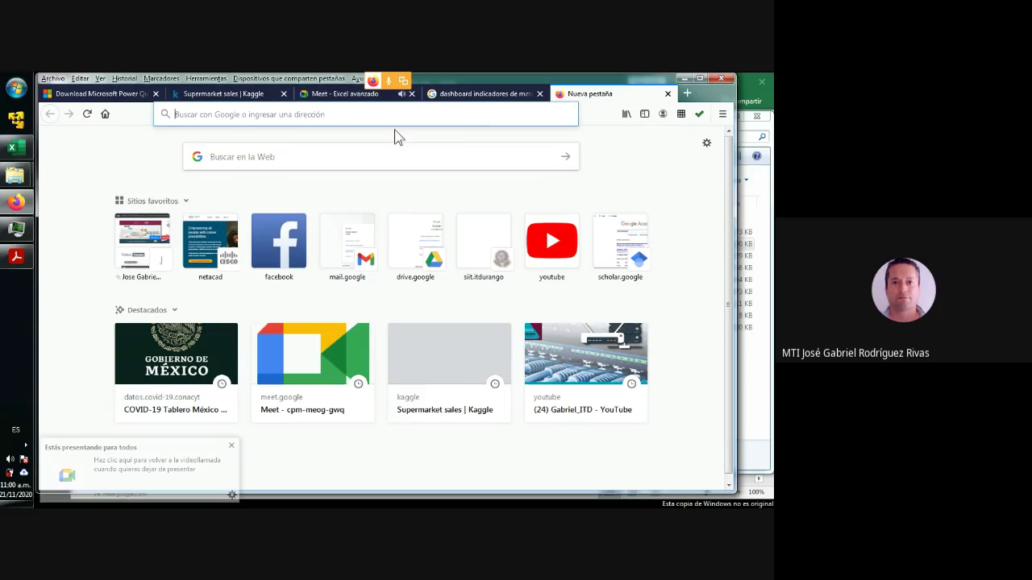
pyautogui.click(667, 94)
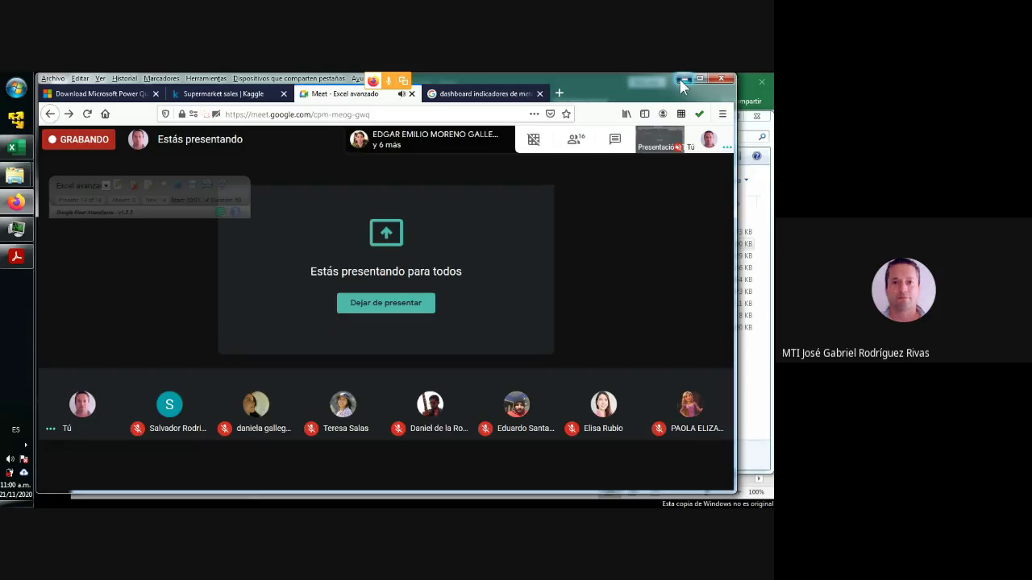
pyautogui.click(683, 78)
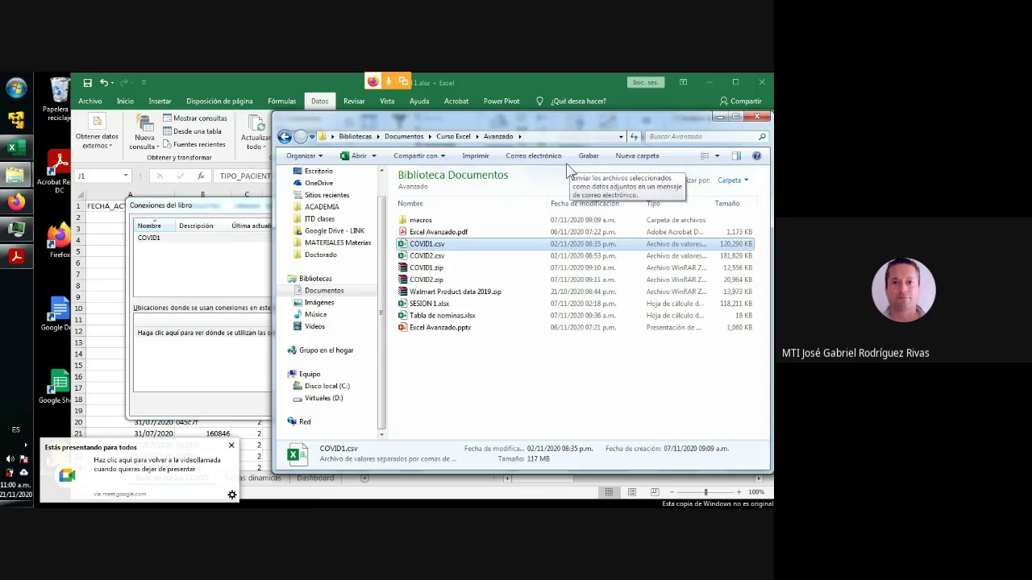
# Return to Excel's workbook connections and refresh the COVID1 connection with COVID2.csv as the imported file.
pyautogui.click(450, 381)
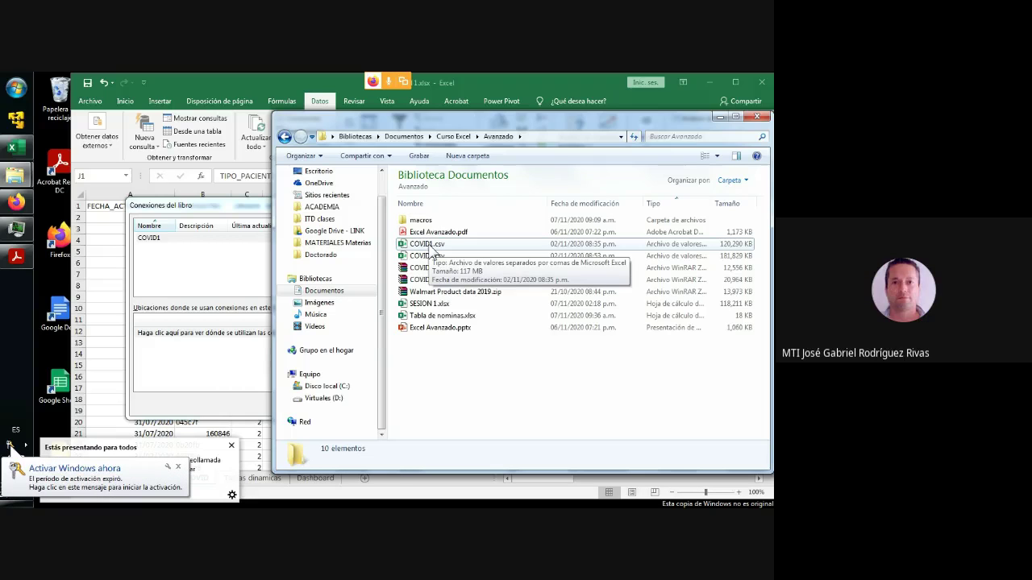
pyautogui.click(260, 264)
pyautogui.click(154, 240)
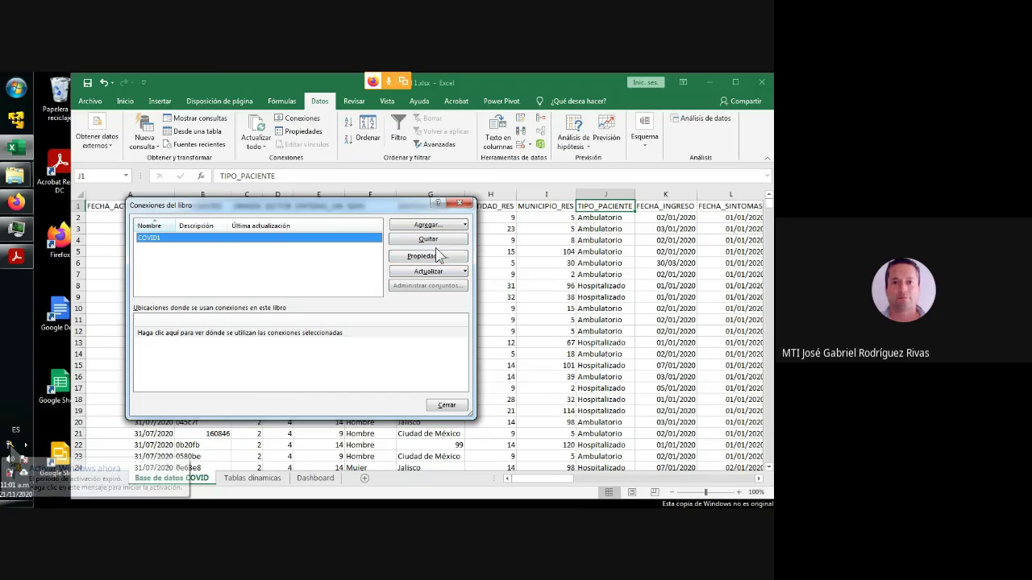
pyautogui.click(428, 274)
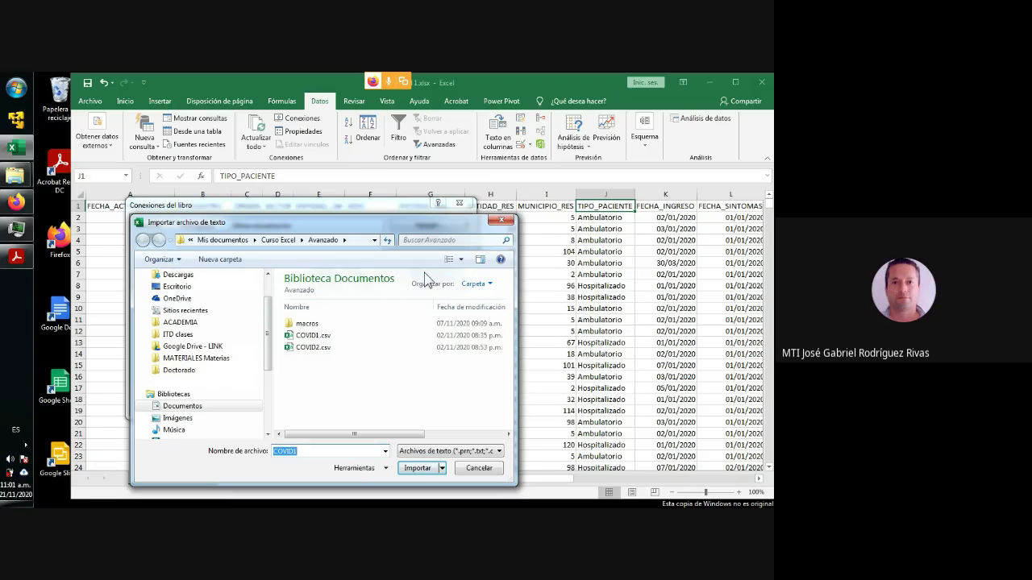
pyautogui.click(313, 351)
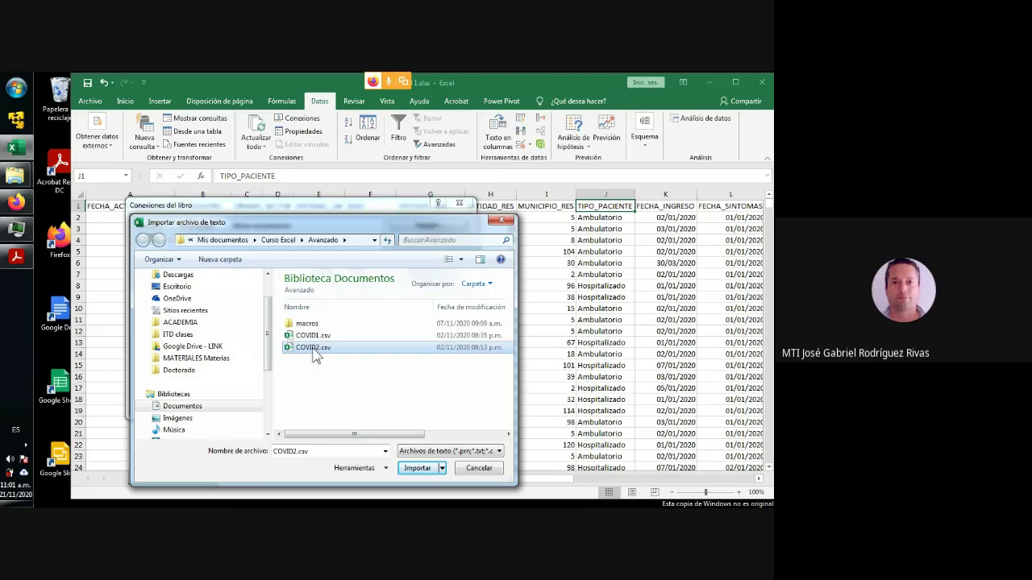
pyautogui.click(417, 467)
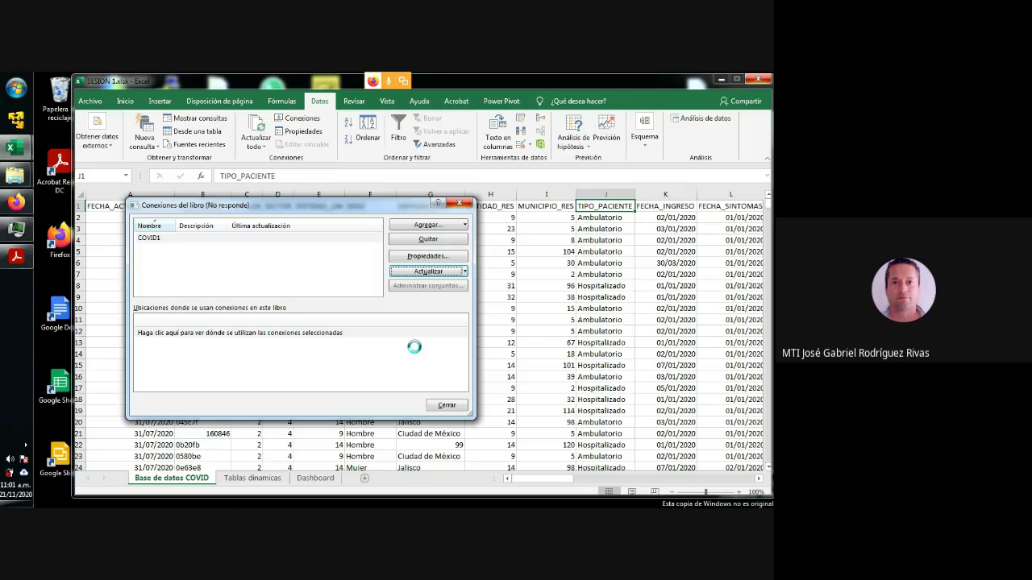
# Compare the file sizes of COVID1.csv and COVID2.csv in the Avanzado folder in File Explorer.
pyautogui.moveTo(15, 175)
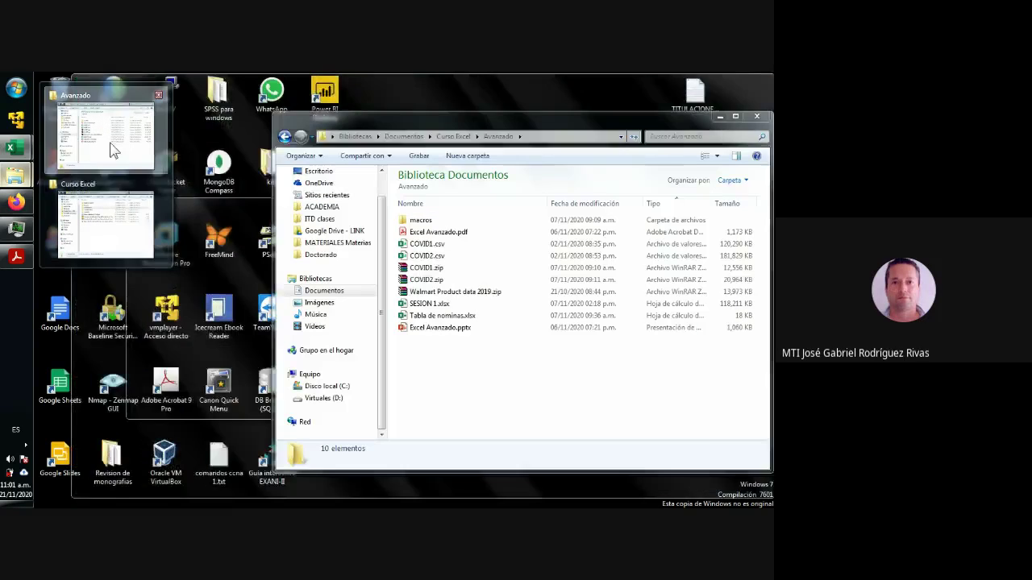
pyautogui.click(113, 138)
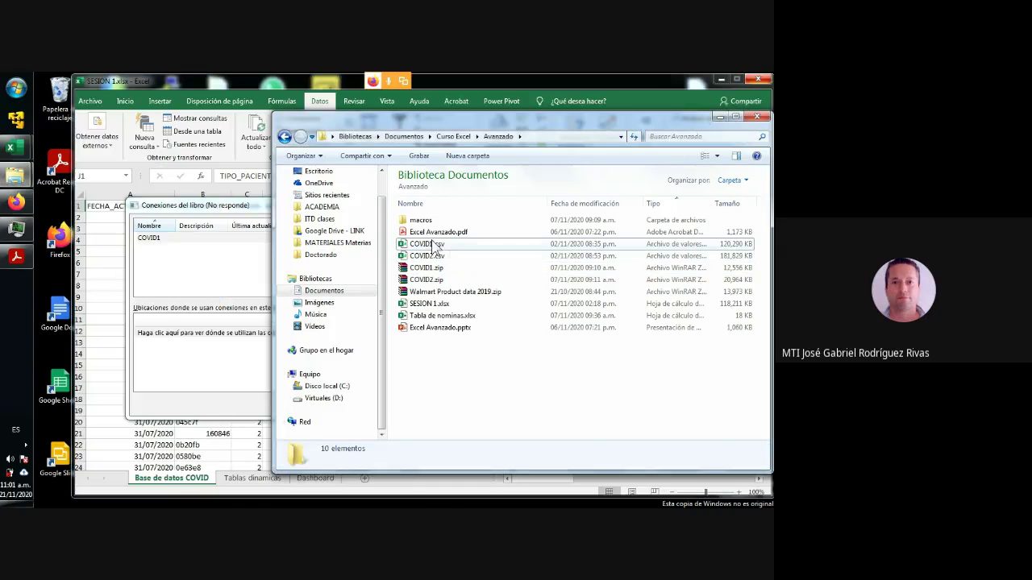
pyautogui.click(427, 245)
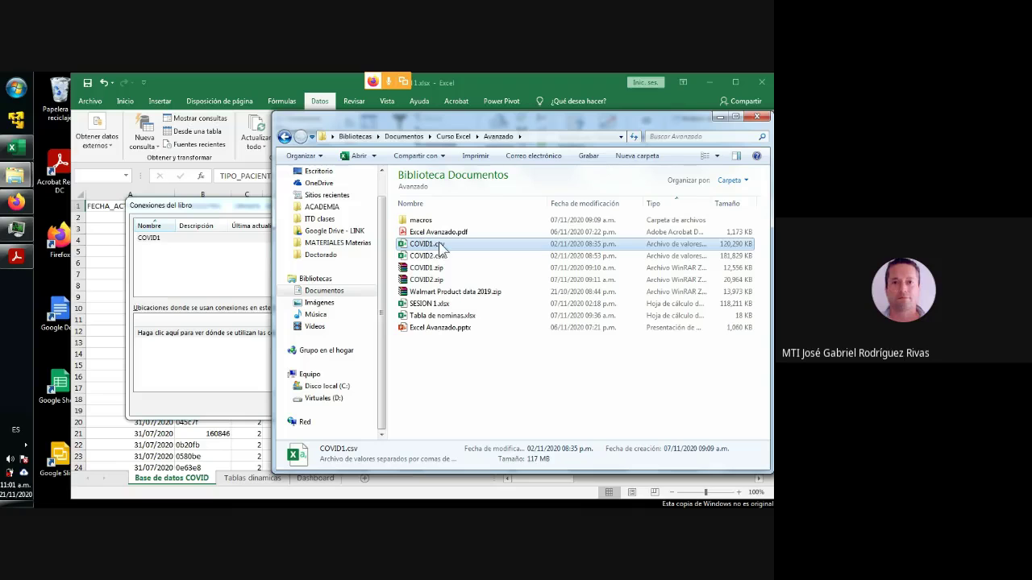
pyautogui.click(734, 256)
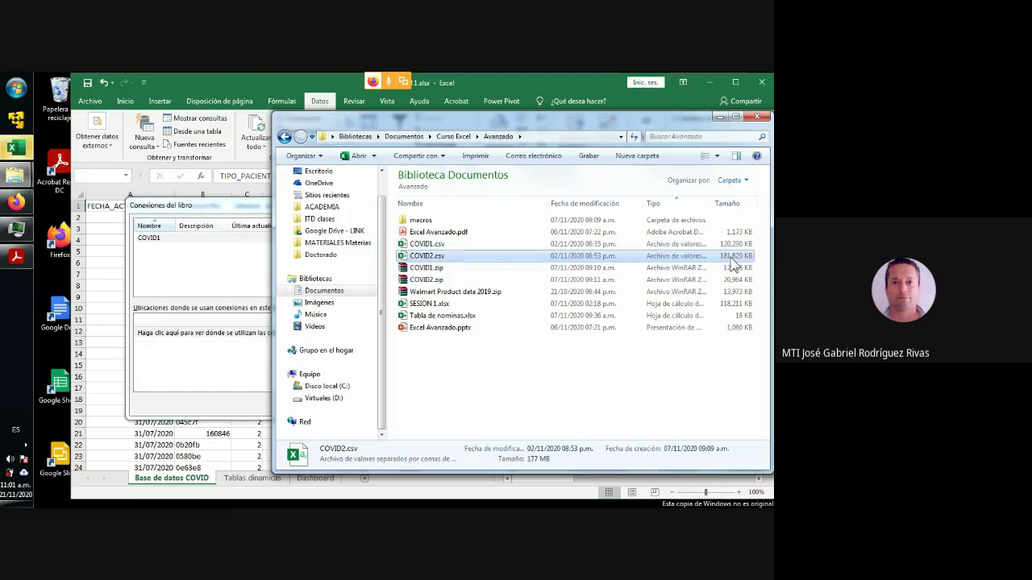
# Return to Excel and accept the large operation for the COVID1 connection refresh.
pyautogui.click(720, 119)
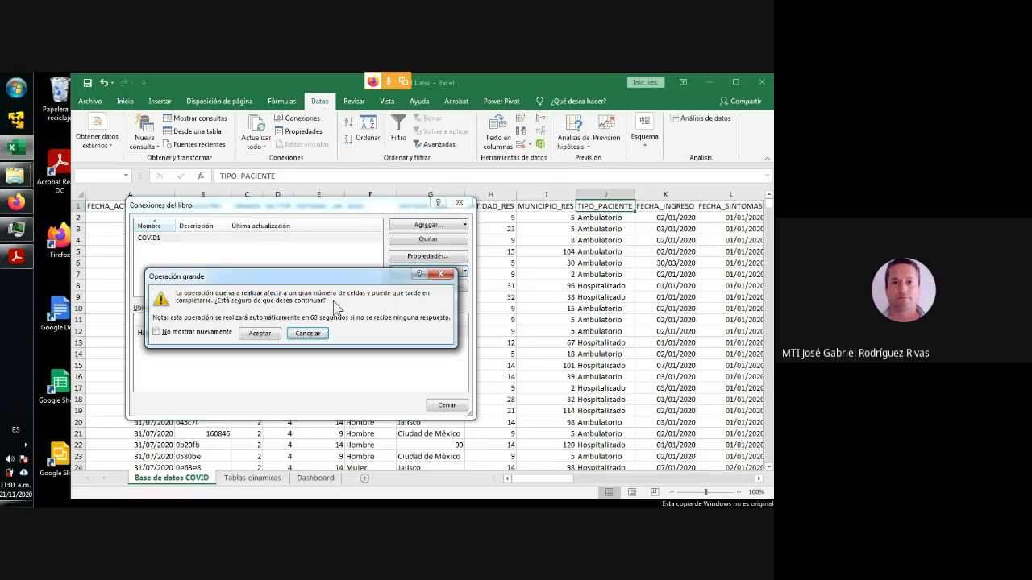
pyautogui.click(259, 334)
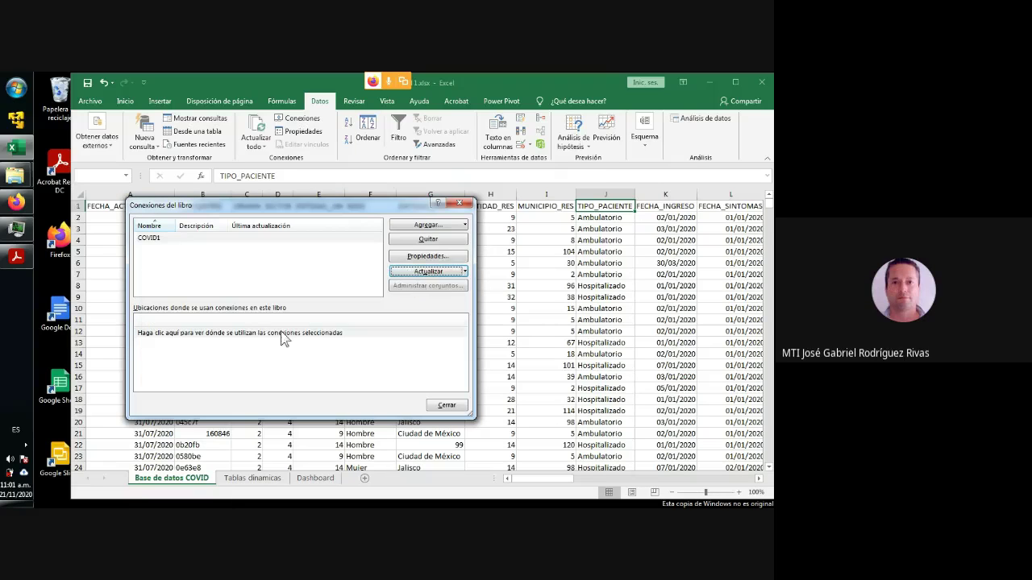
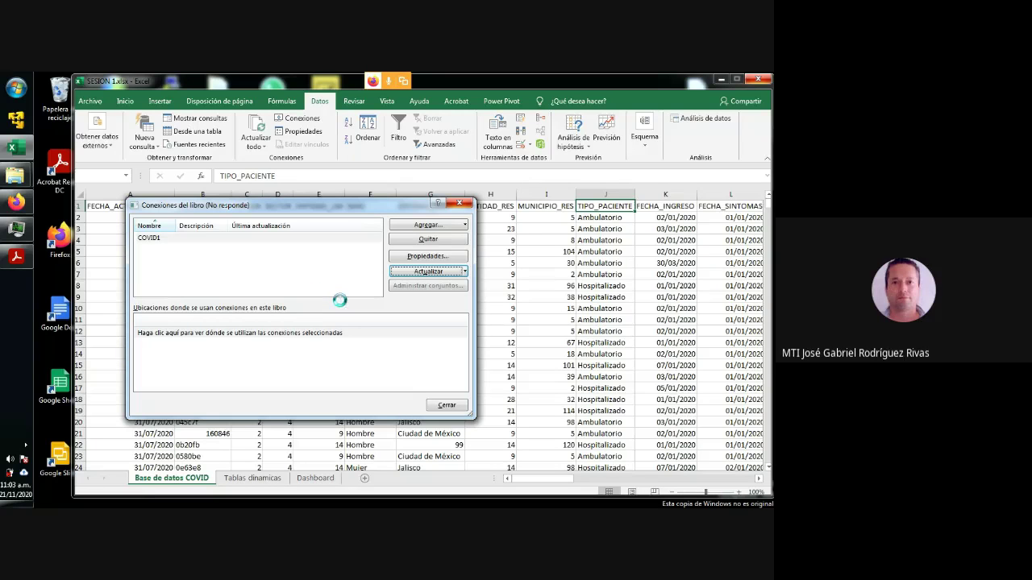
# Examine the running processes and the CPU and memory performance in Windows Task Manager while Excel refreshes.
pyautogui.click(29, 207)
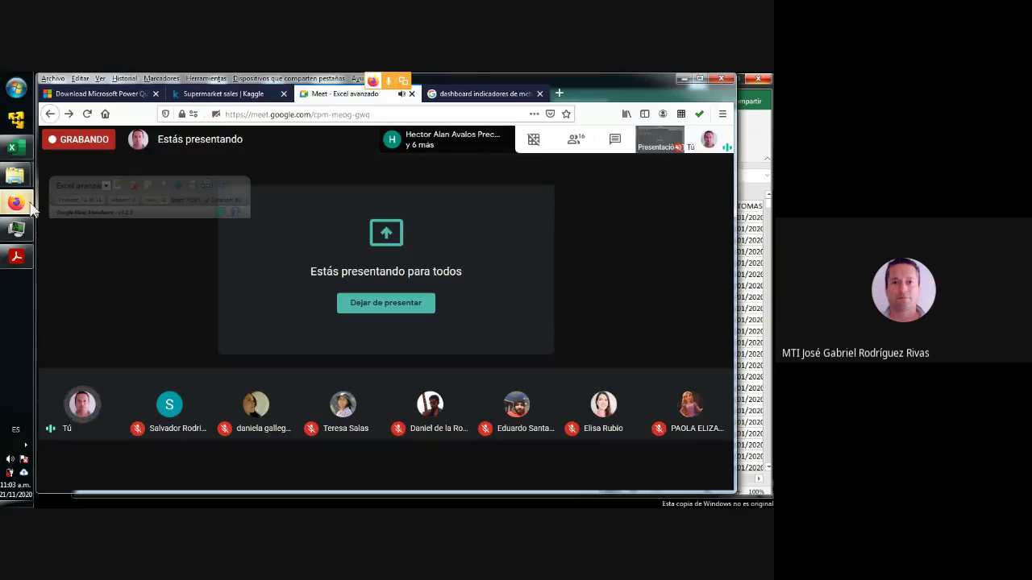
pyautogui.click(757, 141)
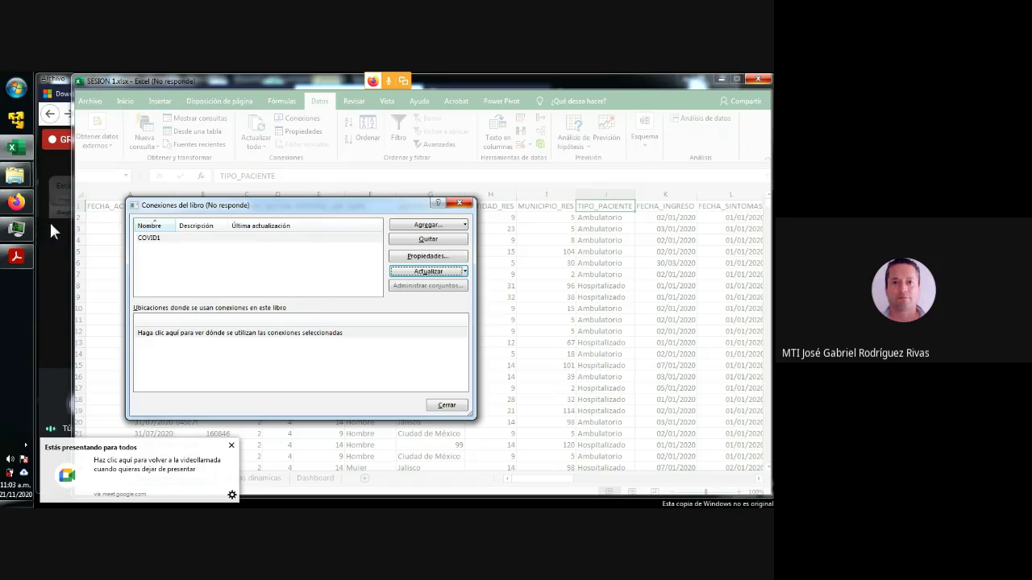
pyautogui.click(16, 229)
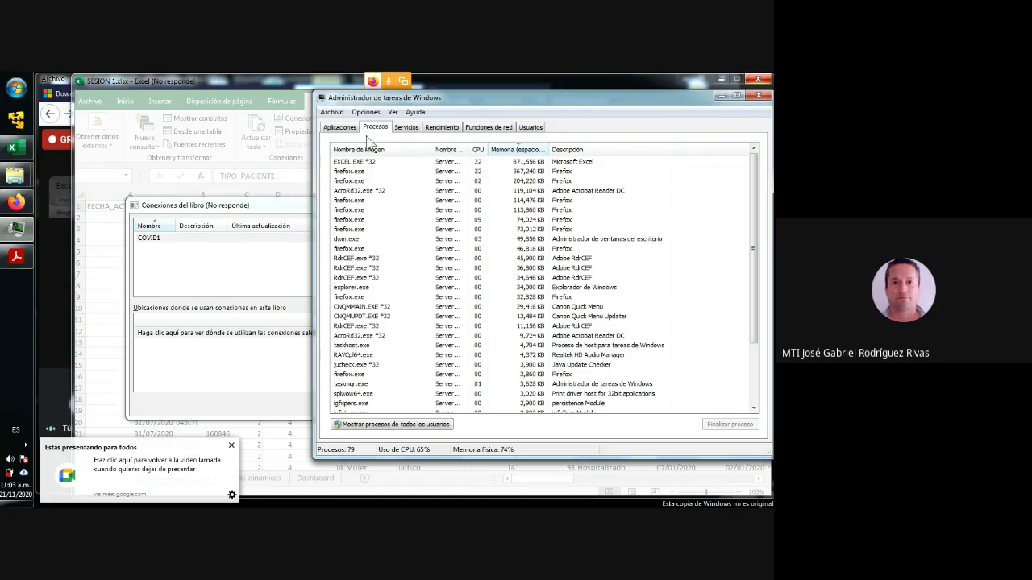
pyautogui.click(441, 129)
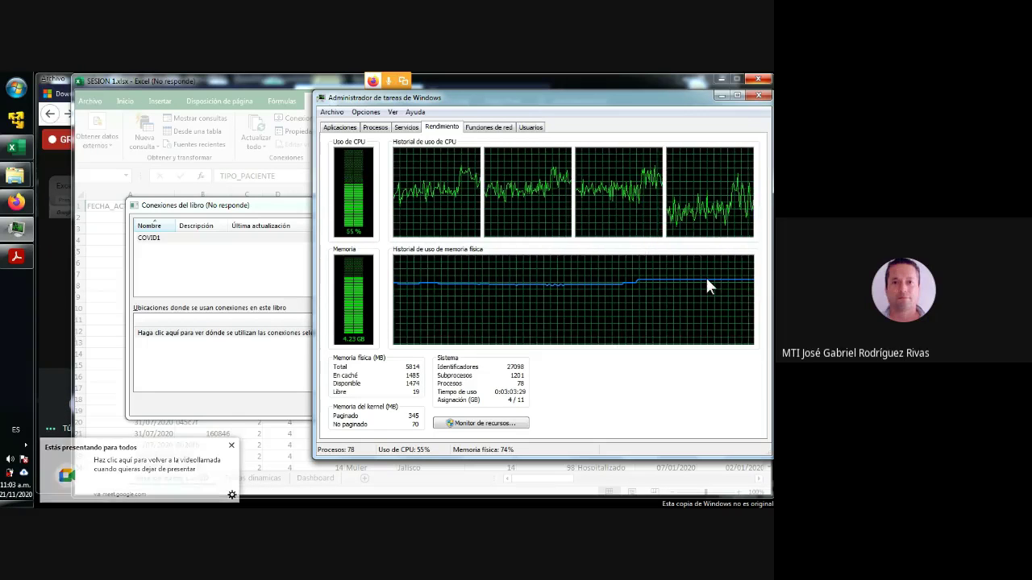
pyautogui.click(722, 96)
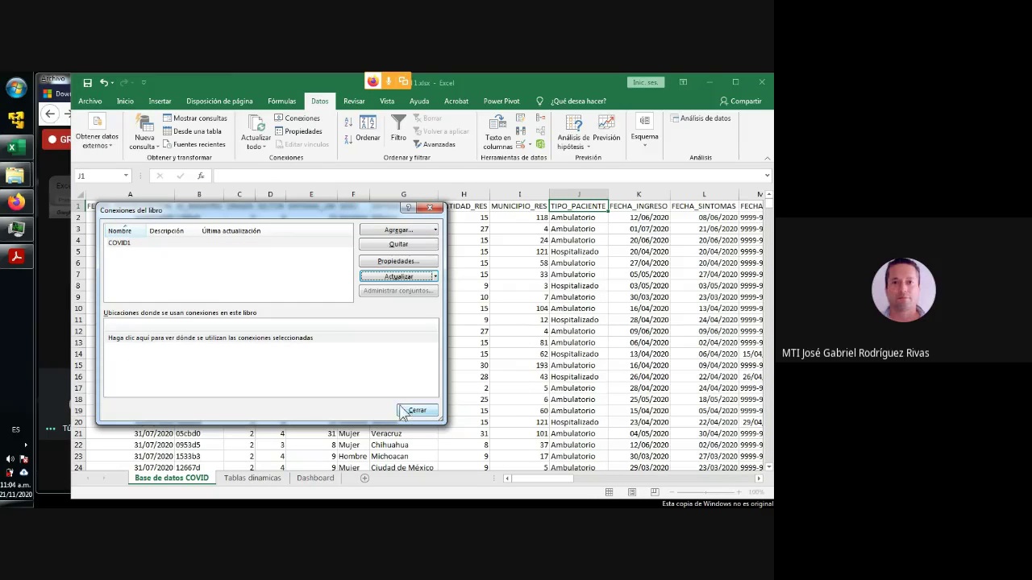
# Close the workbook connections and go to the last record on the Base de datos COVID sheet.
pyautogui.moveTo(298, 213); pyautogui.dragTo(301, 194)
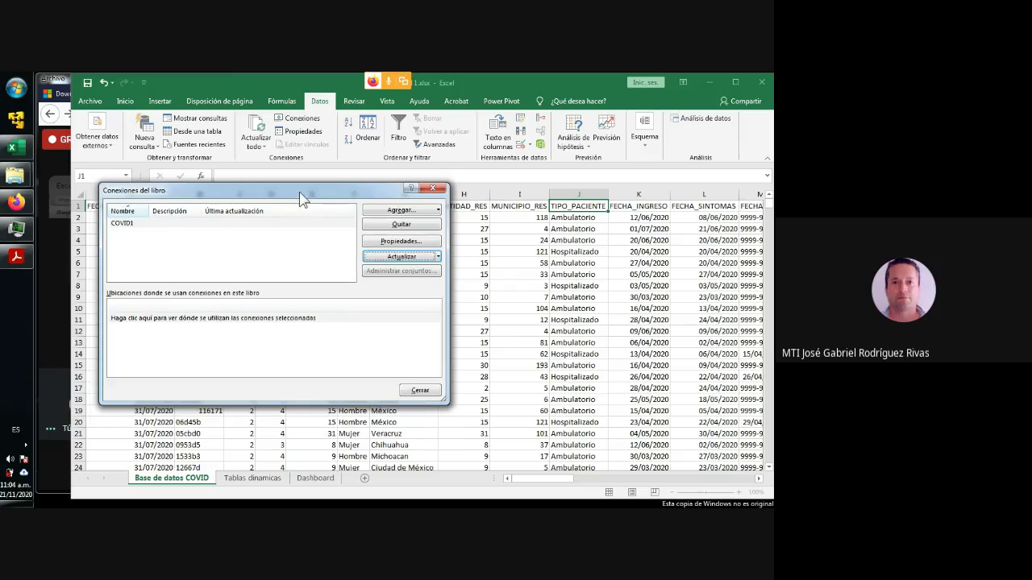
pyautogui.click(420, 392)
pyautogui.click(417, 376)
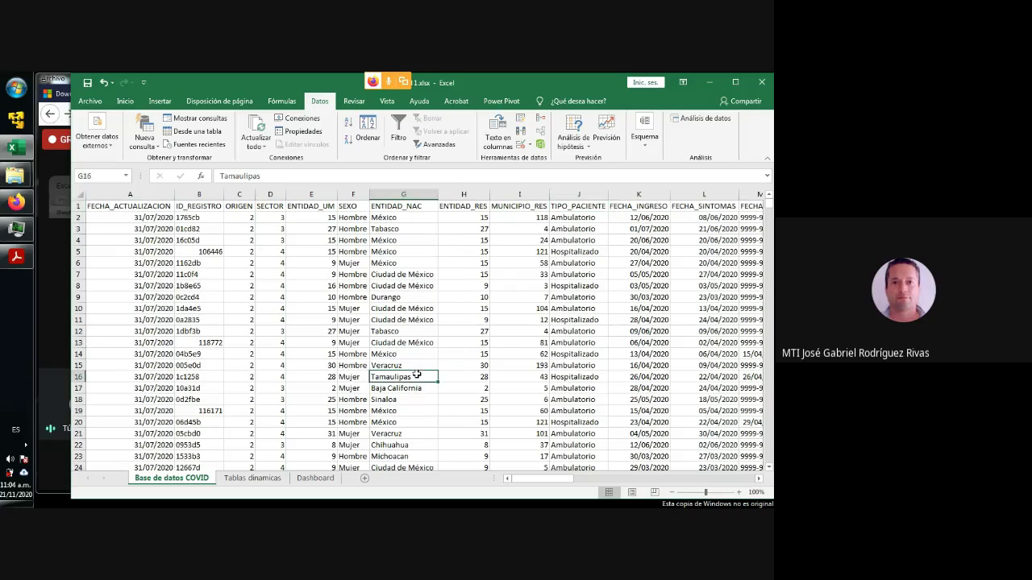
pyautogui.hotkey('ctrl', 'Down')
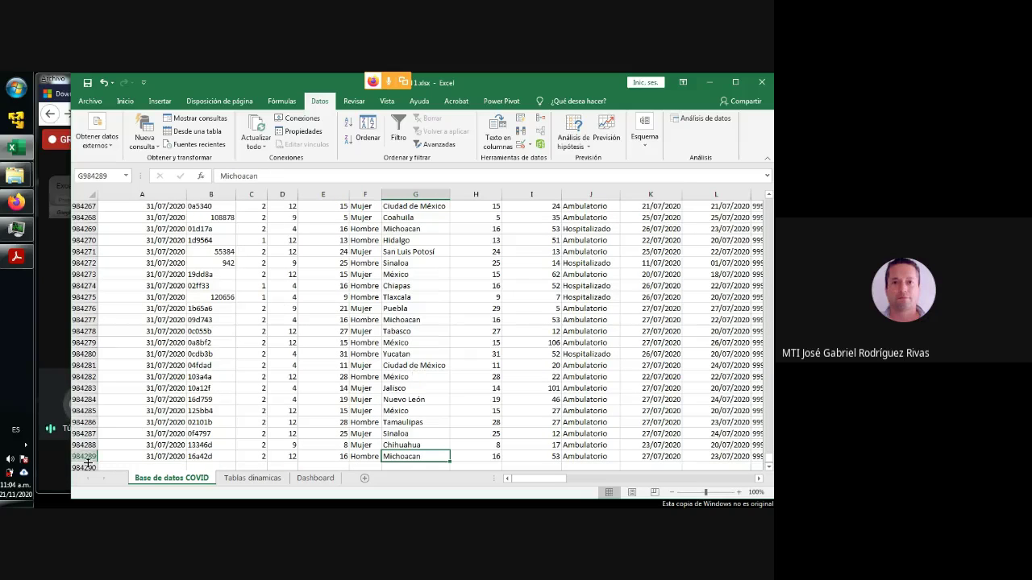
pyautogui.click(130, 458)
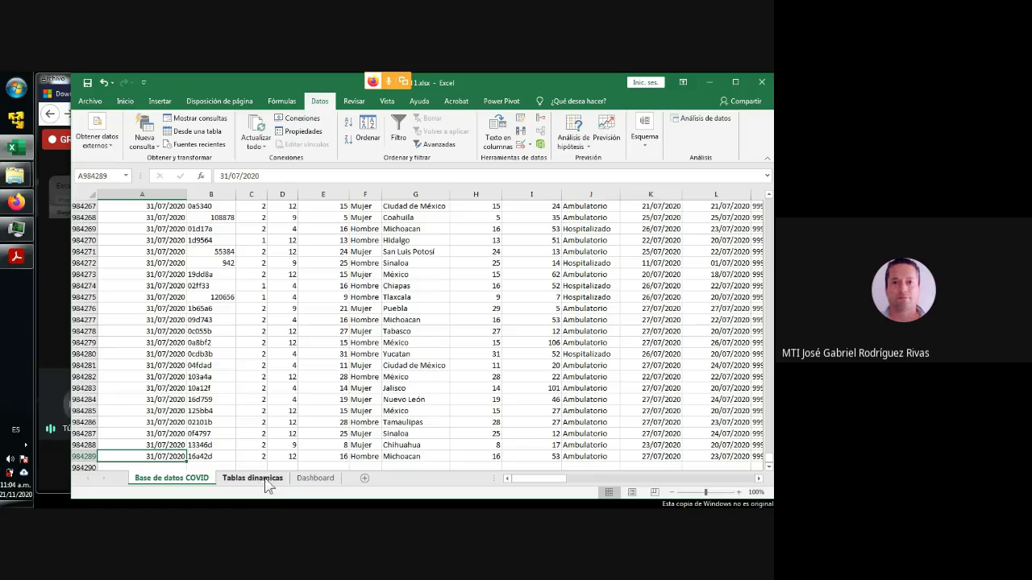
# Open the Dashboard sheet and try to refresh all the workbook's data sources.
pyautogui.click(314, 478)
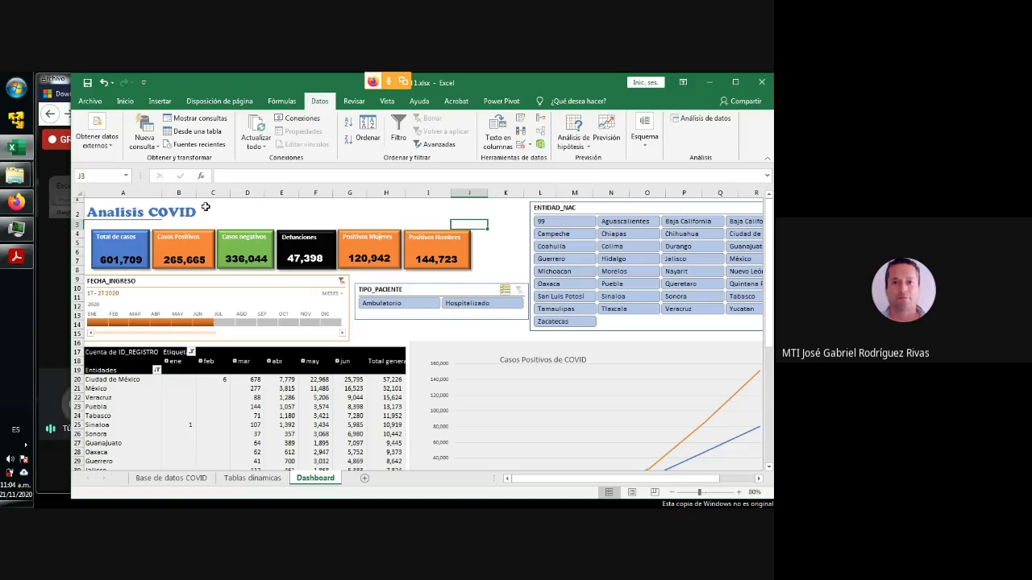
pyautogui.click(266, 150)
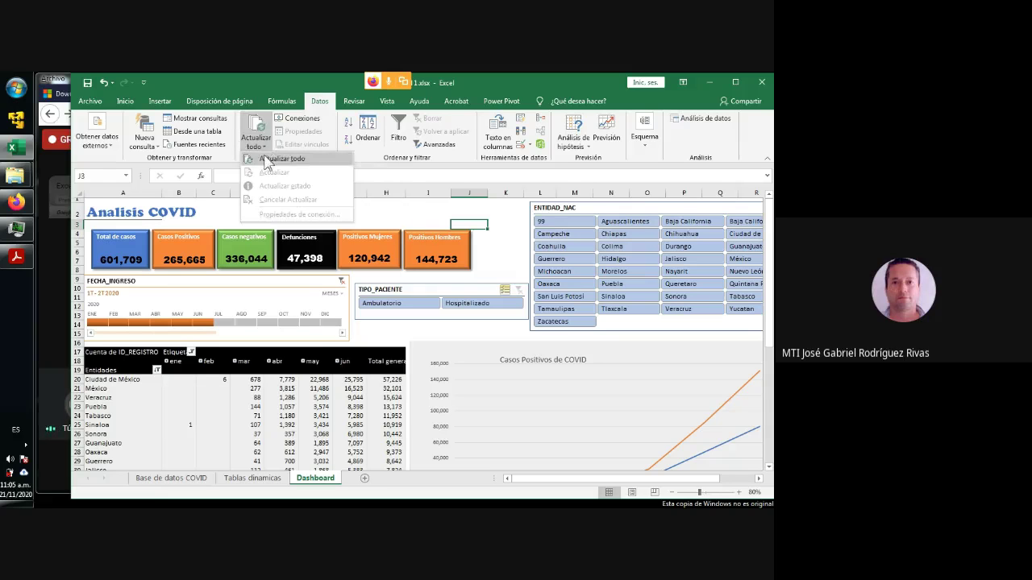
pyautogui.click(279, 161)
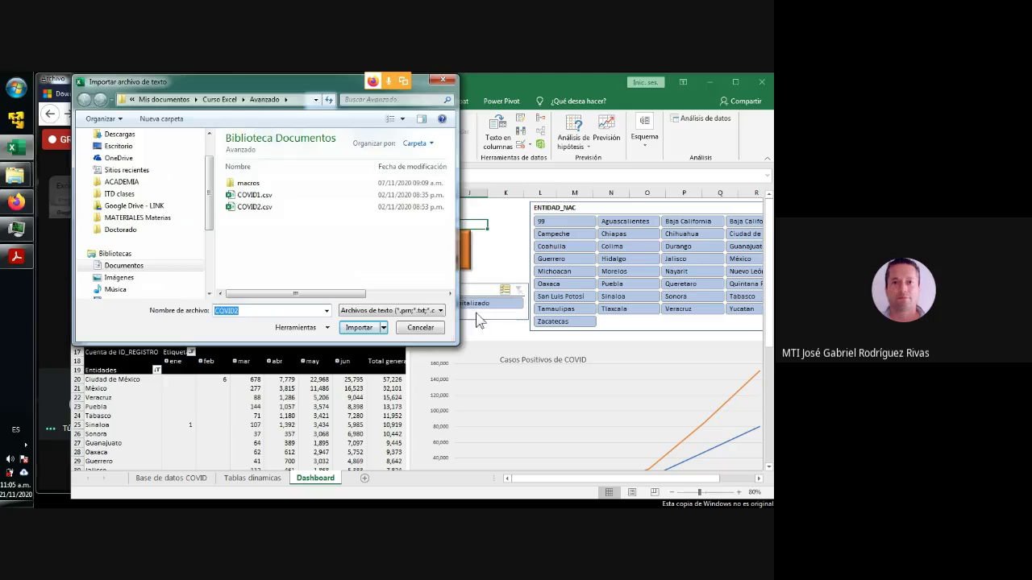
pyautogui.click(403, 330)
pyautogui.click(436, 330)
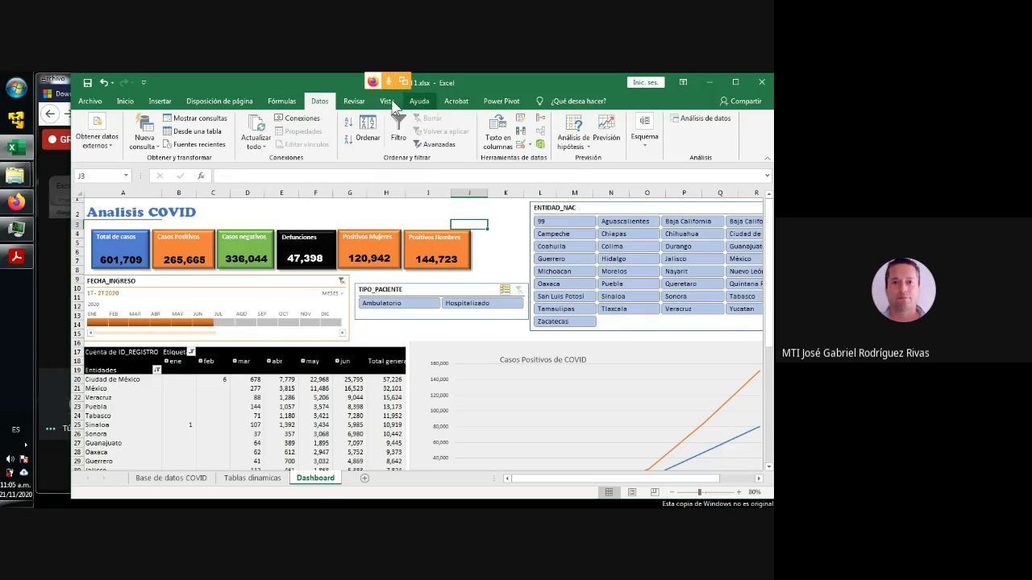
# Select the Entidades pivot table on the Dashboard sheet and refresh all from its analysis tools.
pyautogui.click(271, 390)
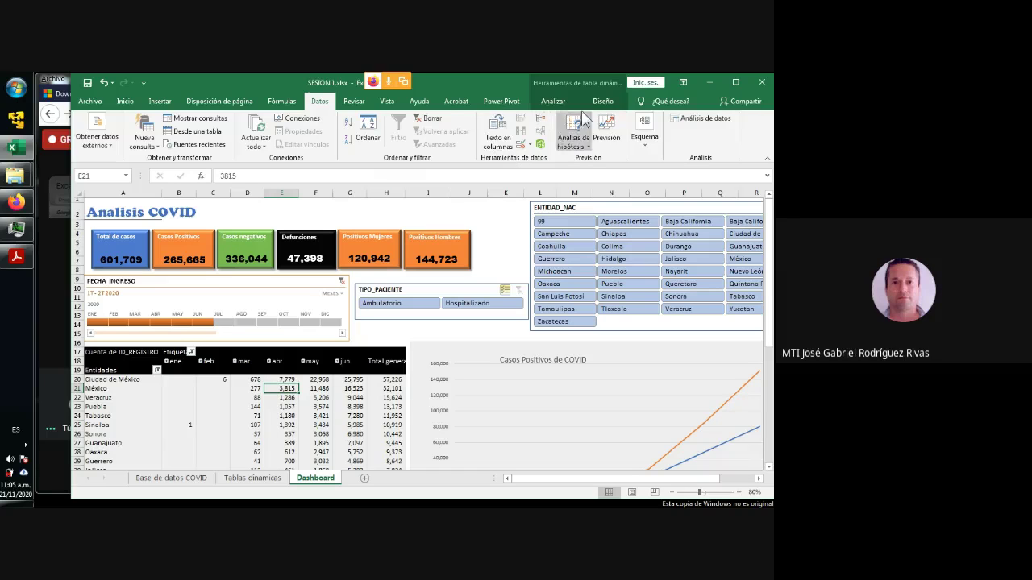
pyautogui.click(553, 103)
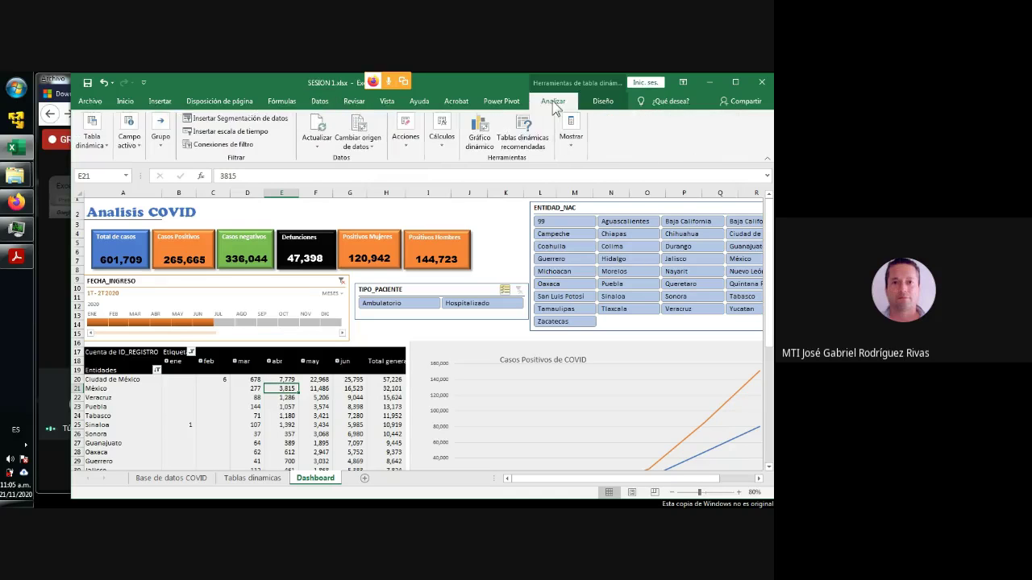
pyautogui.click(317, 145)
pyautogui.click(331, 171)
# Select the monthly pivot table by sex on the Tablas dinamicas sheet and refresh it.
pyautogui.click(257, 479)
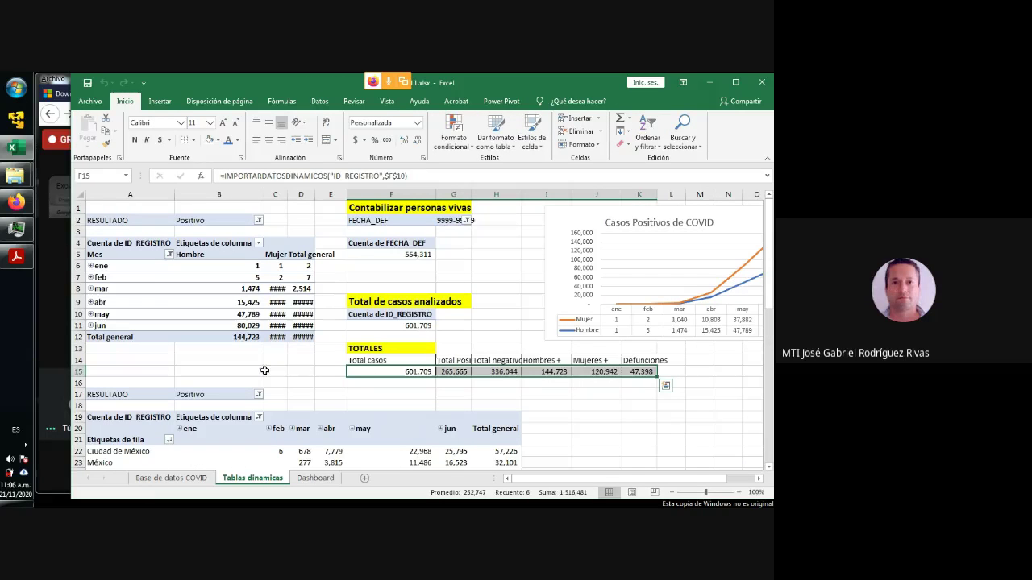
pyautogui.click(103, 267)
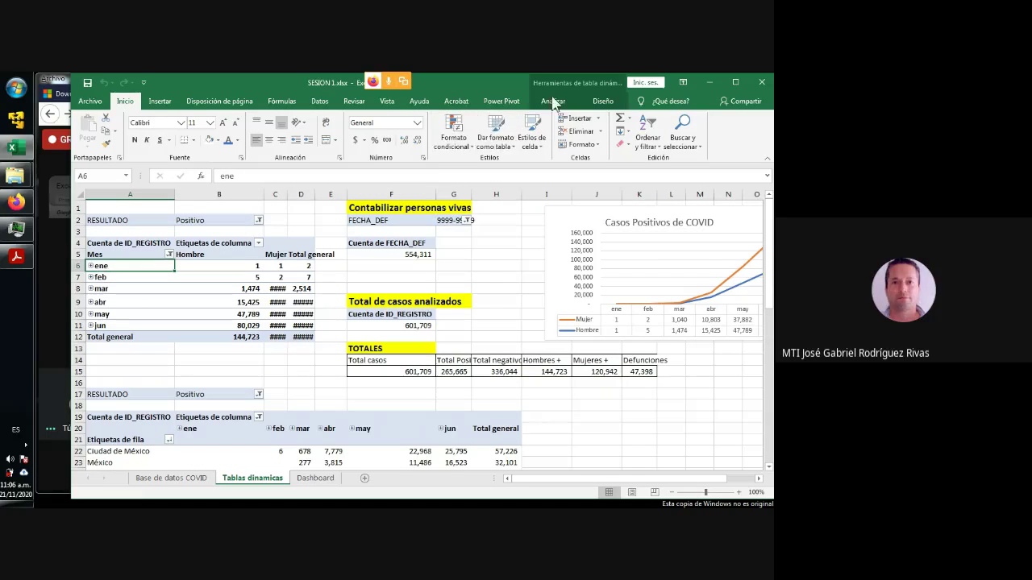
pyautogui.click(553, 102)
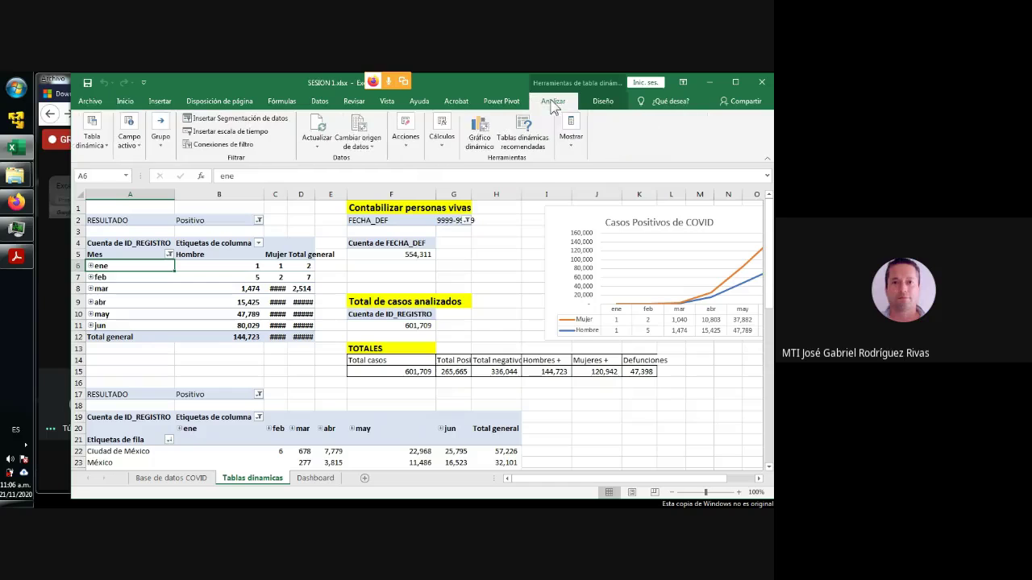
pyautogui.click(316, 144)
pyautogui.click(321, 157)
pyautogui.click(319, 147)
pyautogui.click(326, 170)
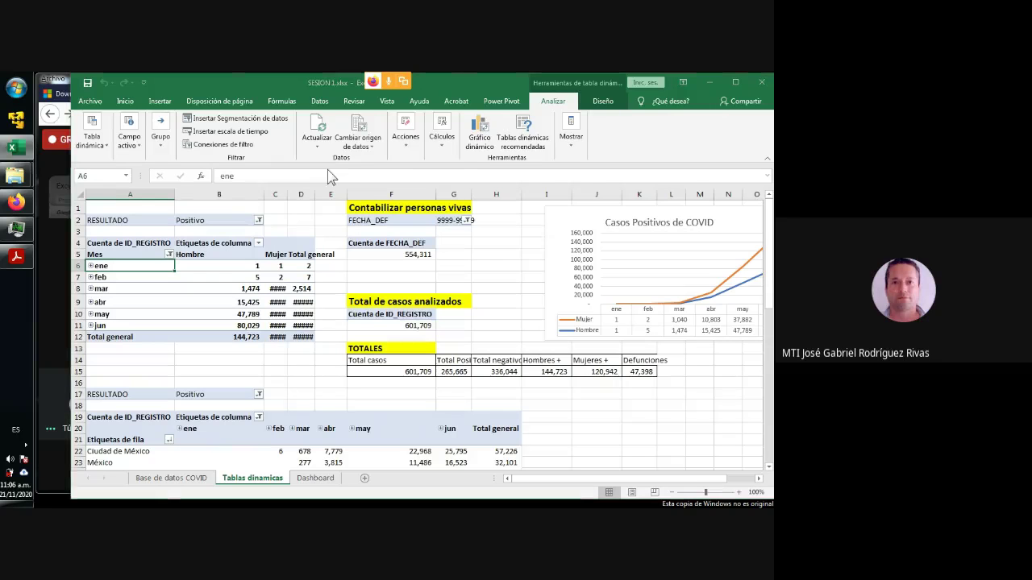
pyautogui.click(420, 327)
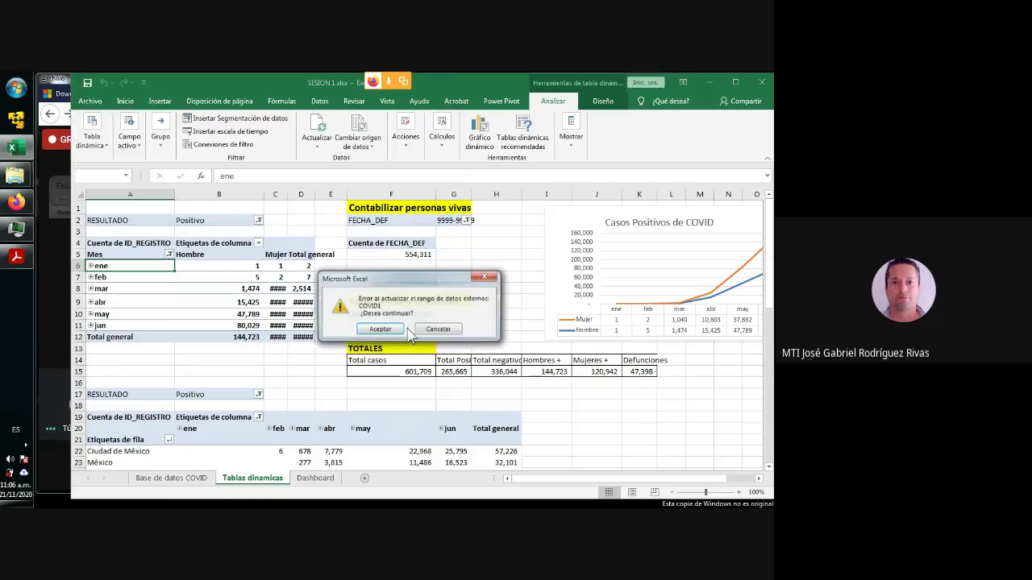
pyautogui.click(437, 331)
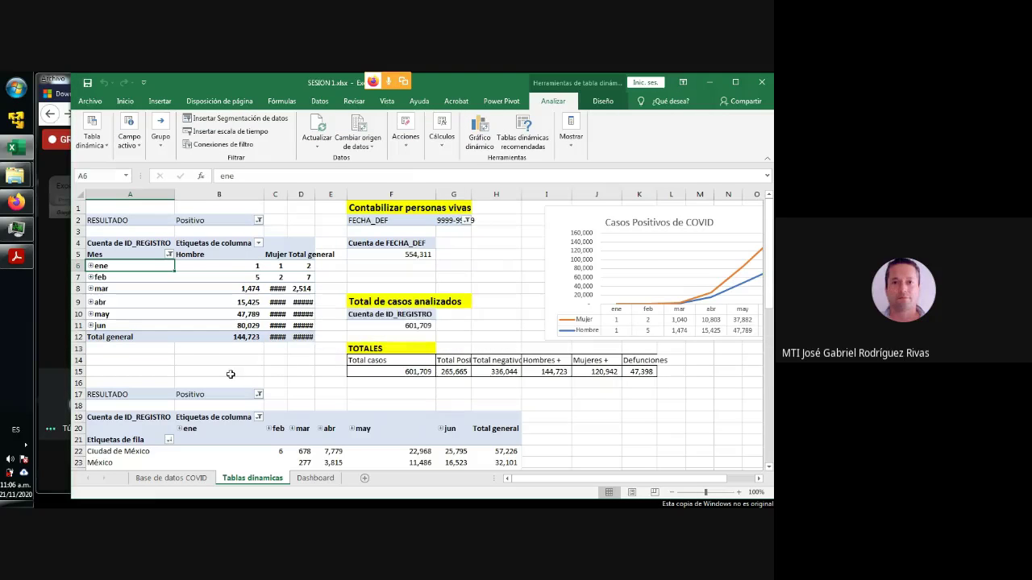
# Switch to the Google Meet call, mute and unmute the microphone, and return to Excel.
pyautogui.click(58, 314)
pyautogui.click(324, 468)
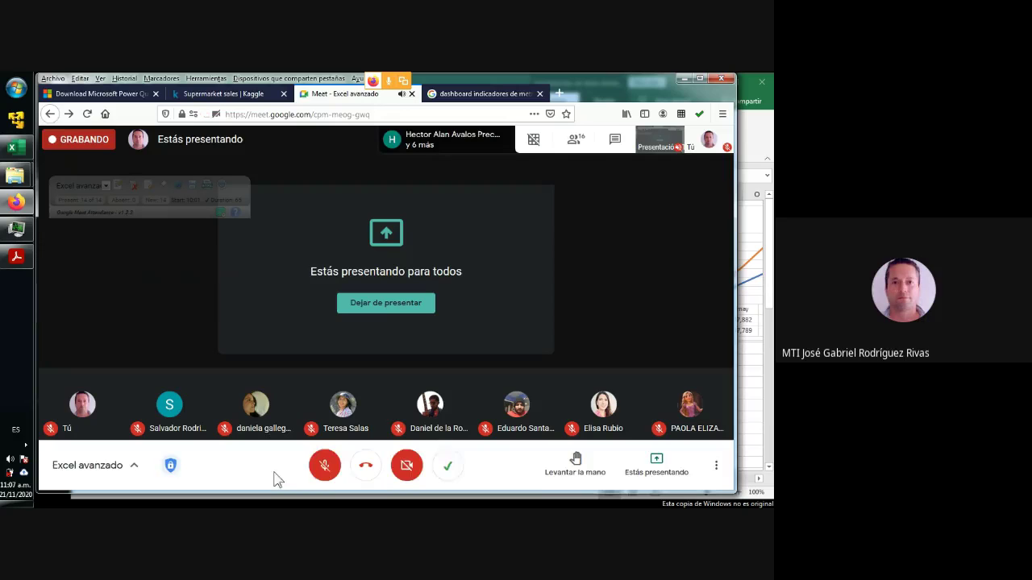
pyautogui.click(324, 468)
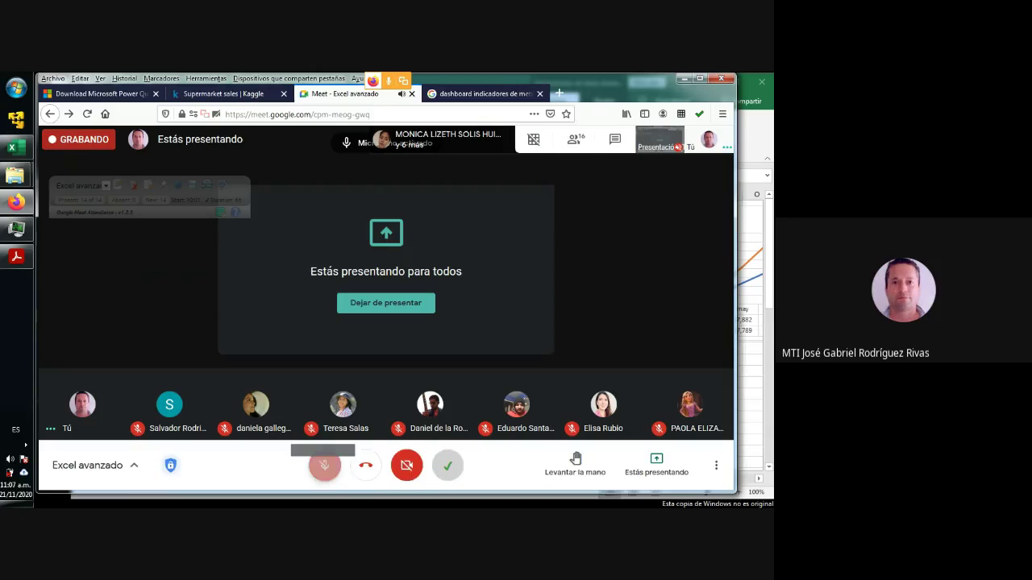
pyautogui.click(749, 355)
pyautogui.click(230, 445)
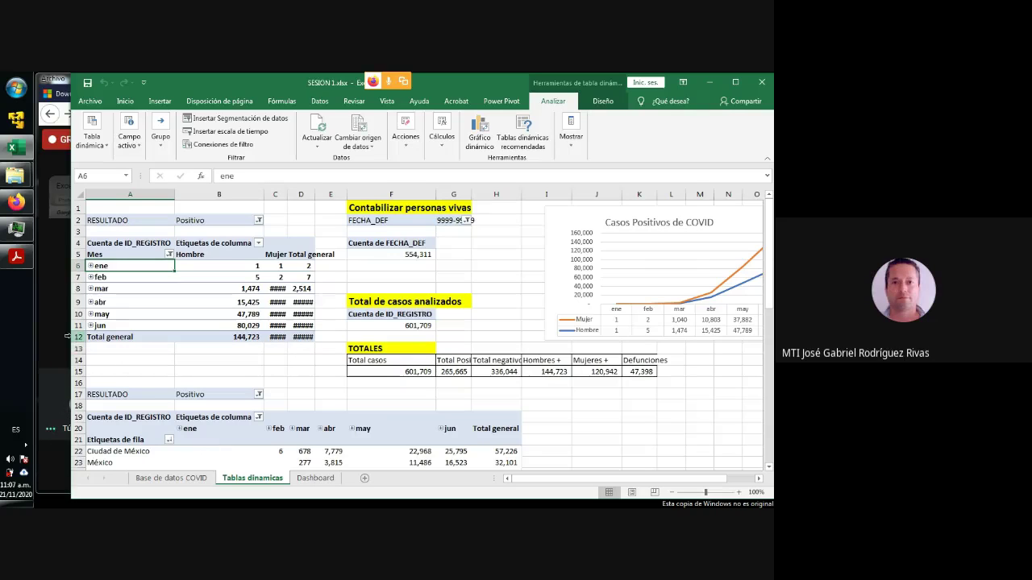
# Refresh the monthly pivot table again and review the pivot tables on the Tablas dinamicas sheet.
pyautogui.click(317, 144)
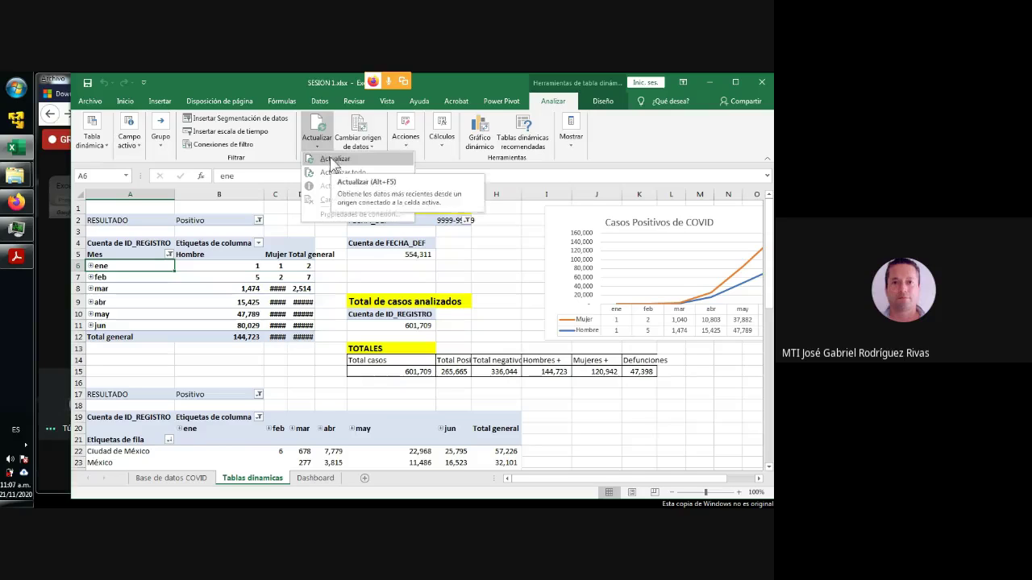
pyautogui.click(332, 165)
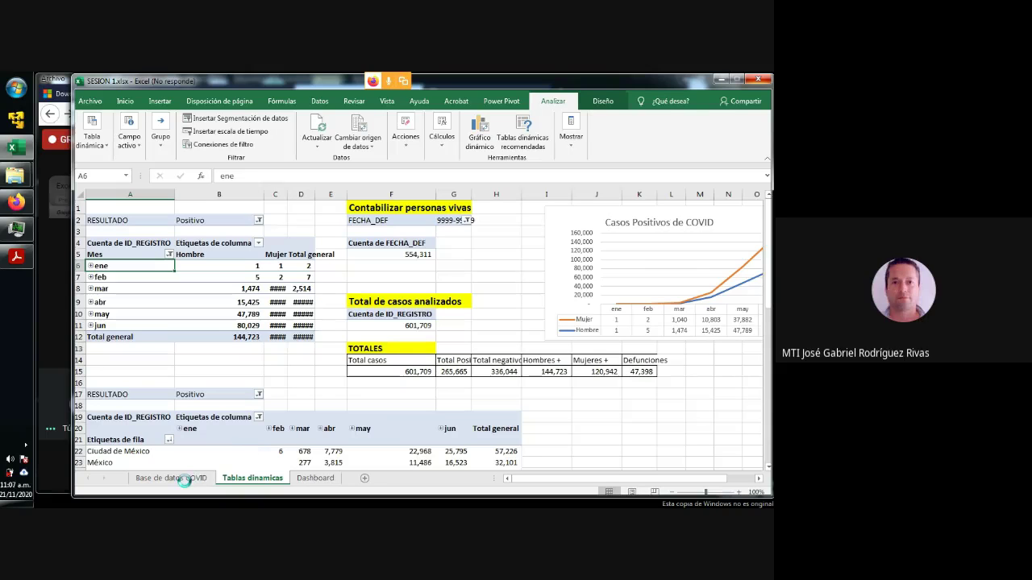
pyautogui.scroll(-3, 101, 337)
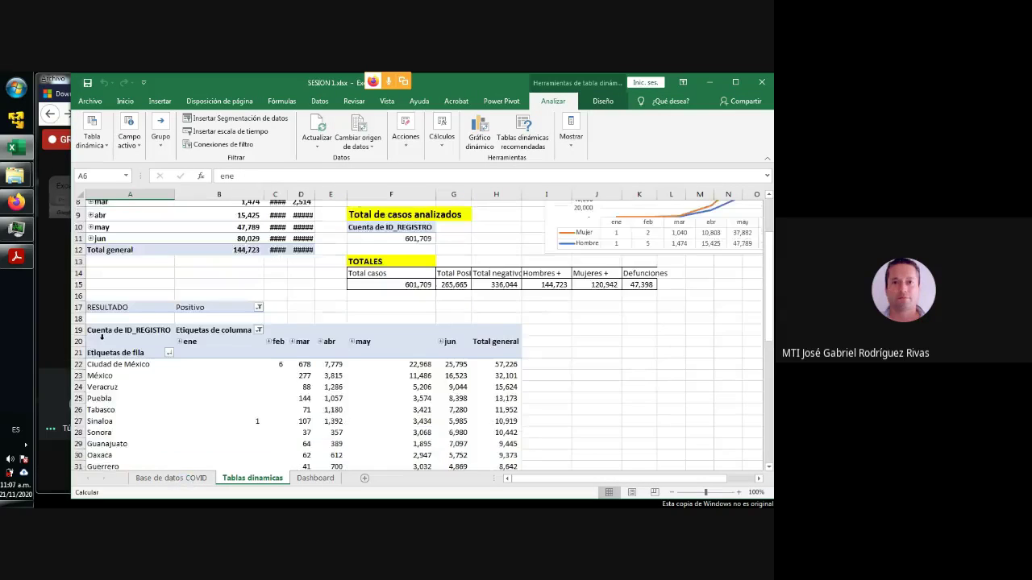
pyautogui.scroll(-6, 368, 354)
pyautogui.scroll(6, 368, 357)
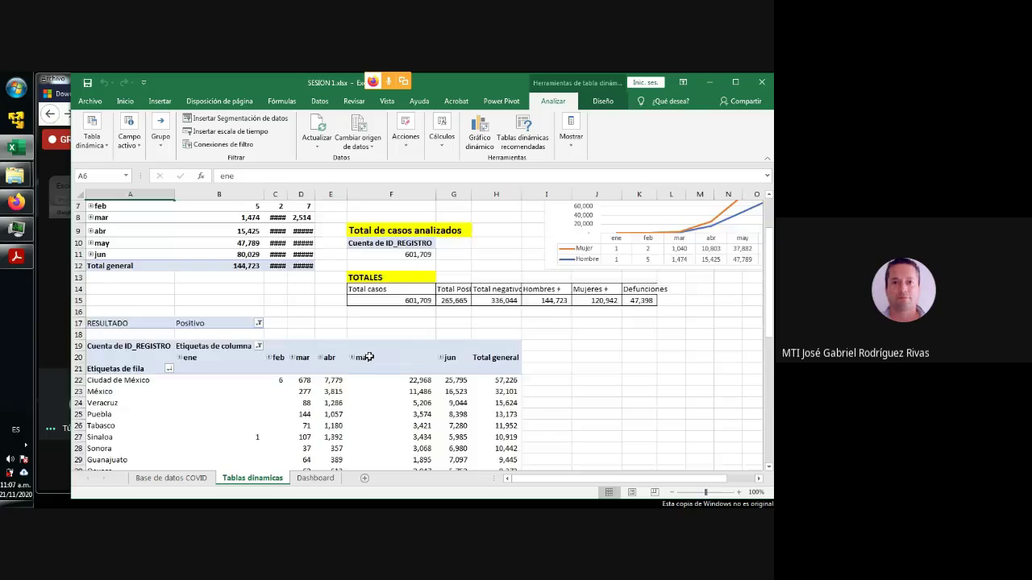
pyautogui.scroll(2, 368, 357)
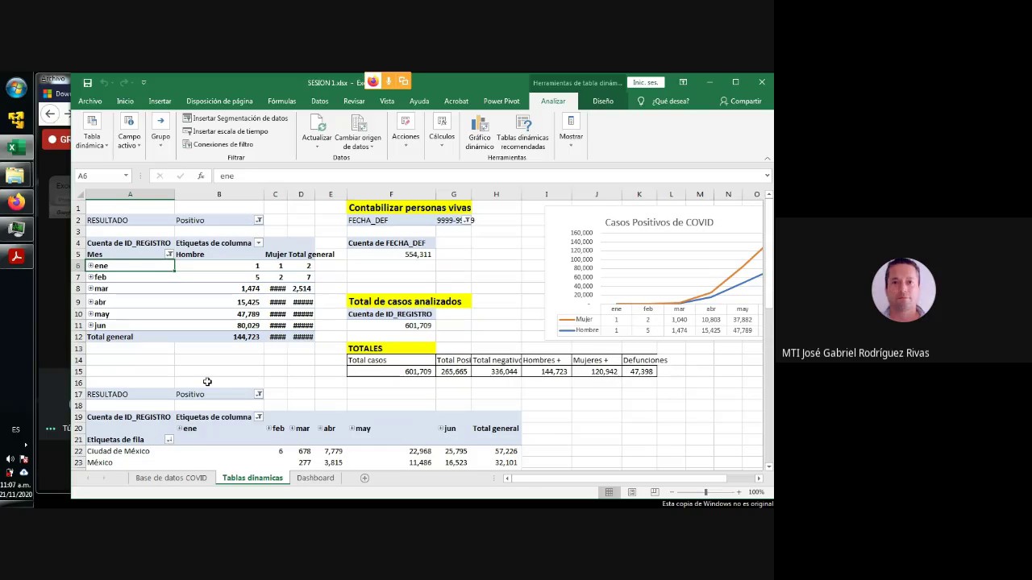
# Select the May value for Hombre in the monthly pivot table and compare it against the Base de datos COVID sheet.
pyautogui.click(213, 314)
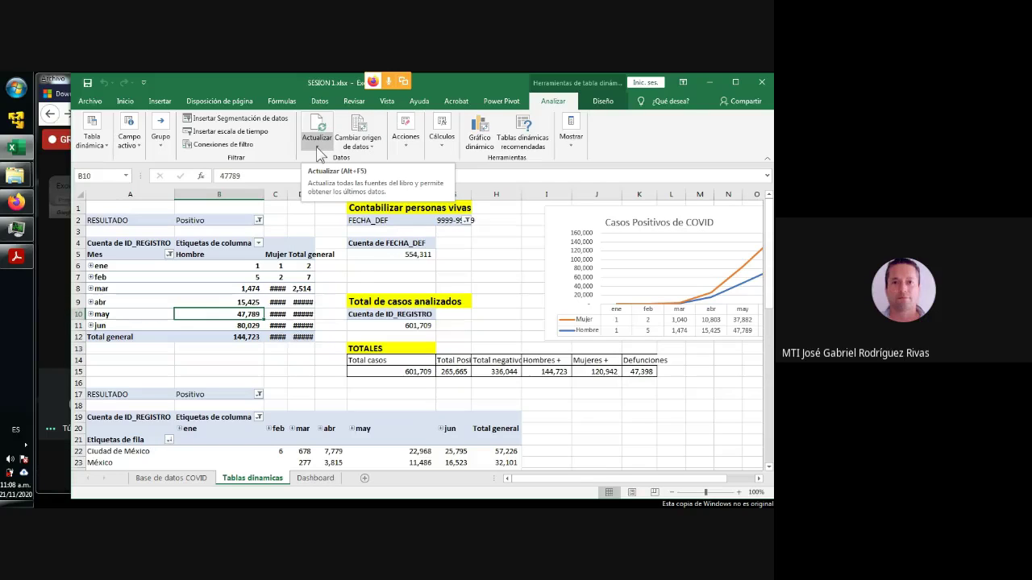
pyautogui.click(173, 479)
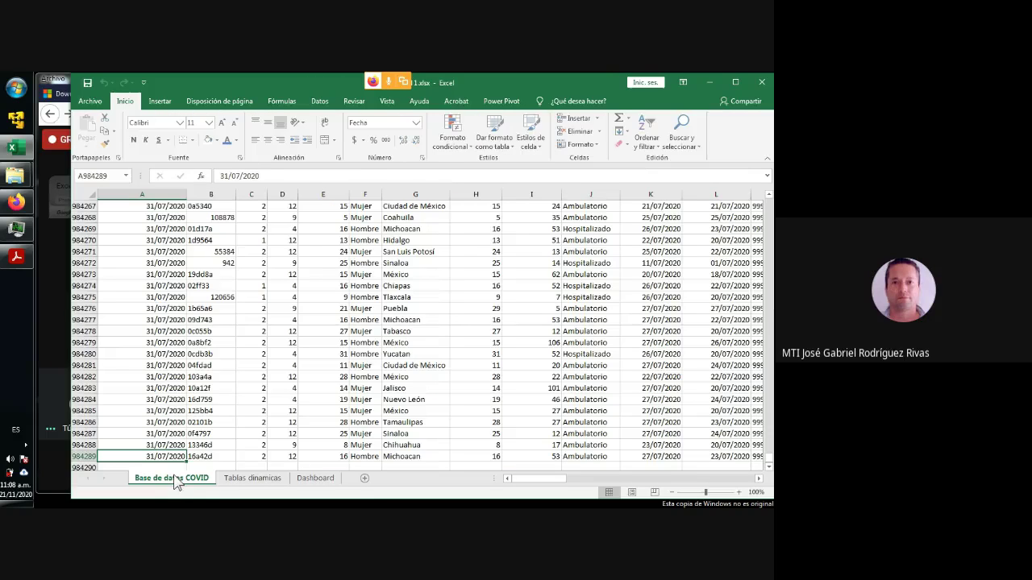
pyautogui.click(252, 479)
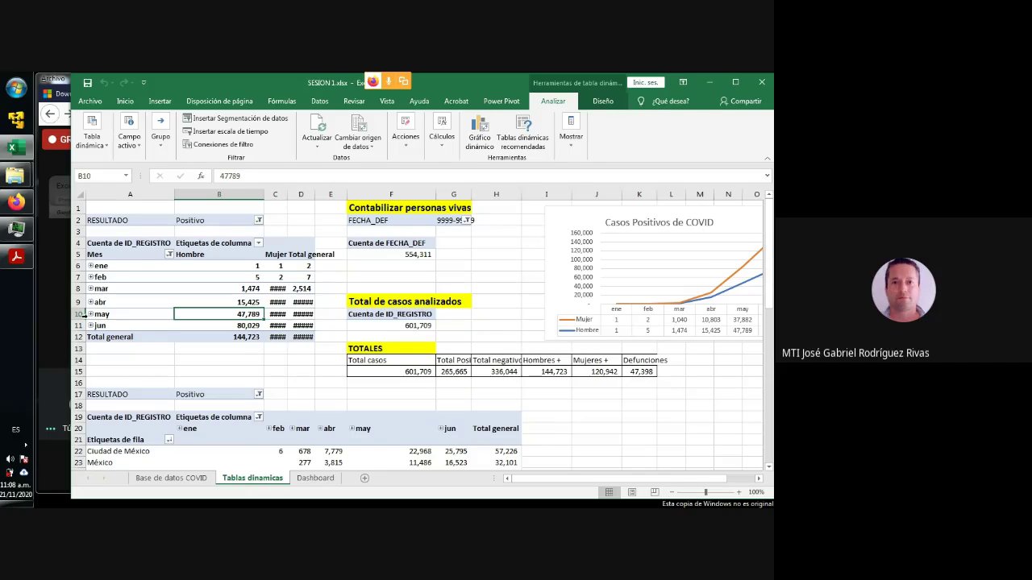
# Switch to the Google Meet call, return to Excel and dismiss the presenting notification.
pyautogui.click(55, 300)
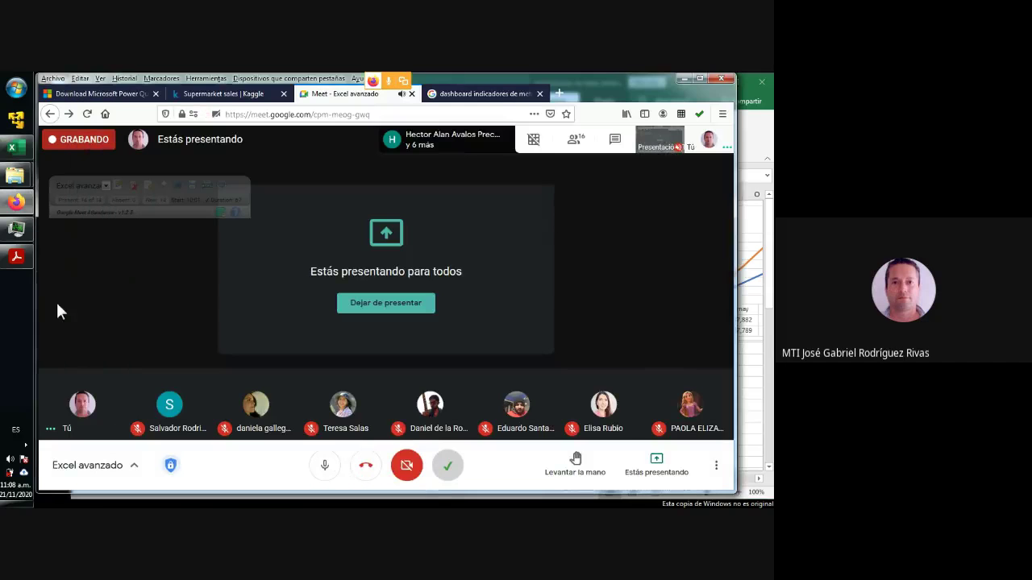
pyautogui.click(741, 254)
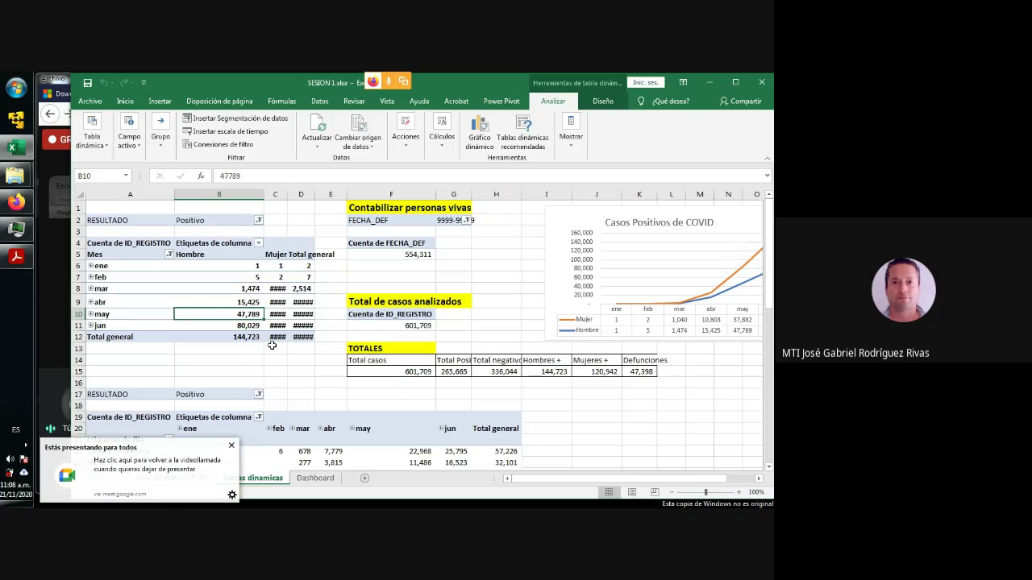
pyautogui.click(231, 446)
# Compare the Total de casos analizados count on Tablas dinamicas with the last rows of the Base de datos COVID sheet.
pyautogui.click(165, 480)
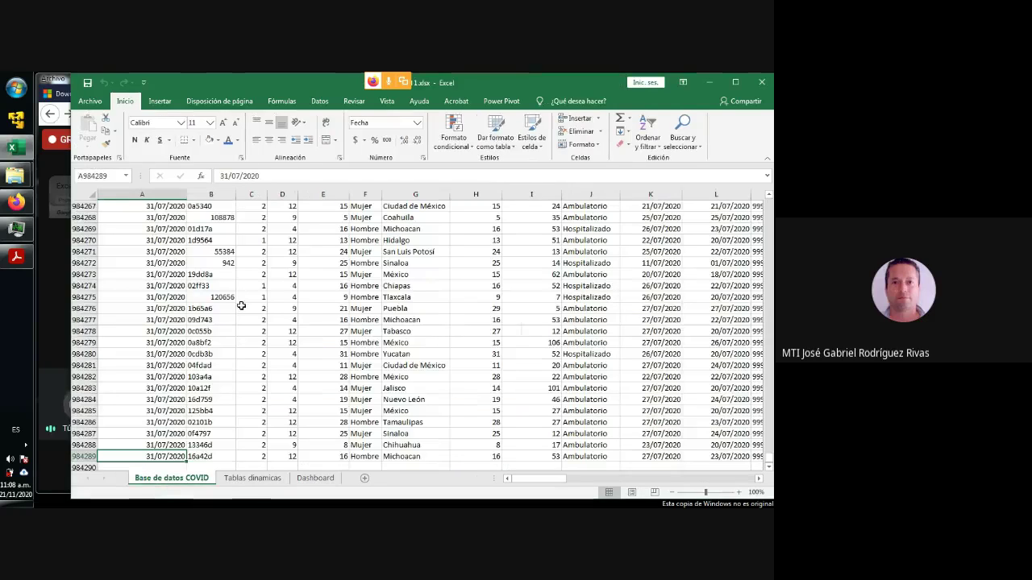
pyautogui.click(253, 478)
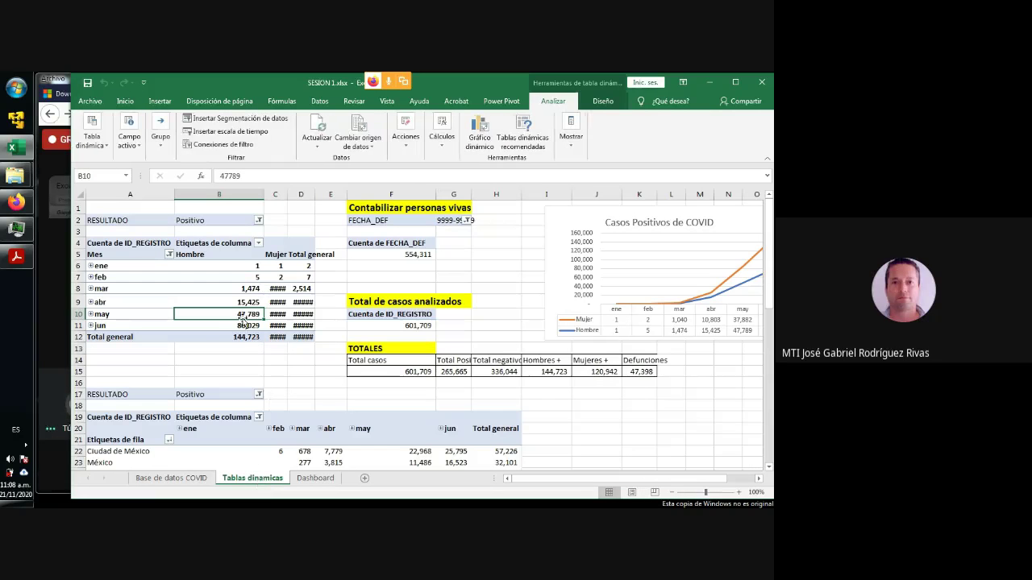
pyautogui.click(410, 327)
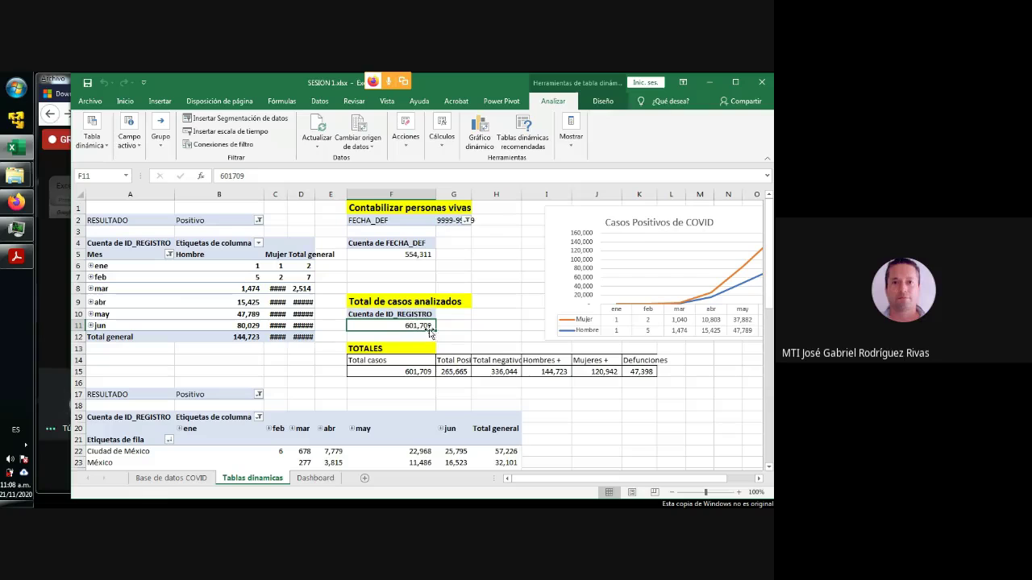
pyautogui.click(195, 477)
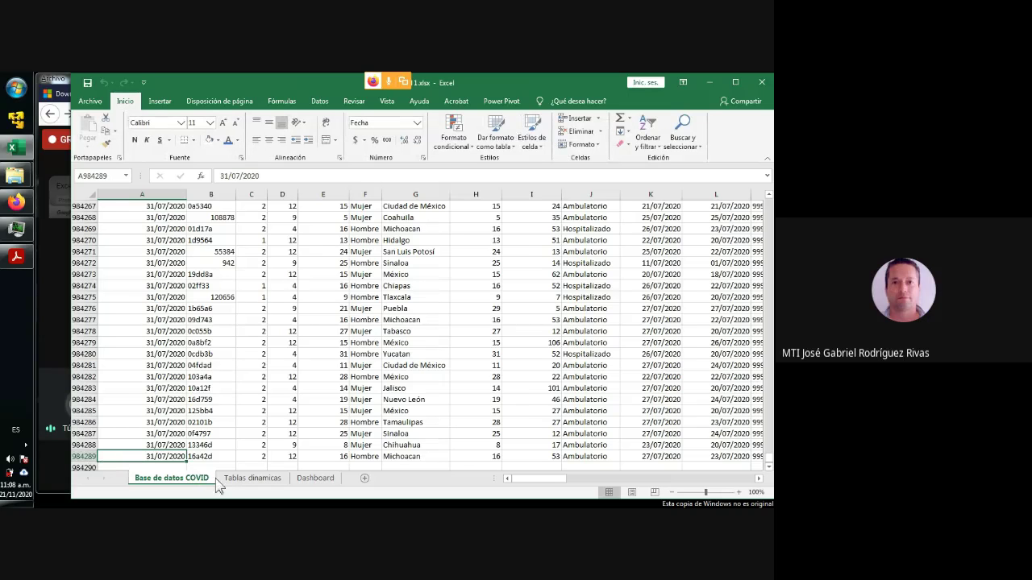
pyautogui.click(245, 479)
pyautogui.click(407, 334)
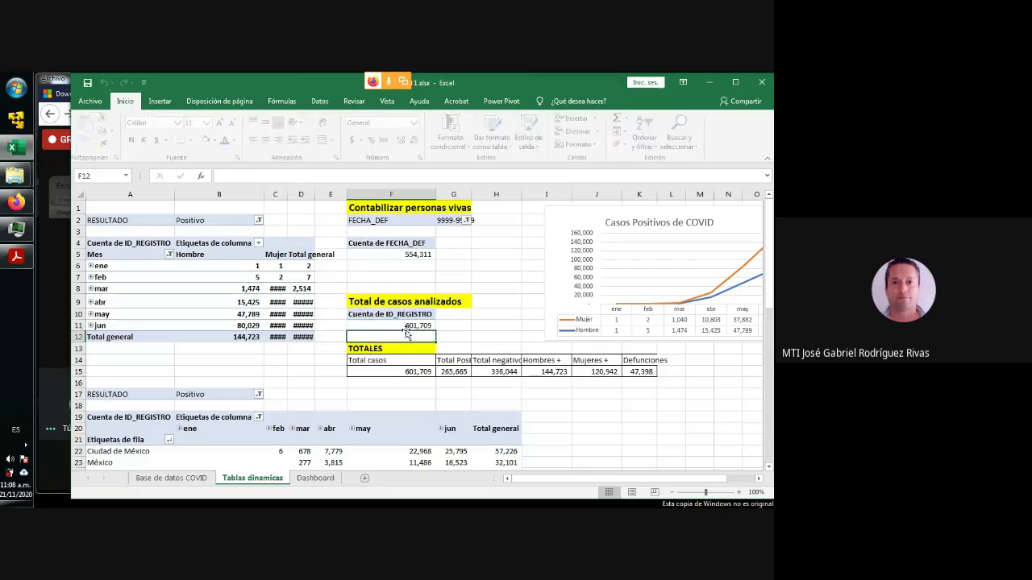
# Select the count in the Total de casos analizados pivot table and refresh that table.
pyautogui.click(405, 326)
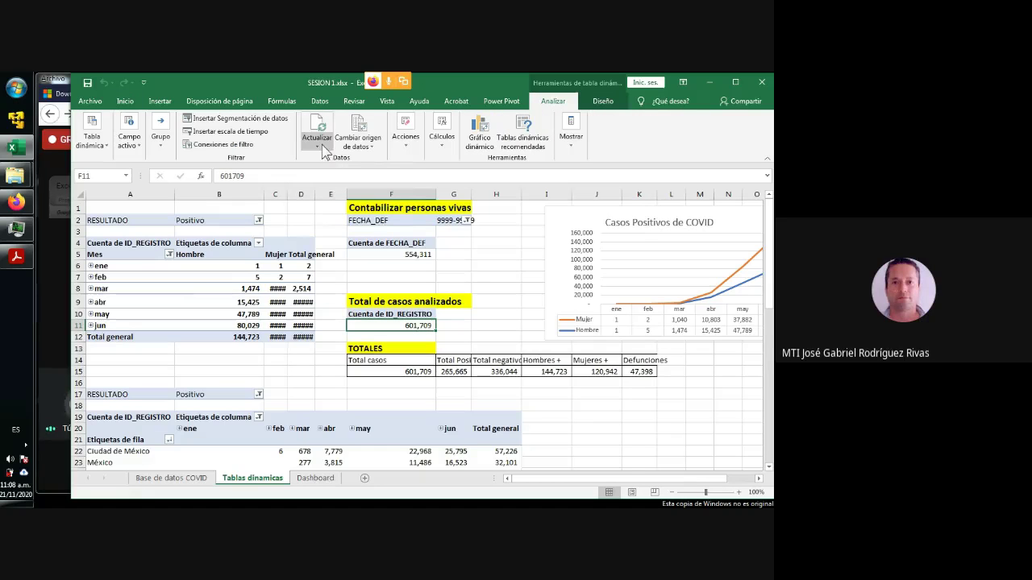
pyautogui.click(321, 145)
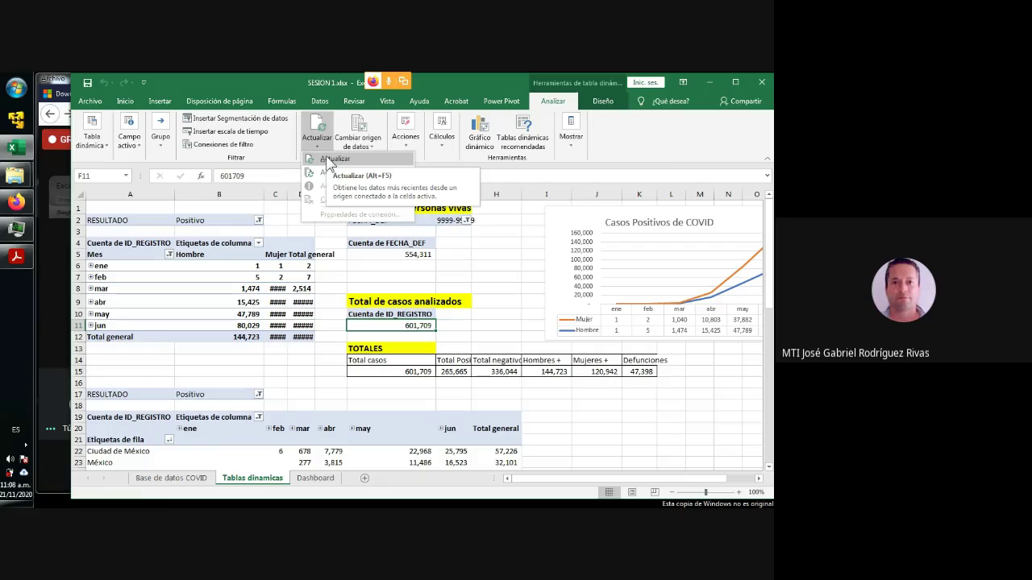
pyautogui.click(332, 159)
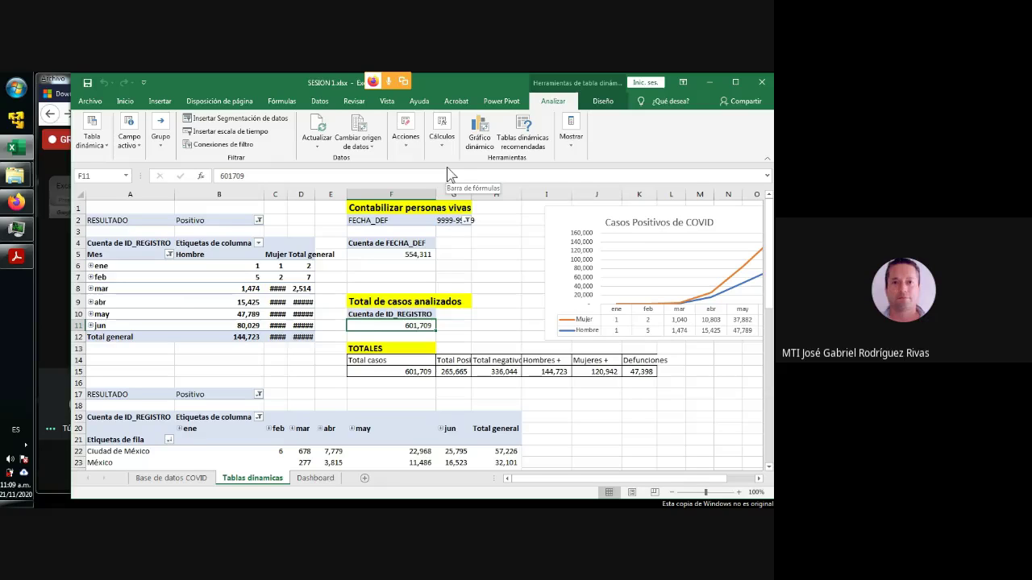
# Check the Google Meet call twice, returning to Excel and dismissing the presenting notification each time.
pyautogui.click(53, 246)
pyautogui.click(751, 230)
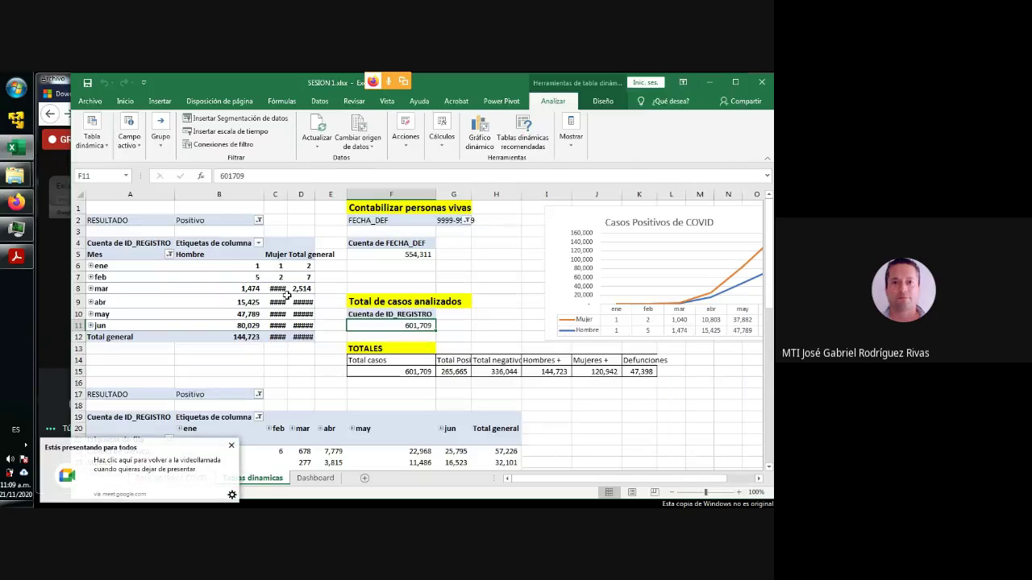
pyautogui.click(231, 446)
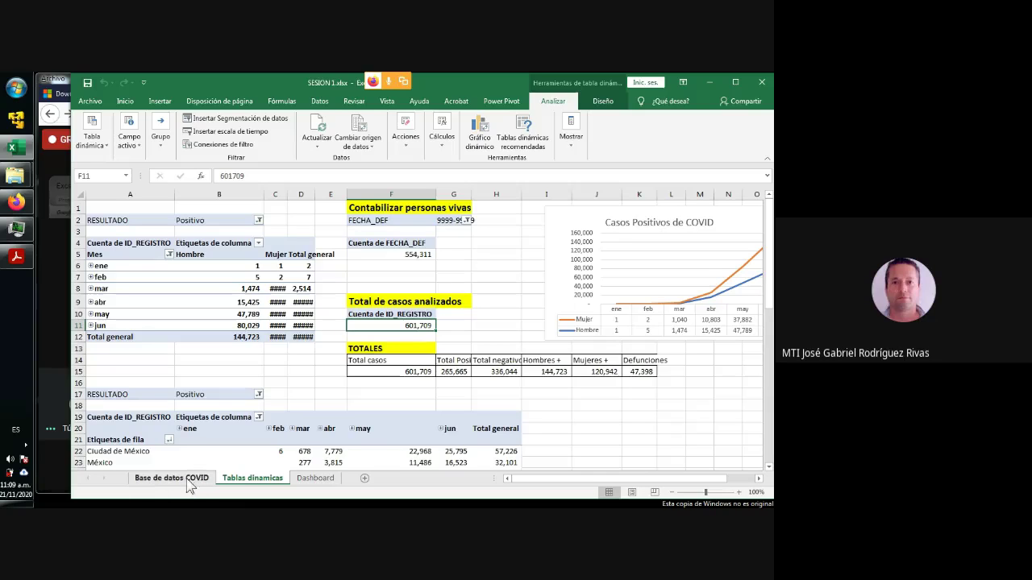
pyautogui.click(54, 270)
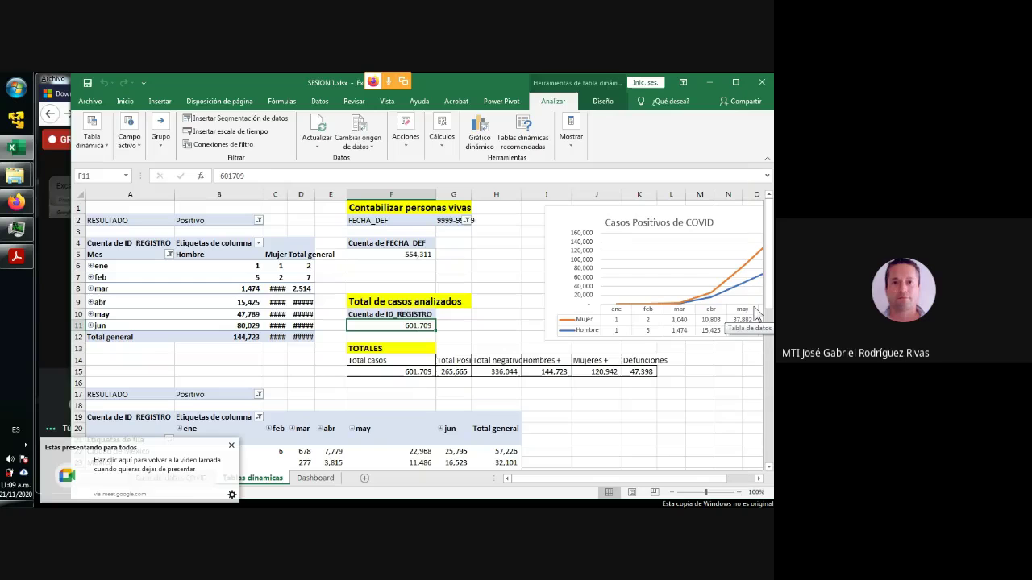
pyautogui.click(757, 314)
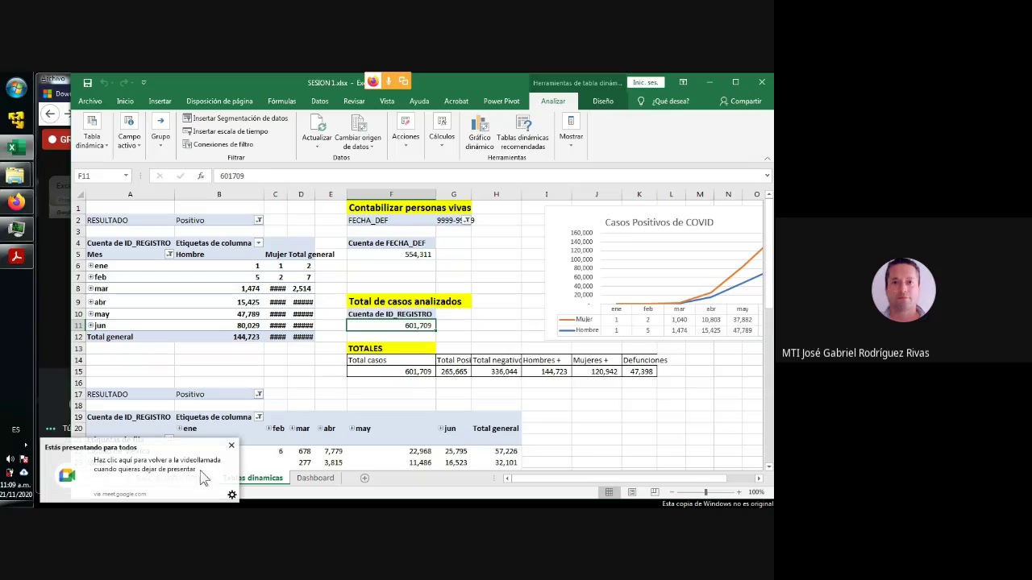
pyautogui.click(232, 446)
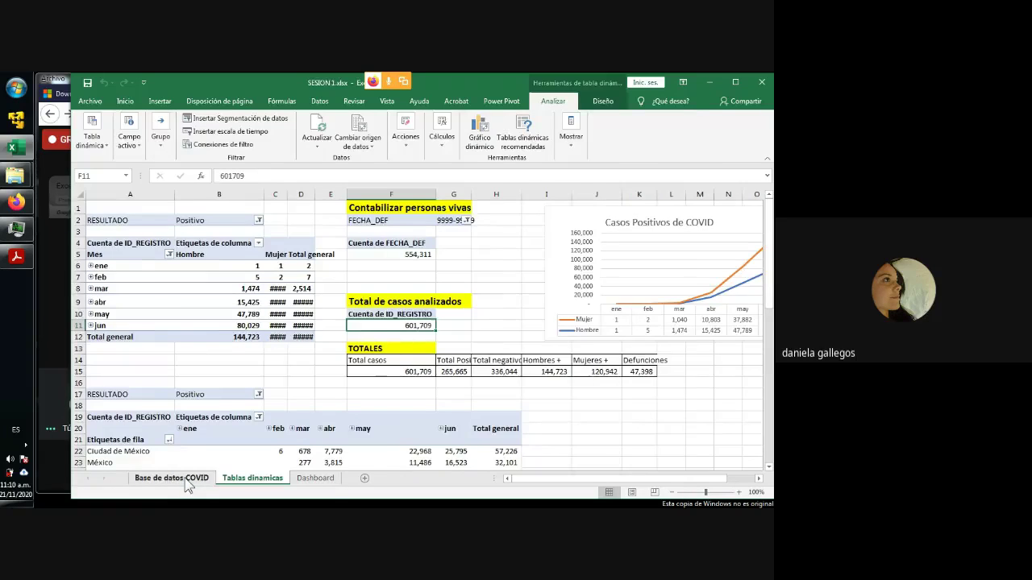
# Review the Base de datos COVID, Tablas dinamicas and Dashboard sheets for updated figures.
pyautogui.click(185, 478)
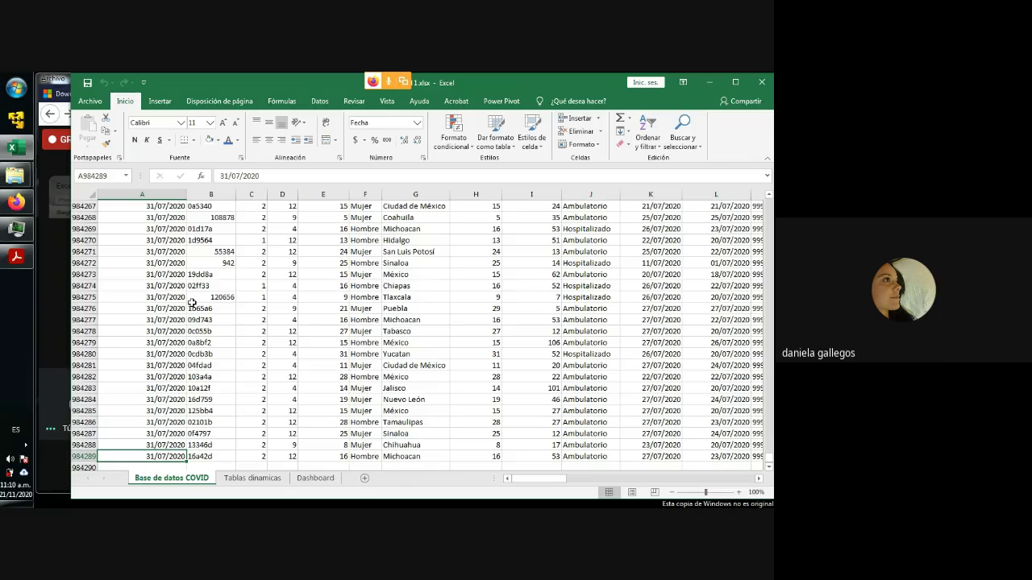
pyautogui.click(257, 478)
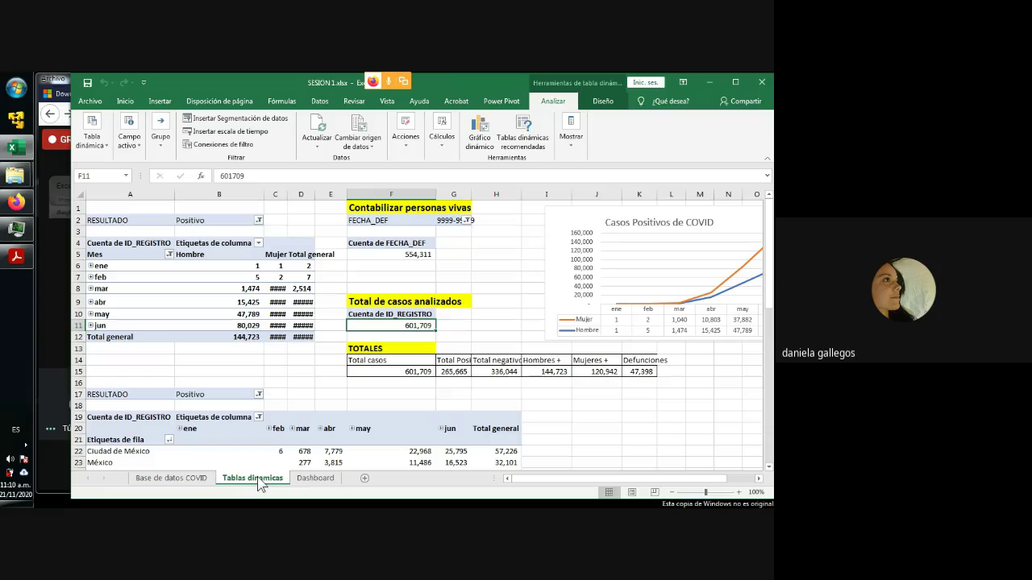
pyautogui.click(316, 479)
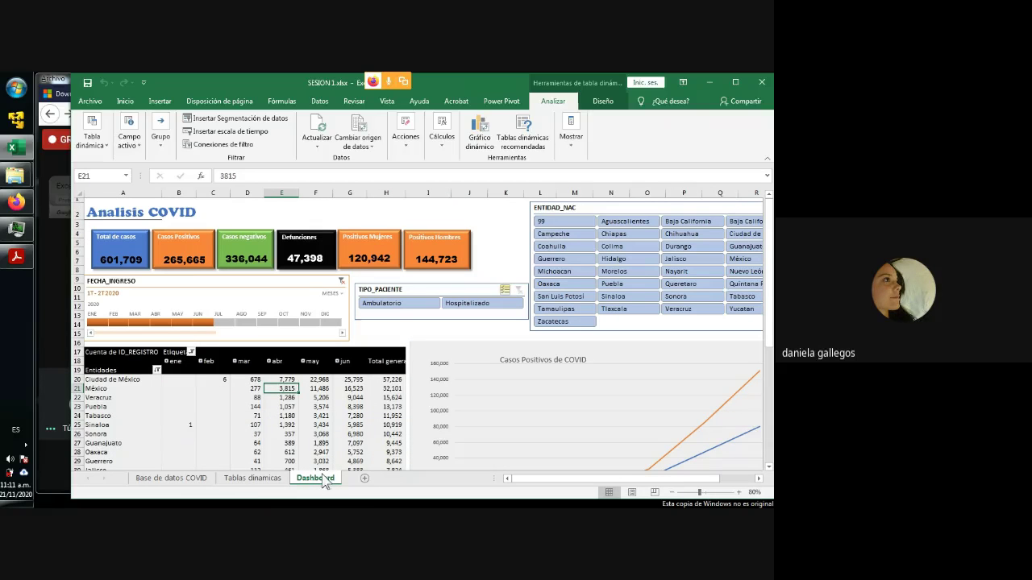
pyautogui.click(253, 479)
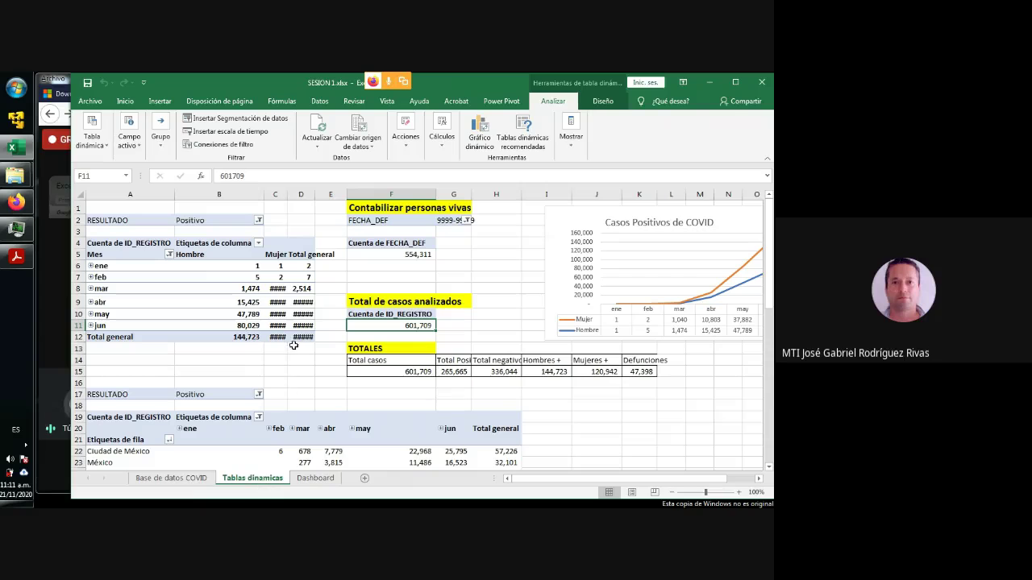
pyautogui.click(171, 478)
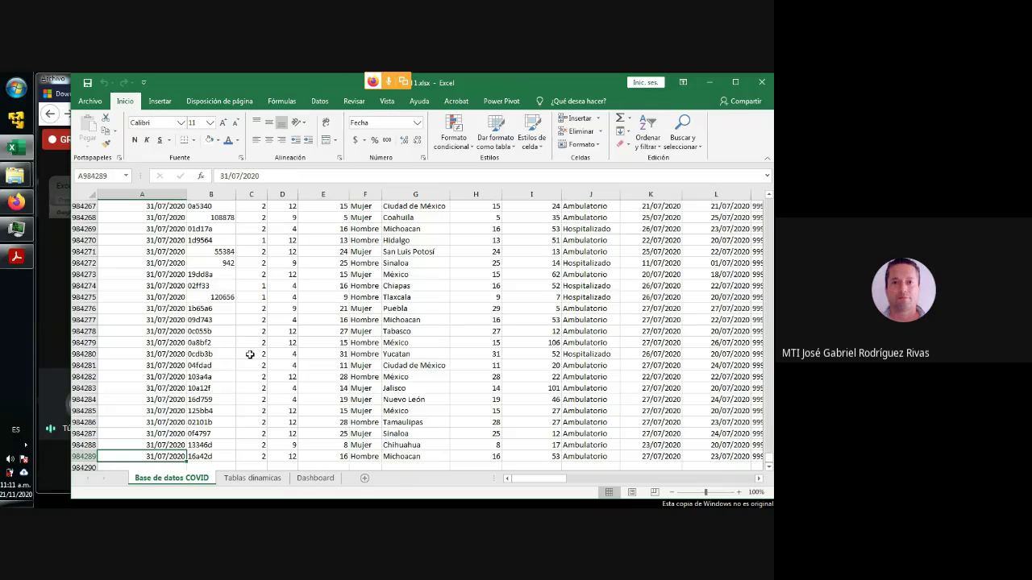
# Refresh all workbook data from the Tablas dinamicas sheet, importing COVID2.csv as the text source.
pyautogui.click(263, 477)
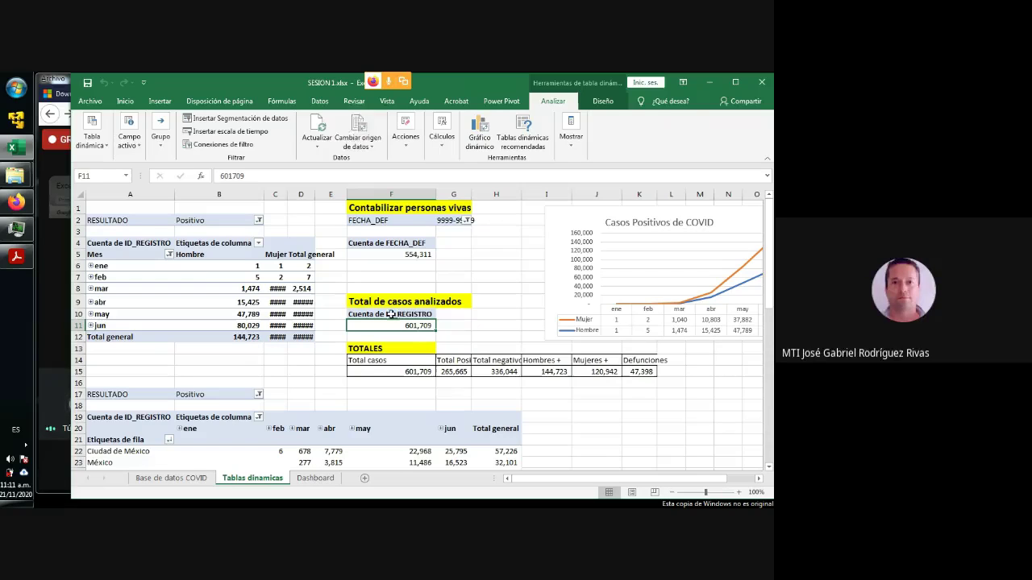
pyautogui.click(319, 147)
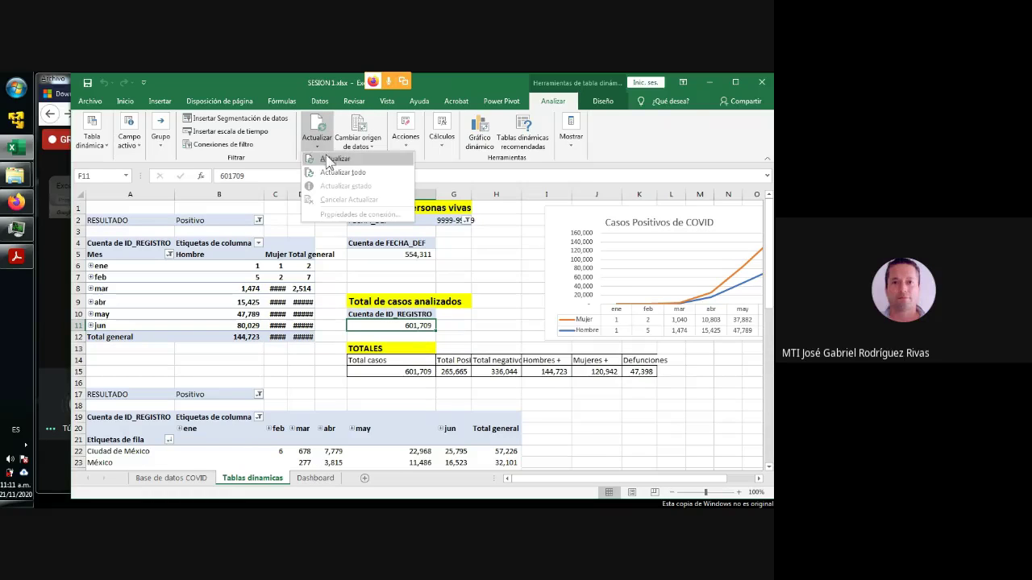
pyautogui.click(332, 170)
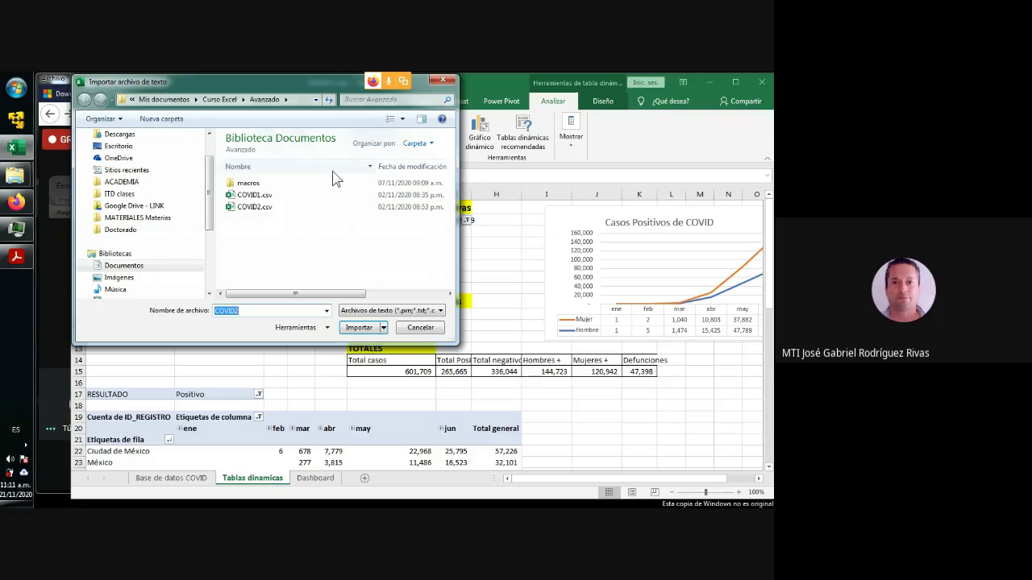
pyautogui.click(250, 207)
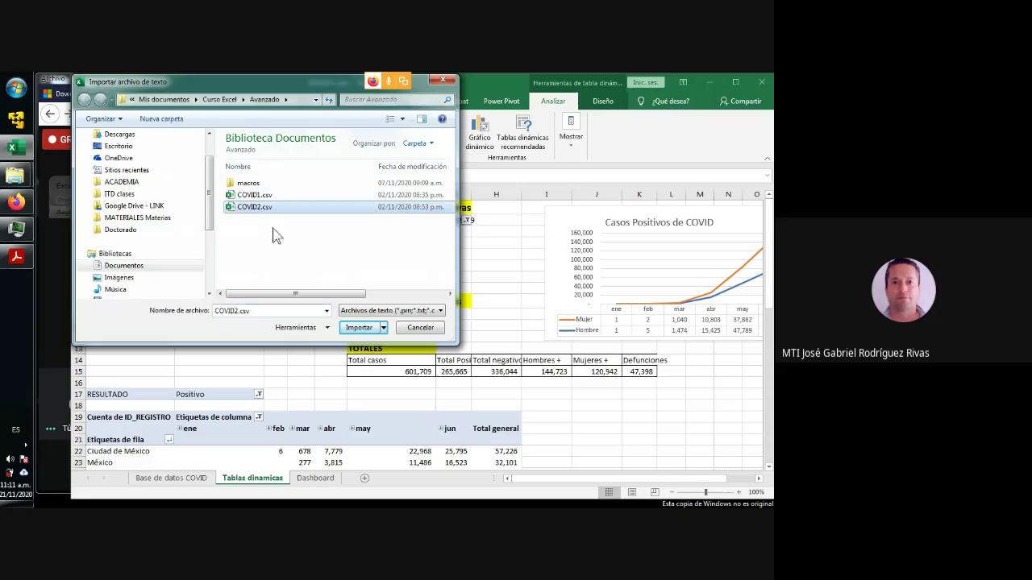
pyautogui.click(359, 326)
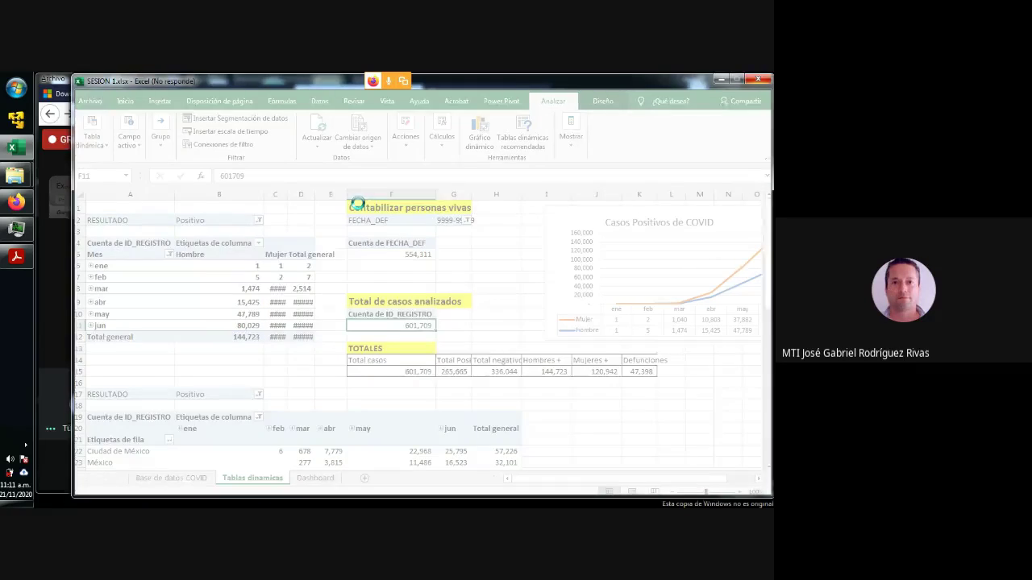
pyautogui.click(233, 320)
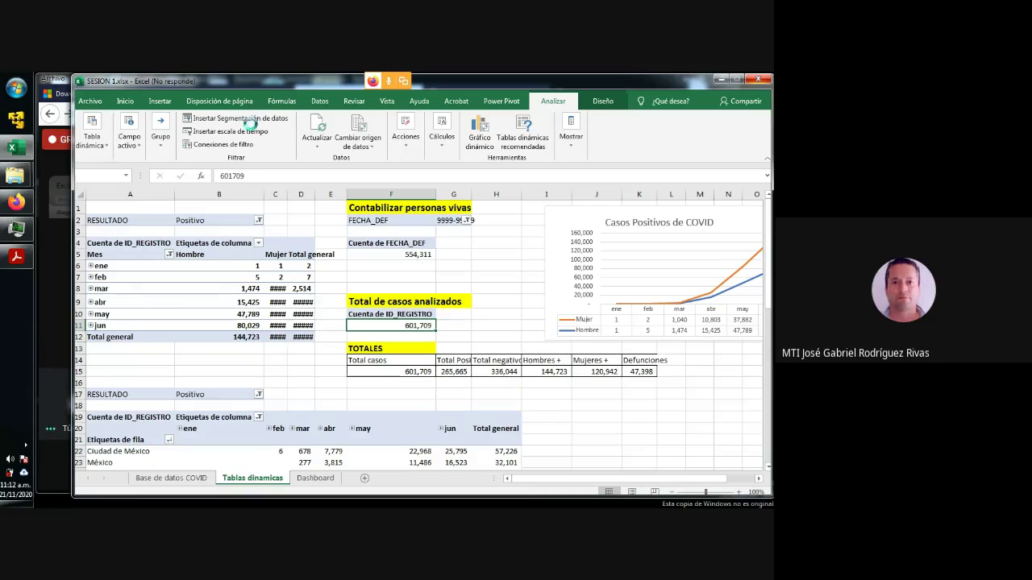
pyautogui.moveTo(17, 182)
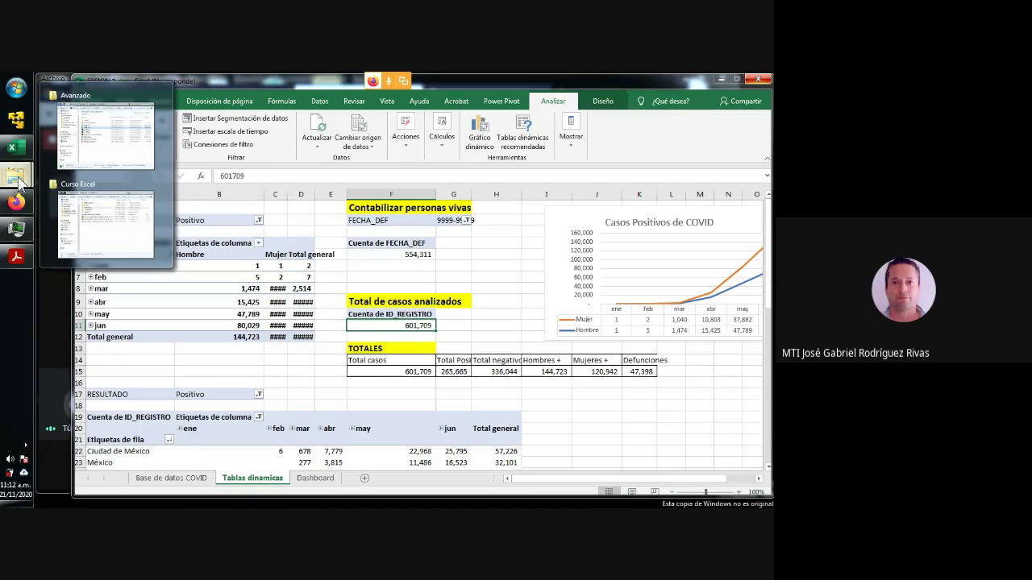
pyautogui.moveTo(121, 137)
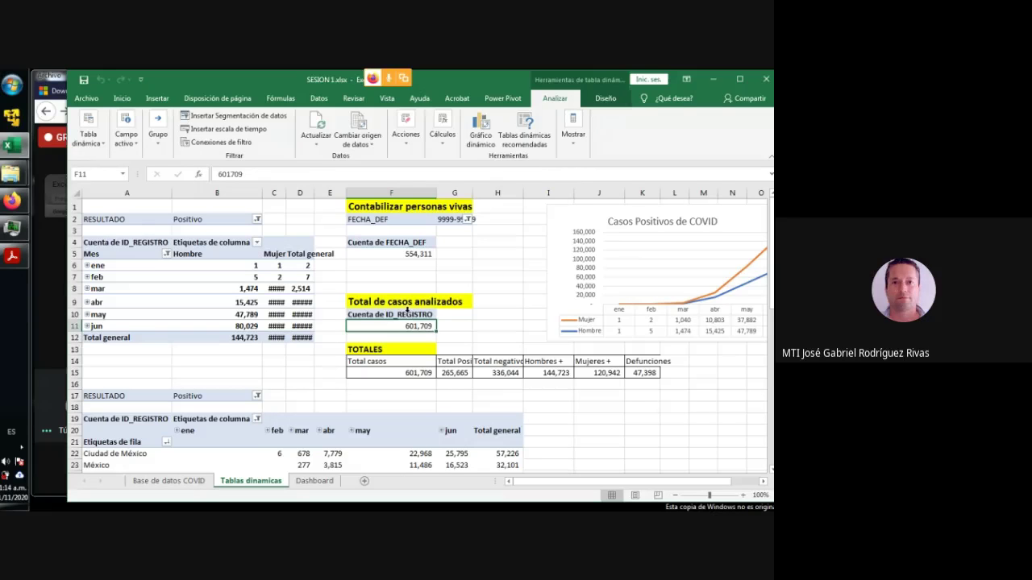
# Examine the FECHA_ACTUALIZACION and ID_REGISTRO values in the last and first rows of the Base de datos COVID sheet.
pyautogui.click(386, 286)
pyautogui.click(391, 266)
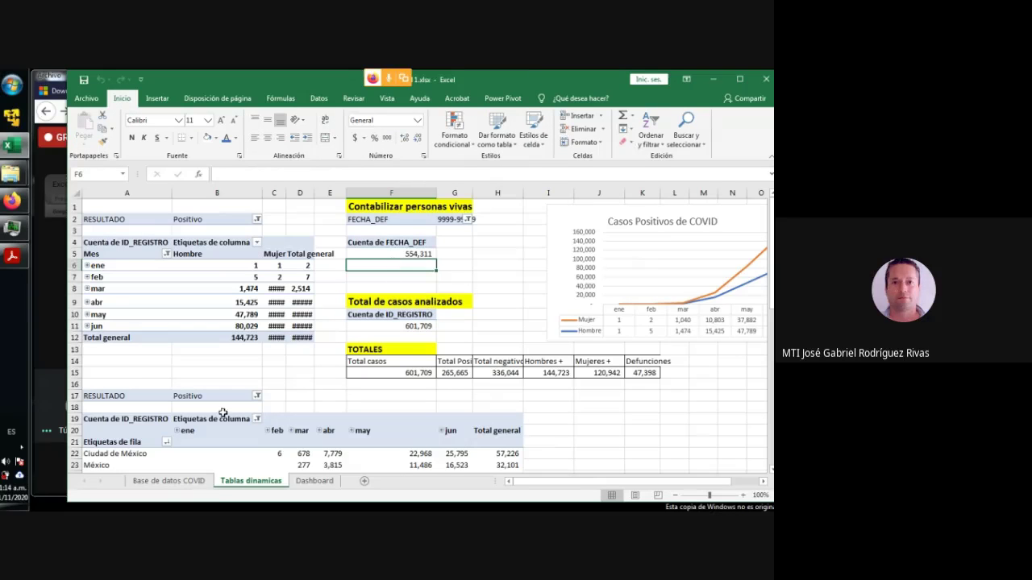
pyautogui.click(169, 480)
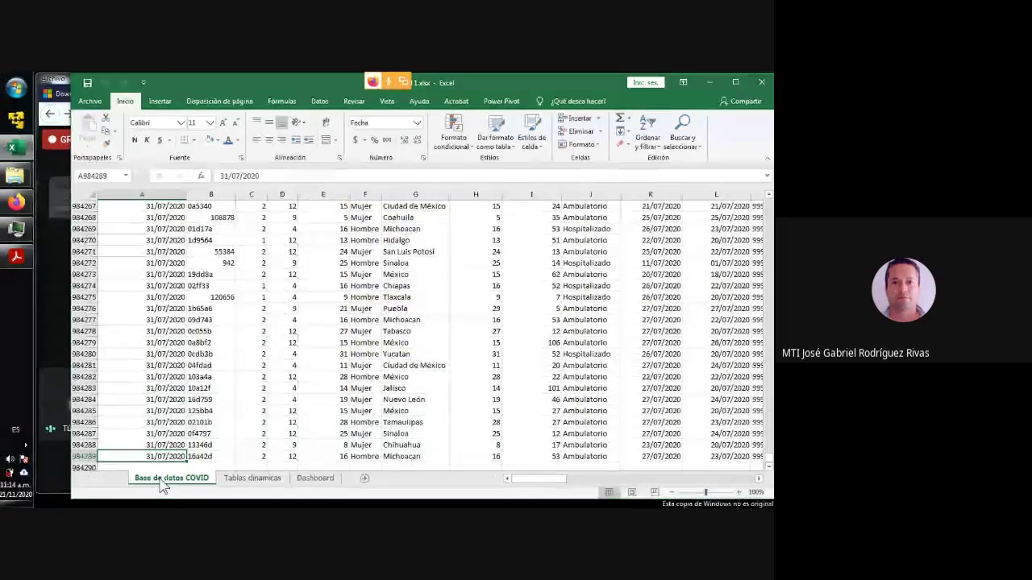
pyautogui.click(133, 211)
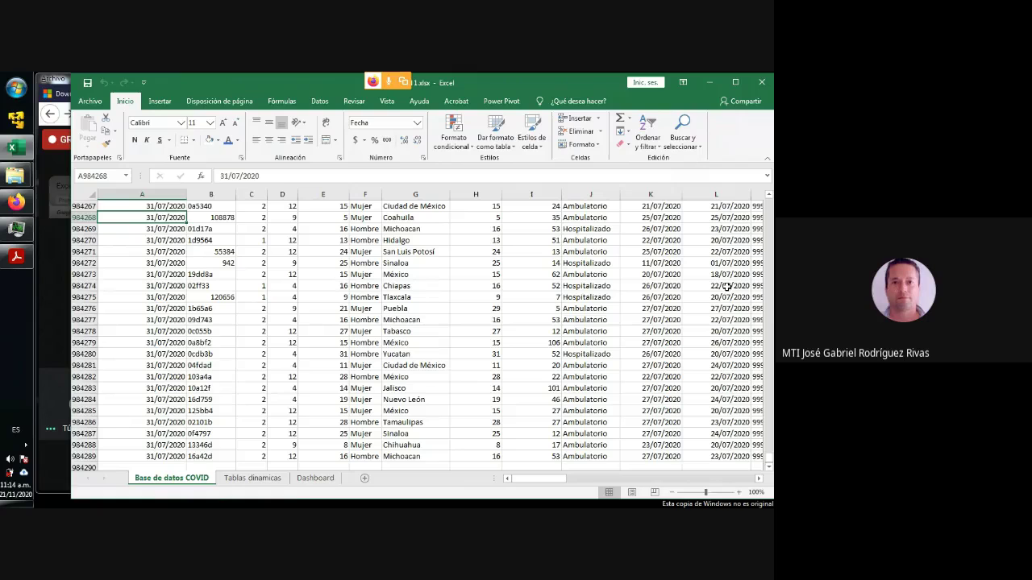
pyautogui.moveTo(771, 461); pyautogui.dragTo(769, 201)
pyautogui.click(195, 218)
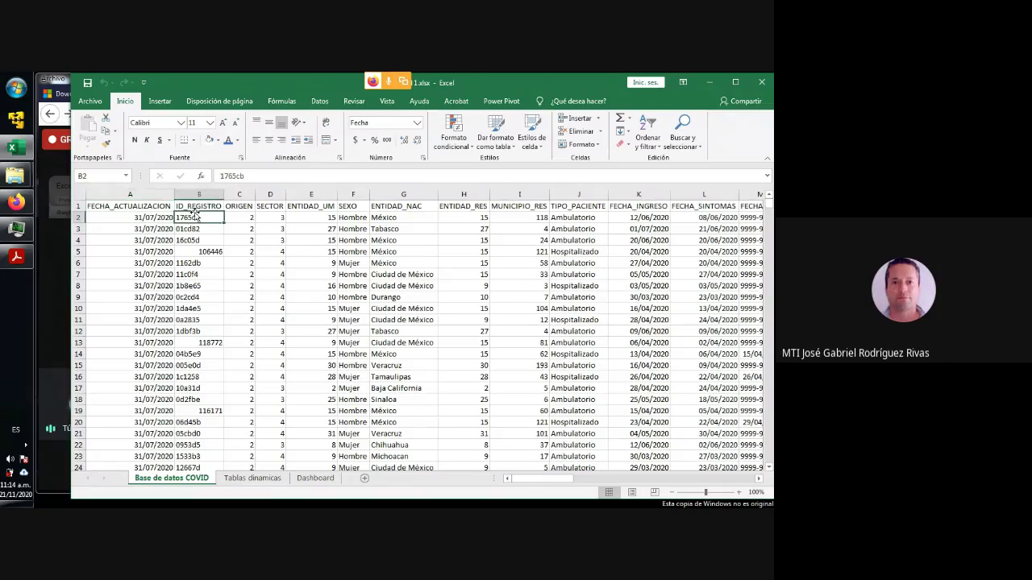
pyautogui.click(154, 251)
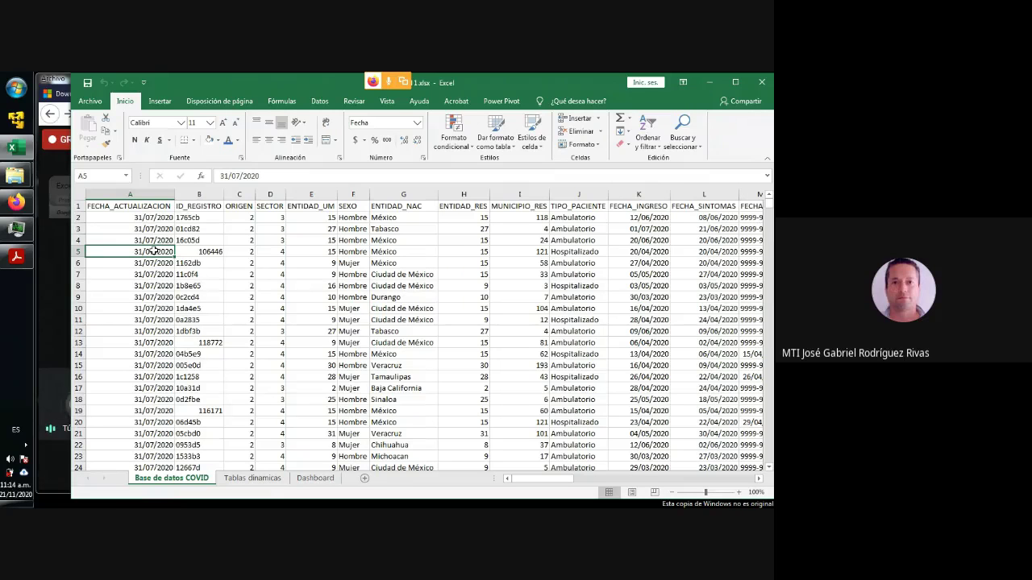
pyautogui.click(209, 250)
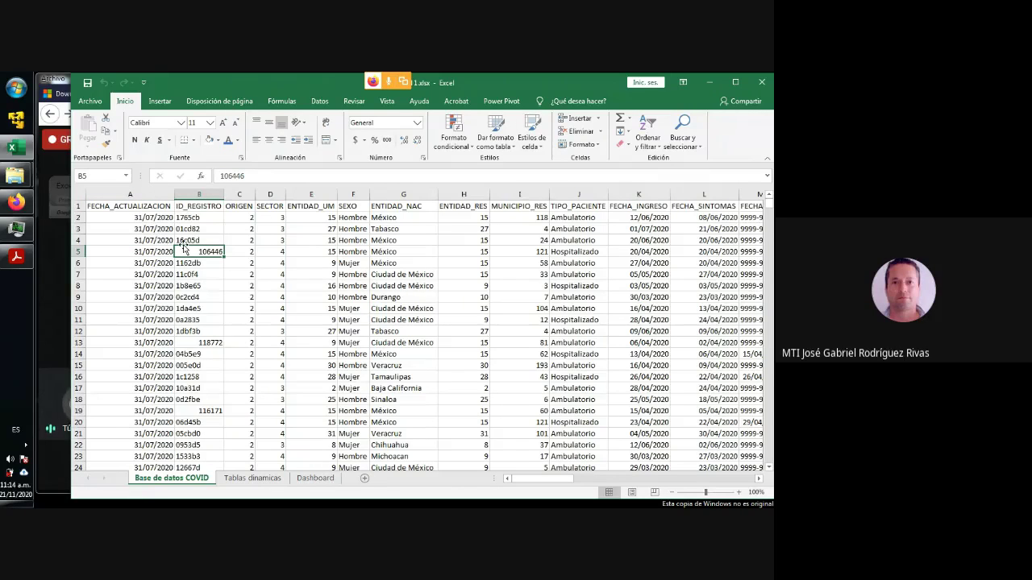
pyautogui.click(139, 218)
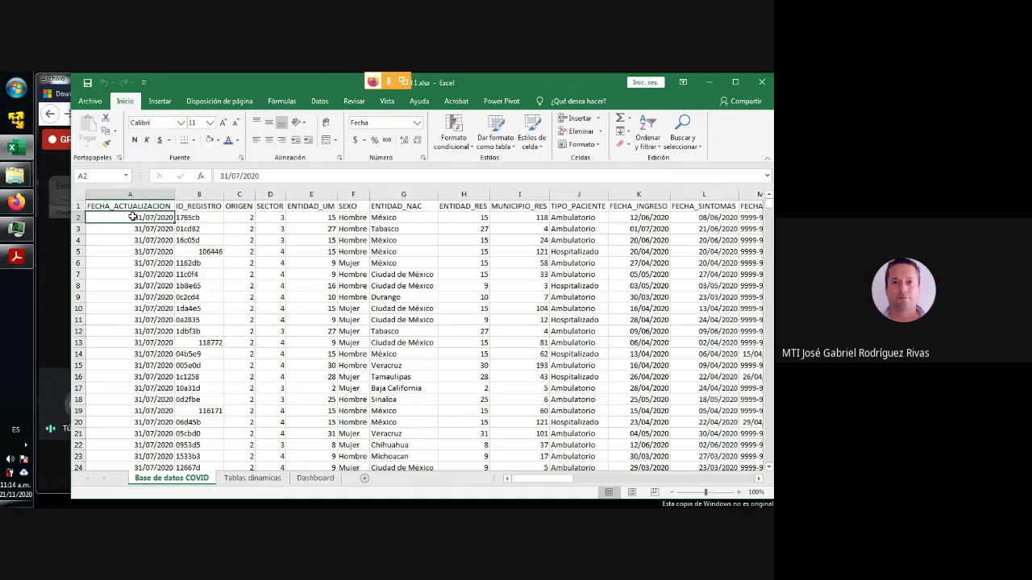
# Format the Base de datos COVID range A1:AI984289 as a table with headers, using the first Claro style and removing its external connections.
pyautogui.click(192, 237)
pyautogui.click(295, 275)
pyautogui.click(130, 263)
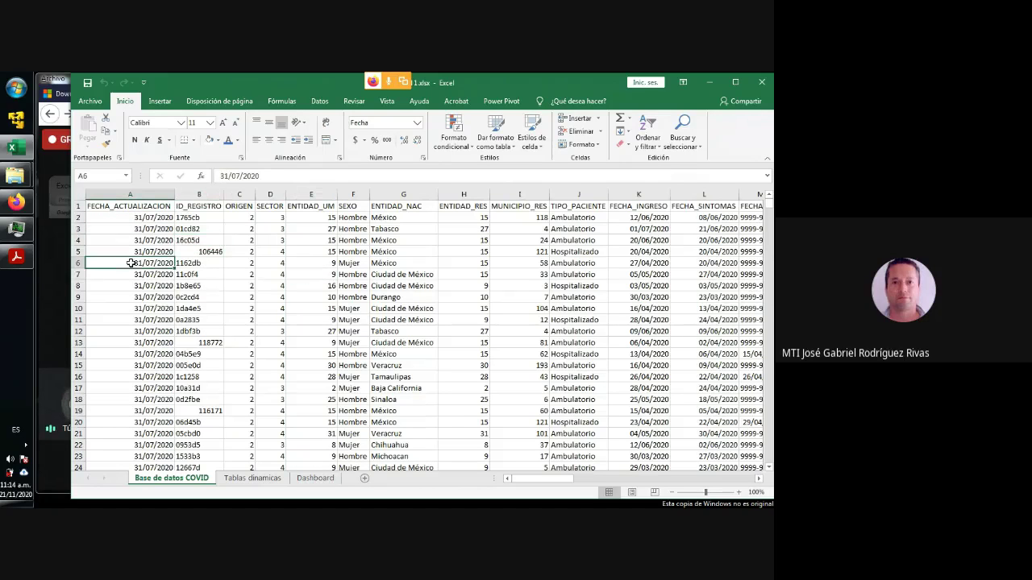
pyautogui.click(501, 135)
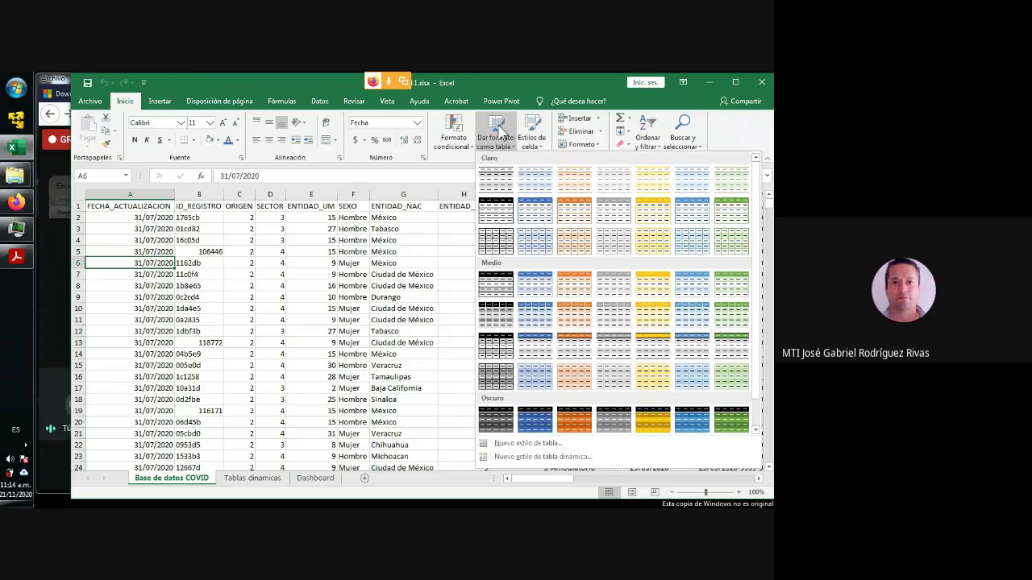
pyautogui.click(502, 185)
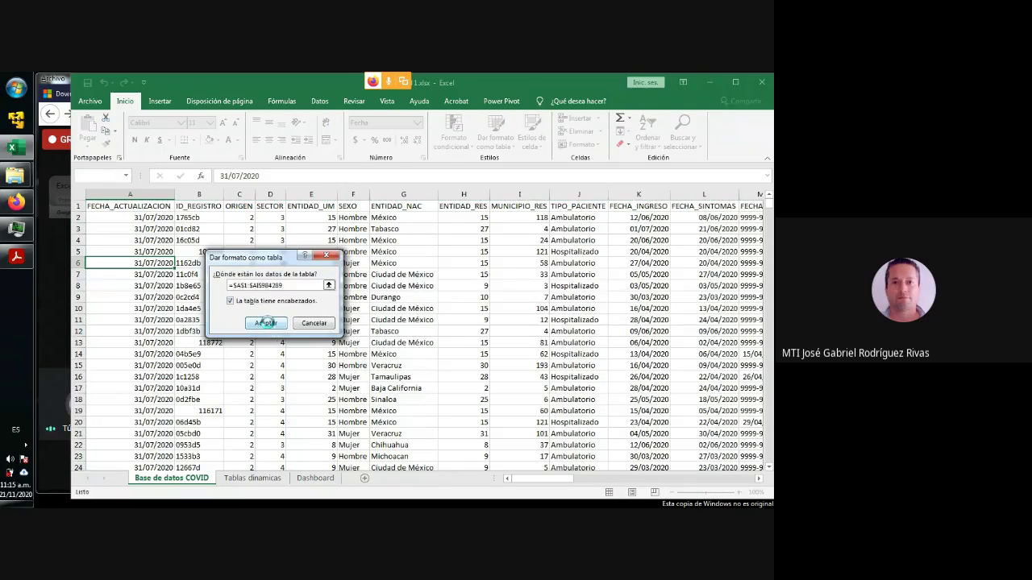
pyautogui.click(270, 324)
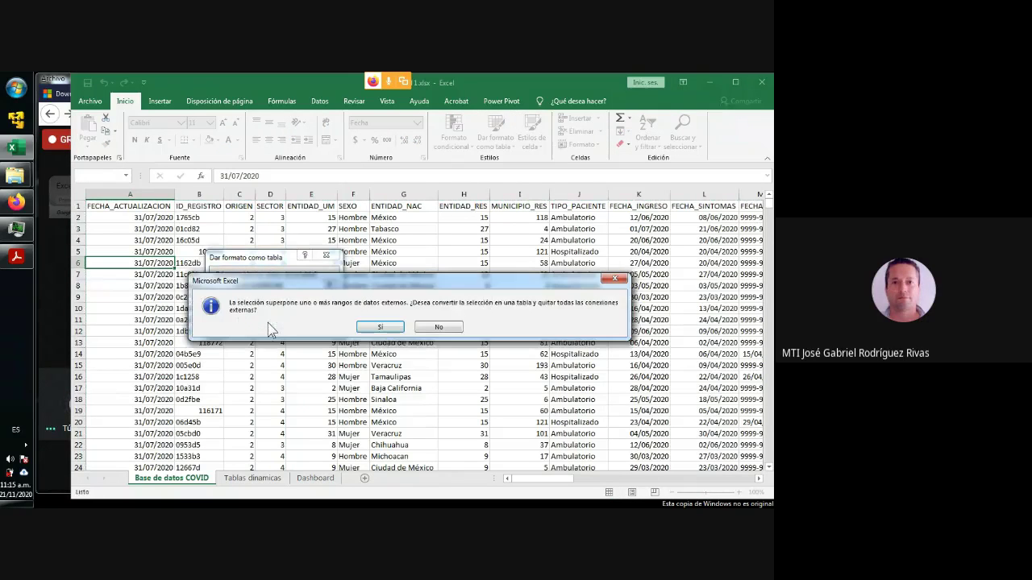
pyautogui.click(383, 327)
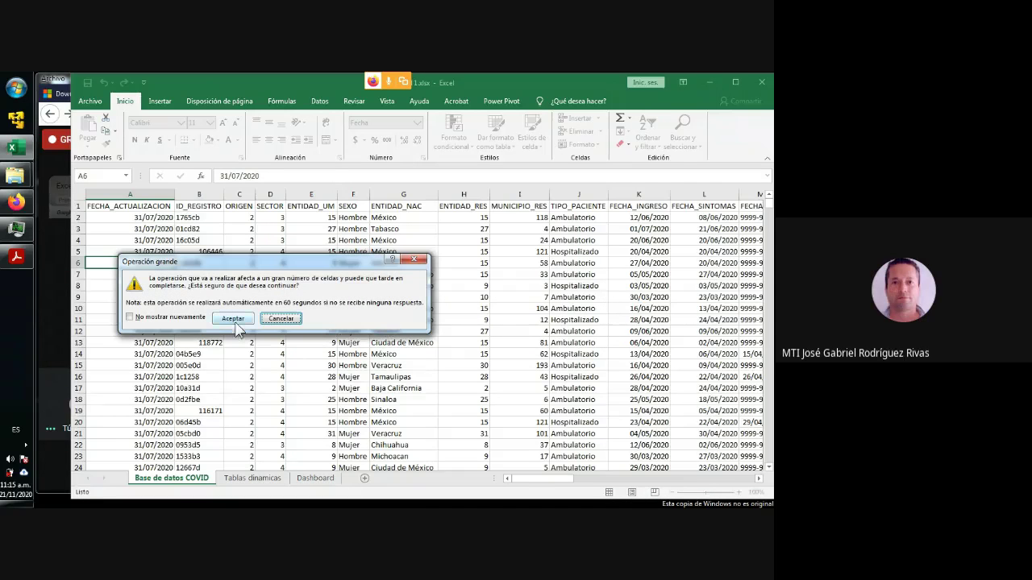
pyautogui.click(216, 319)
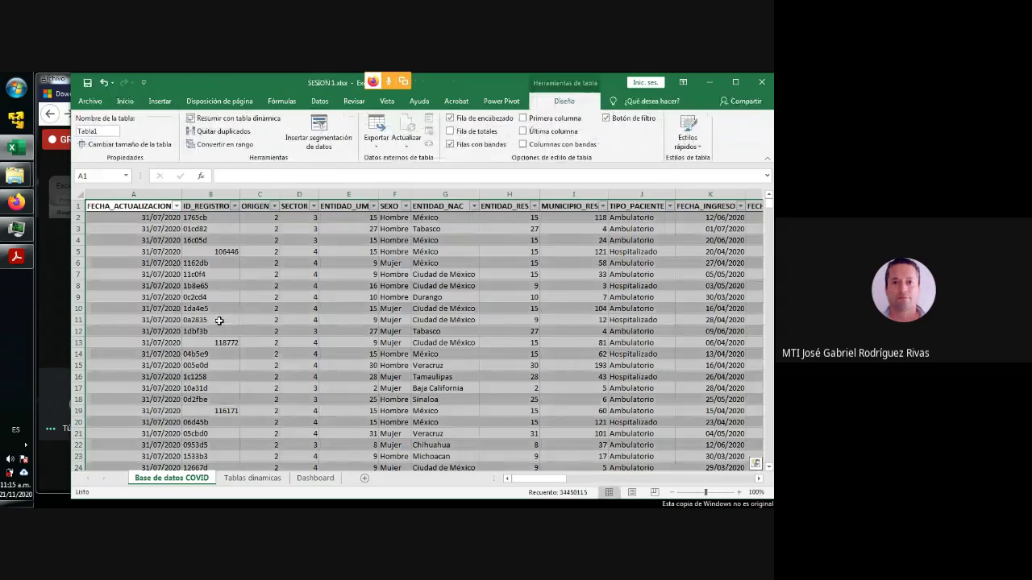
# Add 01/08/2020 under FECHA_ACTUALIZACION in cell A984290, directly below the table's last record.
pyautogui.click(252, 321)
pyautogui.scroll(-6, 252, 320)
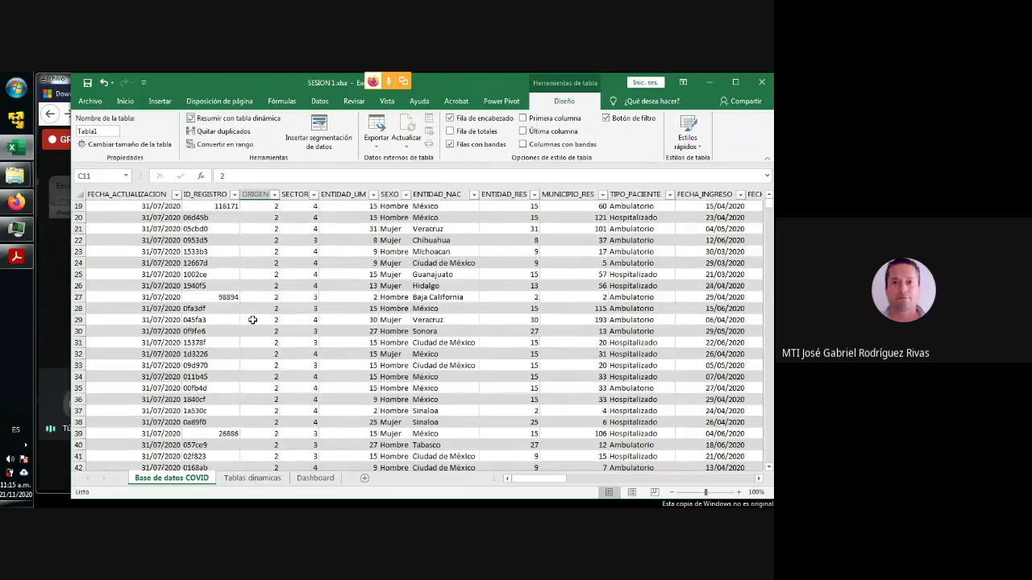
pyautogui.scroll(-14, 252, 320)
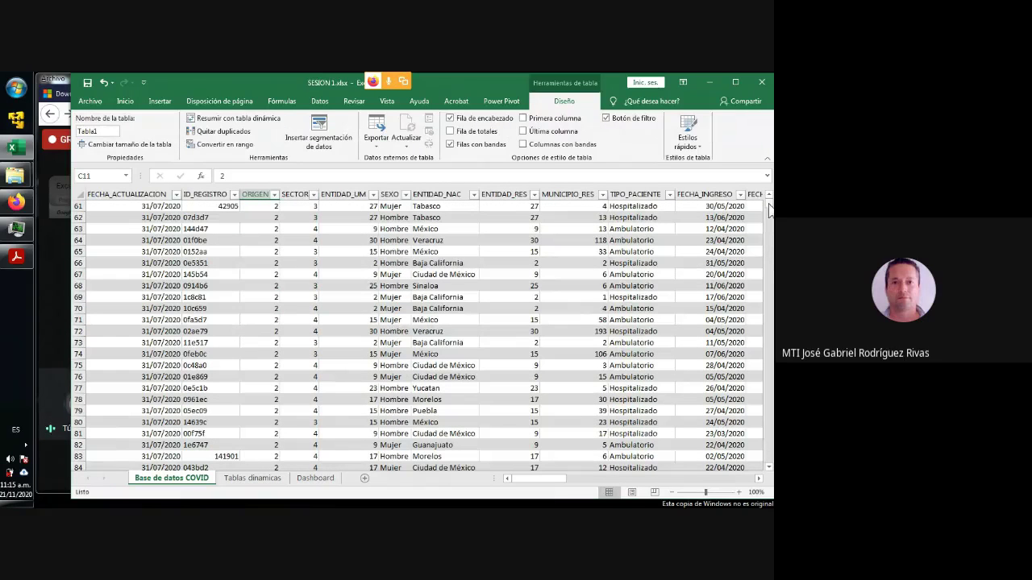
pyautogui.moveTo(768, 202); pyautogui.dragTo(770, 399)
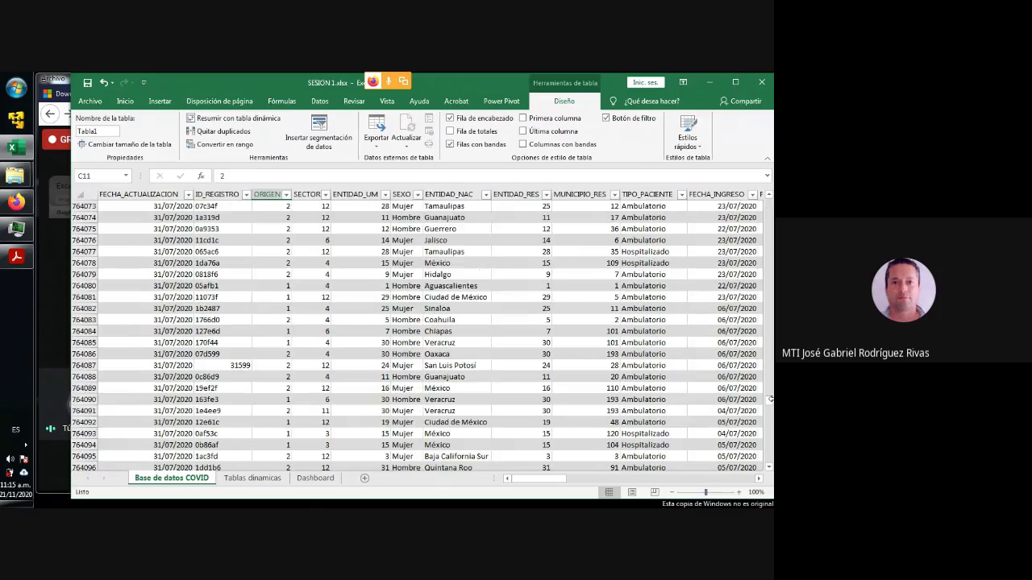
pyautogui.hotkey('ctrl', 'Down')
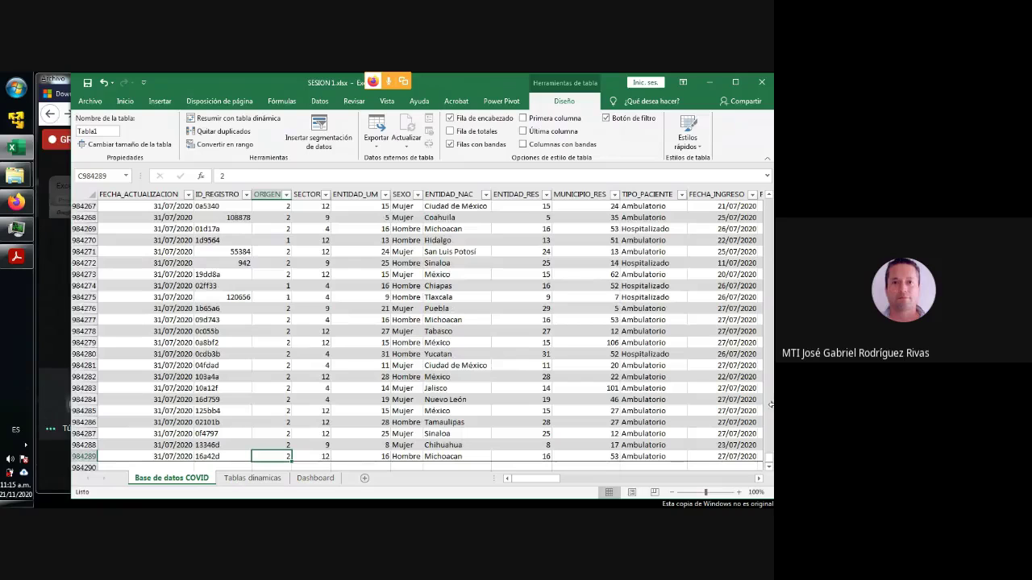
pyautogui.scroll(-2, 284, 344)
pyautogui.click(457, 376)
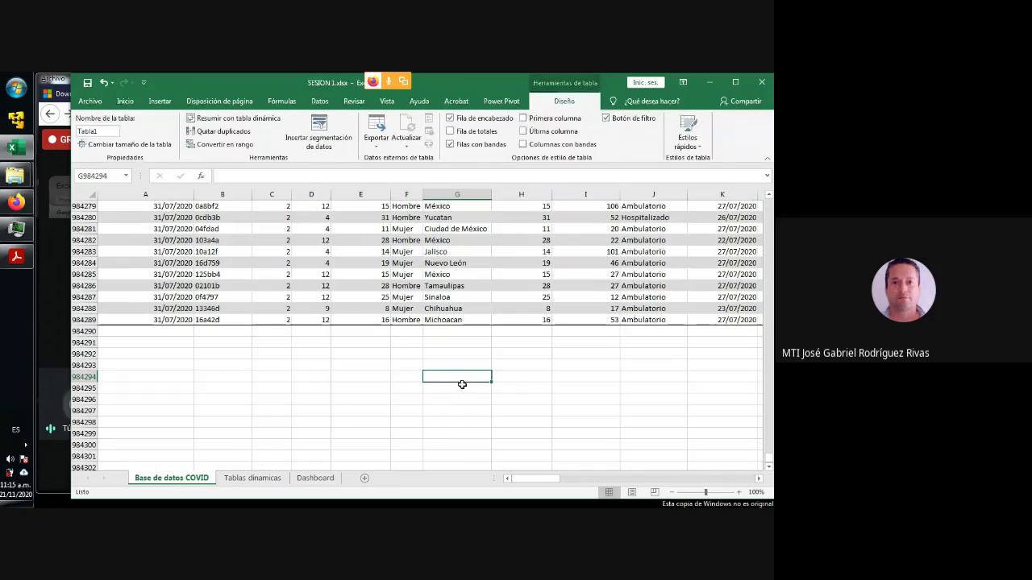
pyautogui.click(129, 330)
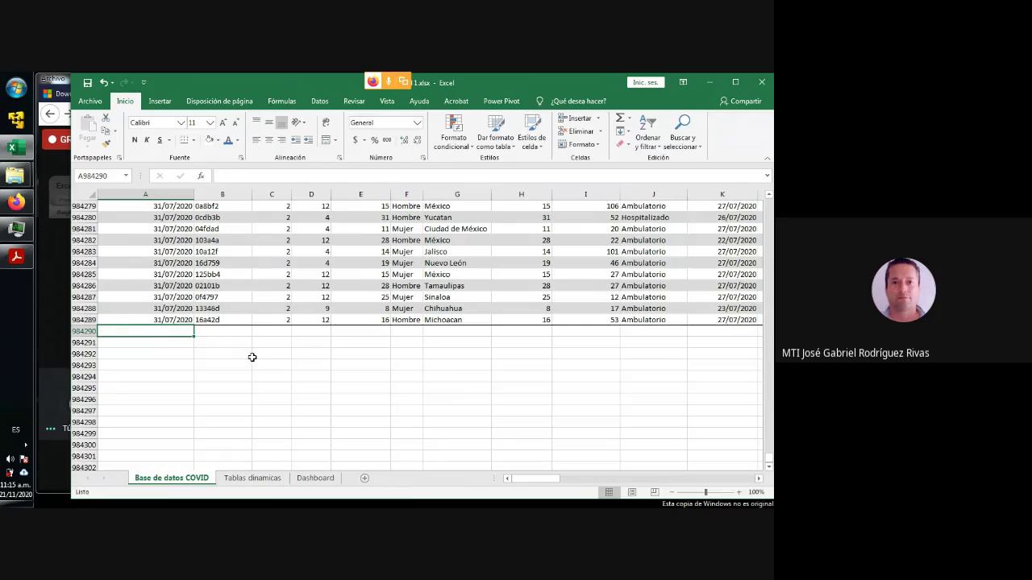
pyautogui.write('01/')
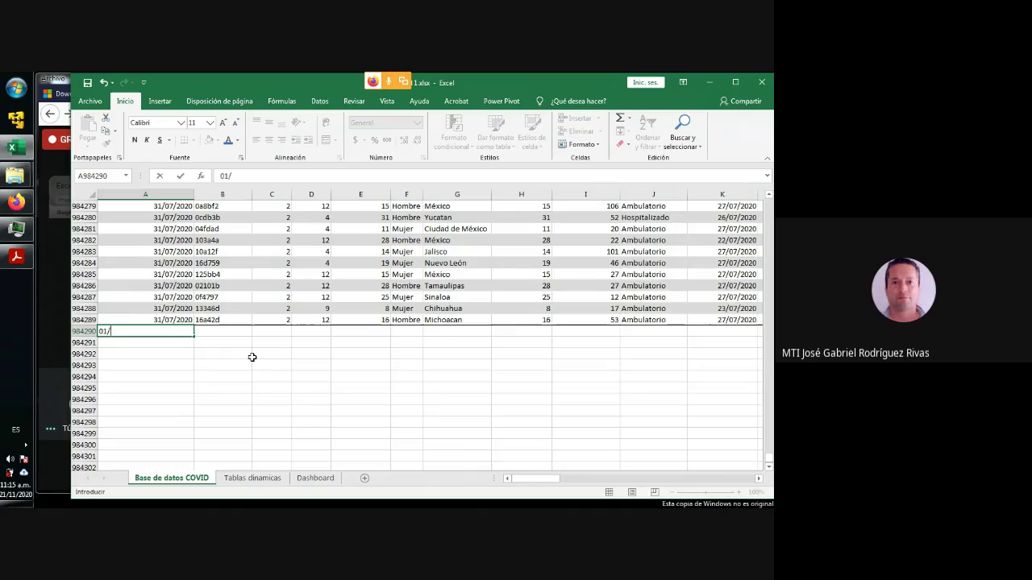
pyautogui.write('08/')
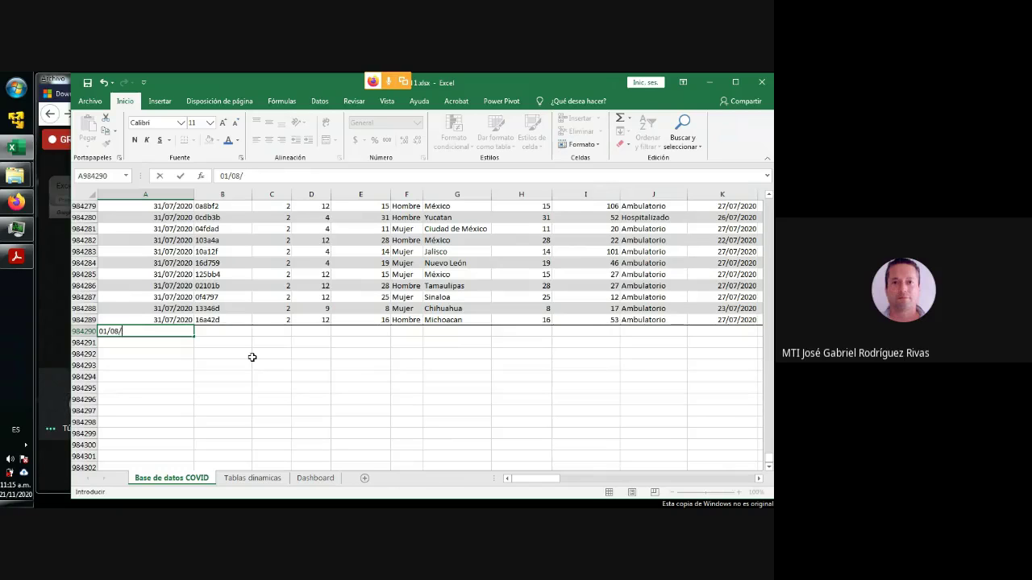
pyautogui.write('2020')
pyautogui.press('Tab')
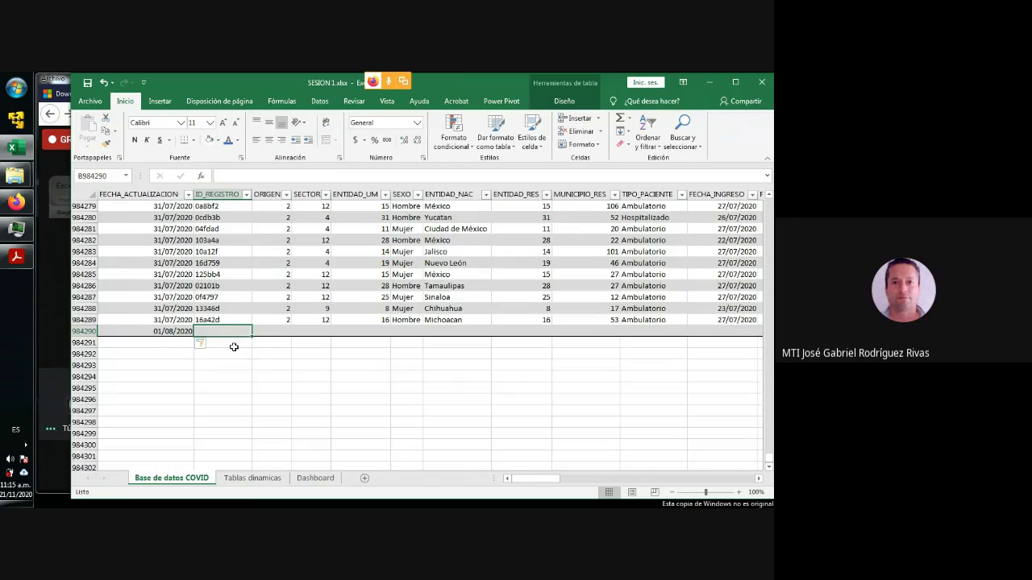
# Add two more rows to the table by entering 01/08/2020 in cells A984291 and A984292.
pyautogui.click(158, 343)
pyautogui.click(155, 375)
pyautogui.click(153, 346)
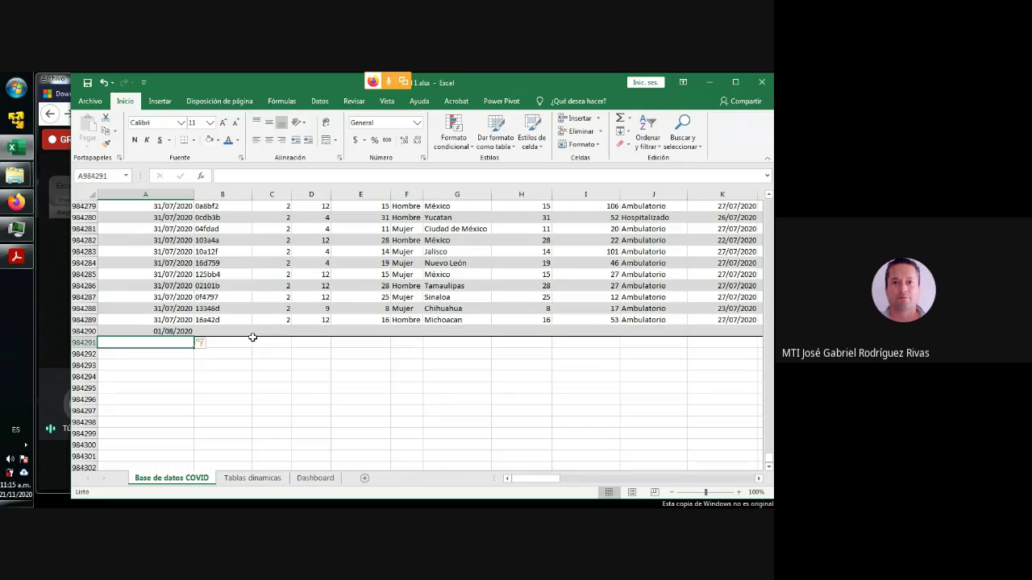
pyautogui.write('01')
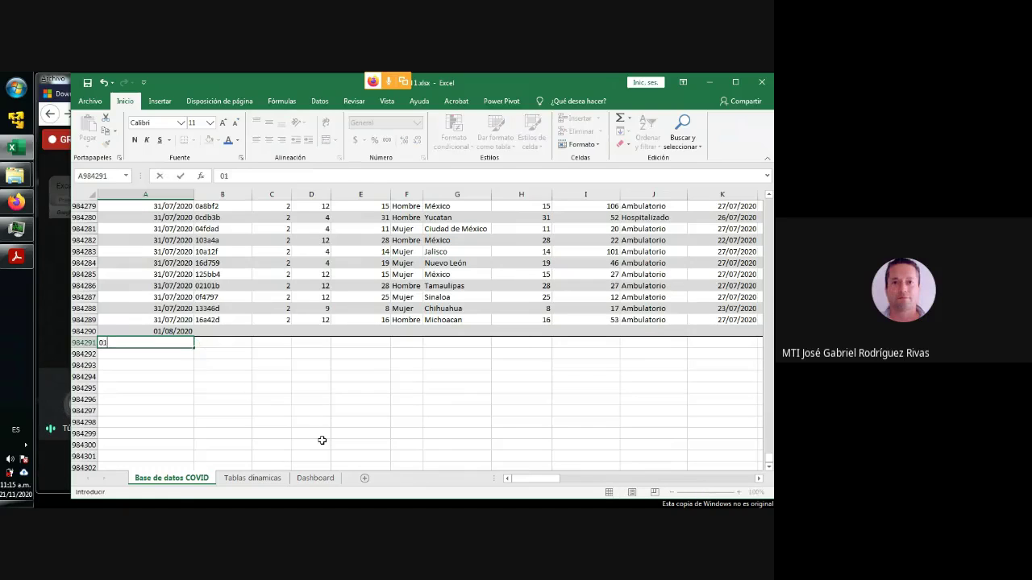
pyautogui.write('/08/2020')
pyautogui.press('Return')
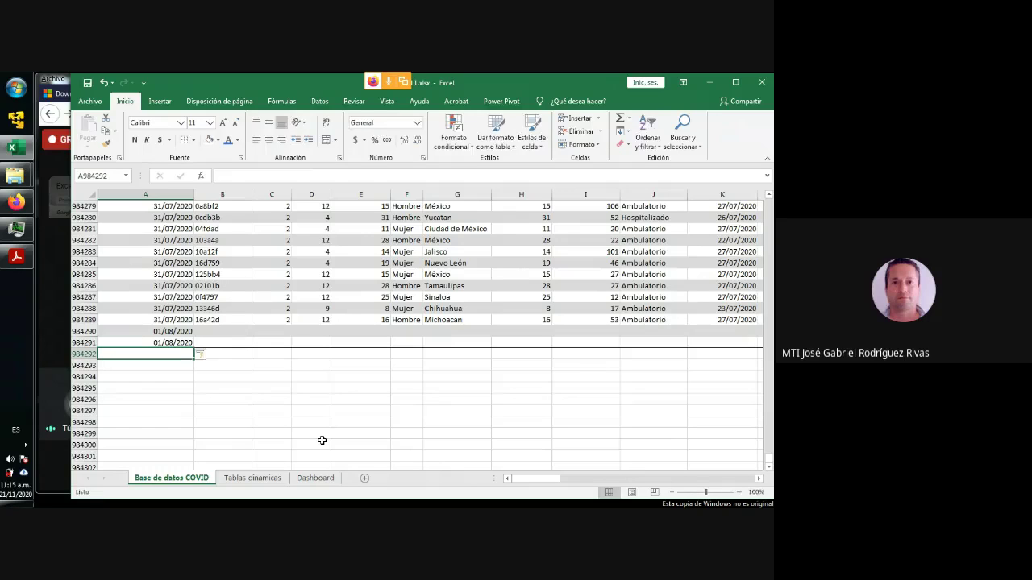
pyautogui.write('01')
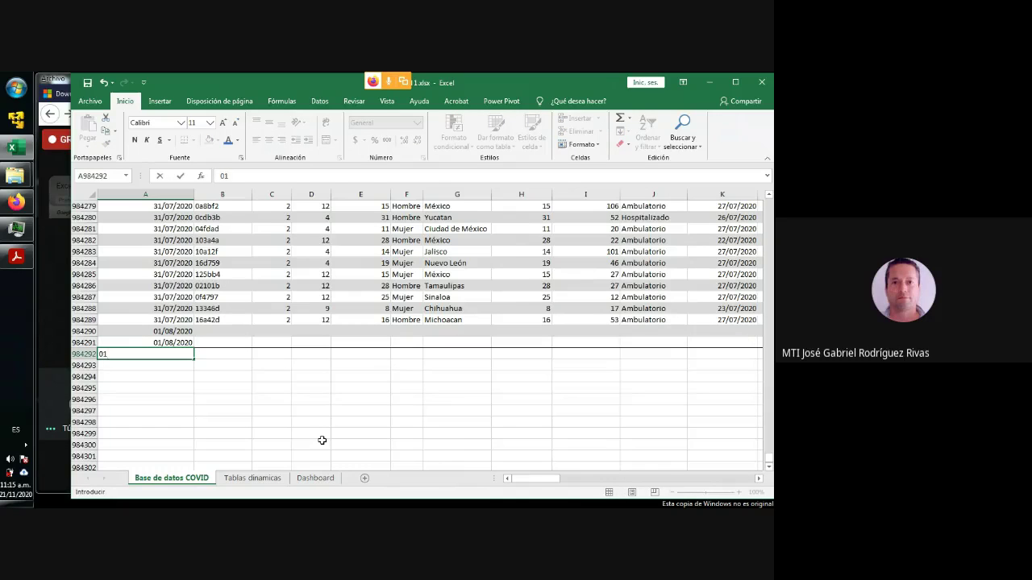
pyautogui.write('/08/2020')
pyautogui.press('Return')
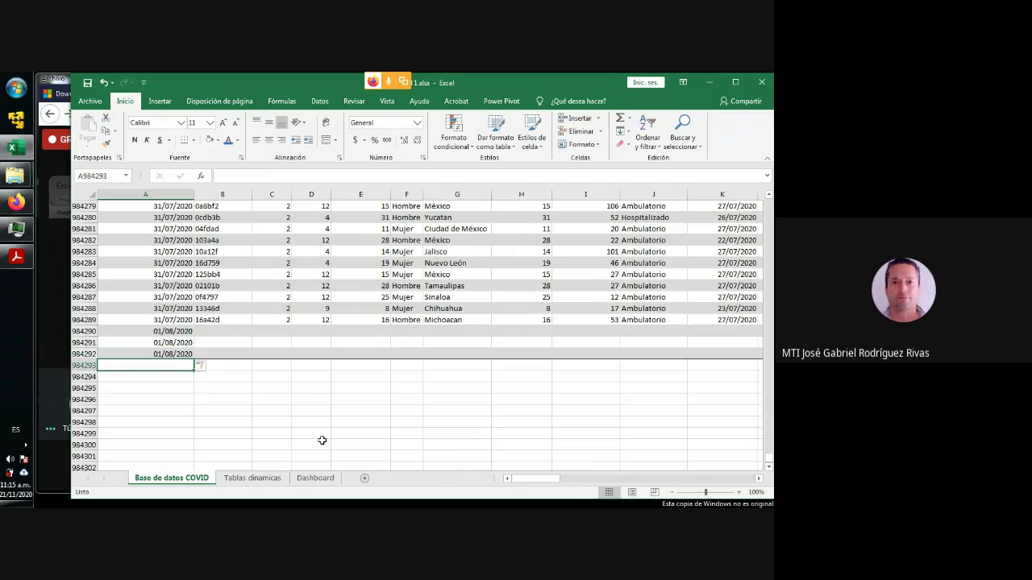
# Examine the added rows, the preceding records and the column headings at the end of the table.
pyautogui.click(218, 330)
pyautogui.click(216, 342)
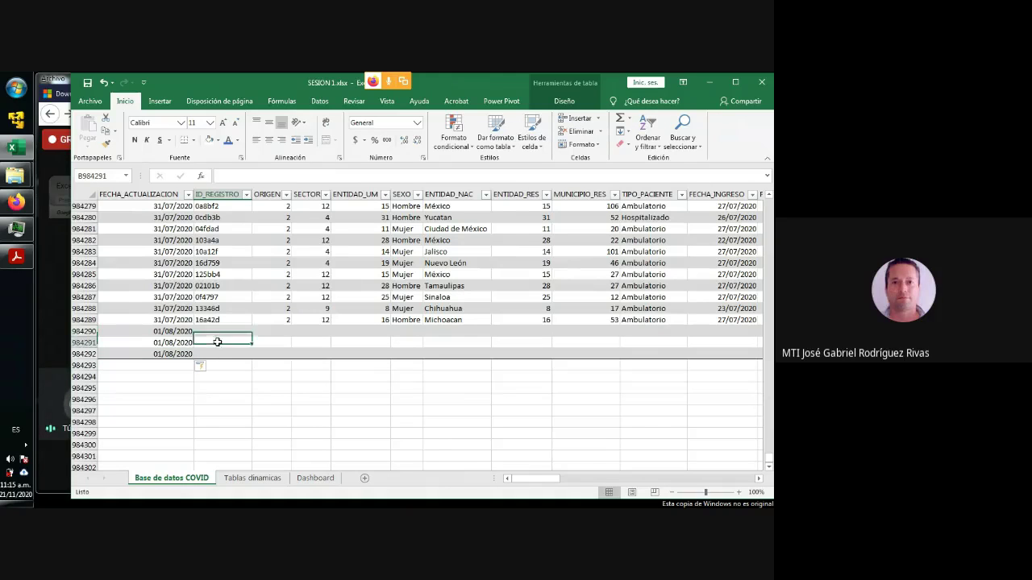
pyautogui.click(217, 352)
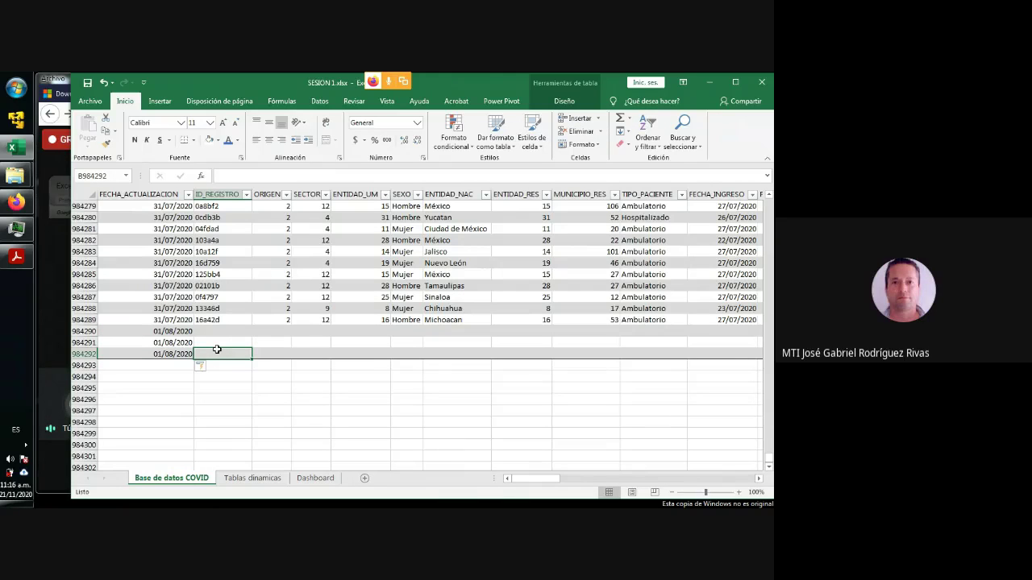
pyautogui.click(229, 252)
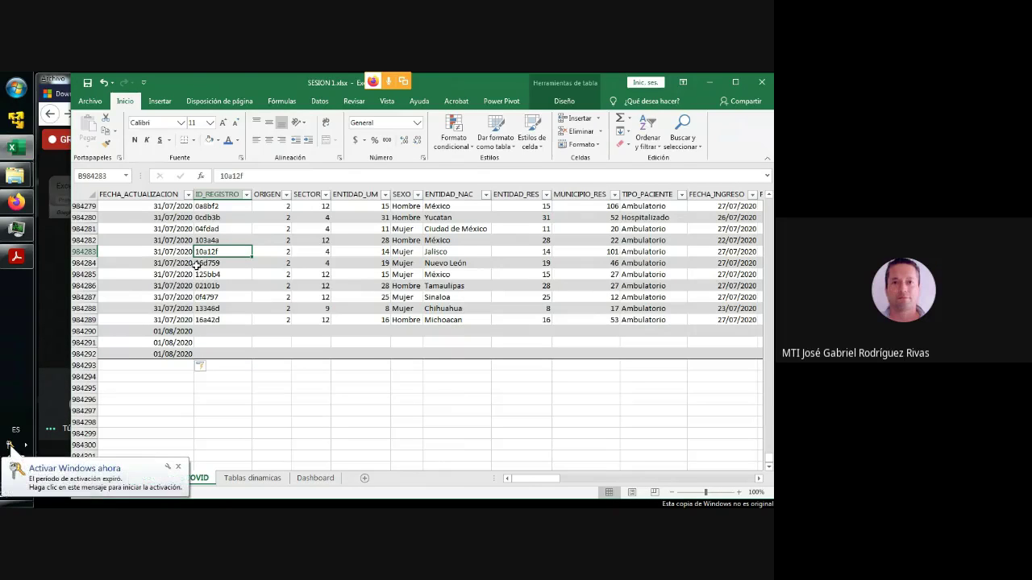
pyautogui.click(87, 263)
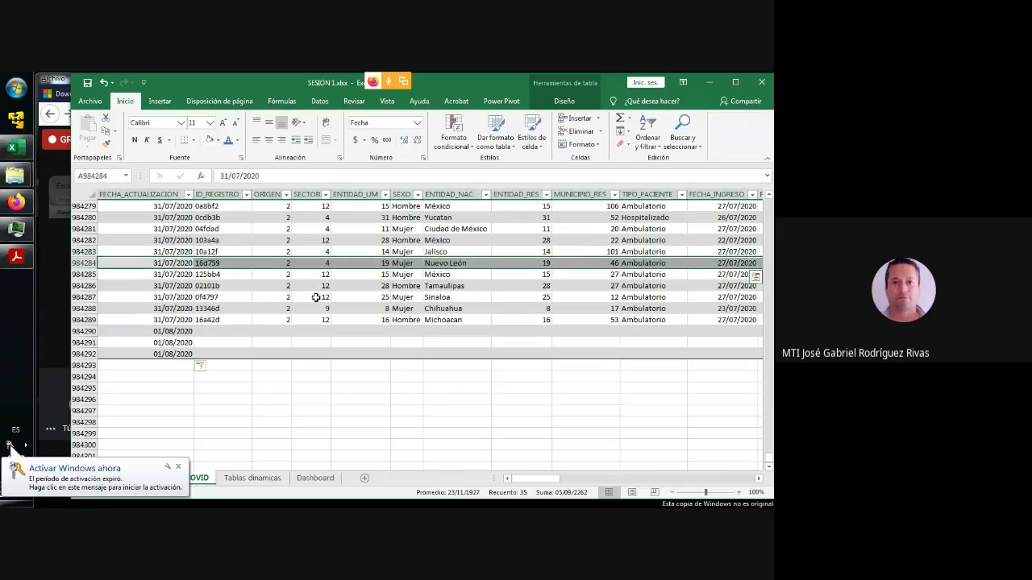
pyautogui.scroll(4, 347, 307)
pyautogui.click(200, 241)
pyautogui.scroll(-7, 261, 275)
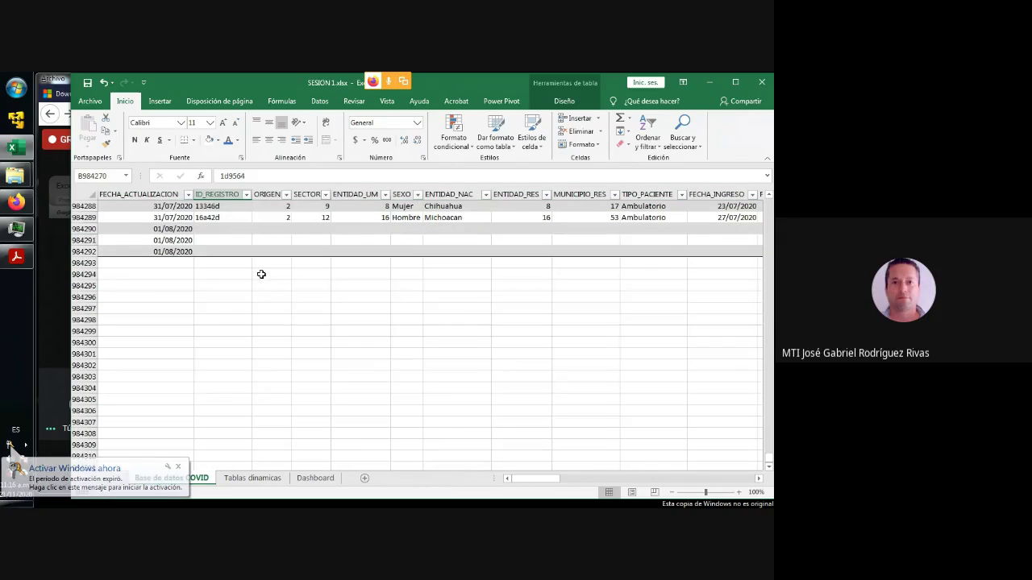
pyautogui.scroll(3, 262, 275)
pyautogui.click(205, 262)
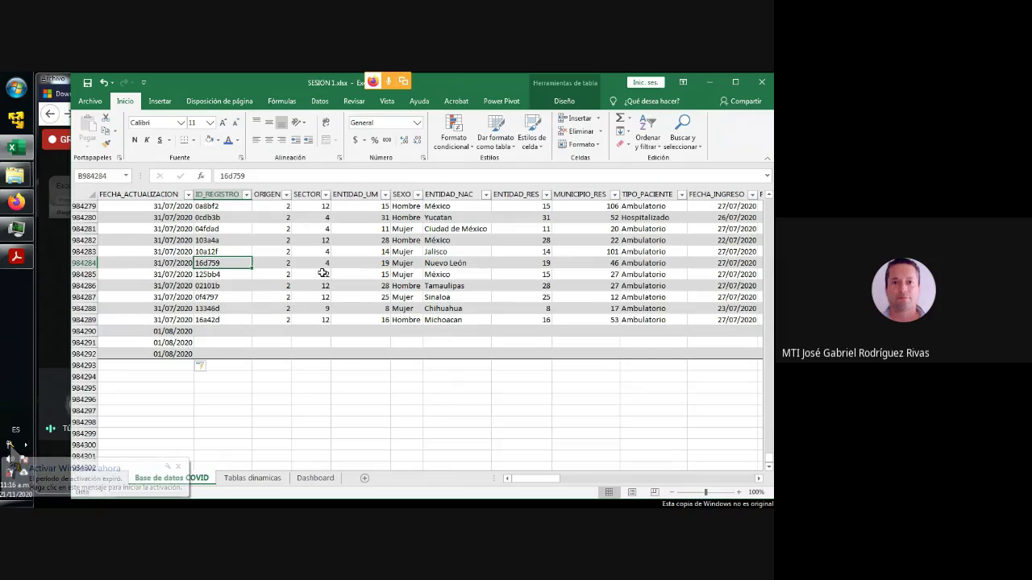
pyautogui.press('Up')
pyautogui.press('Up')
pyautogui.press('Up')
pyautogui.press('Up')
pyautogui.press('Up')
pyautogui.press('Up')
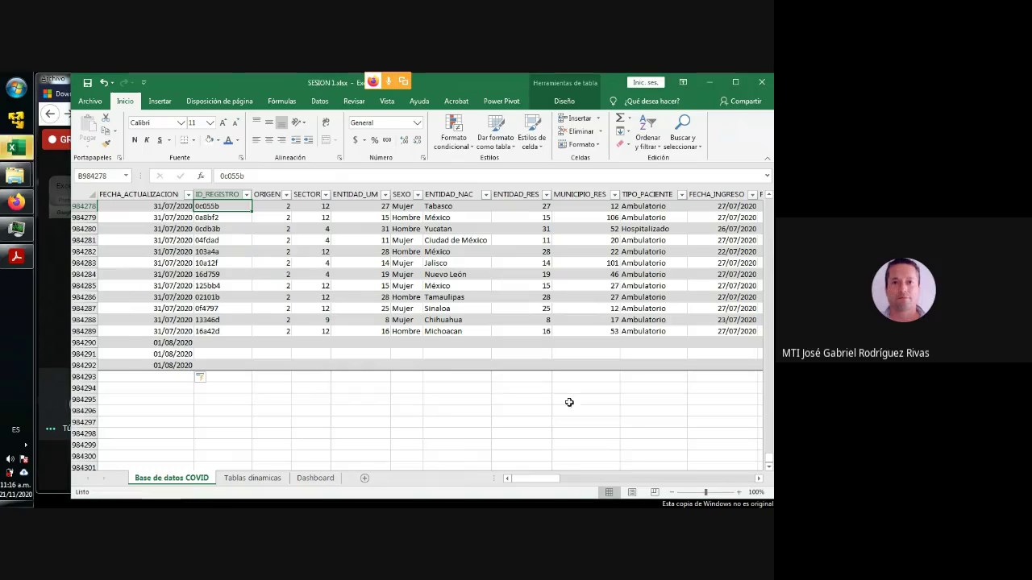
# Add a column to the table beside UCI by entering 1 in AJ2 and 2 in AJ3.
pyautogui.moveTo(549, 483); pyautogui.dragTo(767, 185)
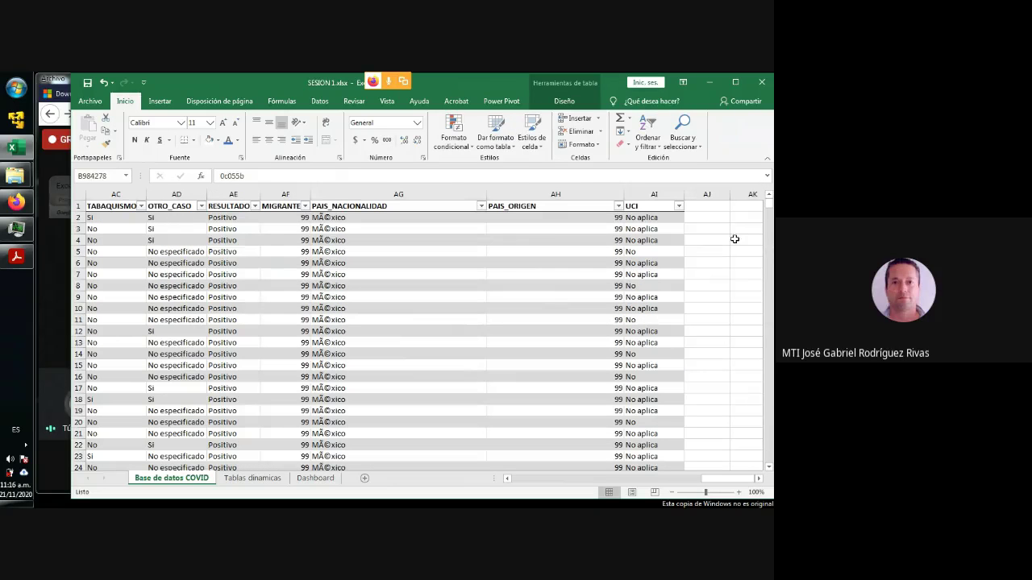
pyautogui.click(700, 208)
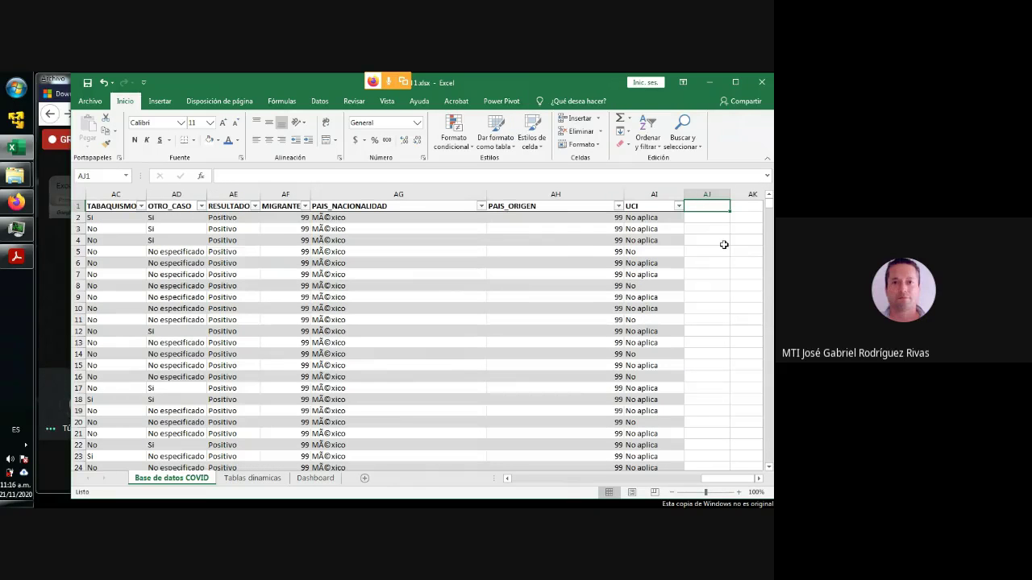
pyautogui.press('Down')
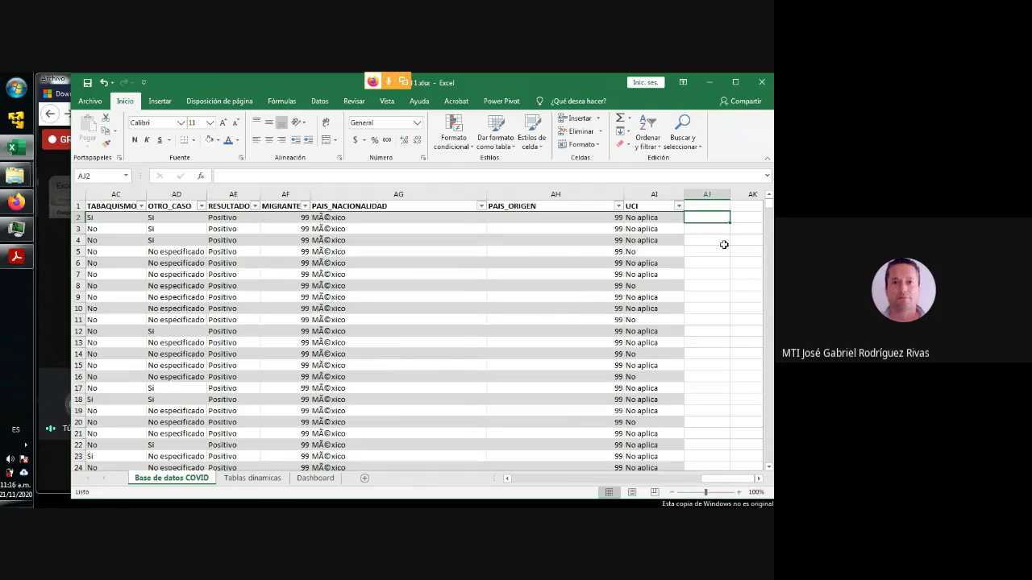
pyautogui.write('1')
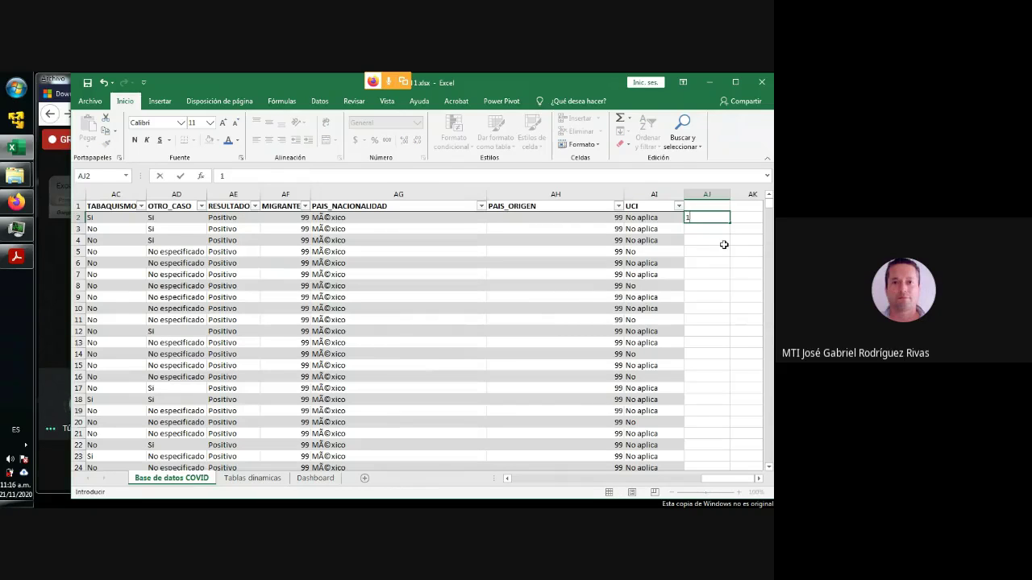
pyautogui.press('Return')
pyautogui.write('2')
pyautogui.press('Return')
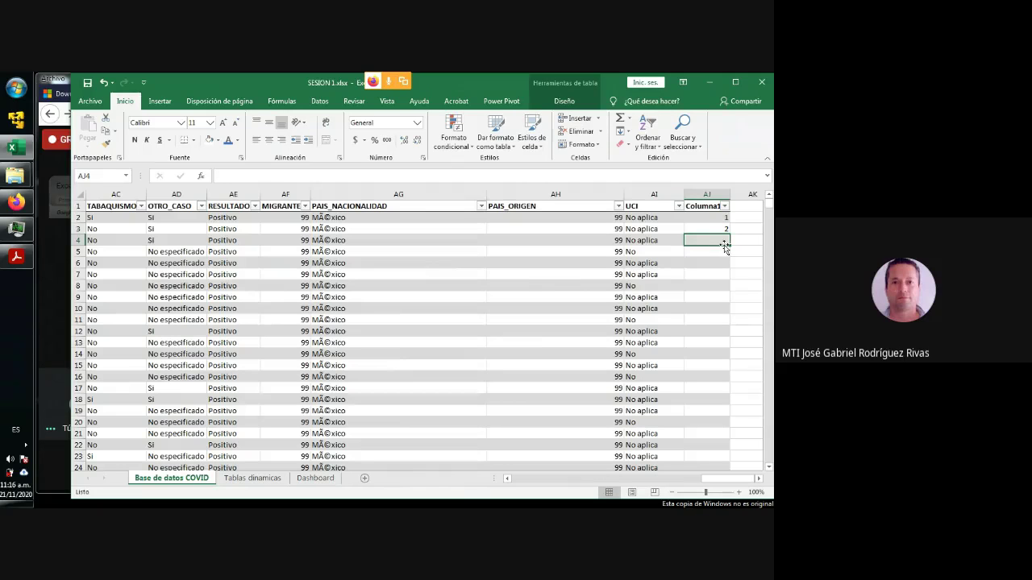
pyautogui.click(748, 239)
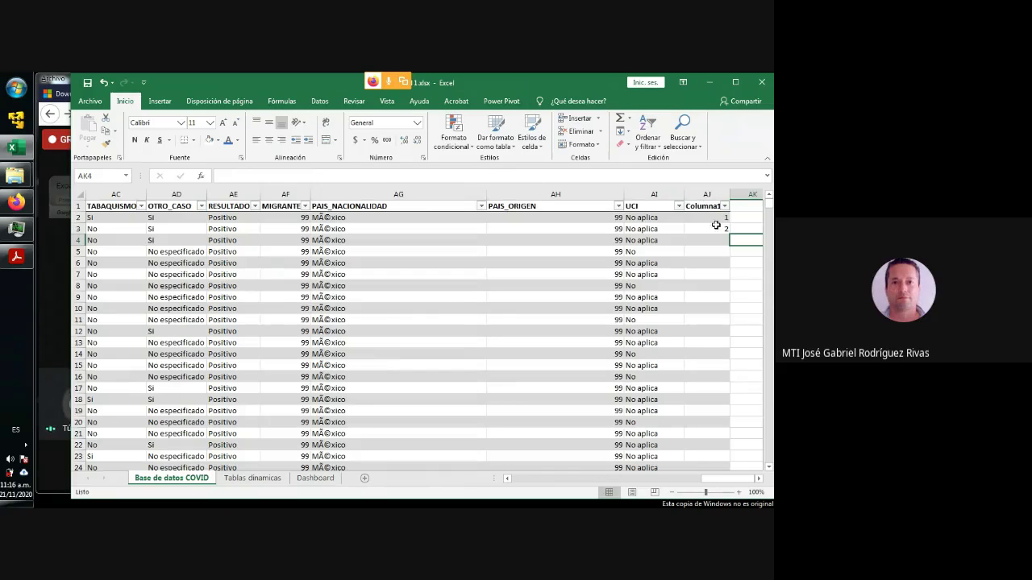
pyautogui.click(719, 227)
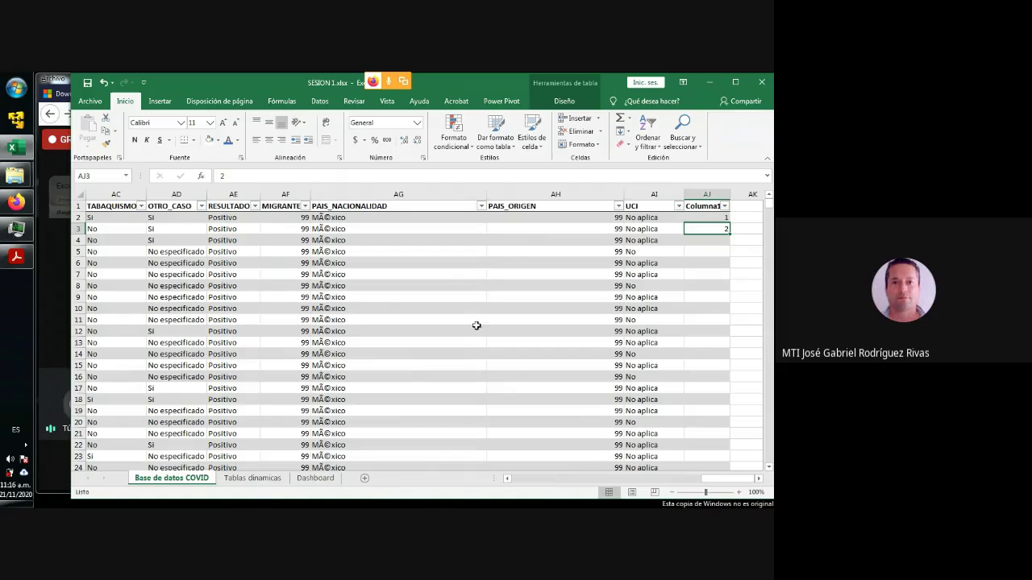
# Try to refresh all of the workbook's pivot tables from the Tablas dinamicas sheet.
pyautogui.click(252, 478)
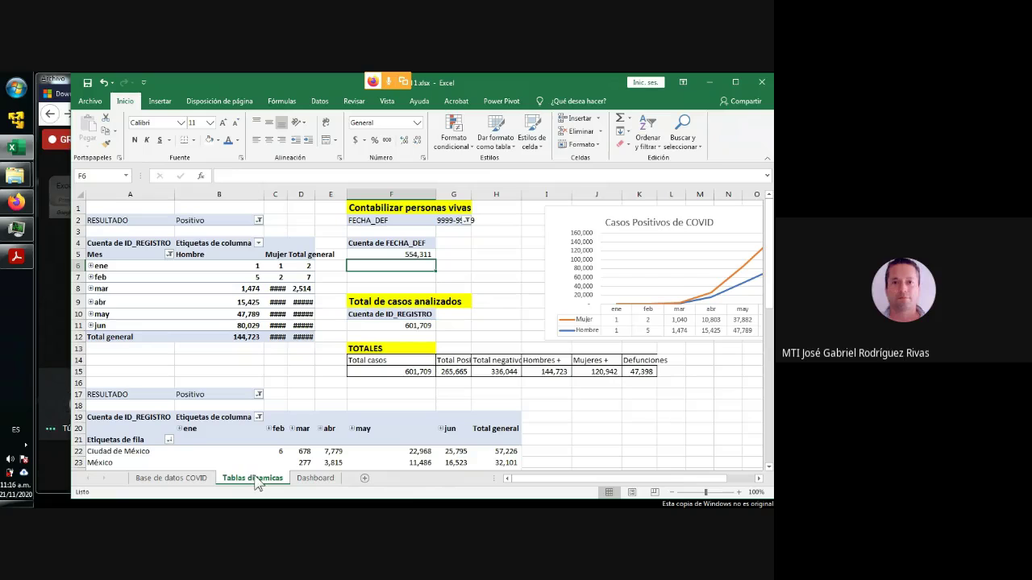
pyautogui.click(176, 480)
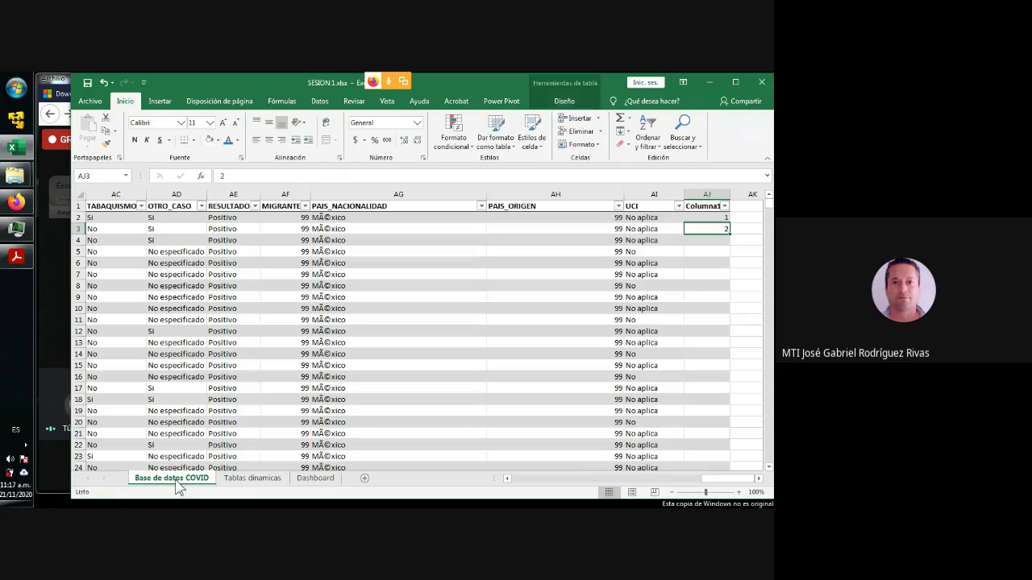
pyautogui.moveTo(717, 479); pyautogui.dragTo(435, 480)
pyautogui.click(145, 218)
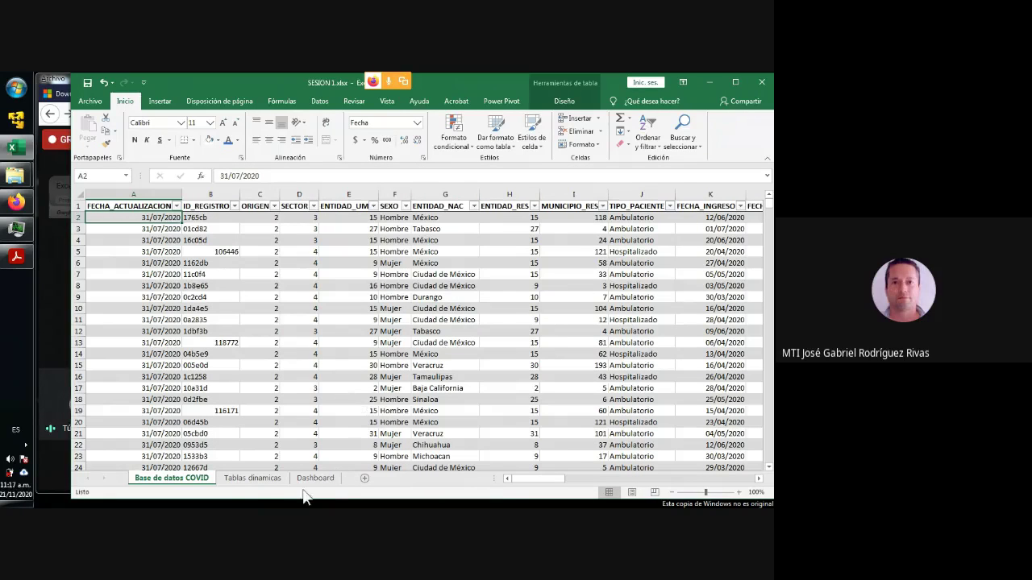
pyautogui.click(252, 480)
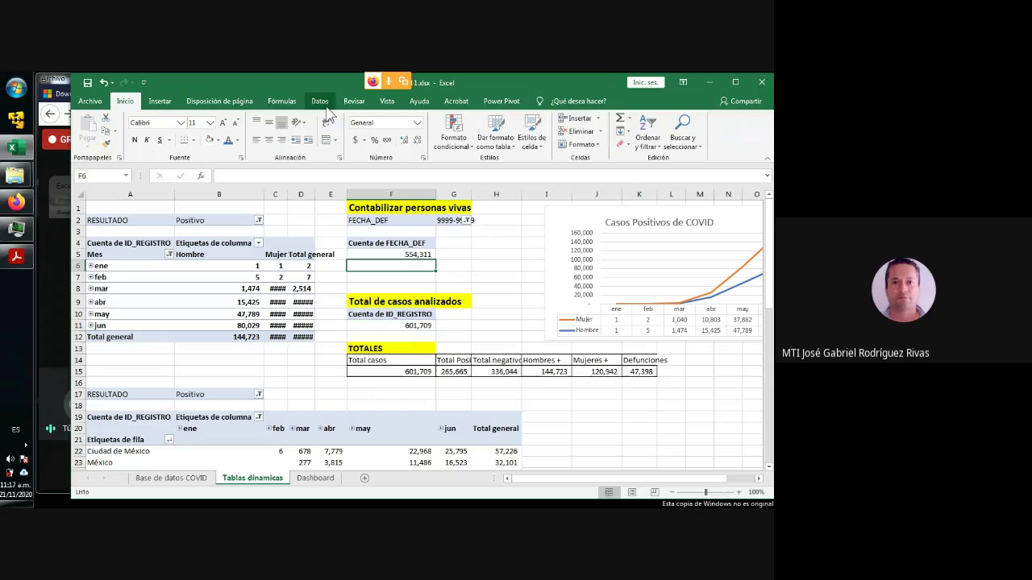
pyautogui.click(494, 288)
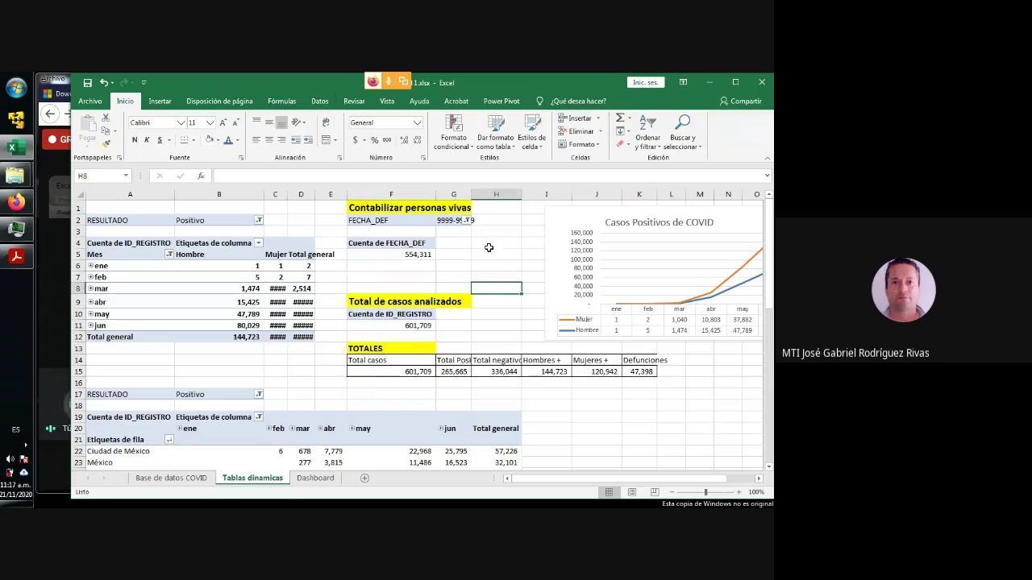
pyautogui.click(320, 102)
pyautogui.click(256, 146)
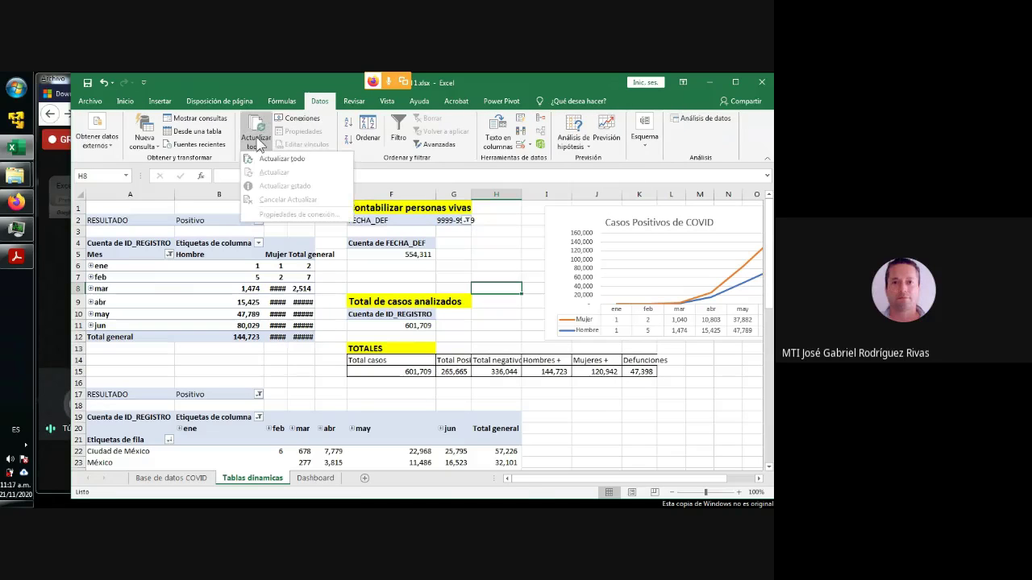
pyautogui.click(263, 158)
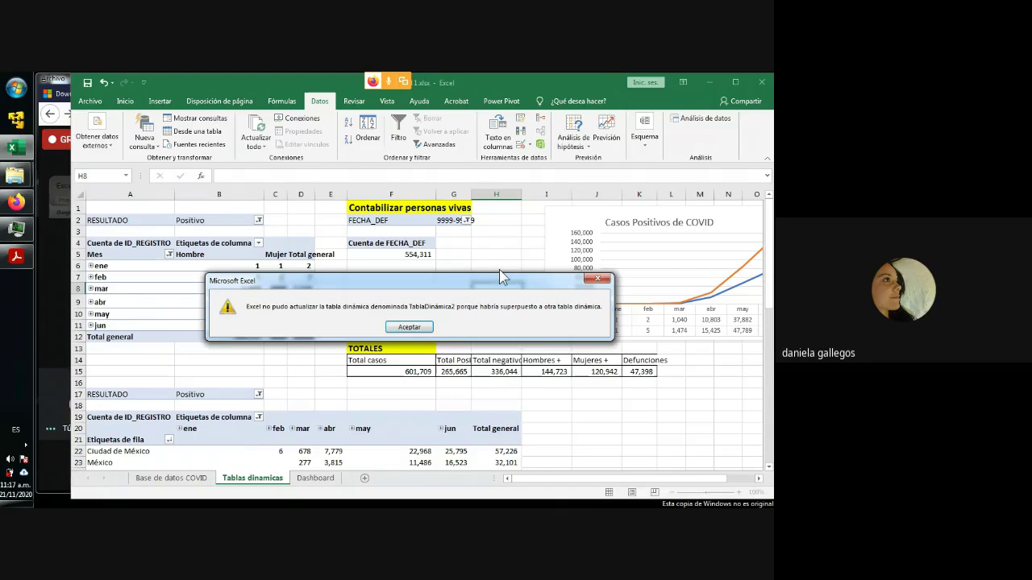
pyautogui.click(409, 327)
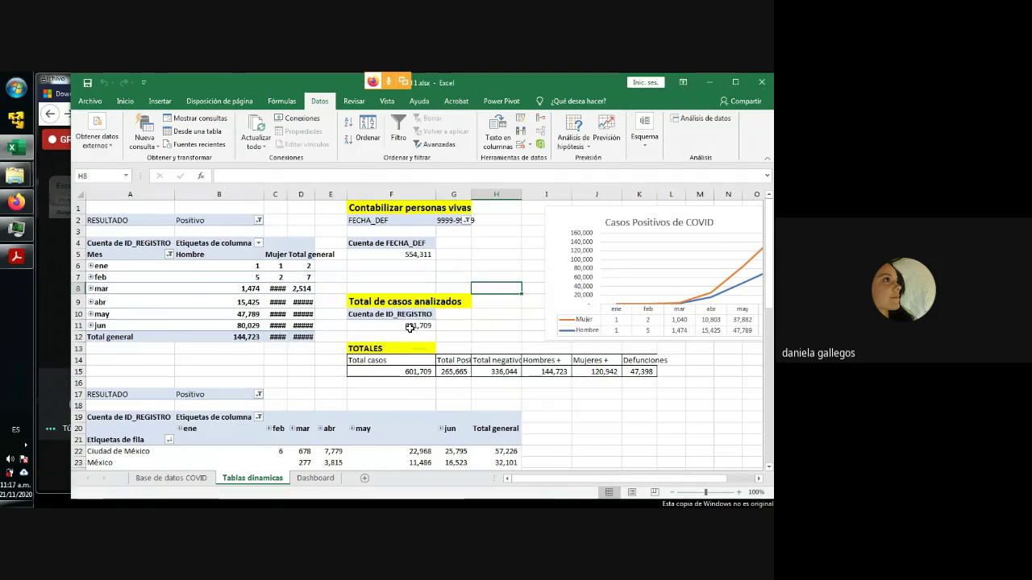
# Clear the three 01/08/2020 dates from A984290:A984292 at the end of the Base de datos COVID table.
pyautogui.click(125, 102)
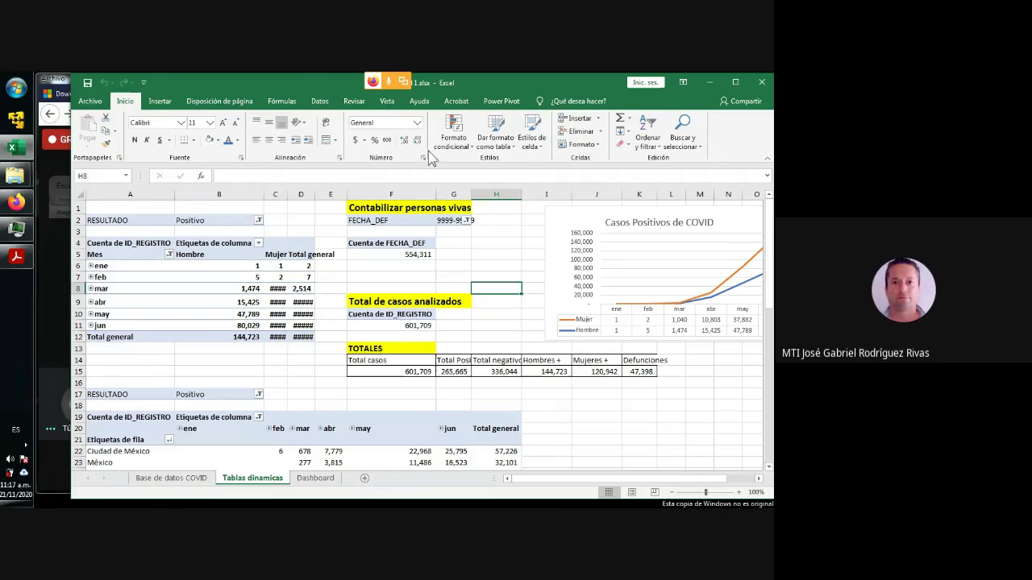
pyautogui.click(496, 142)
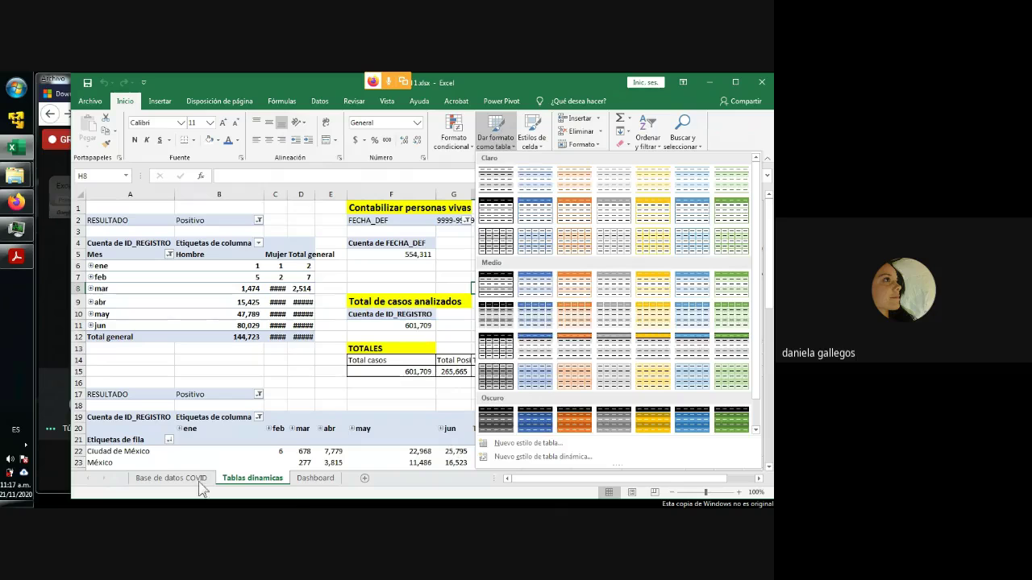
pyautogui.click(173, 481)
pyautogui.click(173, 481)
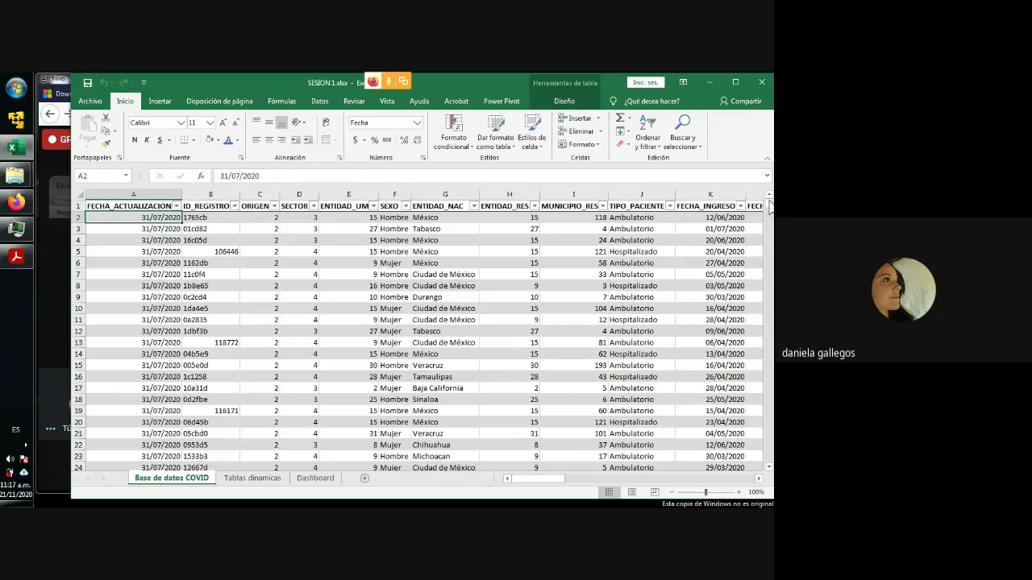
pyautogui.moveTo(770, 208); pyautogui.dragTo(769, 460)
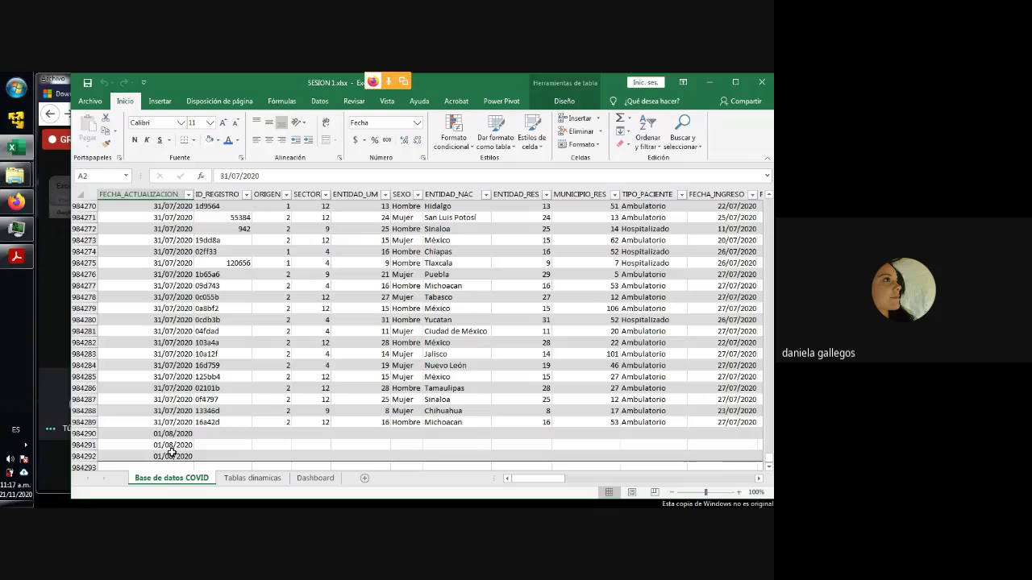
pyautogui.click(134, 434)
pyautogui.hotkey('shift', 'Down')
pyautogui.hotkey('shift', 'Down')
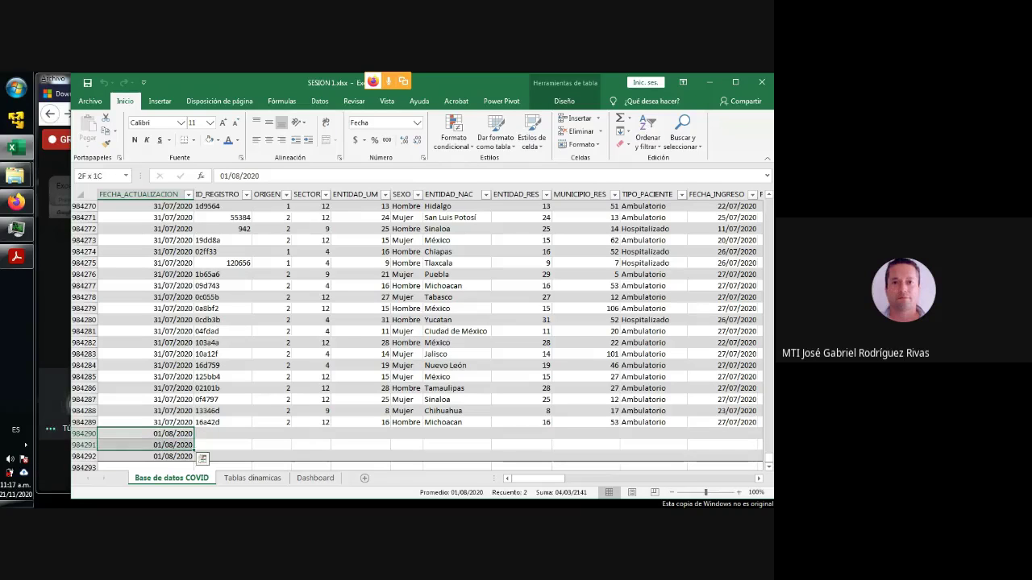
pyautogui.press('Delete')
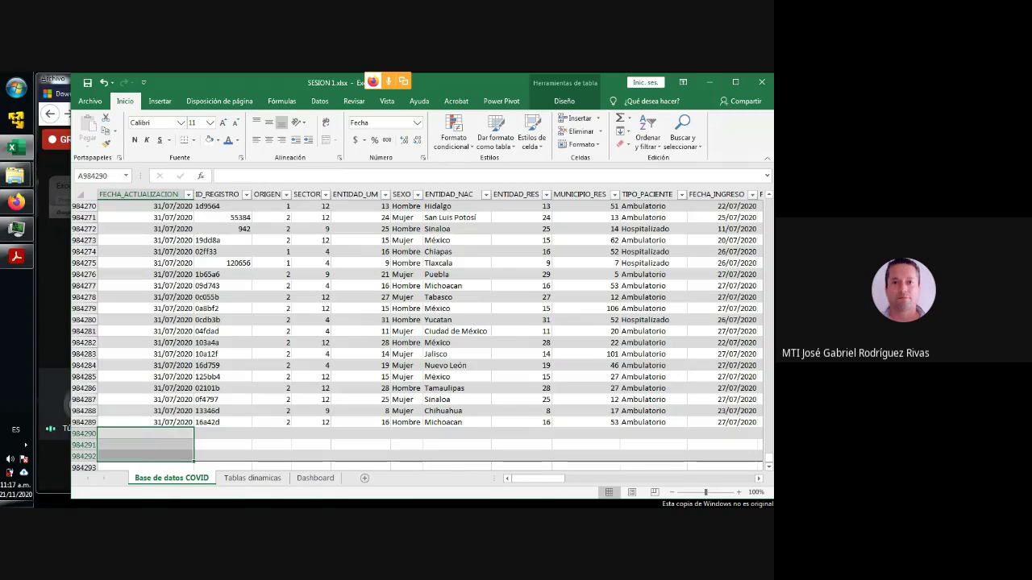
# Delete the three empty table rows 984290 to 984292 below the last COVID record.
pyautogui.click(322, 434)
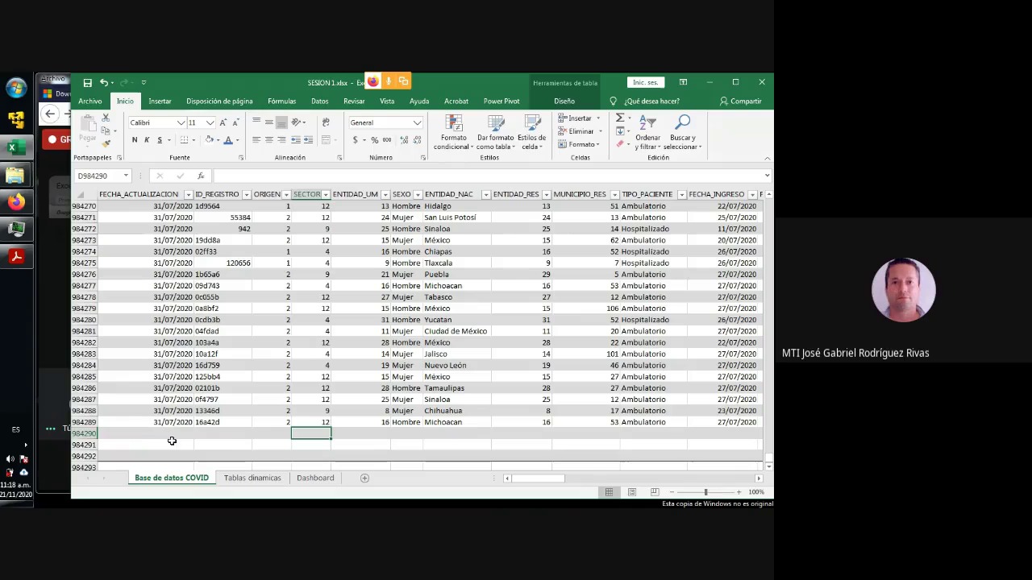
pyautogui.moveTo(138, 436); pyautogui.dragTo(138, 455)
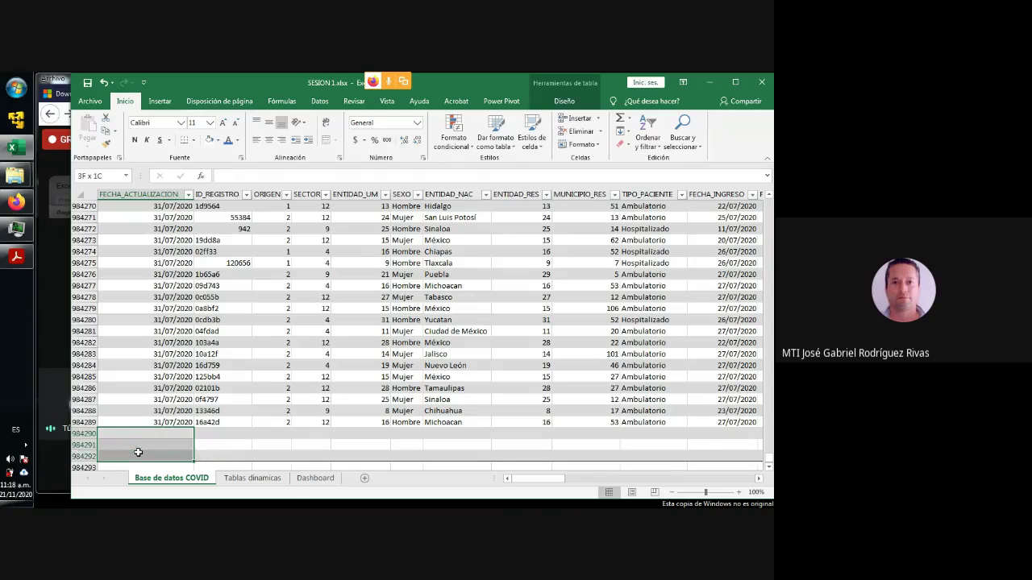
pyautogui.rightClick(139, 456)
pyautogui.moveTo(206, 305)
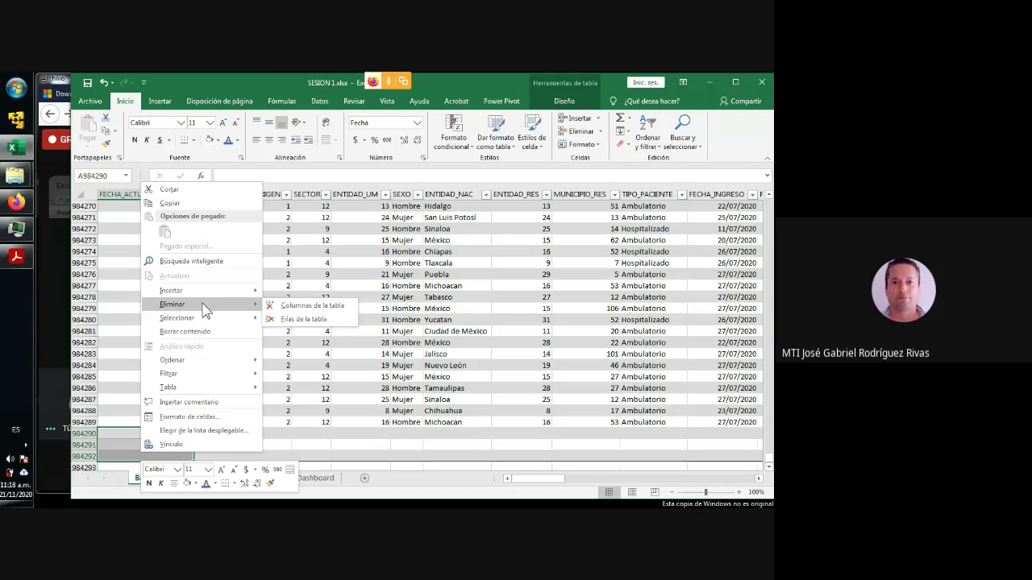
pyautogui.click(292, 321)
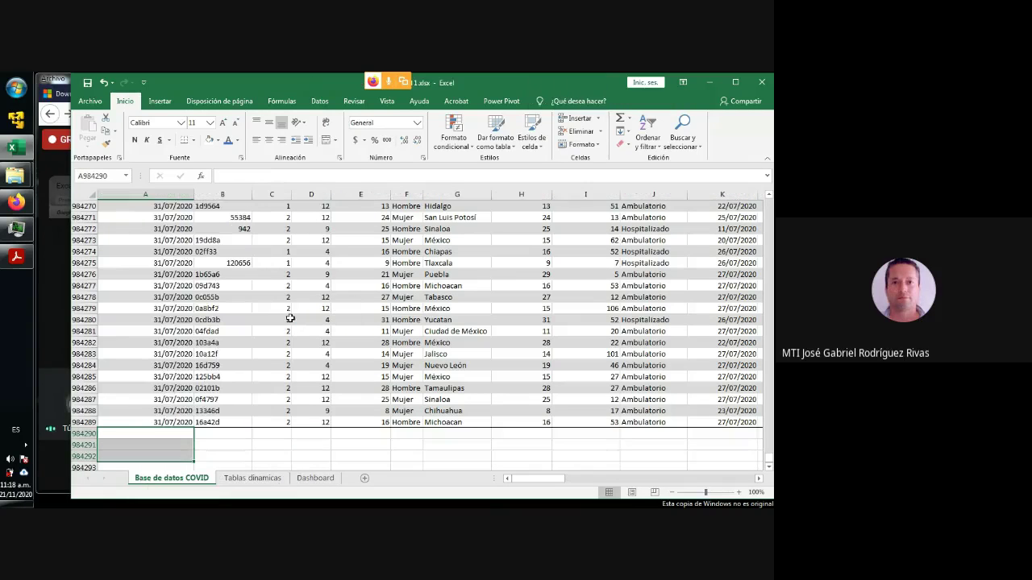
# Delete the extra table column AJ beside UCI in the COVID table.
pyautogui.moveTo(542, 478); pyautogui.dragTo(729, 478)
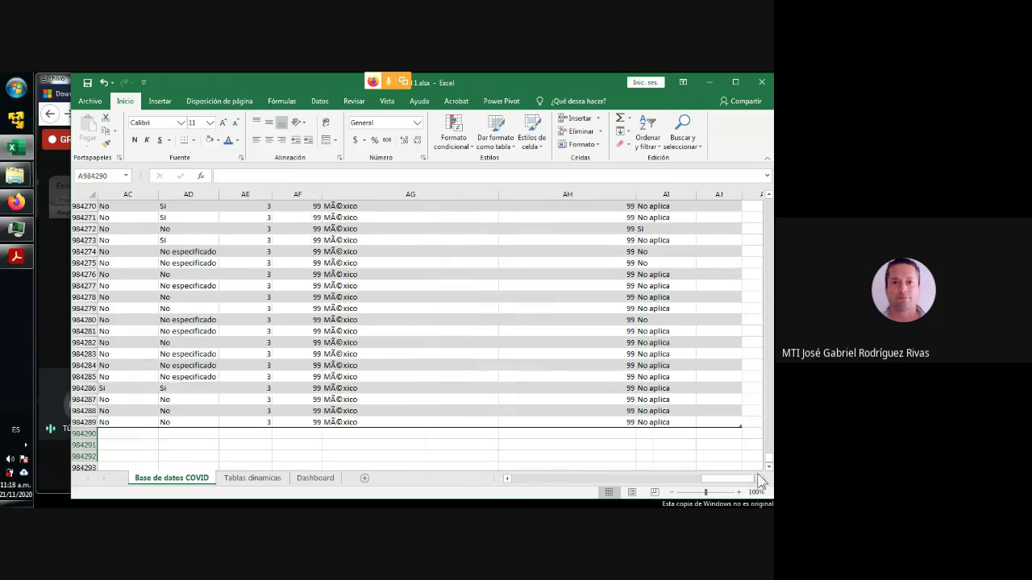
pyautogui.click(726, 205)
pyautogui.rightClick(726, 206)
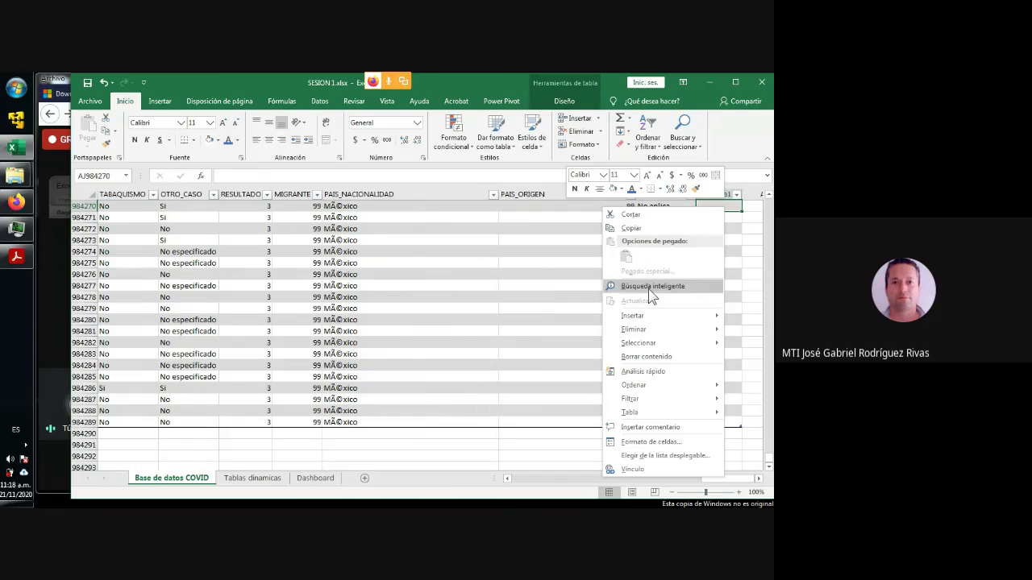
pyautogui.moveTo(646, 329)
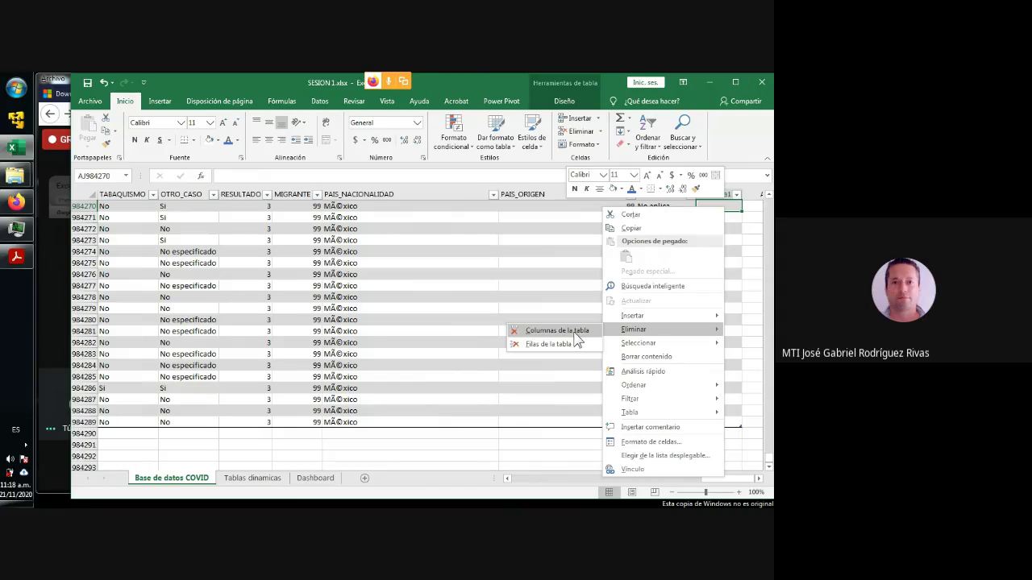
pyautogui.click(574, 332)
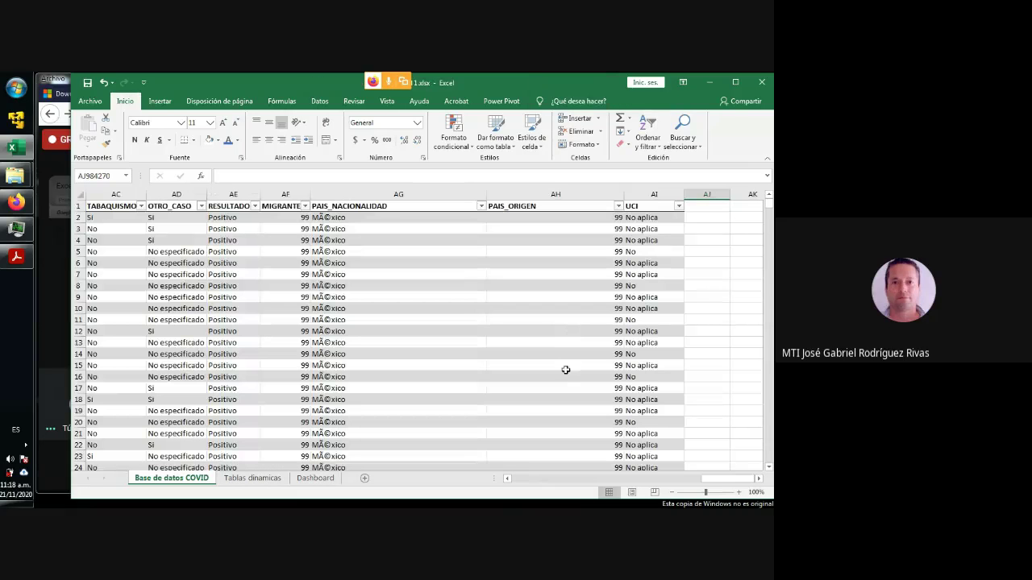
# Check the source data range of the Total de casos analizados pivot table without changing it.
pyautogui.moveTo(725, 479); pyautogui.dragTo(527, 479)
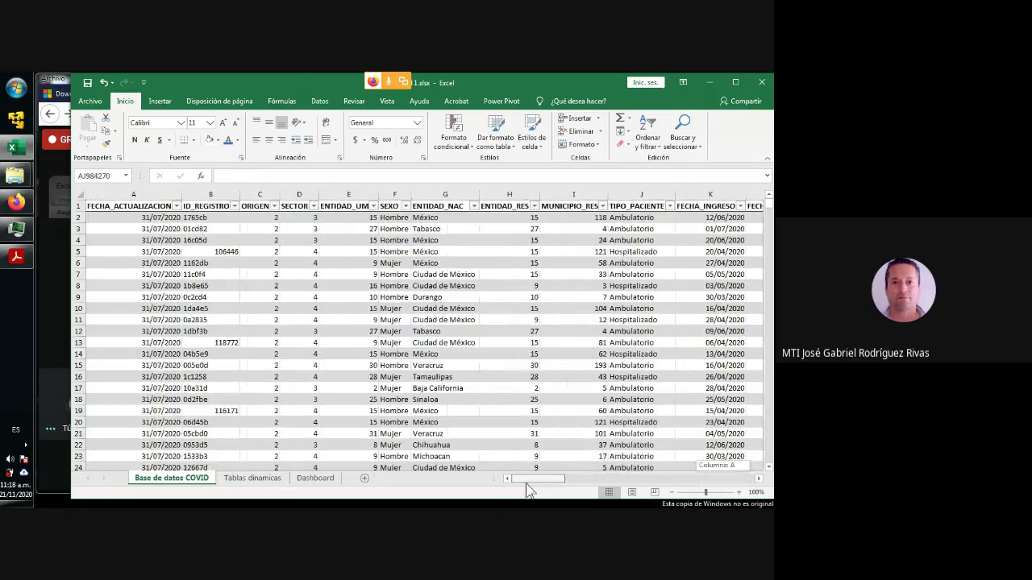
pyautogui.click(253, 480)
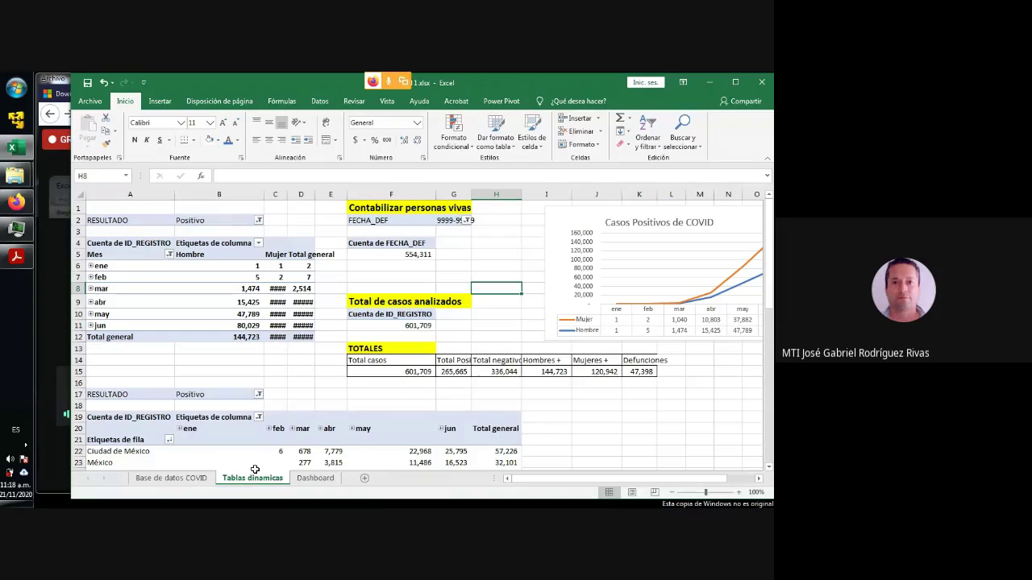
pyautogui.click(399, 324)
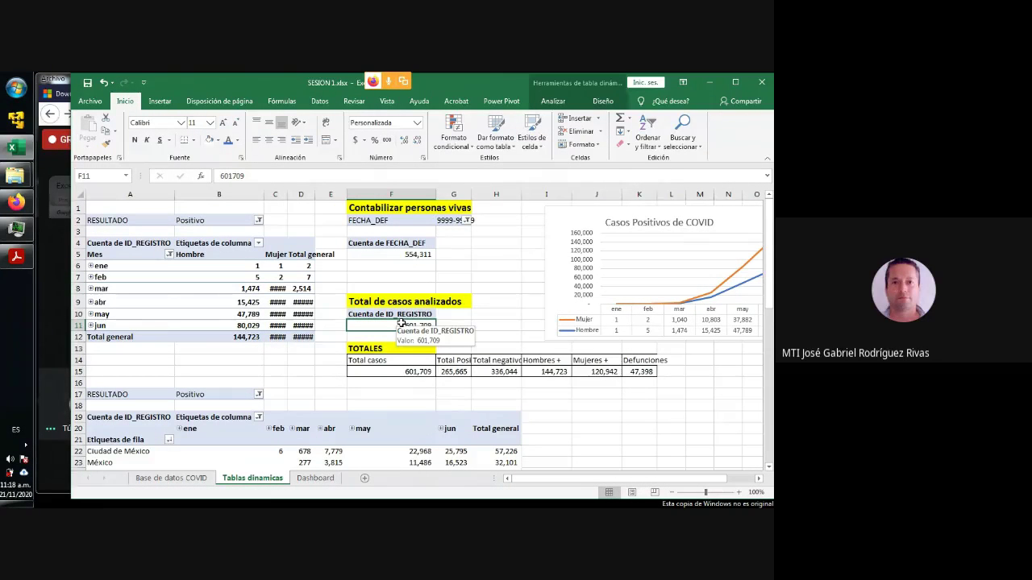
pyautogui.click(551, 101)
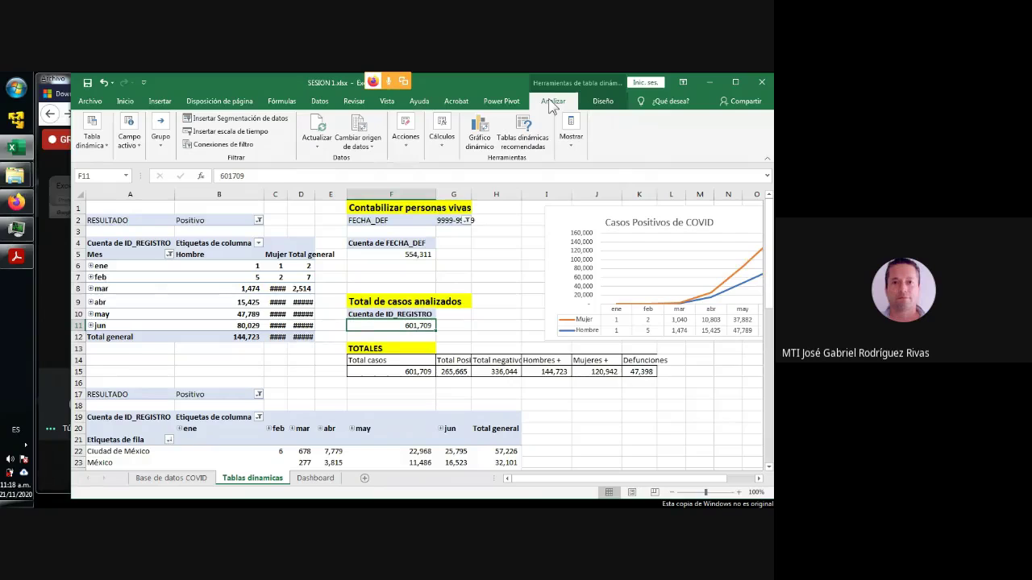
pyautogui.click(317, 147)
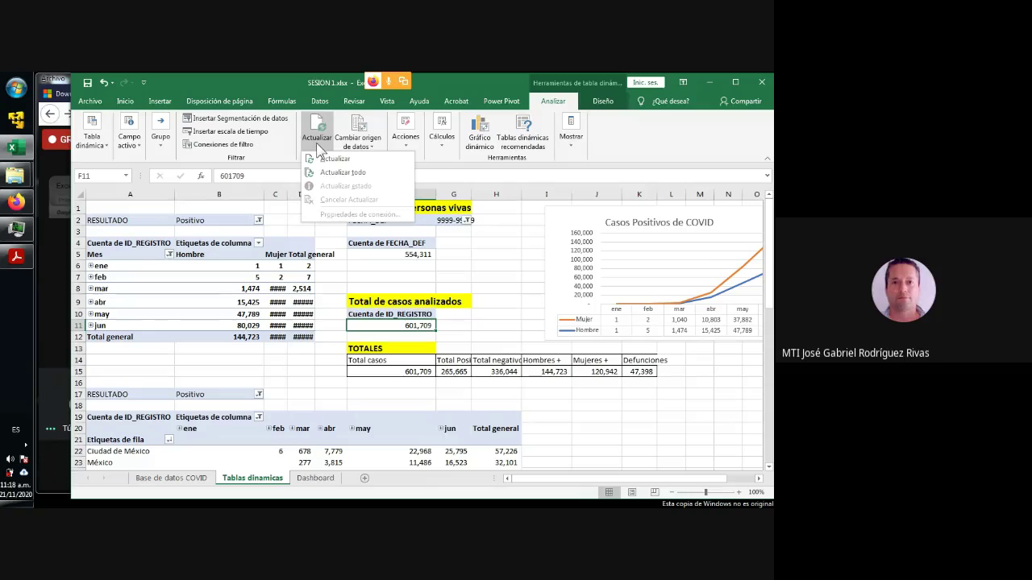
pyautogui.click(372, 145)
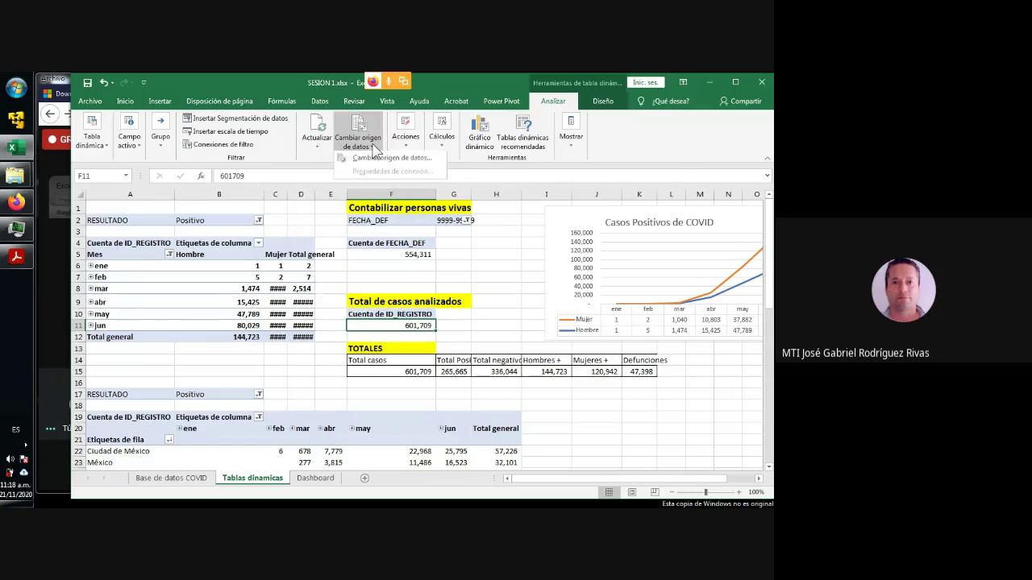
pyautogui.click(389, 158)
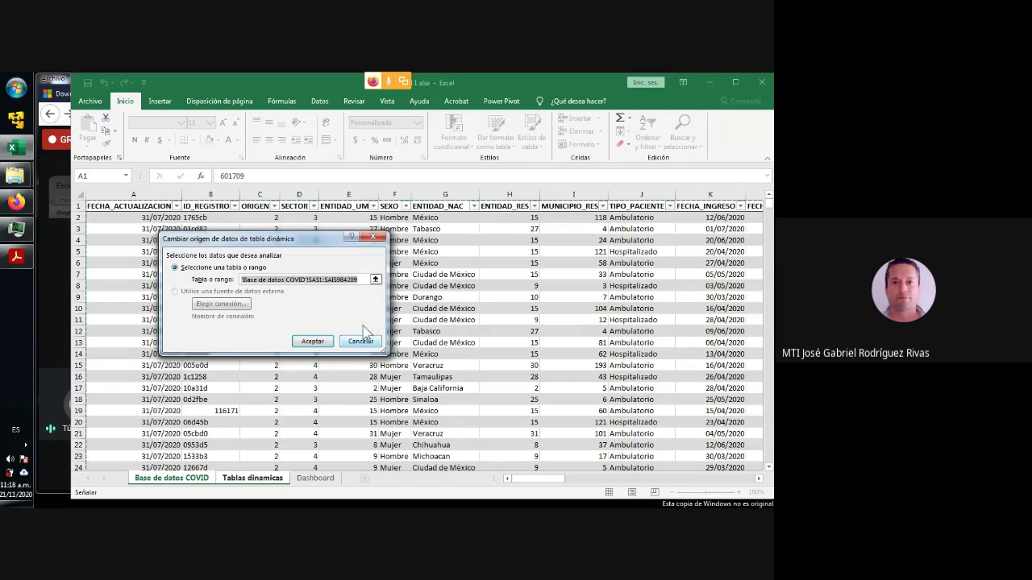
pyautogui.click(372, 237)
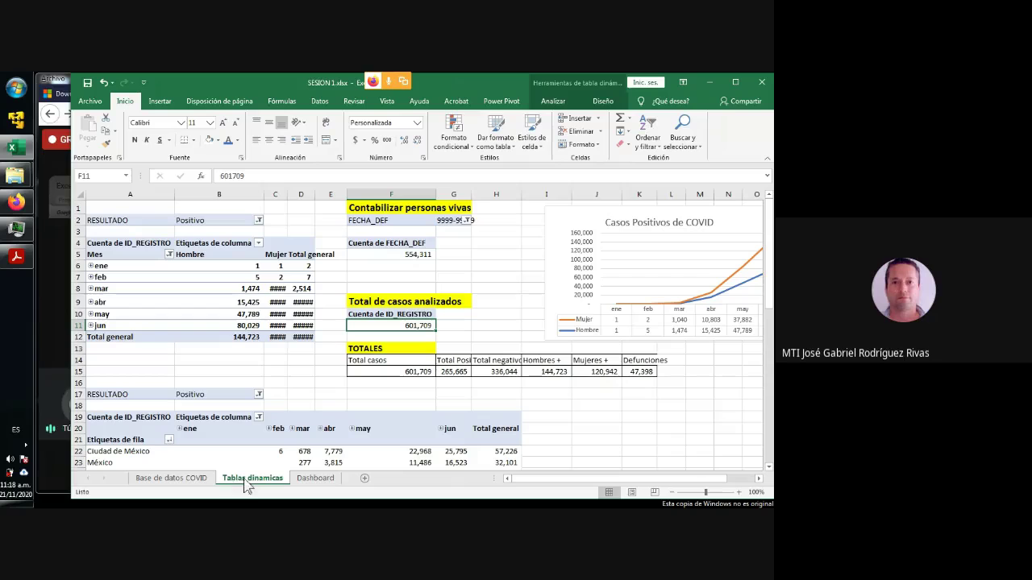
# Confirm the source range of the monthly Hombre and Mujer positives pivot table as 'Base de datos COVID'!$A$1:$AI$984289.
pyautogui.click(178, 481)
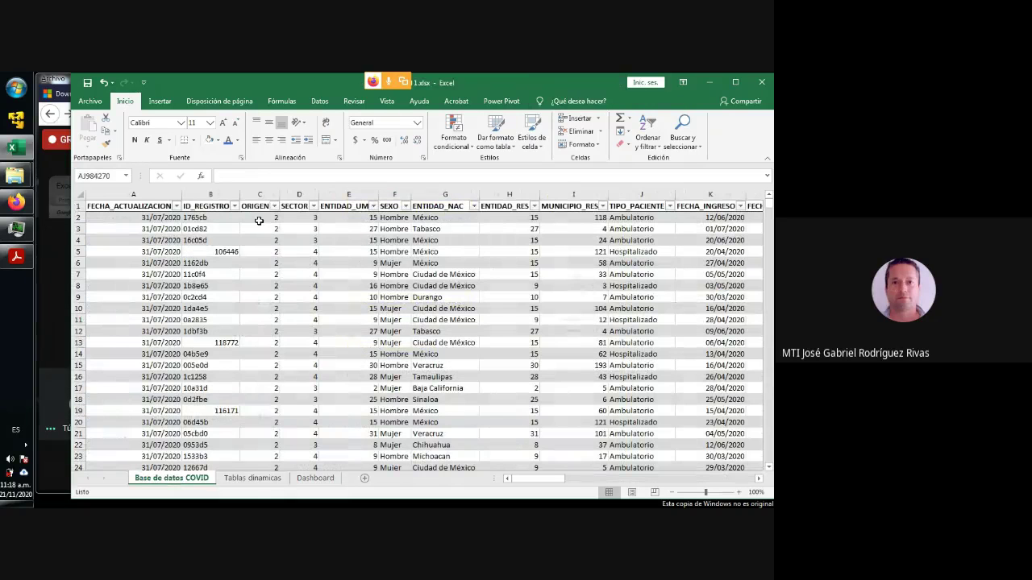
pyautogui.click(253, 480)
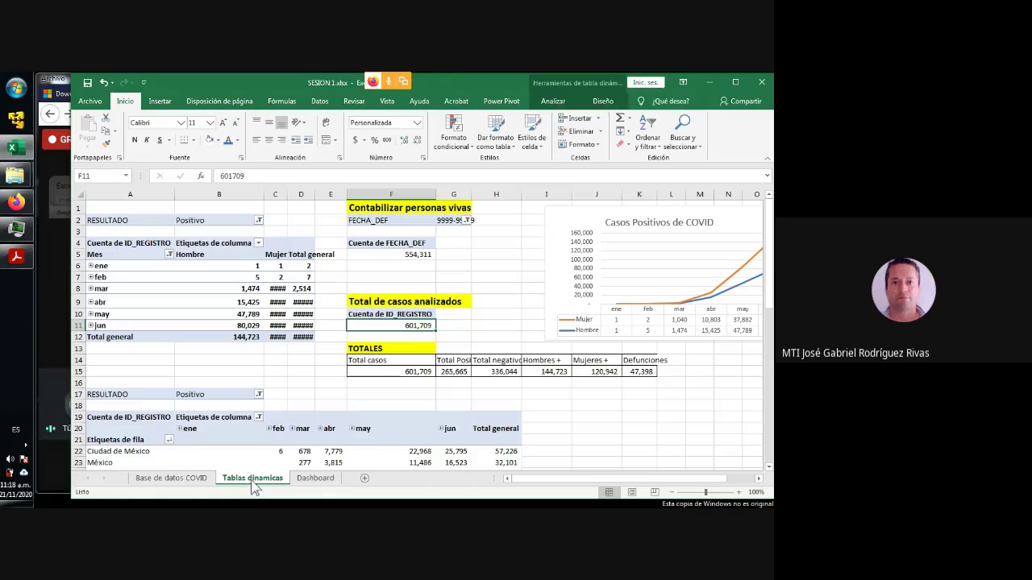
pyautogui.click(275, 288)
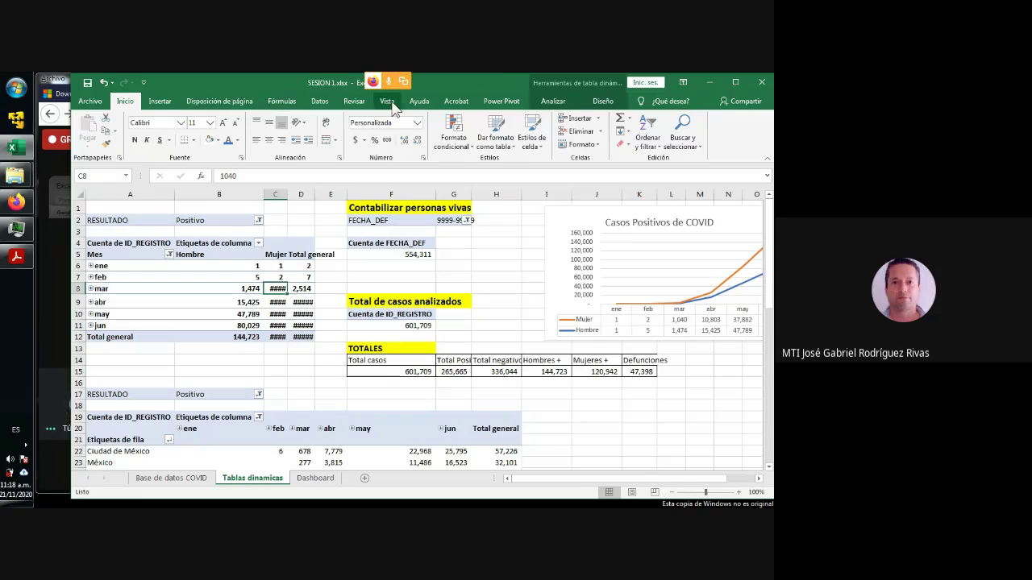
pyautogui.click(549, 102)
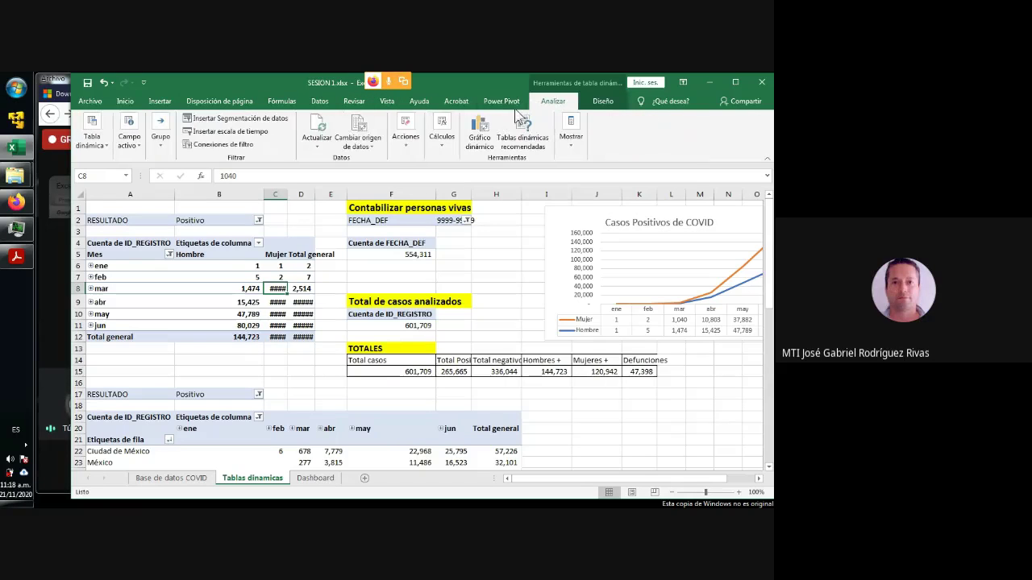
pyautogui.click(357, 143)
pyautogui.click(379, 159)
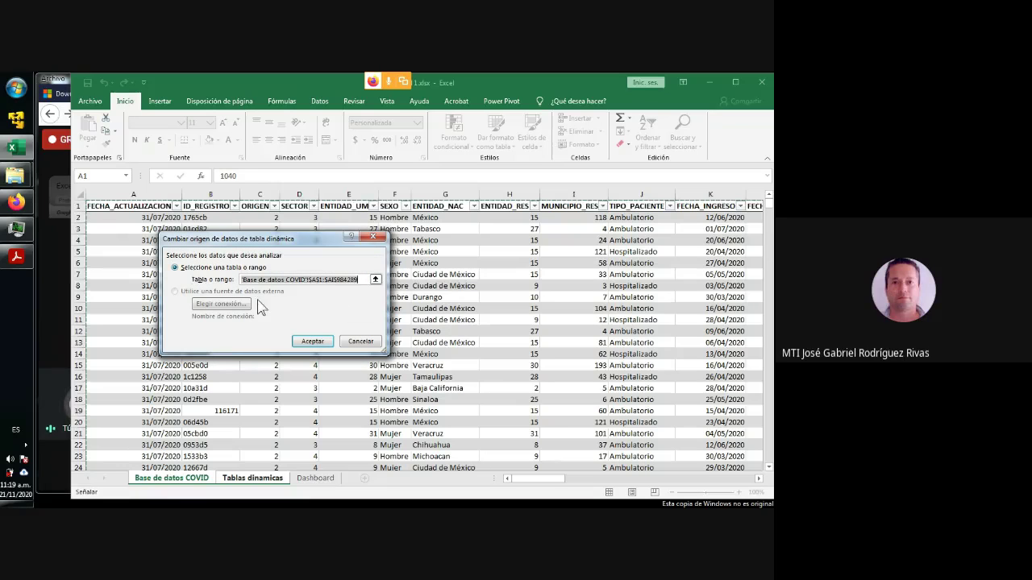
pyautogui.click(311, 341)
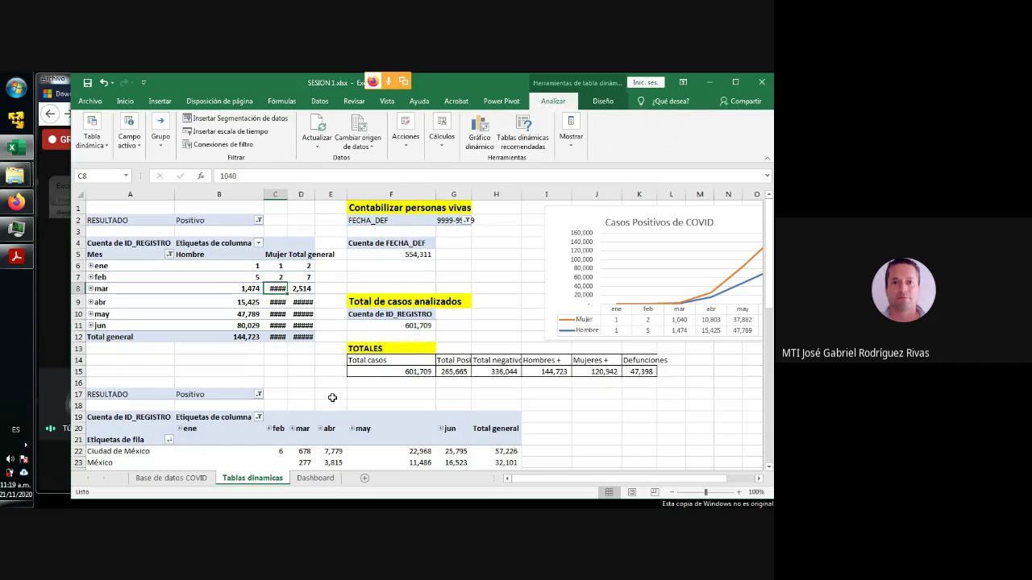
# Widen columns C and D so the Mujer and Total general figures of the monthly pivot table fit.
pyautogui.click(400, 325)
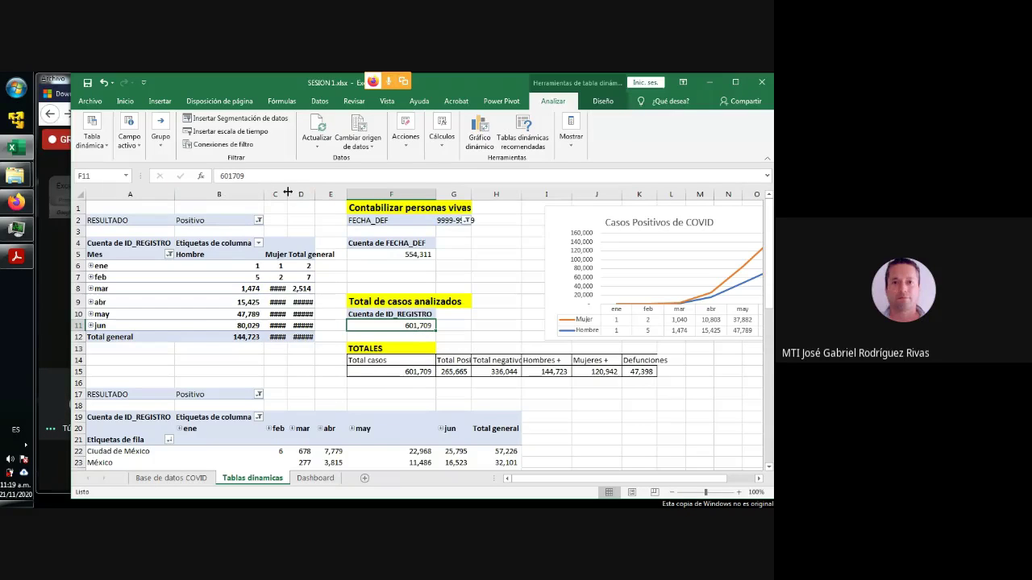
pyautogui.moveTo(287, 193); pyautogui.dragTo(351, 195)
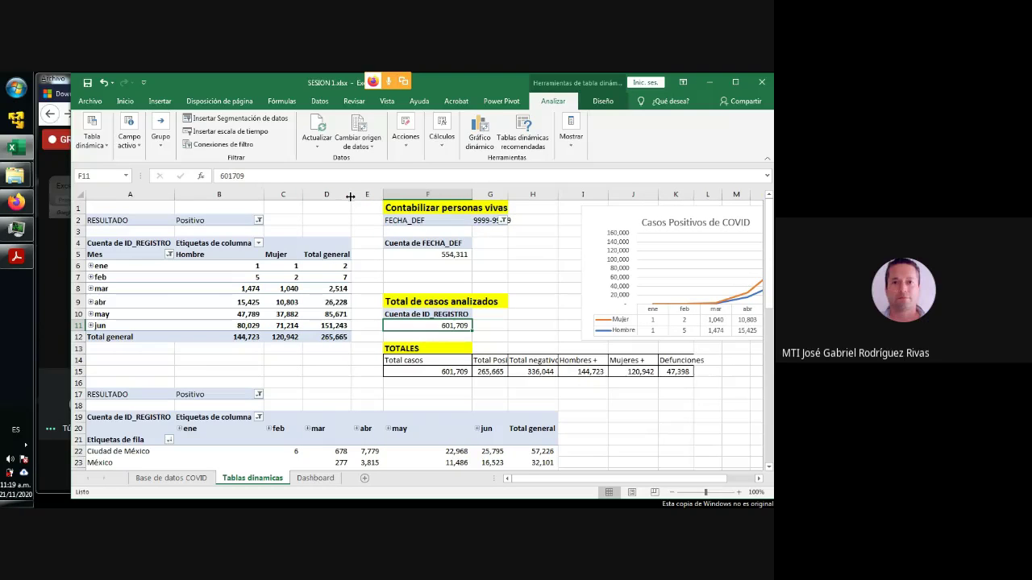
pyautogui.click(337, 341)
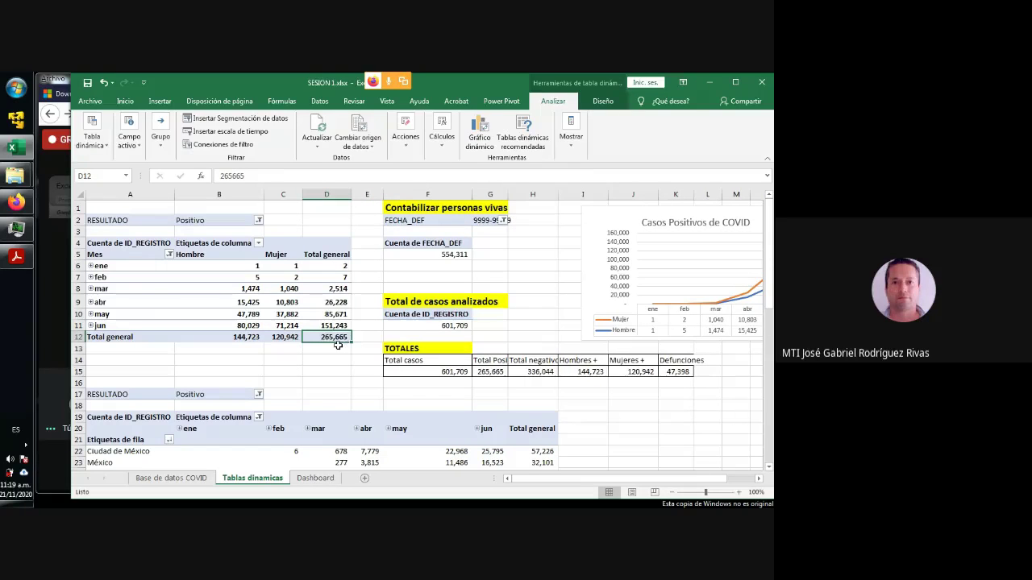
# Show the field list for the Total de casos analizados pivot table.
pyautogui.click(438, 327)
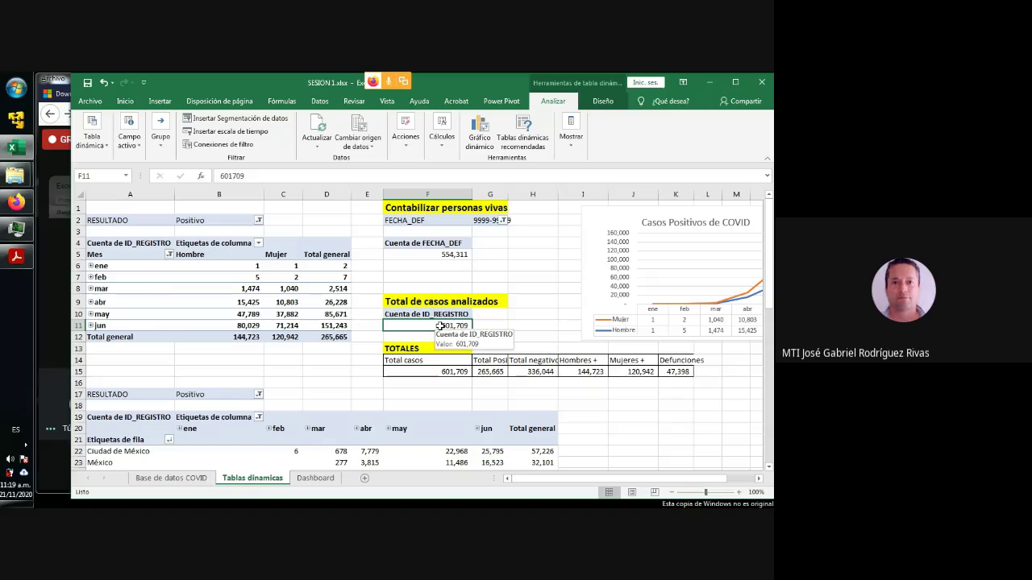
pyautogui.press('Up')
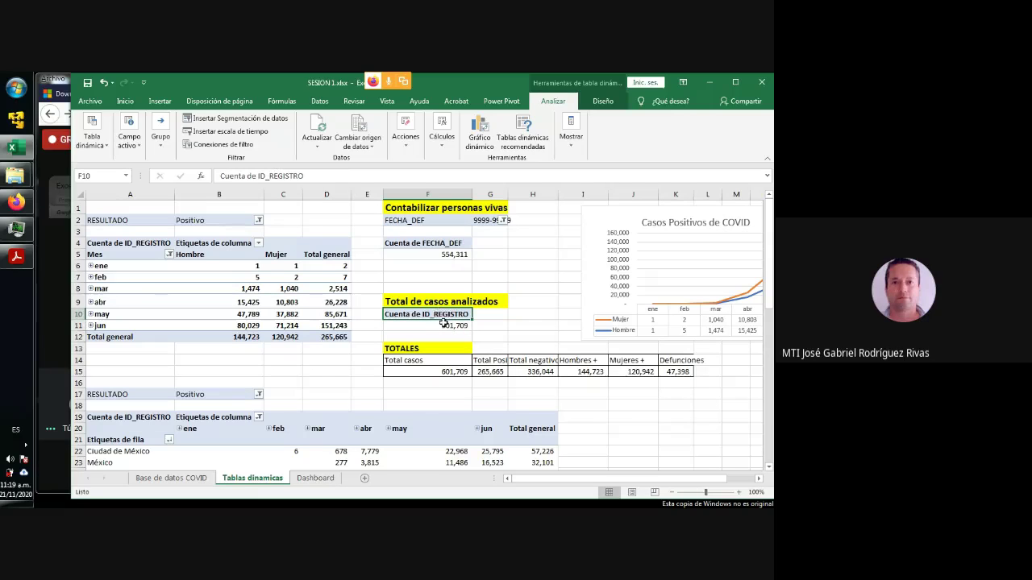
pyautogui.click(444, 326)
pyautogui.rightClick(446, 328)
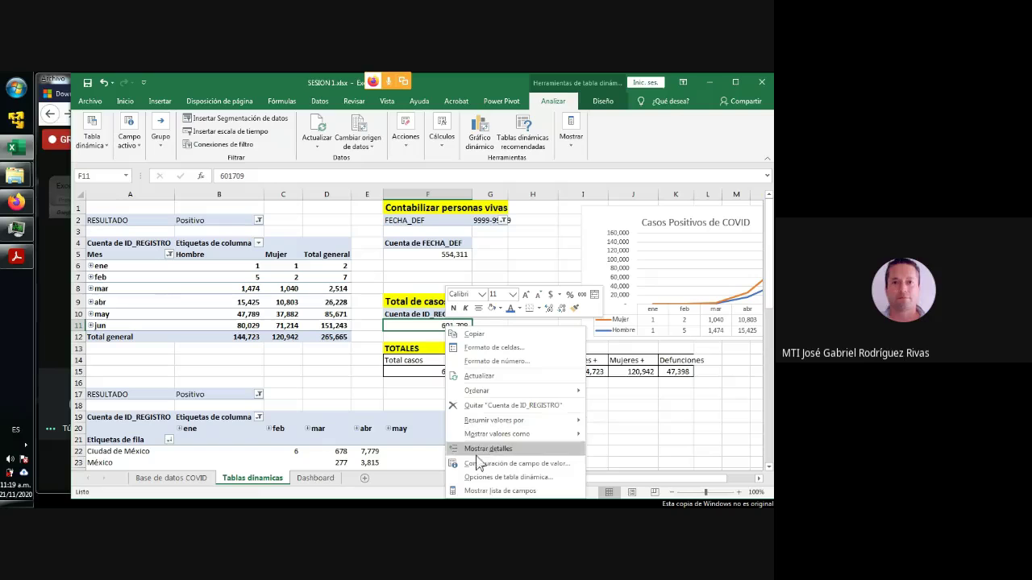
pyautogui.click(478, 491)
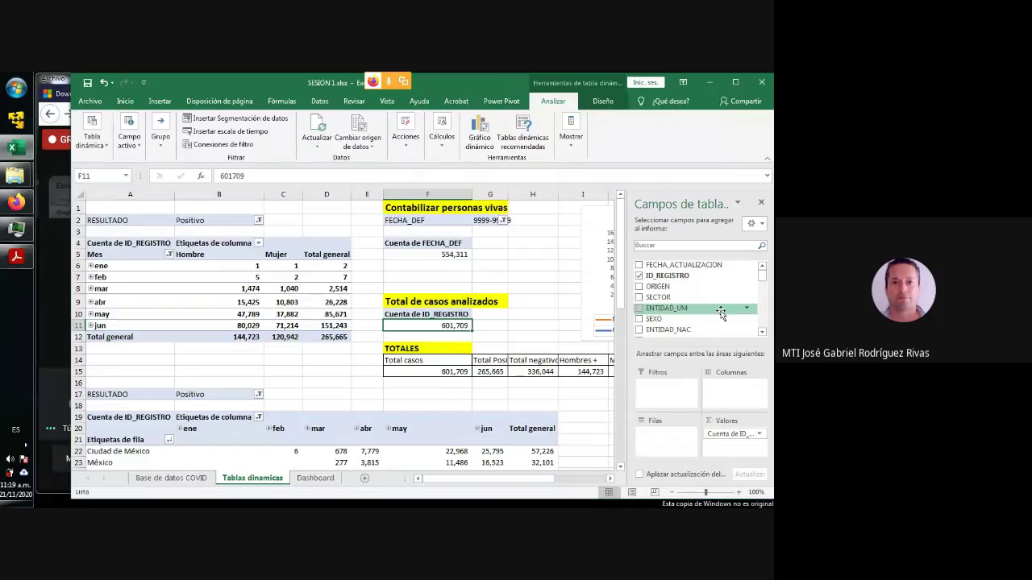
pyautogui.scroll(-2, 721, 314)
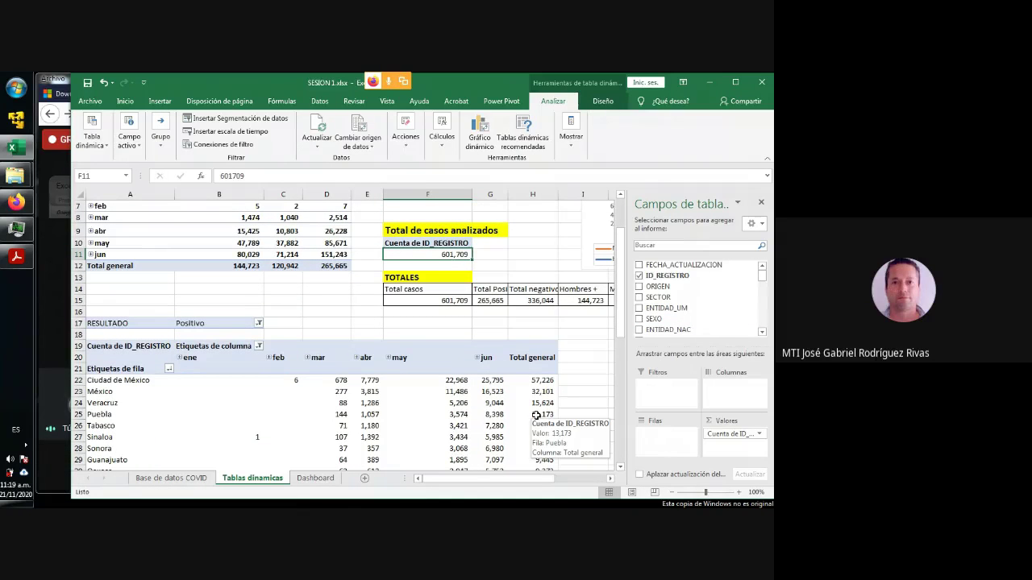
# Switch to the Google Meet call, mute the microphone, narrow the browser window and return to Excel.
pyautogui.moveTo(32, 260)
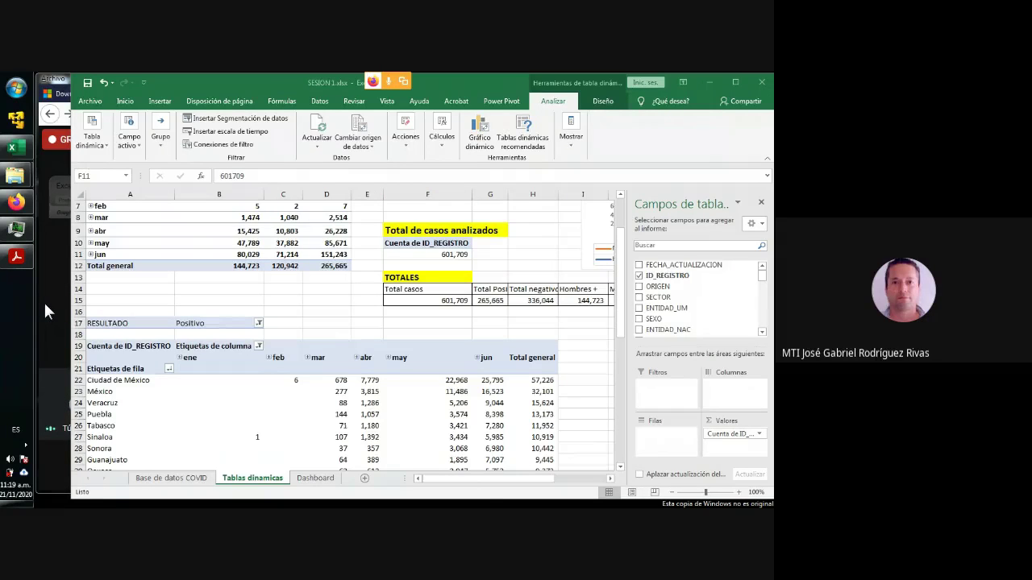
pyautogui.click(43, 301)
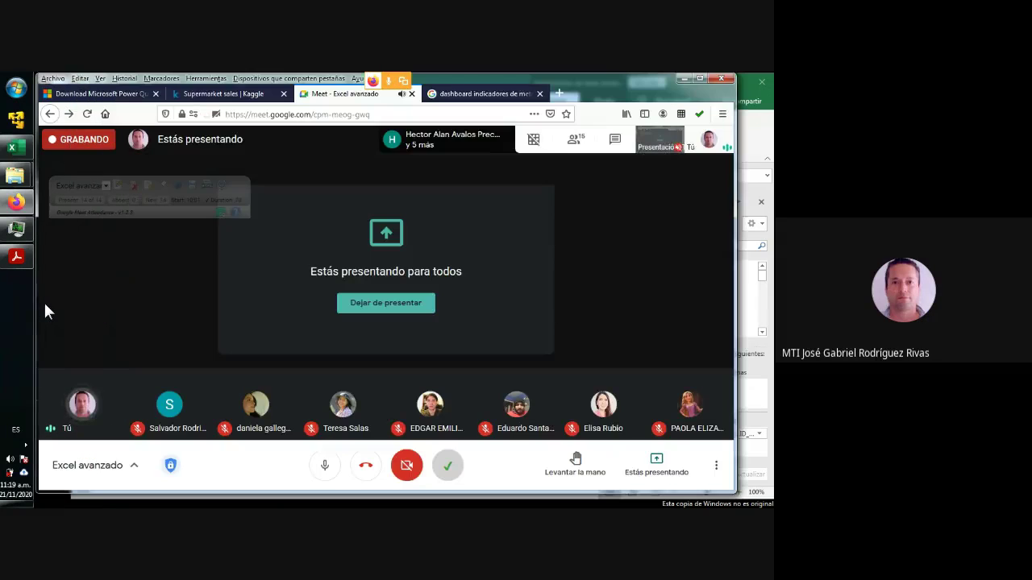
pyautogui.click(325, 468)
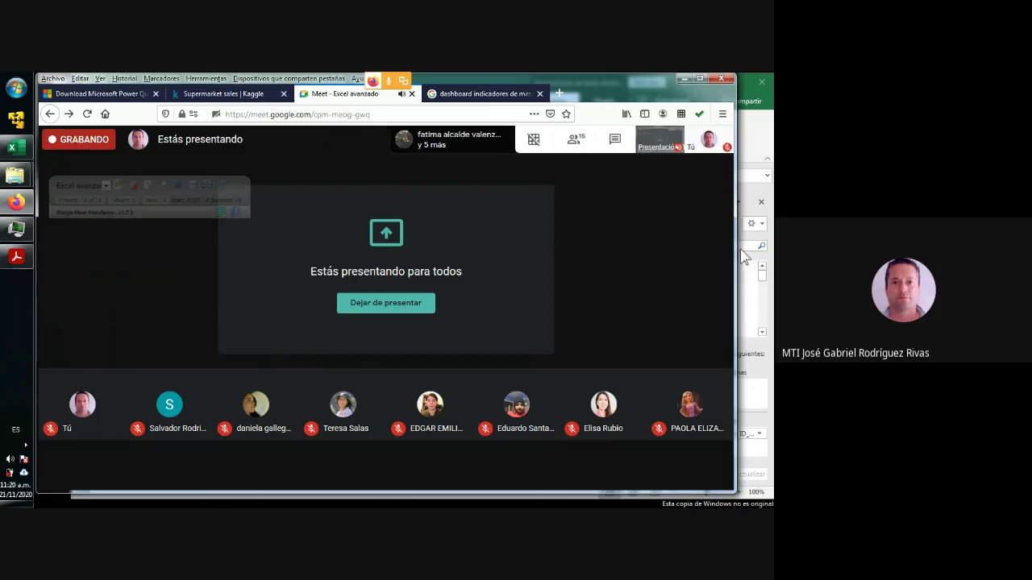
pyautogui.moveTo(735, 256); pyautogui.dragTo(681, 251)
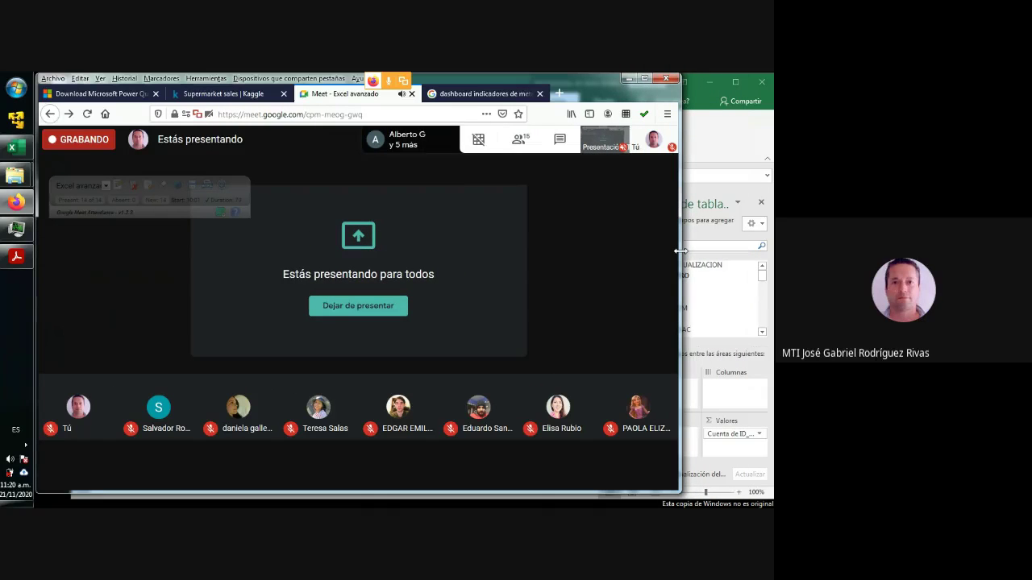
pyautogui.click(707, 161)
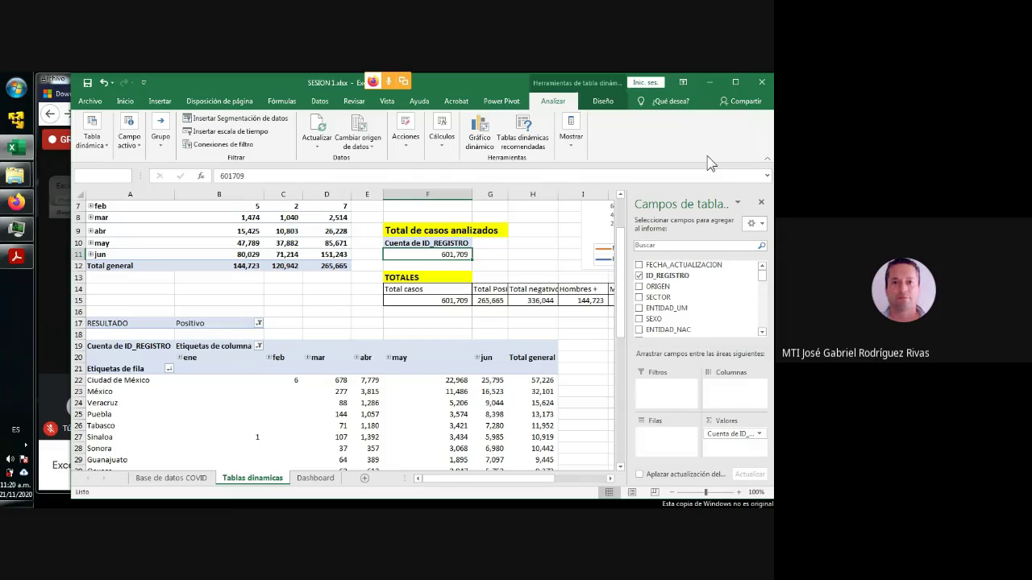
# Unmute the microphone in the Google Meet call, return to Excel and dismiss the presenting notification.
pyautogui.click(48, 338)
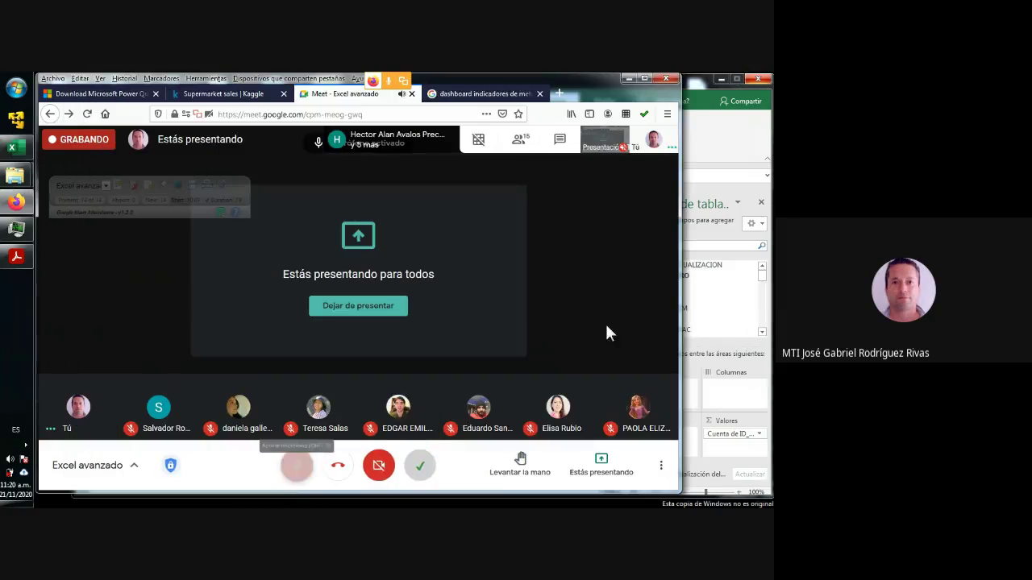
pyautogui.click(706, 287)
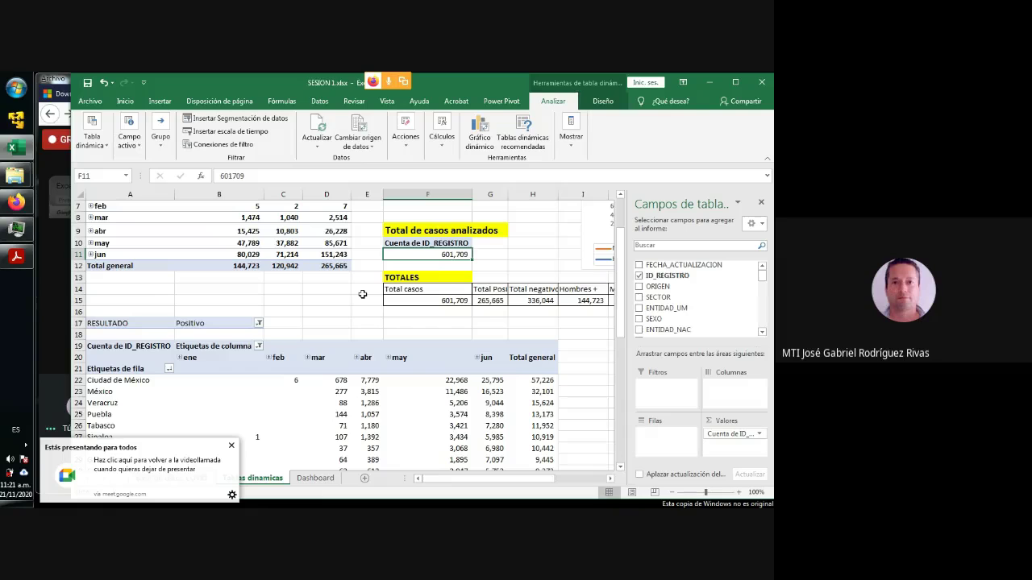
pyautogui.click(233, 446)
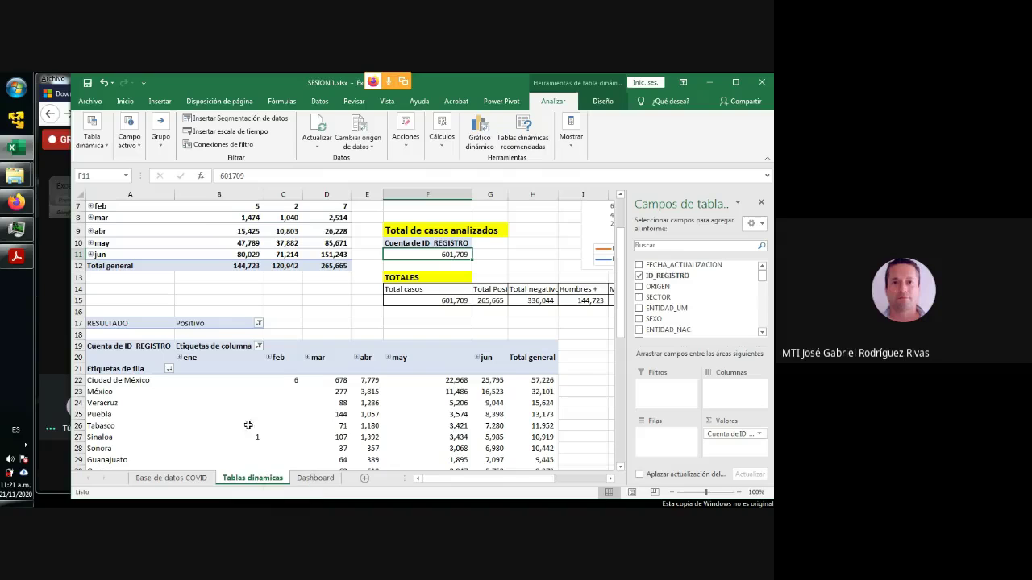
# Examine the Base de datos COVID records and the header row around column AJ beside UCI.
pyautogui.scroll(2, 321, 337)
pyautogui.moveTo(321, 337)
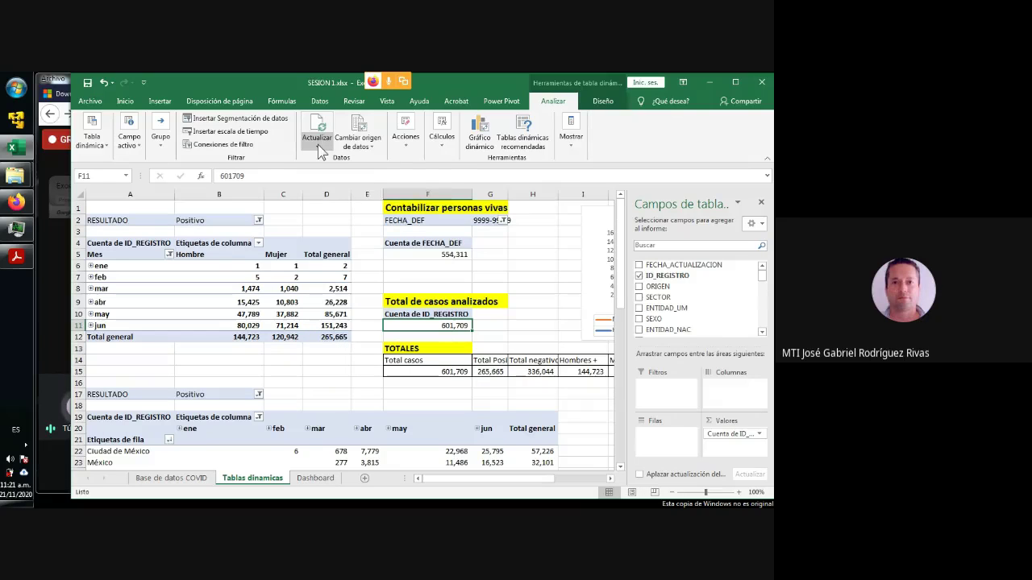
pyautogui.click(184, 483)
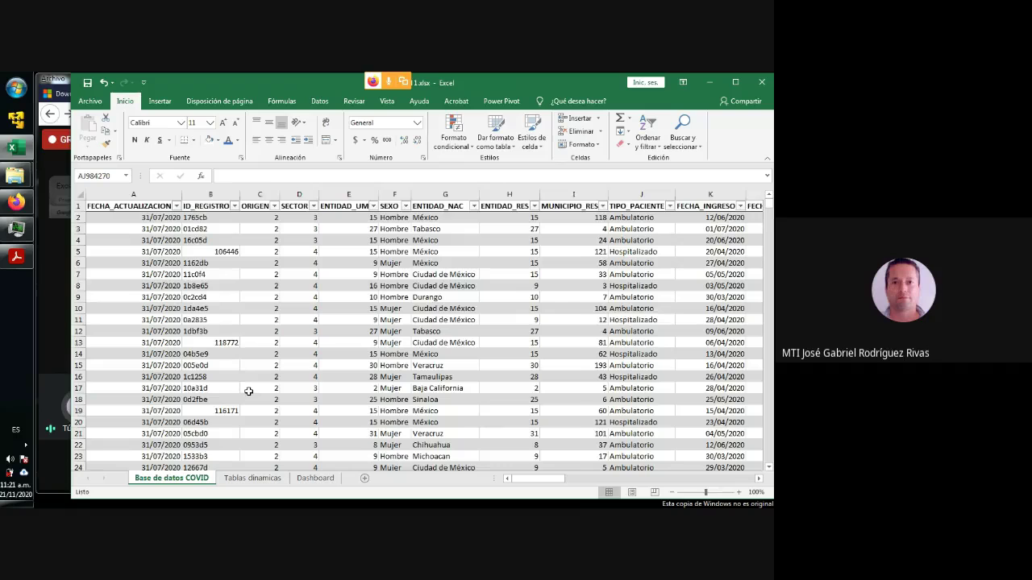
pyautogui.scroll(-6, 248, 392)
pyautogui.scroll(-1, 248, 392)
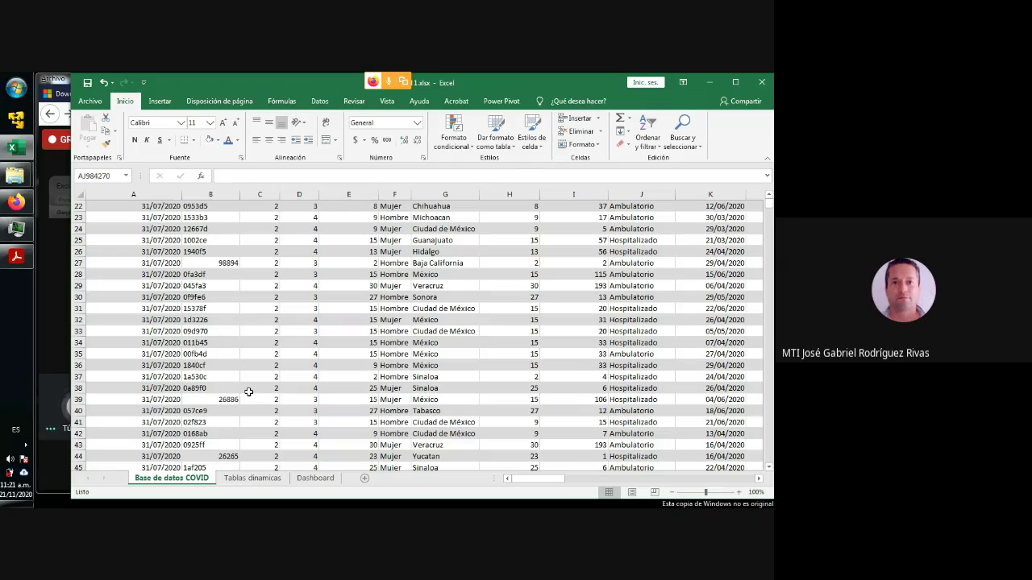
pyautogui.hotkey('ctrl', 'Down')
pyautogui.hotkey('ctrl', 'Up')
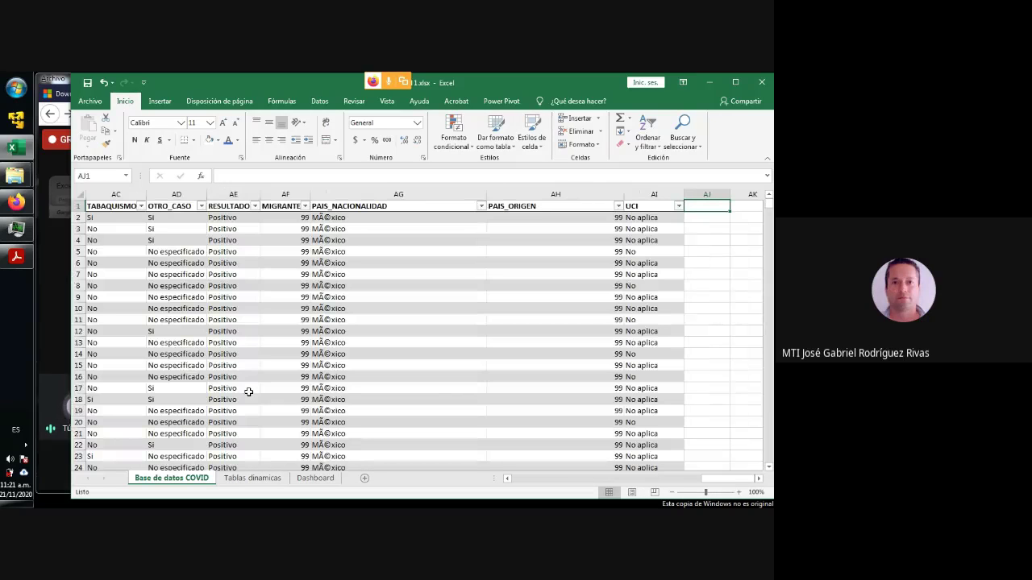
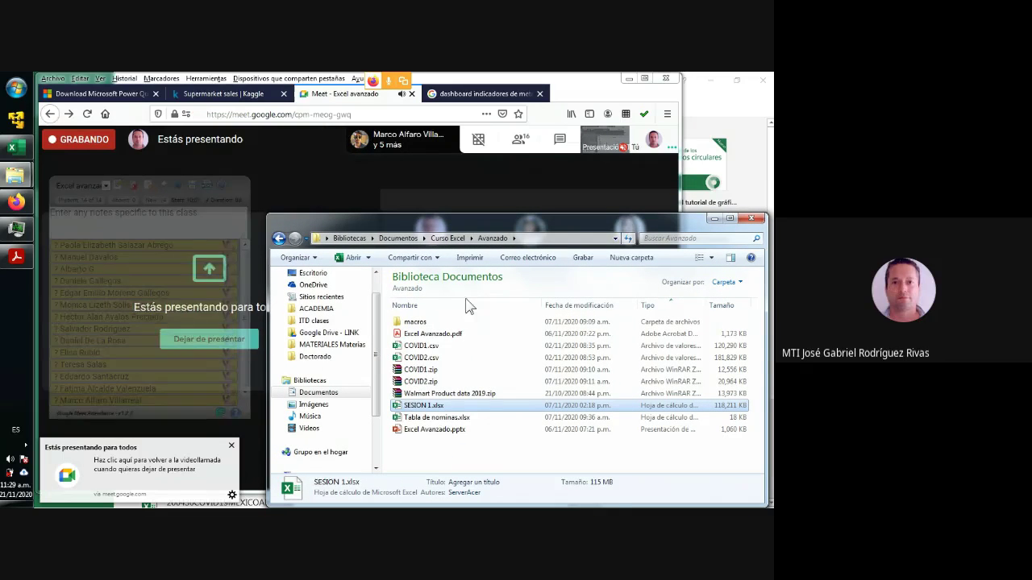
# Dismiss the presenting notification, switch to Excel's start screen and open the recent workbook SESION 1.xlsx.
pyautogui.click(231, 445)
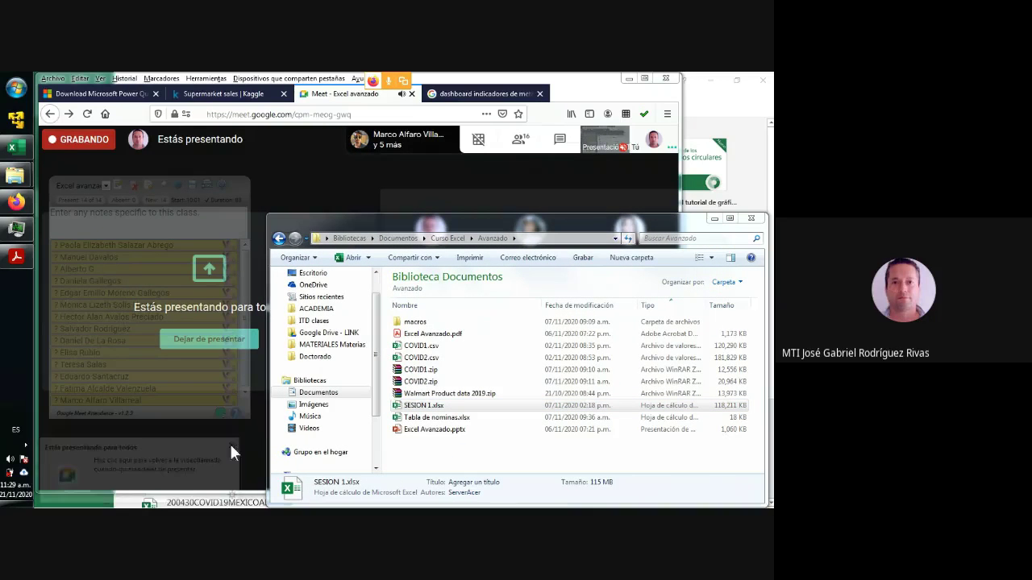
pyautogui.click(491, 438)
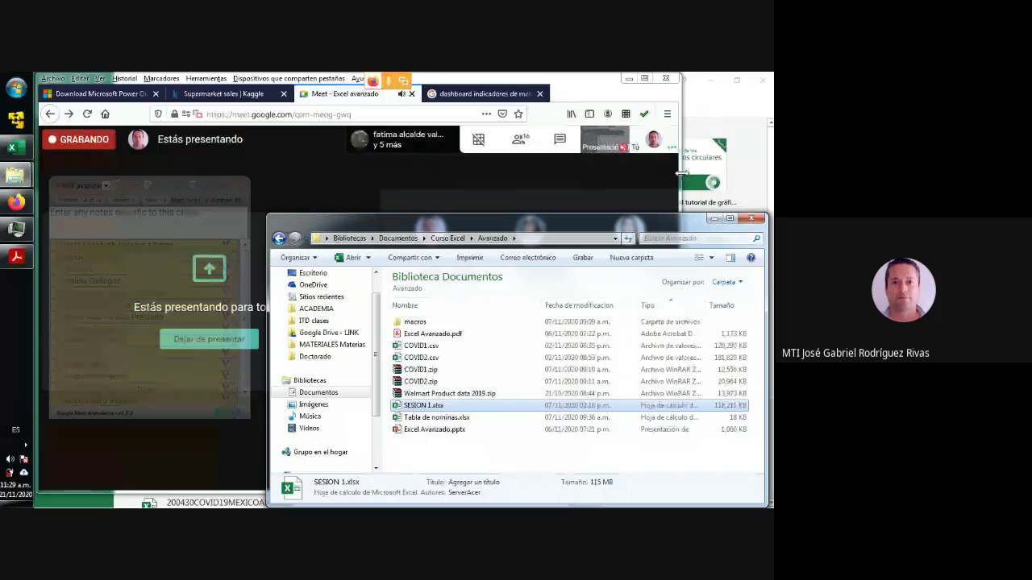
pyautogui.click(737, 145)
pyautogui.click(738, 145)
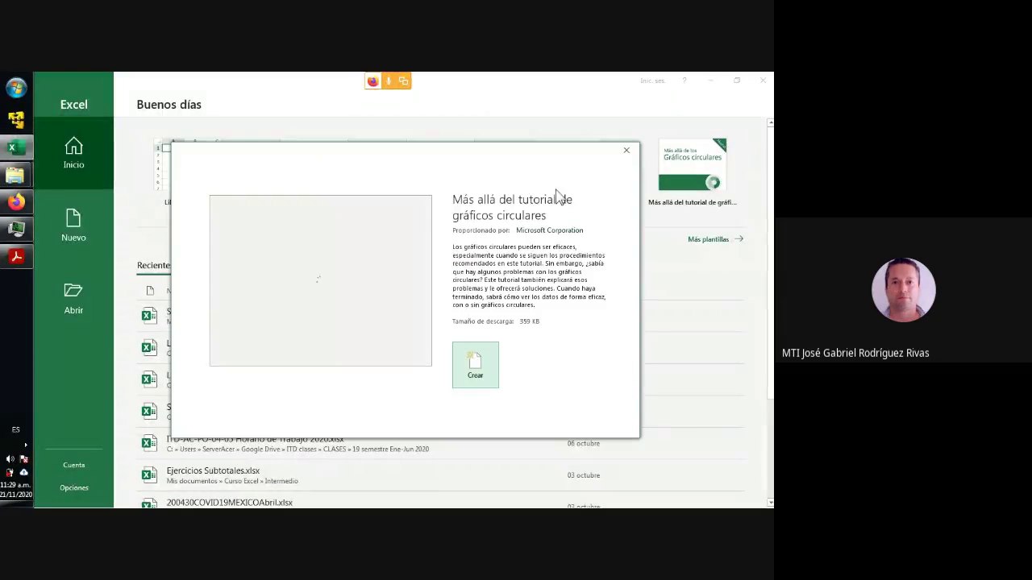
pyautogui.click(626, 151)
pyautogui.click(209, 320)
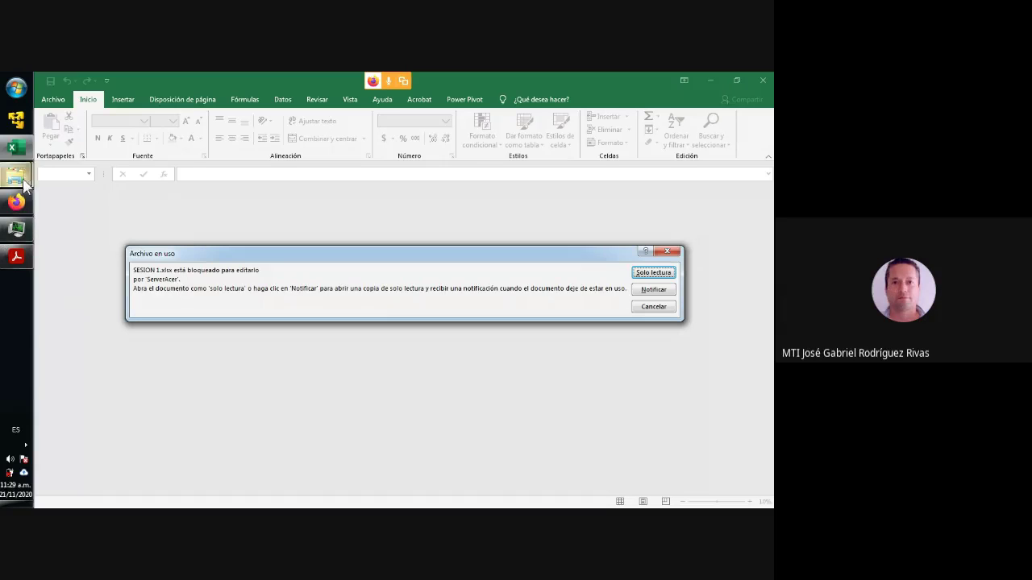
# Close the Avanzado folder window, open the locked SESION 1.xlsx as read-only and dismiss the Windows activation notice.
pyautogui.moveTo(24, 184)
pyautogui.moveTo(104, 213)
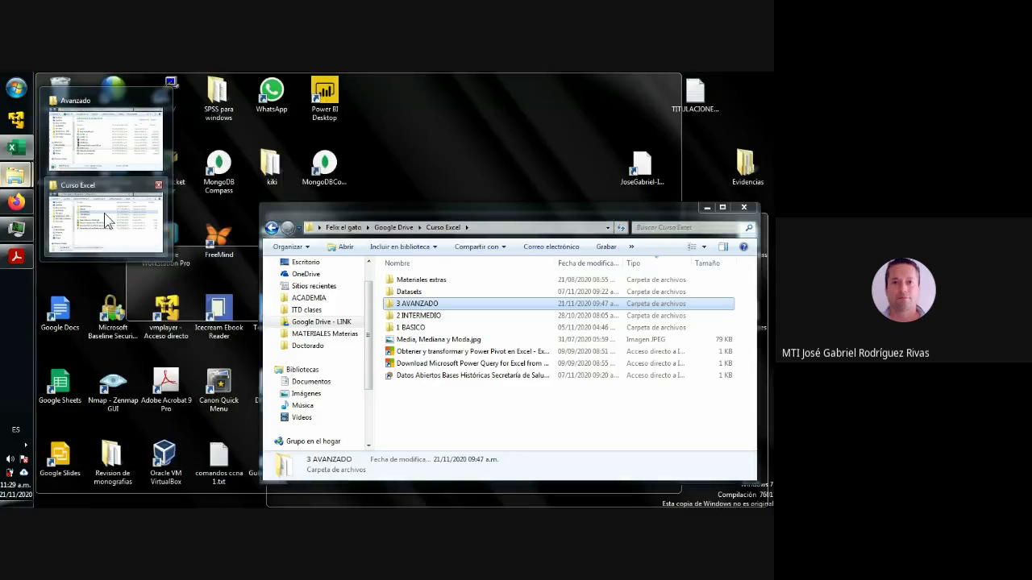
pyautogui.click(104, 133)
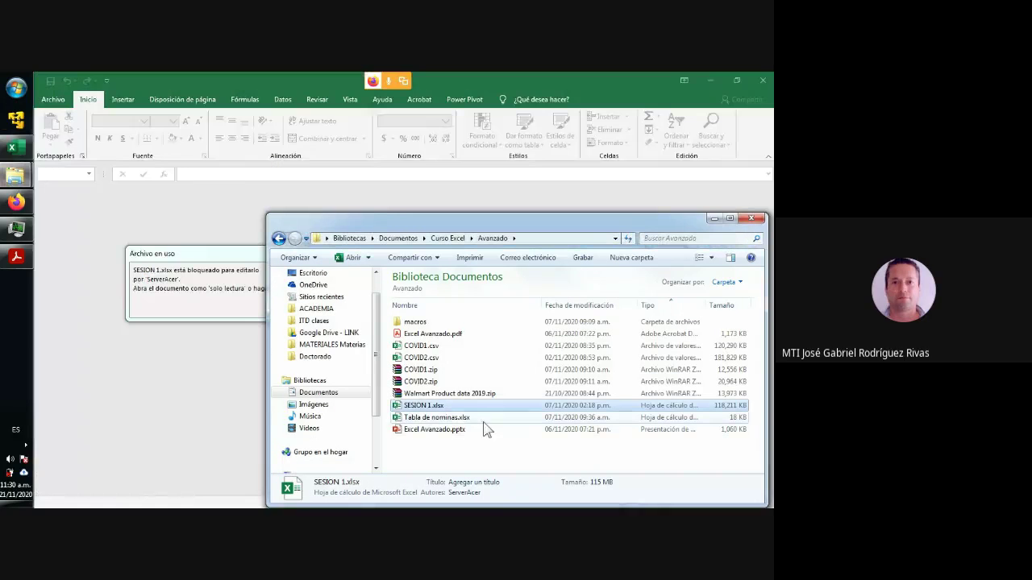
pyautogui.click(754, 219)
pyautogui.click(653, 273)
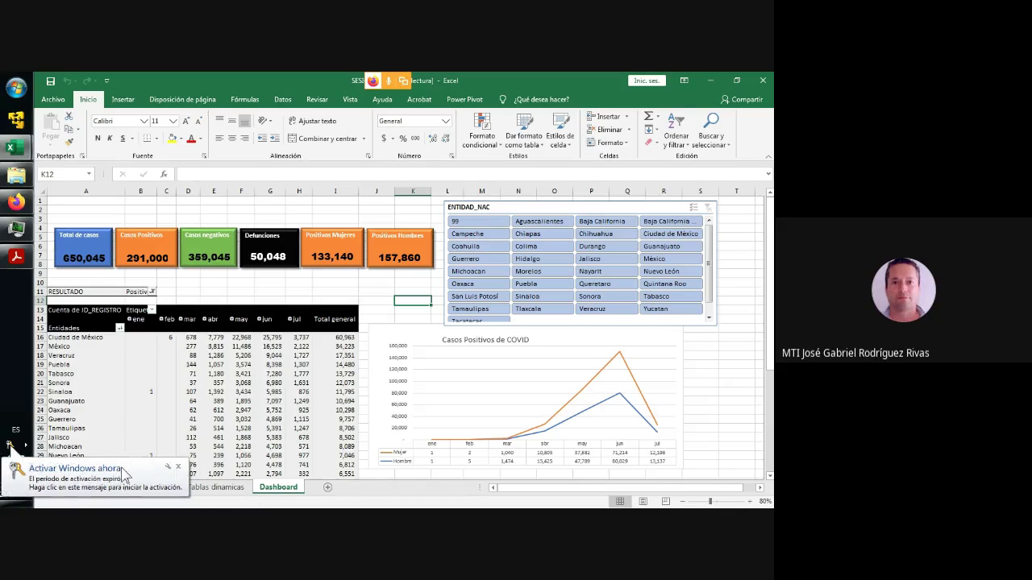
pyautogui.click(177, 468)
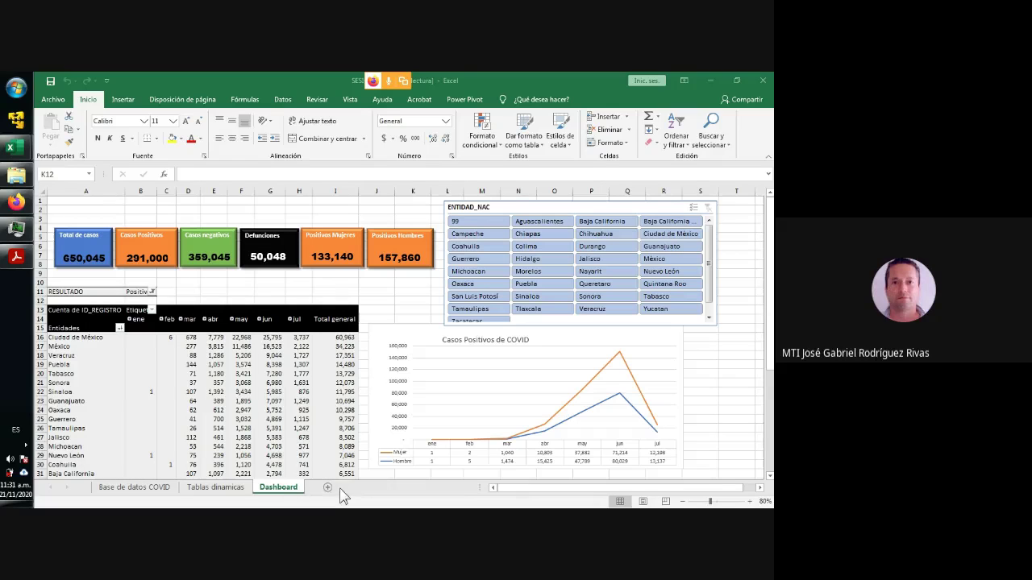
# Add a new blank worksheet after the Dashboard sheet and return to the Dashboard.
pyautogui.click(305, 488)
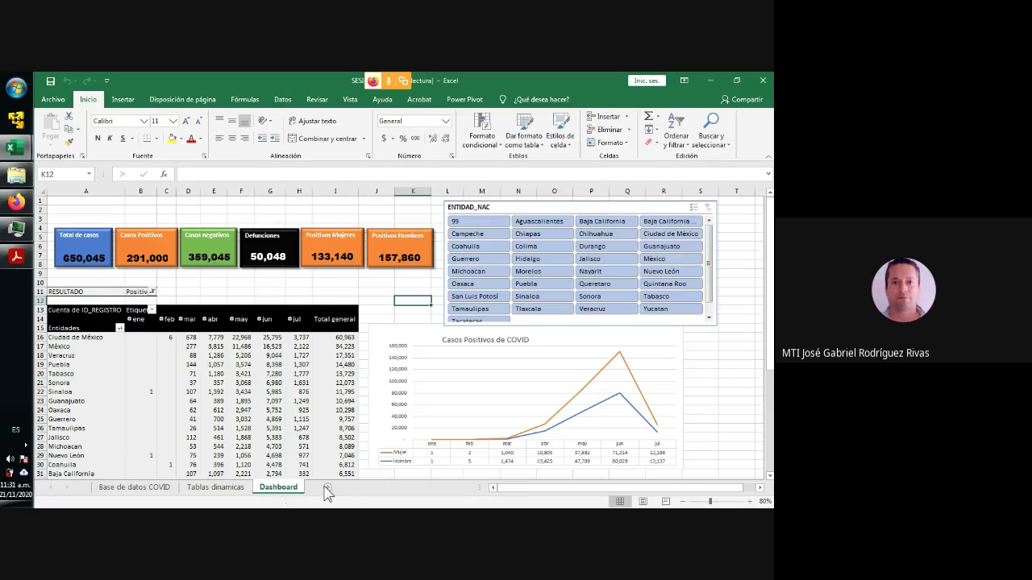
pyautogui.click(326, 487)
pyautogui.click(278, 488)
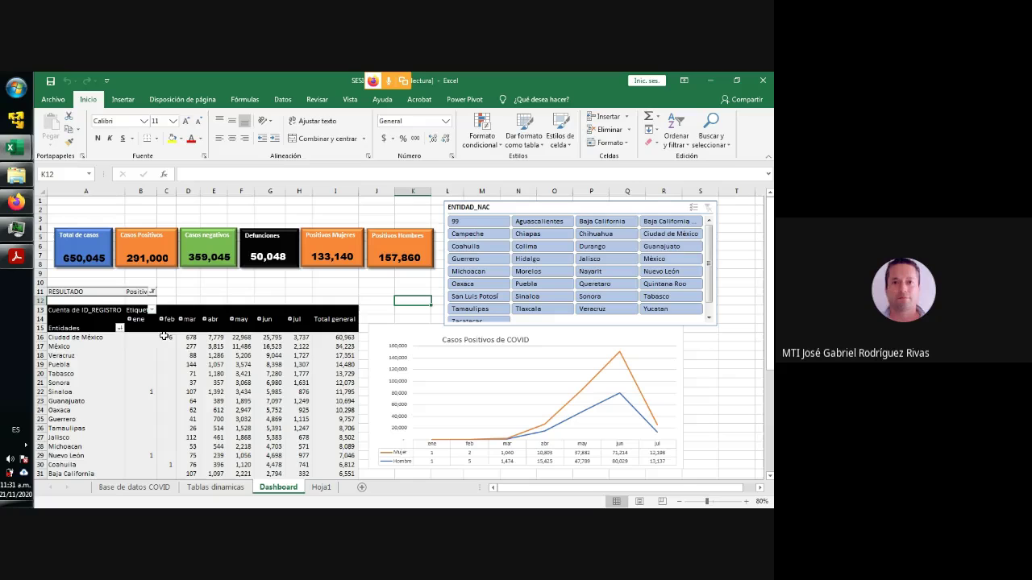
# Filter the Dashboard pivot table's Entidades to the superiores 10 Elementos by Cuenta de ID_REGISTRO.
pyautogui.click(120, 328)
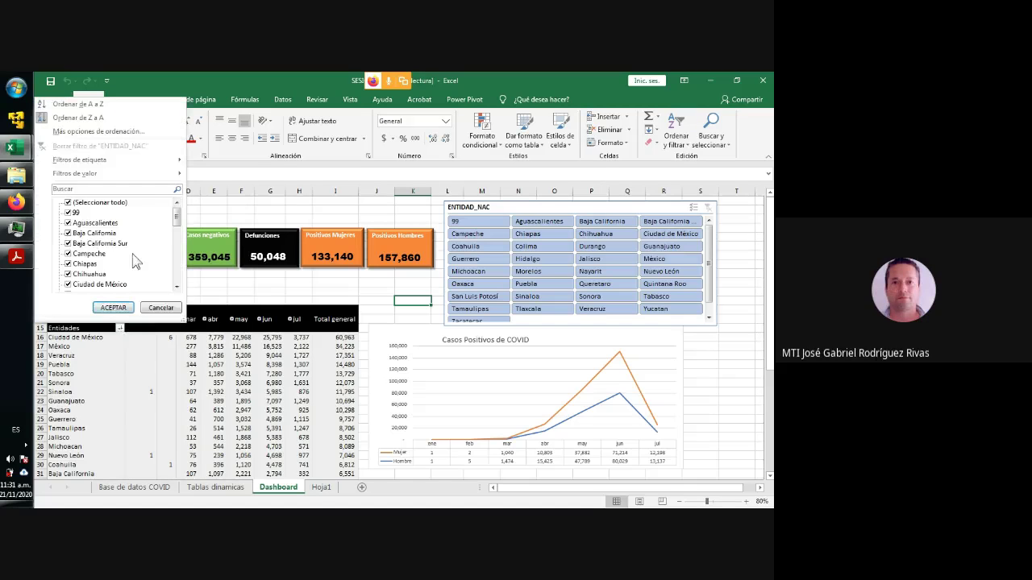
pyautogui.moveTo(162, 170)
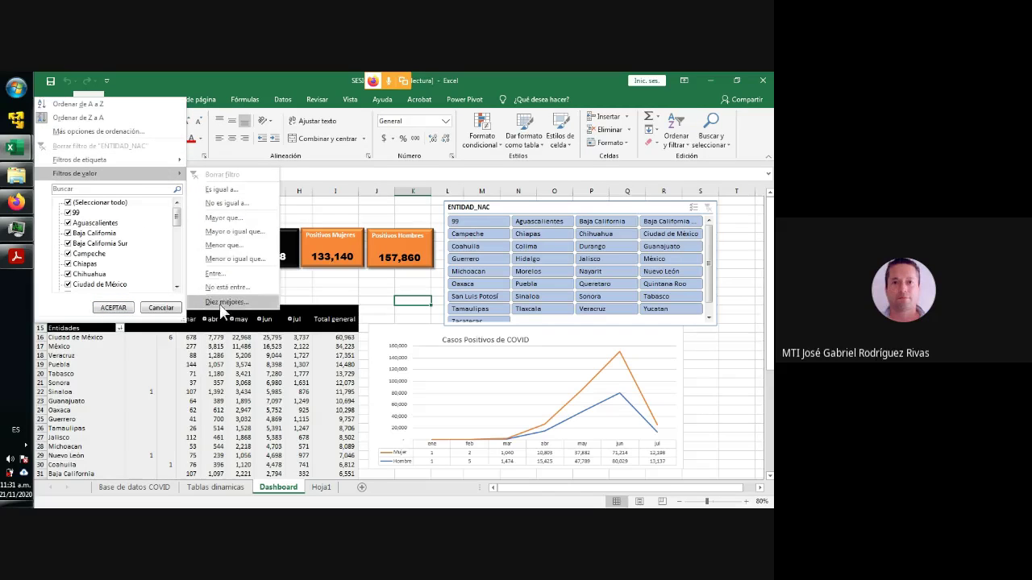
pyautogui.click(219, 304)
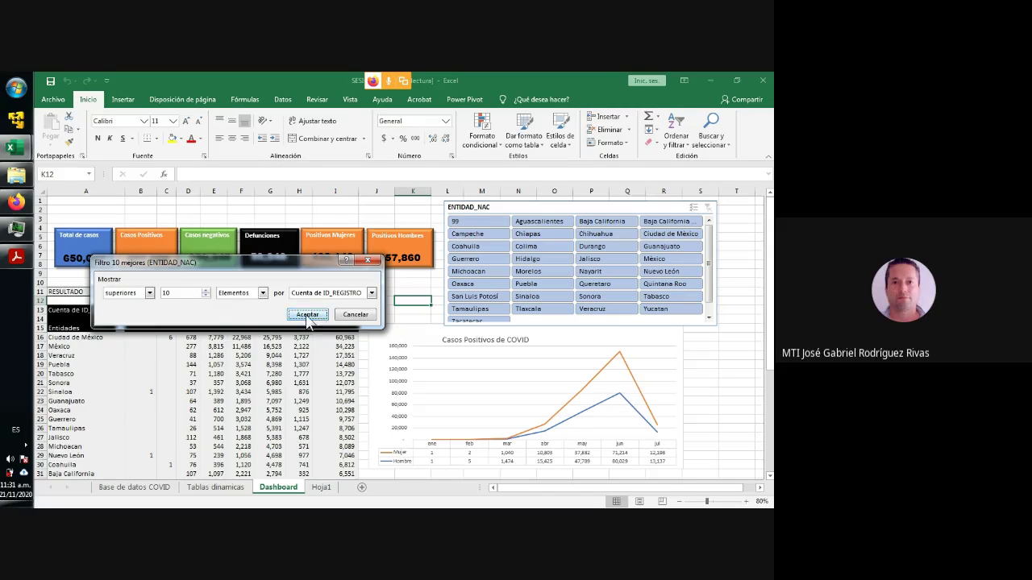
pyautogui.click(310, 314)
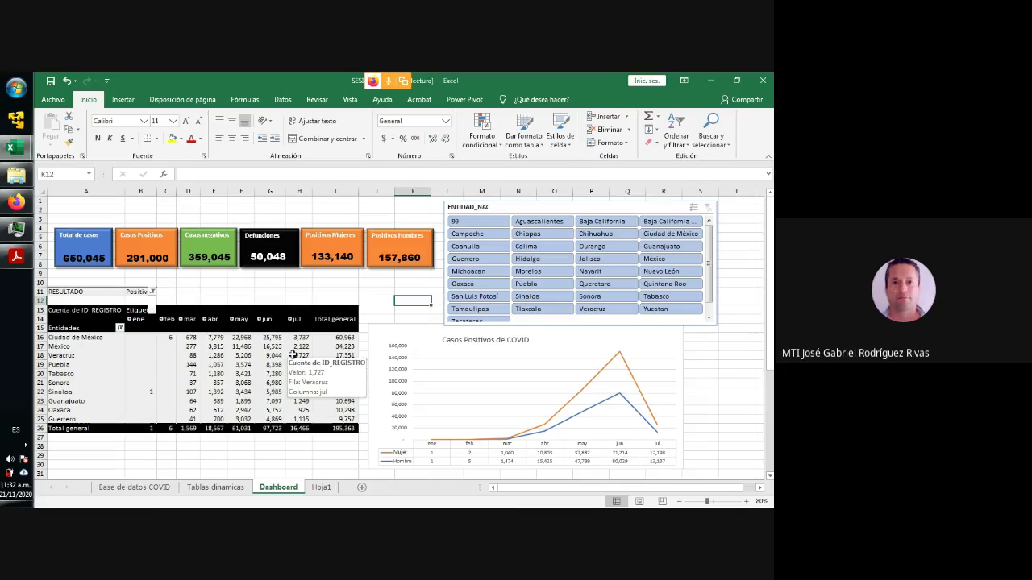
# On the Tablas dinamicas sheet, fit column C to its contents and widen column F to show its full numbers.
pyautogui.click(225, 491)
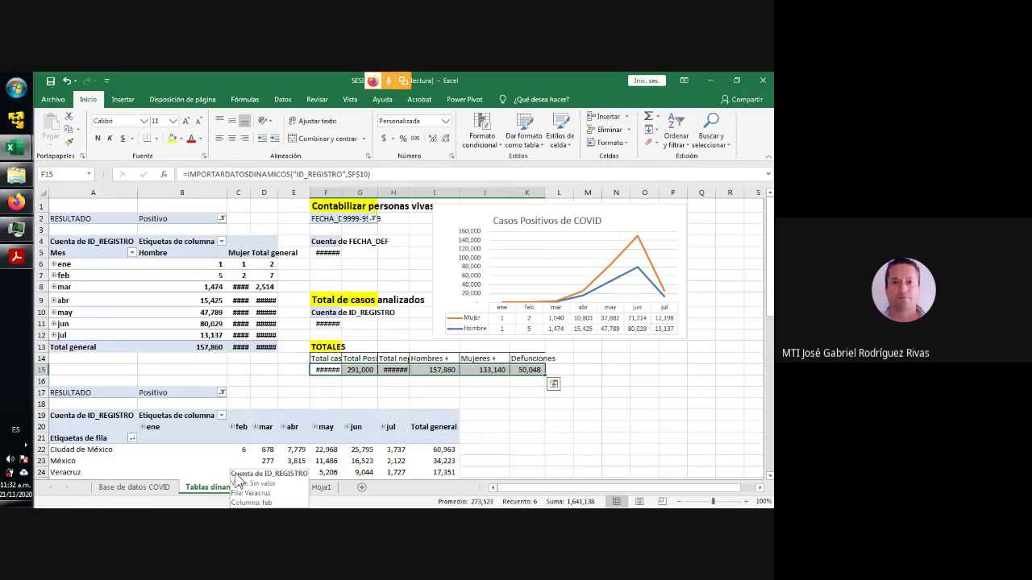
pyautogui.doubleClick(247, 191)
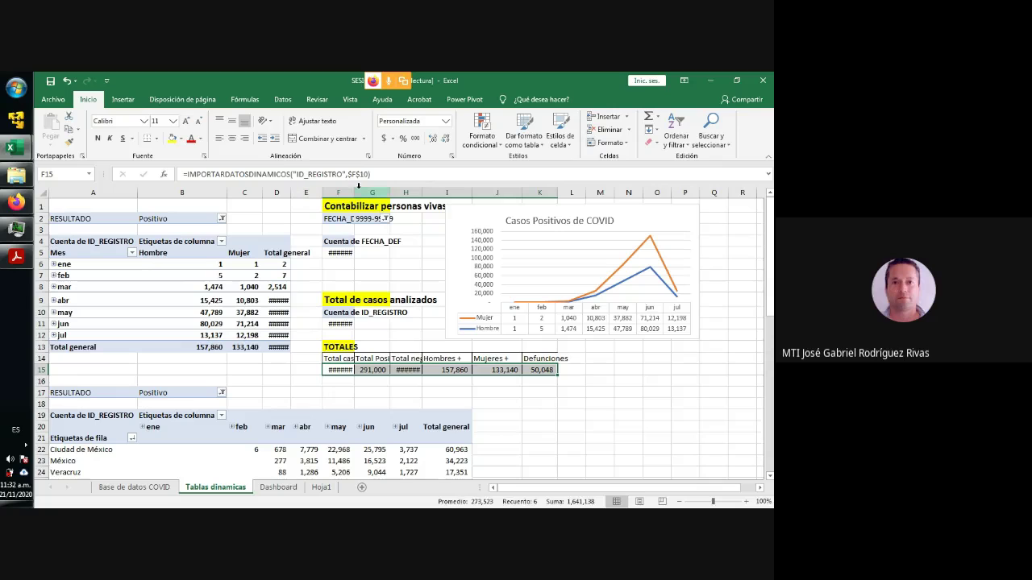
pyautogui.moveTo(354, 192); pyautogui.dragTo(385, 193)
# Switch to Firefox, preview the ring-indicator image in the "dashboard indicadores de metas" results and open its GSG Solutions article.
pyautogui.click(16, 201)
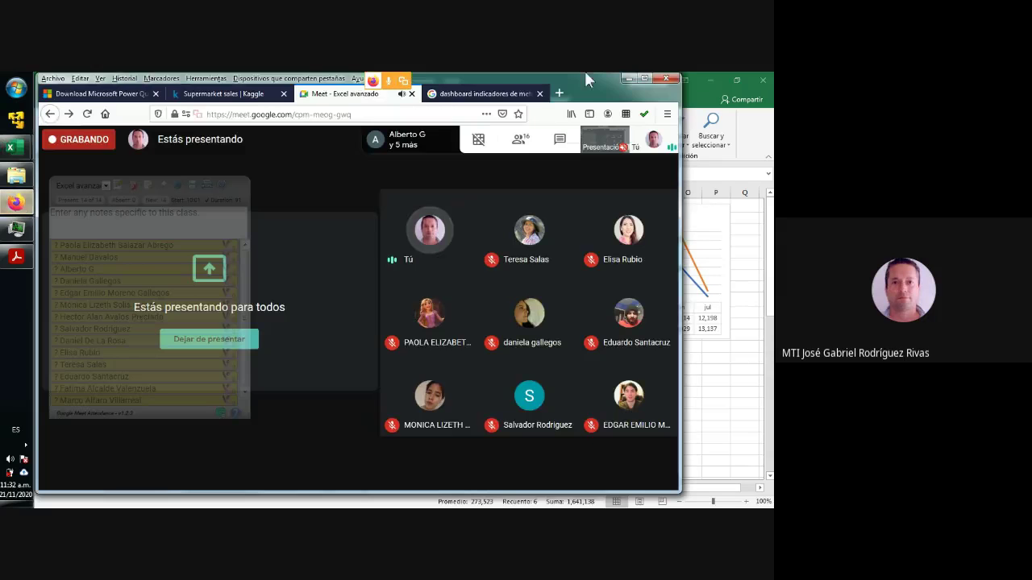
pyautogui.click(475, 96)
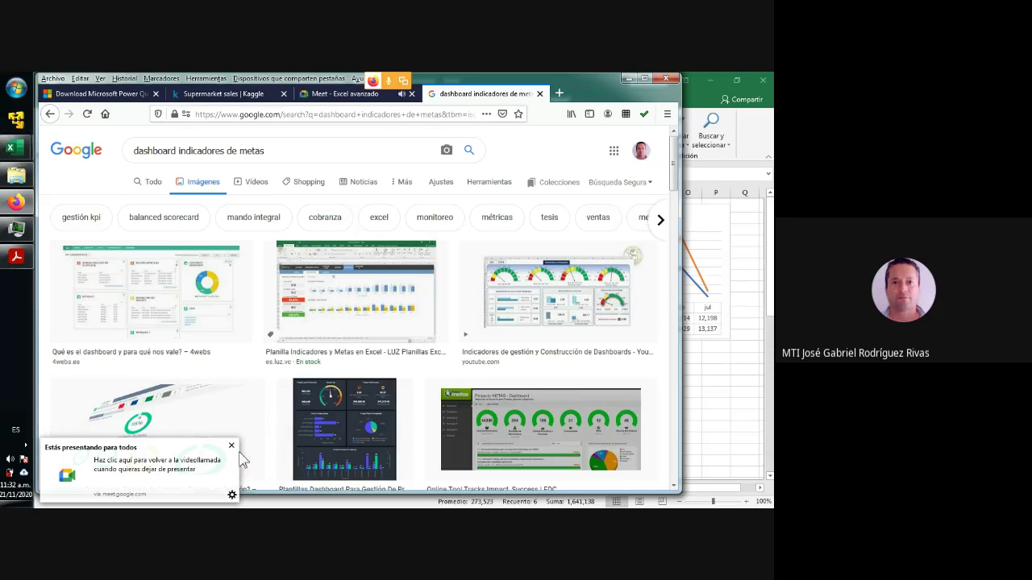
pyautogui.click(231, 446)
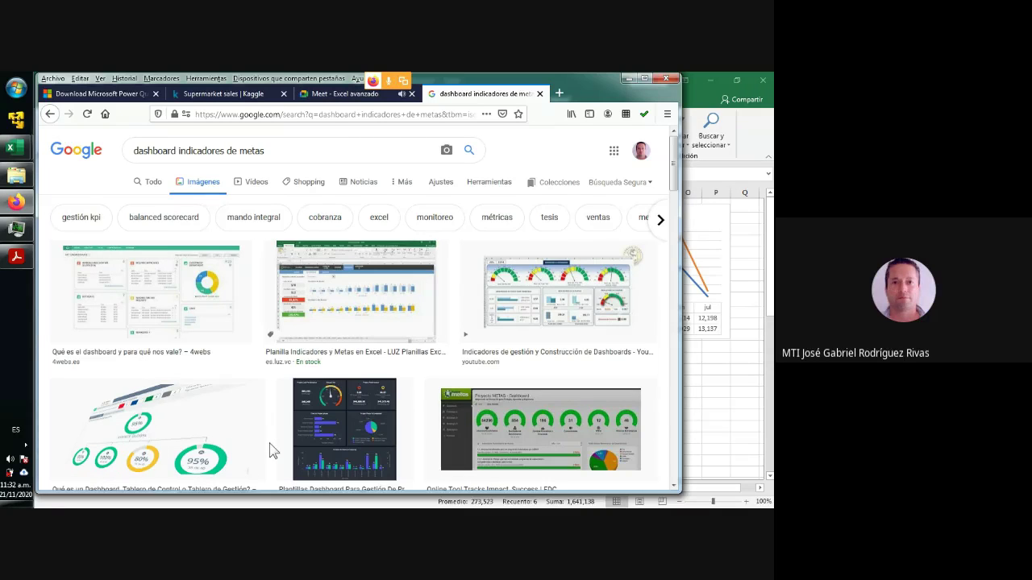
pyautogui.click(140, 435)
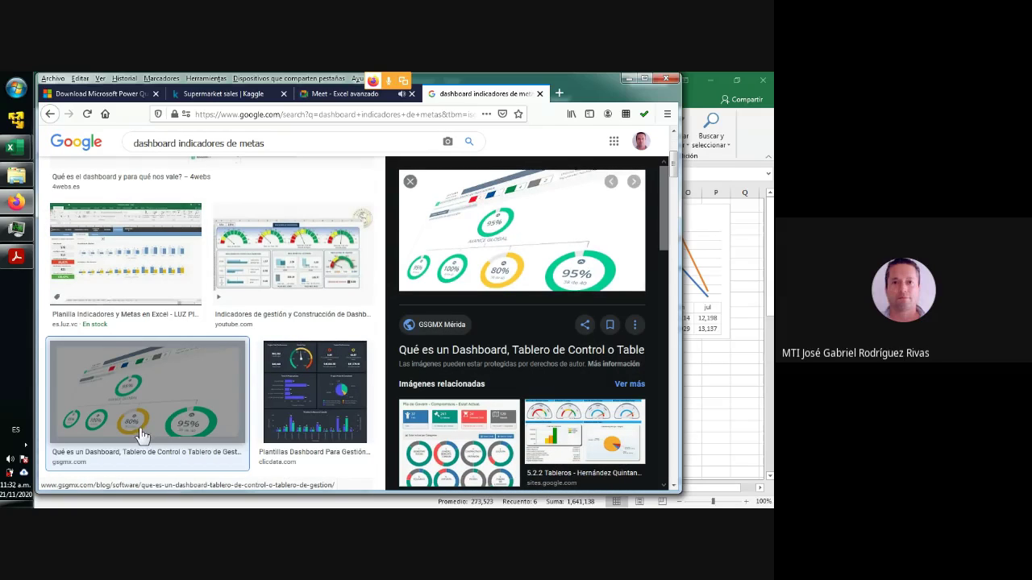
pyautogui.click(492, 243)
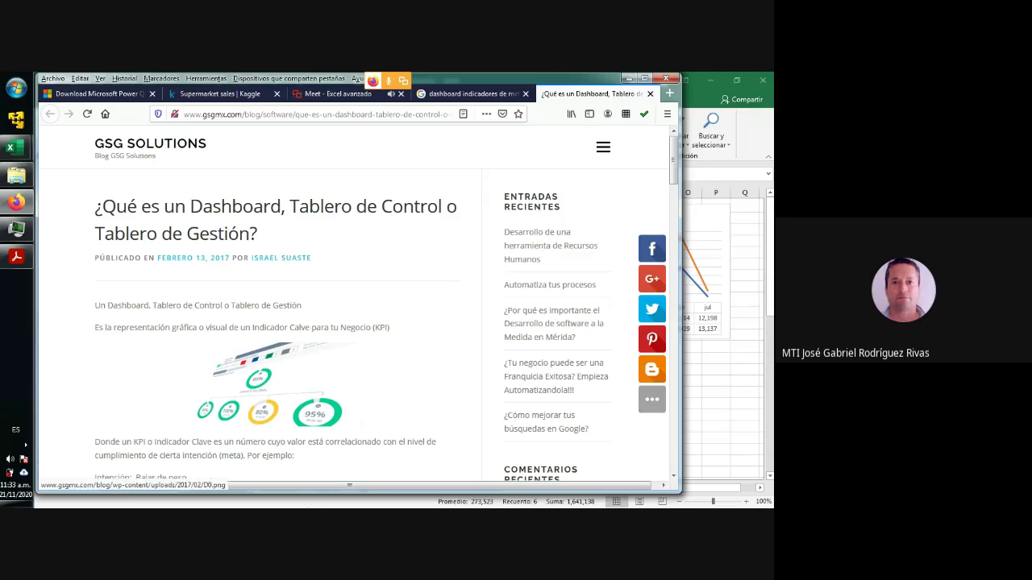
# Return to the dashboard image results, preview the green Proyecto METAS dashboard from EDC and close the preview.
pyautogui.click(490, 93)
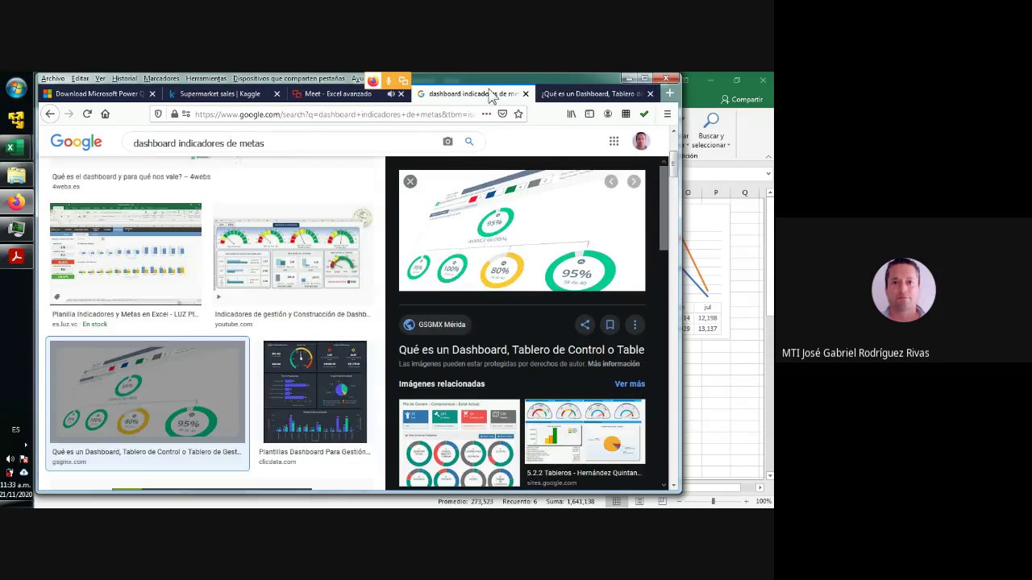
pyautogui.click(410, 182)
pyautogui.click(566, 252)
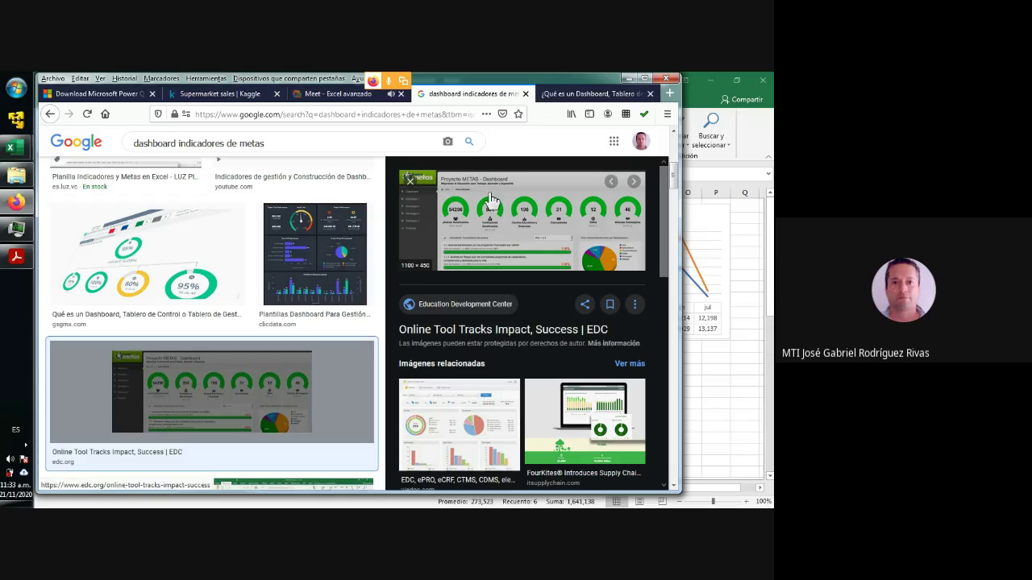
pyautogui.click(412, 185)
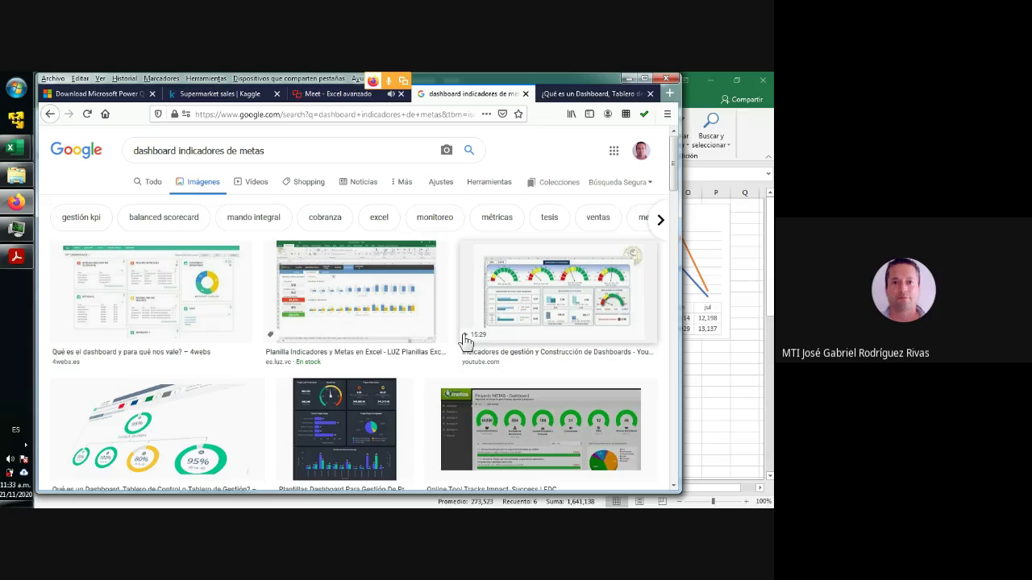
# Return to Excel, review the Dashboard and Hoja1 sheets, and add another blank worksheet after Hoja1.
pyautogui.click(721, 368)
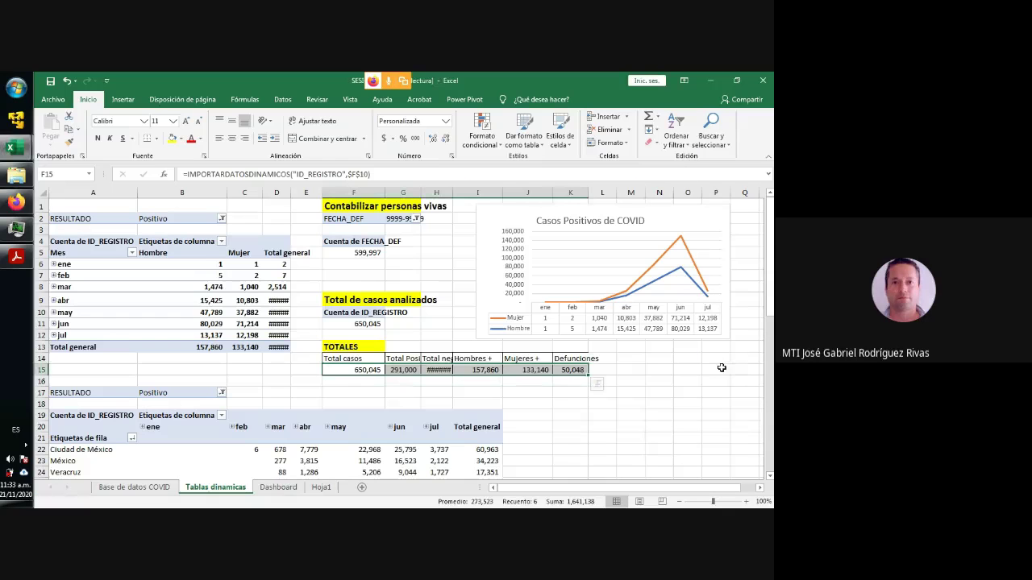
pyautogui.click(284, 490)
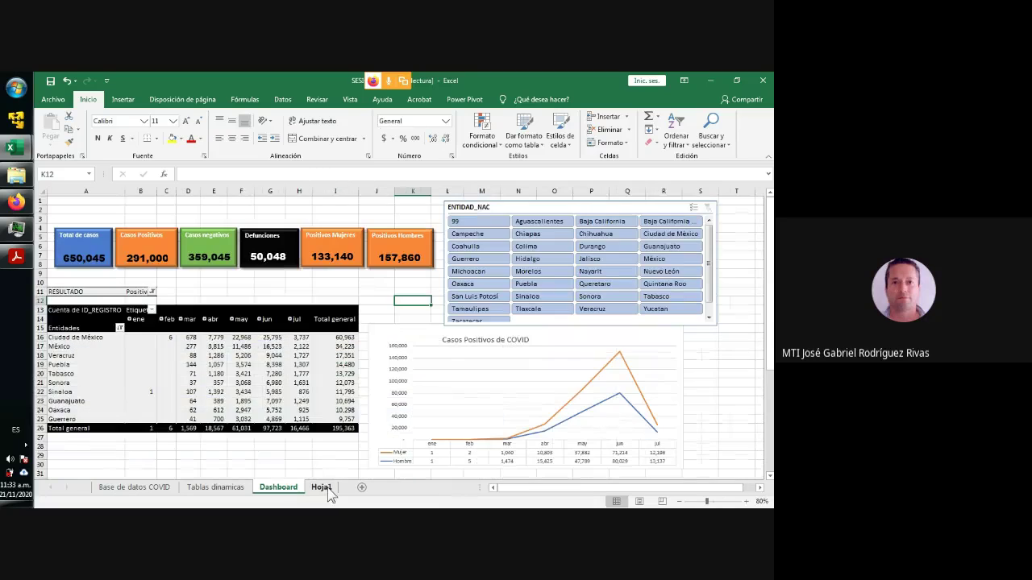
pyautogui.click(322, 489)
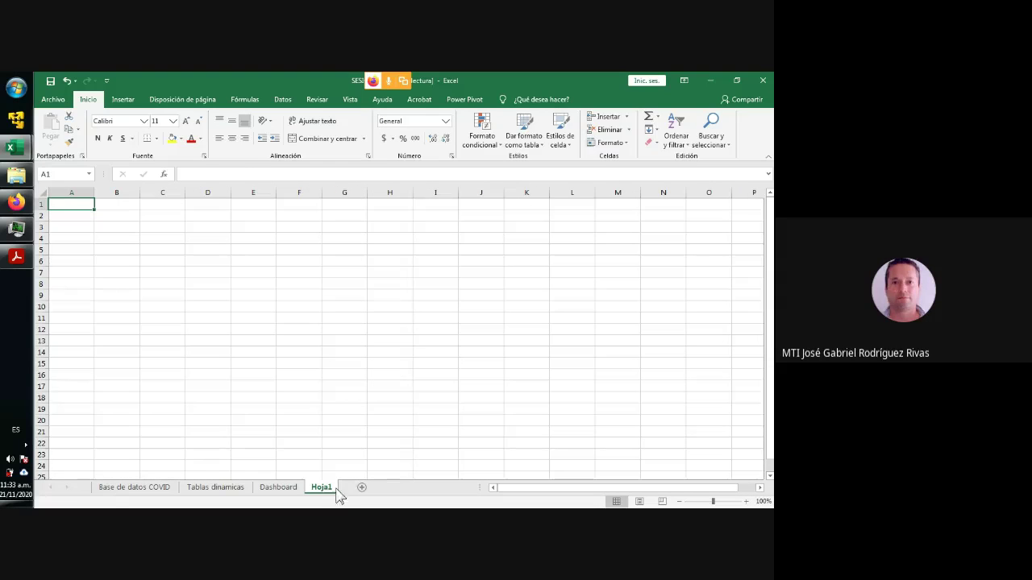
pyautogui.click(362, 489)
pyautogui.click(322, 490)
# Examine the condition columns in Base de datos COVID, from DIABETES, EPOC and ASMA through HIPERTENSION and CARDIOVASCULAR to RENAL_CRONICA.
pyautogui.click(120, 488)
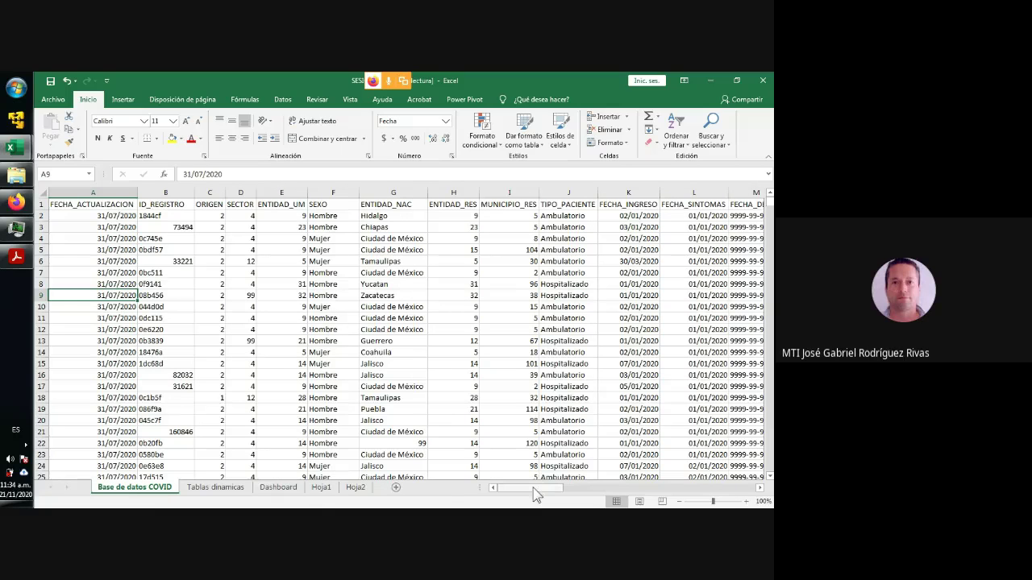
pyautogui.moveTo(533, 489); pyautogui.dragTo(629, 489)
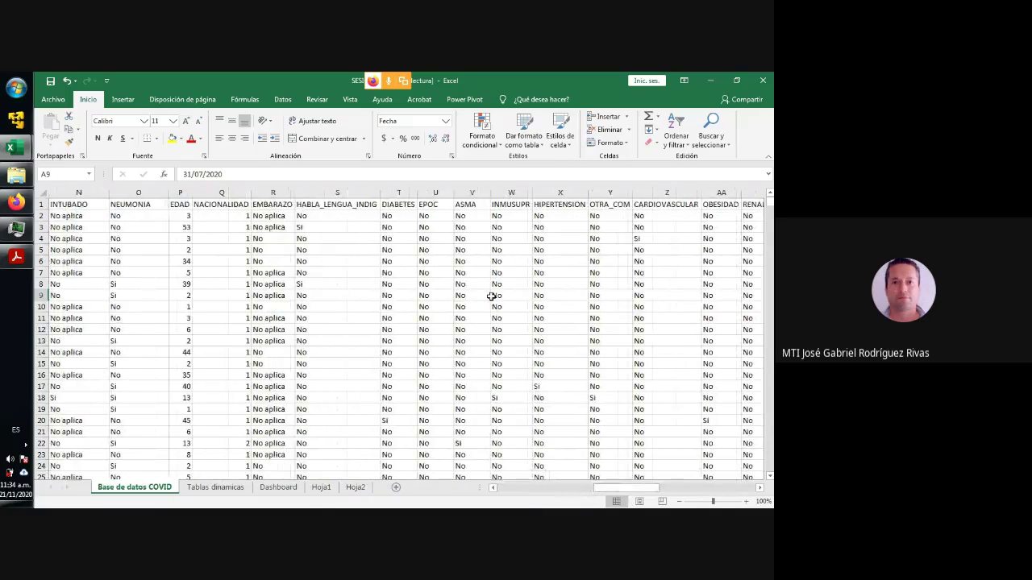
pyautogui.click(400, 204)
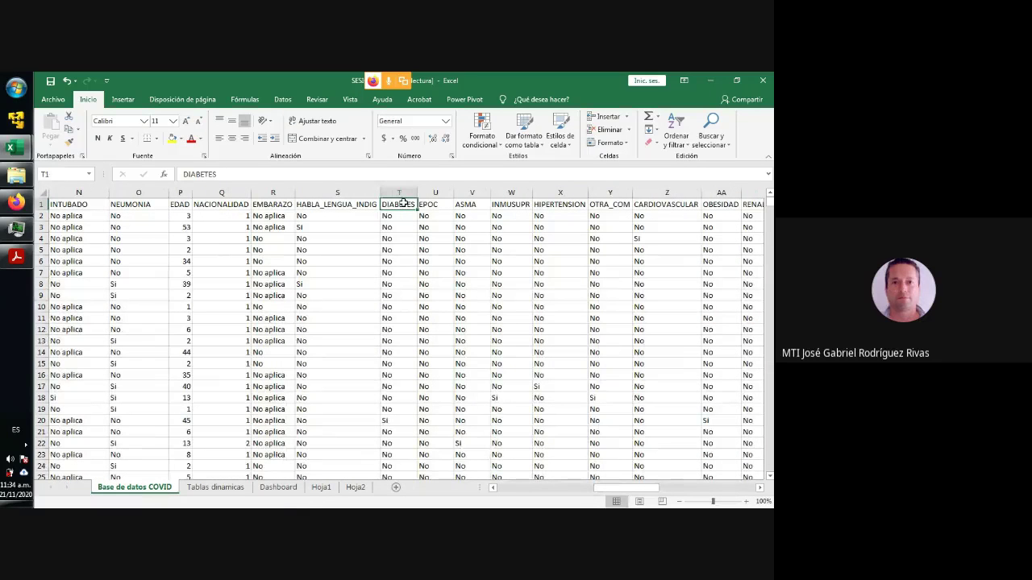
pyautogui.moveTo(403, 204); pyautogui.dragTo(402, 351)
pyautogui.moveTo(440, 204); pyautogui.dragTo(439, 400)
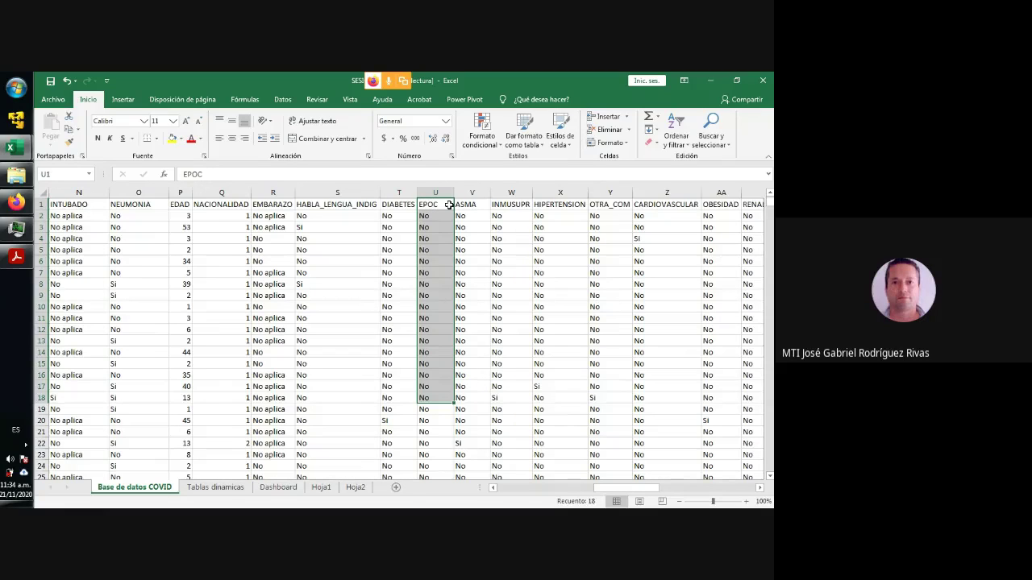
pyautogui.click(482, 205)
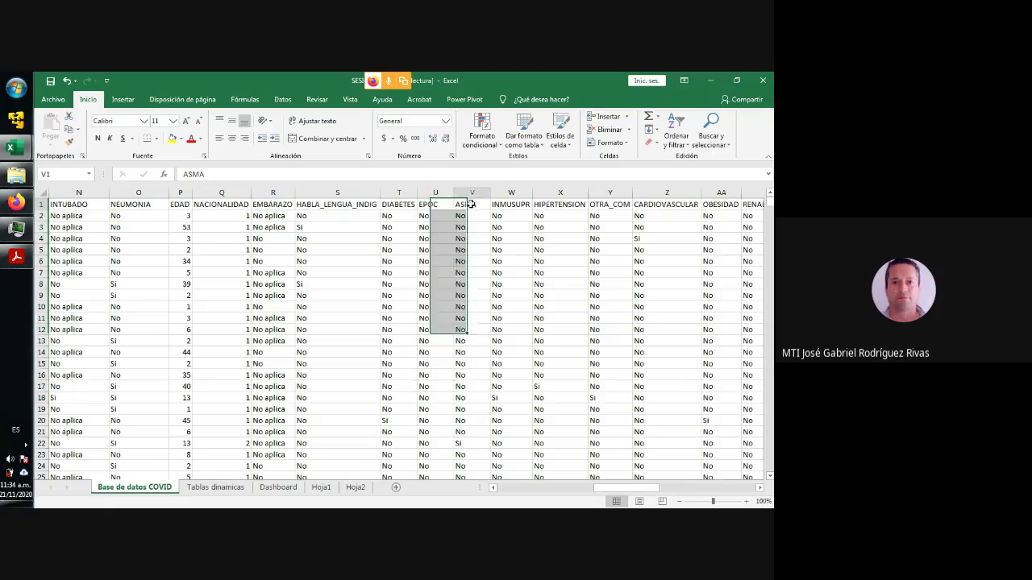
pyautogui.click(569, 205)
pyautogui.click(674, 204)
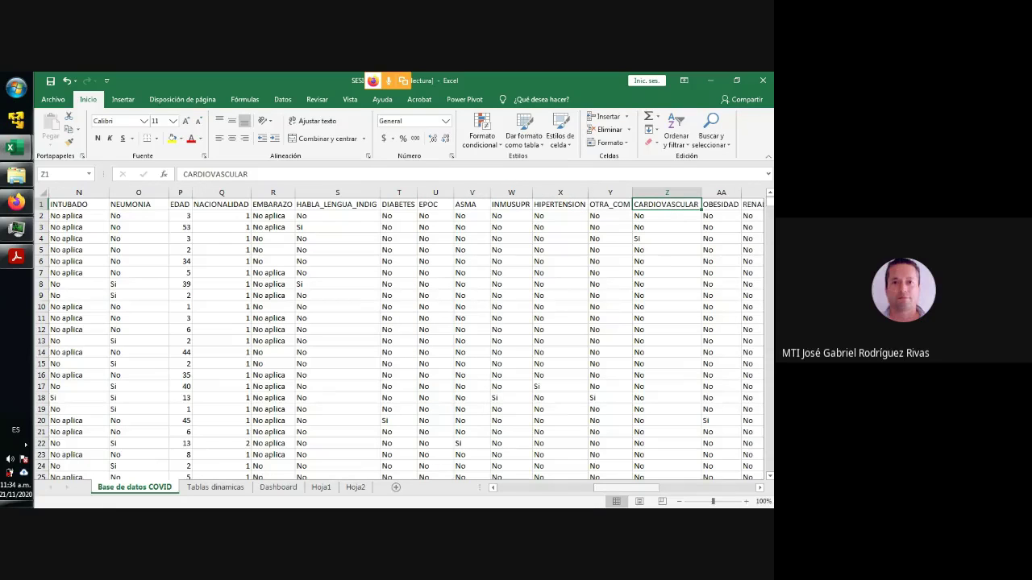
pyautogui.moveTo(630, 490); pyautogui.dragTo(657, 490)
pyautogui.click(487, 210)
pyautogui.click(535, 207)
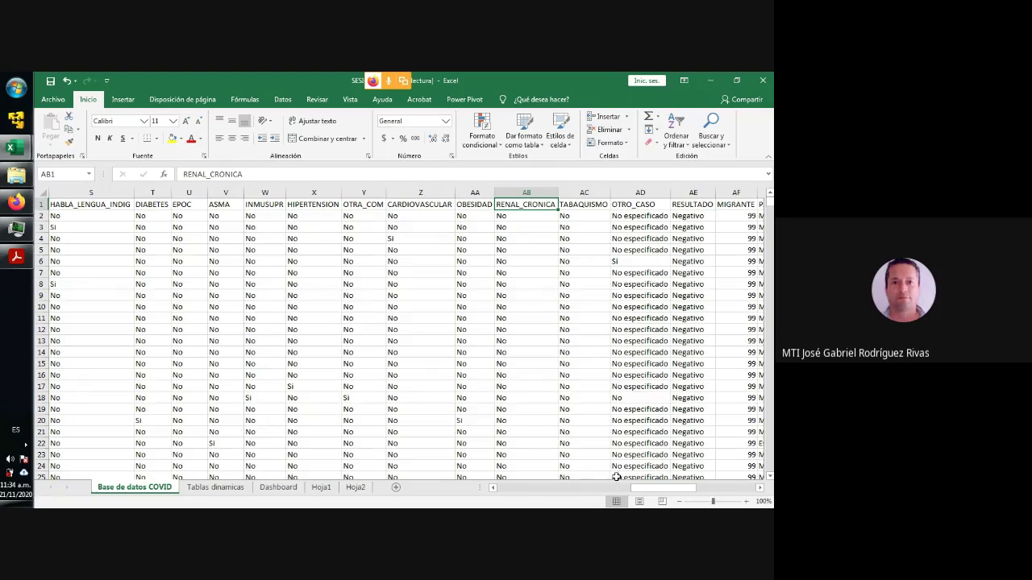
# Go to the last record of the HIPERTENSION column in Base de datos COVID and look over the blank Hoja1 sheet.
pyautogui.click(327, 494)
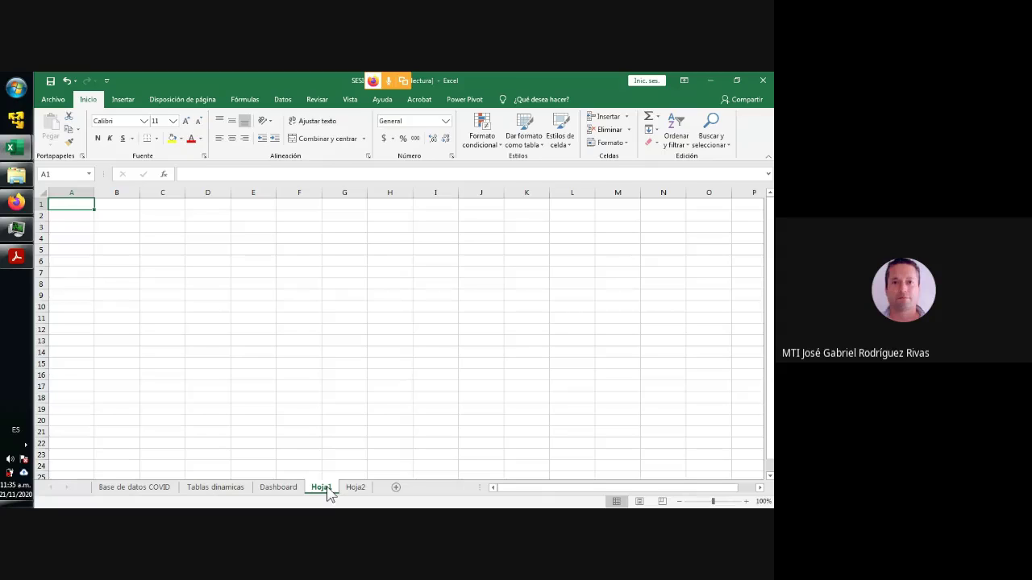
pyautogui.click(148, 486)
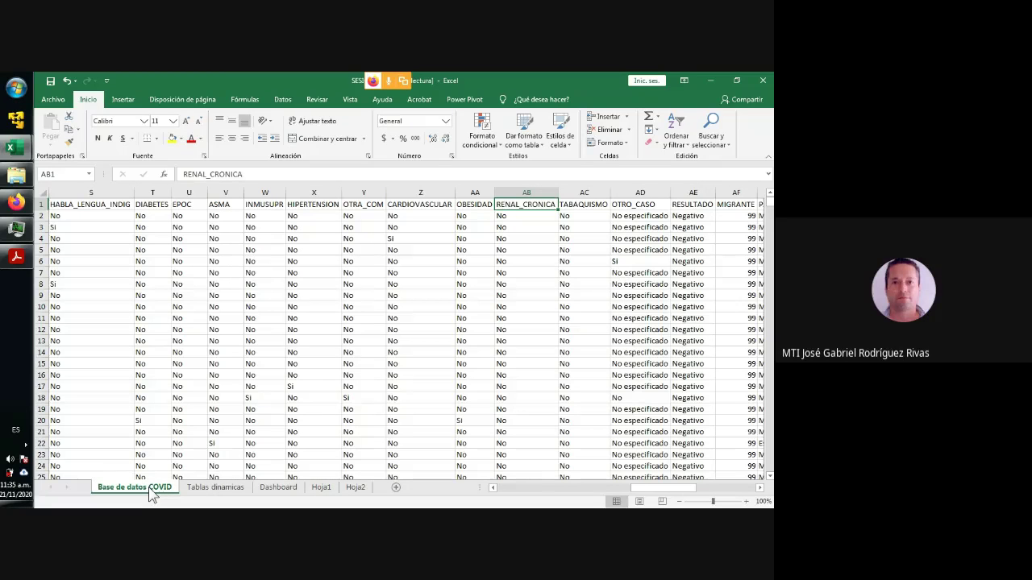
pyautogui.click(293, 351)
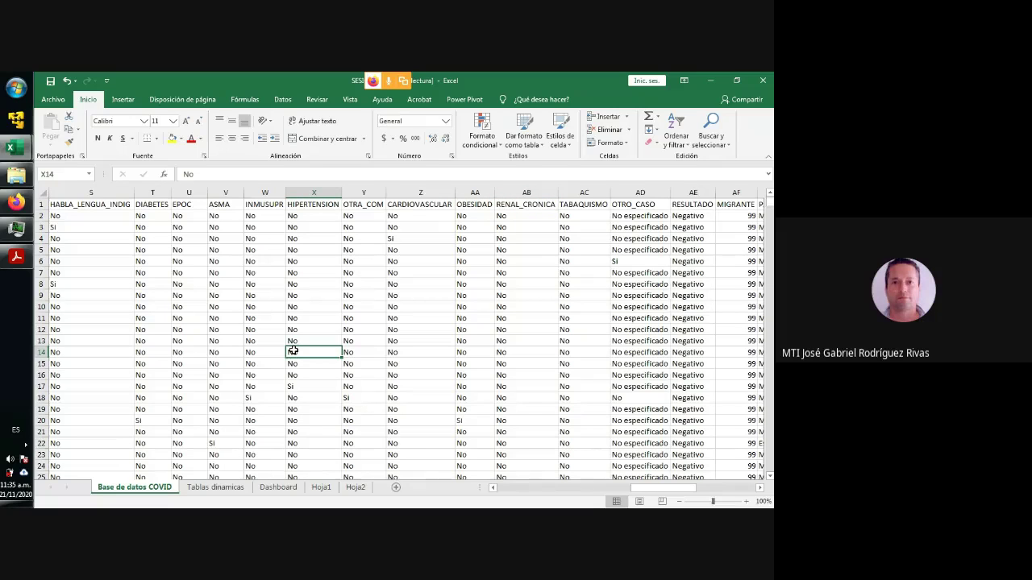
pyautogui.hotkey('ctrl', 'Down')
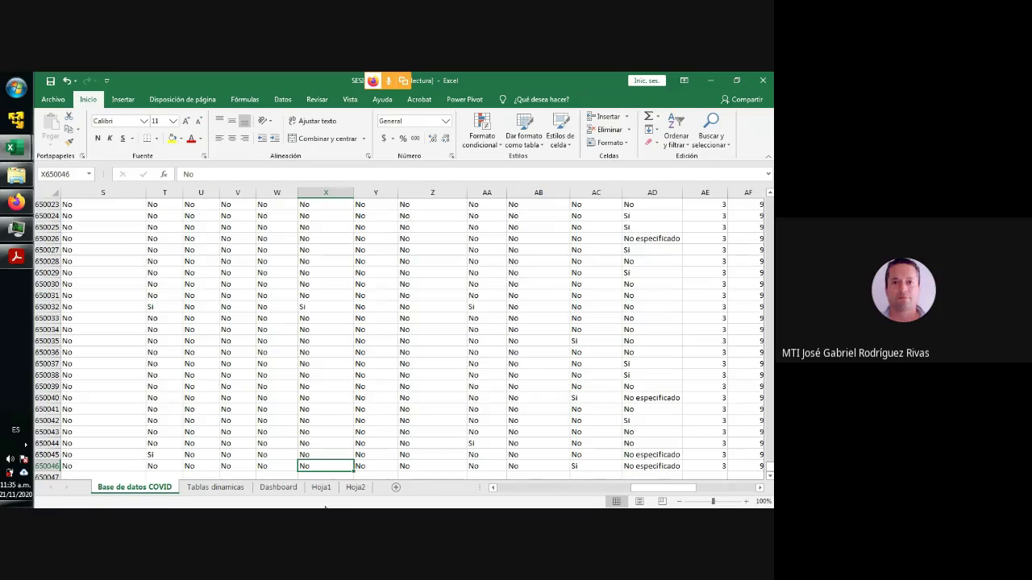
pyautogui.click(324, 488)
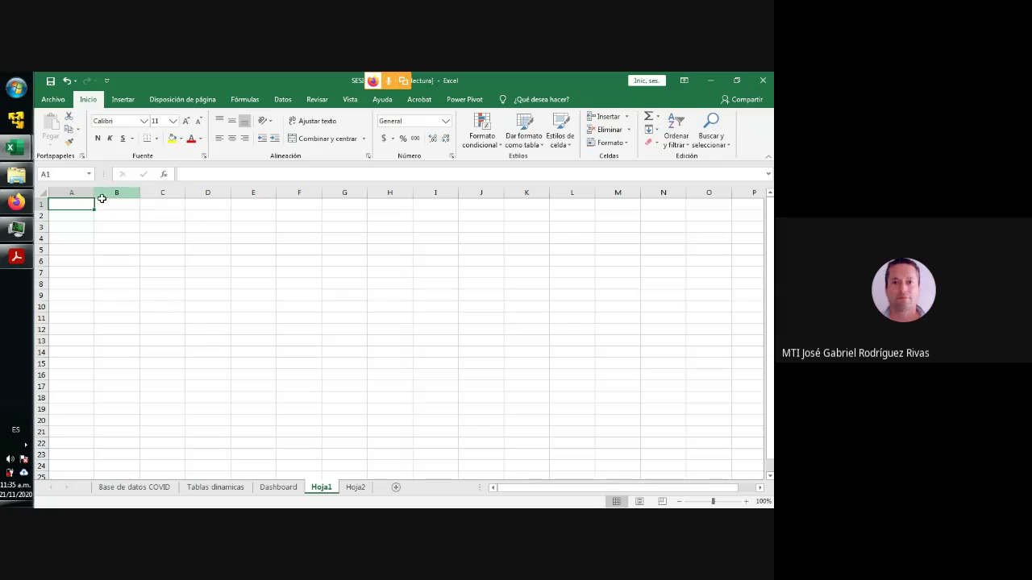
pyautogui.click(125, 237)
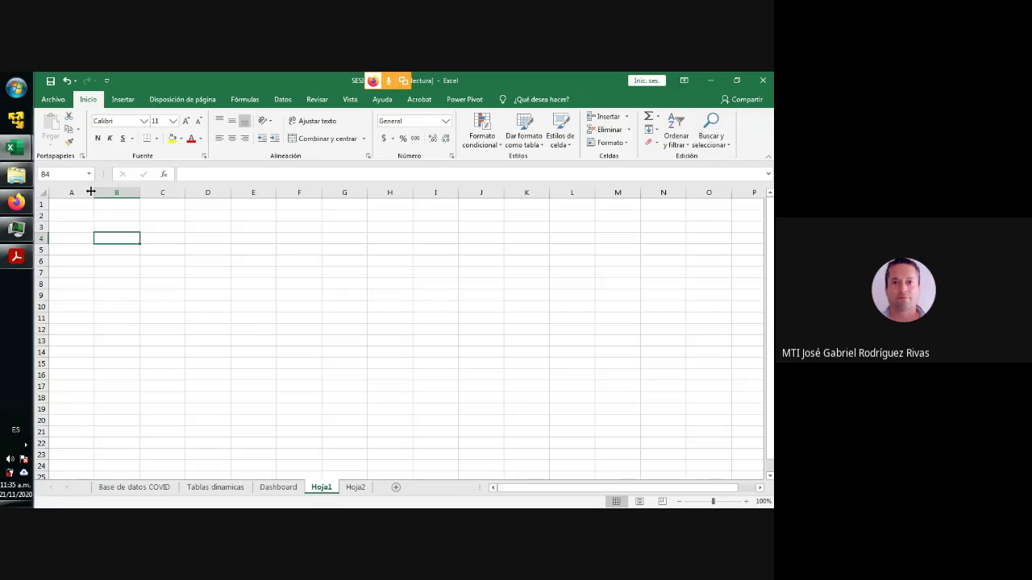
# Try to insert a pivot table from the Base de datos COVID range at Hoja1!$A$3, adding the data to the data model.
pyautogui.click(133, 490)
pyautogui.click(117, 283)
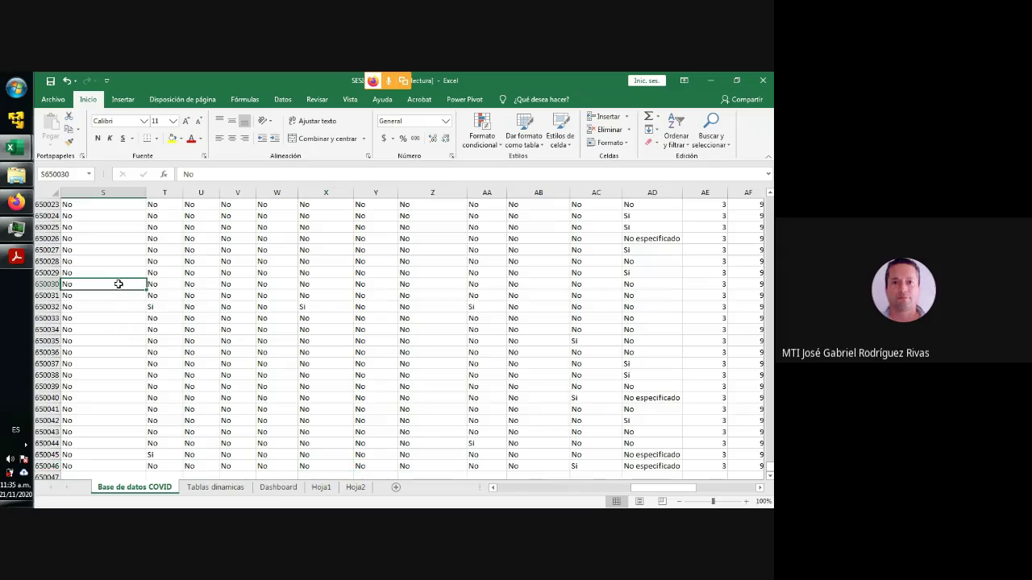
pyautogui.click(125, 100)
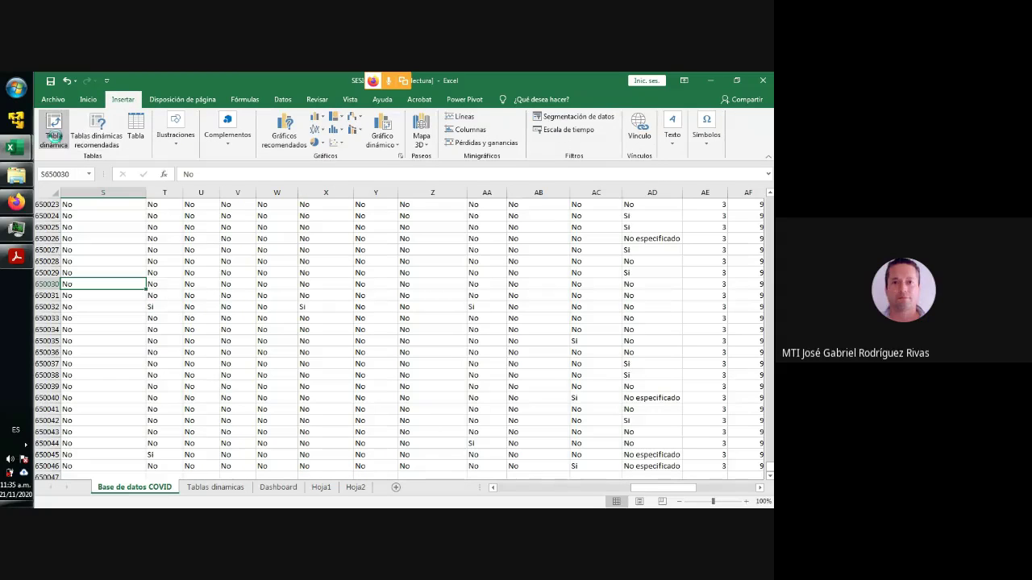
pyautogui.click(53, 137)
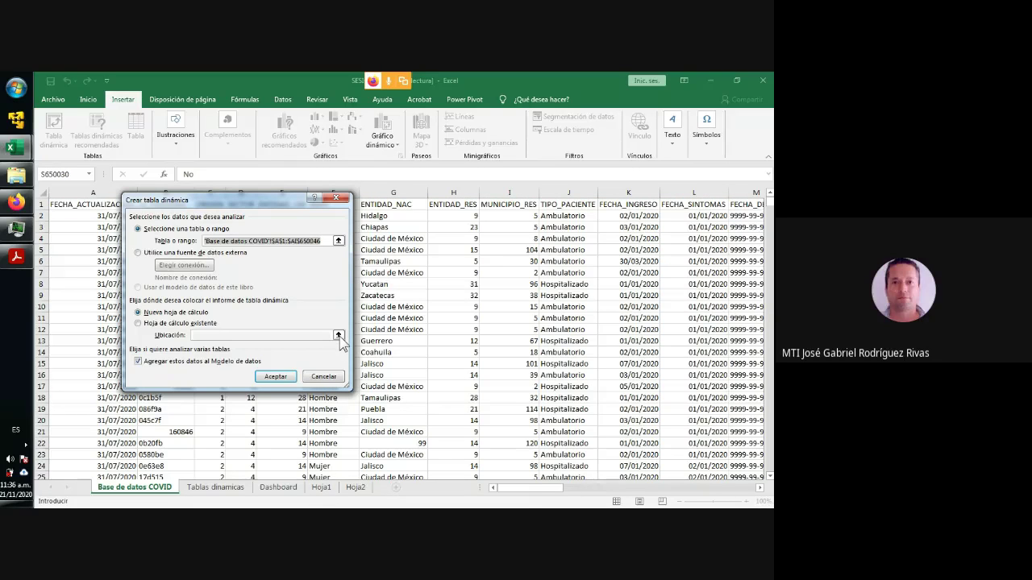
pyautogui.click(185, 323)
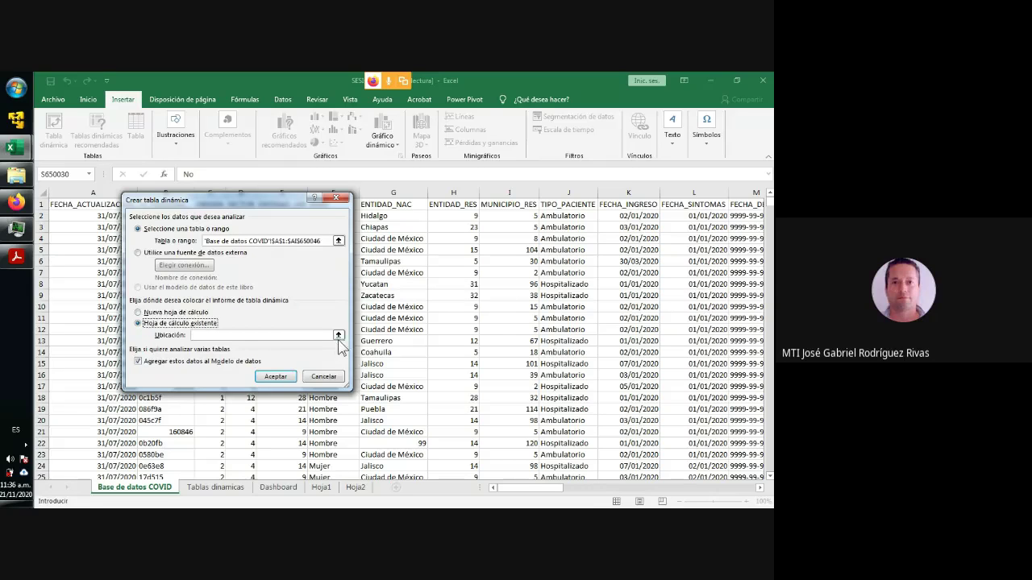
pyautogui.click(338, 335)
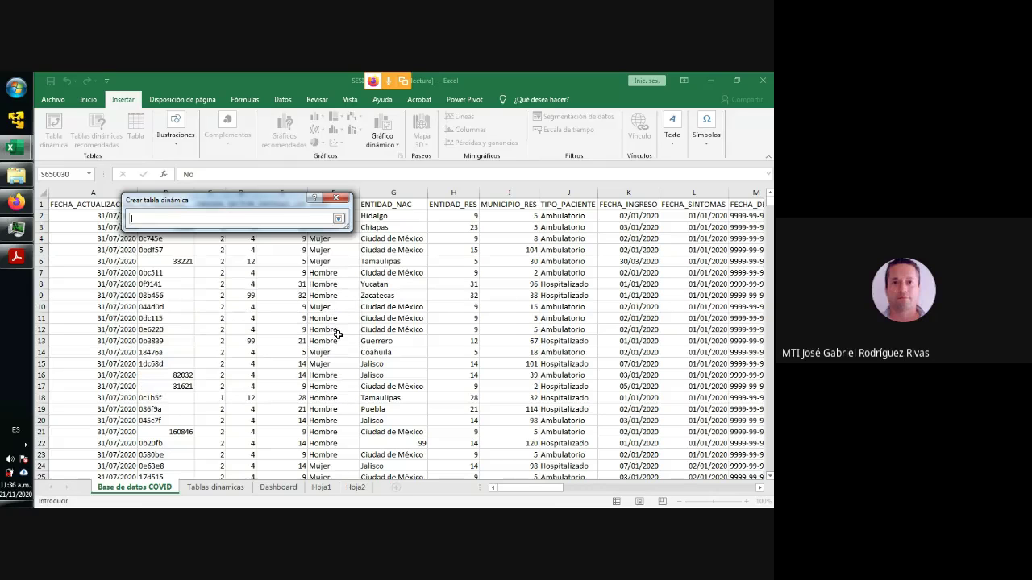
pyautogui.click(321, 488)
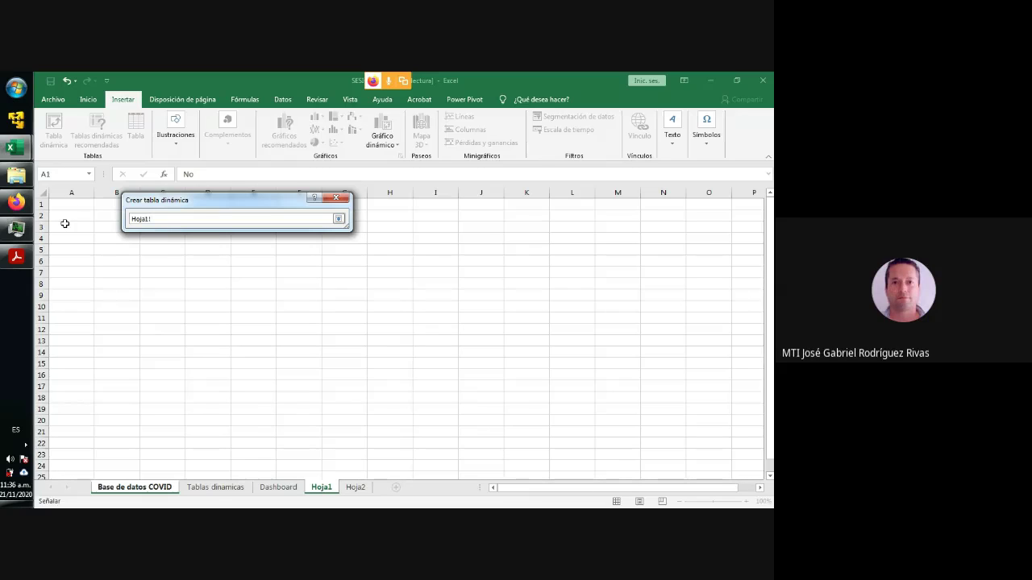
pyautogui.click(65, 229)
pyautogui.click(339, 218)
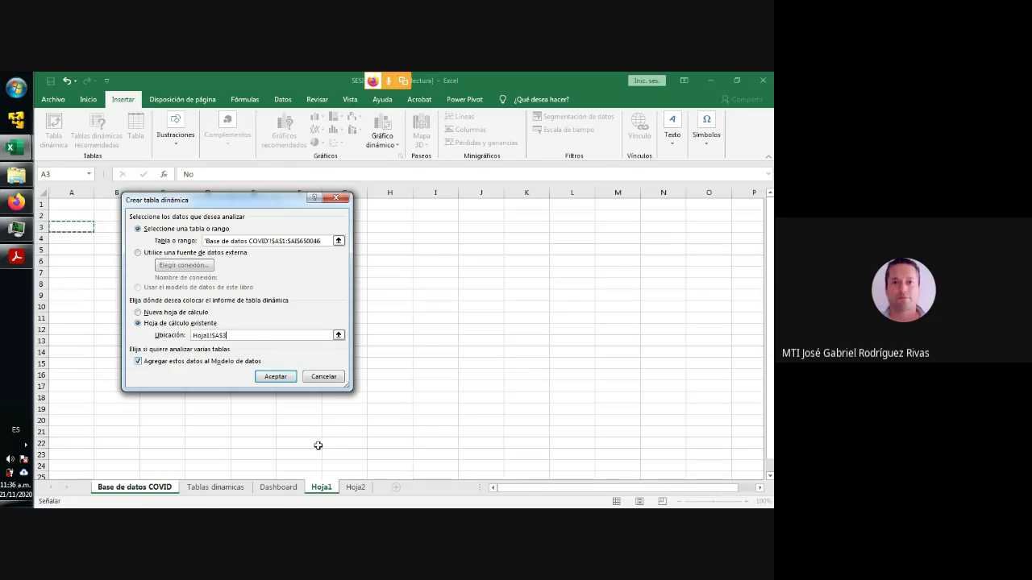
pyautogui.click(275, 376)
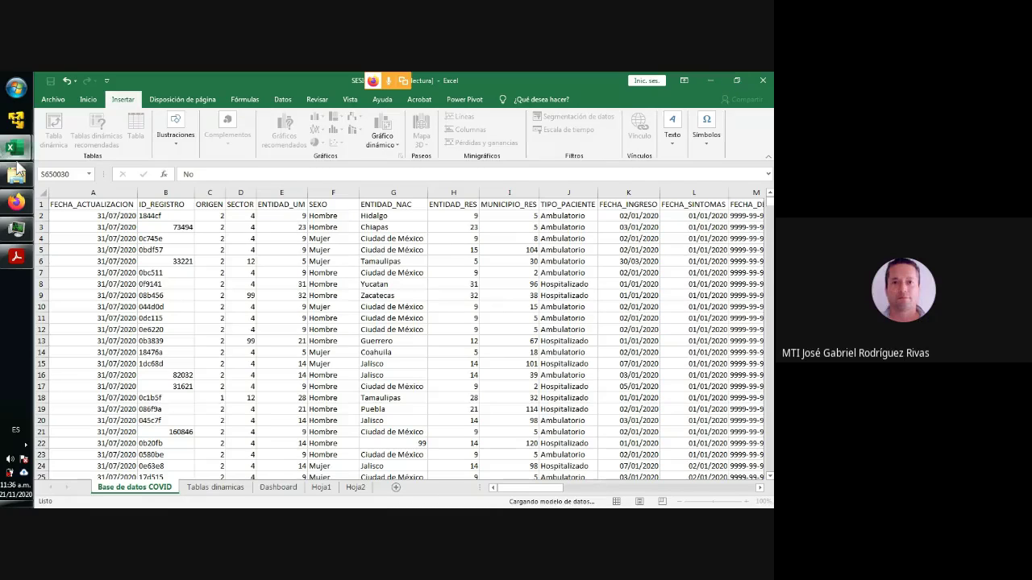
# Check the computer's performance and the memory use of the running processes in Windows Task Manager, and minimize it.
pyautogui.click(17, 231)
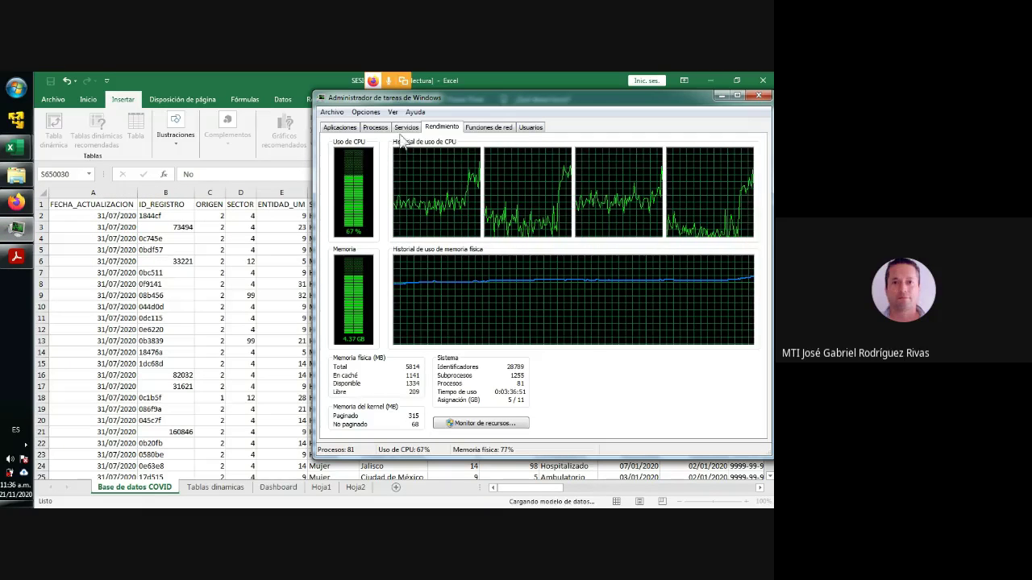
pyautogui.click(404, 129)
pyautogui.click(378, 128)
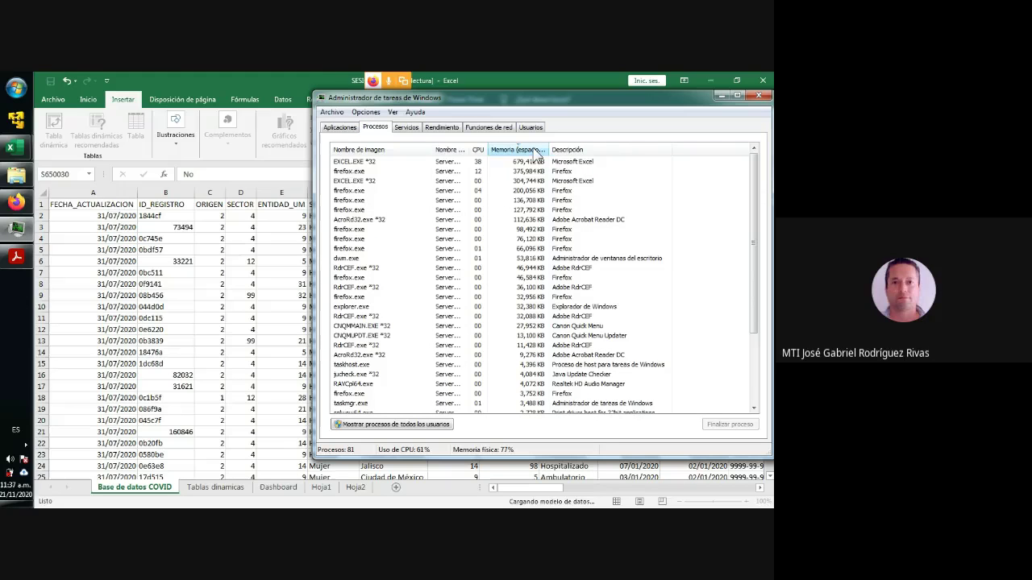
pyautogui.click(355, 220)
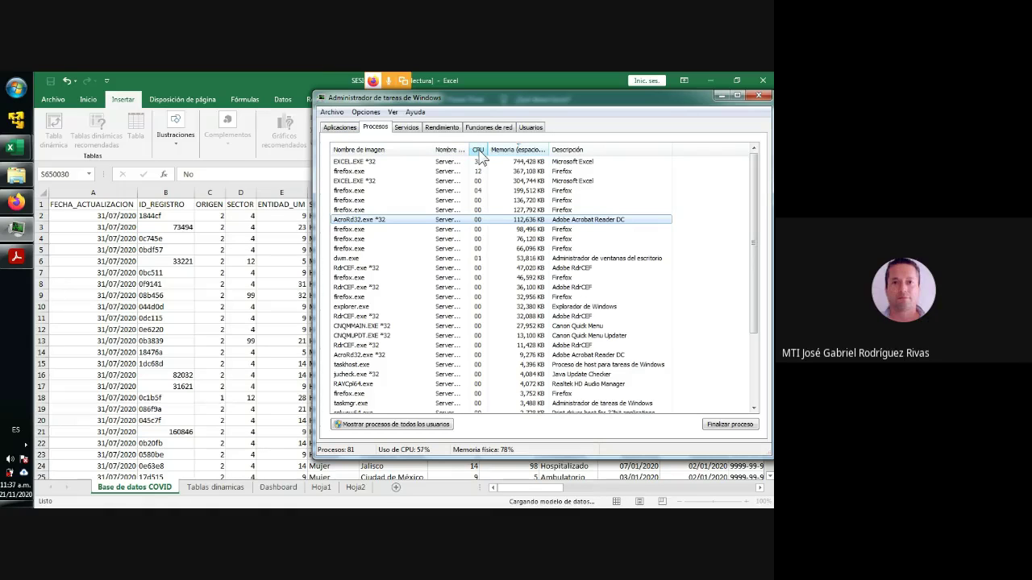
pyautogui.click(442, 127)
pyautogui.click(376, 128)
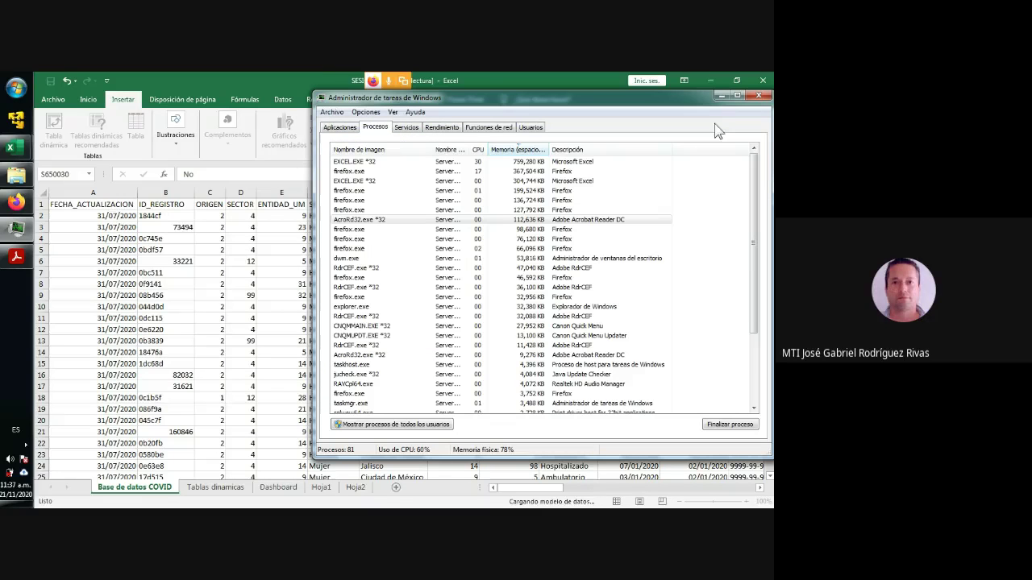
pyautogui.click(722, 95)
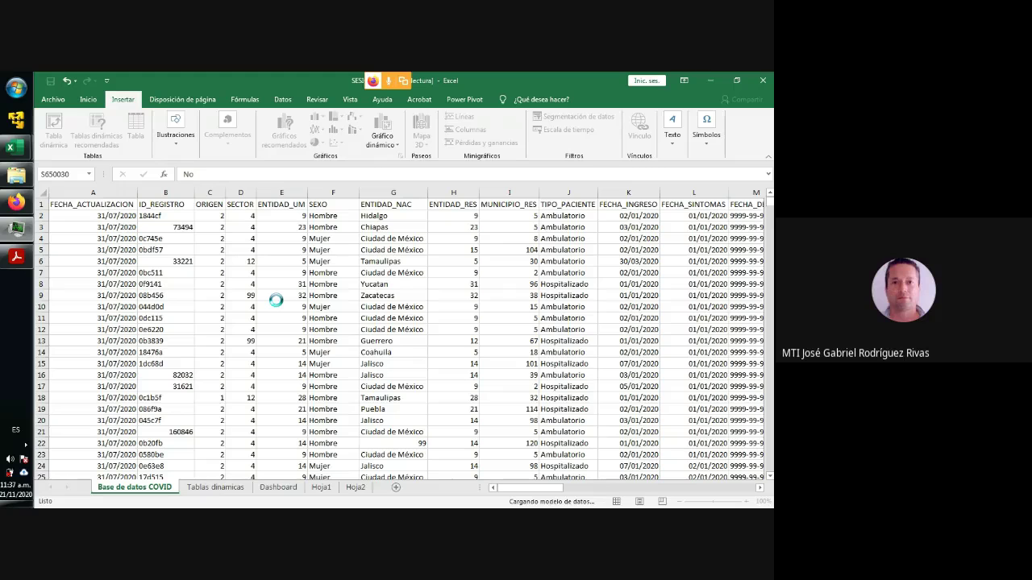
# Switch to the Meet call in Firefox while the data model loads, and dismiss the Excel error dialog.
pyautogui.click(16, 201)
pyautogui.click(330, 94)
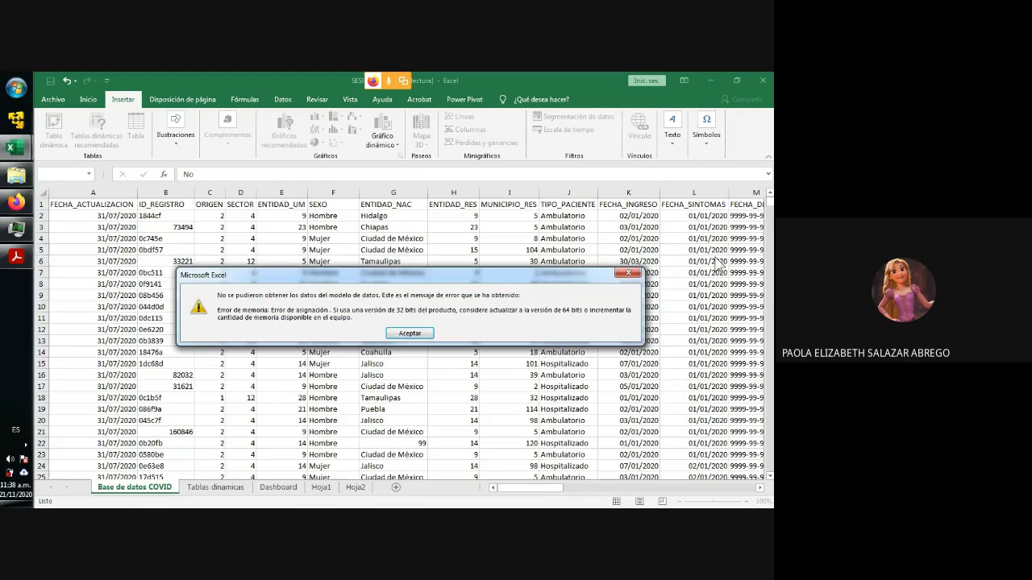
pyautogui.click(409, 333)
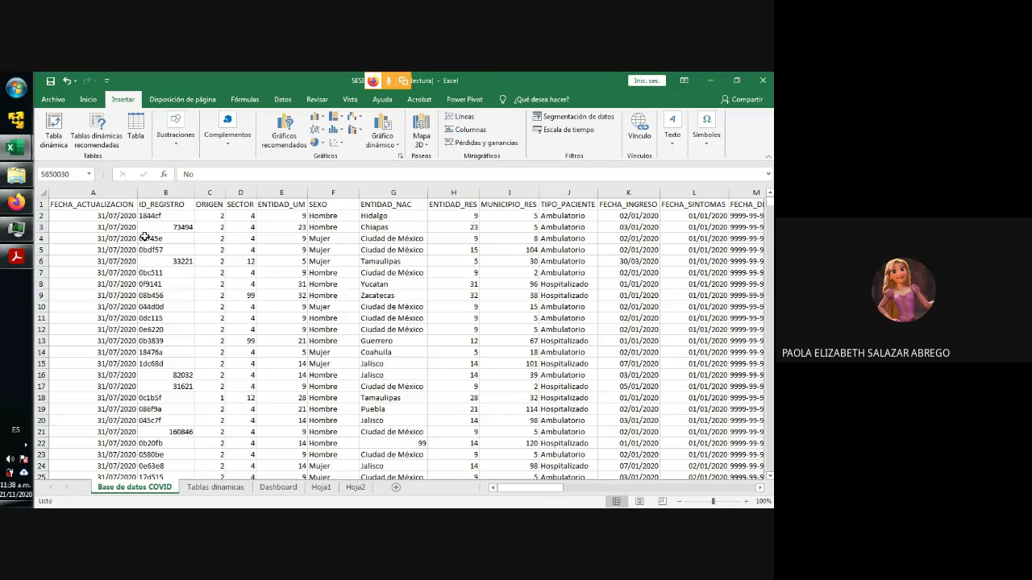
# Look in on the Meet call, return to Excel, close the presenting notification and show the Tablas dinamicas sheet.
pyautogui.click(18, 203)
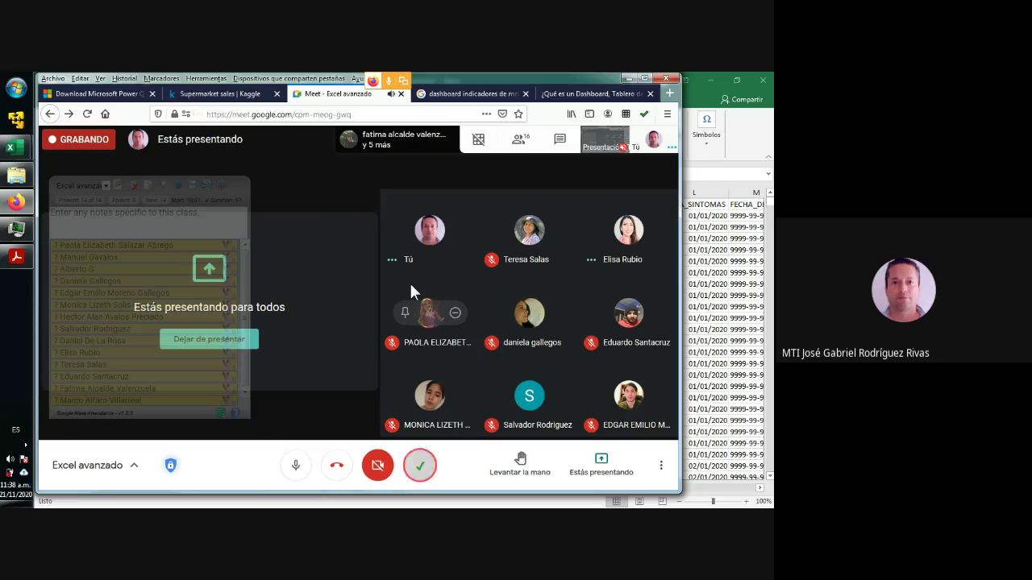
pyautogui.click(707, 249)
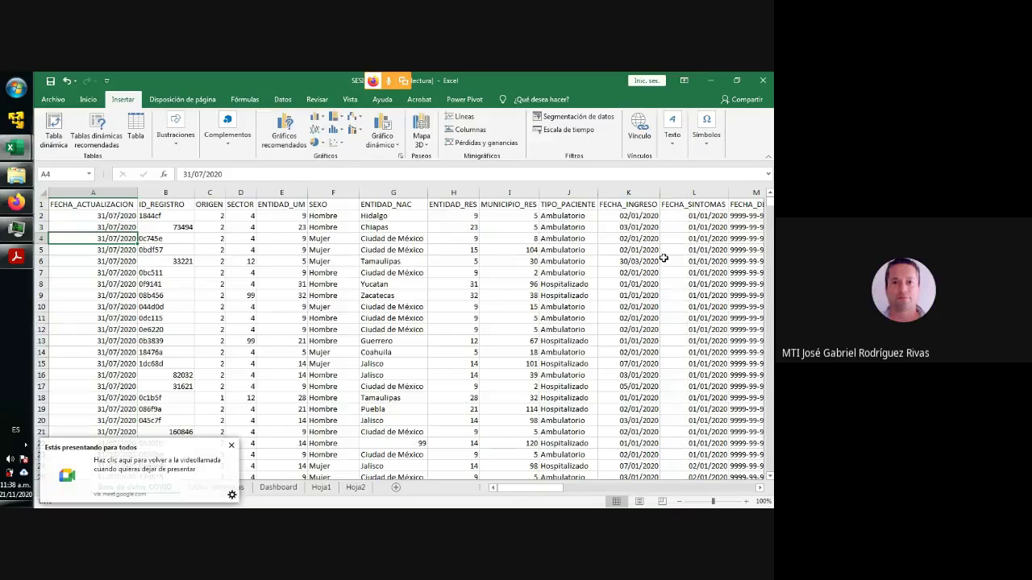
pyautogui.click(231, 446)
pyautogui.click(321, 487)
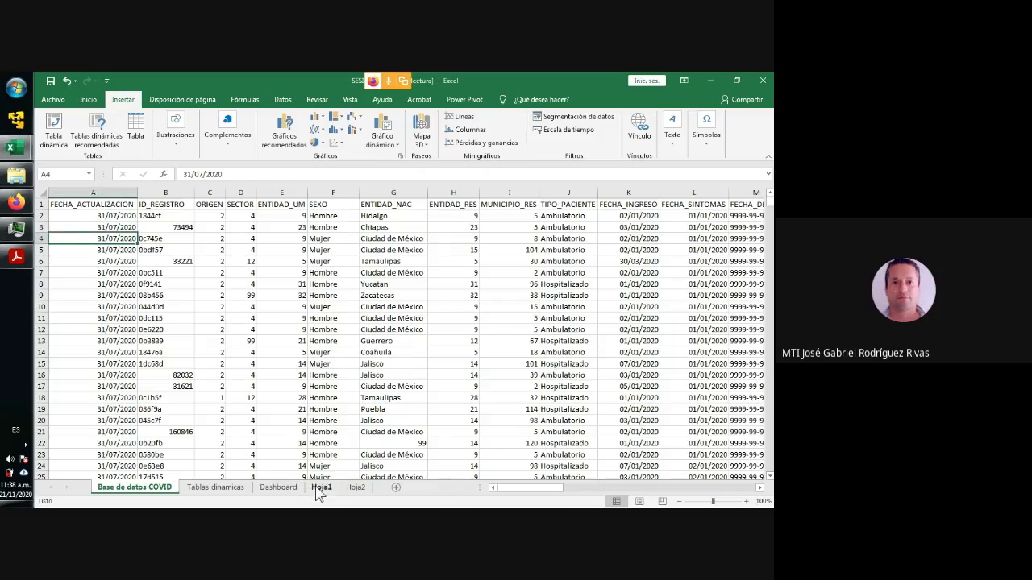
pyautogui.click(219, 489)
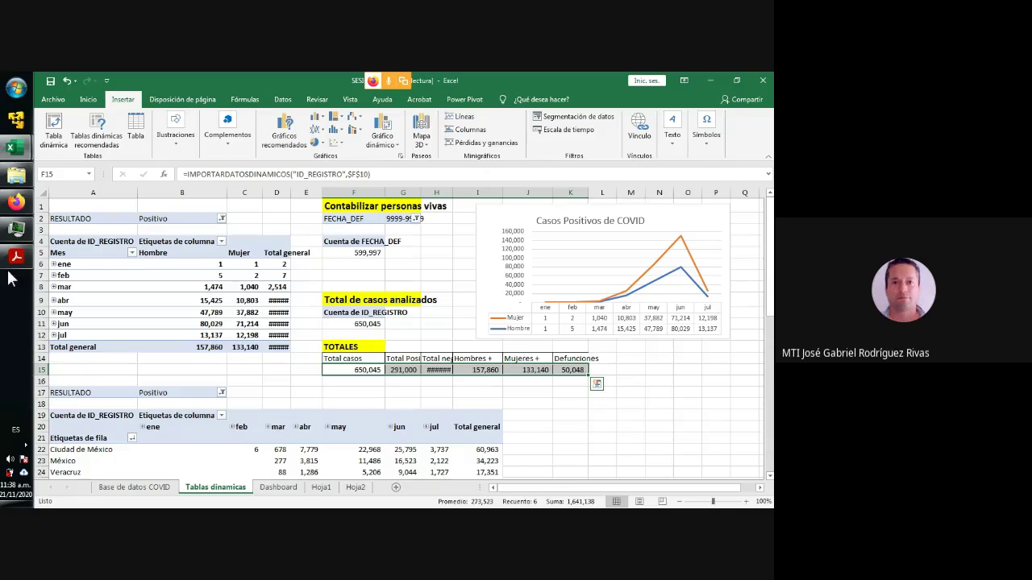
# Examine performance, network, services and processes in Task Manager, picking out the Excel and Firefox processes that use the most memory.
pyautogui.click(16, 229)
pyautogui.click(442, 127)
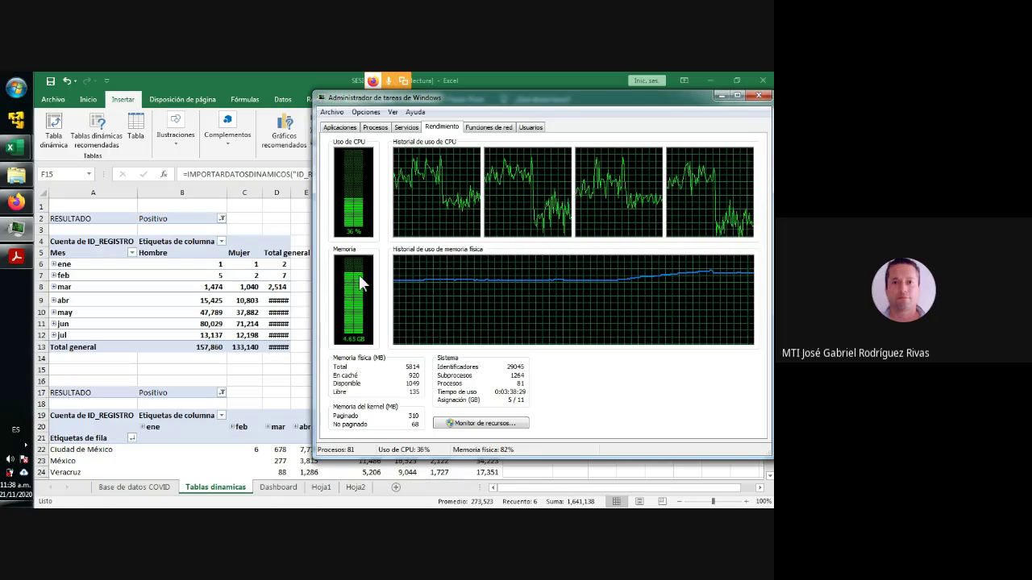
pyautogui.click(485, 128)
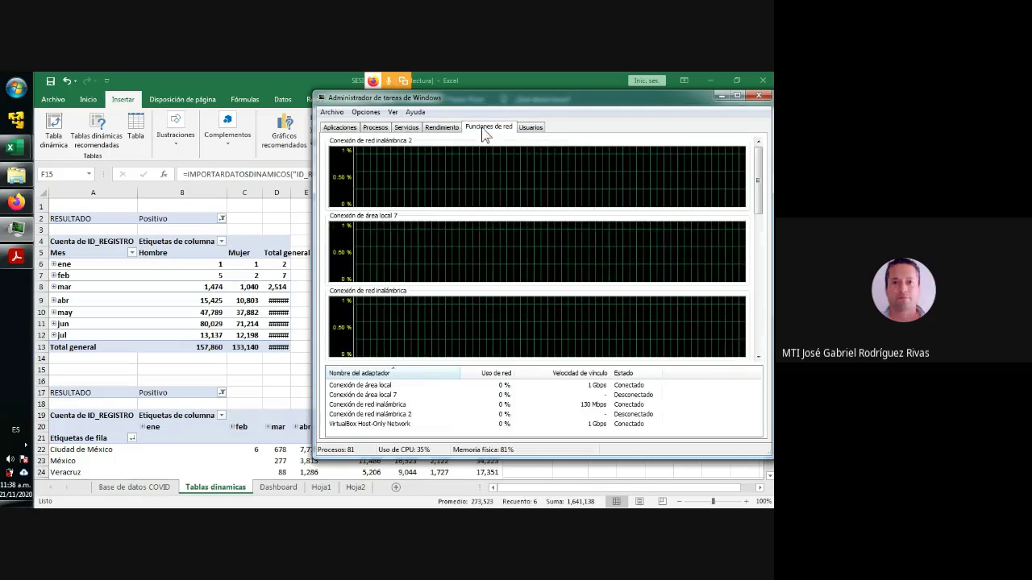
pyautogui.click(411, 129)
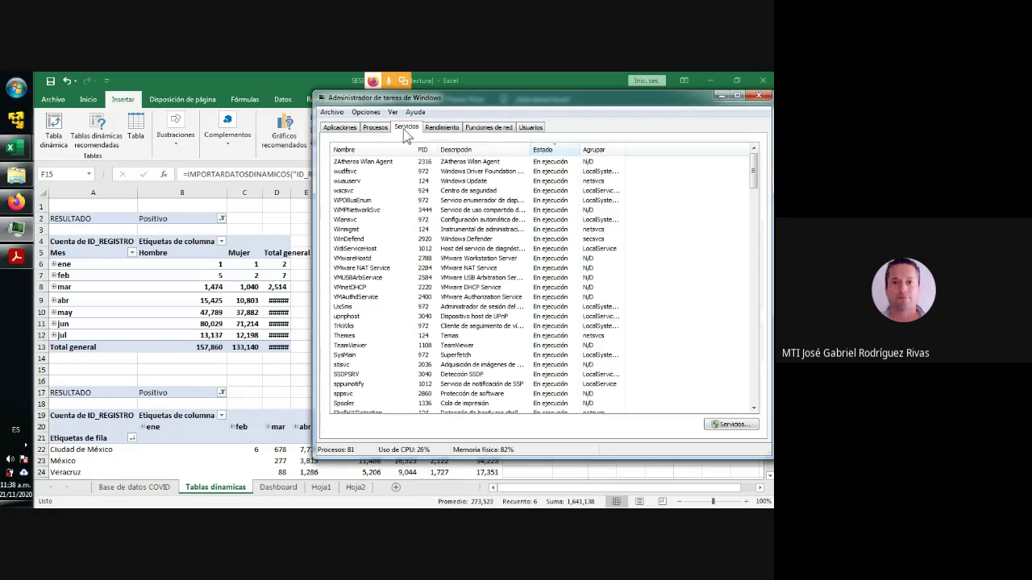
pyautogui.click(375, 130)
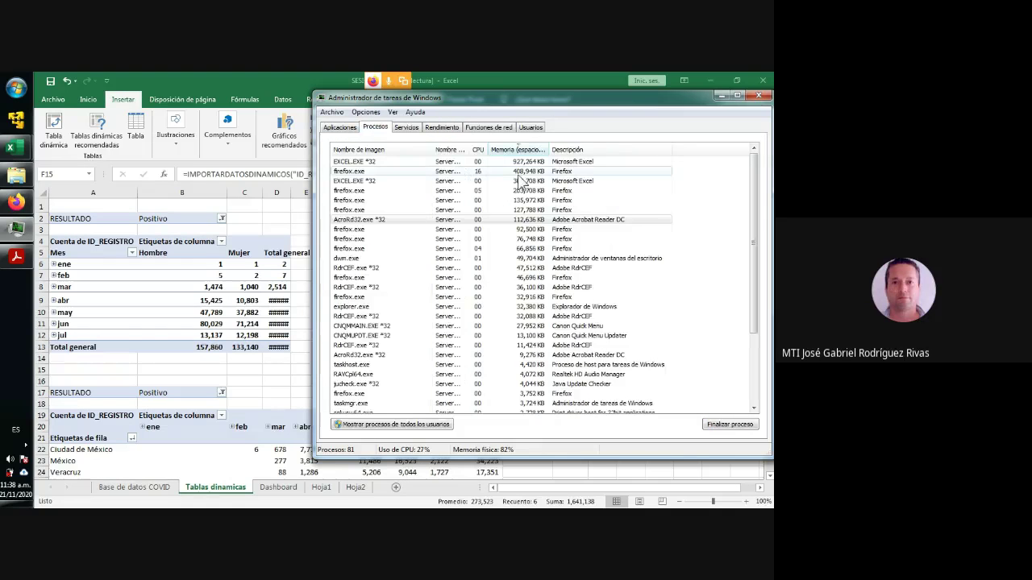
pyautogui.click(361, 162)
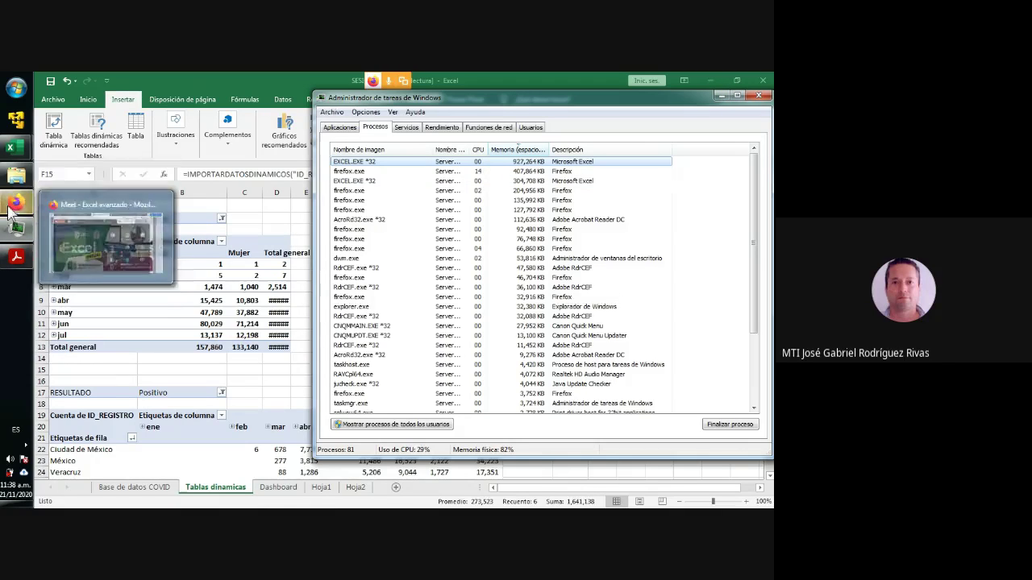
pyautogui.click(360, 172)
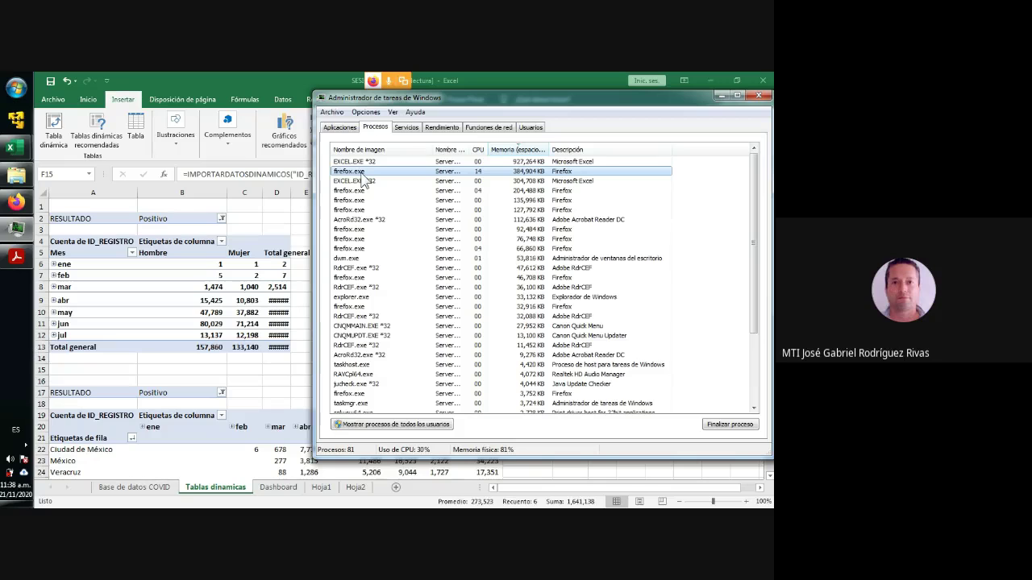
# In Firefox, close the dashboard search, ¿Qué es un Dashboard and Power Query download pages, and recheck memory use in Task Manager.
pyautogui.click(15, 202)
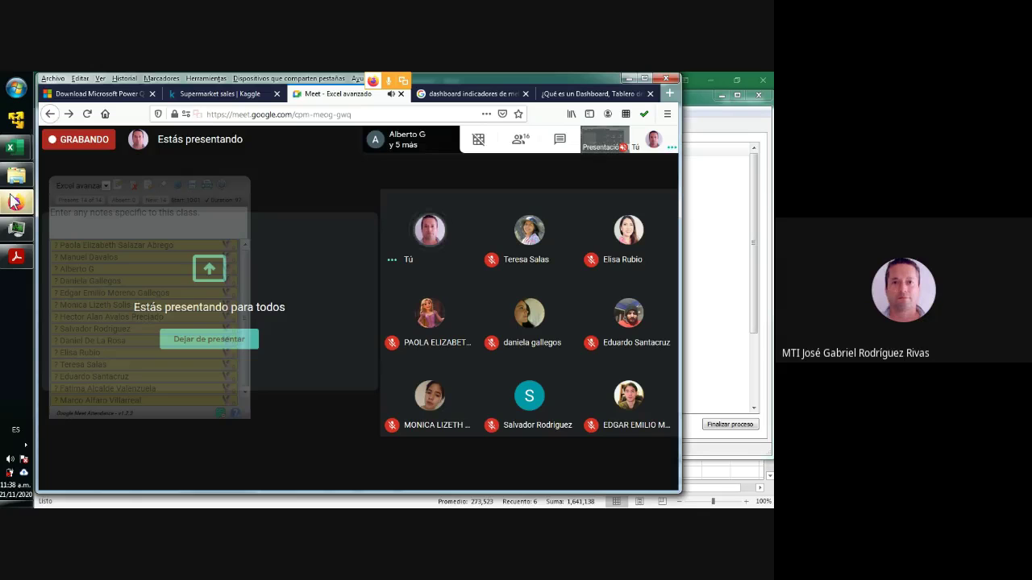
pyautogui.click(526, 94)
pyautogui.click(525, 94)
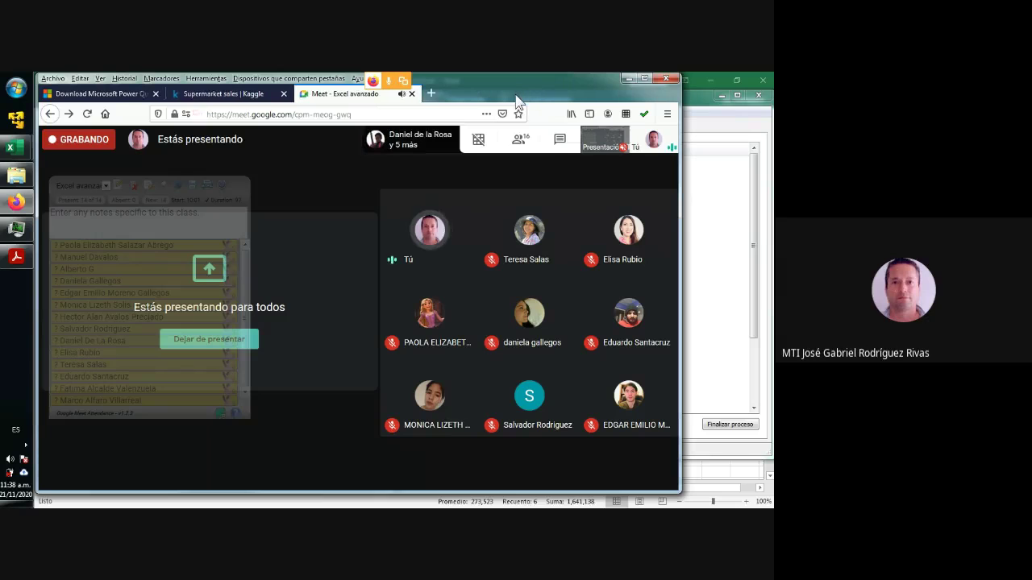
pyautogui.click(155, 95)
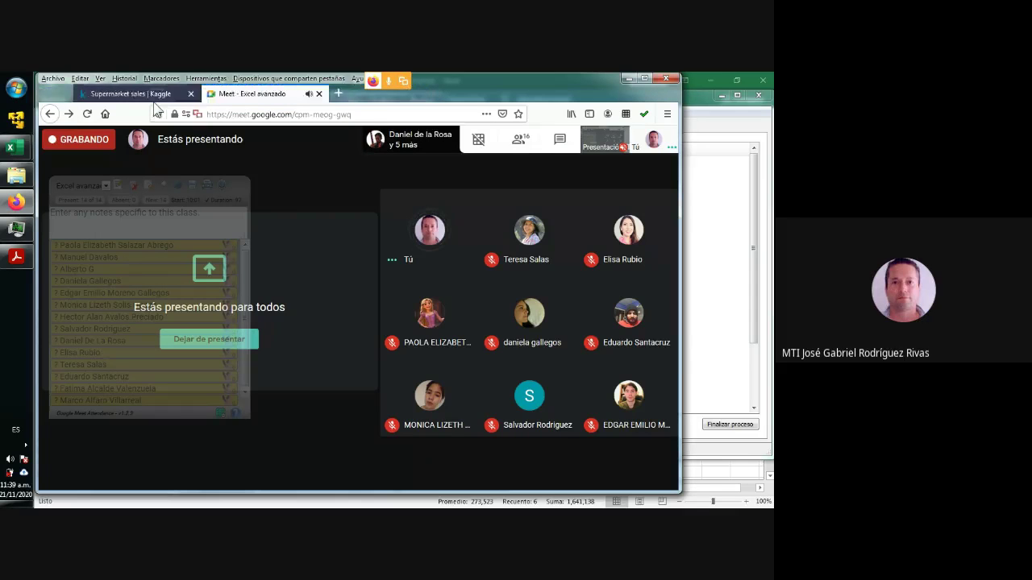
pyautogui.click(702, 213)
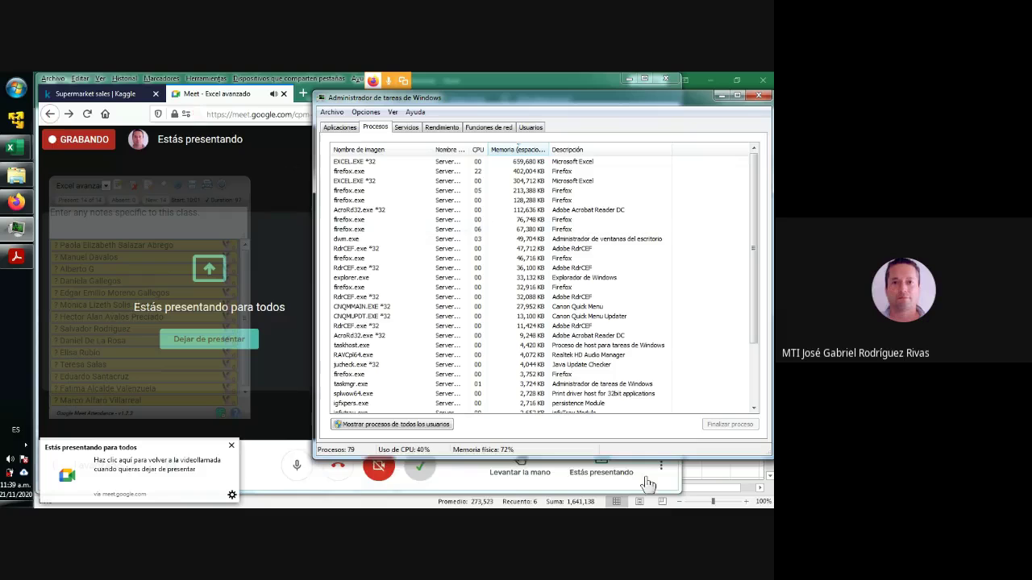
# Bring up Adobe Acrobat Reader with Excel Avanzado.pdf and close the program to free memory.
pyautogui.click(707, 483)
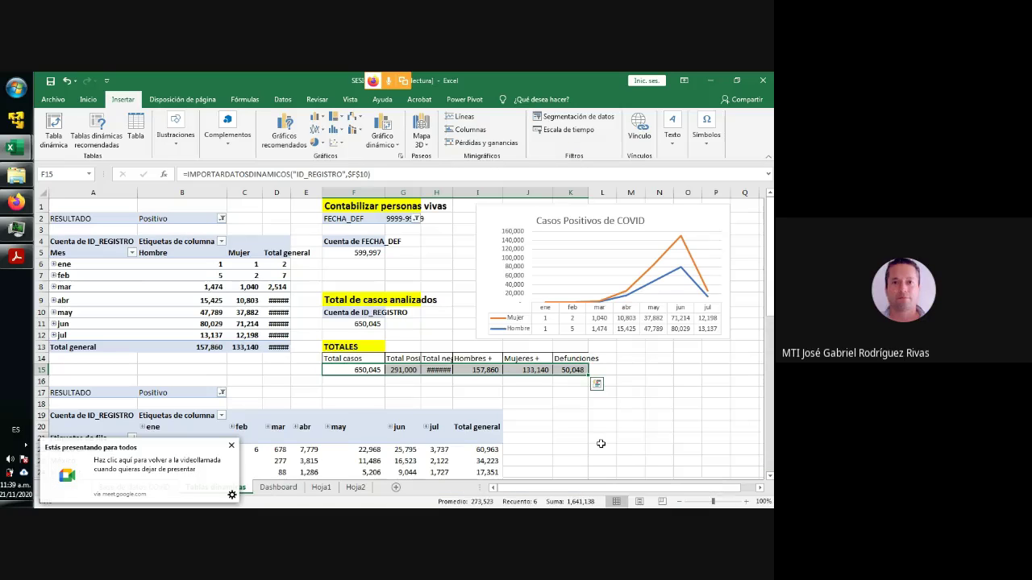
pyautogui.click(13, 259)
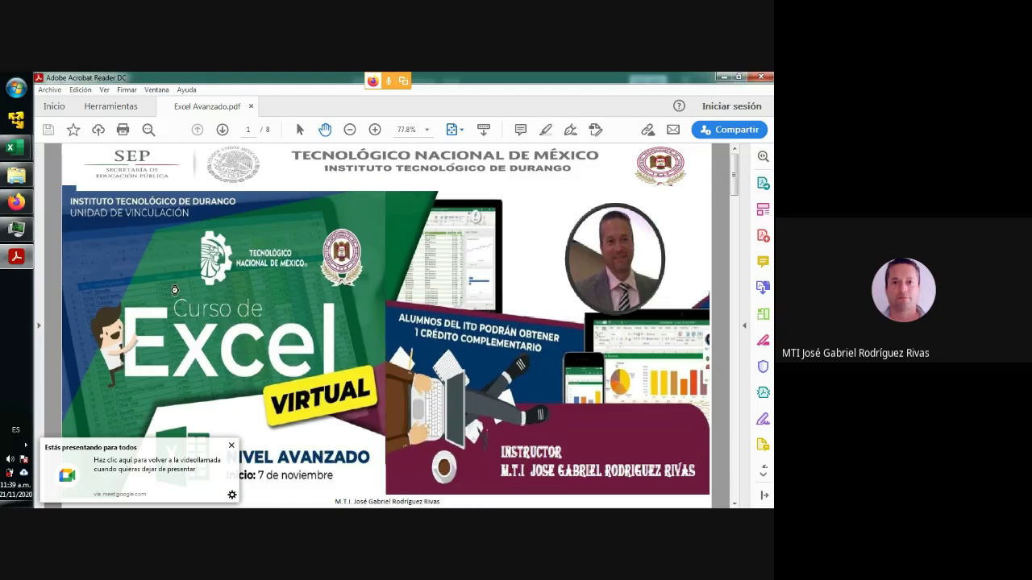
pyautogui.click(760, 77)
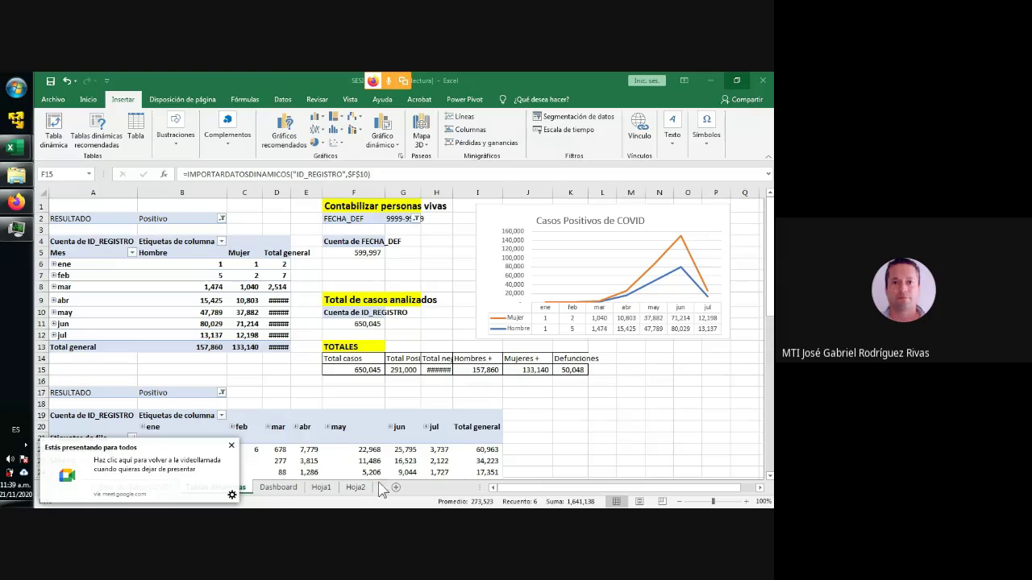
# Dismiss the Meet presenting notification and open the Base de datos COVID sheet in Excel.
pyautogui.click(231, 445)
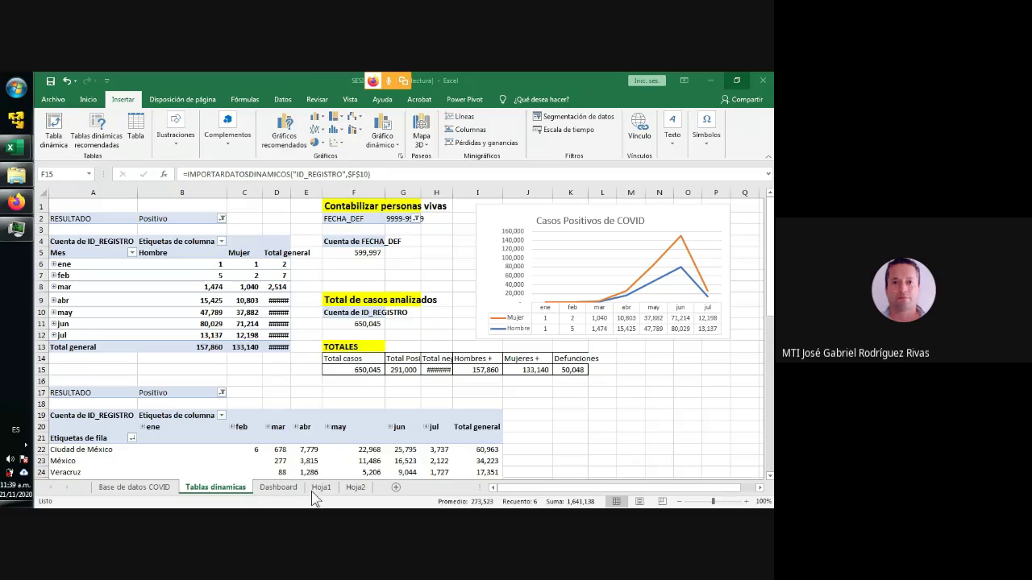
pyautogui.click(134, 488)
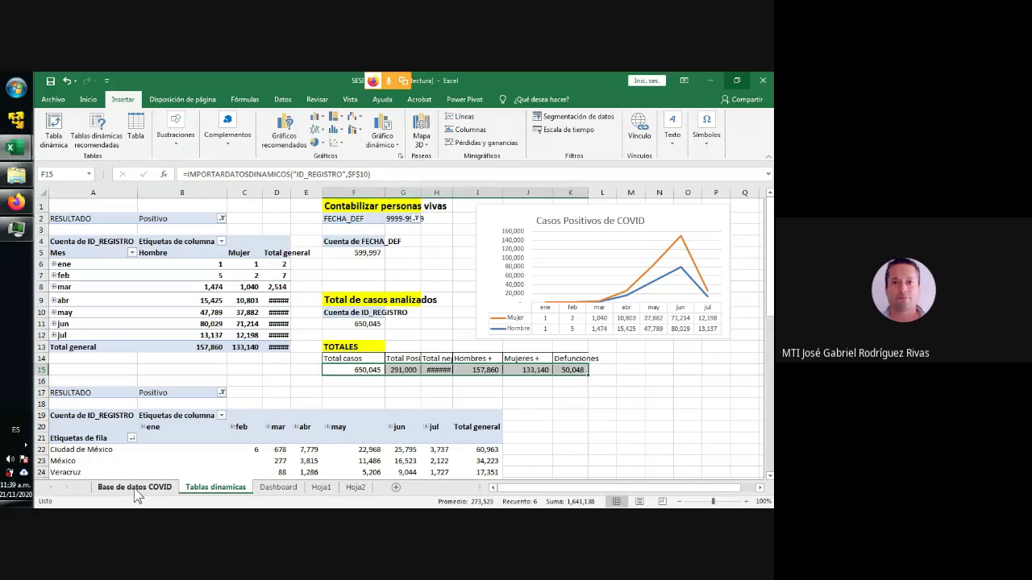
pyautogui.click(137, 488)
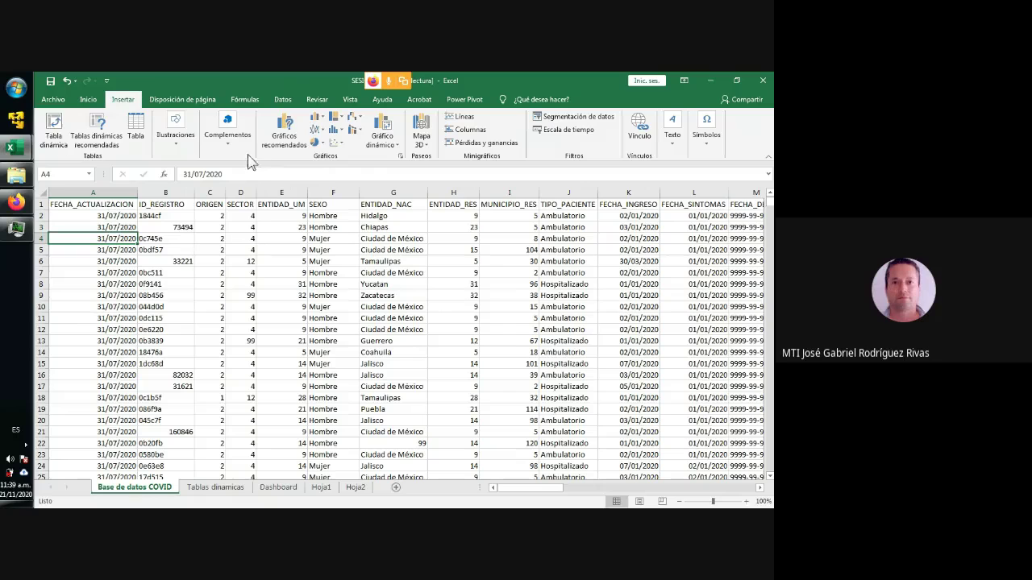
# Try to create a pivot table from the COVID database at cell A3 of Hoja1, adding the data to the Data Model.
pyautogui.click(54, 127)
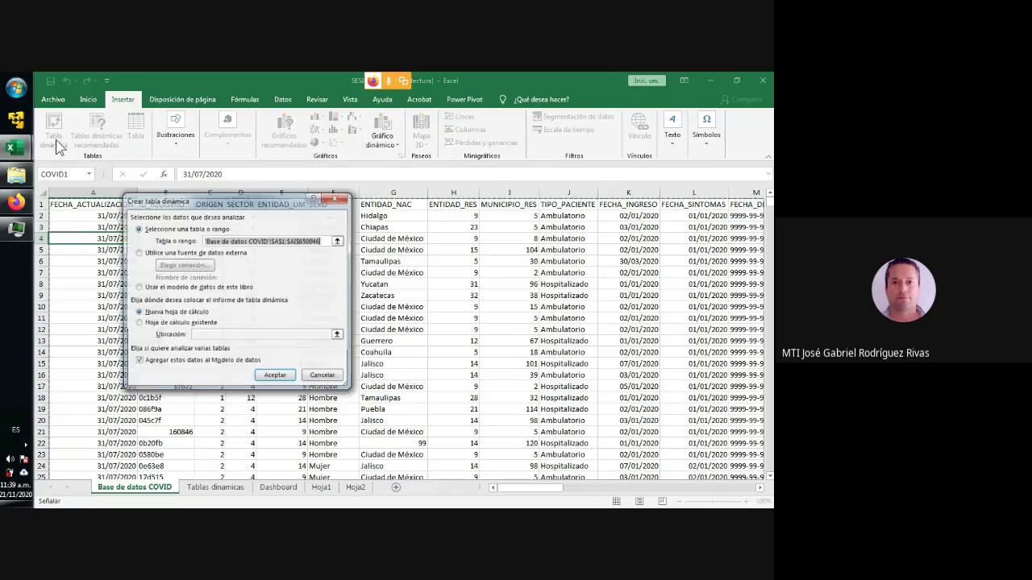
pyautogui.click(171, 323)
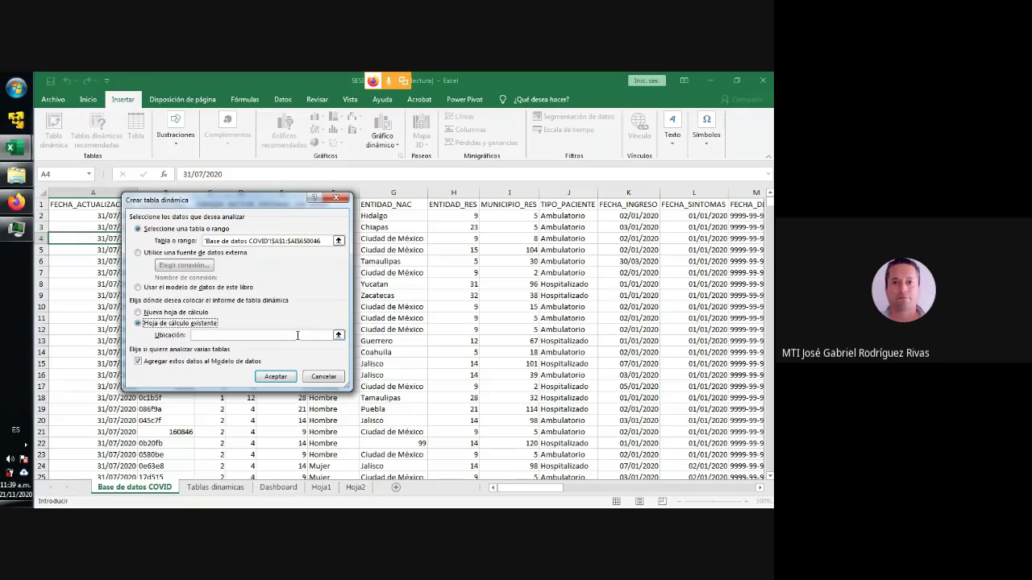
pyautogui.click(338, 336)
pyautogui.click(321, 487)
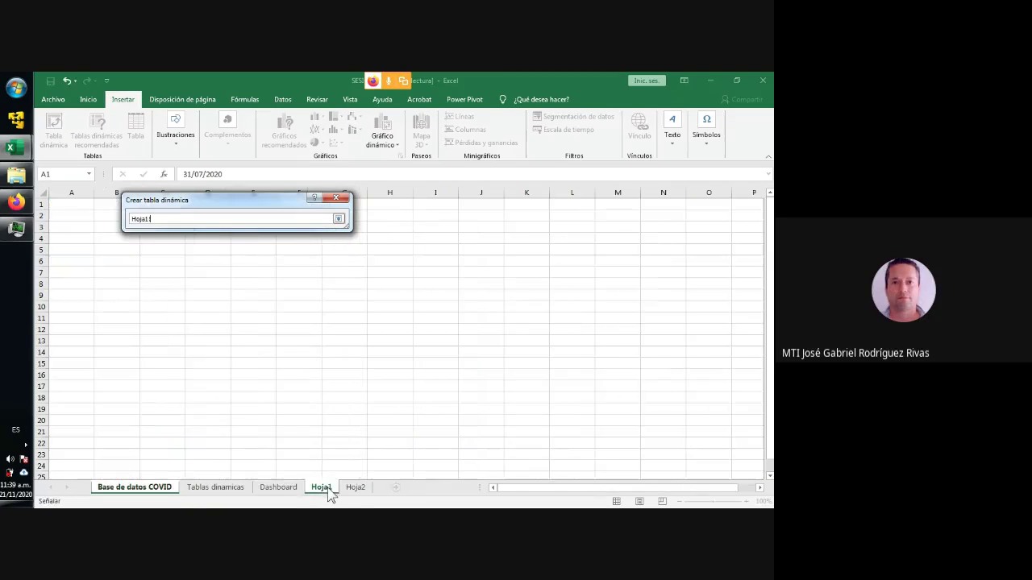
pyautogui.click(71, 216)
pyautogui.click(74, 227)
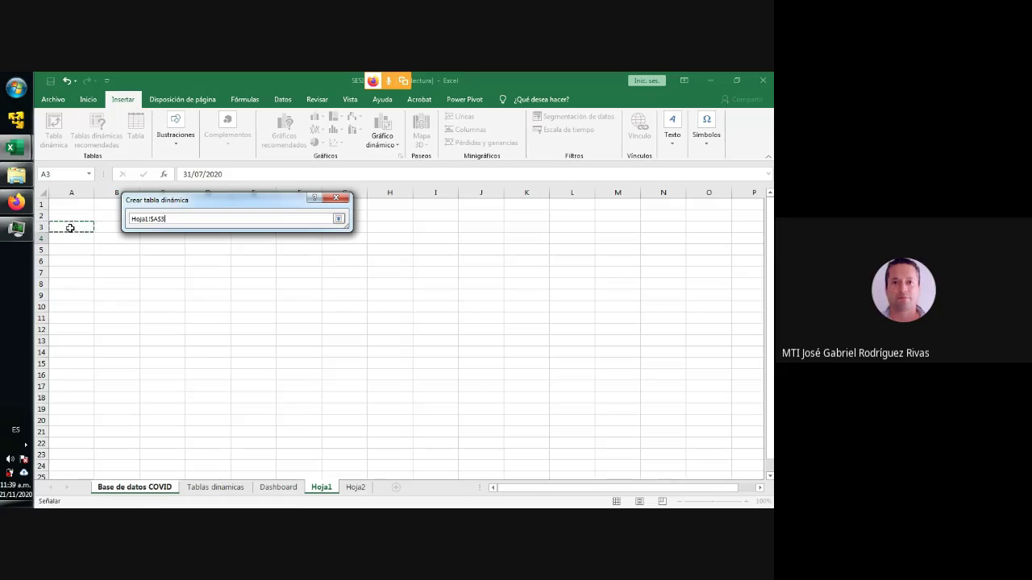
pyautogui.click(339, 220)
pyautogui.click(271, 377)
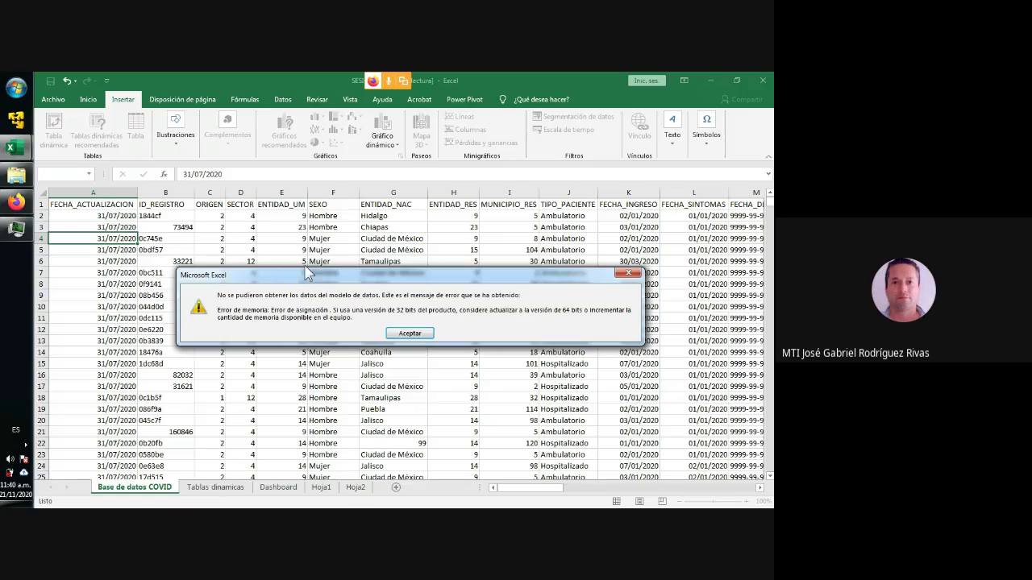
pyautogui.click(410, 332)
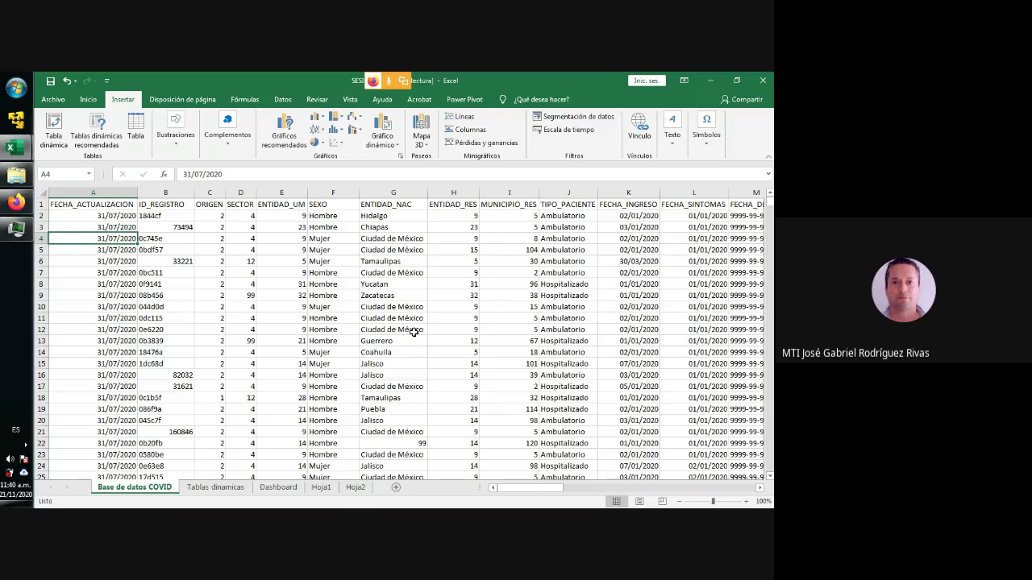
pyautogui.click(414, 326)
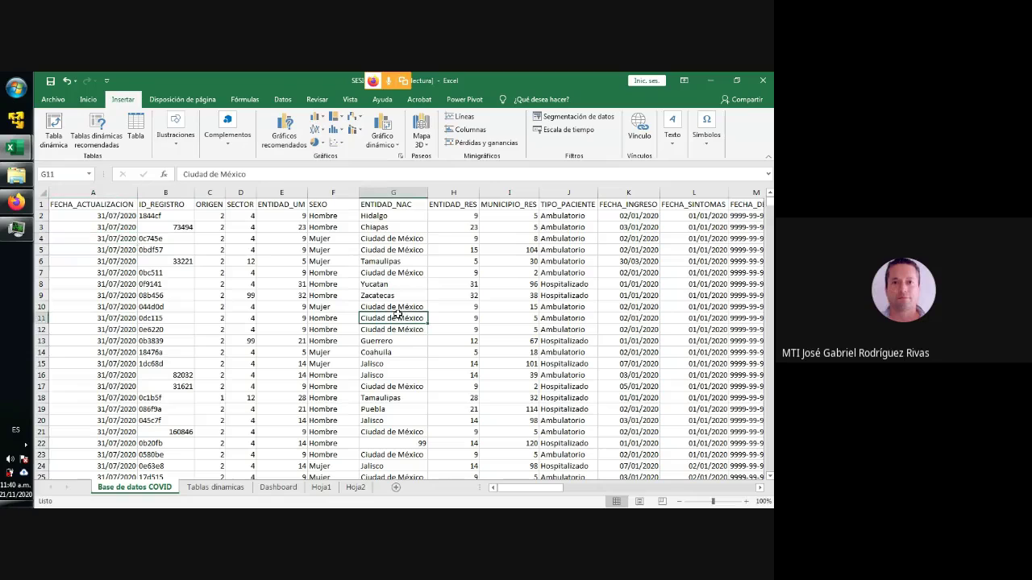
pyautogui.click(398, 305)
pyautogui.click(379, 296)
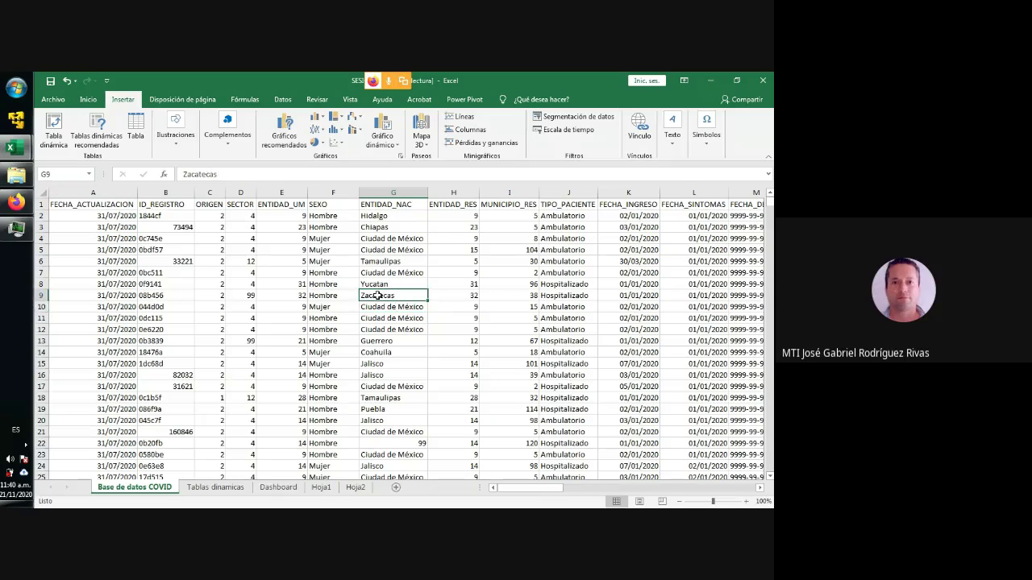
pyautogui.click(377, 285)
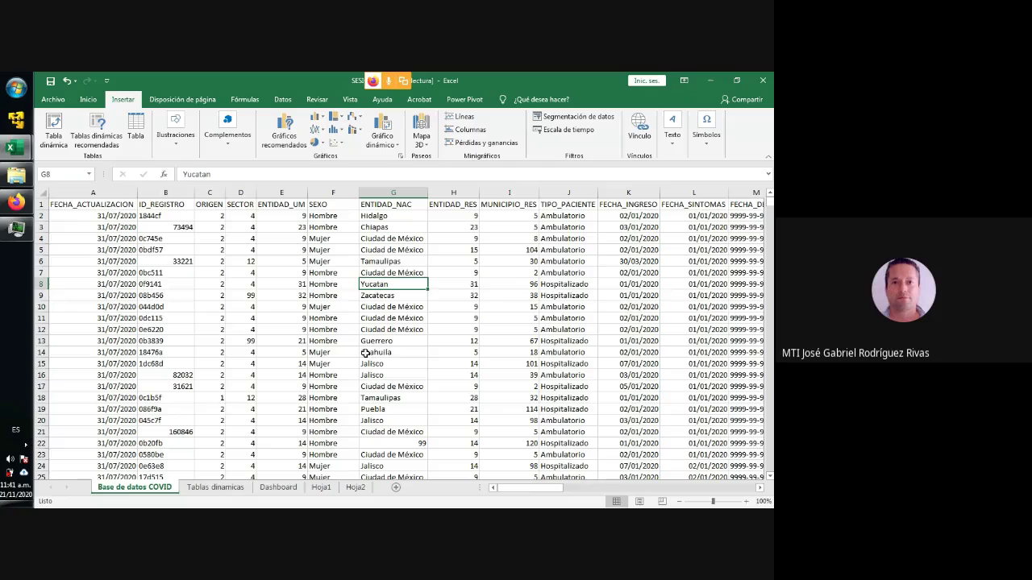
pyautogui.click(455, 330)
pyautogui.click(434, 364)
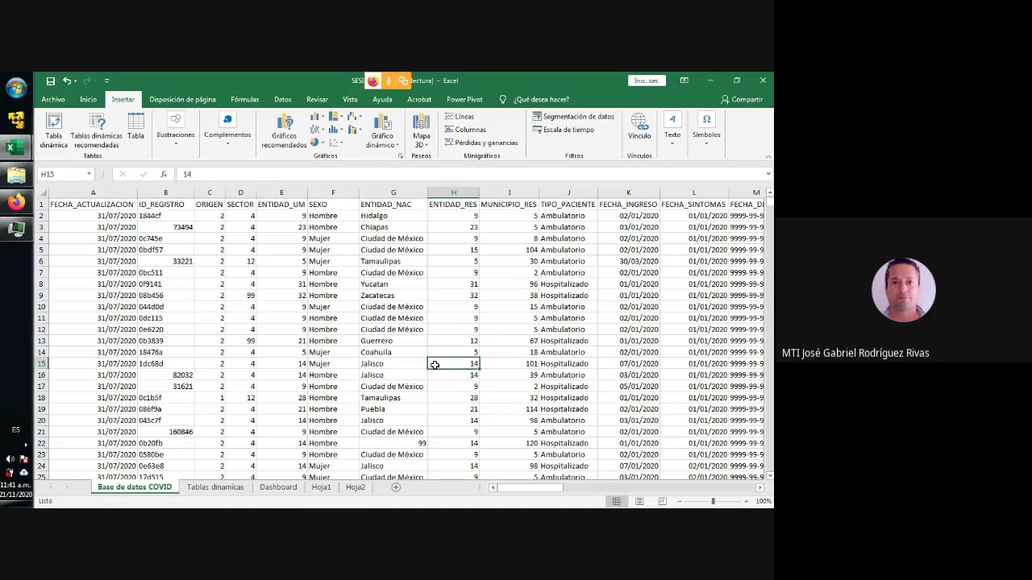
pyautogui.click(334, 275)
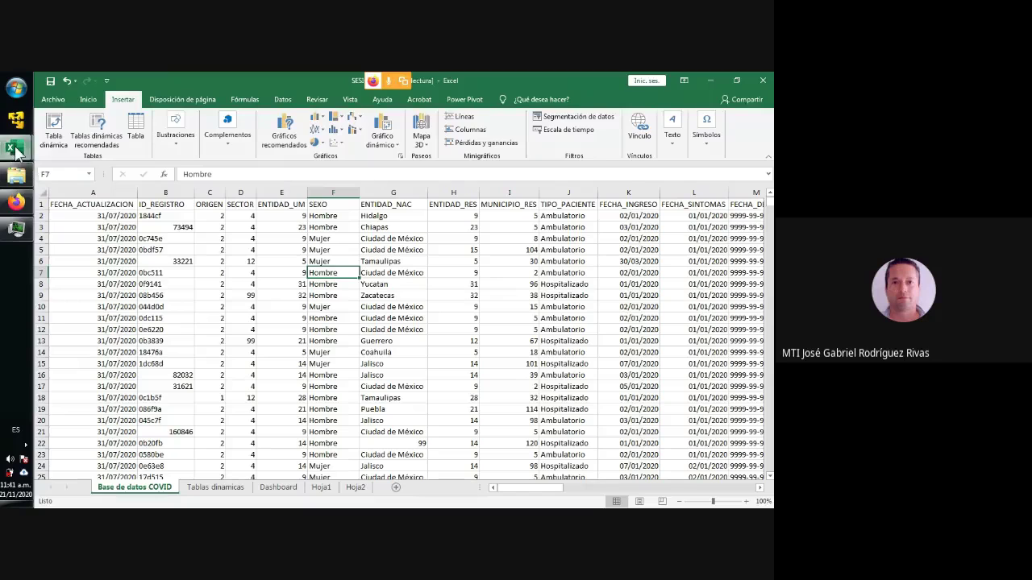
pyautogui.moveTo(16, 150)
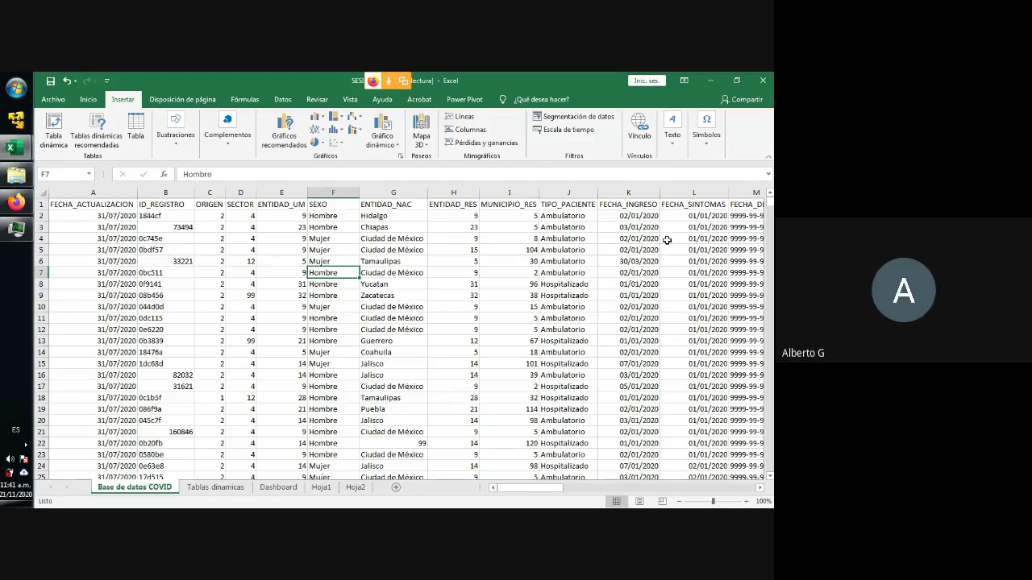
# Close the SESION 1.xlsx workbook without saving its changes.
pyautogui.click(763, 81)
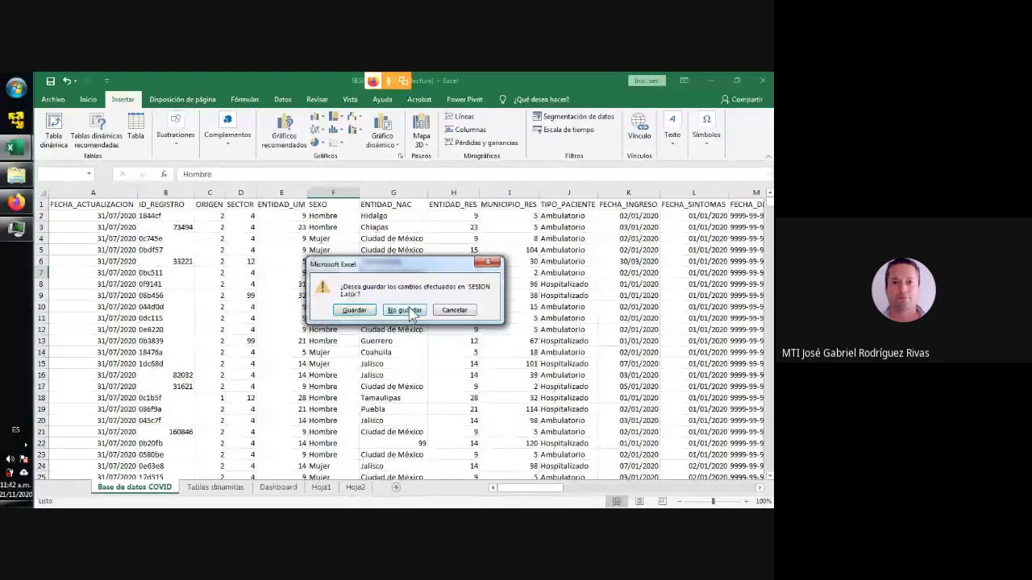
pyautogui.click(403, 310)
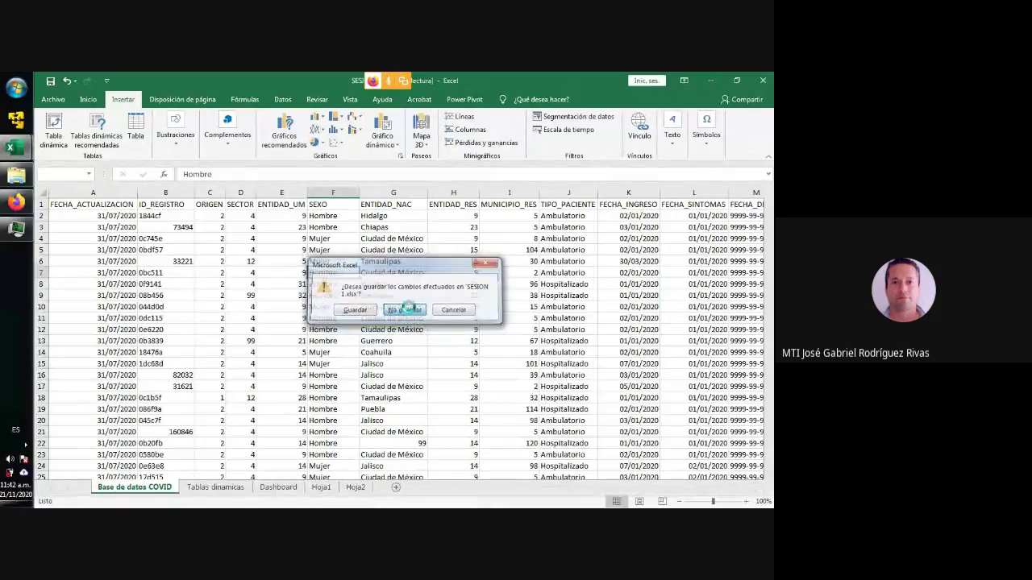
# Switch to the Meet session in Firefox and leave the Excel avanzado call.
pyautogui.click(16, 224)
pyautogui.click(17, 206)
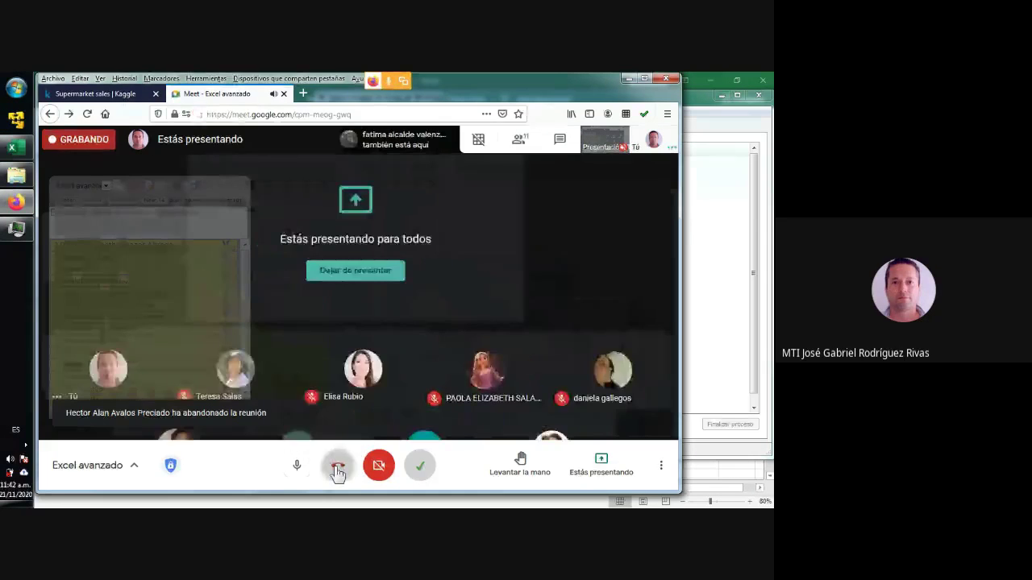
pyautogui.click(338, 473)
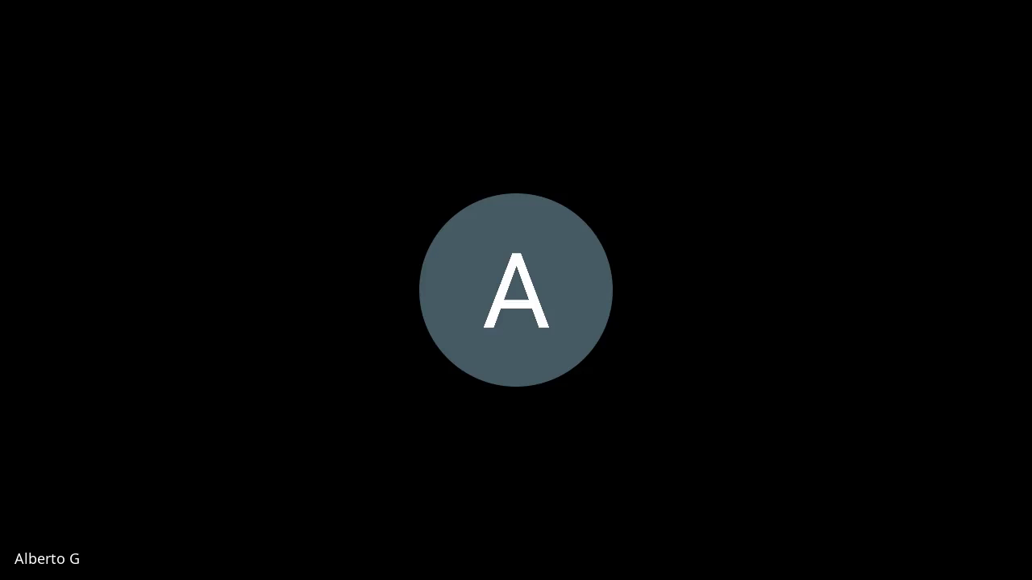